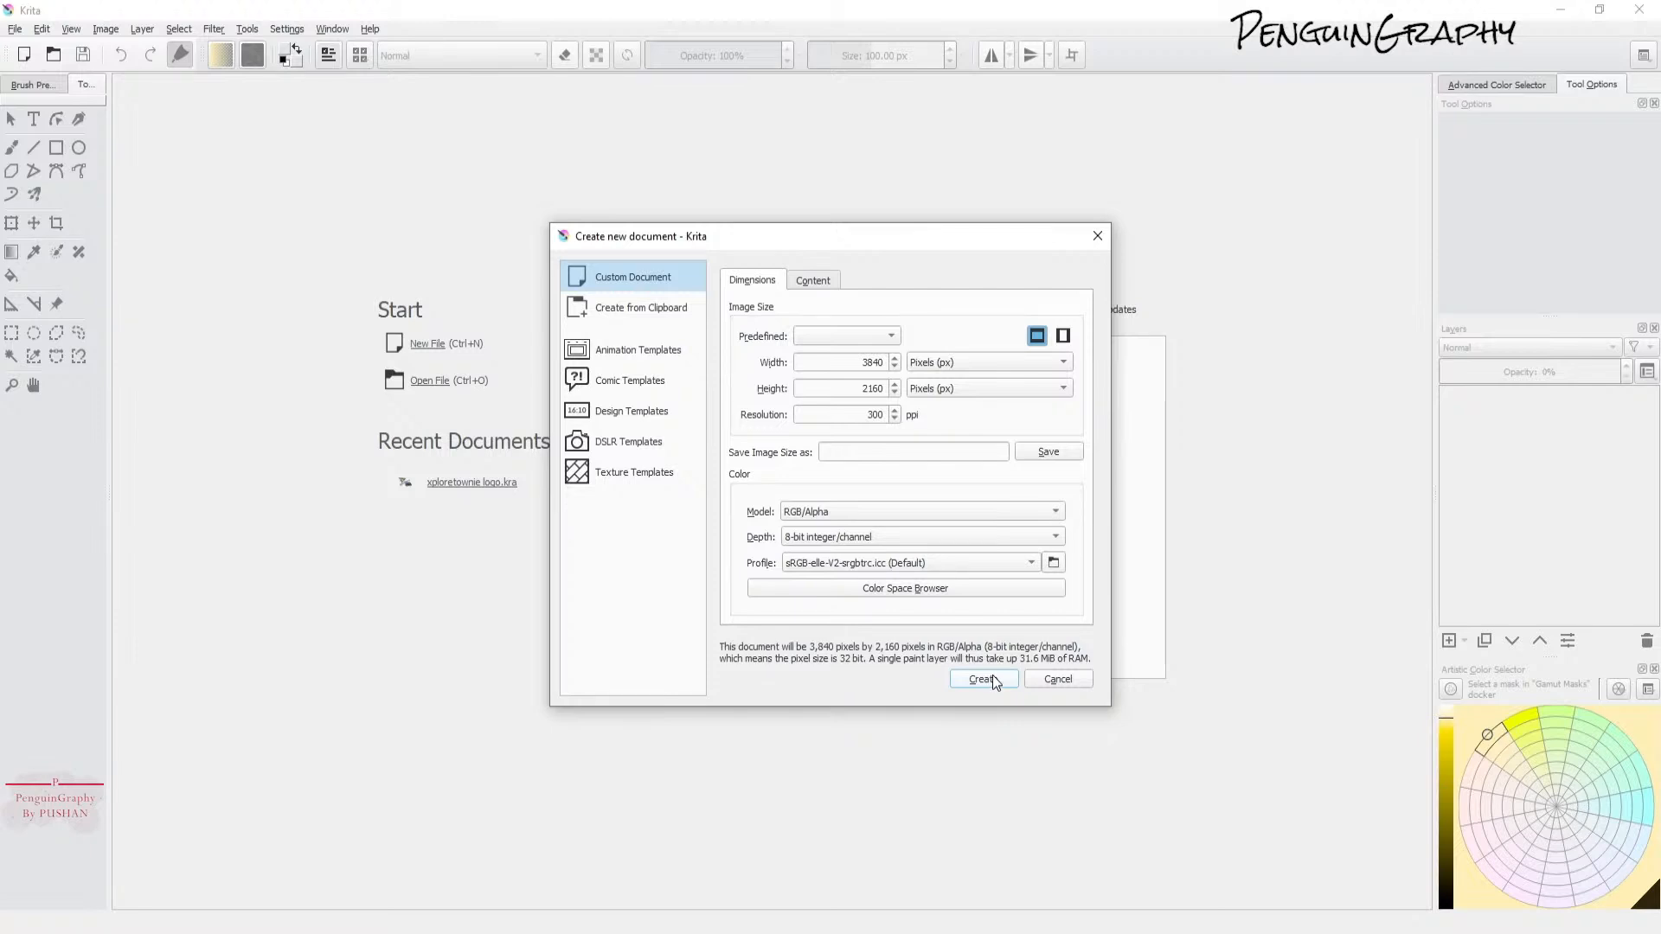
Step: Create a new 3840 x 2160 px document at 300 ppi and switch to the brush
{"action": "left_click", "coordinate": [983, 678]}
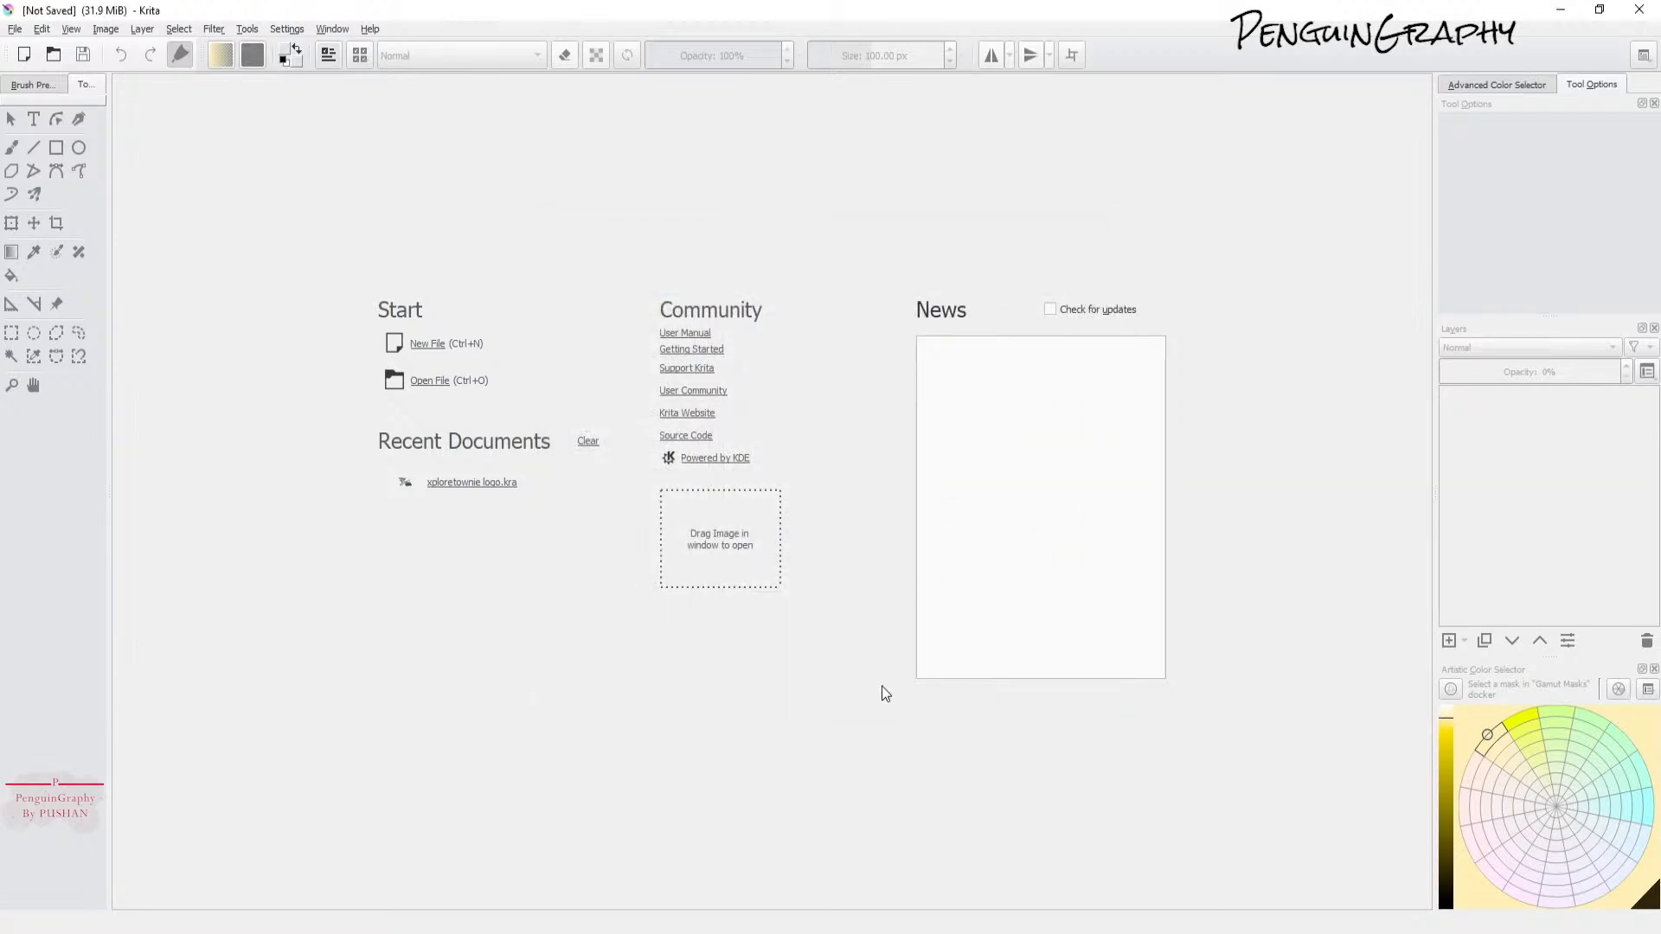
{"action": "scroll", "coordinate": [837, 660], "scroll_direction": "down", "scroll_amount": 1}
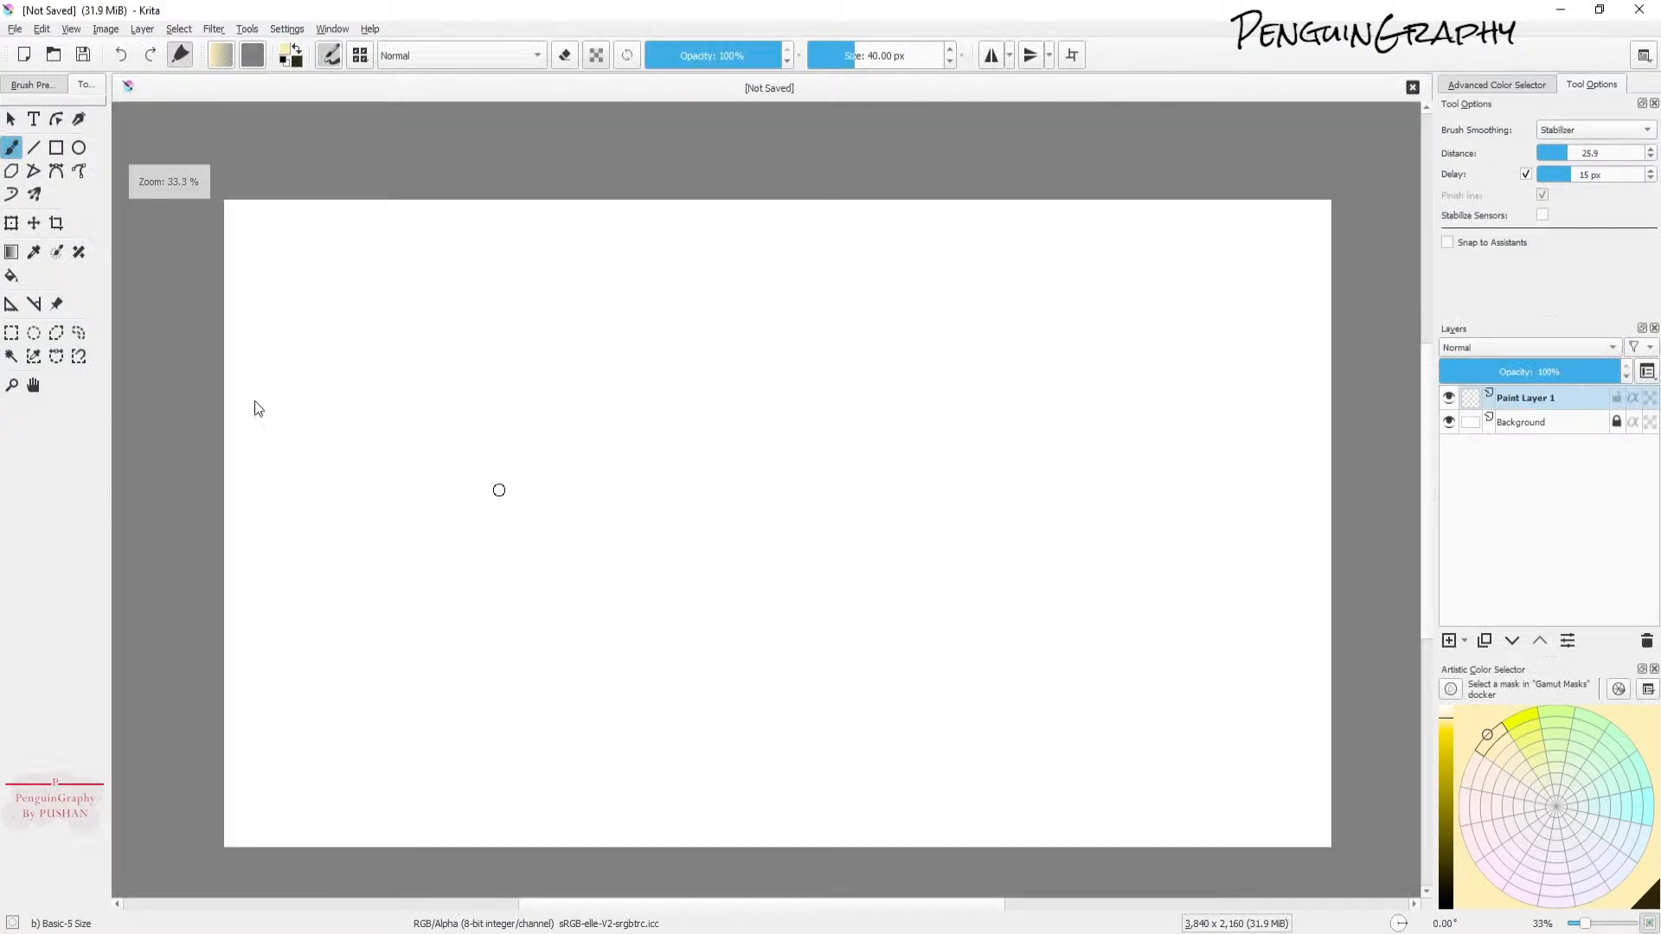
{"action": "left_click", "coordinate": [34, 385]}
{"action": "left_click_drag", "start_coordinate": [761, 485], "coordinate": [755, 414]}
{"action": "key", "text": "b"}
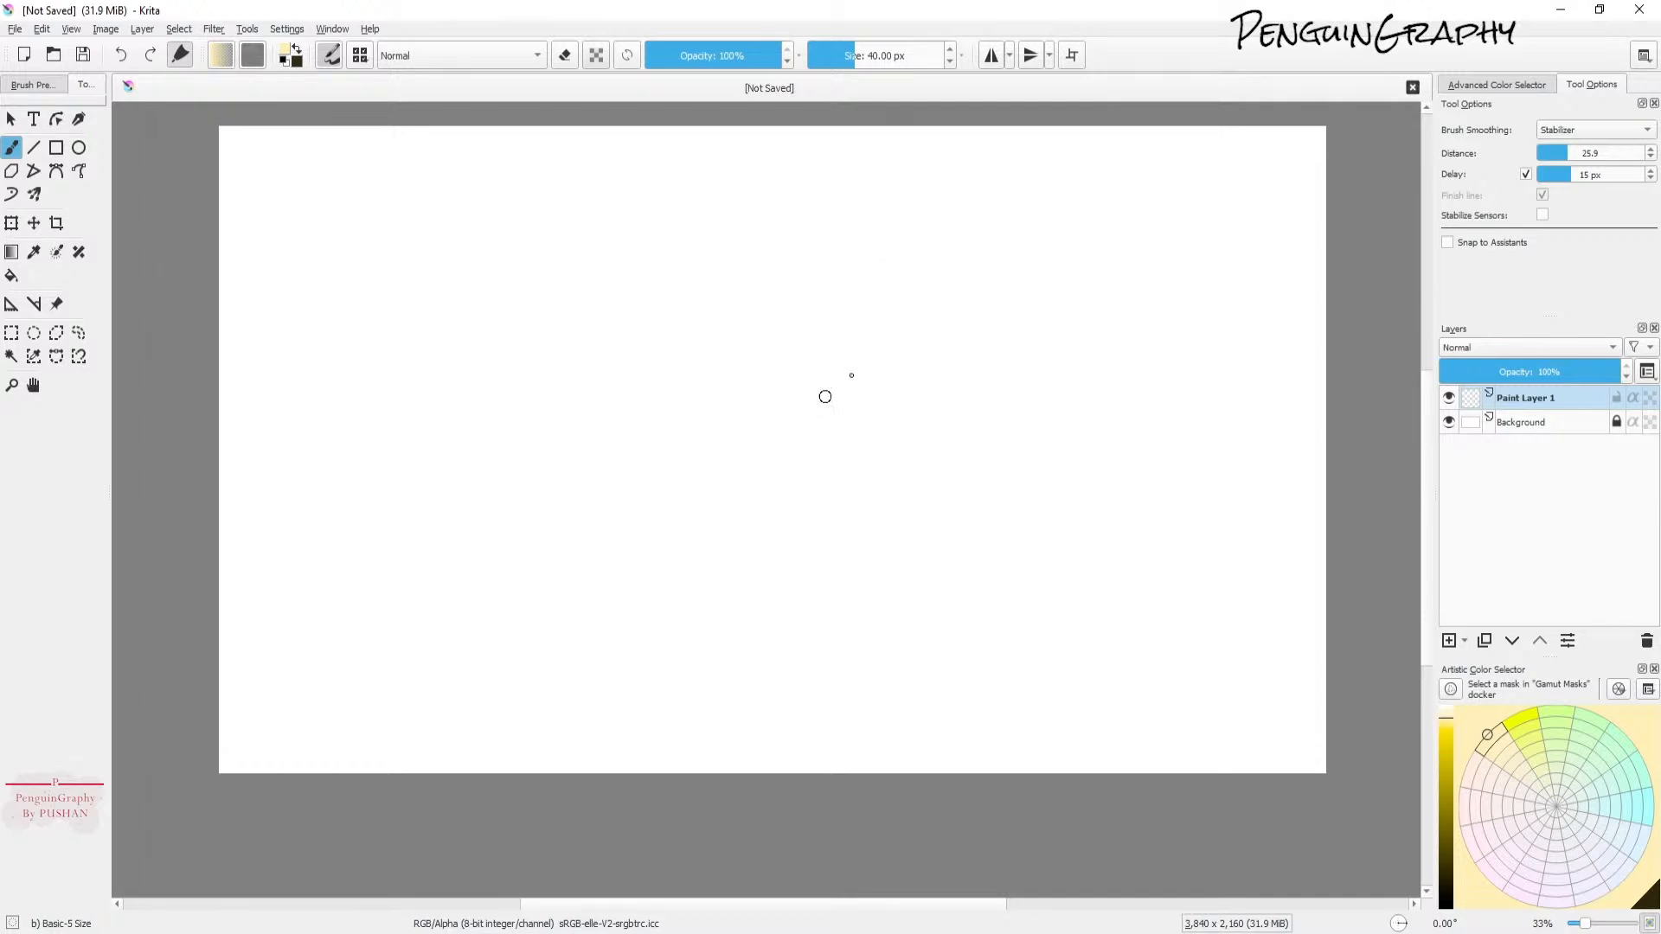
{"action": "left_click", "coordinate": [12, 252]}
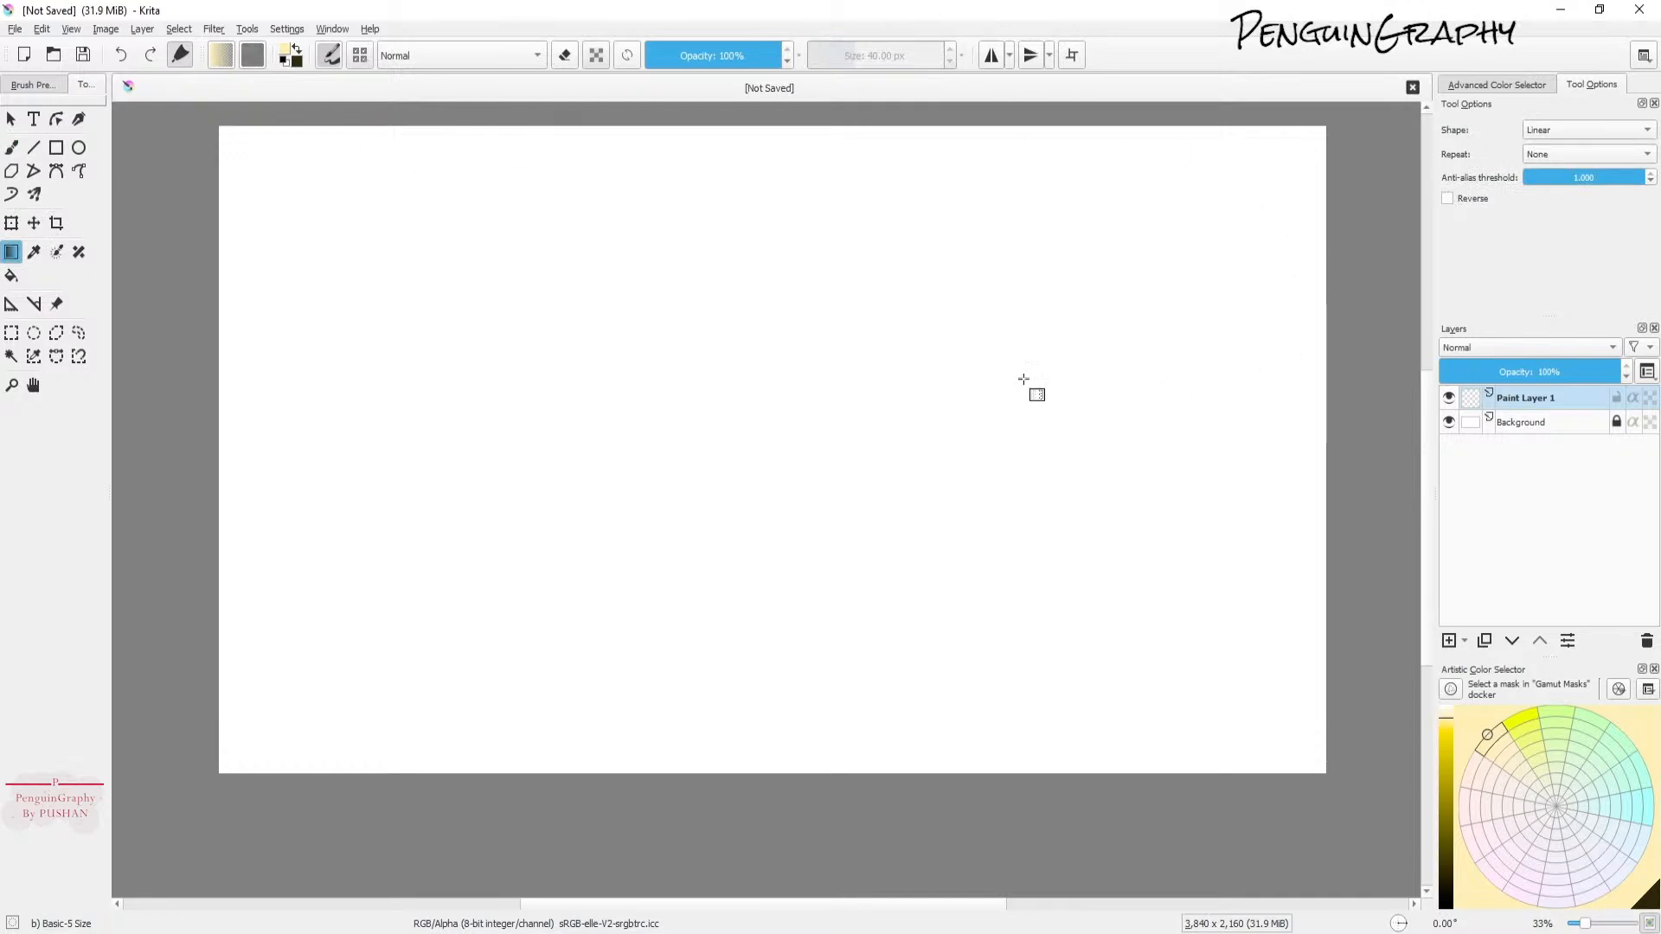
{"action": "left_click", "coordinate": [221, 55]}
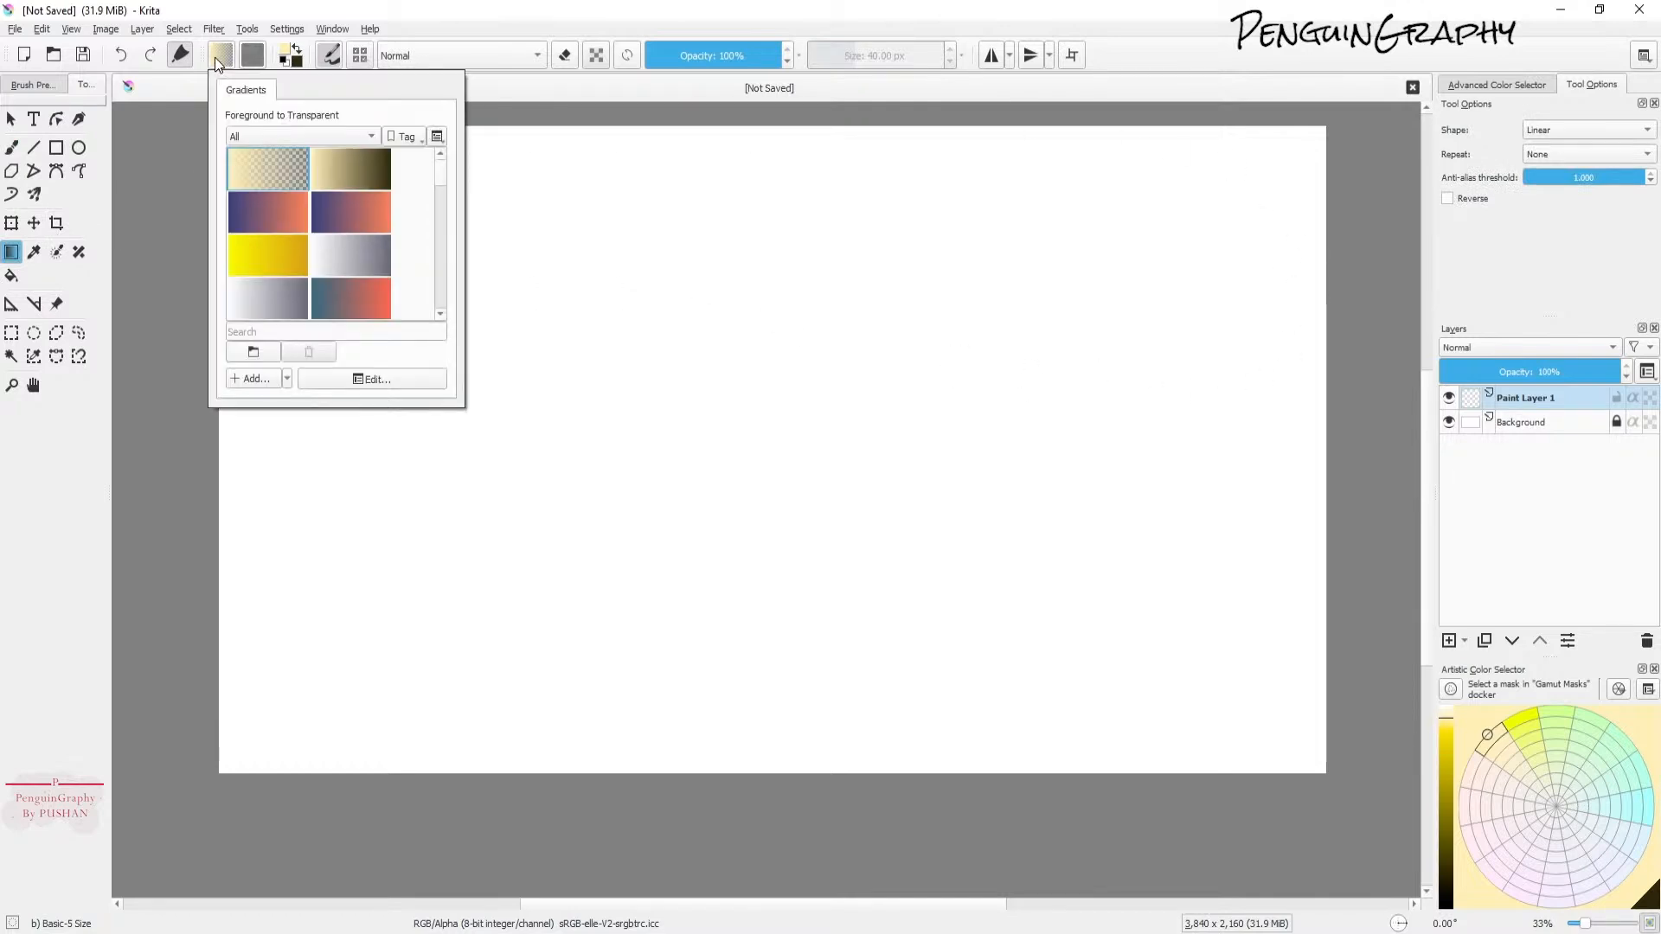
{"action": "left_click", "coordinate": [459, 15]}
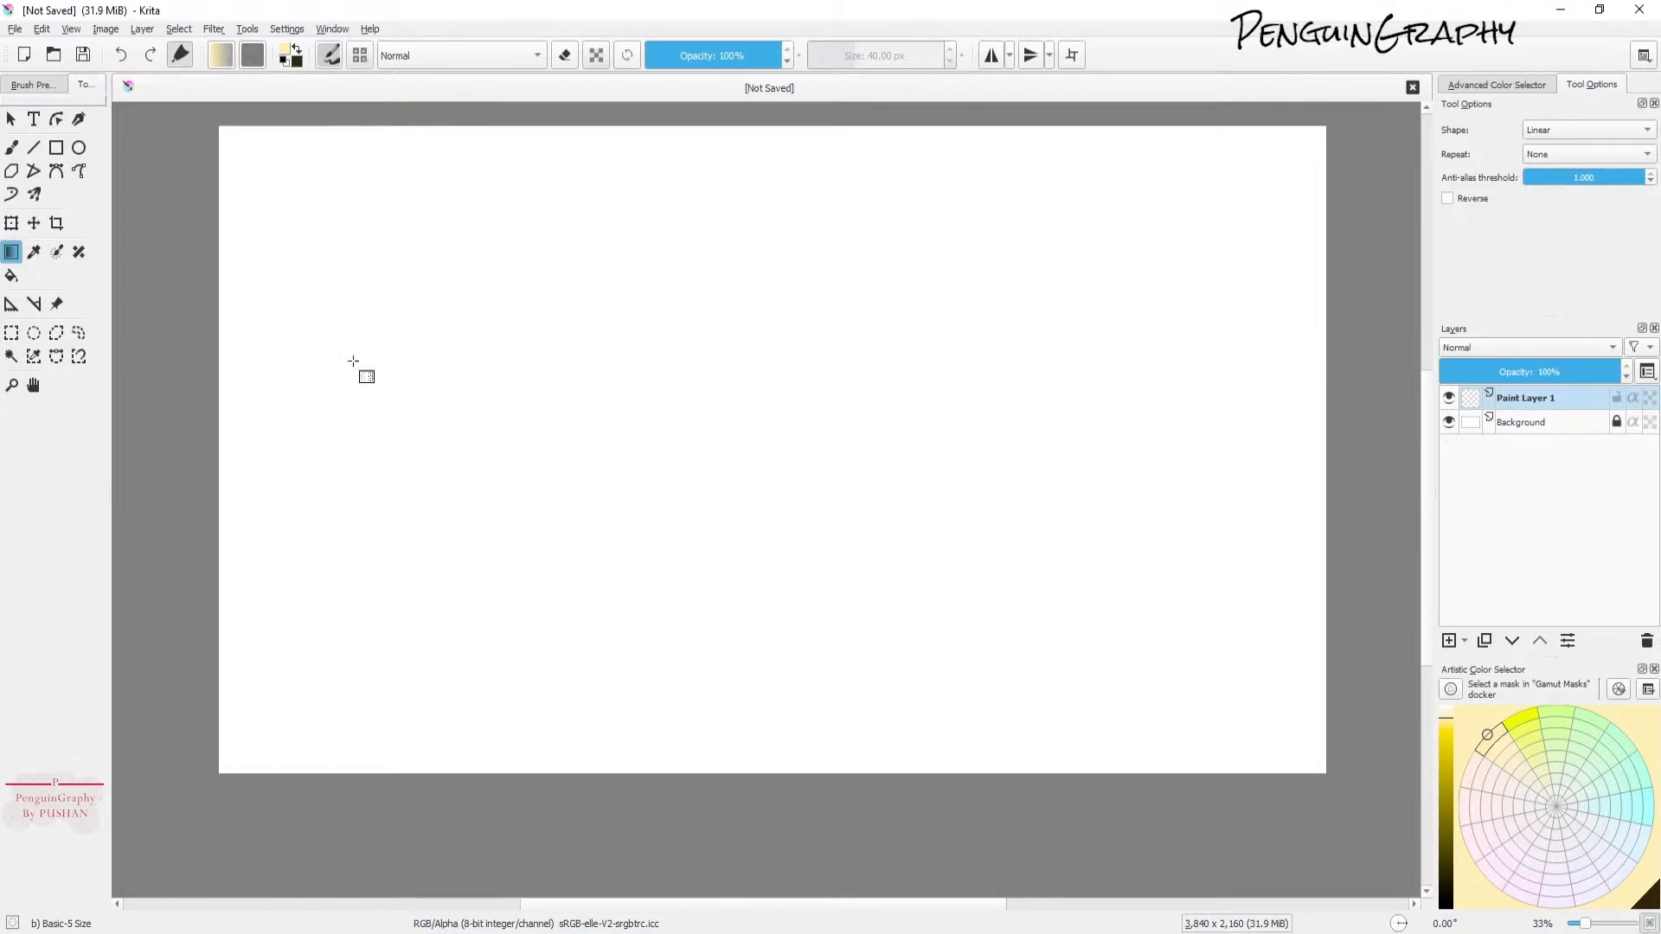
Step: Paint a short test stroke on the canvas with the brush and undo it
{"action": "left_click", "coordinate": [11, 148]}
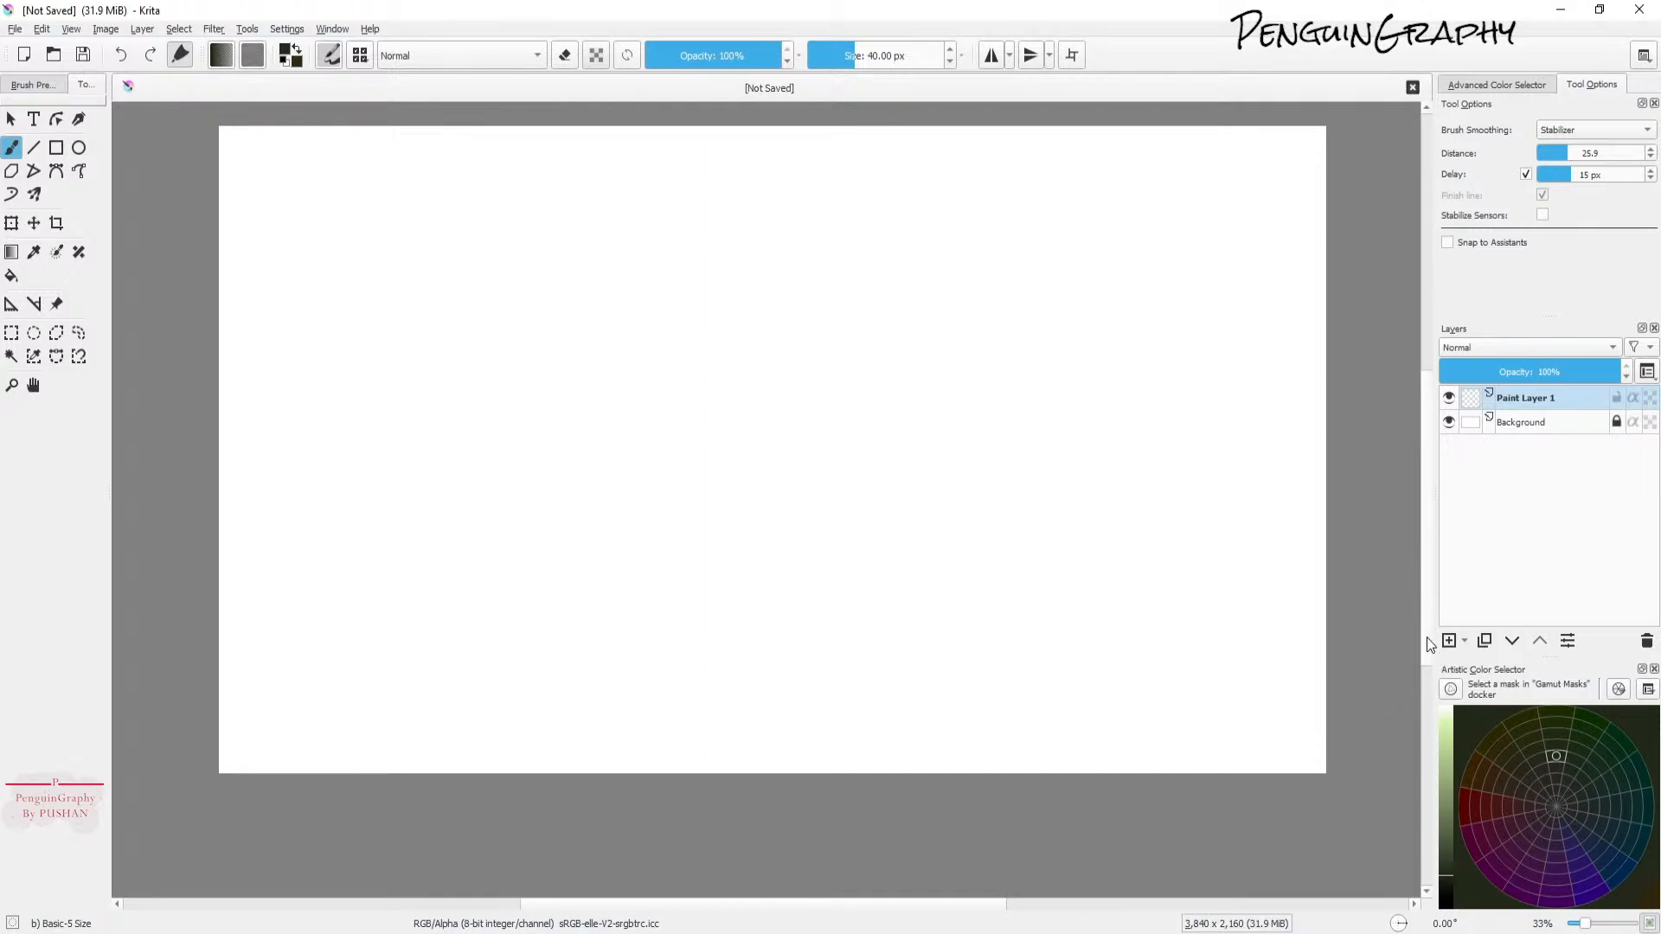
{"action": "left_click_drag", "start_coordinate": [574, 568], "coordinate": [605, 539]}
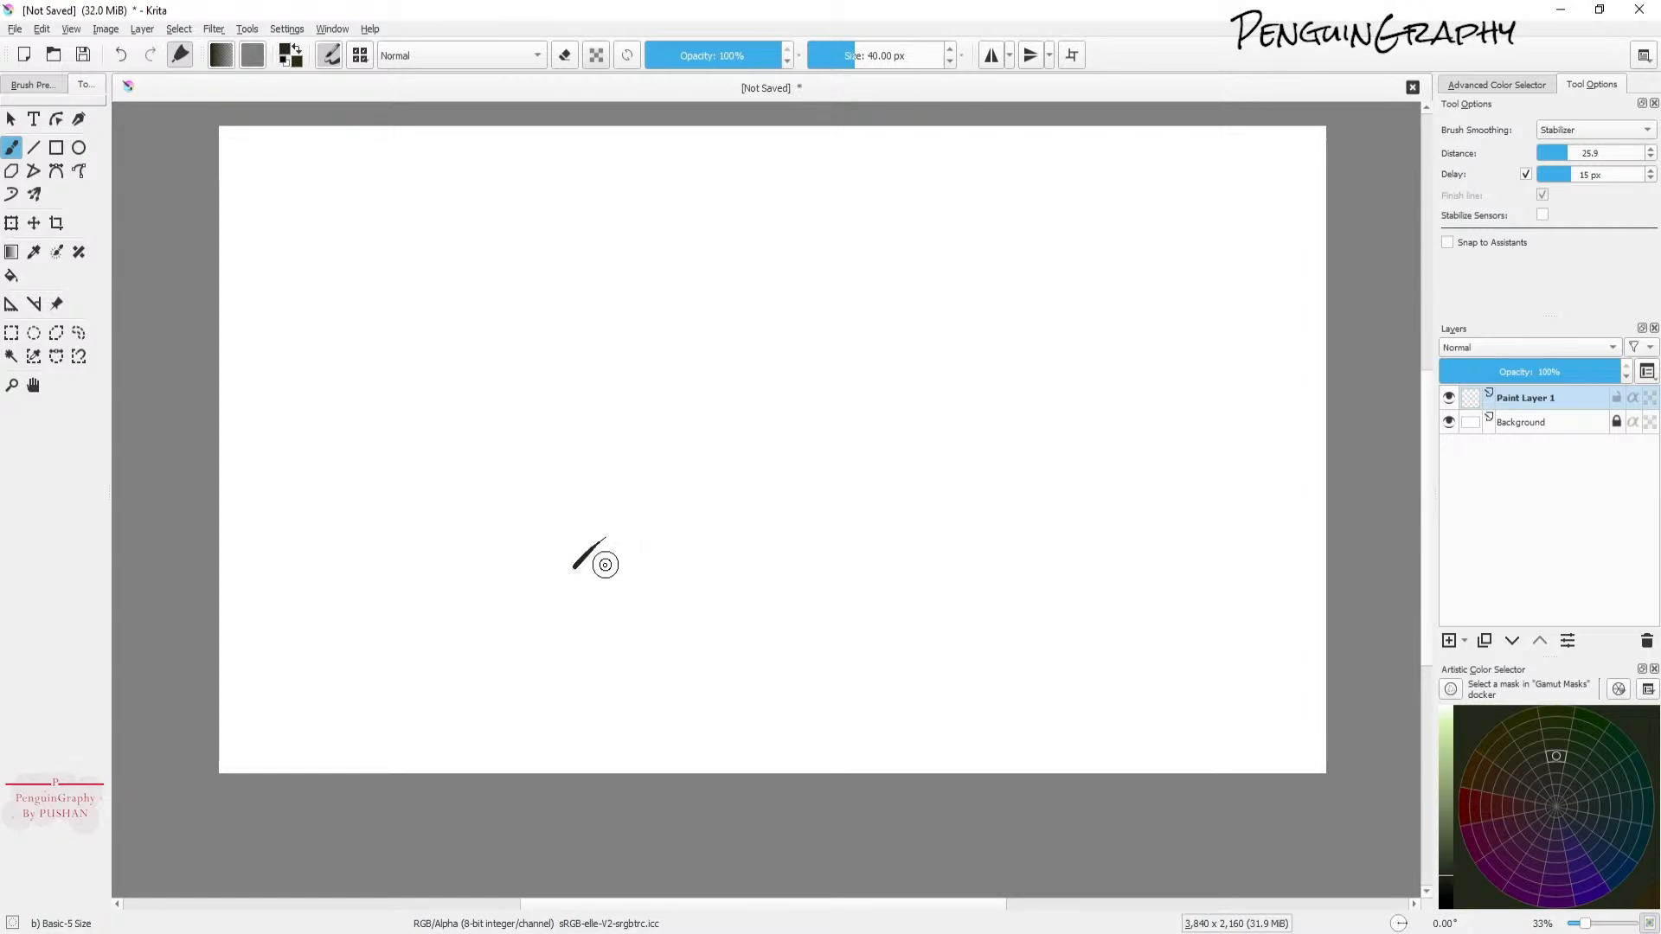
{"action": "key", "text": "ctrl+z"}
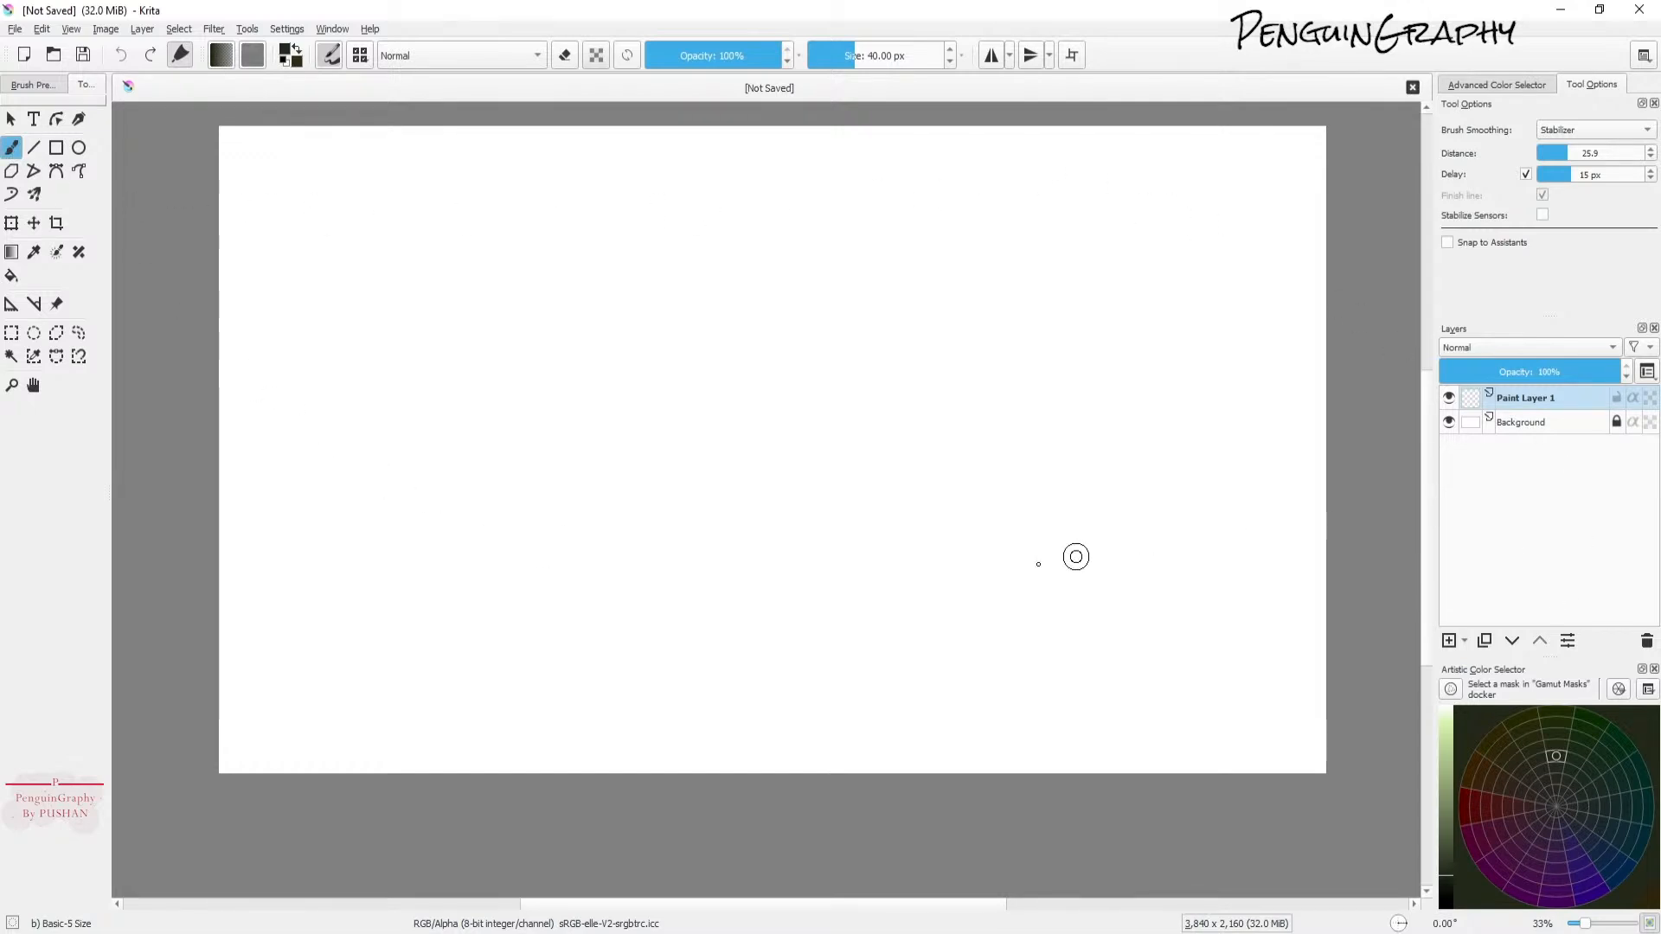
Step: Fill Paint Layer 1 with a light peach colour using the Fill tool
{"action": "left_click", "coordinate": [12, 275]}
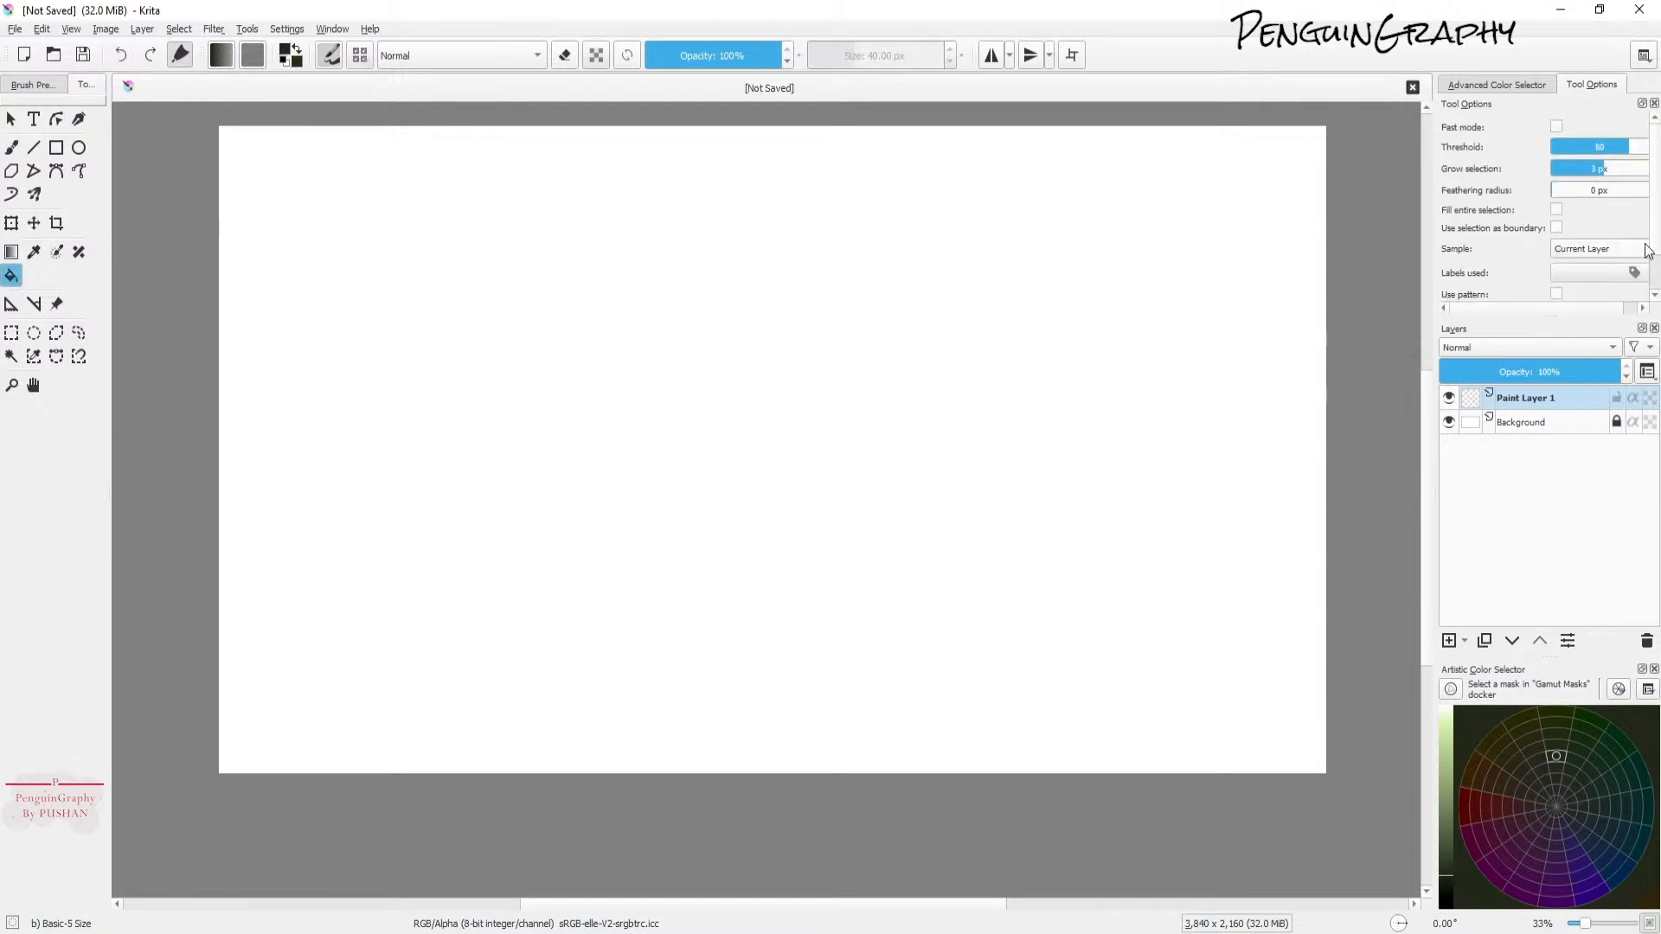
{"action": "left_click", "coordinate": [1517, 788]}
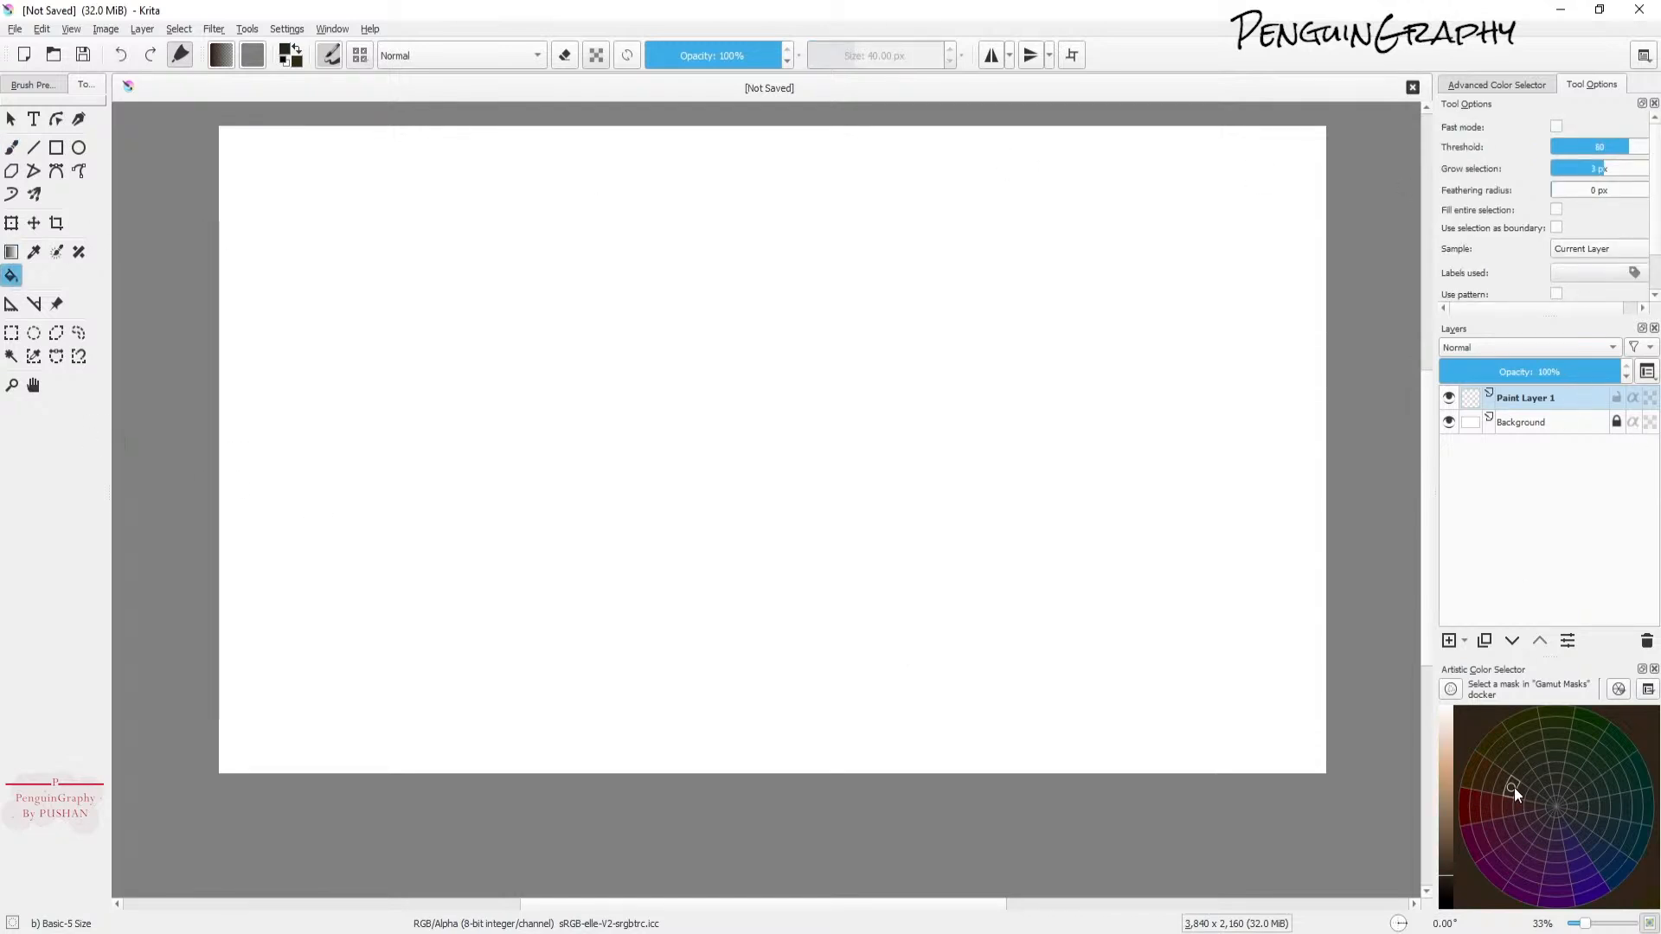
{"action": "left_click", "coordinate": [1450, 801]}
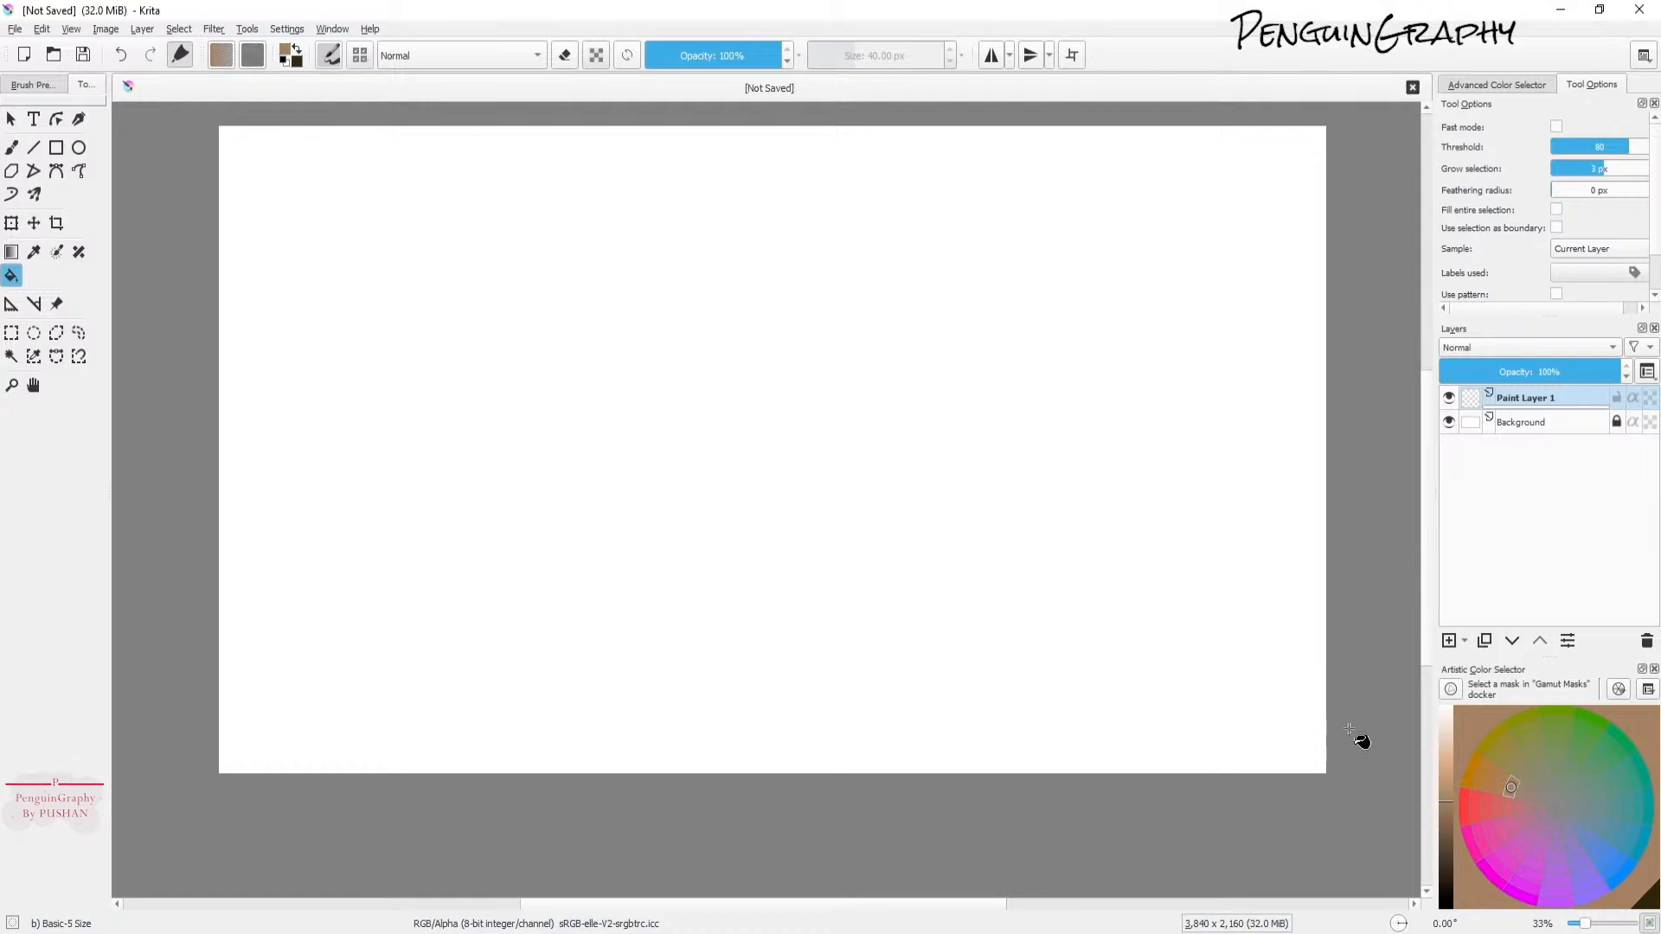
{"action": "left_click", "coordinate": [1342, 697]}
{"action": "left_click", "coordinate": [1443, 777]}
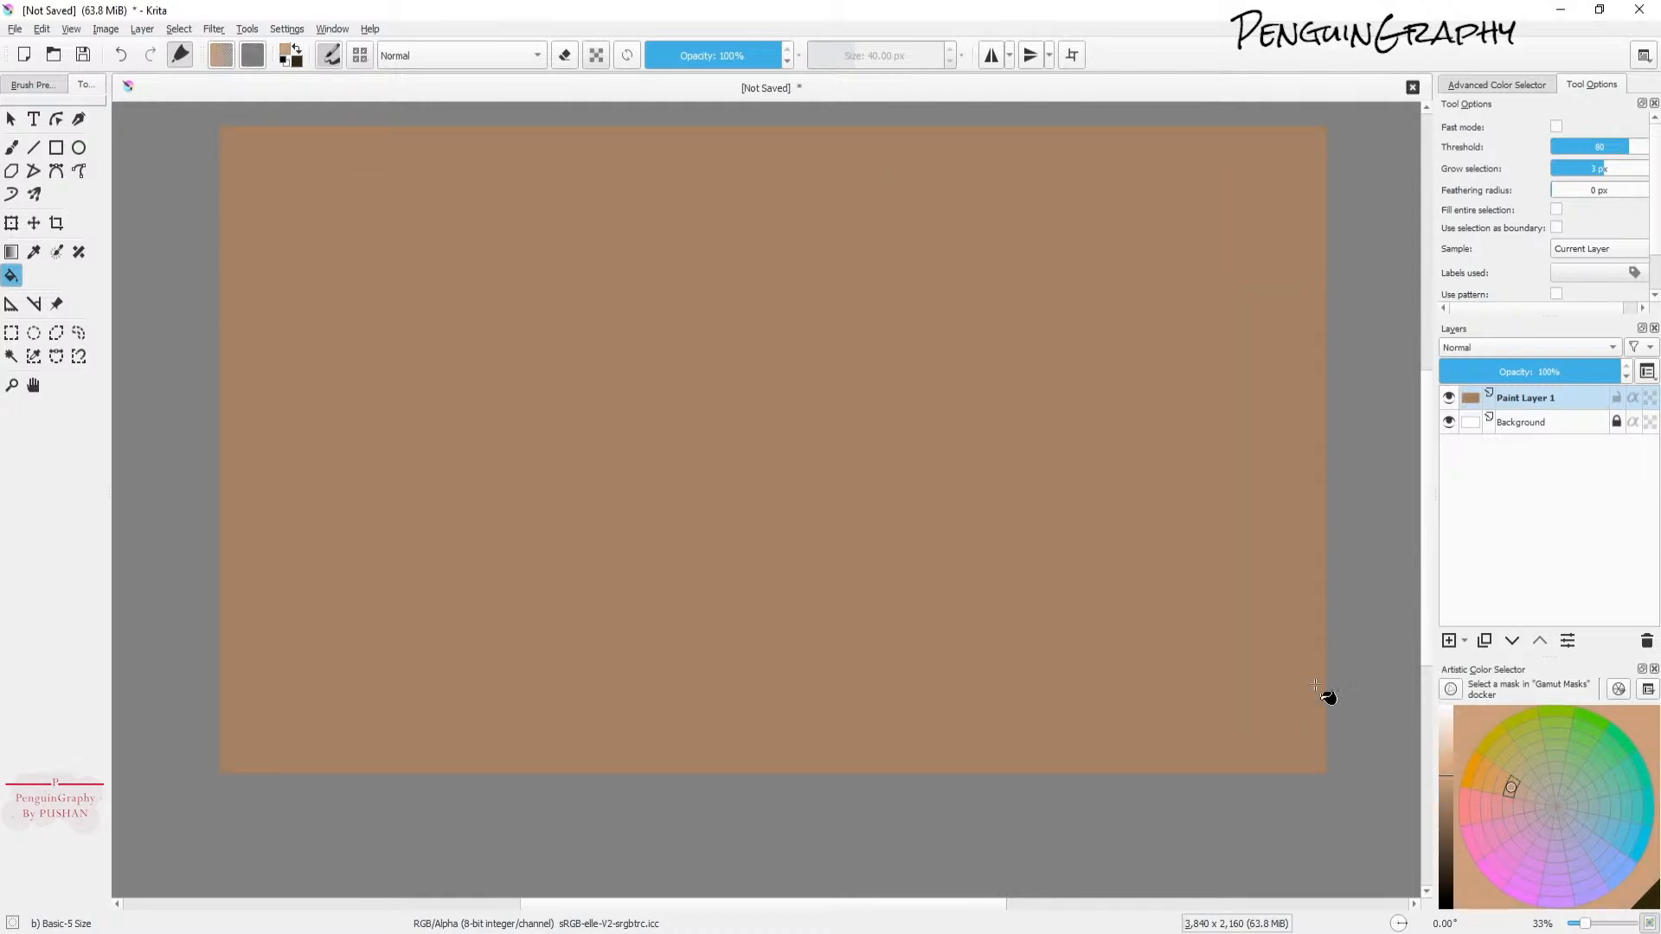
{"action": "left_click", "coordinate": [1399, 660]}
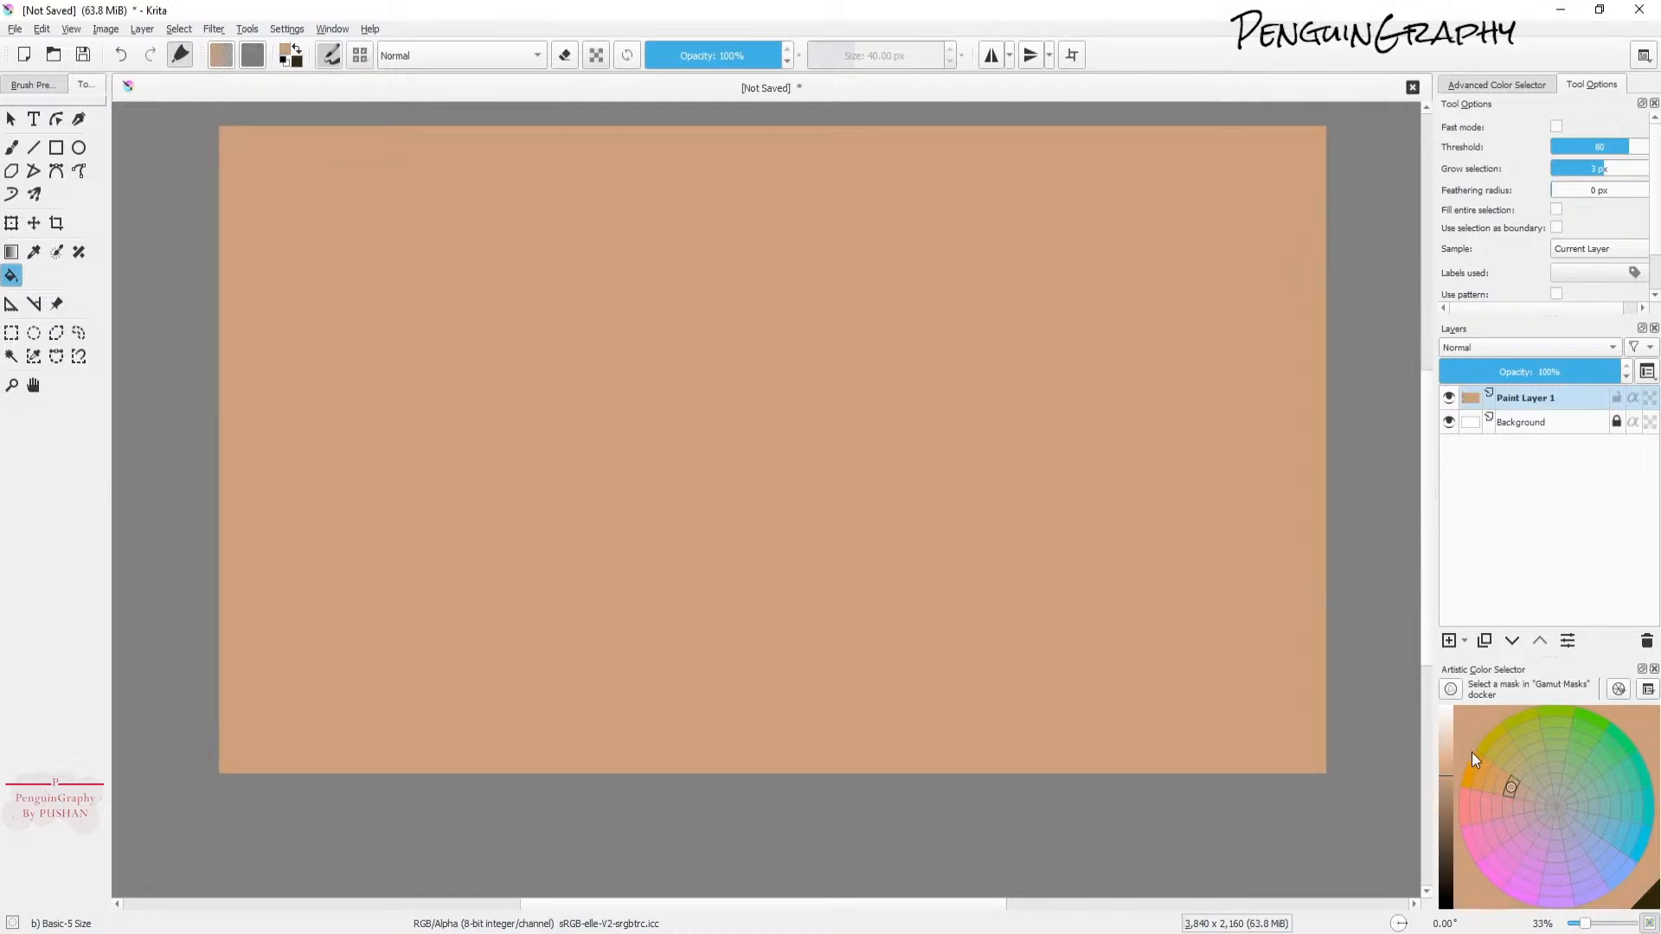
{"action": "left_click", "coordinate": [1446, 761]}
{"action": "left_click", "coordinate": [1263, 650]}
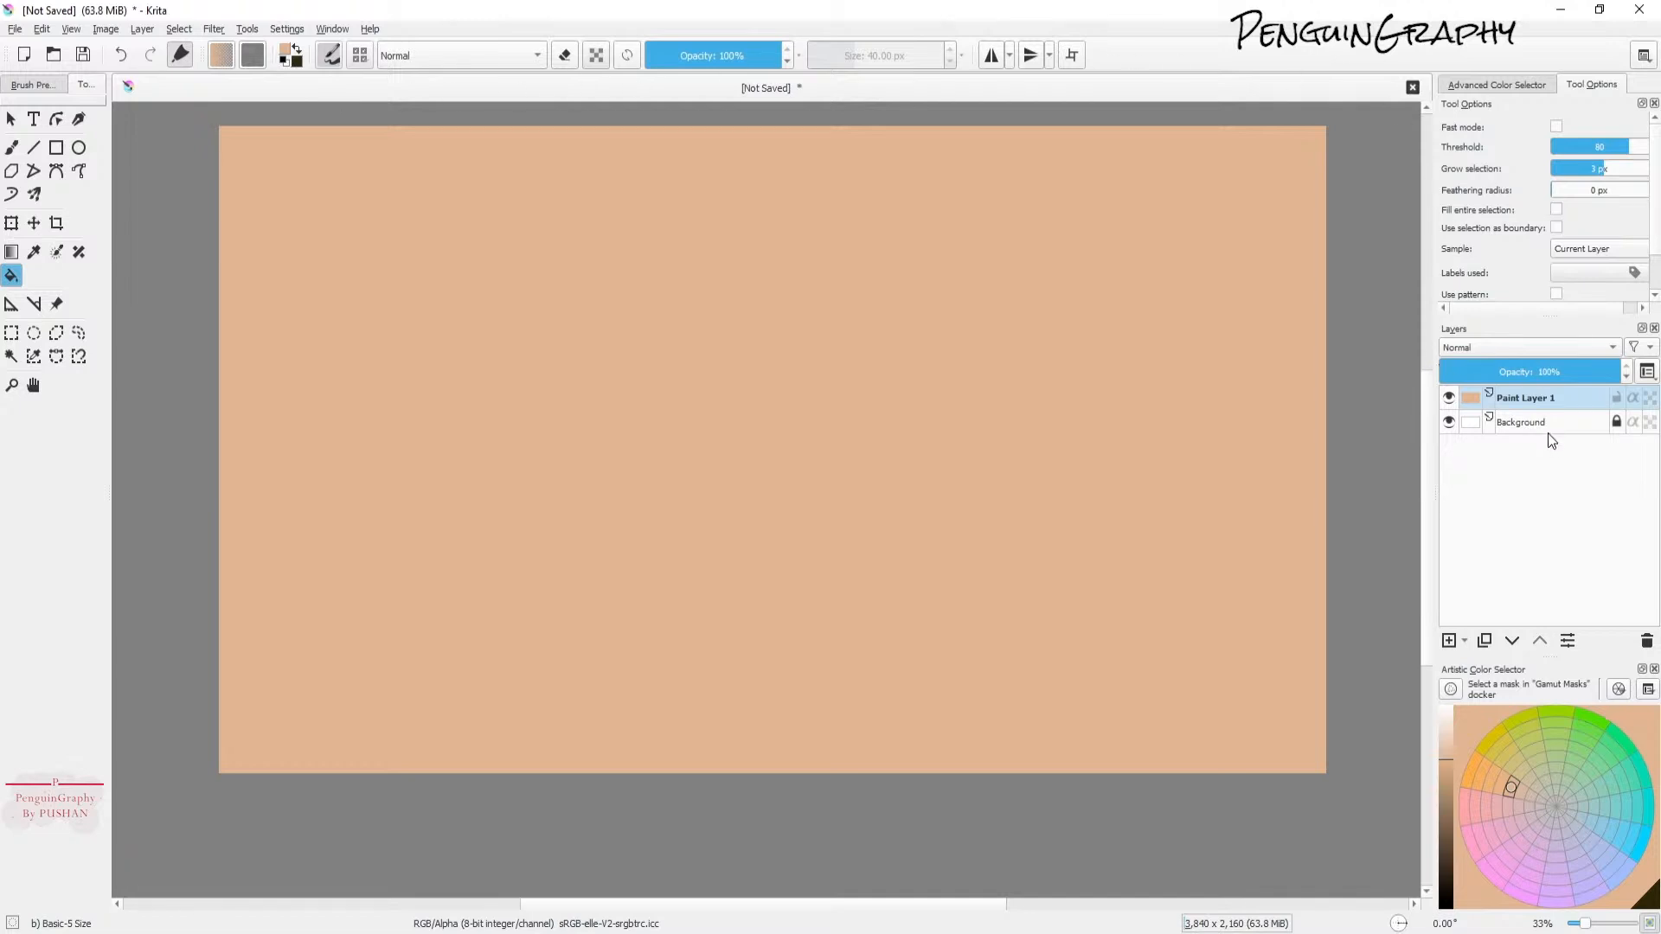
{"action": "left_click", "coordinate": [1443, 744]}
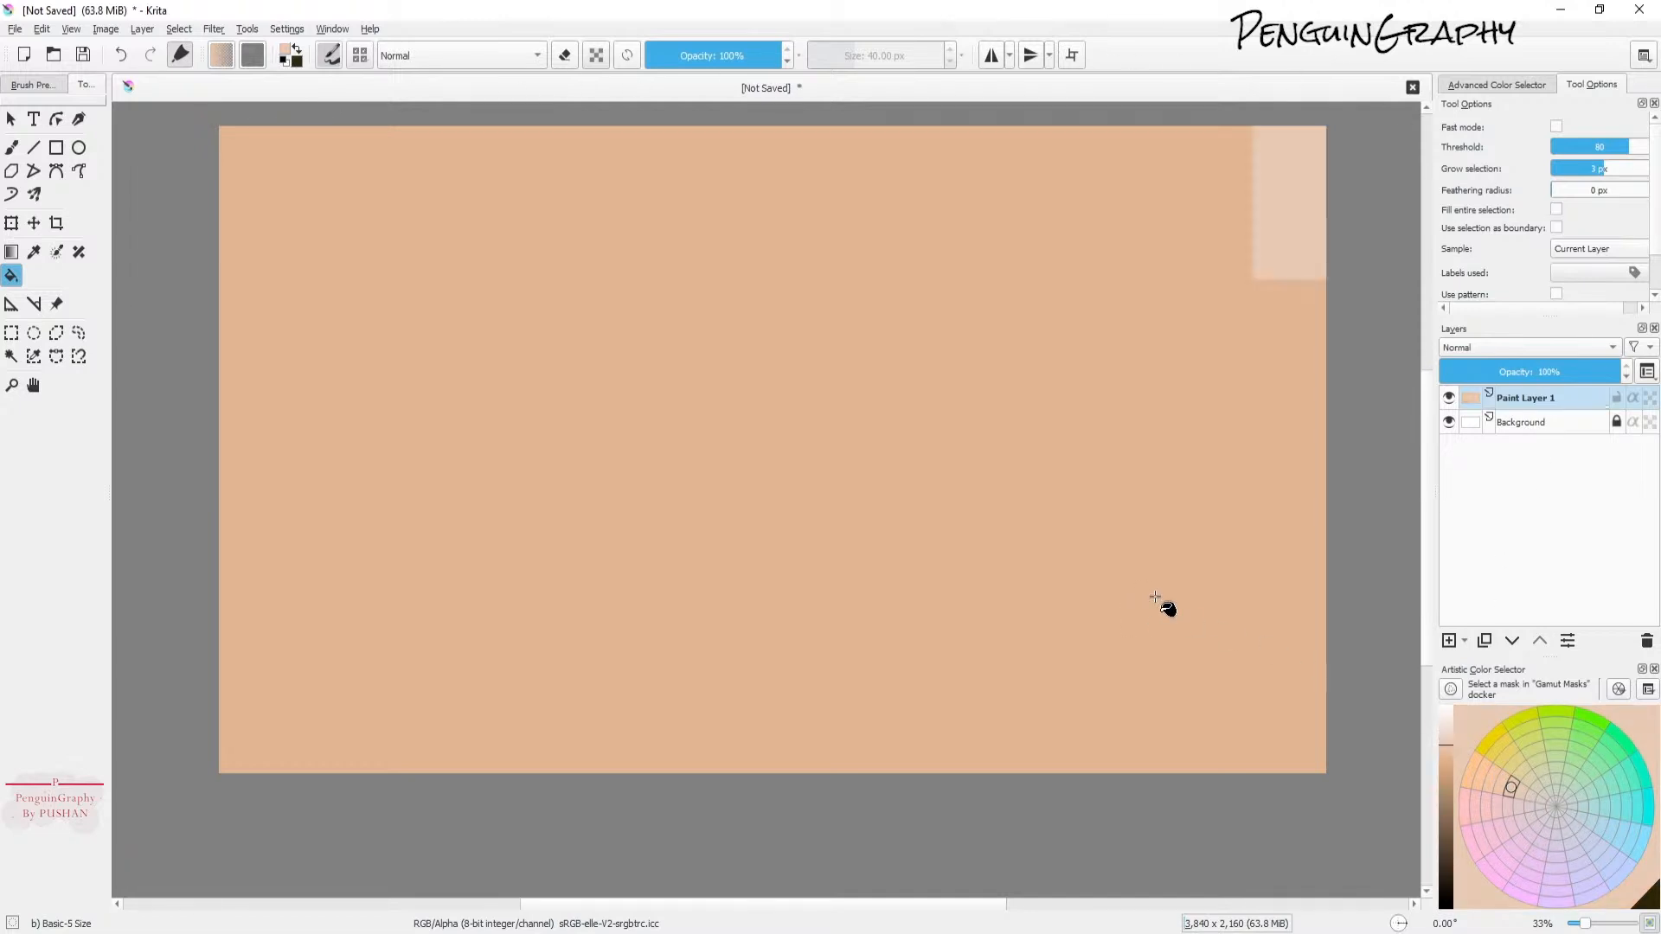
{"action": "left_click", "coordinate": [1155, 597]}
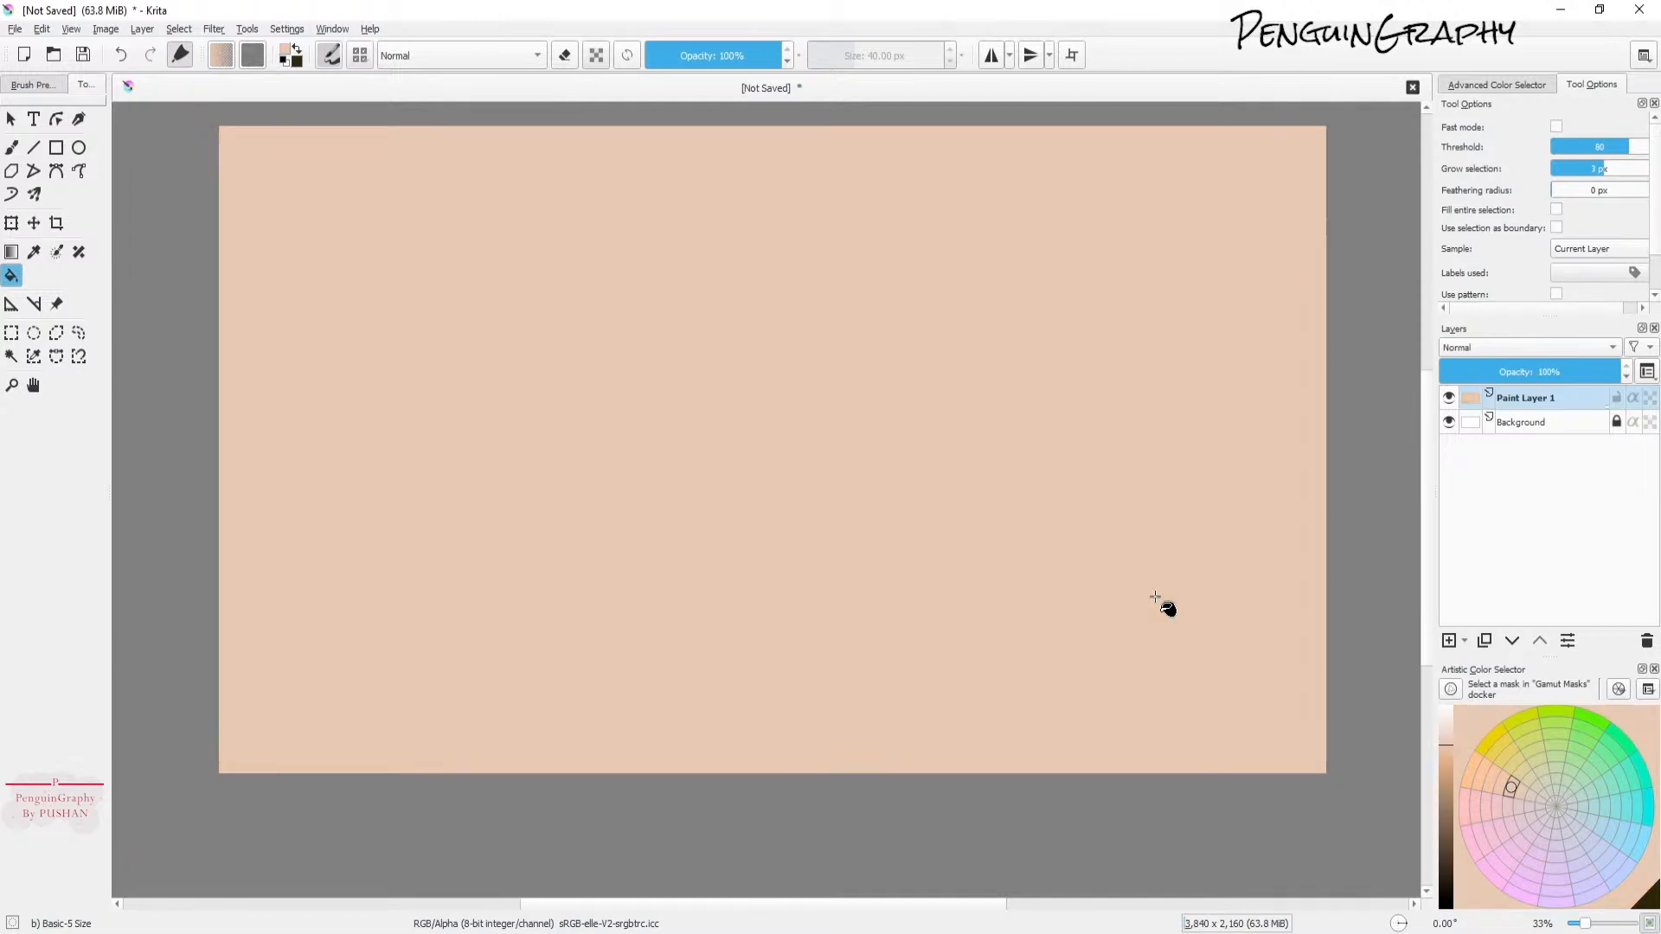
Step: Add a new paint layer, switch to the brush and pick black as the colour
{"action": "left_click", "coordinate": [1449, 641]}
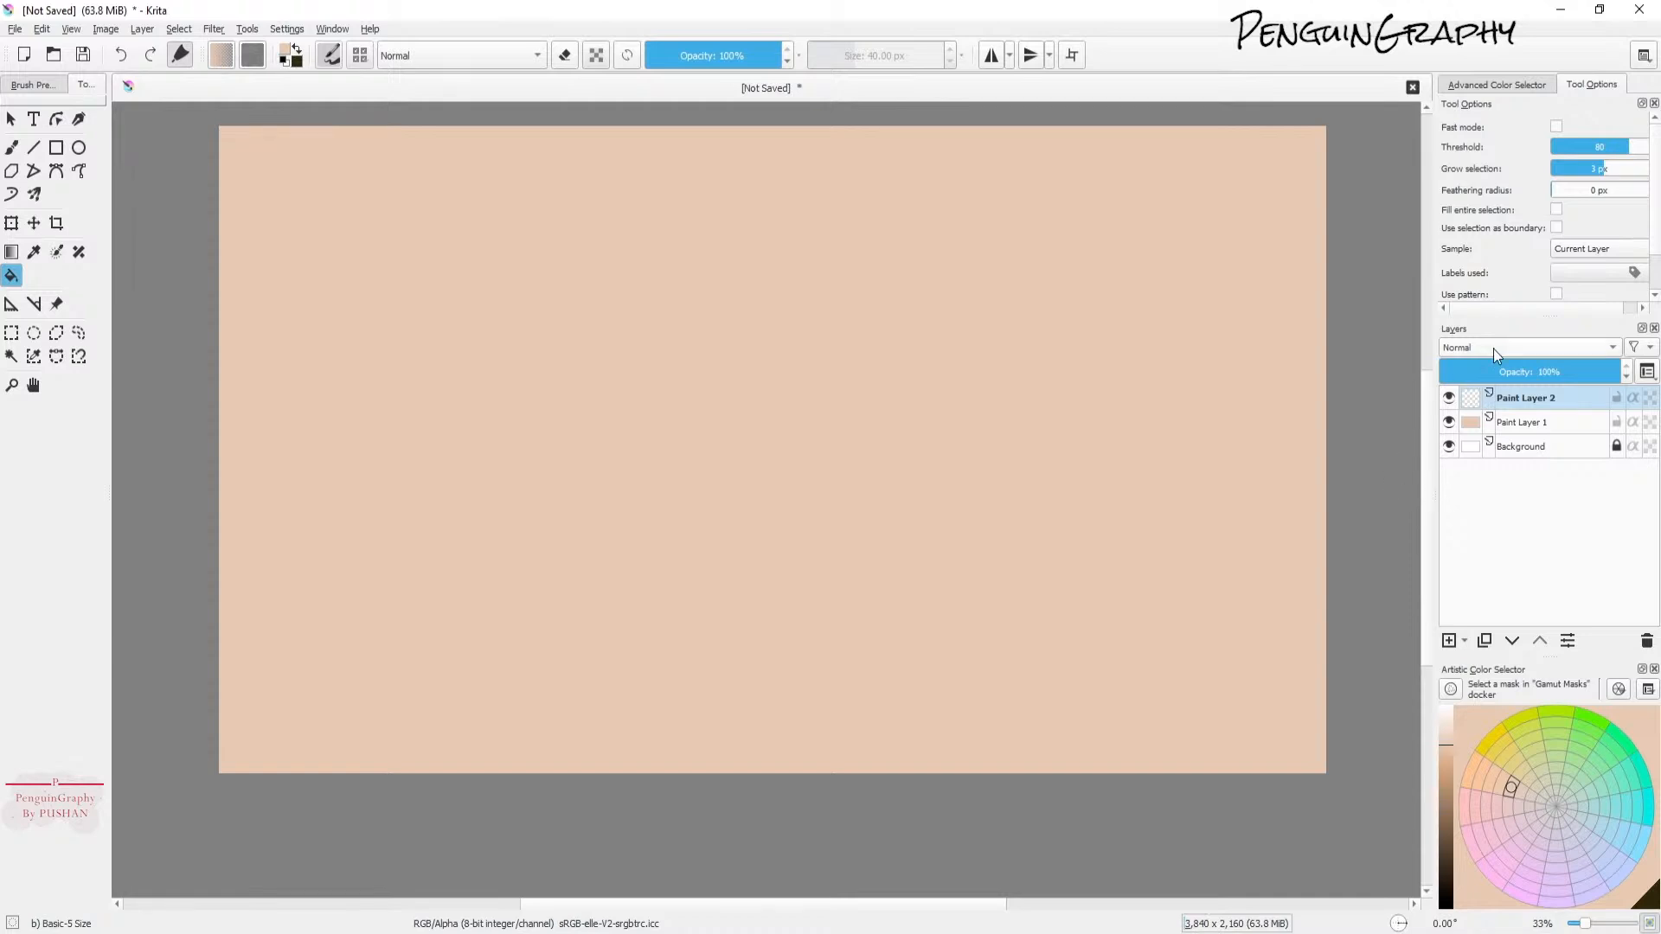
{"action": "left_click", "coordinate": [11, 147]}
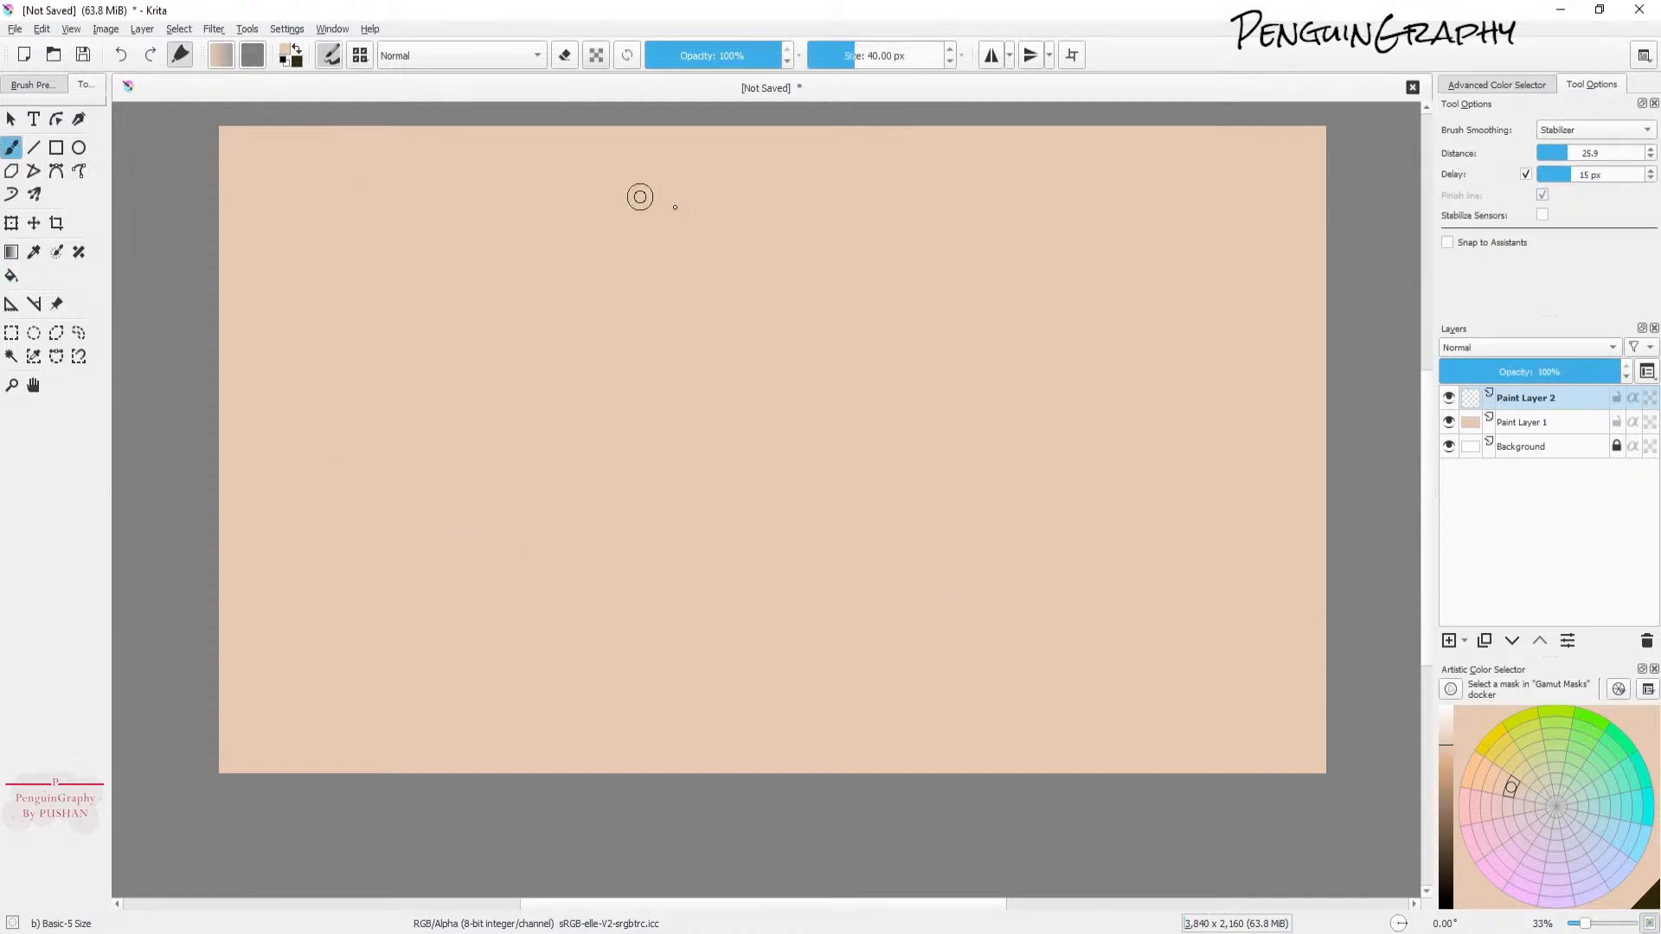
{"action": "left_click", "coordinate": [1443, 893]}
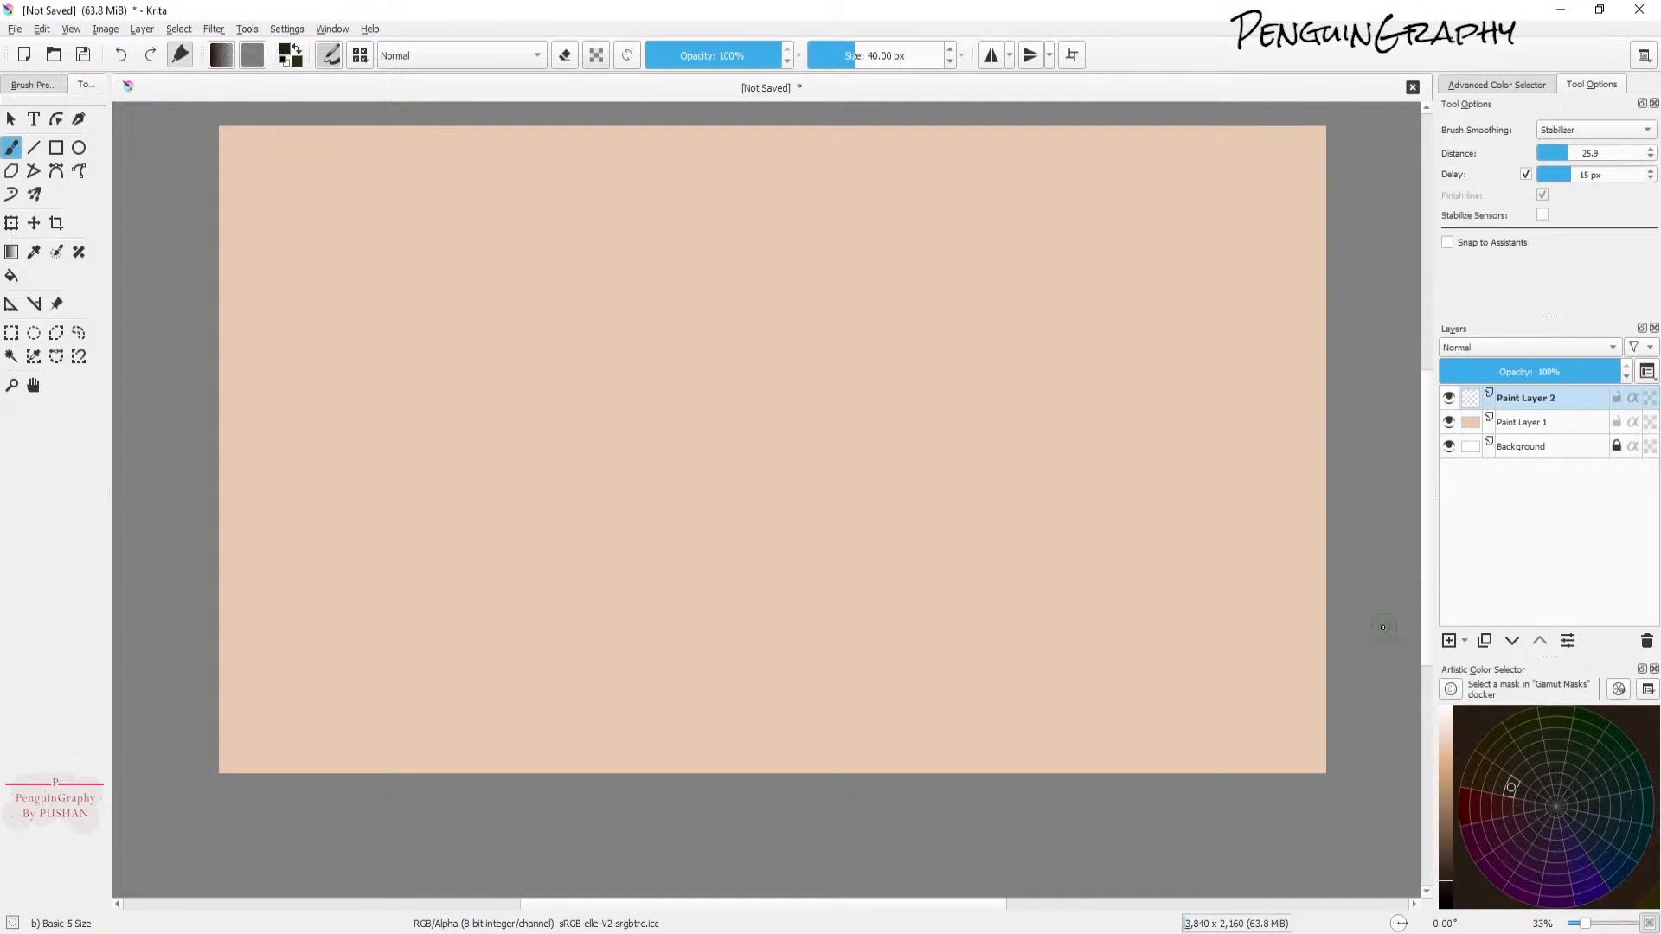
{"action": "left_click", "coordinate": [1560, 409]}
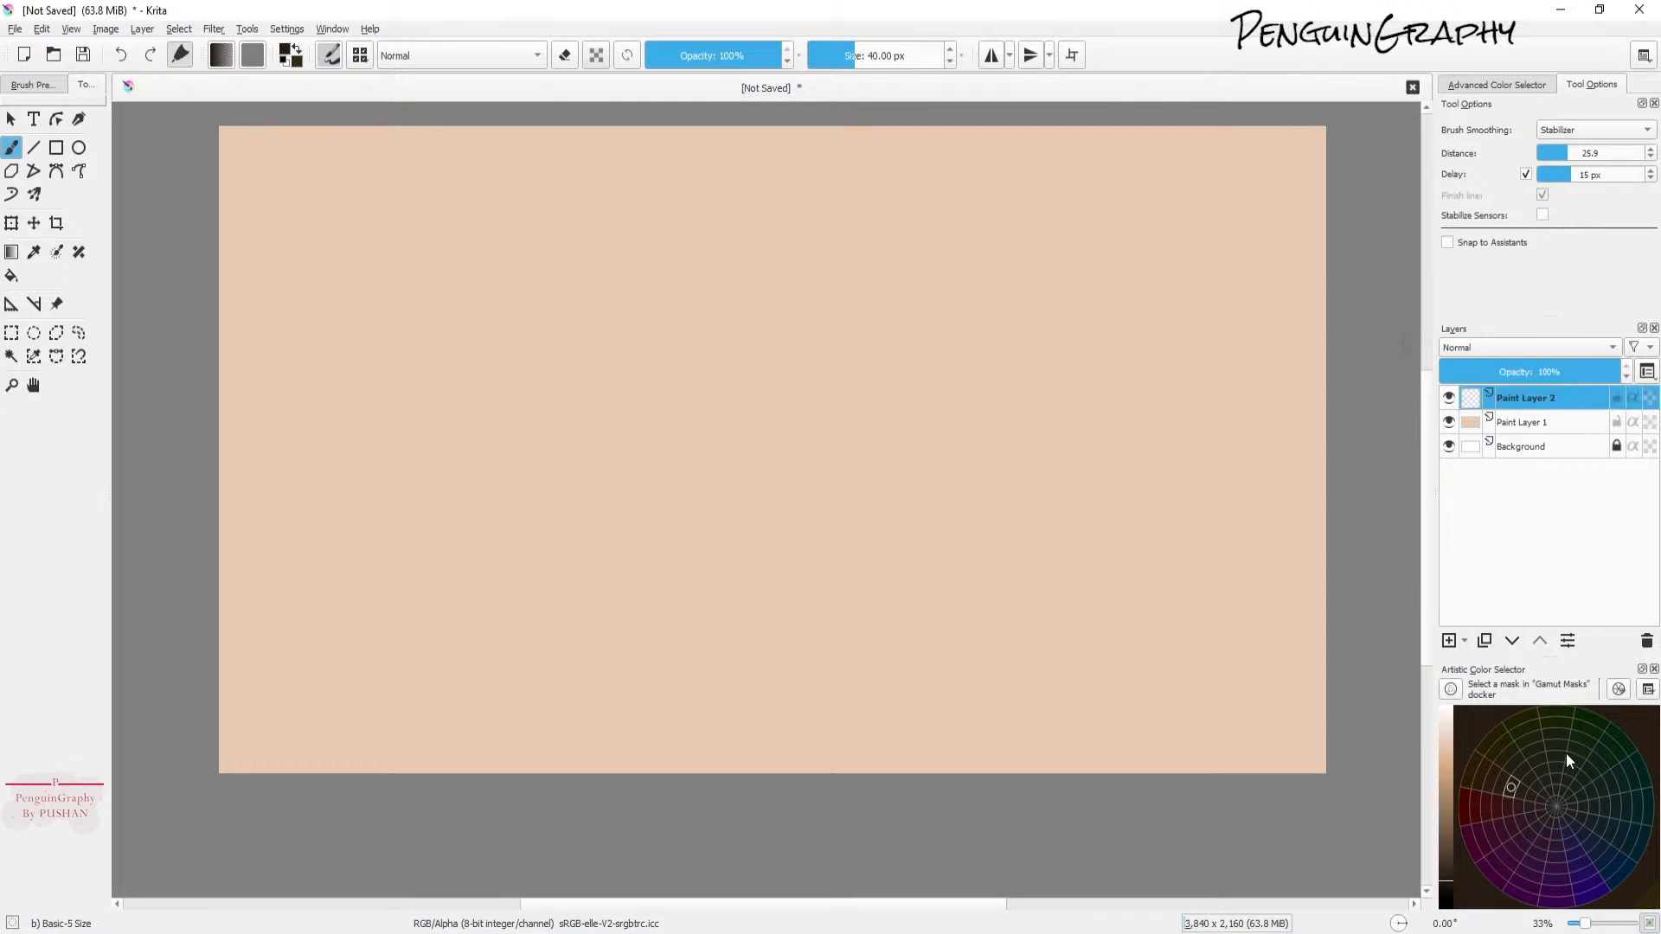
Step: Show all brush presets in the brush preset chooser
{"action": "left_click", "coordinate": [360, 61]}
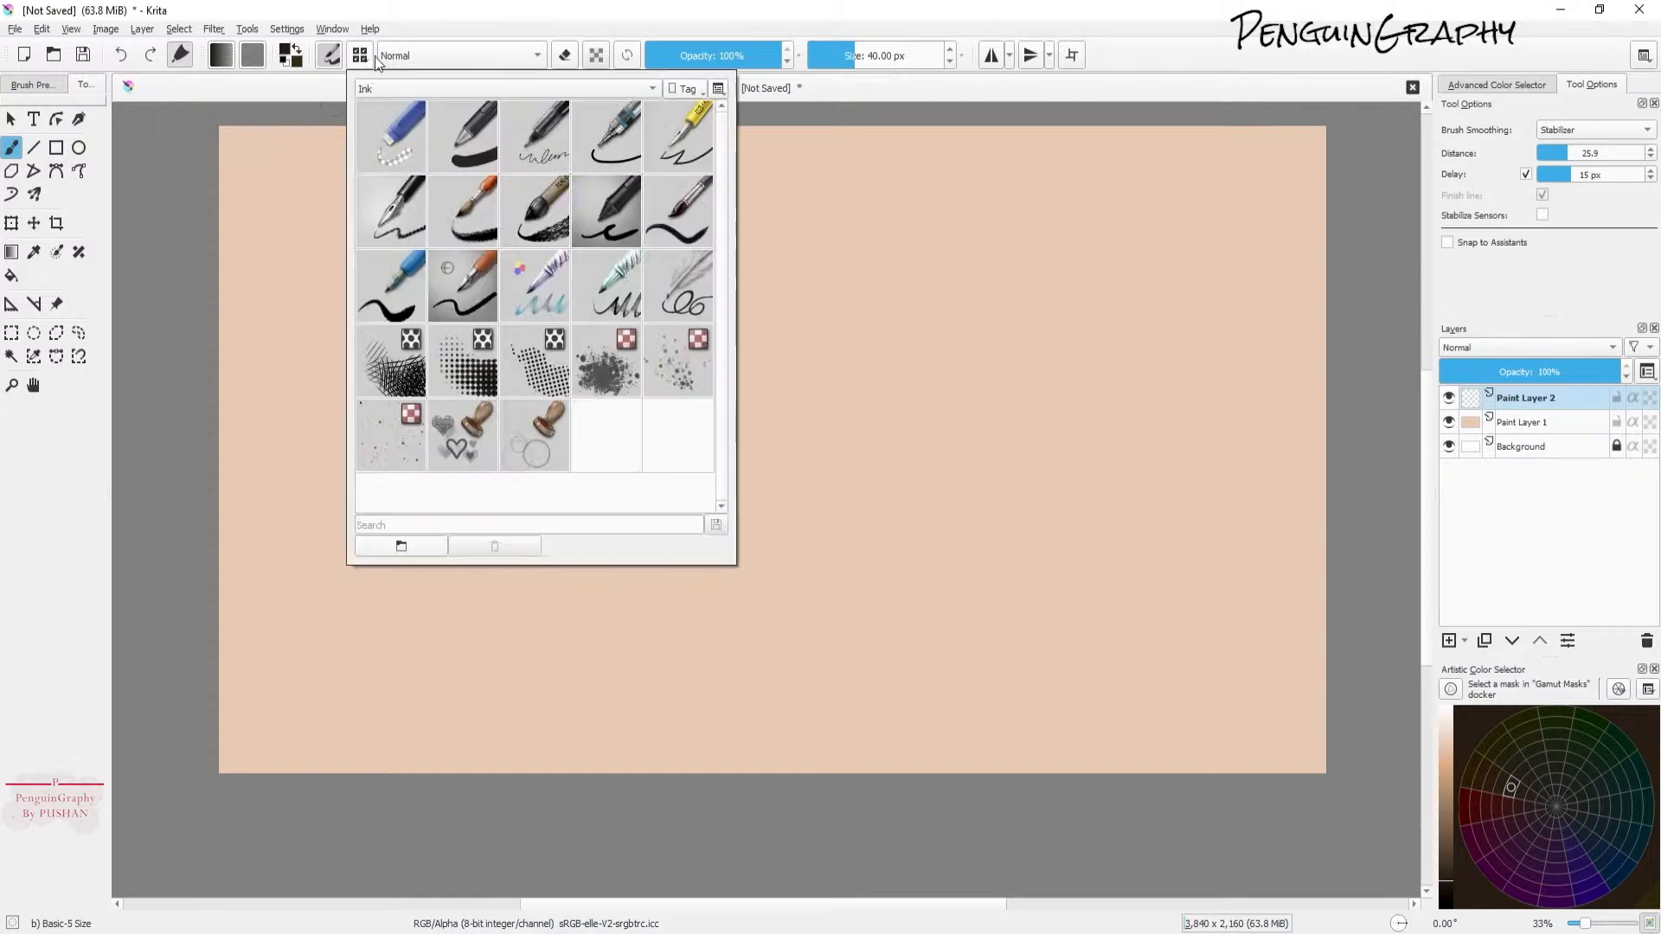
{"action": "left_click", "coordinate": [419, 88]}
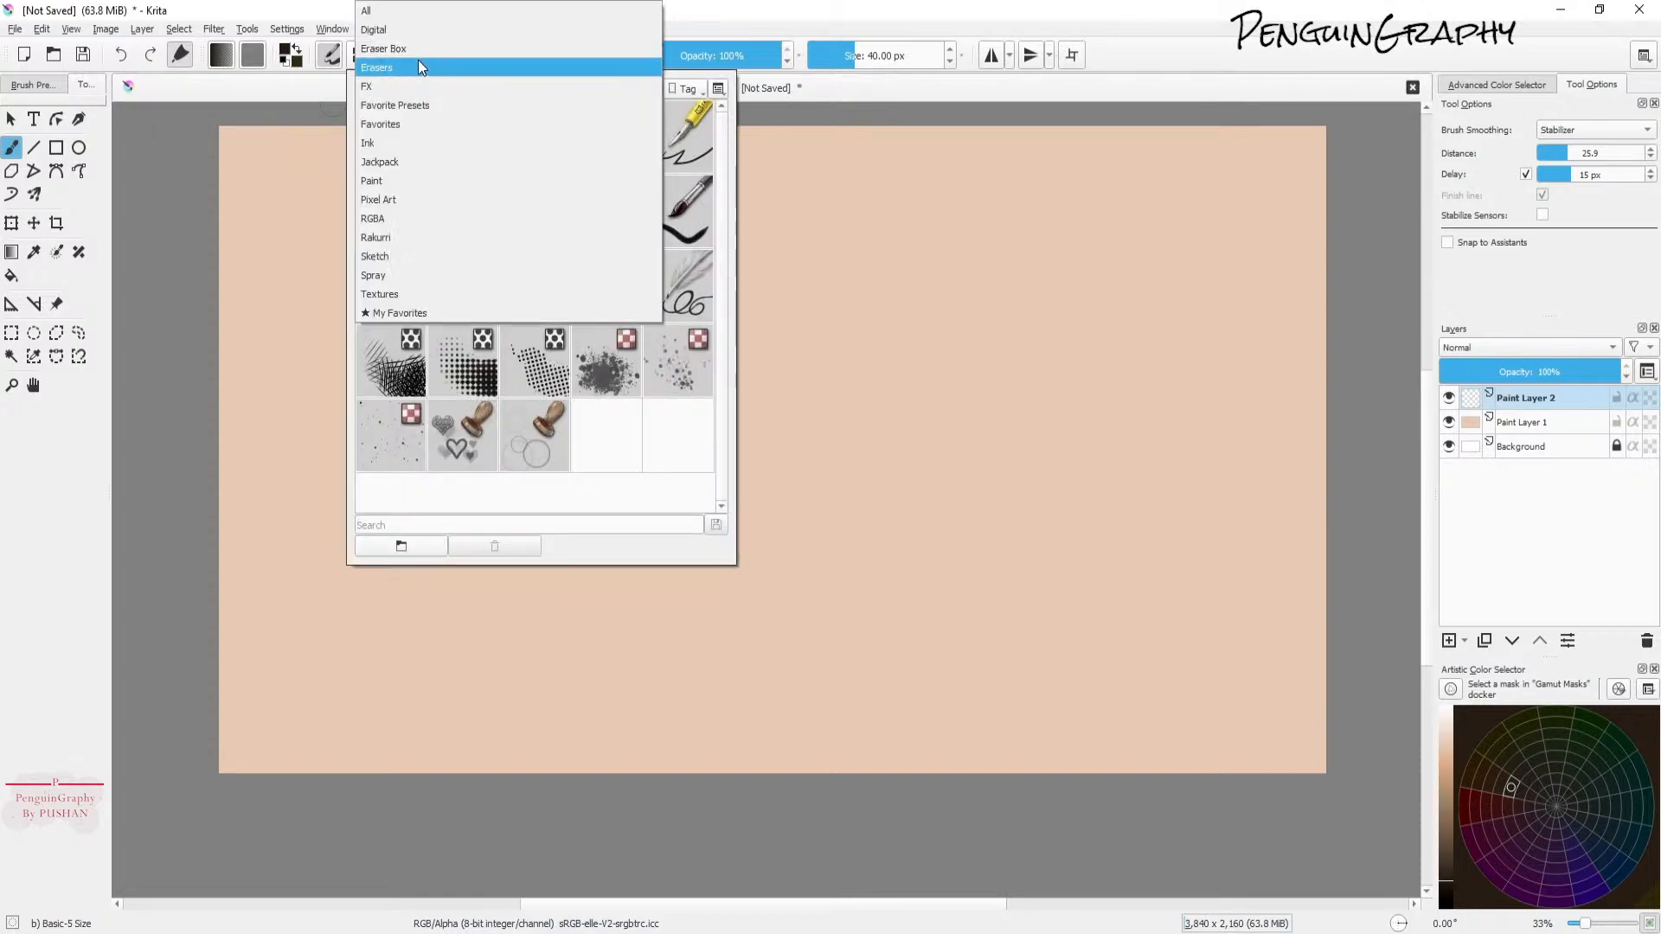
{"action": "left_click", "coordinate": [423, 10]}
Step: Try the Fill tulip brush preset with a test dab and undo it
{"action": "mouse_move", "coordinate": [721, 133]}
{"action": "left_mouse_down"}
{"action": "mouse_move", "coordinate": [725, 486]}
{"action": "mouse_move", "coordinate": [703, 171]}
{"action": "mouse_move", "coordinate": [677, 147]}
{"action": "mouse_move", "coordinate": [692, 121]}
{"action": "mouse_move", "coordinate": [716, 123]}
{"action": "mouse_move", "coordinate": [750, 280]}
{"action": "mouse_move", "coordinate": [739, 453]}
{"action": "mouse_move", "coordinate": [720, 479]}
{"action": "mouse_move", "coordinate": [719, 246]}
{"action": "mouse_move", "coordinate": [723, 496]}
{"action": "mouse_move", "coordinate": [720, 260]}
{"action": "left_mouse_up"}
{"action": "left_click", "coordinate": [609, 301]}
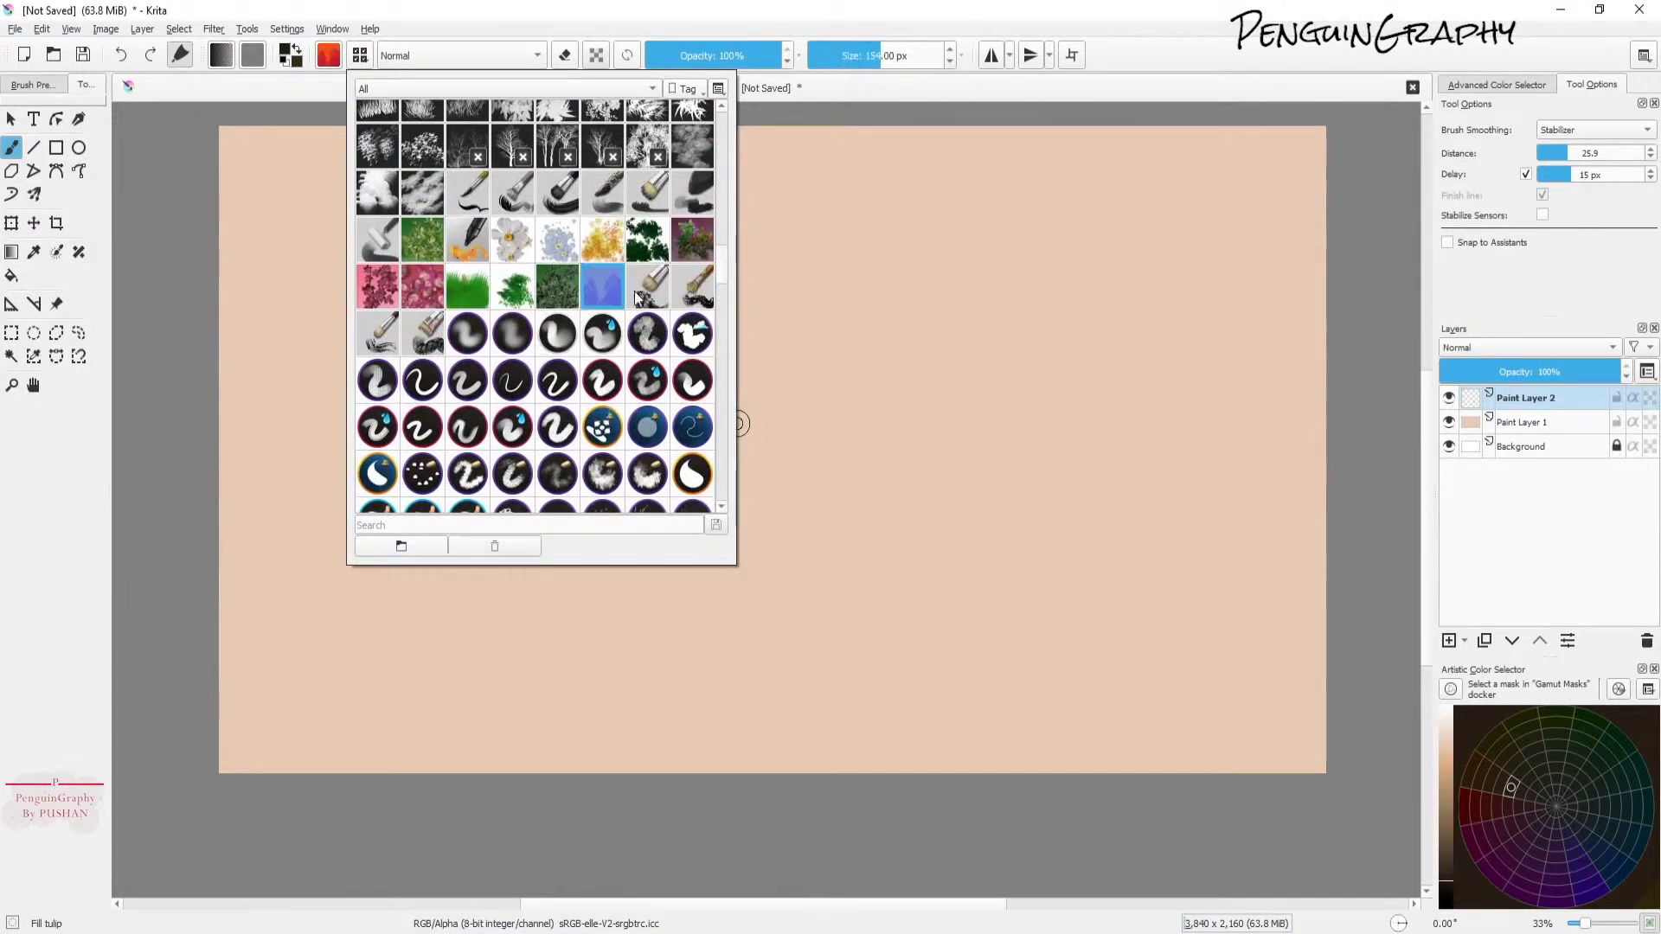
{"action": "left_click", "coordinate": [809, 354]}
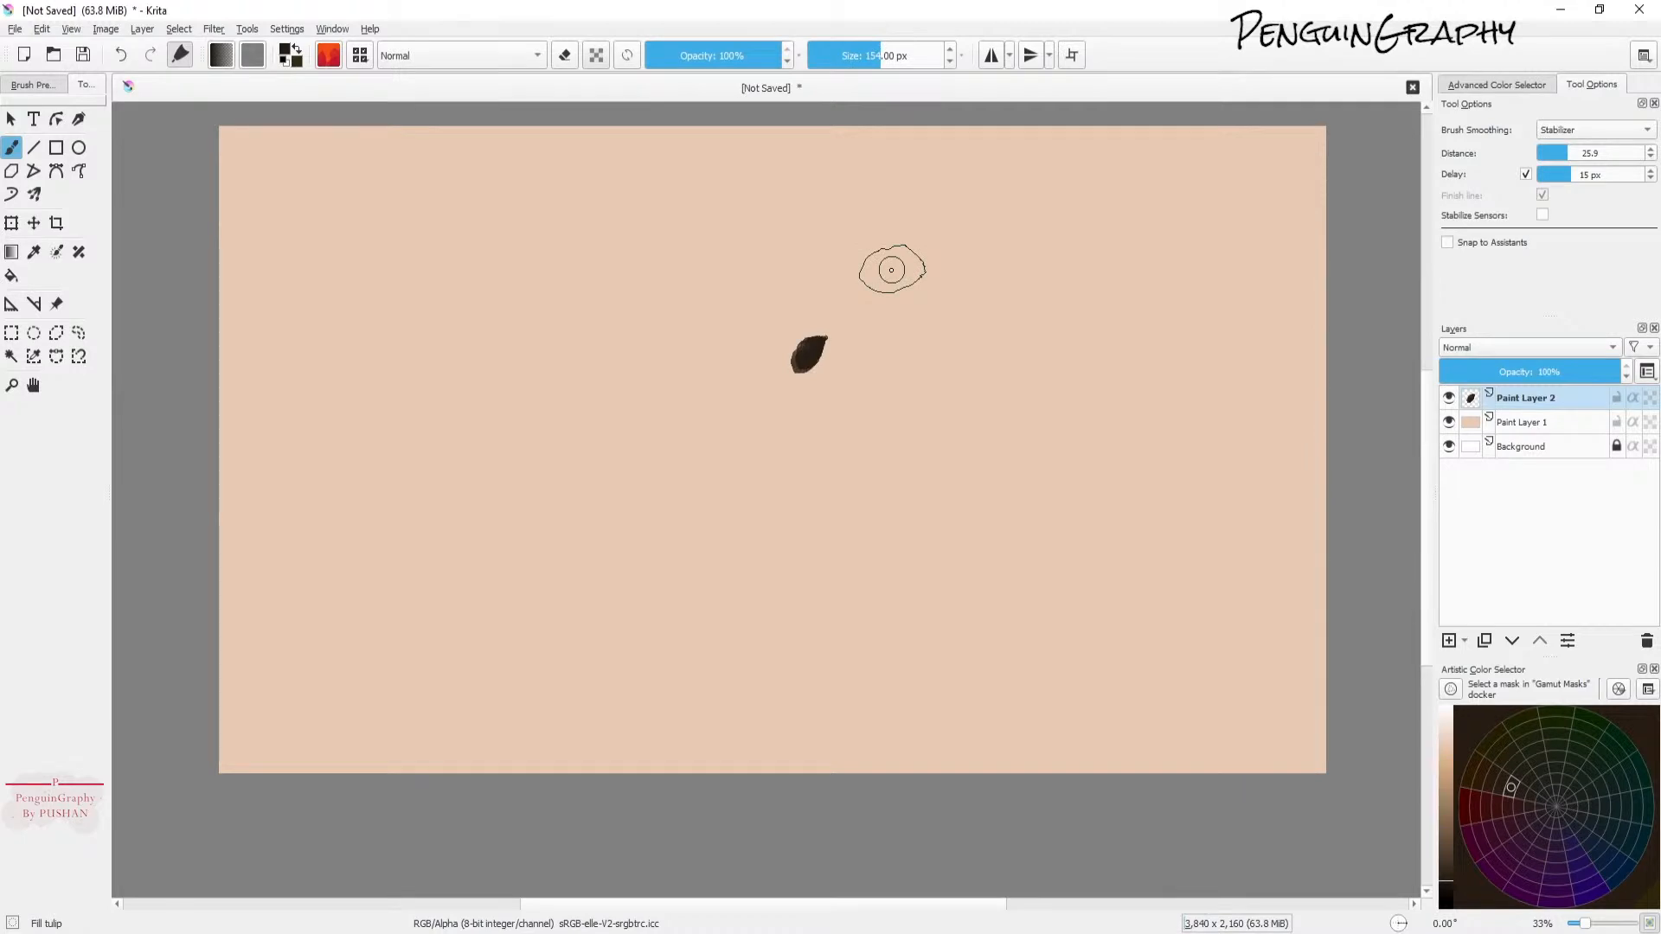
{"action": "key", "text": "ctrl+z"}
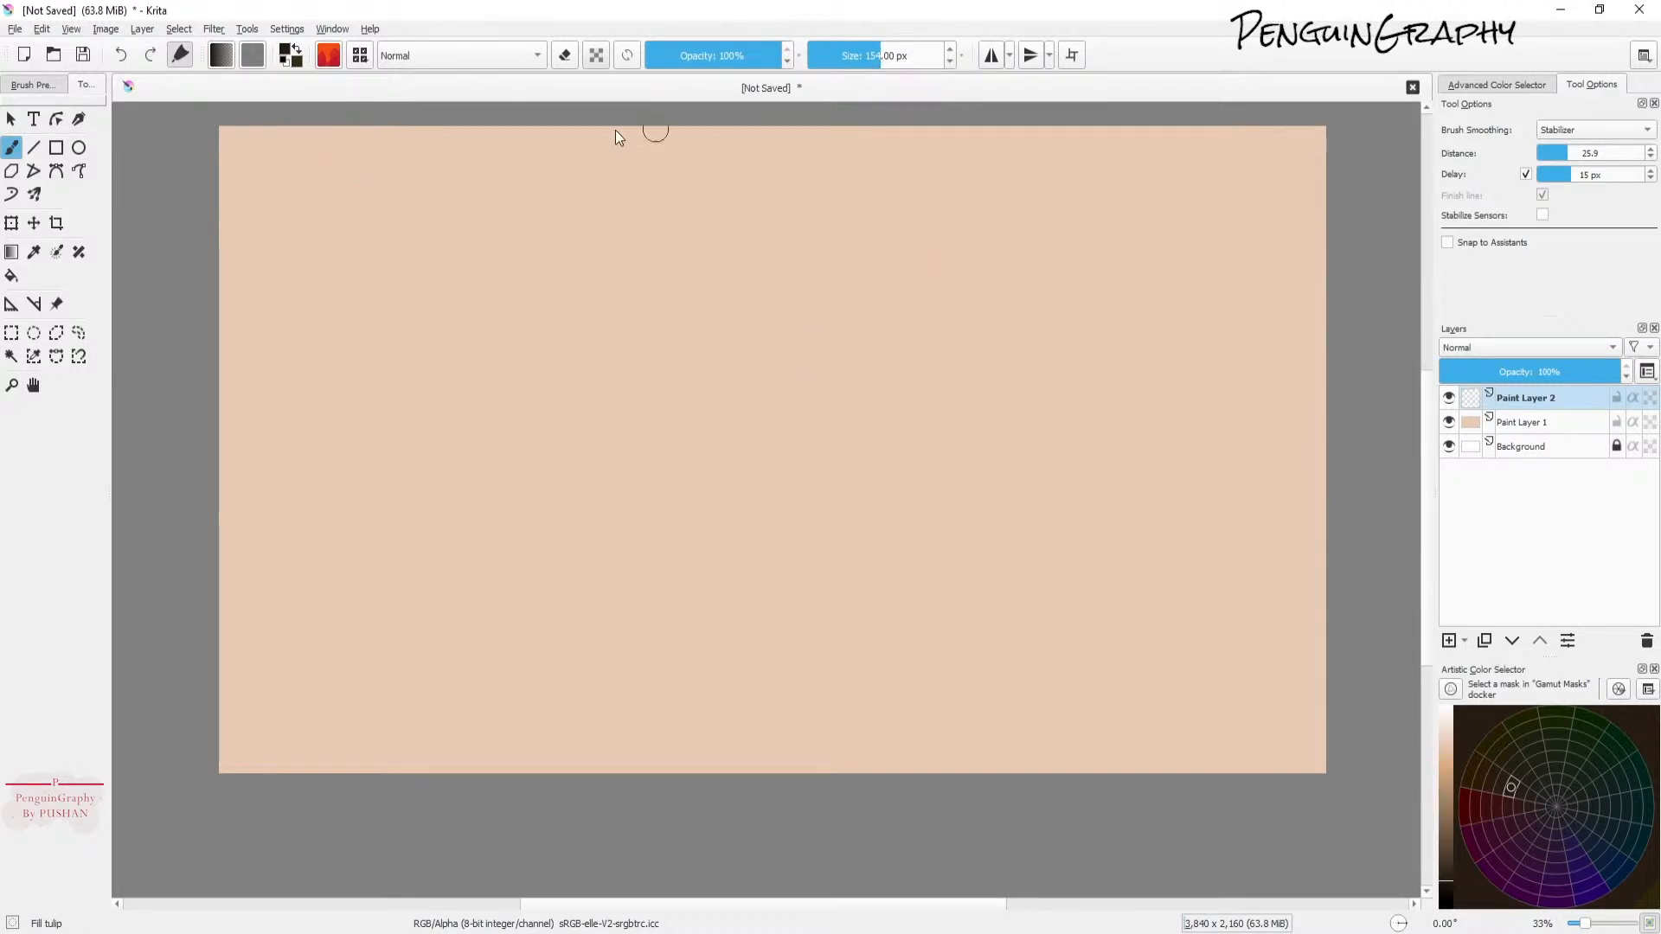
Step: Select the Basic-5 Size brush preset from the preset chooser
{"action": "left_click", "coordinate": [360, 56]}
{"action": "left_click", "coordinate": [692, 145]}
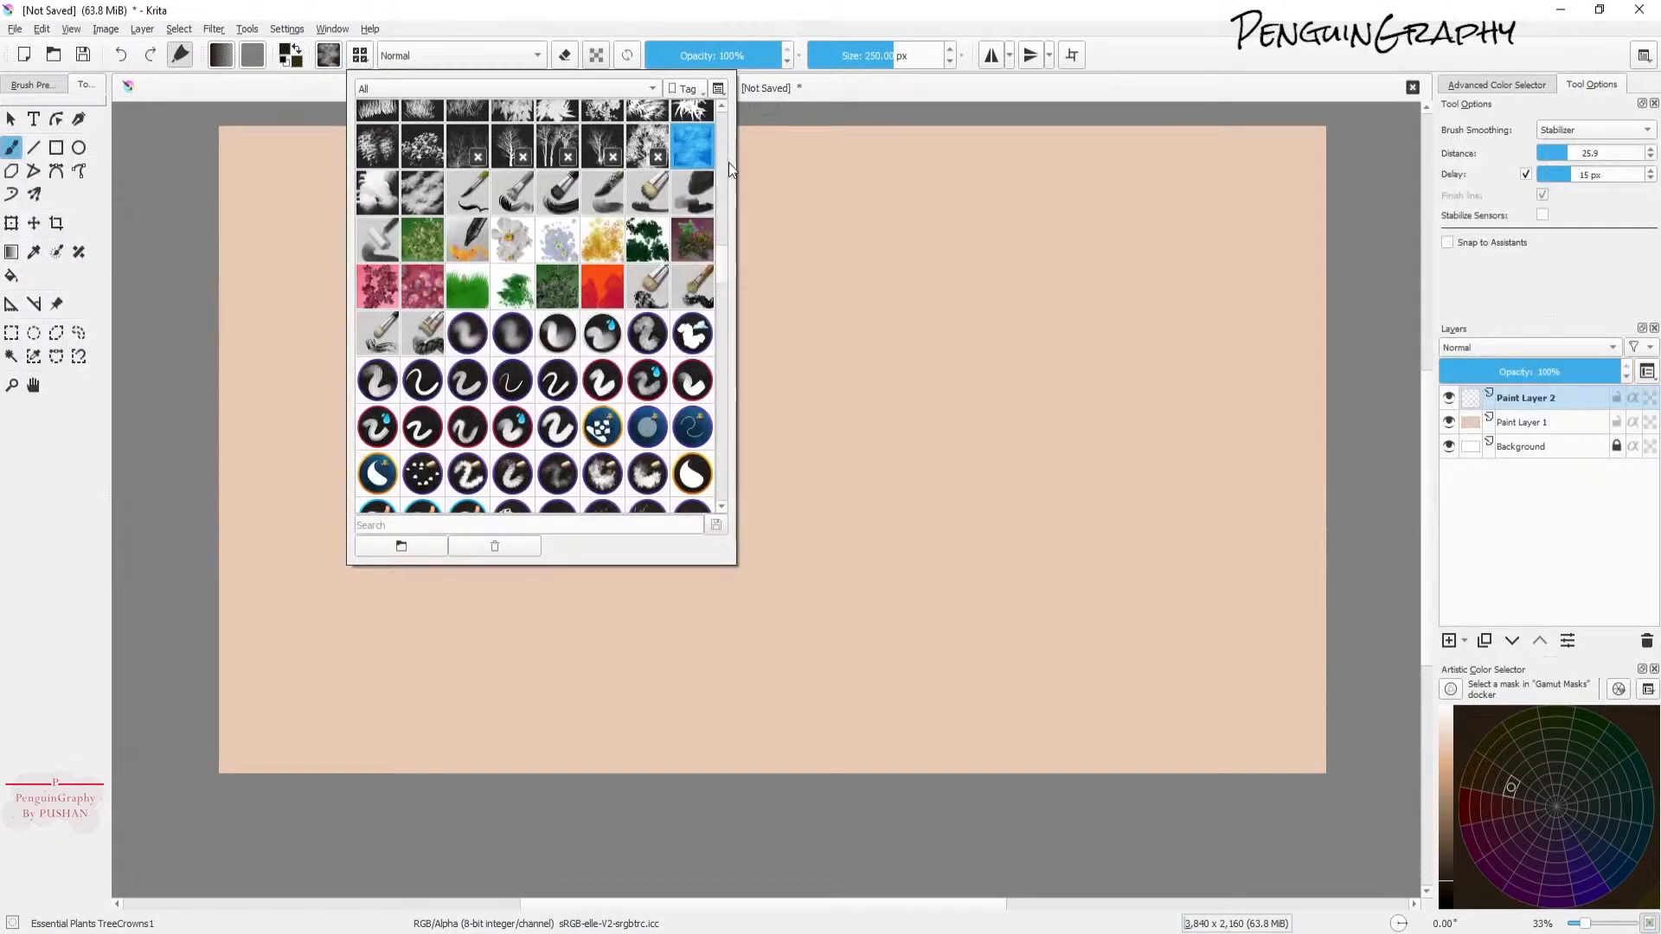
{"action": "scroll", "coordinate": [707, 268], "scroll_direction": "up", "scroll_amount": 5}
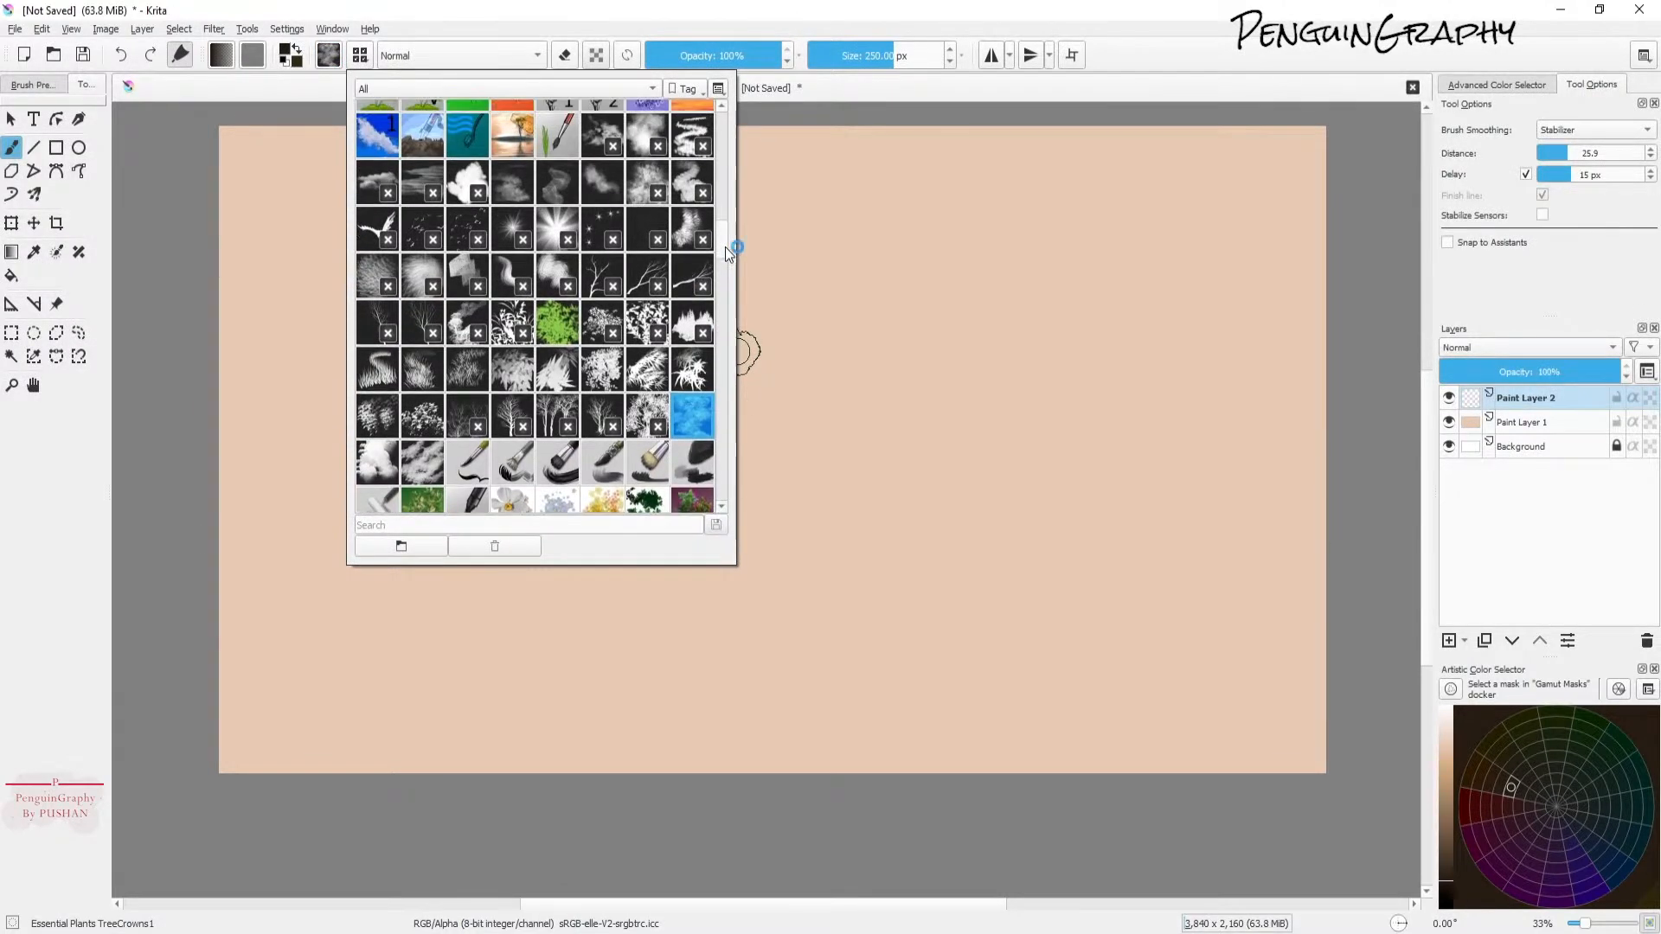
{"action": "scroll", "coordinate": [723, 251], "scroll_direction": "up", "scroll_amount": 3}
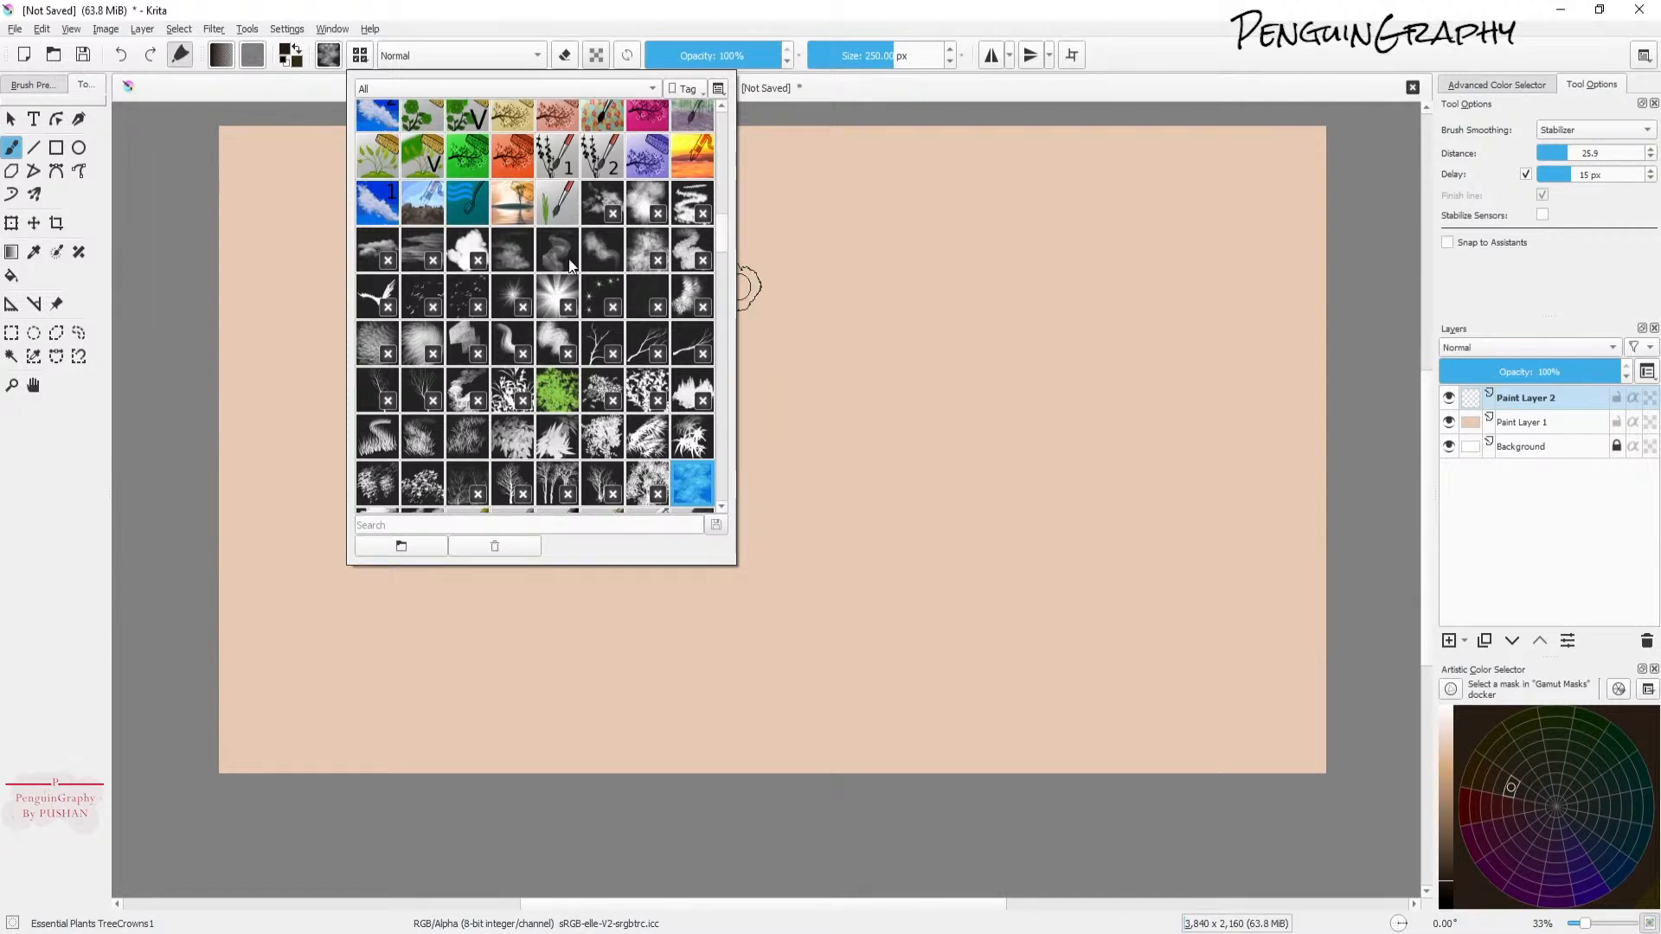
{"action": "scroll", "coordinate": [719, 216], "scroll_direction": "up", "scroll_amount": 6}
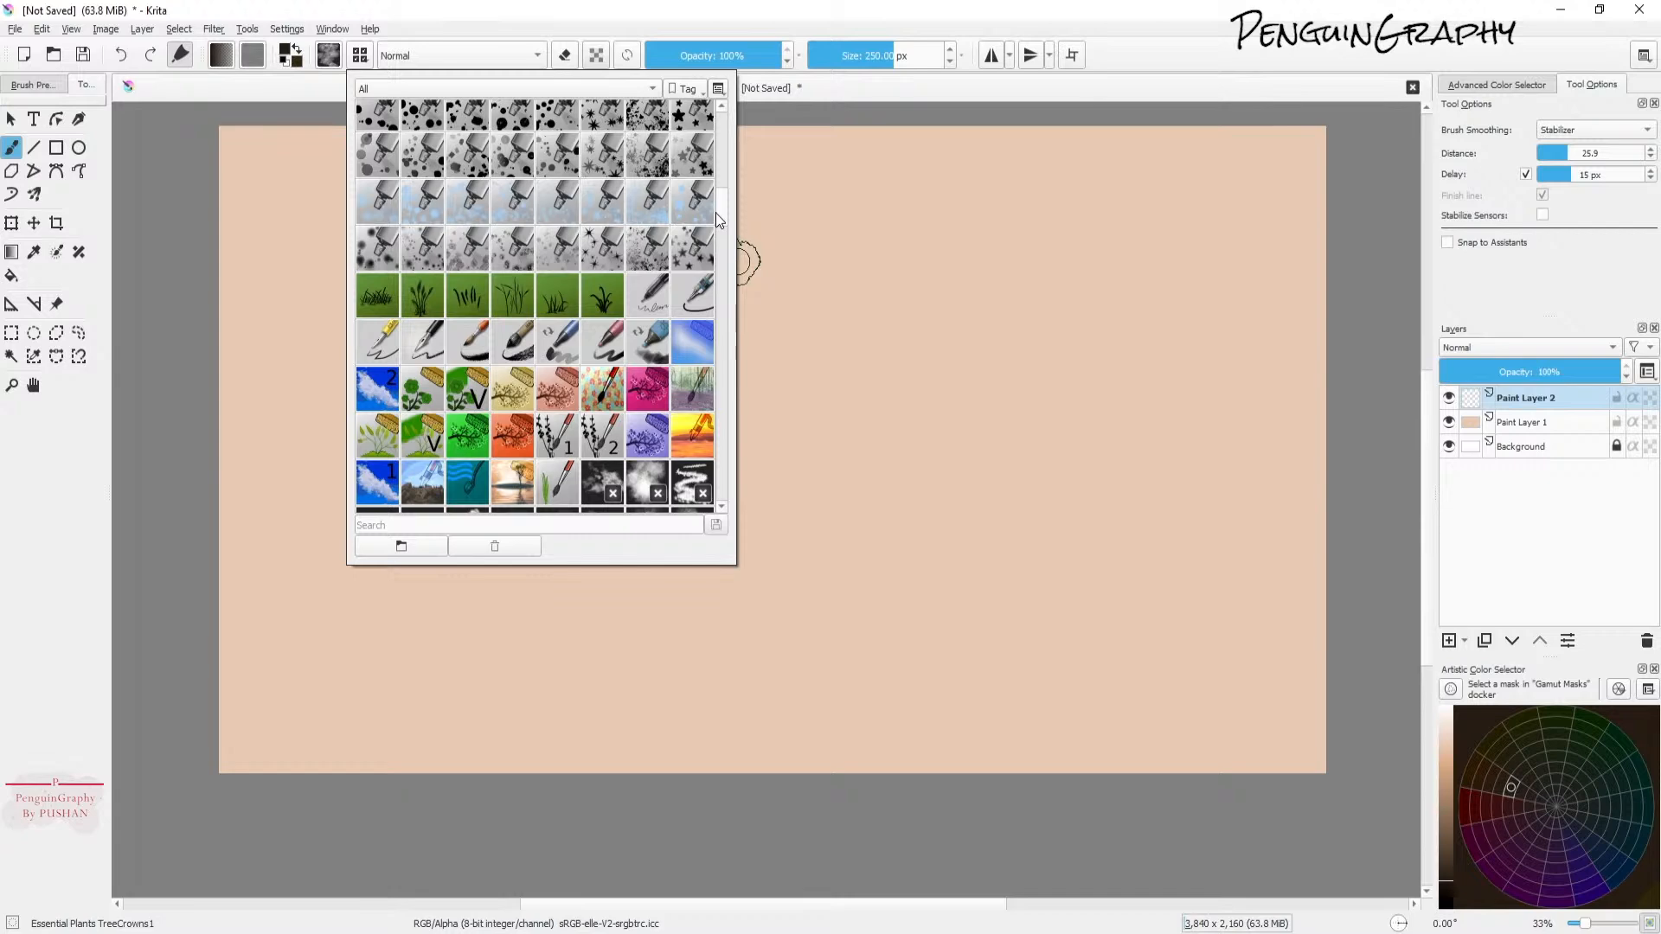
{"action": "left_click_drag", "start_coordinate": [720, 209], "coordinate": [716, 133]}
{"action": "left_click", "coordinate": [385, 257]}
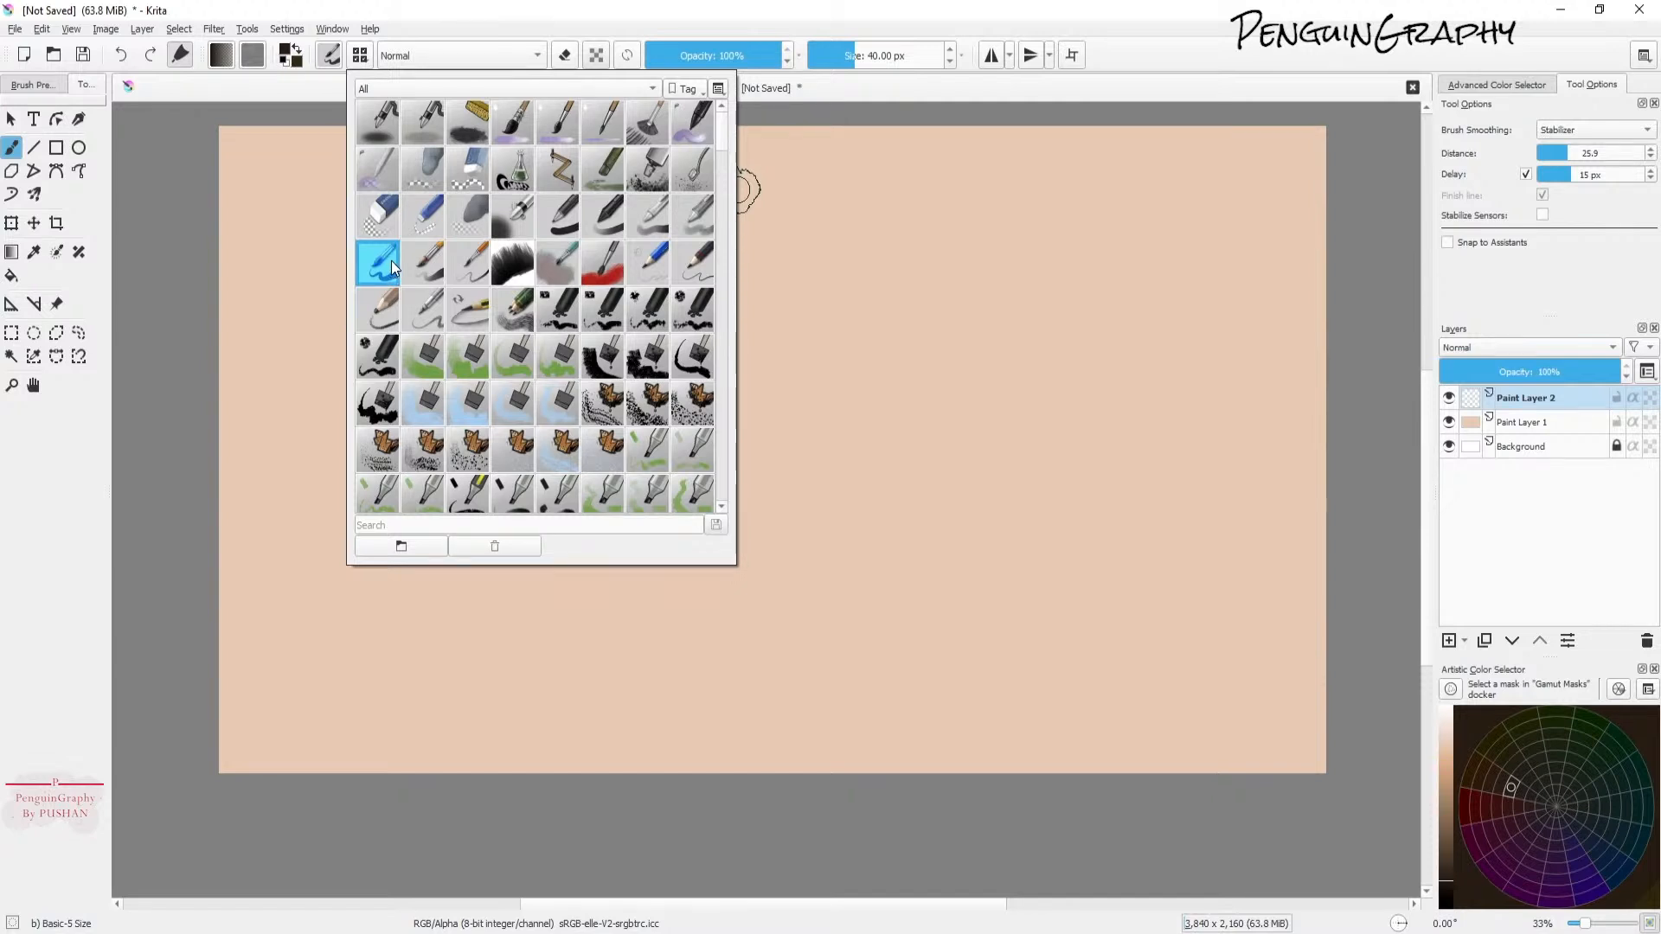
{"action": "left_click", "coordinate": [508, 16]}
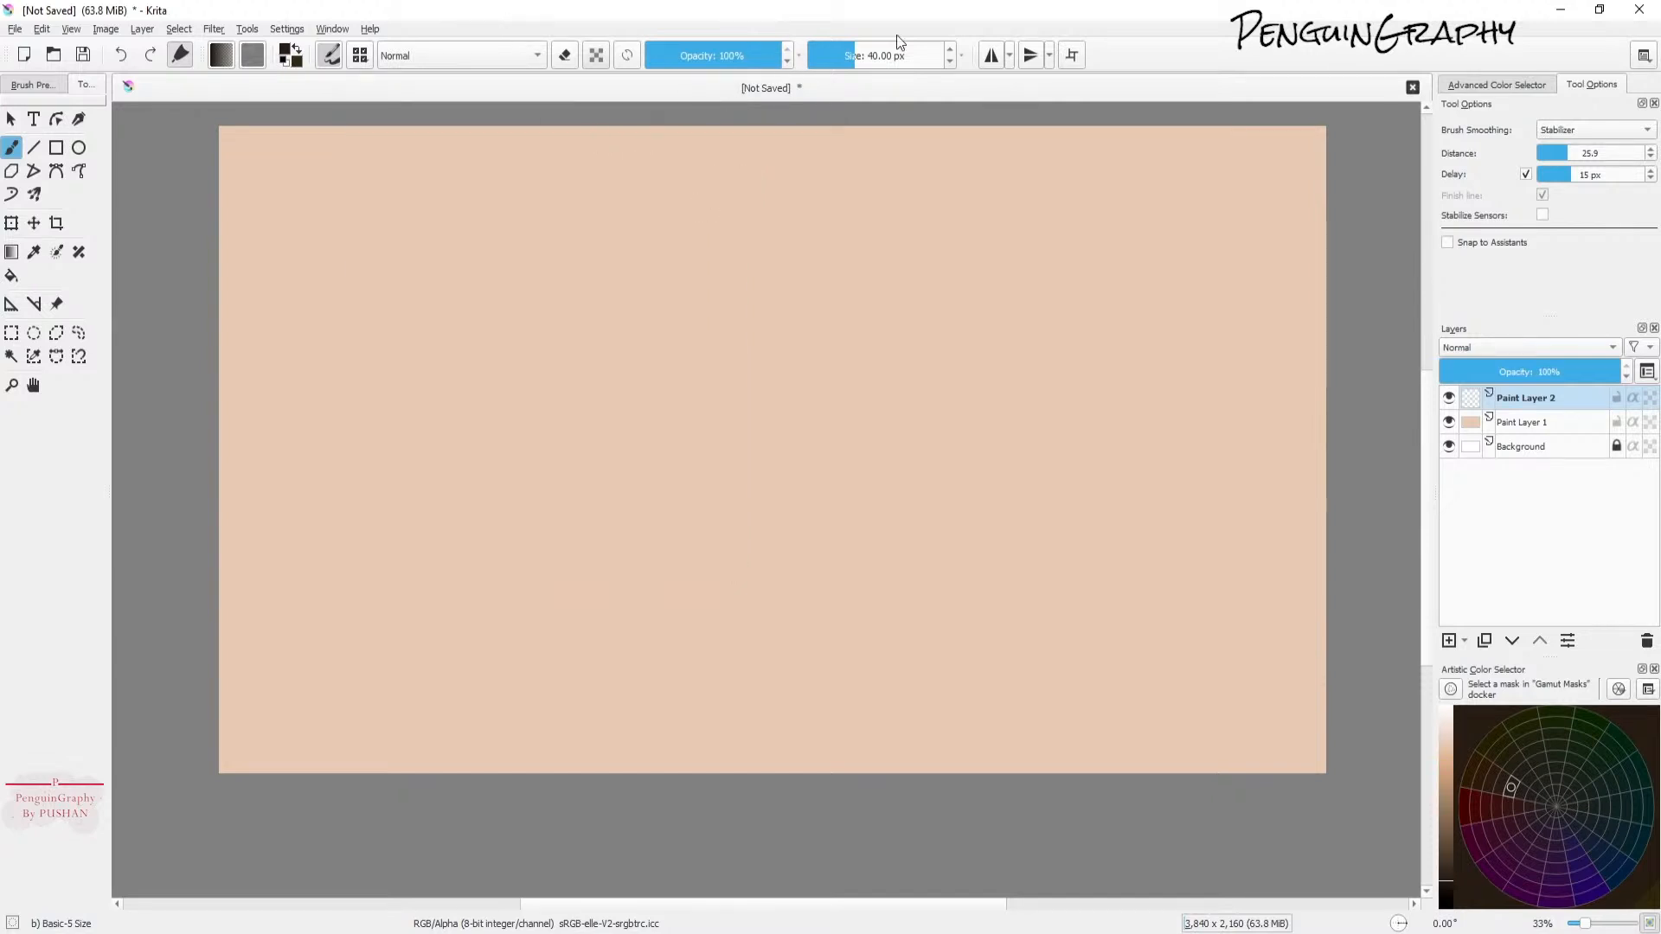
Step: Draw a gently curving horizon line across the whole canvas
{"action": "left_click", "coordinate": [1585, 132]}
{"action": "left_click", "coordinate": [1584, 130]}
{"action": "mouse_move", "coordinate": [230, 387]}
{"action": "left_mouse_down"}
{"action": "mouse_move", "coordinate": [882, 345]}
{"action": "mouse_move", "coordinate": [1349, 348]}
{"action": "left_mouse_up"}
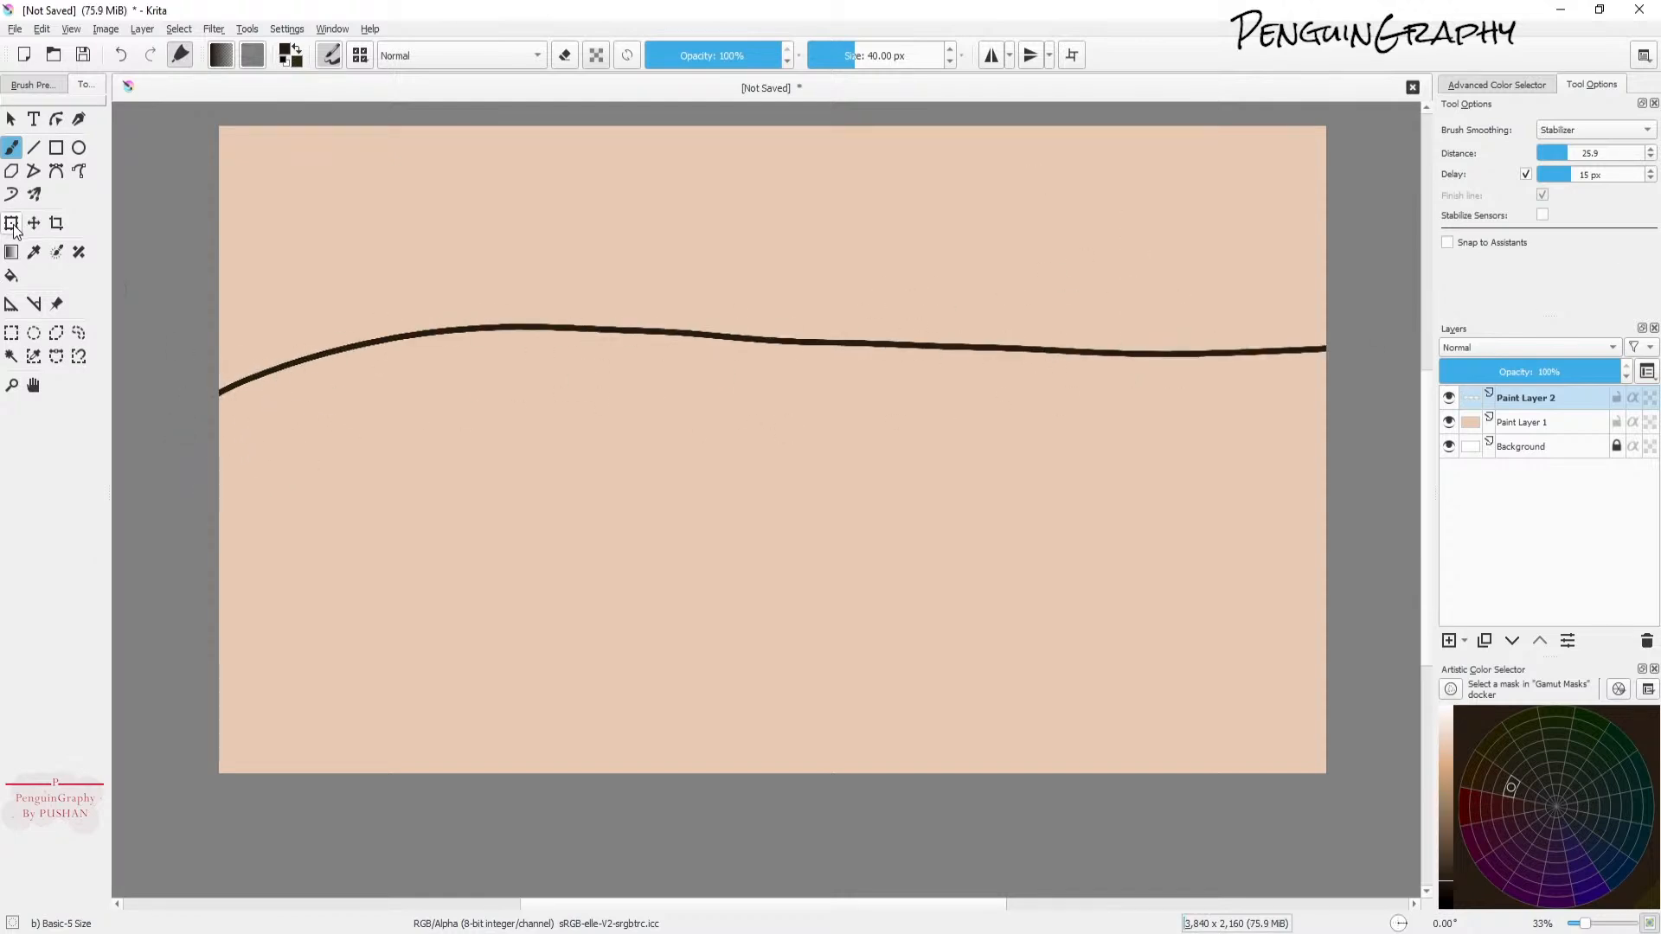
Step: Move the horizon line lower on the canvas with the Transform tool
{"action": "key", "text": "ctrl+t"}
{"action": "left_click_drag", "start_coordinate": [599, 331], "coordinate": [612, 400]}
Step: Draw a rocky skyline outline above the horizon with a tall rounded peak near the middle
{"action": "left_click", "coordinate": [11, 147]}
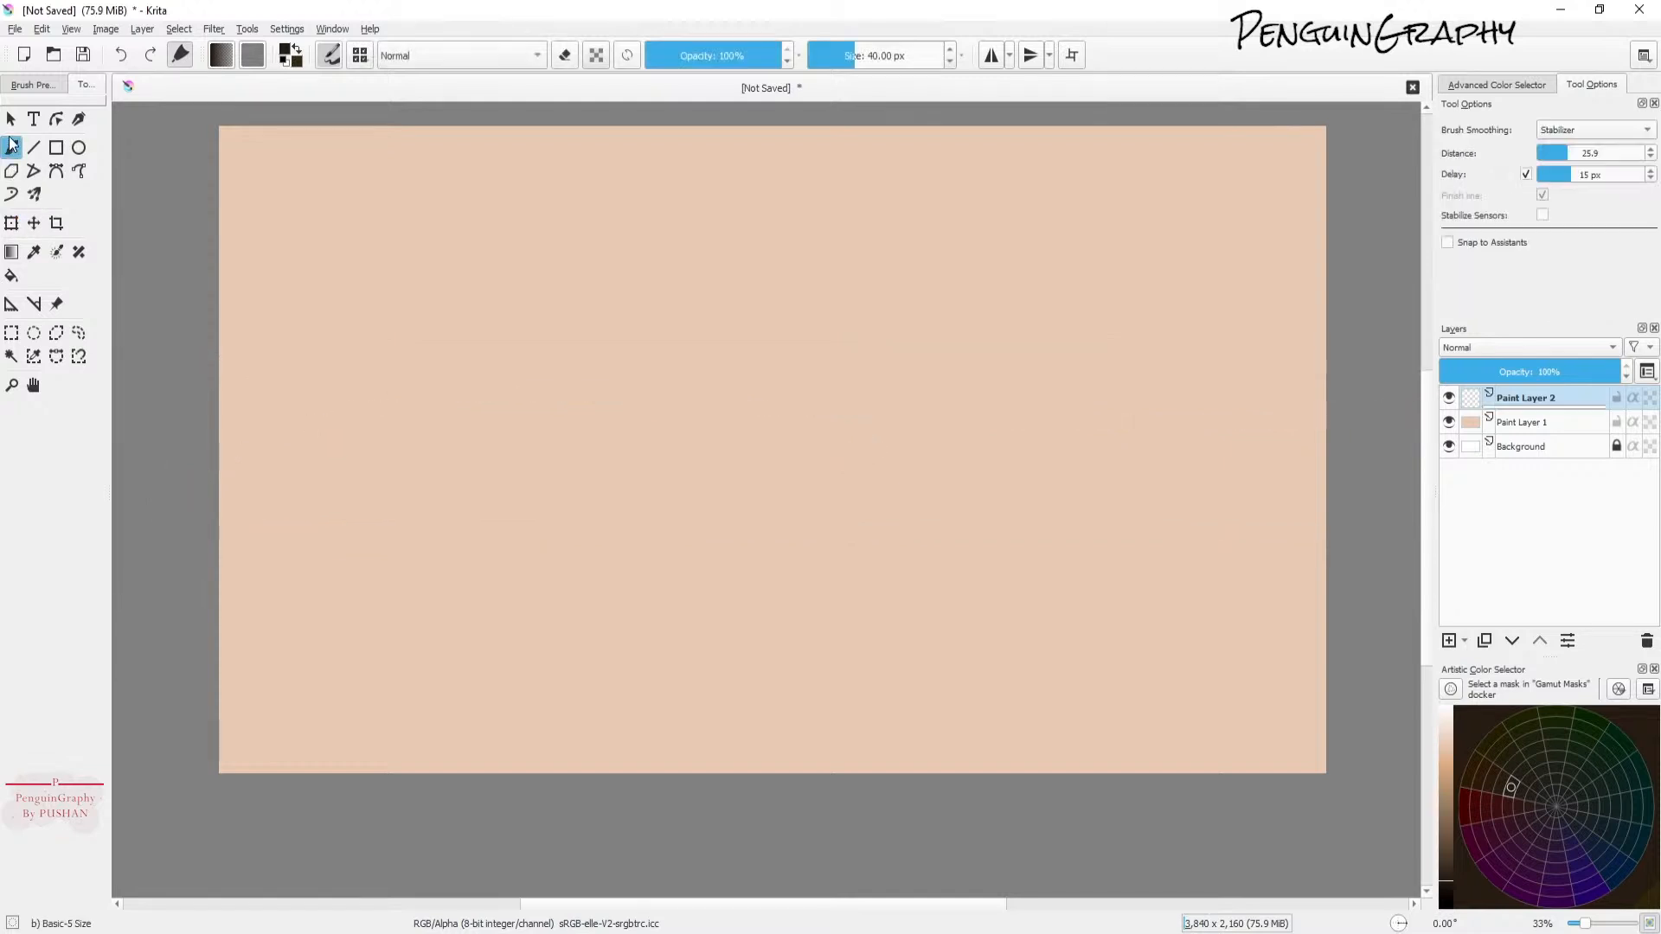
{"action": "mouse_move", "coordinate": [218, 402]}
{"action": "left_mouse_down"}
{"action": "mouse_move", "coordinate": [287, 335]}
{"action": "mouse_move", "coordinate": [575, 317]}
{"action": "mouse_move", "coordinate": [621, 247]}
{"action": "mouse_move", "coordinate": [719, 357]}
{"action": "mouse_move", "coordinate": [833, 338]}
{"action": "mouse_move", "coordinate": [1045, 374]}
{"action": "mouse_move", "coordinate": [1223, 356]}
{"action": "mouse_move", "coordinate": [1307, 375]}
{"action": "left_mouse_up"}
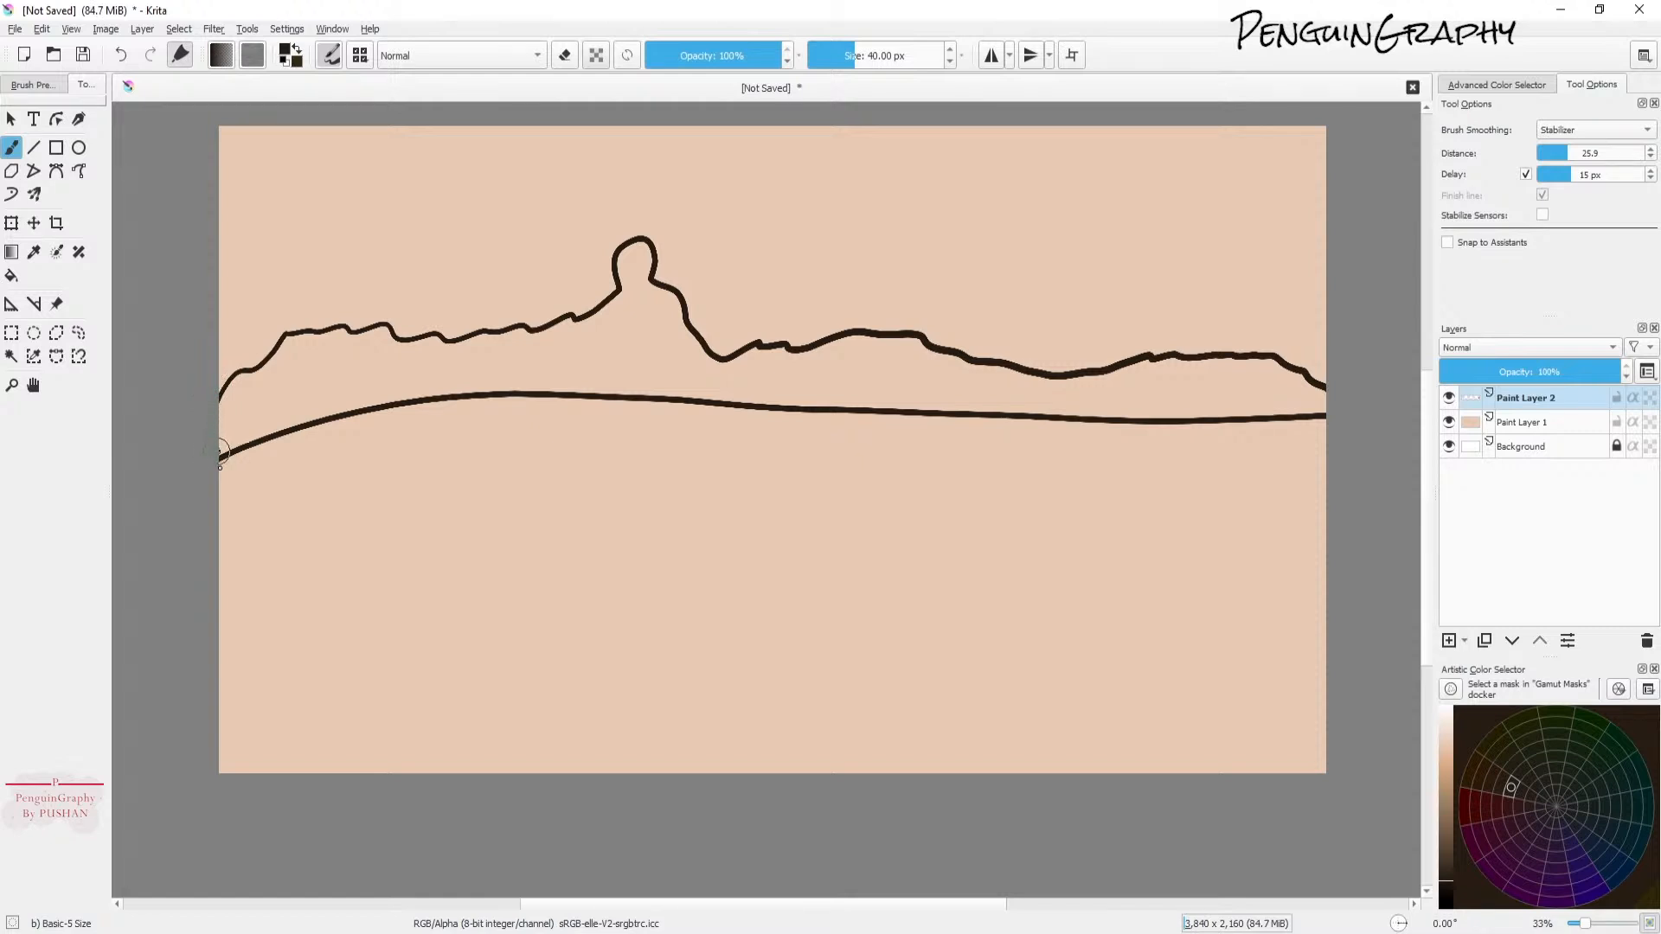
Step: Close the skyline outline at the left canvas edge and fill the enclosed skyline shape with black
{"action": "left_click_drag", "start_coordinate": [219, 461], "coordinate": [314, 424]}
{"action": "left_click_drag", "start_coordinate": [219, 471], "coordinate": [346, 389]}
{"action": "left_click", "coordinate": [12, 280]}
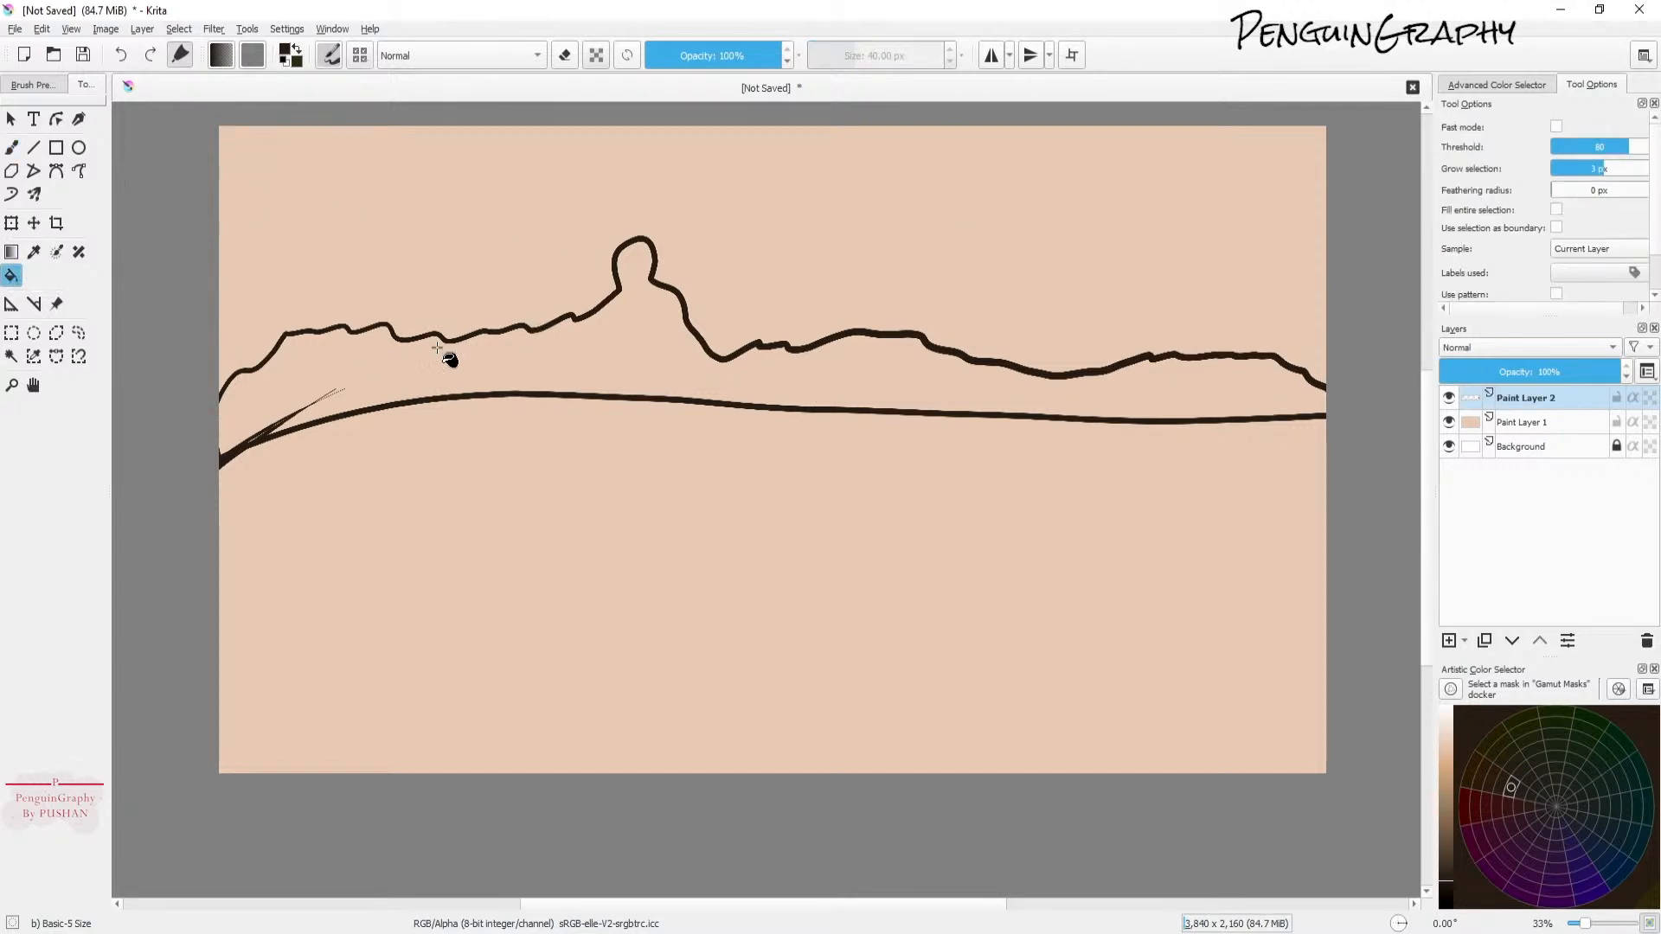
{"action": "left_click", "coordinate": [407, 363]}
{"action": "key", "text": "b"}
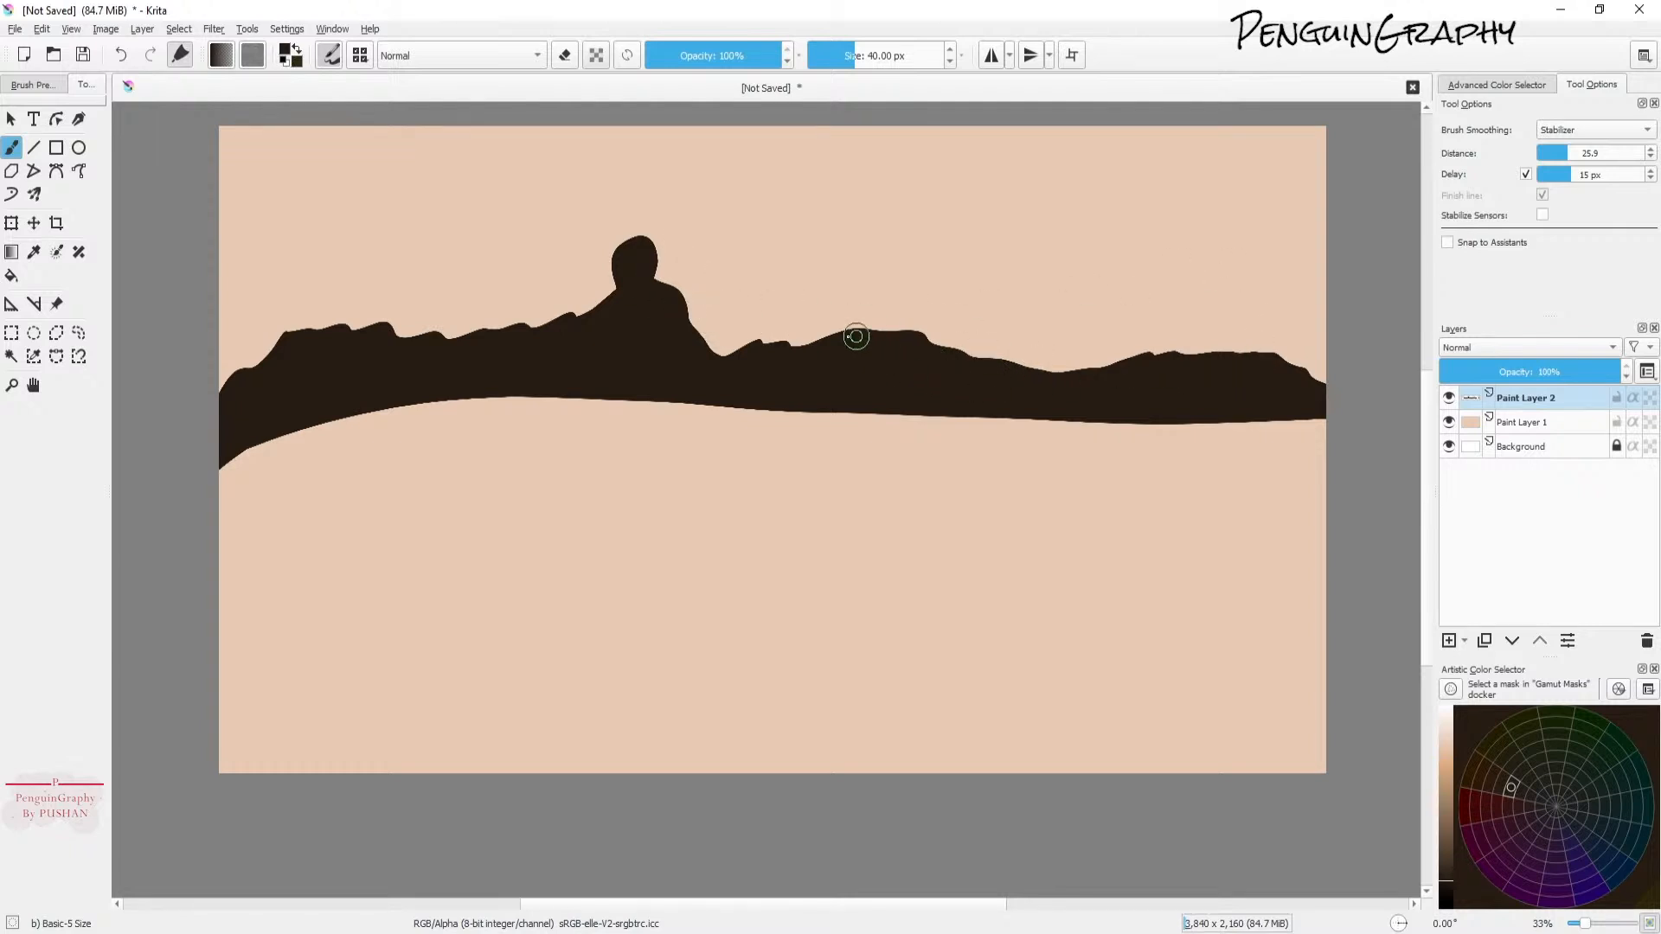
Step: Draw a broad rounded hill on the right part of the skyline and fill it black
{"action": "mouse_move", "coordinate": [842, 332]}
{"action": "left_mouse_down"}
{"action": "mouse_move", "coordinate": [911, 301]}
{"action": "mouse_move", "coordinate": [1072, 365]}
{"action": "left_mouse_up"}
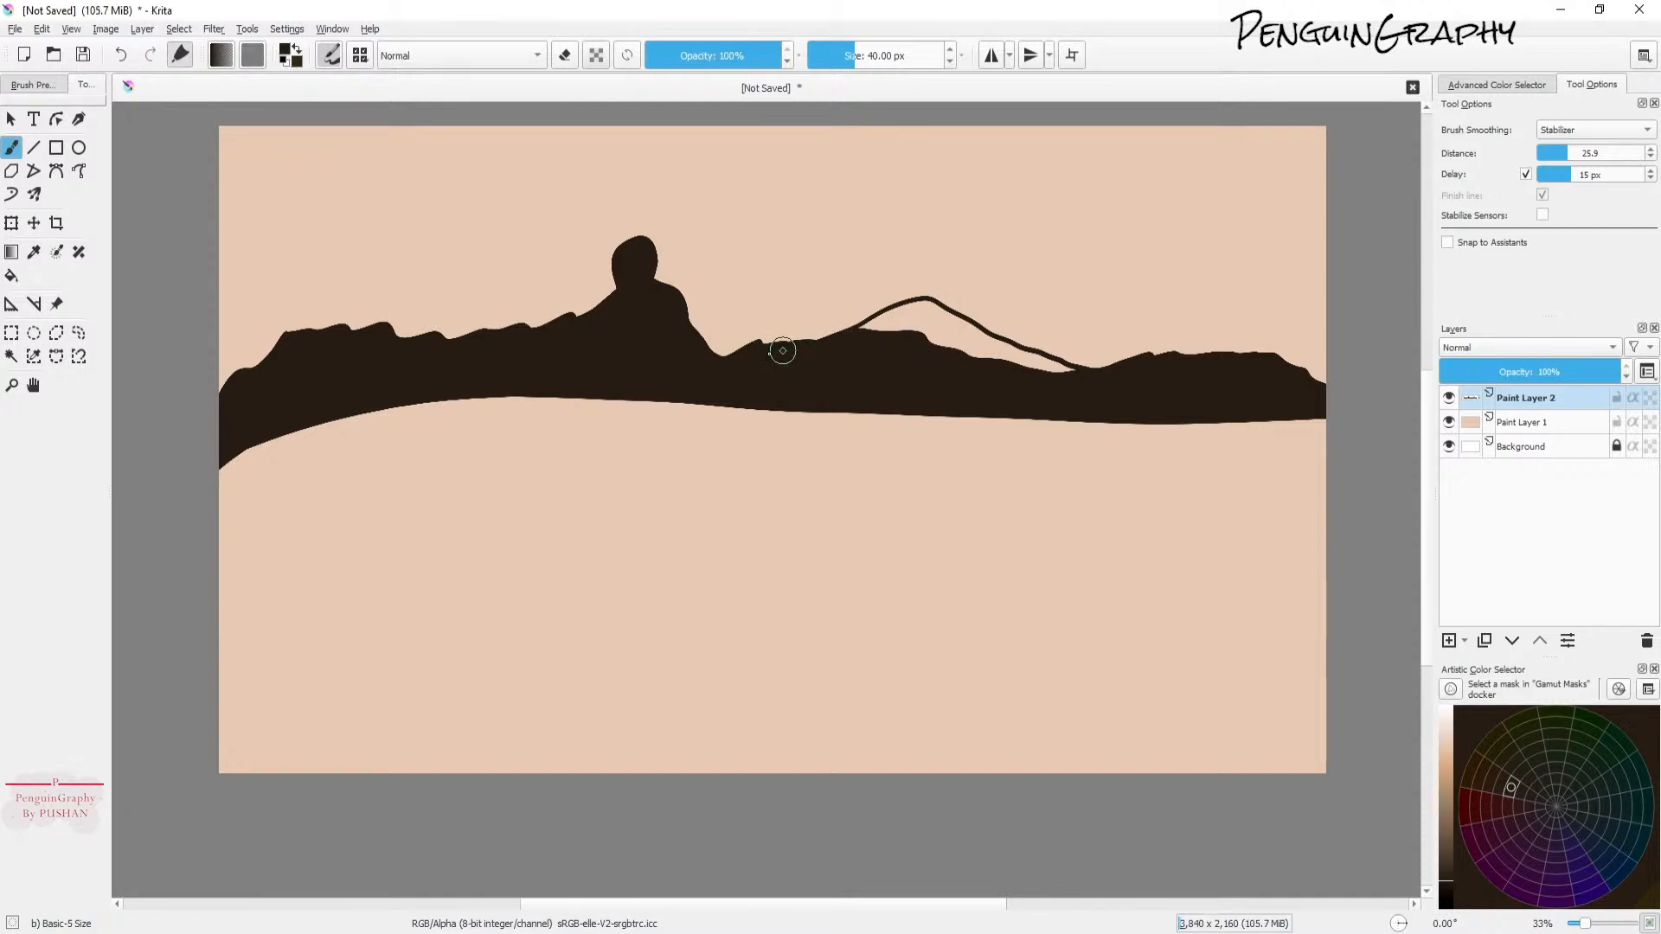
{"action": "left_click", "coordinate": [13, 275]}
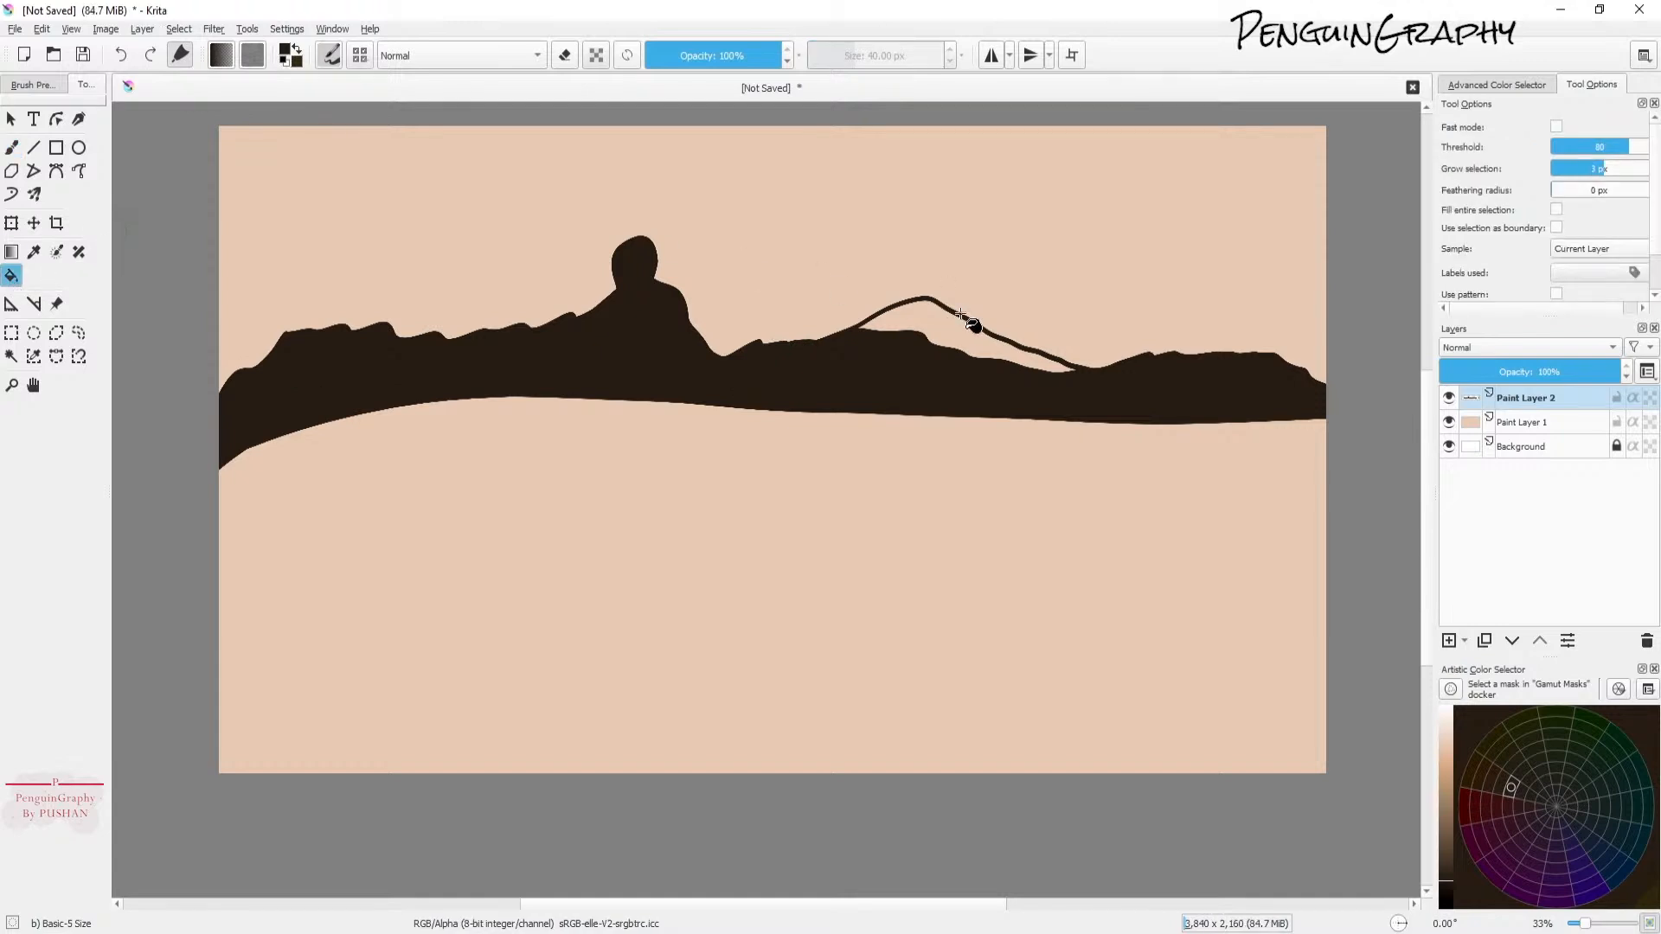
{"action": "left_click", "coordinate": [916, 310]}
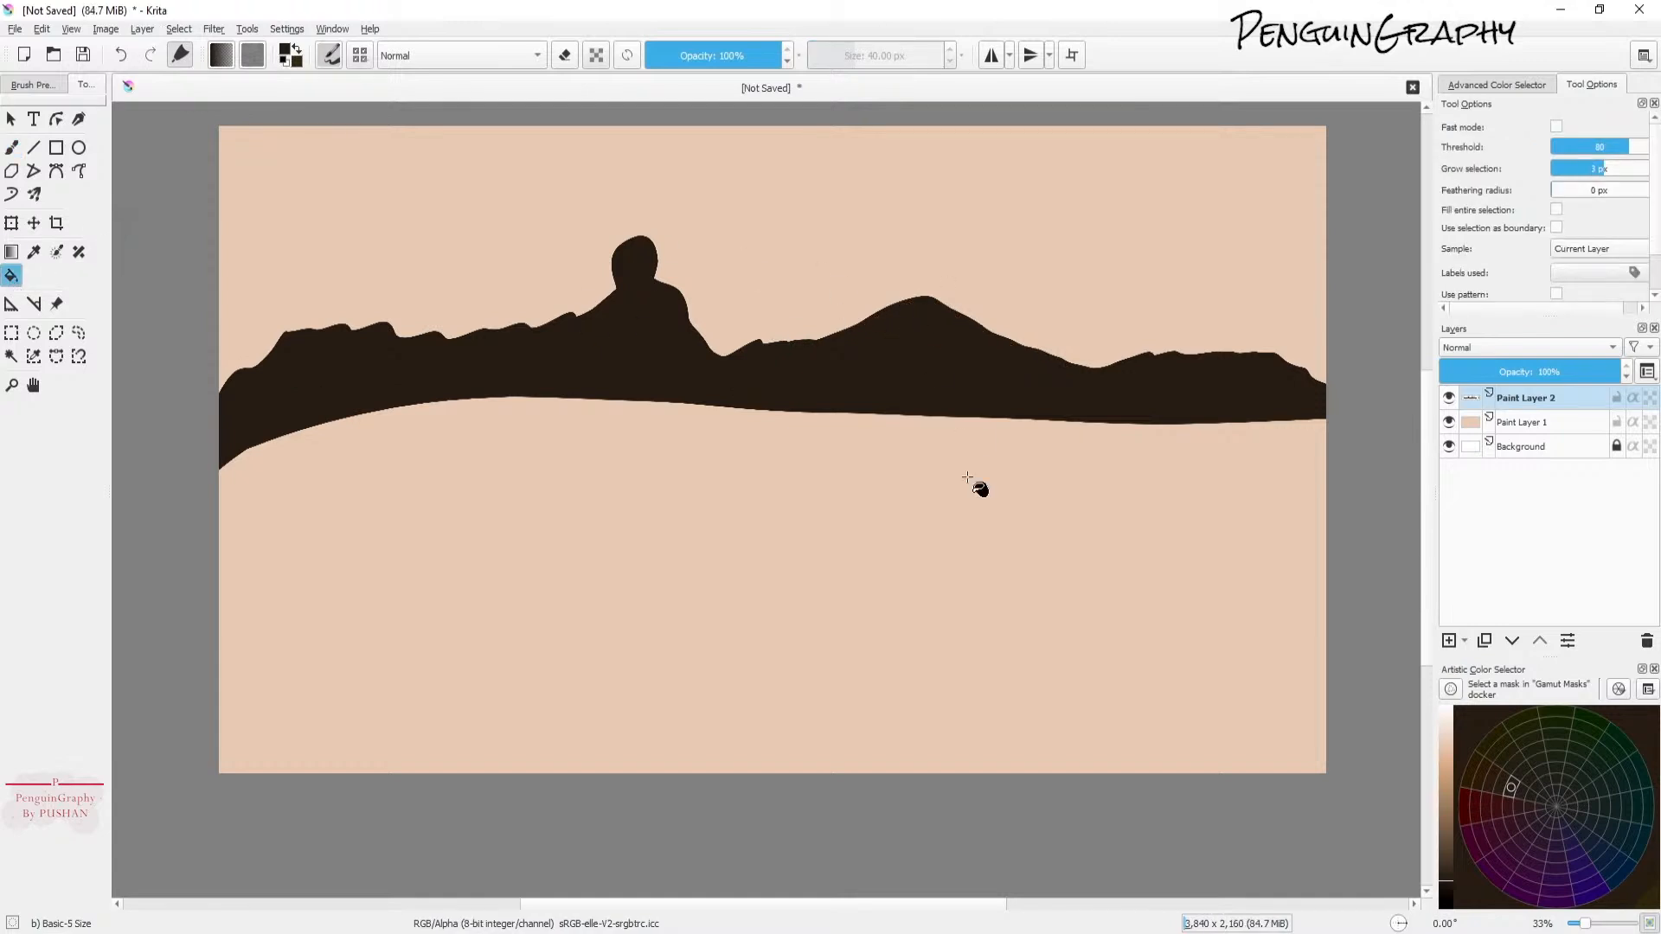
{"action": "left_click", "coordinate": [1543, 396]}
{"action": "key", "text": "b"}
Step: Choose the Essential Plants Grass2 brush preset from the preset chooser
{"action": "left_click", "coordinate": [360, 56]}
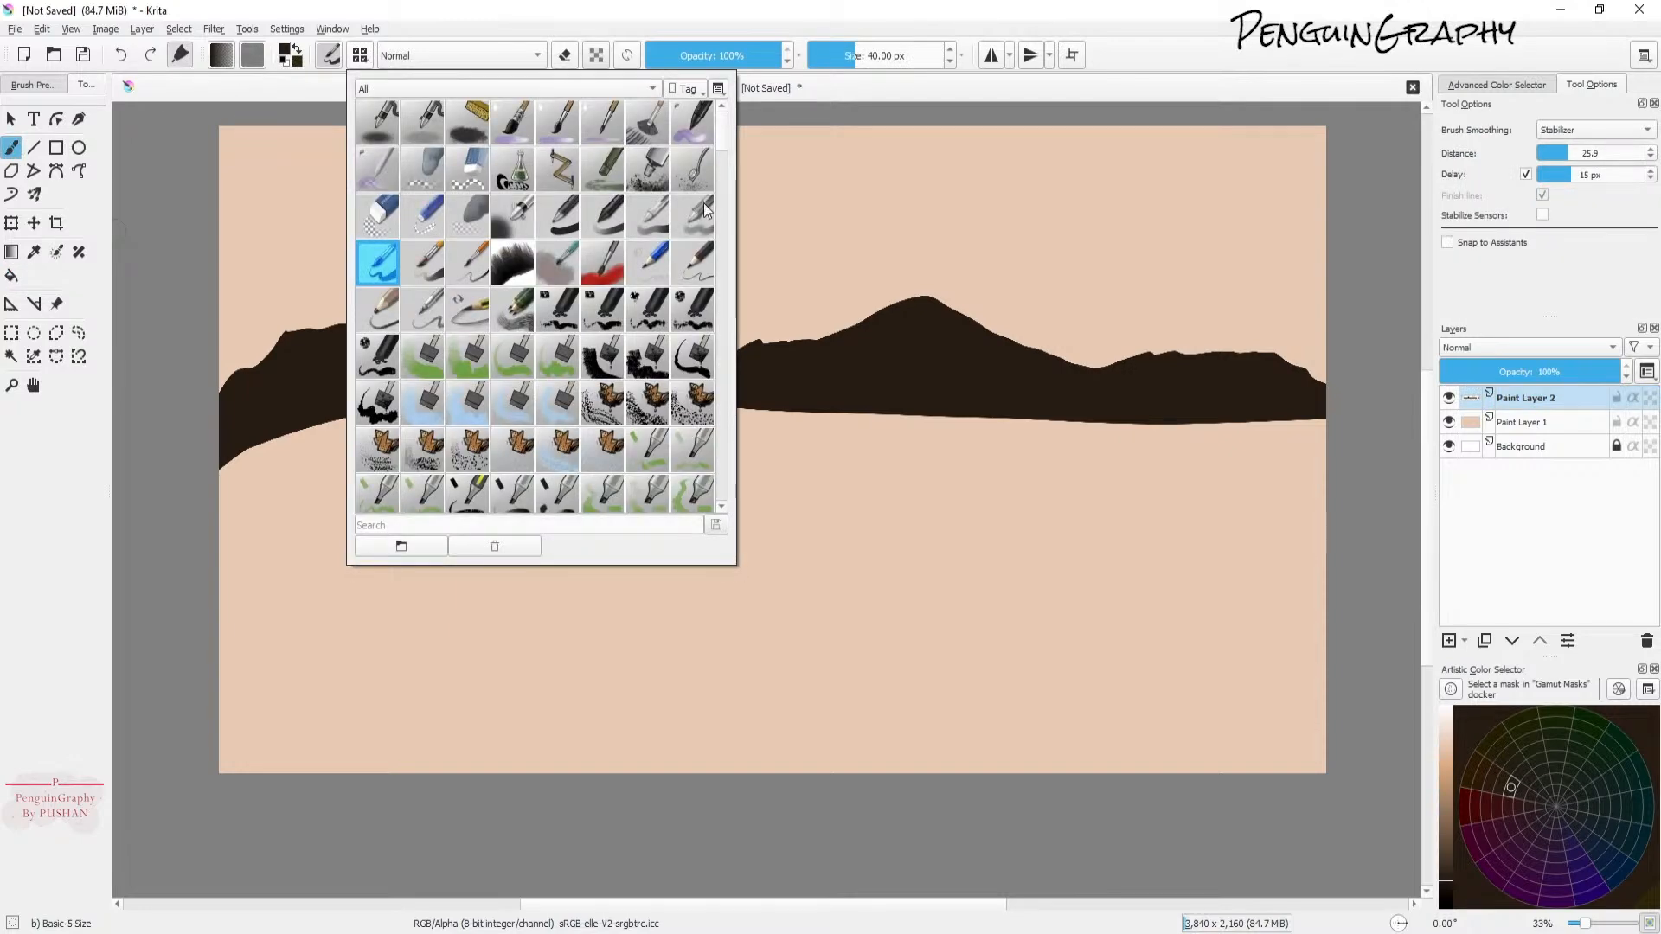
{"action": "left_click_drag", "start_coordinate": [723, 138], "coordinate": [732, 256]}
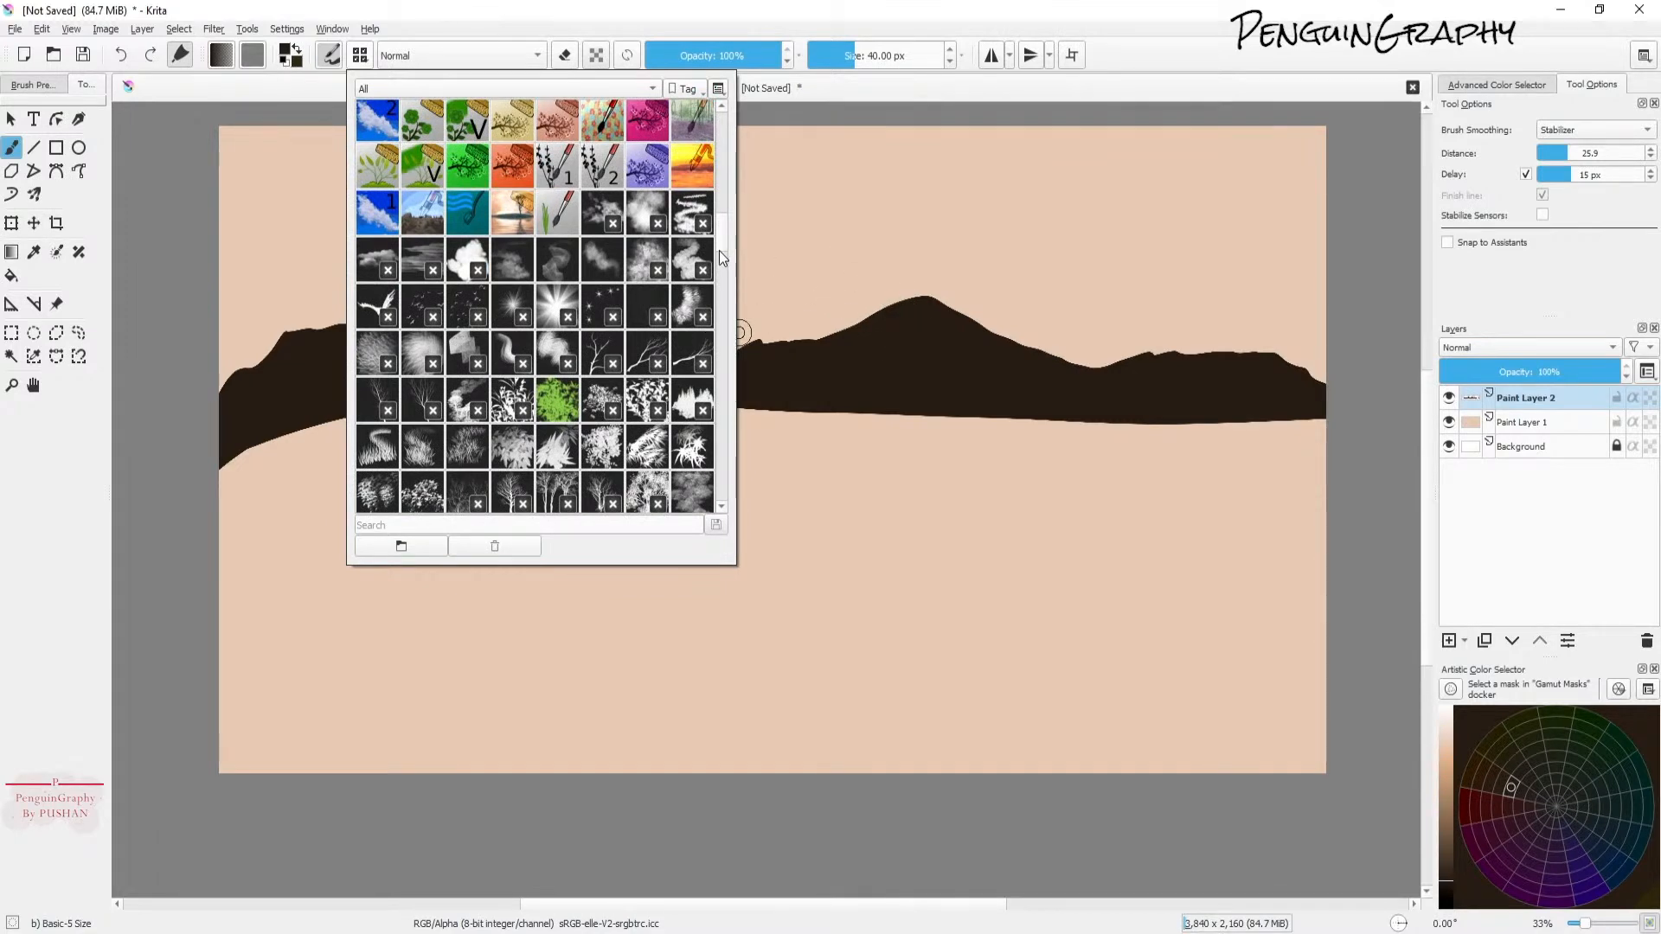
{"action": "scroll", "coordinate": [720, 240], "scroll_direction": "down", "scroll_amount": 4}
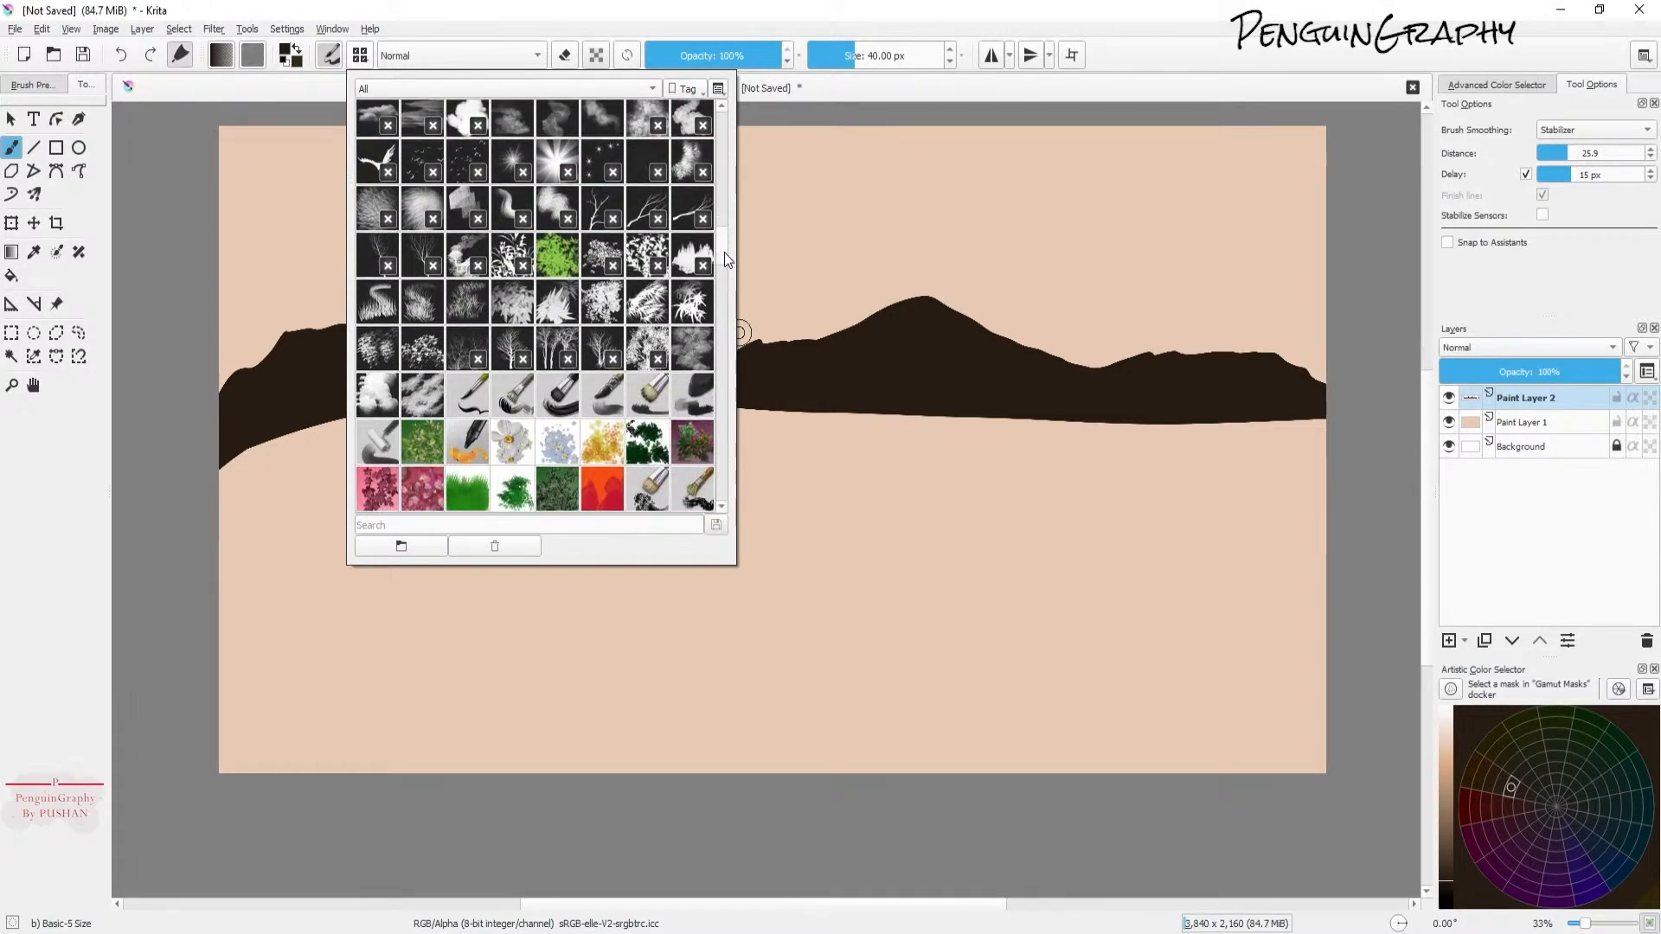
{"action": "scroll", "coordinate": [725, 259], "scroll_direction": "up", "scroll_amount": 2}
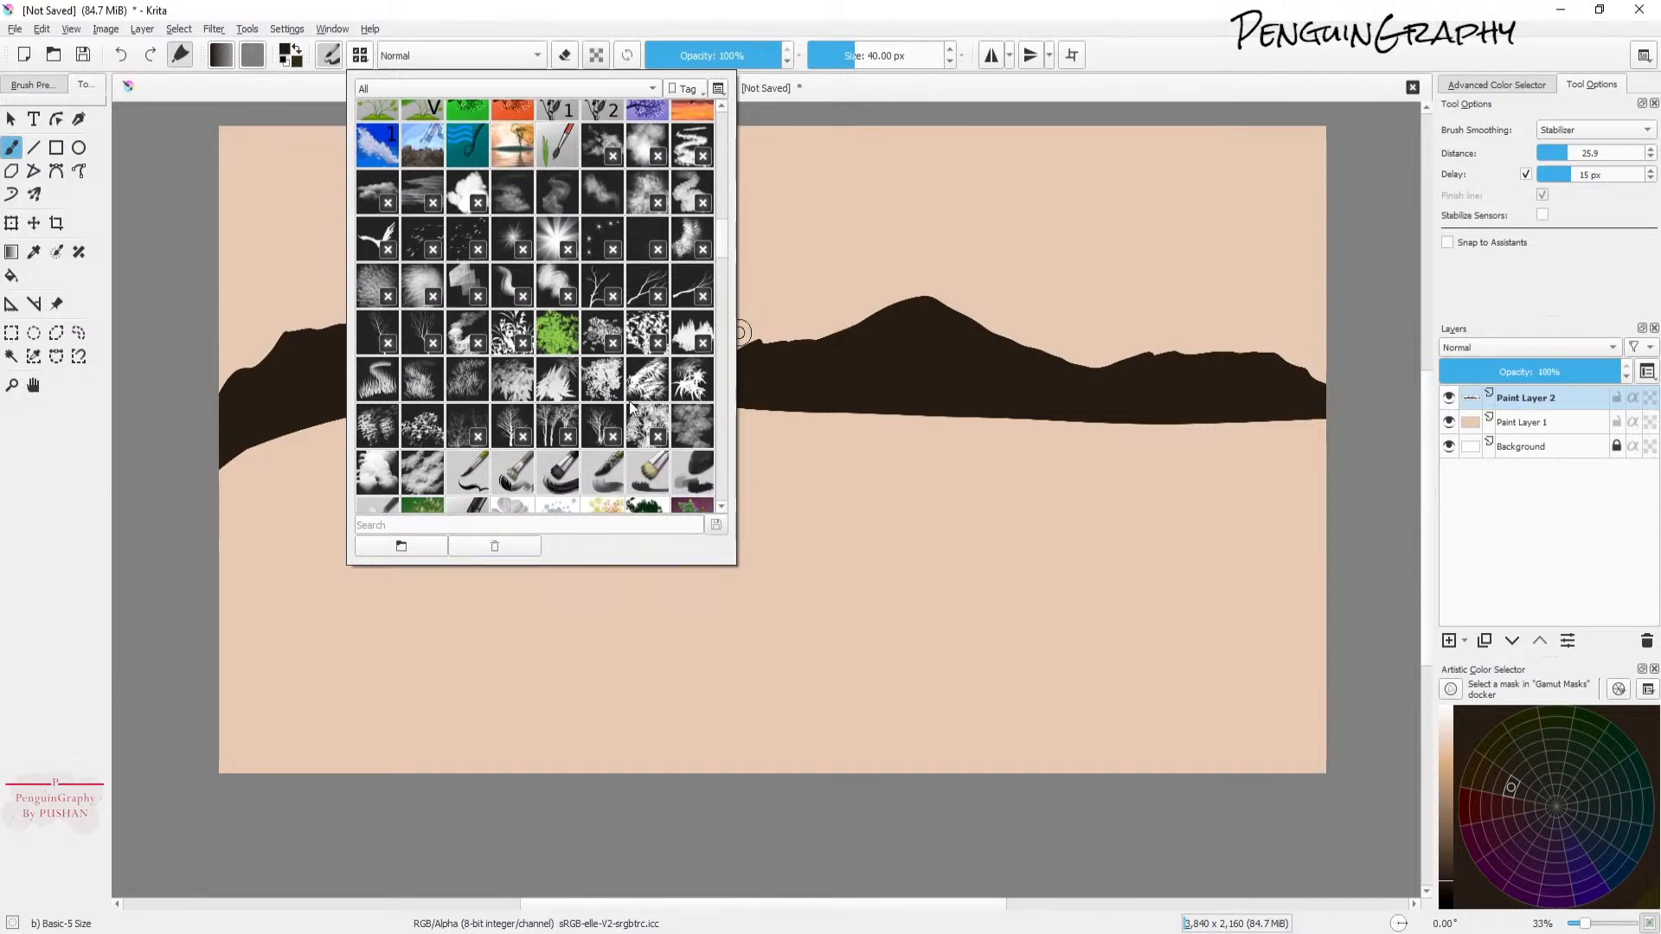
{"action": "left_click", "coordinate": [423, 398]}
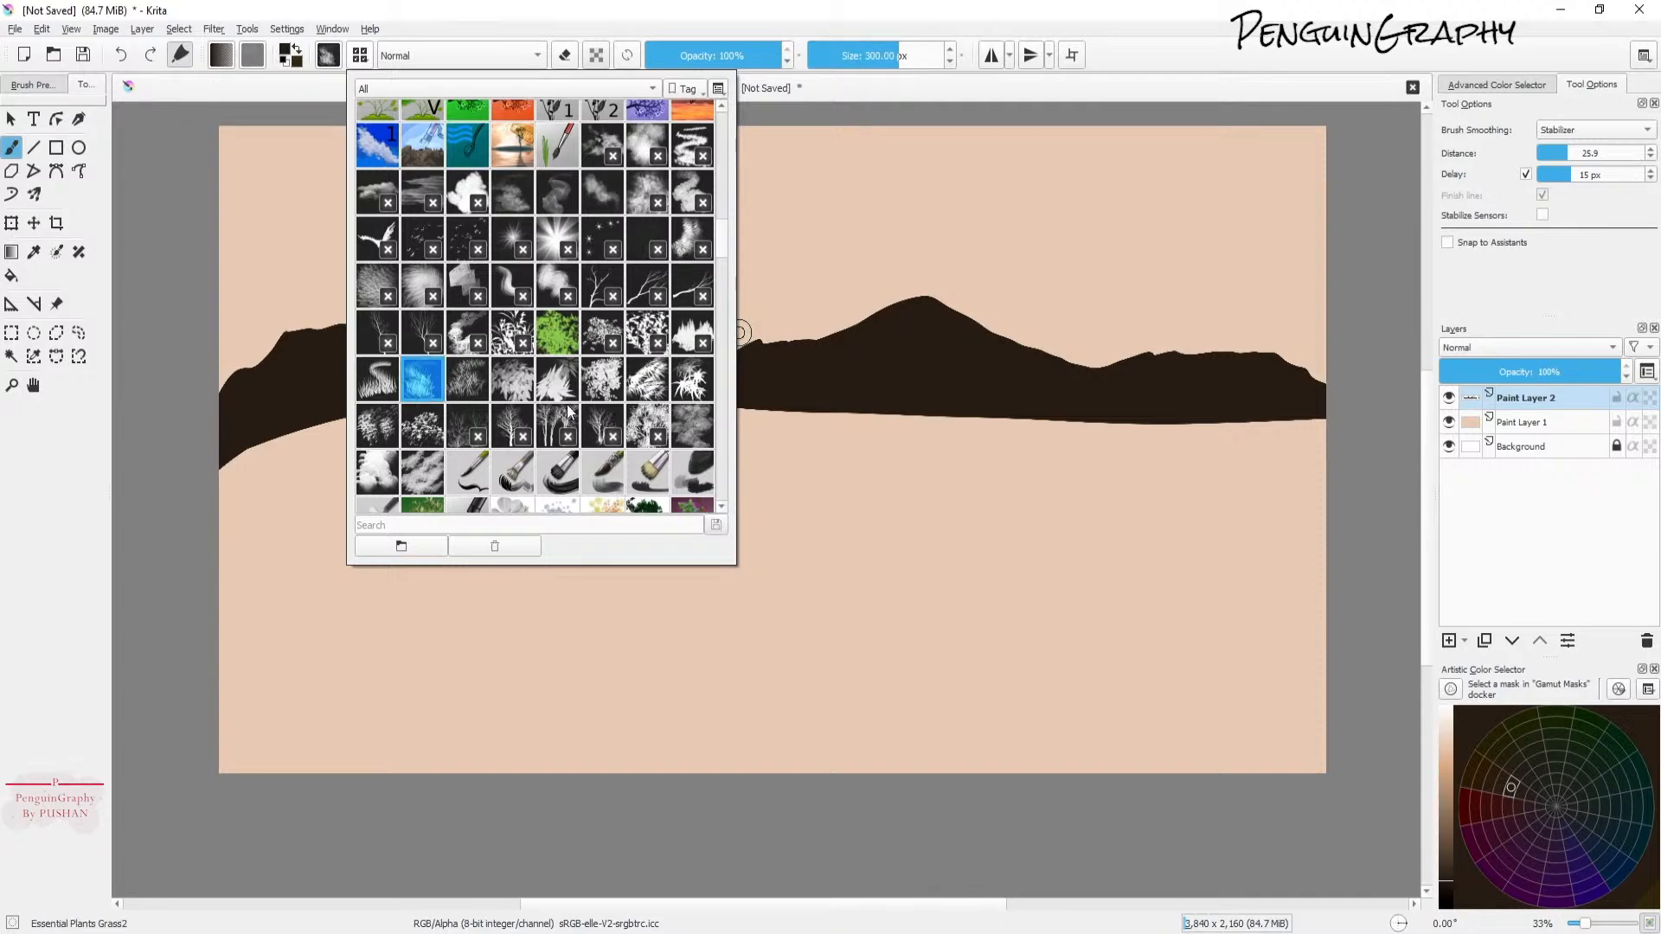
Step: In the brush editor, turn off the Hue and Saturation color variation options for the grass brush
{"action": "left_click", "coordinate": [331, 59]}
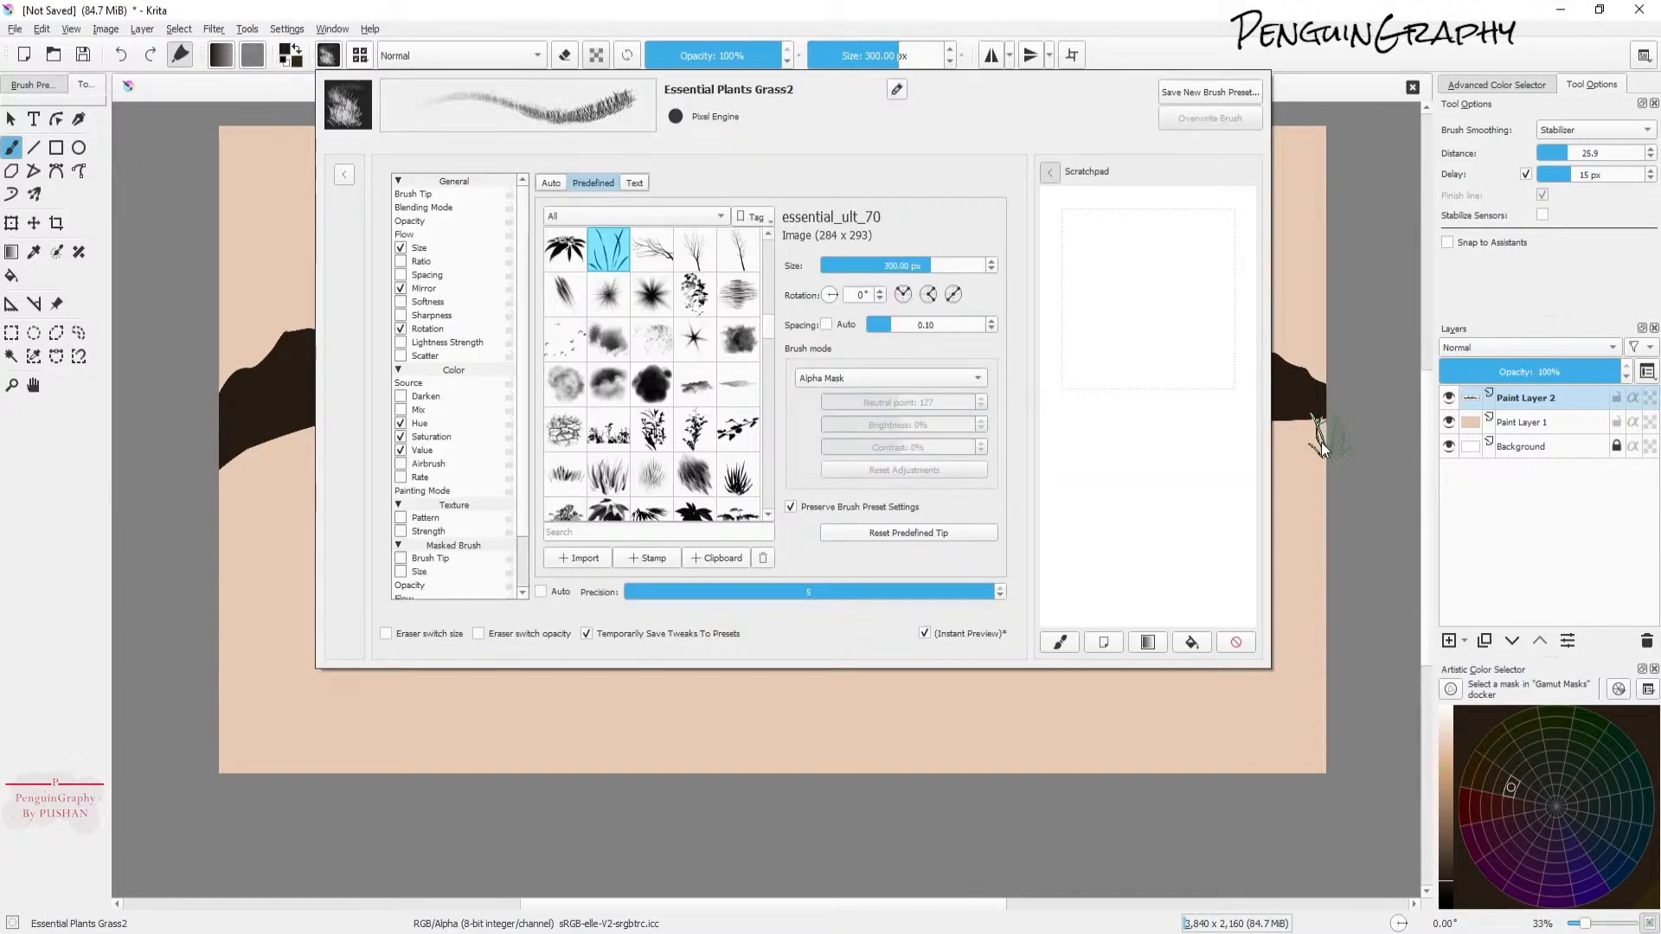
{"action": "mouse_move", "coordinate": [1202, 424]}
{"action": "left_mouse_down"}
{"action": "mouse_move", "coordinate": [1160, 407]}
{"action": "mouse_move", "coordinate": [1133, 346]}
{"action": "mouse_move", "coordinate": [1168, 346]}
{"action": "mouse_move", "coordinate": [1202, 399]}
{"action": "mouse_move", "coordinate": [1177, 372]}
{"action": "mouse_move", "coordinate": [1185, 346]}
{"action": "left_mouse_up"}
{"action": "left_click", "coordinate": [432, 437]}
{"action": "left_click", "coordinate": [400, 423]}
{"action": "mouse_move", "coordinate": [1159, 456]}
{"action": "left_mouse_down"}
{"action": "mouse_move", "coordinate": [1080, 472]}
{"action": "mouse_move", "coordinate": [1152, 489]}
{"action": "mouse_move", "coordinate": [1135, 503]}
{"action": "mouse_move", "coordinate": [1183, 525]}
{"action": "mouse_move", "coordinate": [1091, 452]}
{"action": "mouse_move", "coordinate": [1166, 365]}
{"action": "mouse_move", "coordinate": [1079, 358]}
{"action": "mouse_move", "coordinate": [1192, 323]}
{"action": "mouse_move", "coordinate": [1094, 306]}
{"action": "mouse_move", "coordinate": [1175, 287]}
{"action": "mouse_move", "coordinate": [1137, 276]}
{"action": "mouse_move", "coordinate": [1164, 262]}
{"action": "mouse_move", "coordinate": [1208, 358]}
{"action": "mouse_move", "coordinate": [1190, 466]}
{"action": "left_mouse_up"}
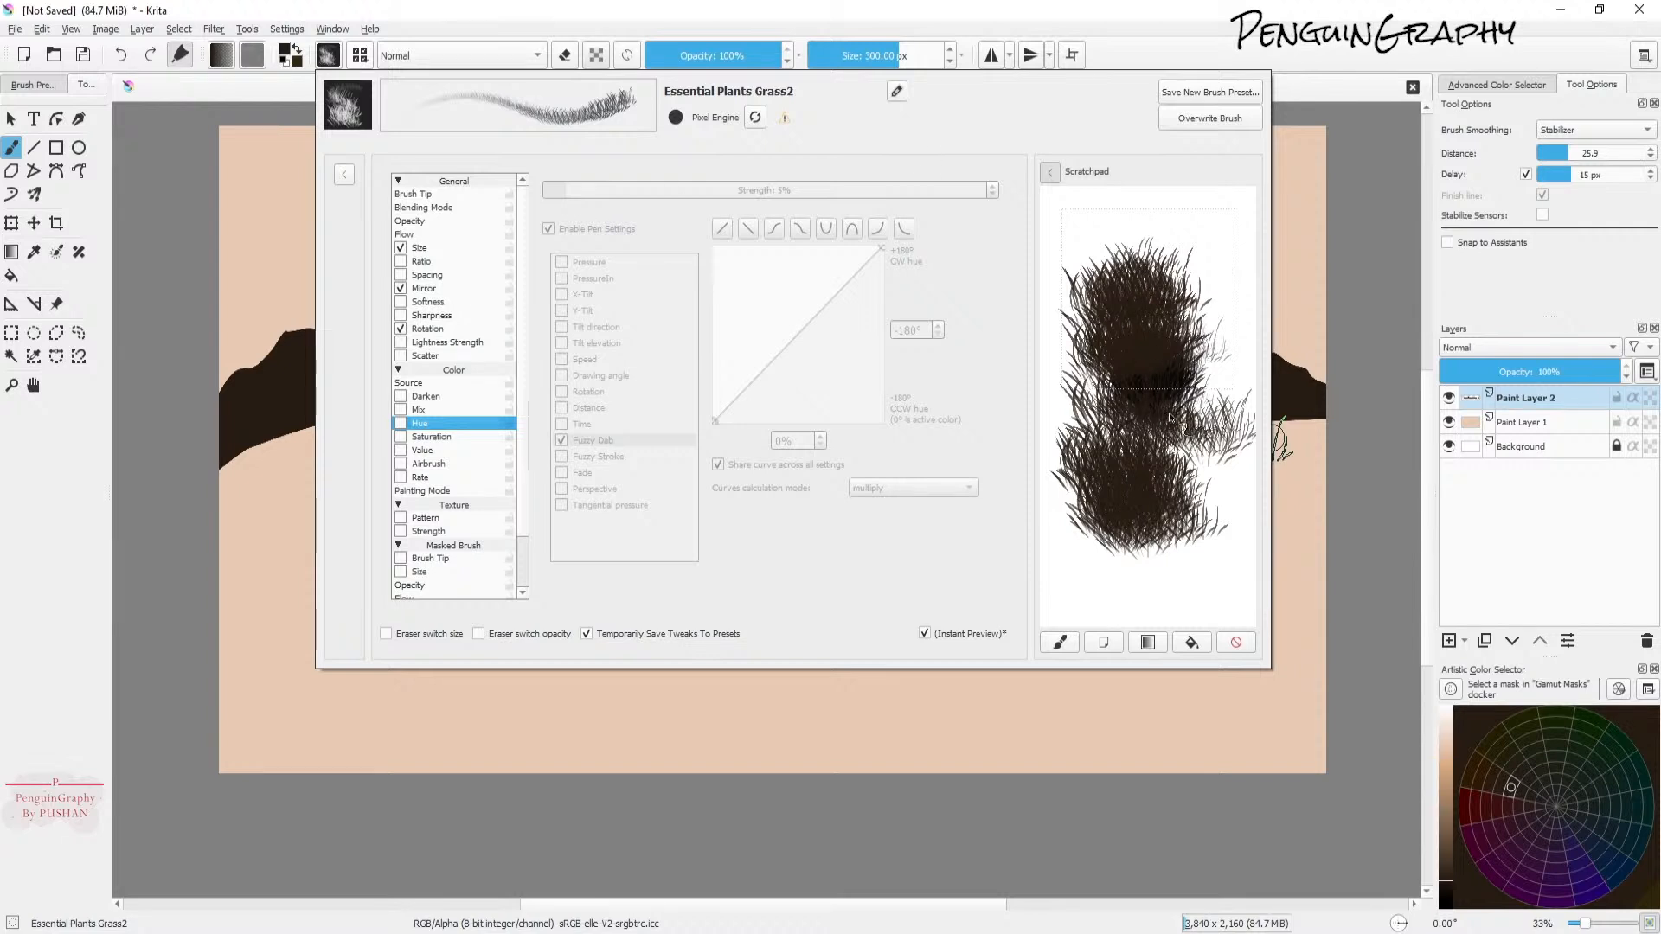
{"action": "left_click", "coordinate": [571, 13]}
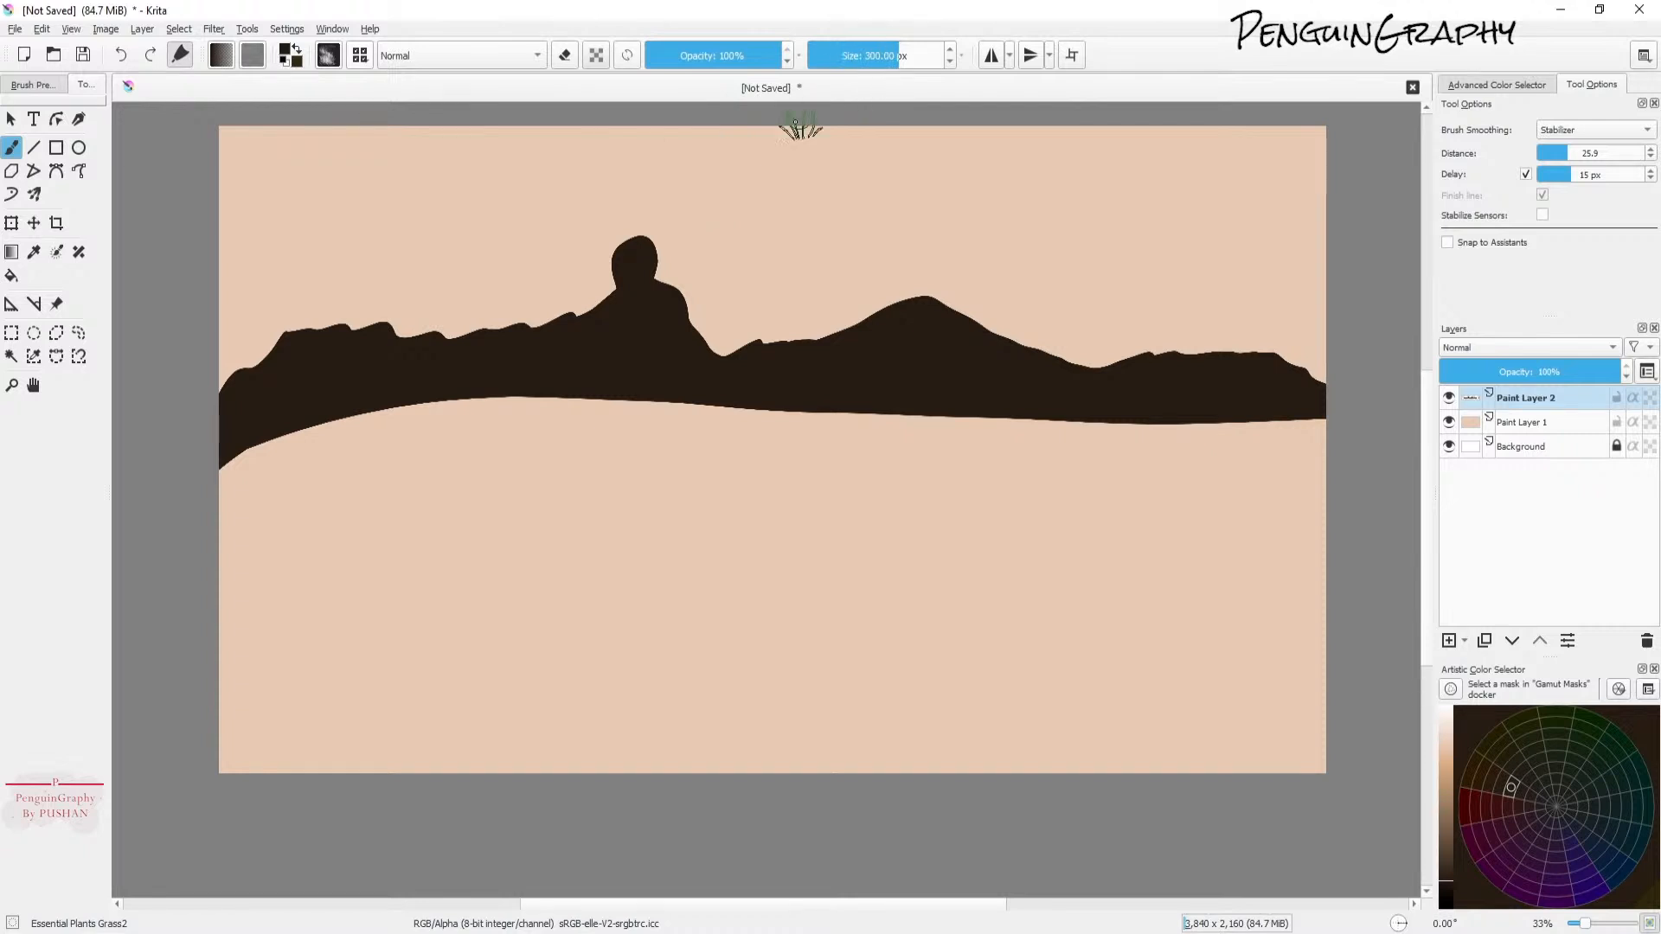
Step: Paint grassy tufts along the left part of the skyline and over the tall peak at about 69 px size
{"action": "left_click_drag", "start_coordinate": [910, 62], "coordinate": [904, 62]}
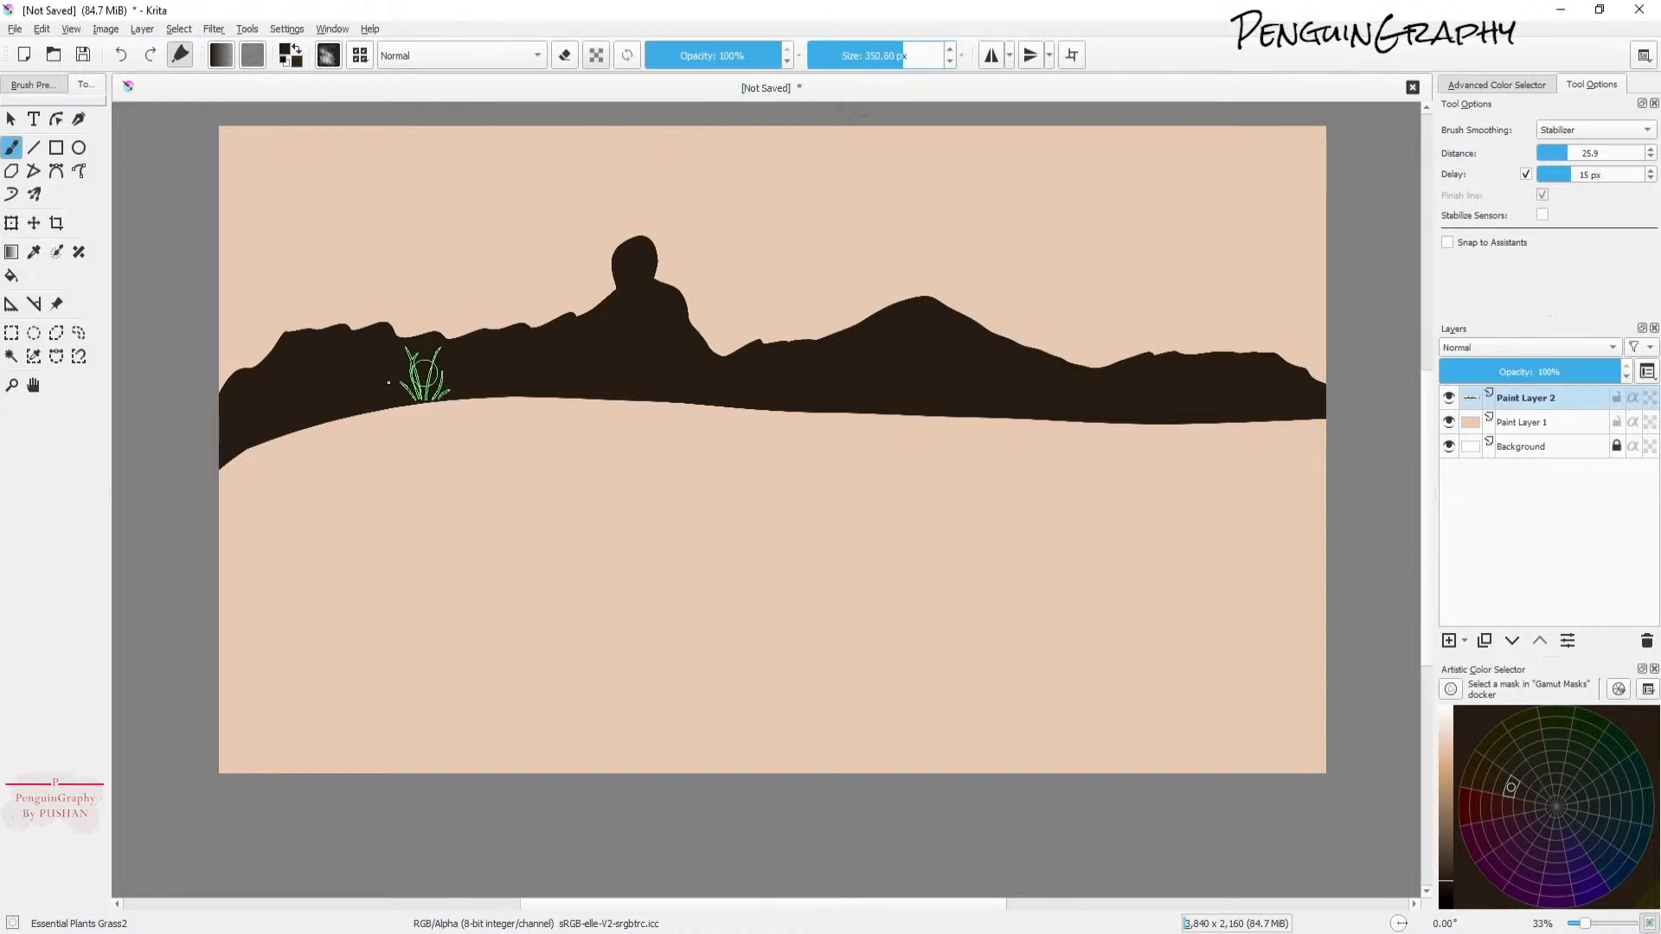
{"action": "mouse_move", "coordinate": [229, 384]}
{"action": "left_mouse_down"}
{"action": "mouse_move", "coordinate": [291, 360]}
{"action": "mouse_move", "coordinate": [289, 340]}
{"action": "mouse_move", "coordinate": [314, 332]}
{"action": "mouse_move", "coordinate": [338, 335]}
{"action": "mouse_move", "coordinate": [328, 345]}
{"action": "mouse_move", "coordinate": [296, 337]}
{"action": "mouse_move", "coordinate": [338, 324]}
{"action": "left_mouse_up"}
{"action": "left_click", "coordinate": [884, 56]}
{"action": "left_click", "coordinate": [850, 60]}
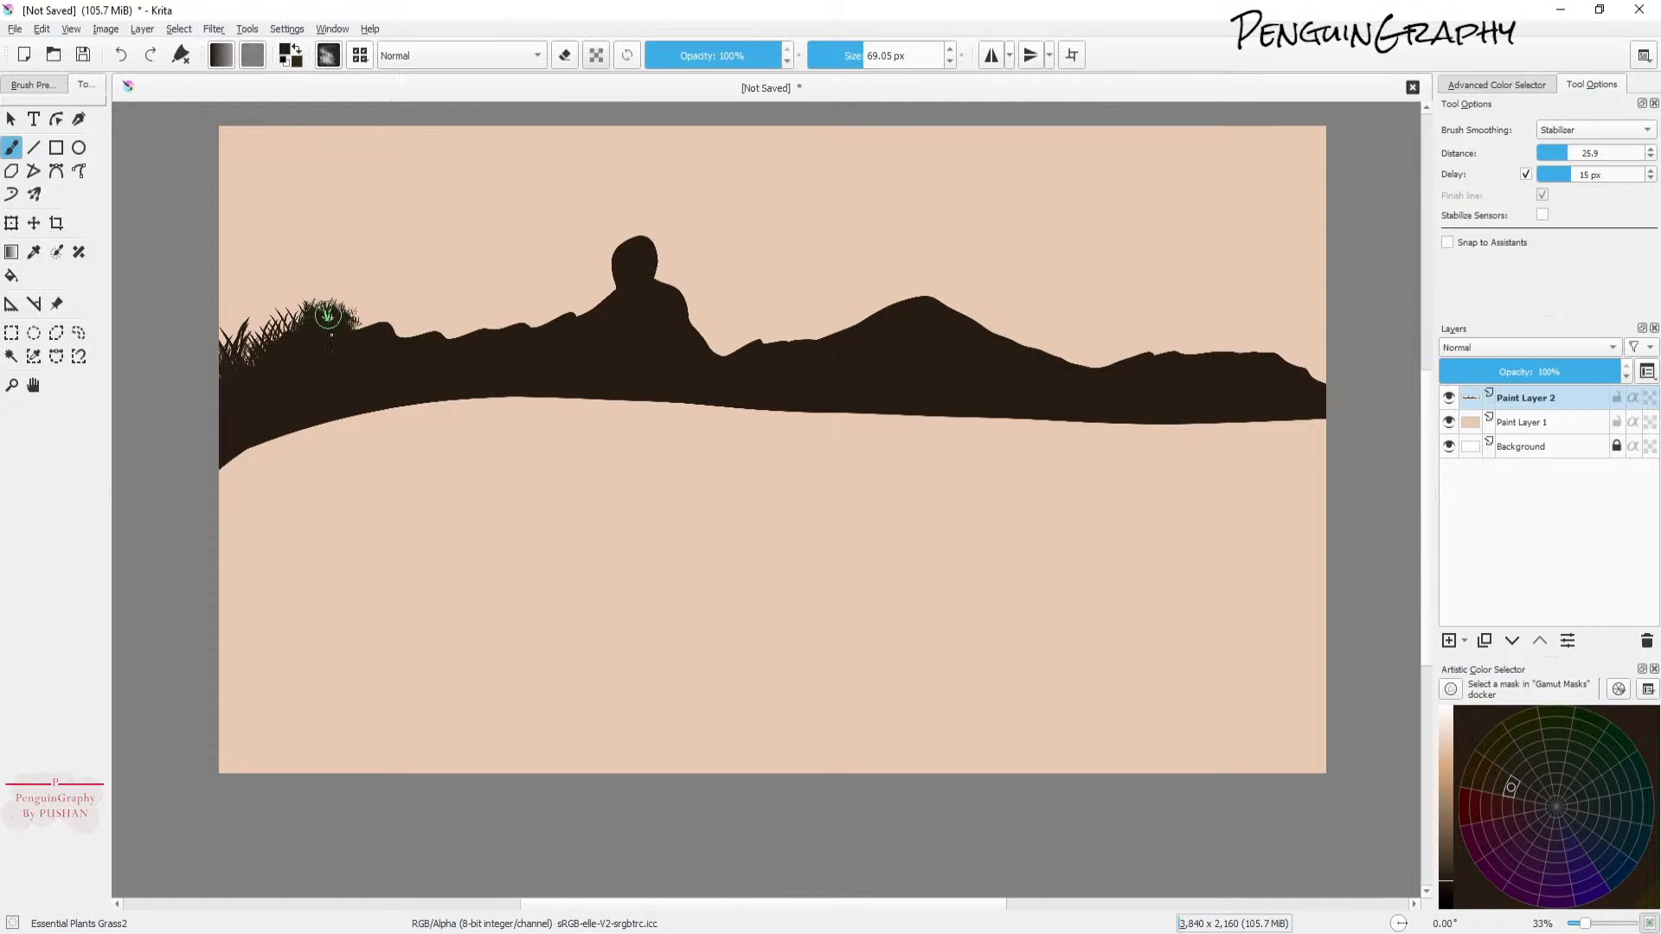
{"action": "mouse_move", "coordinate": [355, 333]}
{"action": "left_mouse_down"}
{"action": "mouse_move", "coordinate": [314, 329]}
{"action": "mouse_move", "coordinate": [349, 312]}
{"action": "mouse_move", "coordinate": [366, 326]}
{"action": "left_mouse_up"}
{"action": "mouse_move", "coordinate": [415, 329]}
{"action": "left_mouse_down"}
{"action": "mouse_move", "coordinate": [416, 342]}
{"action": "mouse_move", "coordinate": [533, 330]}
{"action": "mouse_move", "coordinate": [504, 320]}
{"action": "mouse_move", "coordinate": [536, 330]}
{"action": "mouse_move", "coordinate": [482, 326]}
{"action": "mouse_move", "coordinate": [546, 333]}
{"action": "mouse_move", "coordinate": [597, 299]}
{"action": "mouse_move", "coordinate": [594, 311]}
{"action": "mouse_move", "coordinate": [635, 243]}
{"action": "left_mouse_up"}
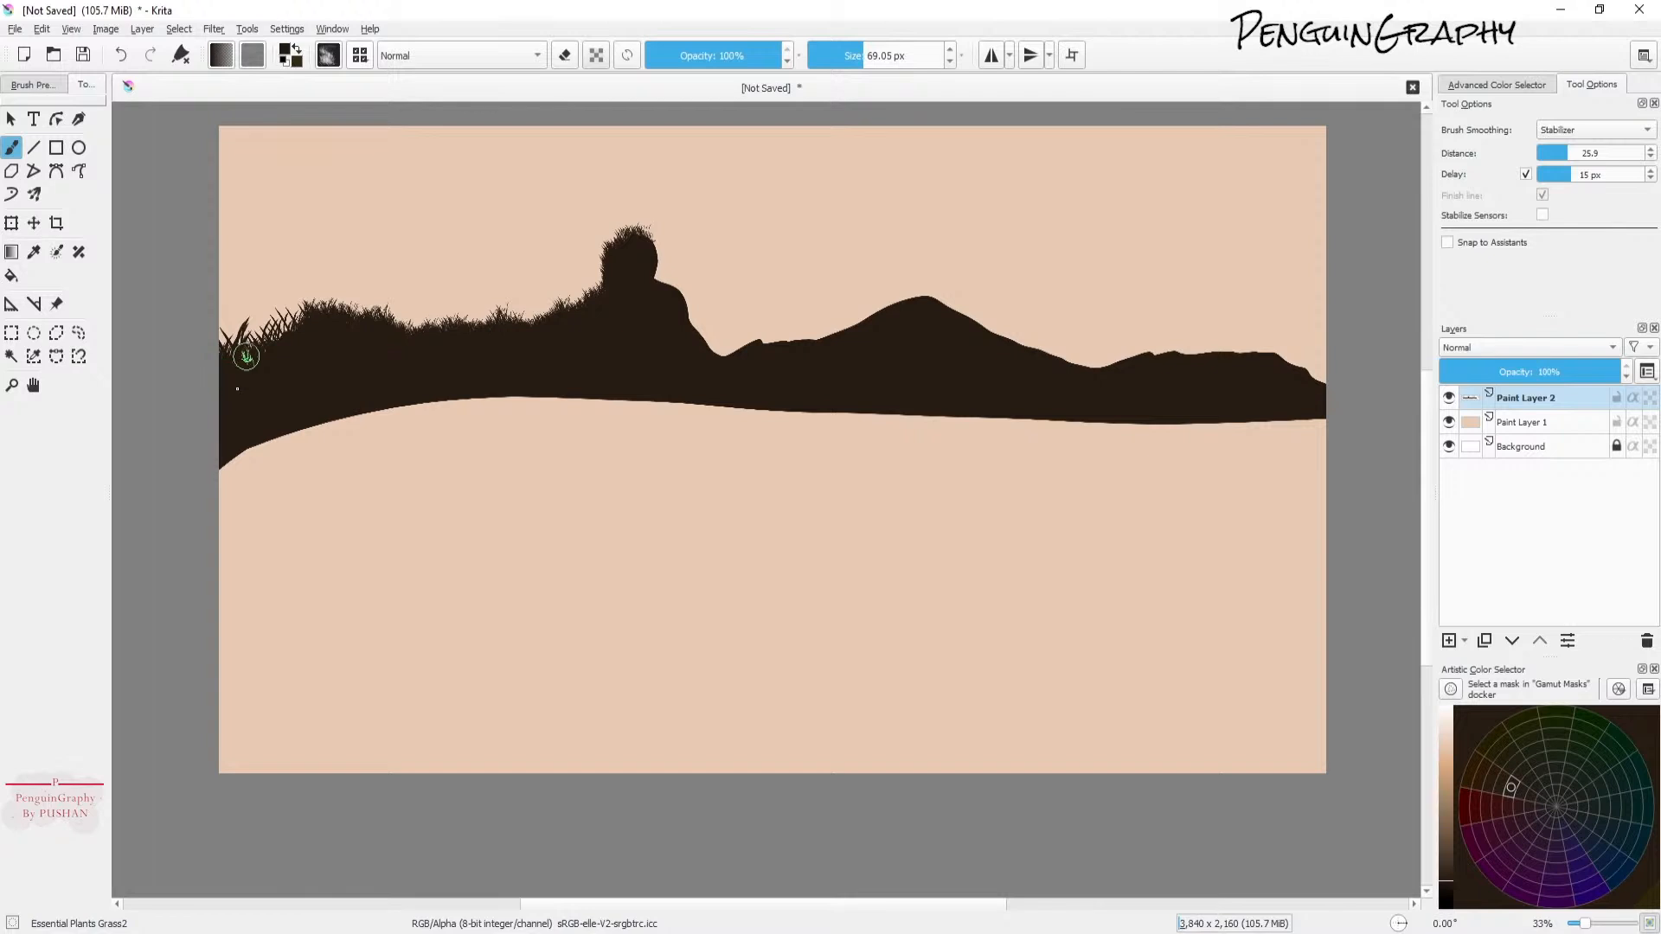
{"action": "mouse_move", "coordinate": [228, 338]}
{"action": "left_mouse_down"}
{"action": "mouse_move", "coordinate": [264, 351]}
{"action": "mouse_move", "coordinate": [260, 332]}
{"action": "mouse_move", "coordinate": [249, 348]}
{"action": "mouse_move", "coordinate": [306, 312]}
{"action": "mouse_move", "coordinate": [251, 348]}
{"action": "left_mouse_up"}
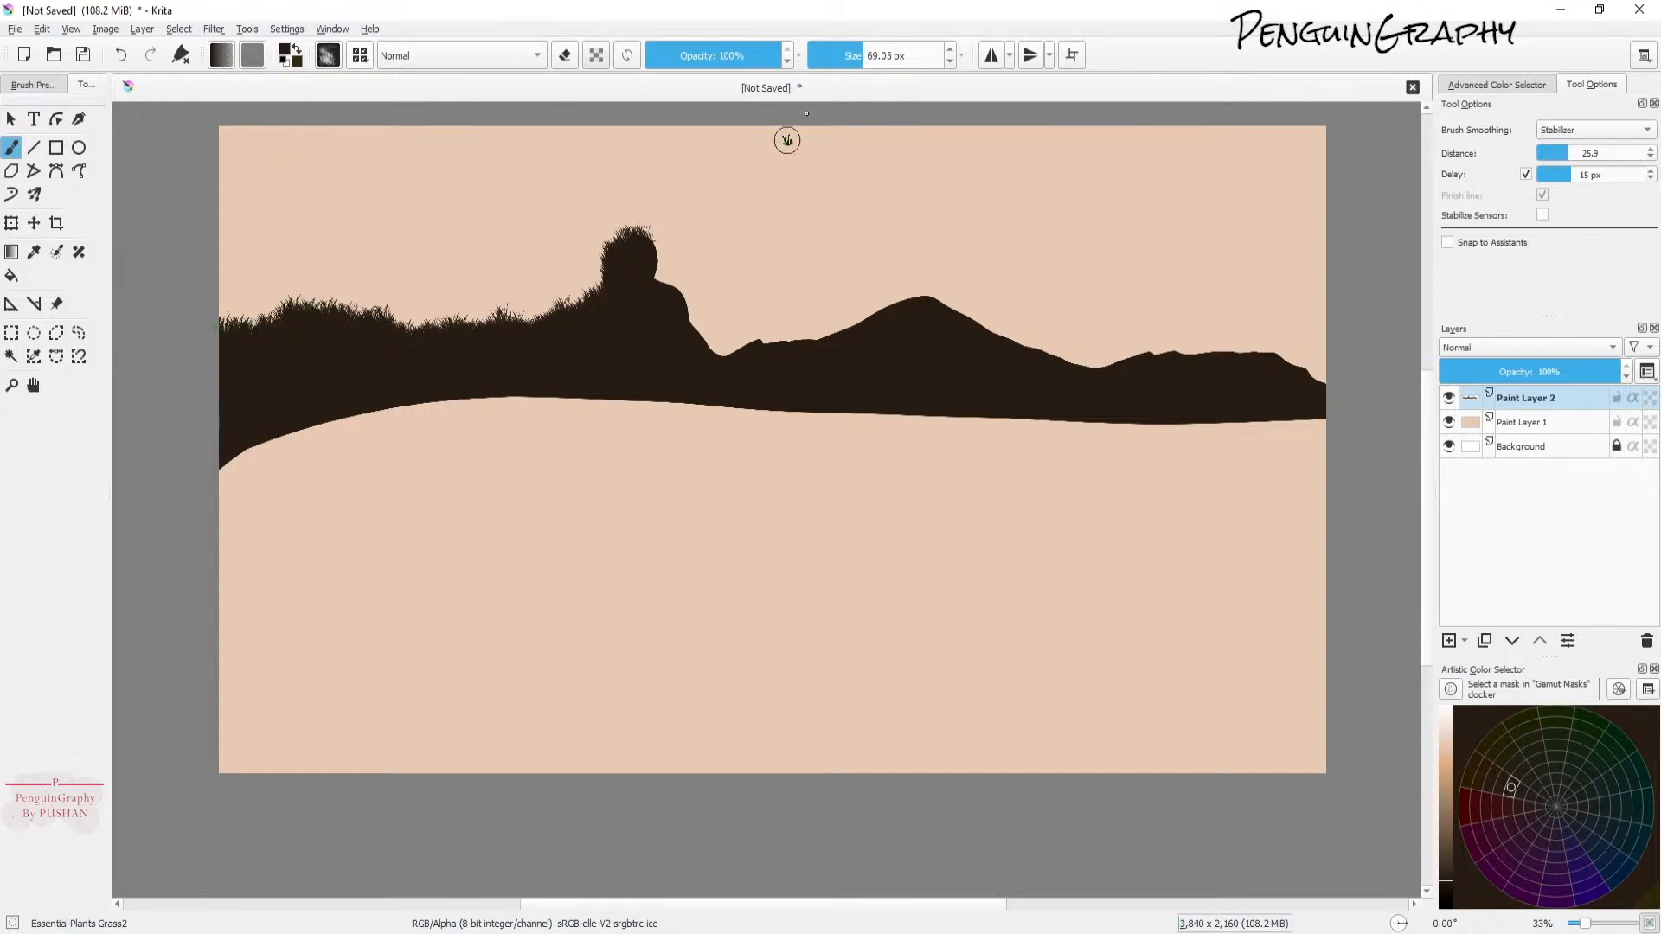
Step: Enlarge the grass brush and paint grassy tufts along the right hill and the rest of the skyline
{"action": "left_click_drag", "start_coordinate": [864, 49], "coordinate": [874, 50]}
{"action": "mouse_move", "coordinate": [709, 219]}
{"action": "left_mouse_down"}
{"action": "mouse_move", "coordinate": [647, 237]}
{"action": "mouse_move", "coordinate": [670, 282]}
{"action": "mouse_move", "coordinate": [637, 225]}
{"action": "mouse_move", "coordinate": [651, 244]}
{"action": "mouse_move", "coordinate": [620, 249]}
{"action": "mouse_move", "coordinate": [634, 220]}
{"action": "mouse_move", "coordinate": [722, 366]}
{"action": "mouse_move", "coordinate": [711, 354]}
{"action": "mouse_move", "coordinate": [735, 344]}
{"action": "mouse_move", "coordinate": [815, 344]}
{"action": "mouse_move", "coordinate": [888, 306]}
{"action": "mouse_move", "coordinate": [944, 305]}
{"action": "mouse_move", "coordinate": [926, 314]}
{"action": "mouse_move", "coordinate": [1004, 335]}
{"action": "mouse_move", "coordinate": [1021, 360]}
{"action": "mouse_move", "coordinate": [994, 356]}
{"action": "mouse_move", "coordinate": [1098, 375]}
{"action": "mouse_move", "coordinate": [1134, 350]}
{"action": "mouse_move", "coordinate": [1260, 364]}
{"action": "mouse_move", "coordinate": [1251, 344]}
{"action": "mouse_move", "coordinate": [1276, 374]}
{"action": "mouse_move", "coordinate": [1257, 355]}
{"action": "mouse_move", "coordinate": [1315, 381]}
{"action": "mouse_move", "coordinate": [1270, 353]}
{"action": "mouse_move", "coordinate": [1316, 375]}
{"action": "left_mouse_up"}
{"action": "mouse_move", "coordinate": [1108, 377]}
{"action": "left_mouse_down"}
{"action": "mouse_move", "coordinate": [1054, 366]}
{"action": "mouse_move", "coordinate": [983, 314]}
{"action": "mouse_move", "coordinate": [952, 323]}
{"action": "mouse_move", "coordinate": [914, 284]}
{"action": "mouse_move", "coordinate": [904, 308]}
{"action": "mouse_move", "coordinate": [860, 310]}
{"action": "mouse_move", "coordinate": [834, 335]}
{"action": "mouse_move", "coordinate": [703, 345]}
{"action": "mouse_move", "coordinate": [708, 305]}
{"action": "mouse_move", "coordinate": [636, 220]}
{"action": "mouse_move", "coordinate": [612, 247]}
{"action": "mouse_move", "coordinate": [646, 250]}
{"action": "mouse_move", "coordinate": [725, 336]}
{"action": "left_mouse_up"}
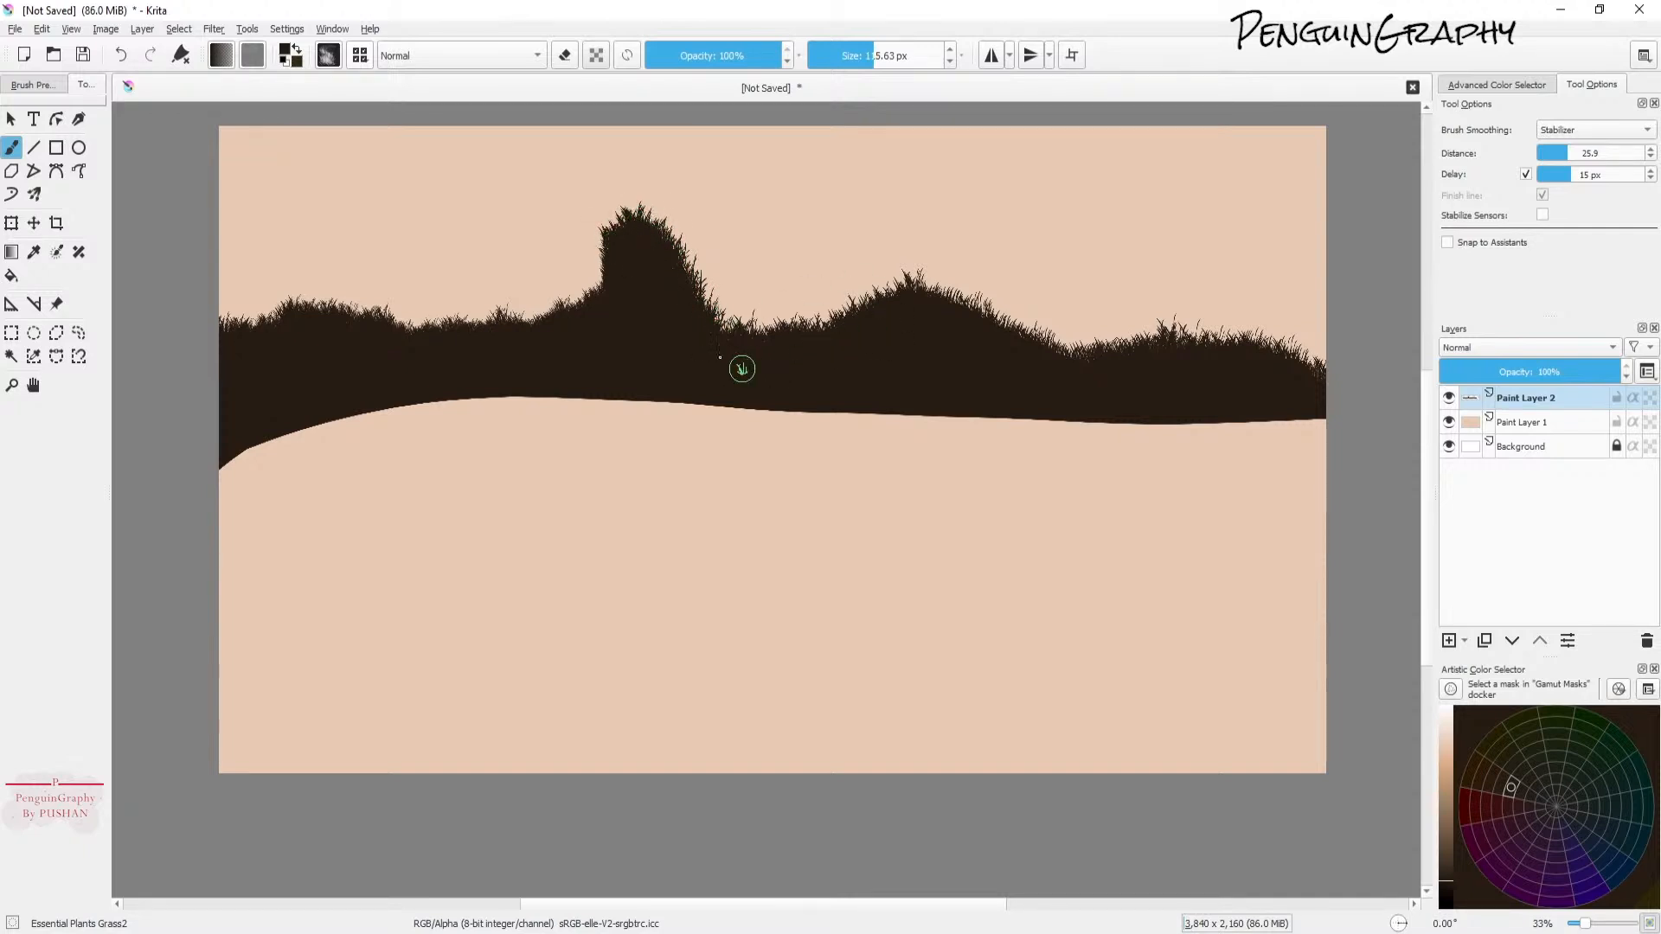
{"action": "mouse_move", "coordinate": [612, 282]}
{"action": "left_mouse_down"}
{"action": "mouse_move", "coordinate": [587, 312]}
{"action": "mouse_move", "coordinate": [517, 325]}
{"action": "left_mouse_up"}
{"action": "mouse_move", "coordinate": [909, 315]}
{"action": "left_mouse_down"}
{"action": "mouse_move", "coordinate": [916, 297]}
{"action": "mouse_move", "coordinate": [975, 322]}
{"action": "mouse_move", "coordinate": [969, 298]}
{"action": "left_mouse_up"}
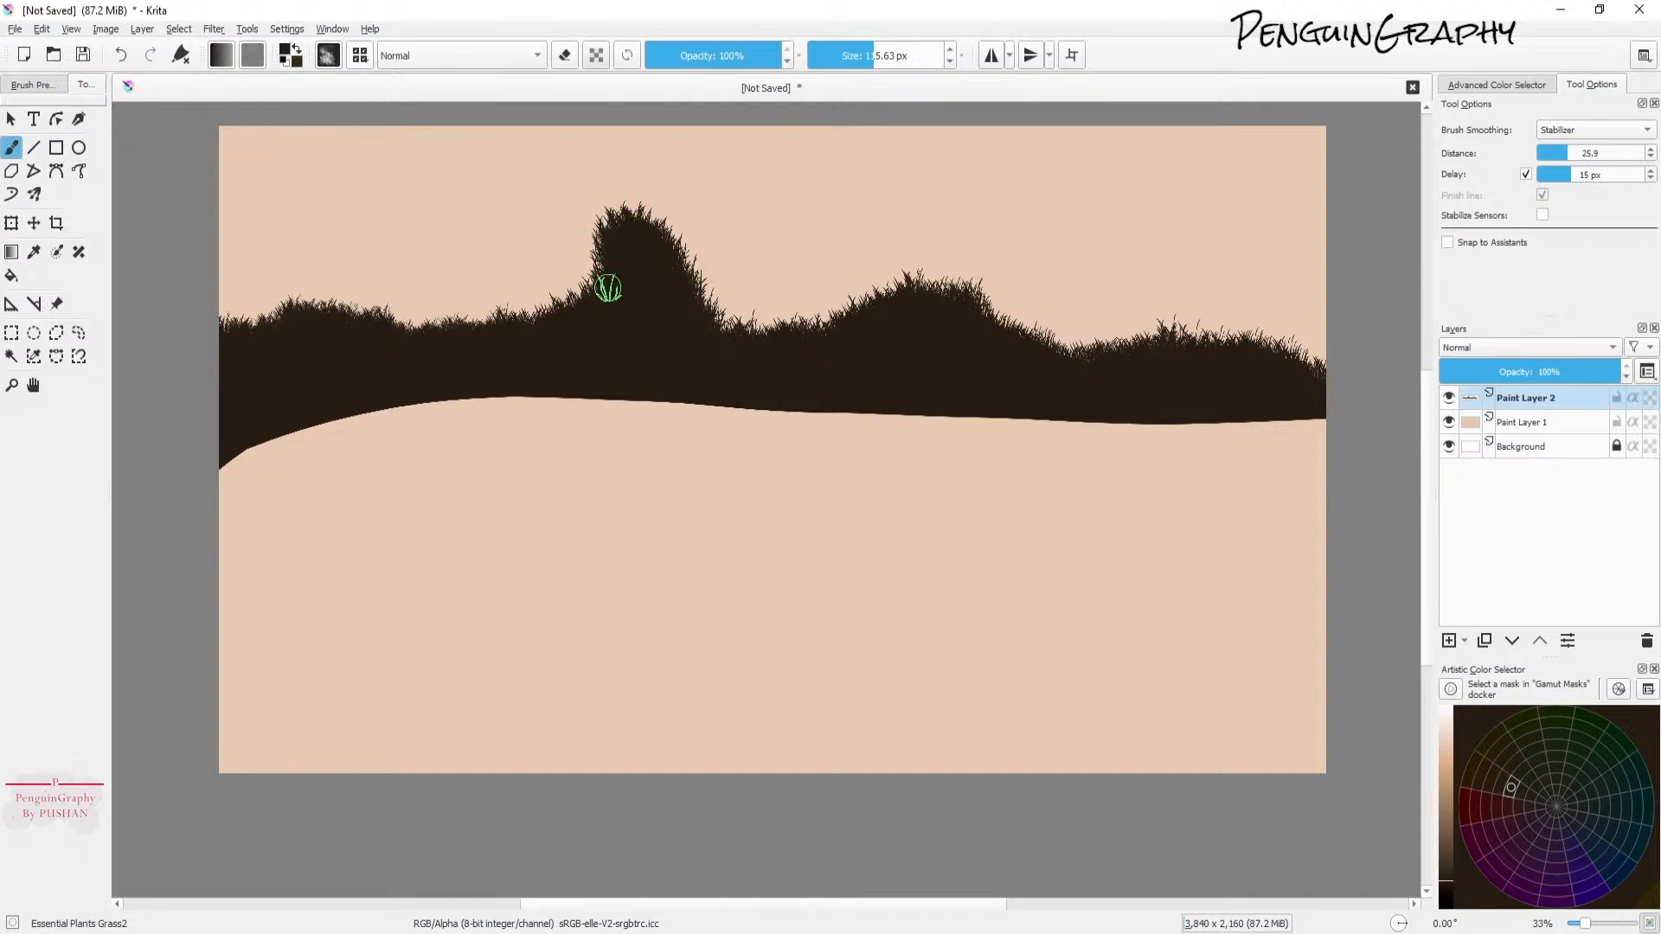
{"action": "left_click_drag", "start_coordinate": [594, 306], "coordinate": [603, 276]}
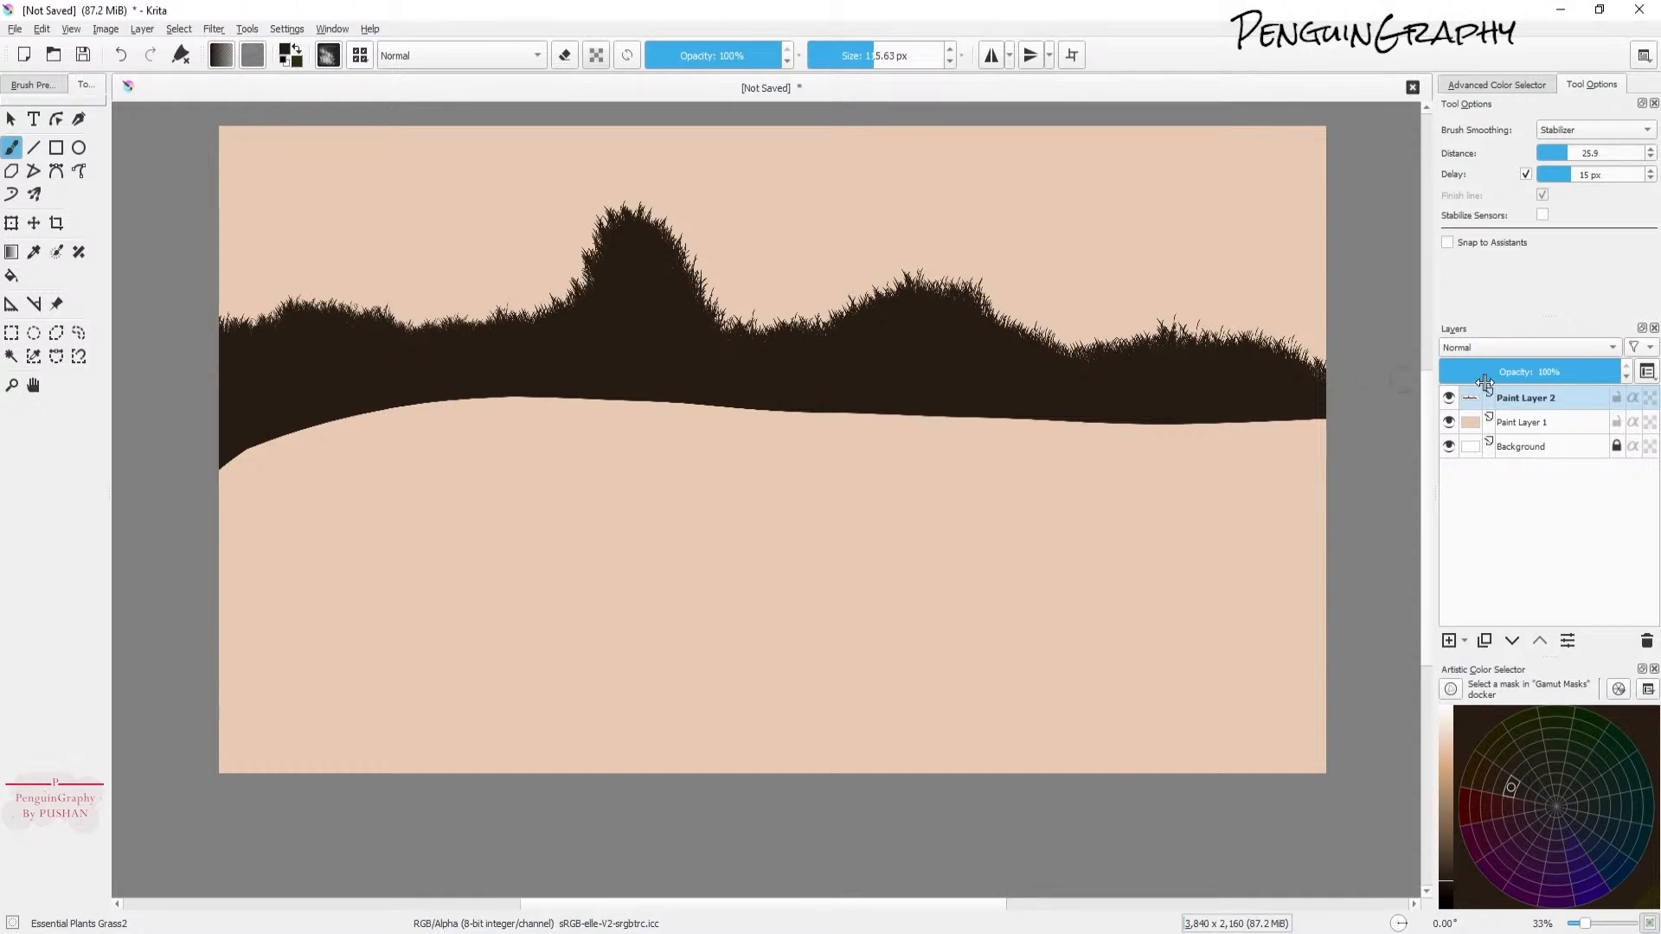
Step: Add a new paint layer above the skyline layer and pick a dark green color
{"action": "left_click", "coordinate": [1540, 399]}
{"action": "left_click", "coordinate": [1449, 640]}
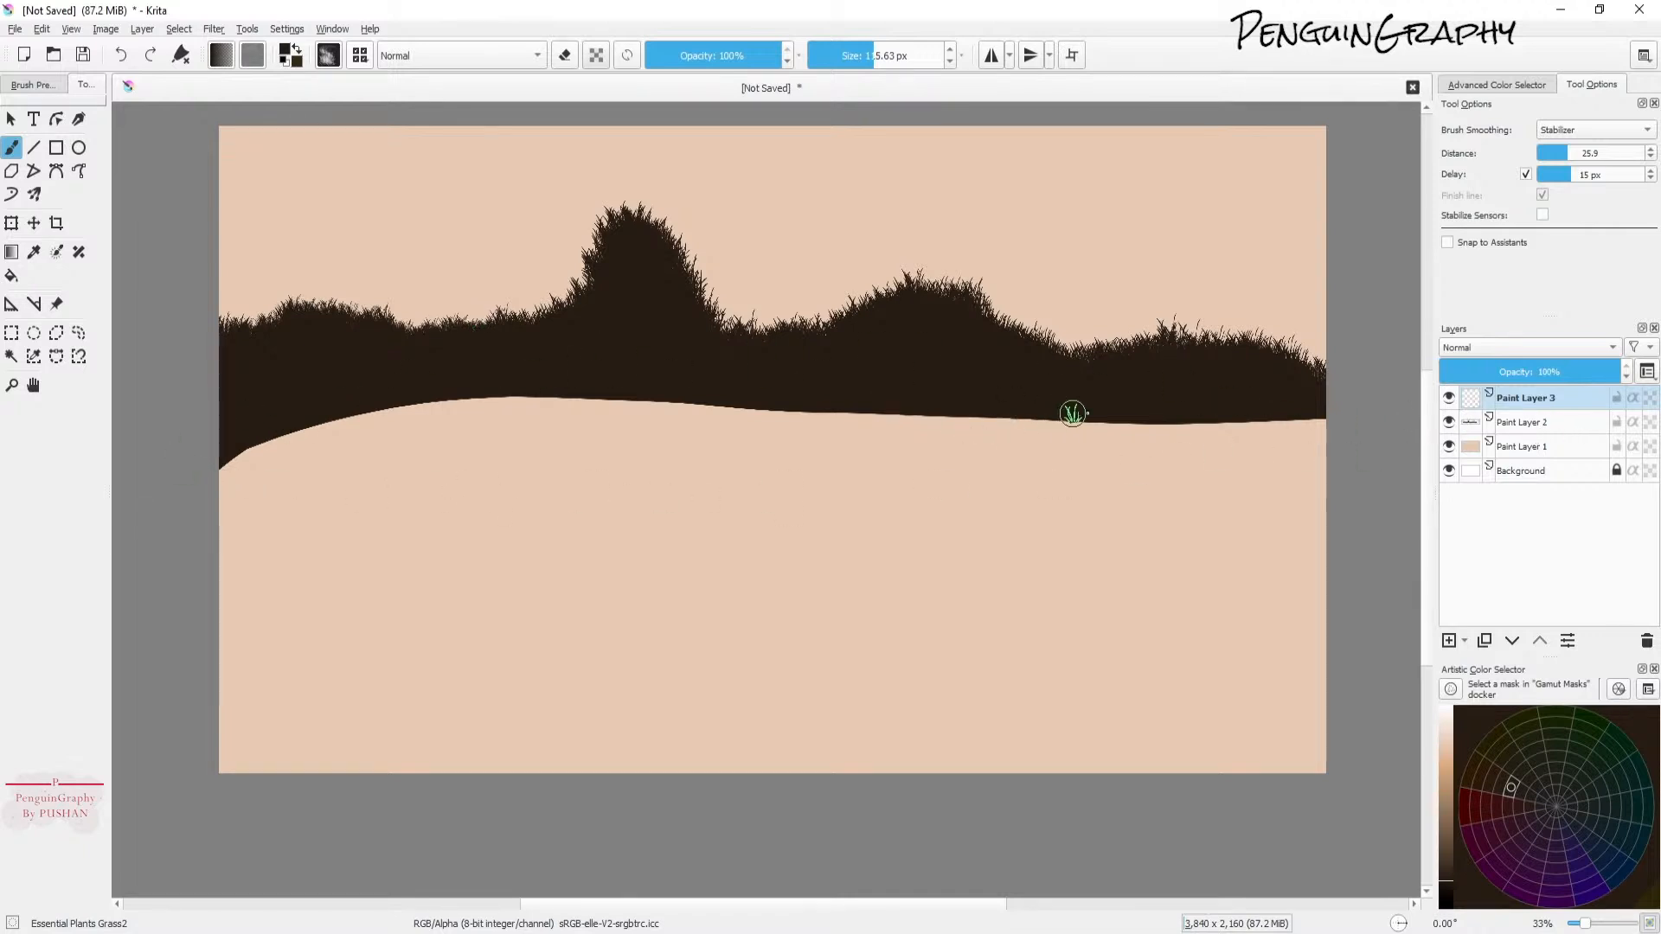
{"action": "left_click", "coordinate": [1534, 401]}
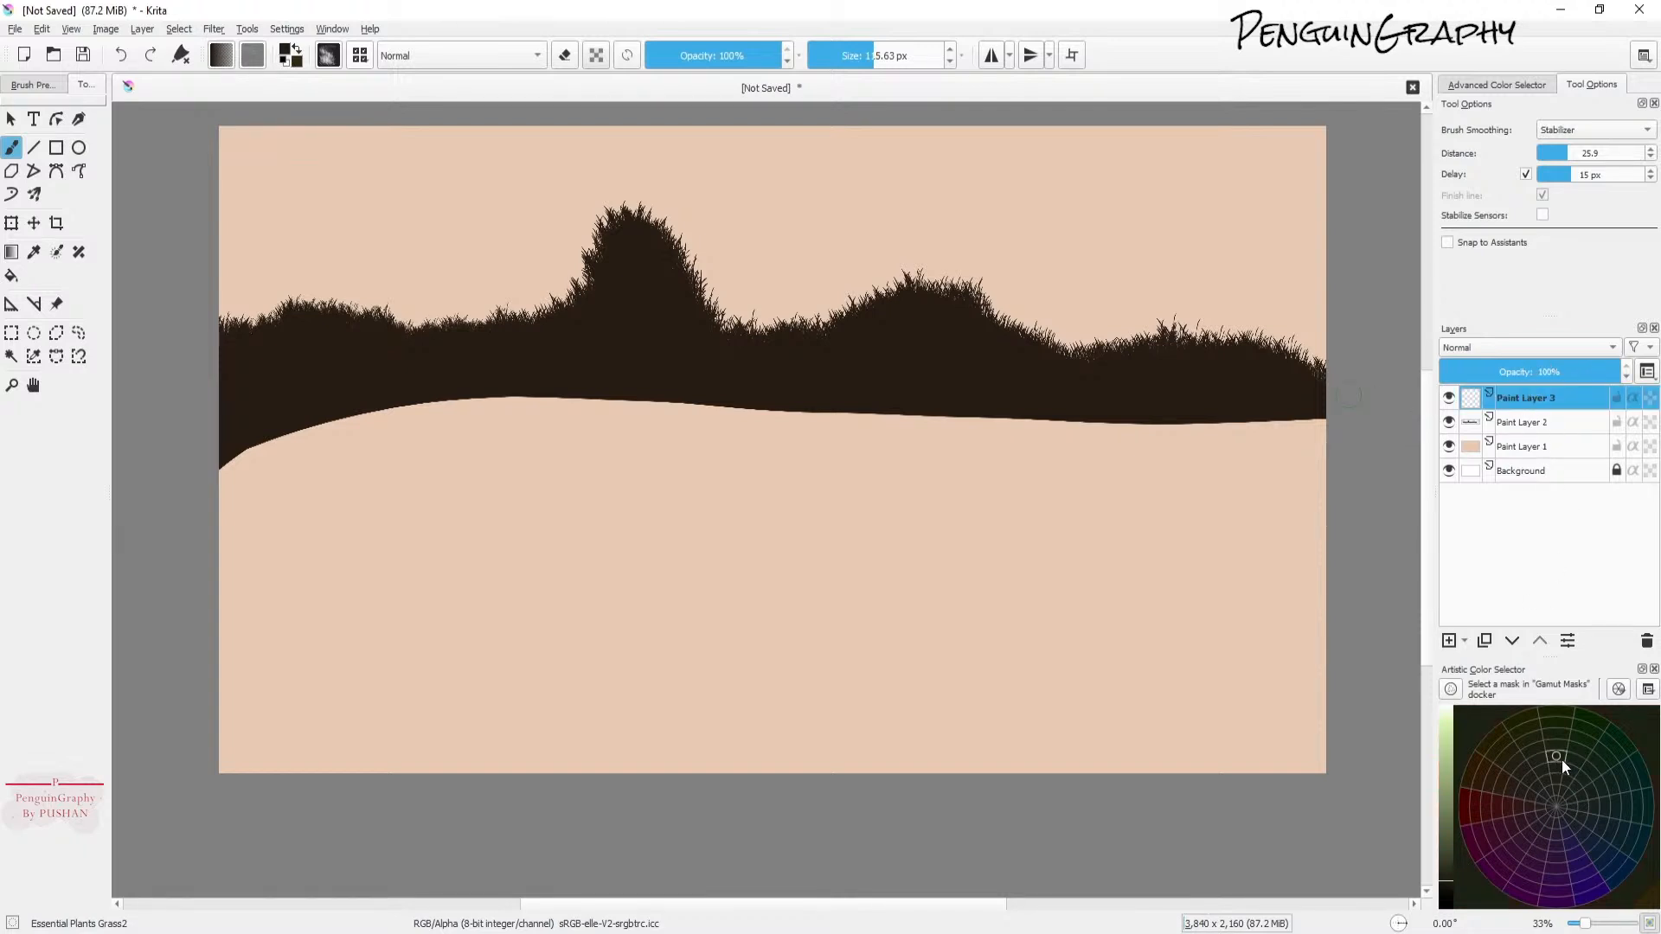
{"action": "left_click", "coordinate": [1446, 861]}
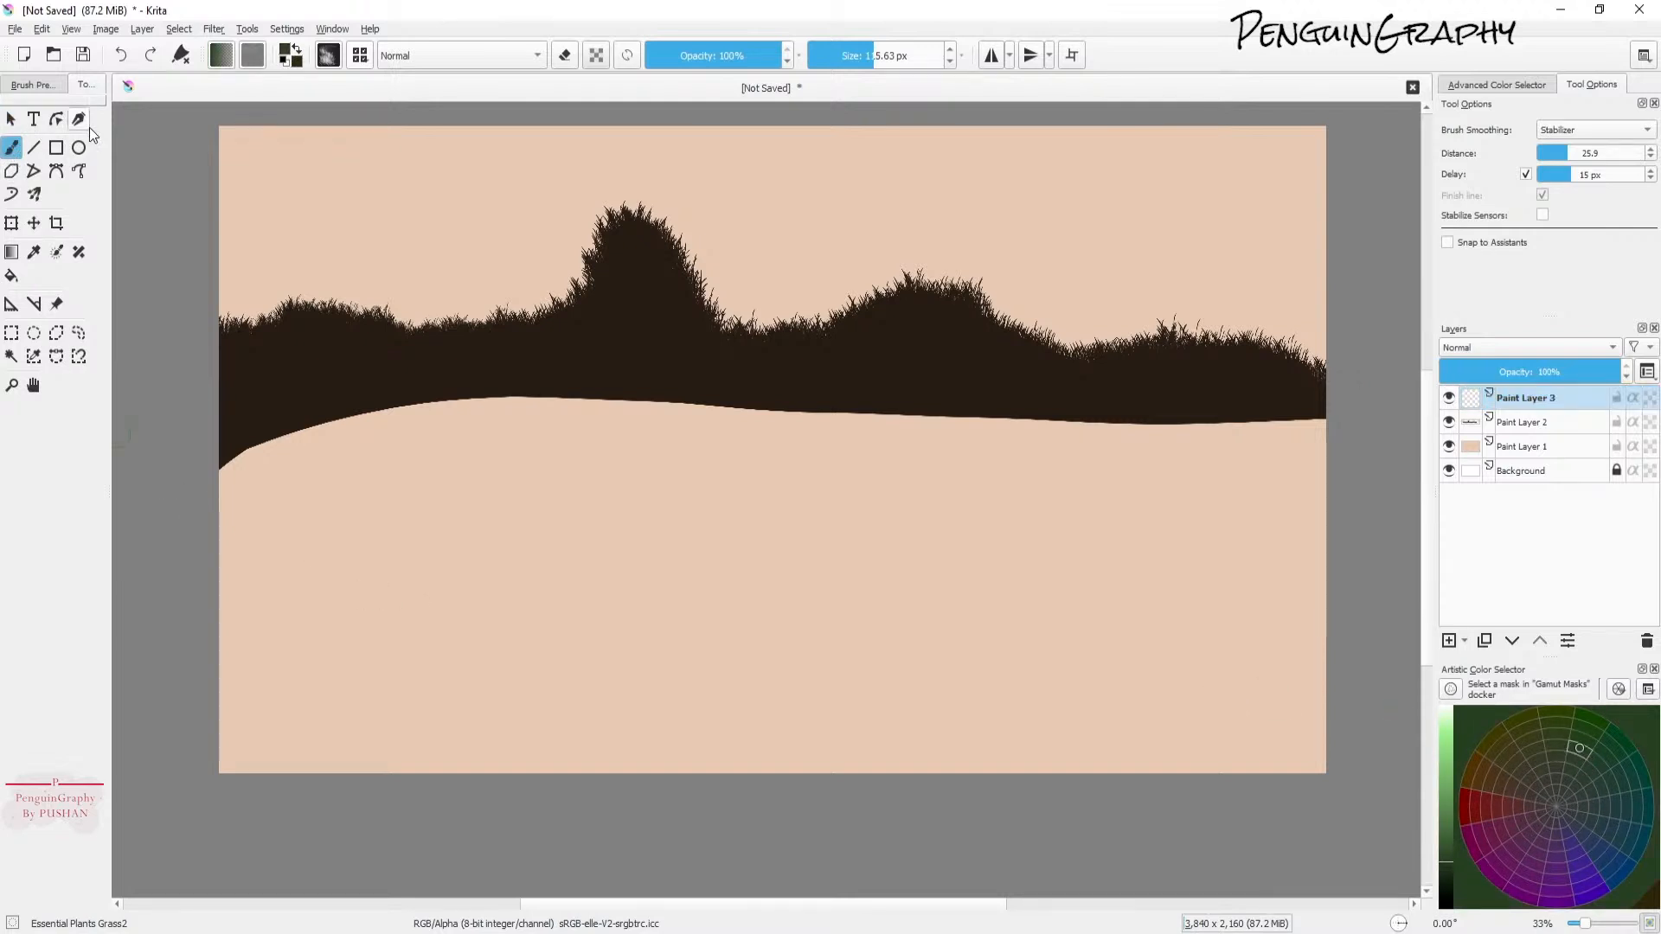
Step: Switch to the Basic-5 Size brush, outline a large hill across the lower right ground, and fill it dark green
{"action": "left_click", "coordinate": [32, 83]}
{"action": "left_click", "coordinate": [53, 270]}
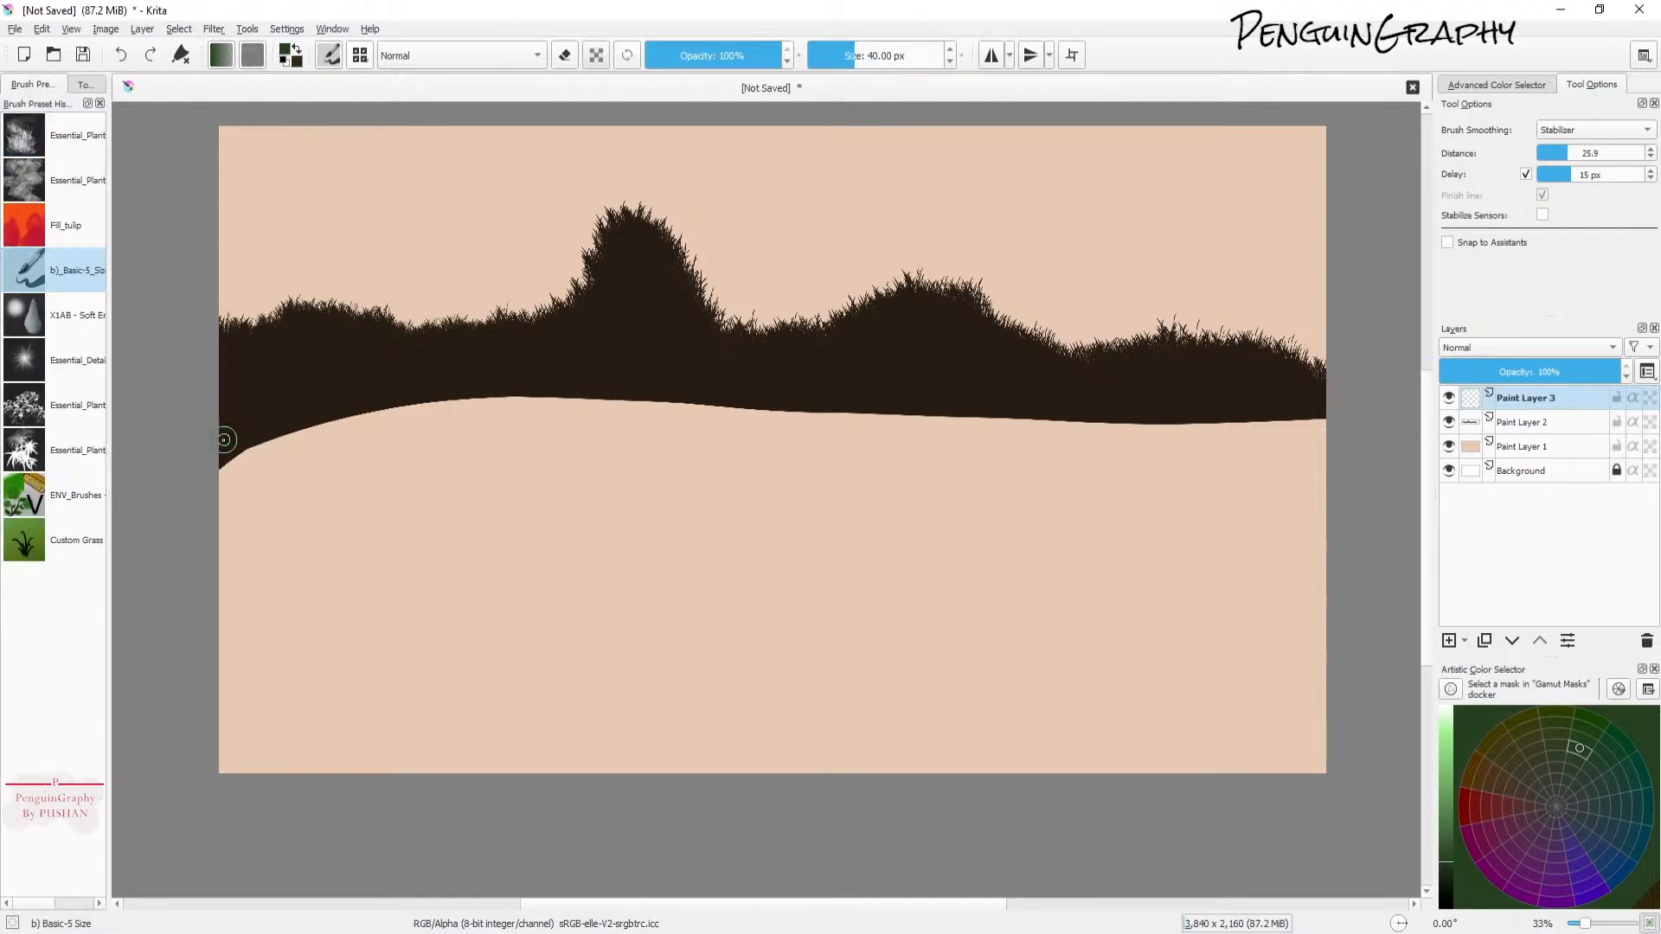
{"action": "mouse_move", "coordinate": [1447, 844]}
{"action": "left_mouse_down"}
{"action": "mouse_move", "coordinate": [1445, 818]}
{"action": "mouse_move", "coordinate": [1461, 847]}
{"action": "left_mouse_up"}
{"action": "mouse_move", "coordinate": [1345, 407]}
{"action": "left_mouse_down"}
{"action": "mouse_move", "coordinate": [858, 403]}
{"action": "mouse_move", "coordinate": [582, 565]}
{"action": "mouse_move", "coordinate": [578, 606]}
{"action": "mouse_move", "coordinate": [664, 649]}
{"action": "mouse_move", "coordinate": [1178, 610]}
{"action": "mouse_move", "coordinate": [1374, 609]}
{"action": "left_mouse_up"}
{"action": "left_click_drag", "start_coordinate": [1324, 480], "coordinate": [1326, 406]}
{"action": "key", "text": "f"}
{"action": "left_click", "coordinate": [931, 547]}
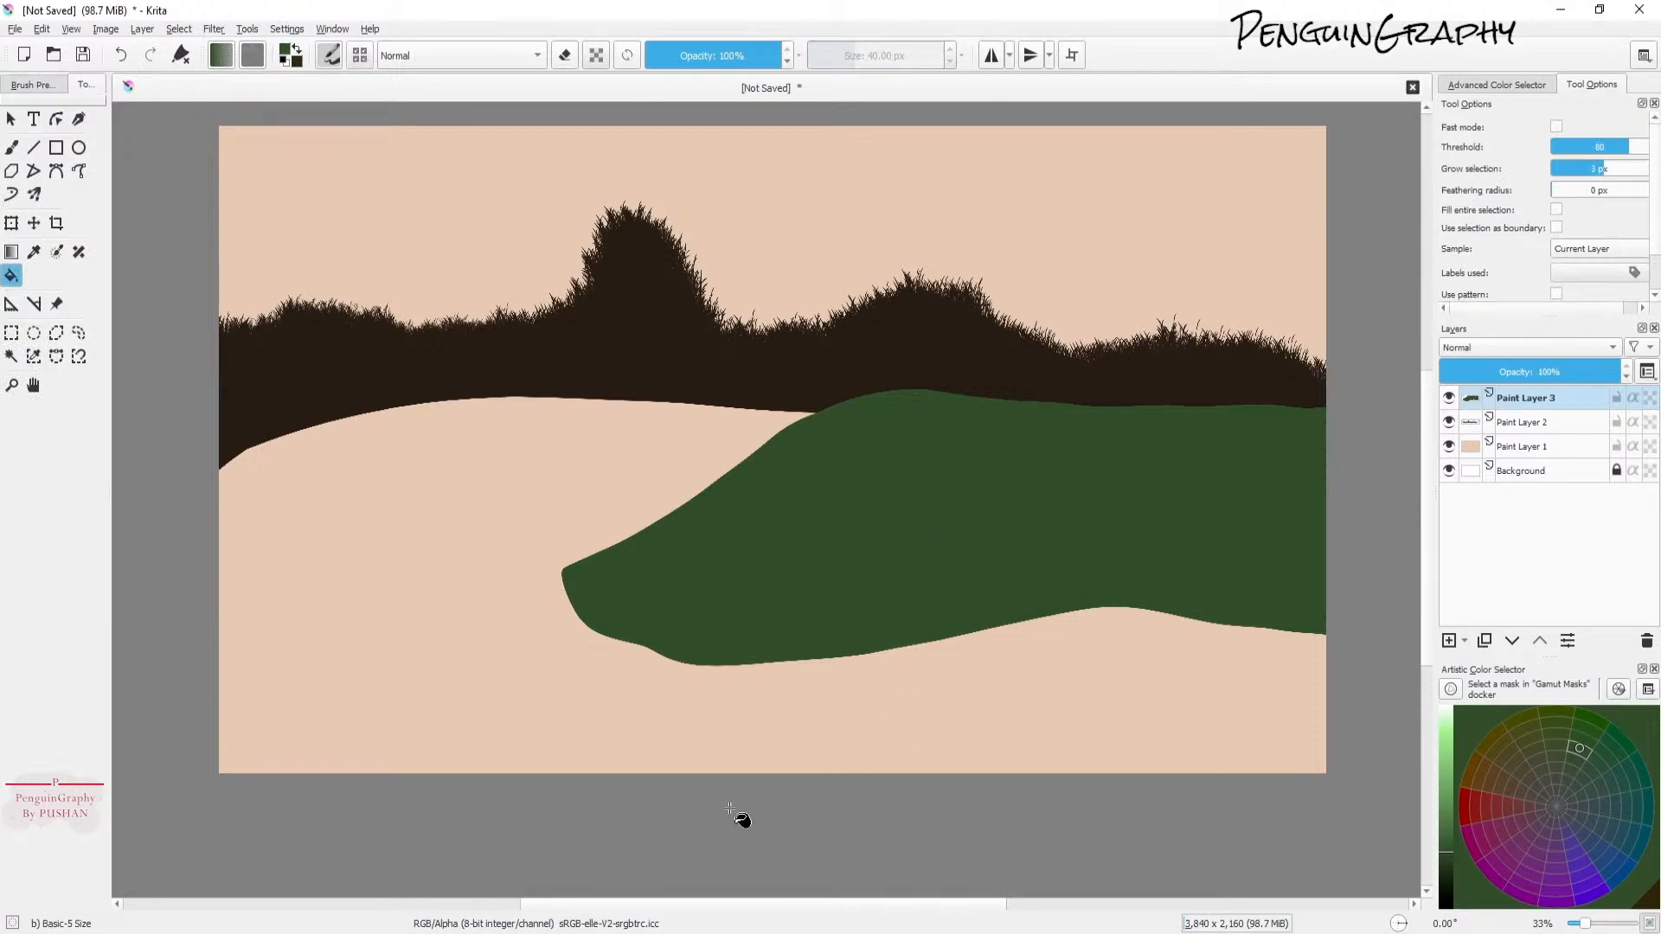
{"action": "left_click", "coordinate": [563, 933]}
{"action": "left_click", "coordinate": [562, 933]}
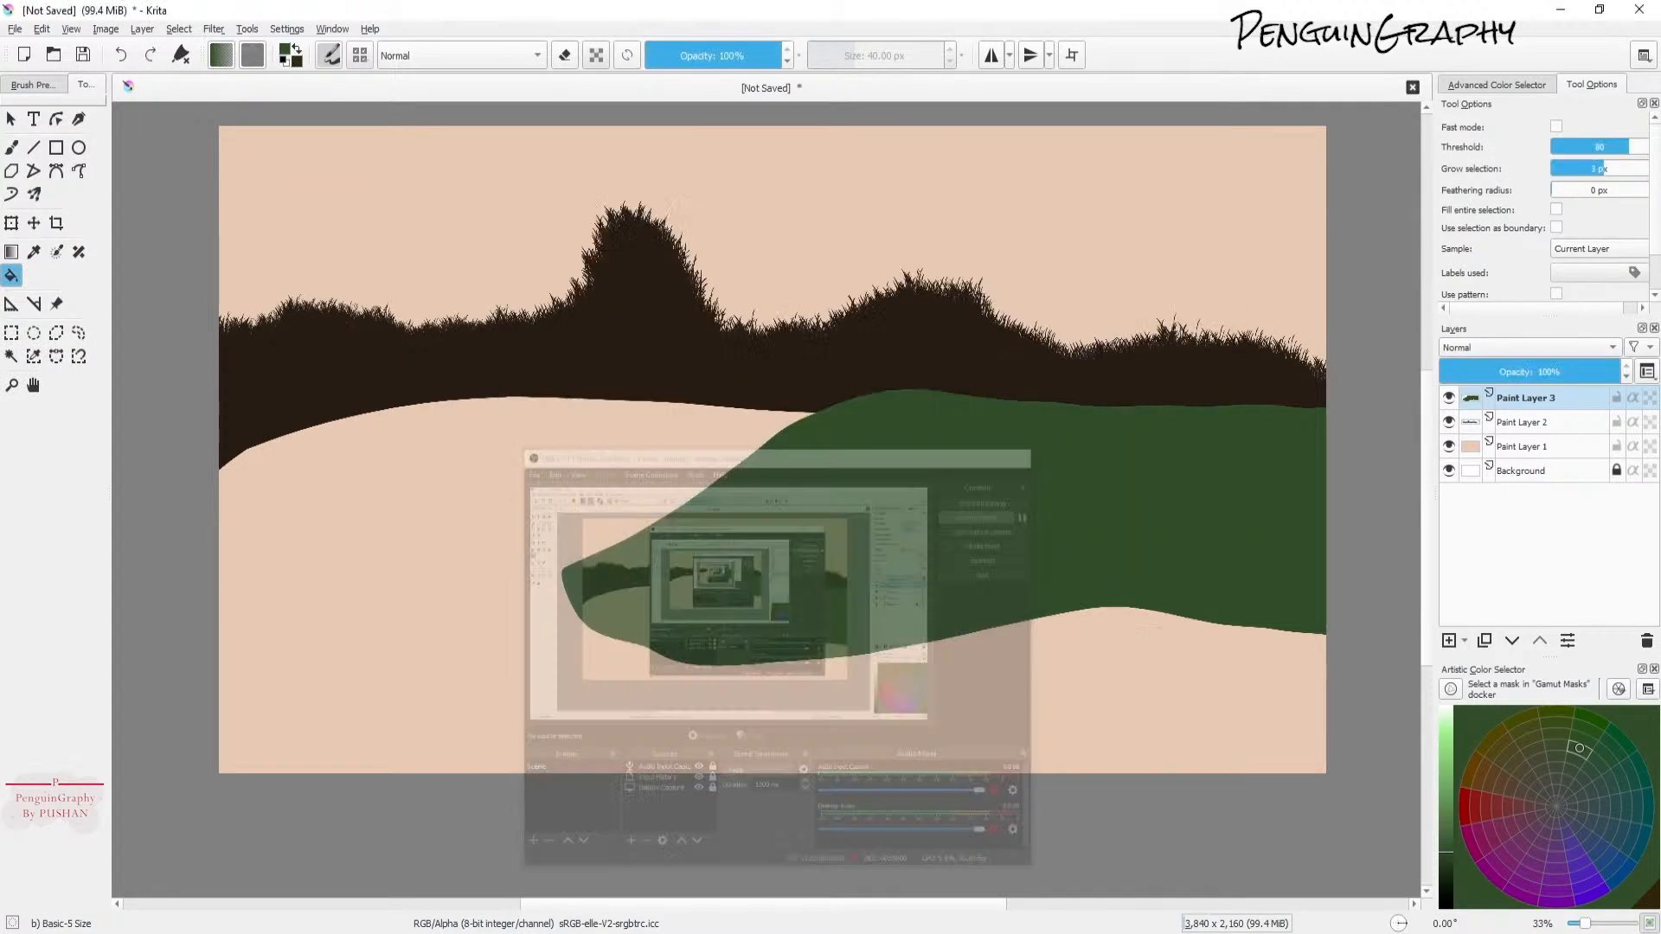
{"action": "left_click", "coordinate": [606, 932]}
{"action": "left_click", "coordinate": [606, 933]}
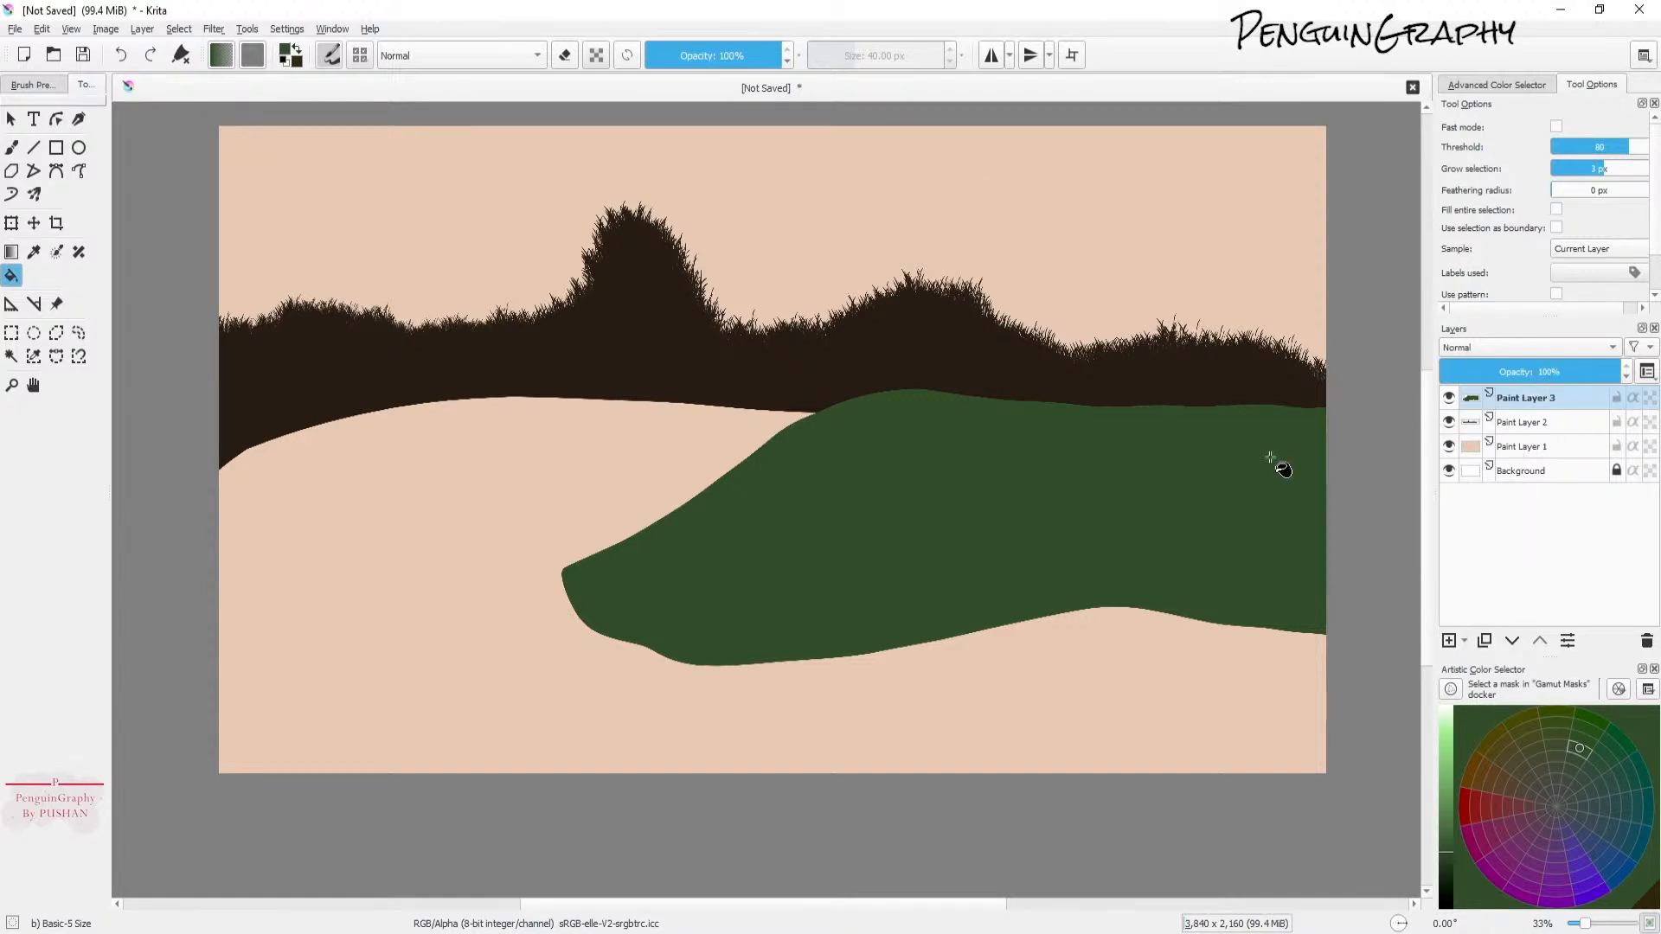
Step: Return to the brush, add another new paint layer, and choose a lighter green color
{"action": "left_click", "coordinate": [11, 147]}
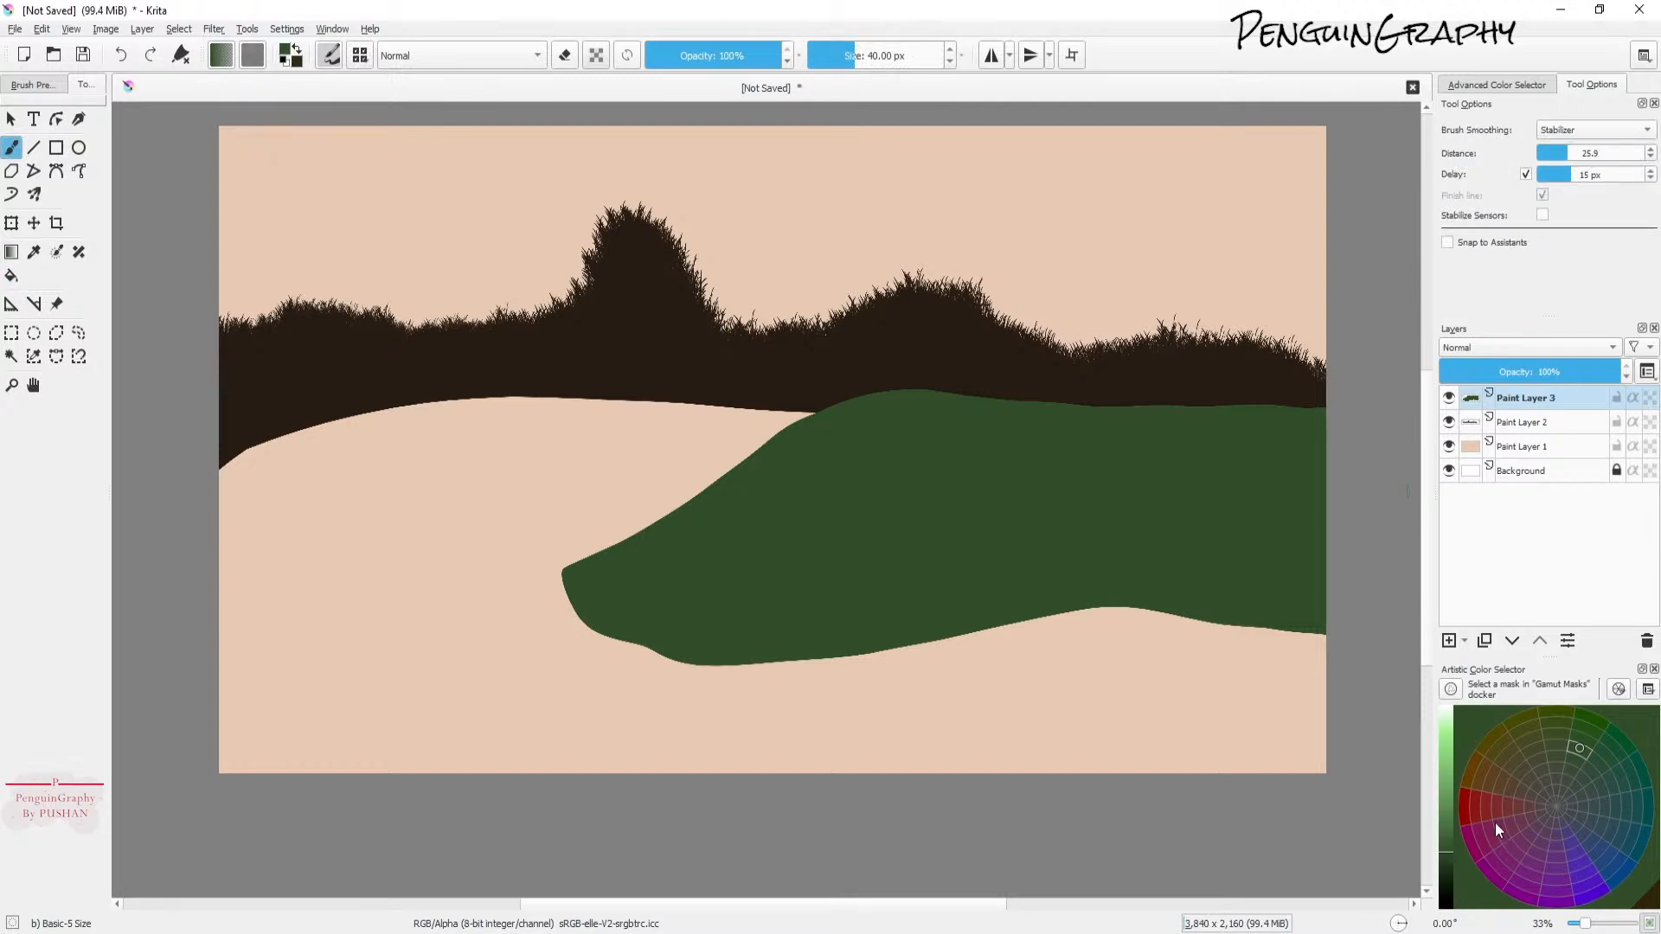
{"action": "left_click", "coordinate": [1446, 841]}
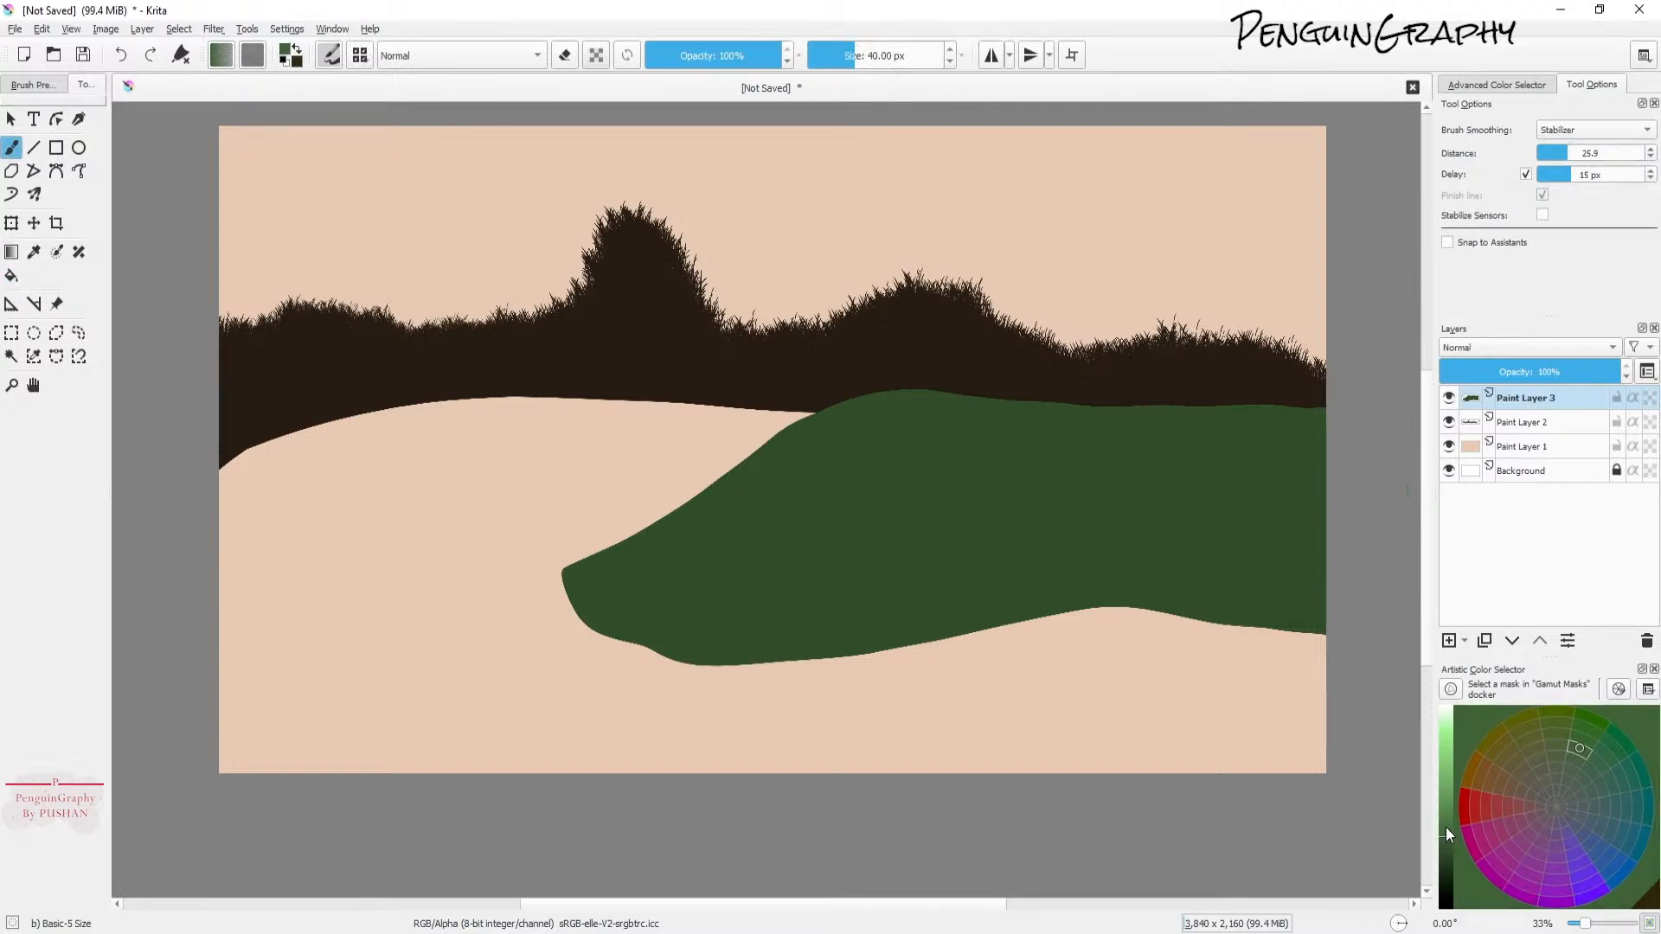
{"action": "left_click", "coordinate": [1449, 641]}
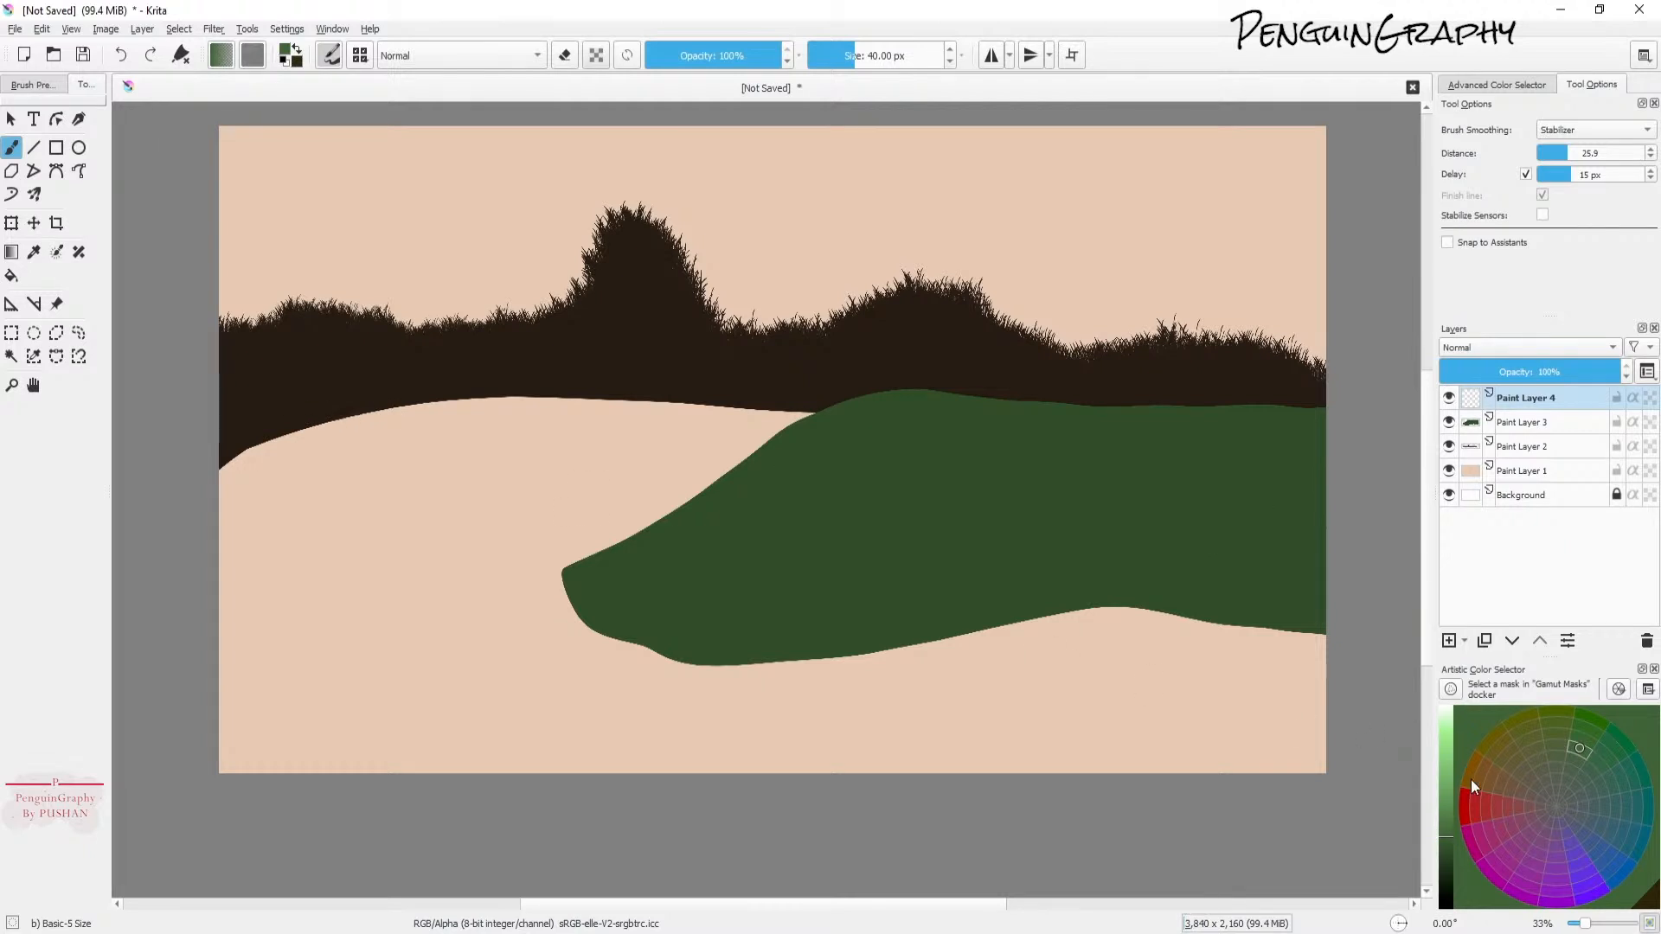
{"action": "left_click_drag", "start_coordinate": [1456, 834], "coordinate": [1451, 829]}
{"action": "left_click", "coordinate": [1446, 824]}
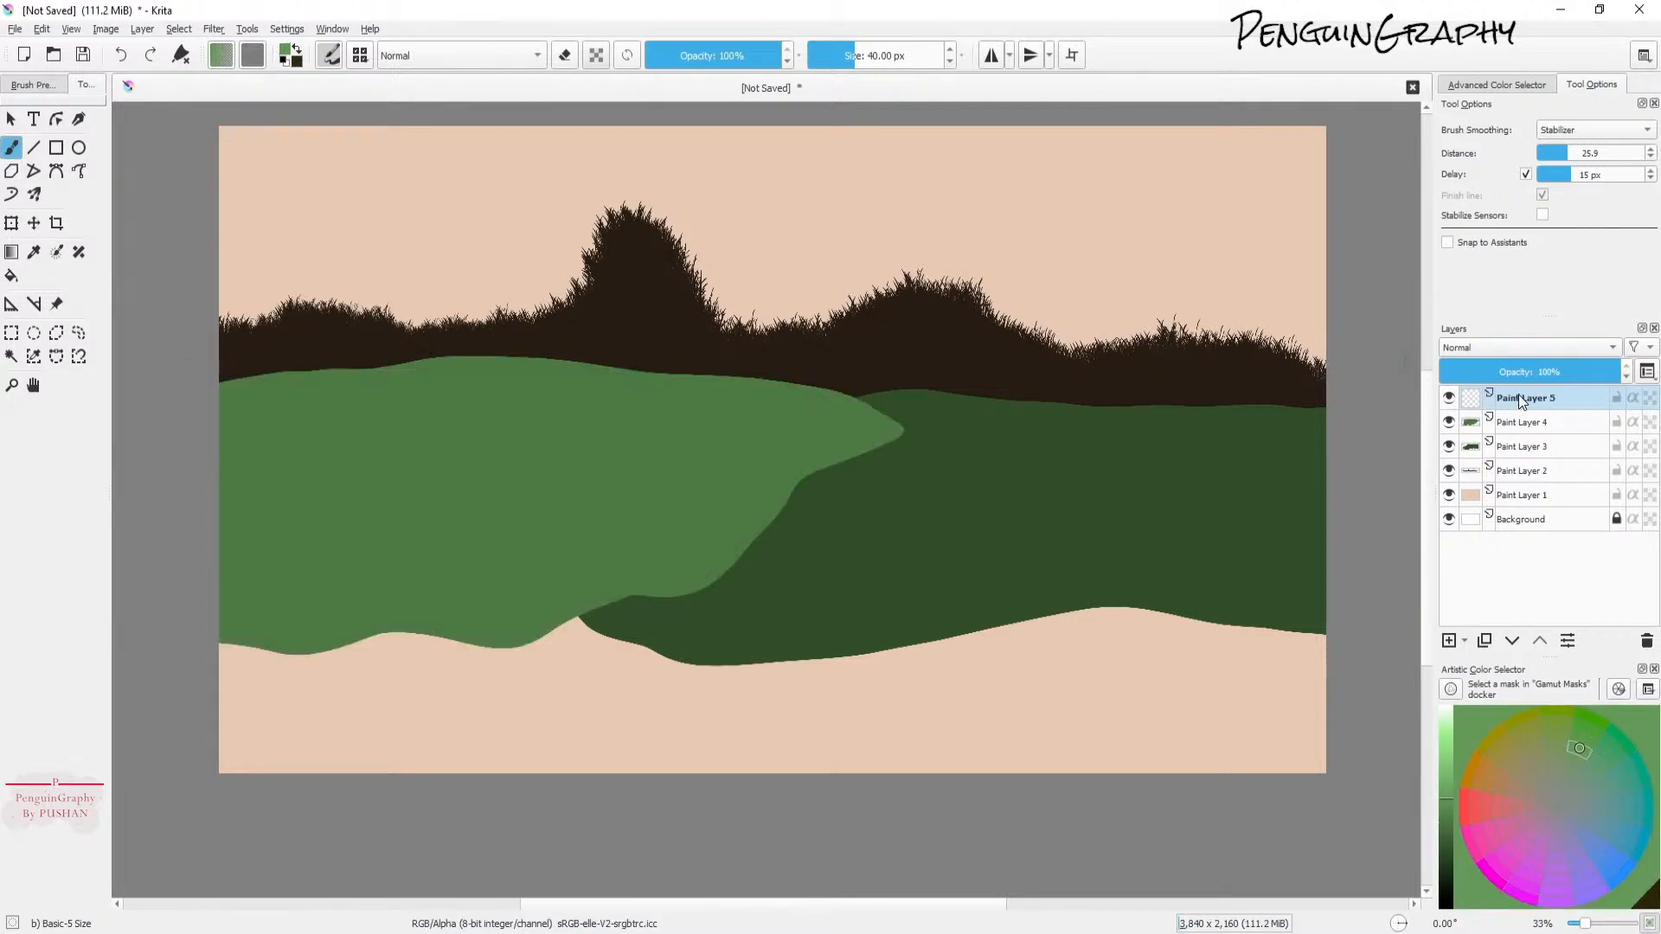
{"action": "left_click", "coordinate": [1442, 791]}
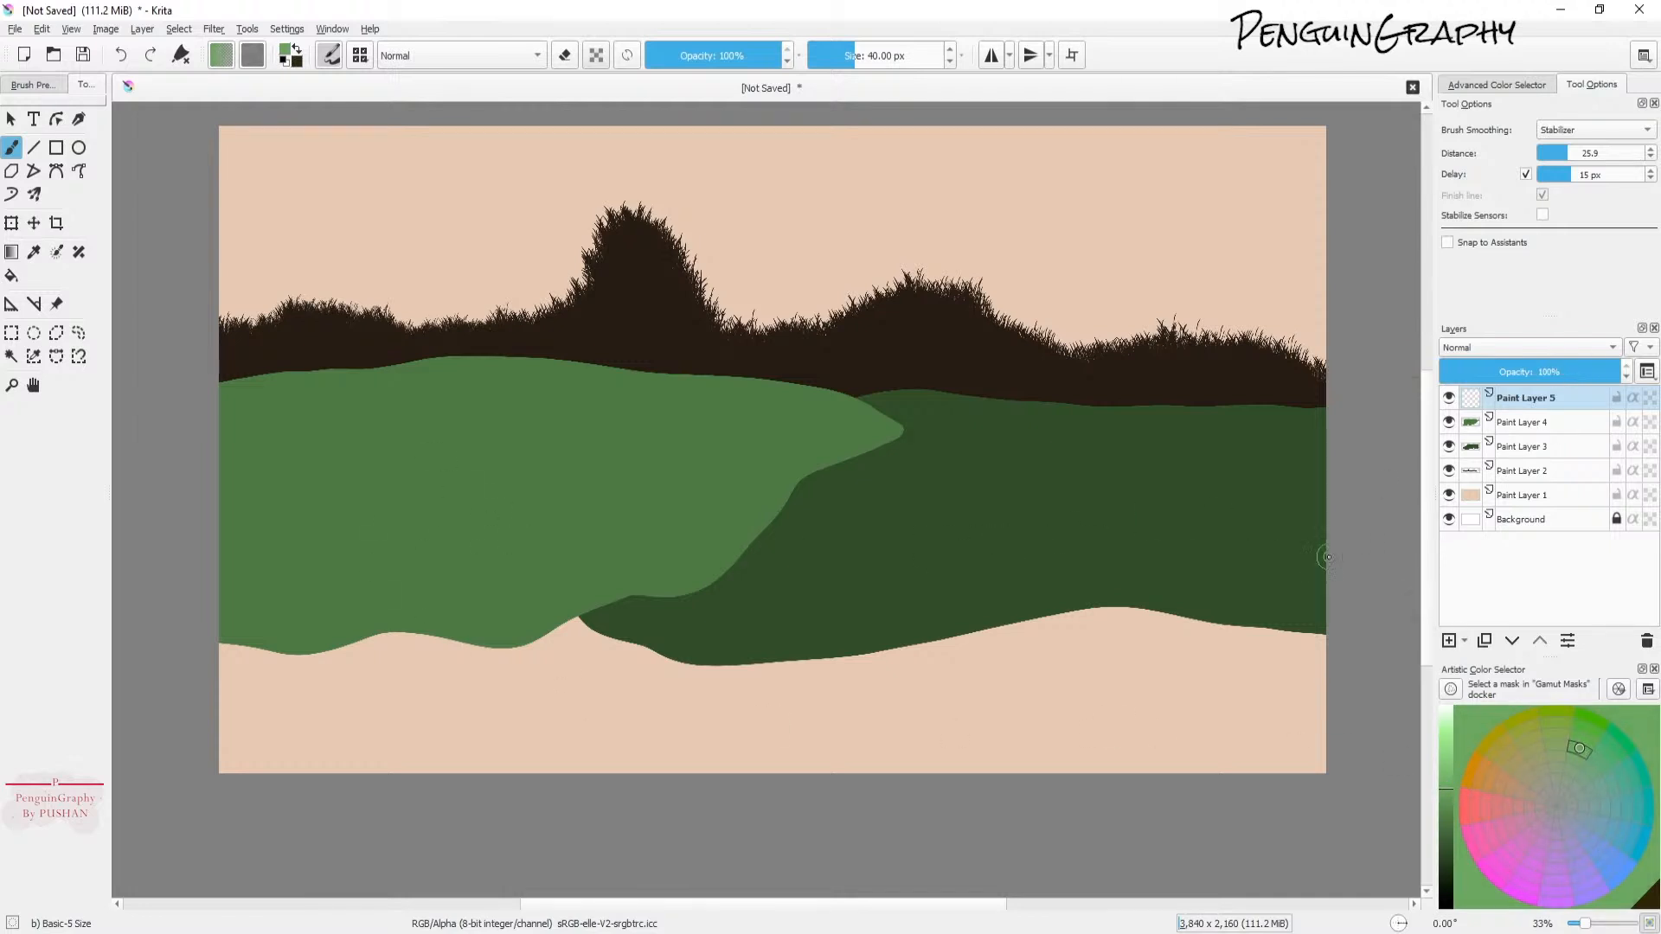
Step: Outline a lighter green hill across the lower foreground on the new layer and fill it
{"action": "mouse_move", "coordinate": [1290, 543]}
{"action": "left_mouse_down"}
{"action": "mouse_move", "coordinate": [947, 603]}
{"action": "mouse_move", "coordinate": [623, 583]}
{"action": "mouse_move", "coordinate": [578, 602]}
{"action": "mouse_move", "coordinate": [519, 772]}
{"action": "left_mouse_up"}
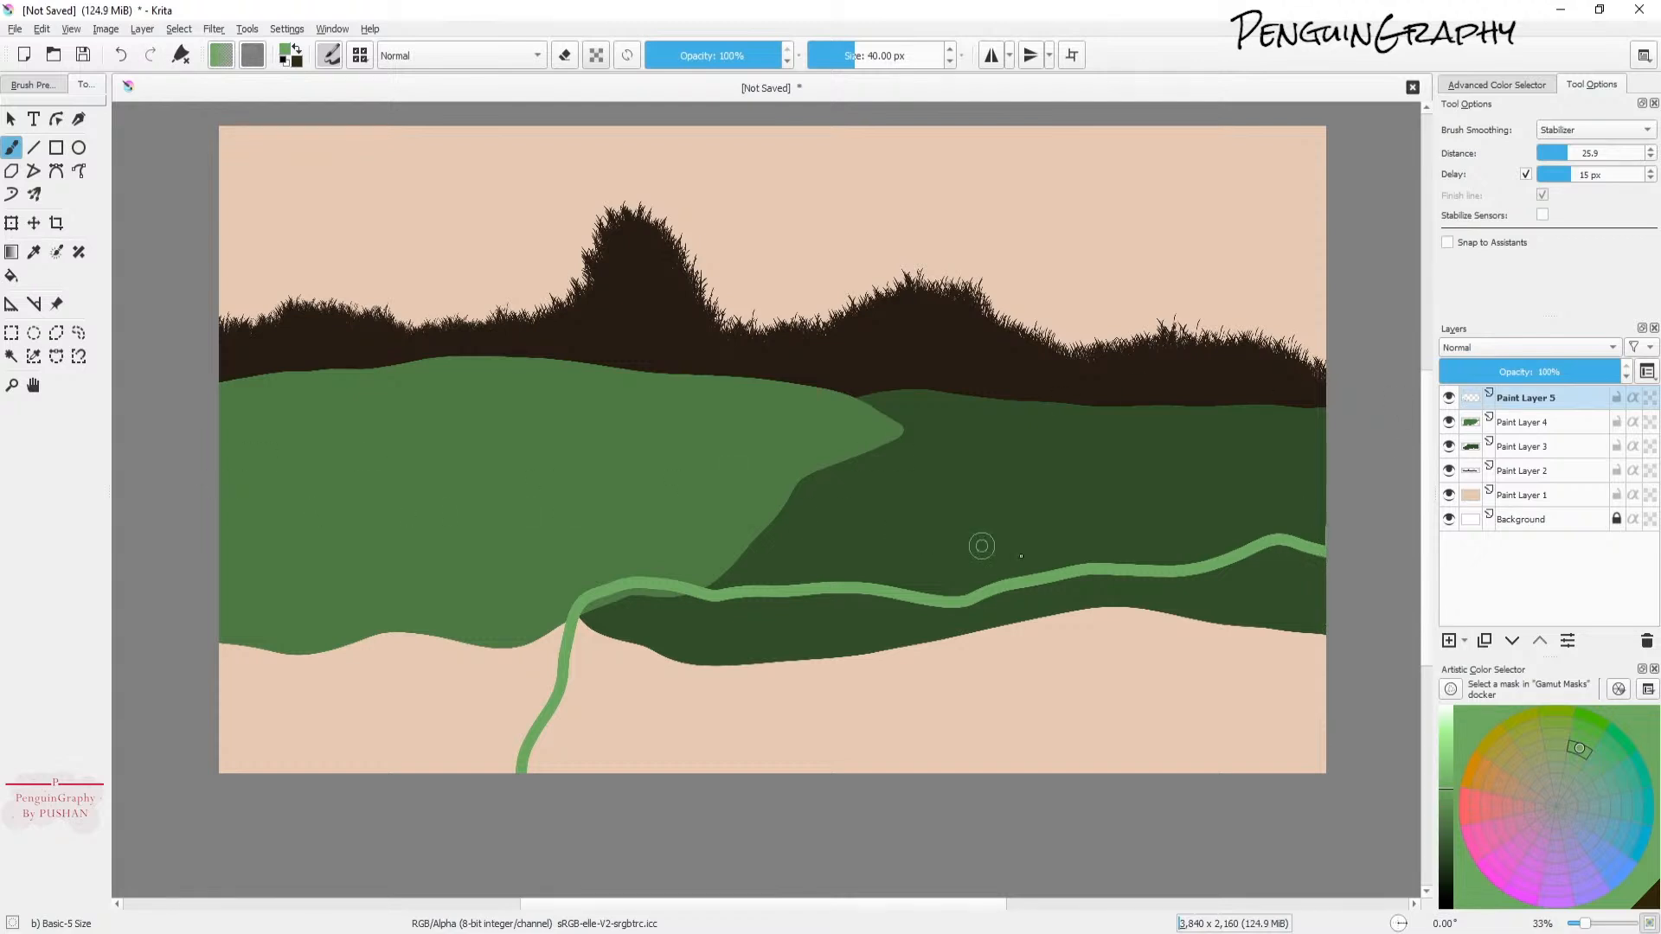
{"action": "key", "text": "ctrl+z"}
{"action": "mouse_move", "coordinate": [1349, 558]}
{"action": "left_mouse_down"}
{"action": "mouse_move", "coordinate": [1174, 559]}
{"action": "mouse_move", "coordinate": [594, 590]}
{"action": "mouse_move", "coordinate": [568, 610]}
{"action": "mouse_move", "coordinate": [542, 779]}
{"action": "left_mouse_up"}
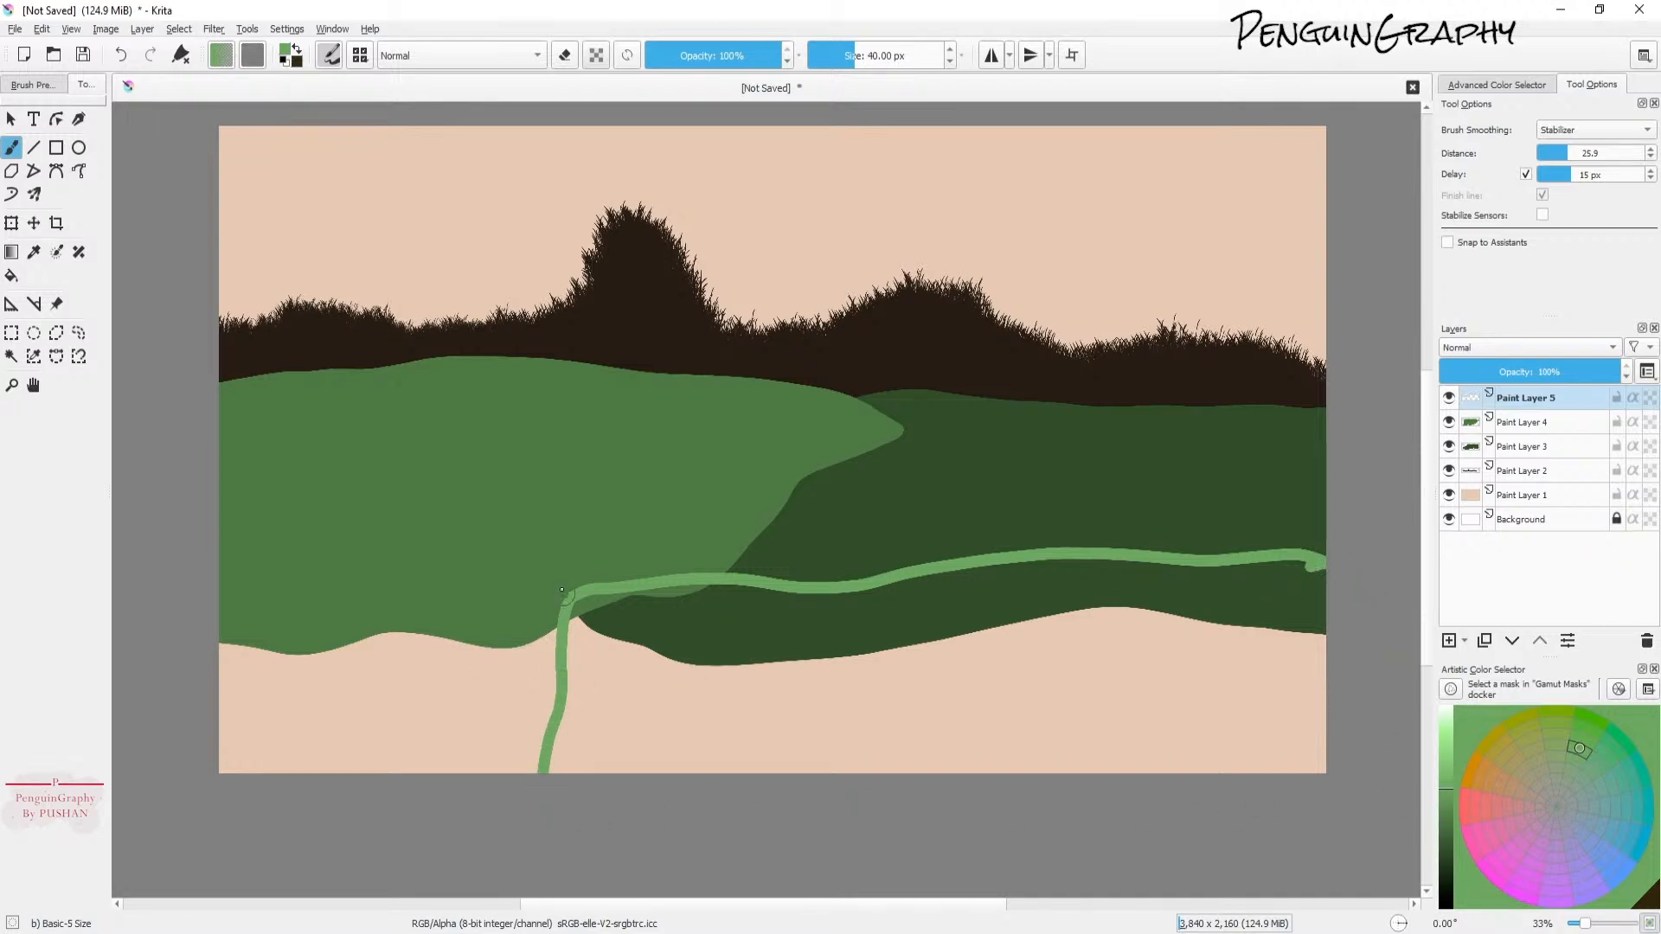
{"action": "mouse_move", "coordinate": [572, 595]}
{"action": "left_mouse_down"}
{"action": "mouse_move", "coordinate": [467, 752]}
{"action": "mouse_move", "coordinate": [512, 777]}
{"action": "left_mouse_up"}
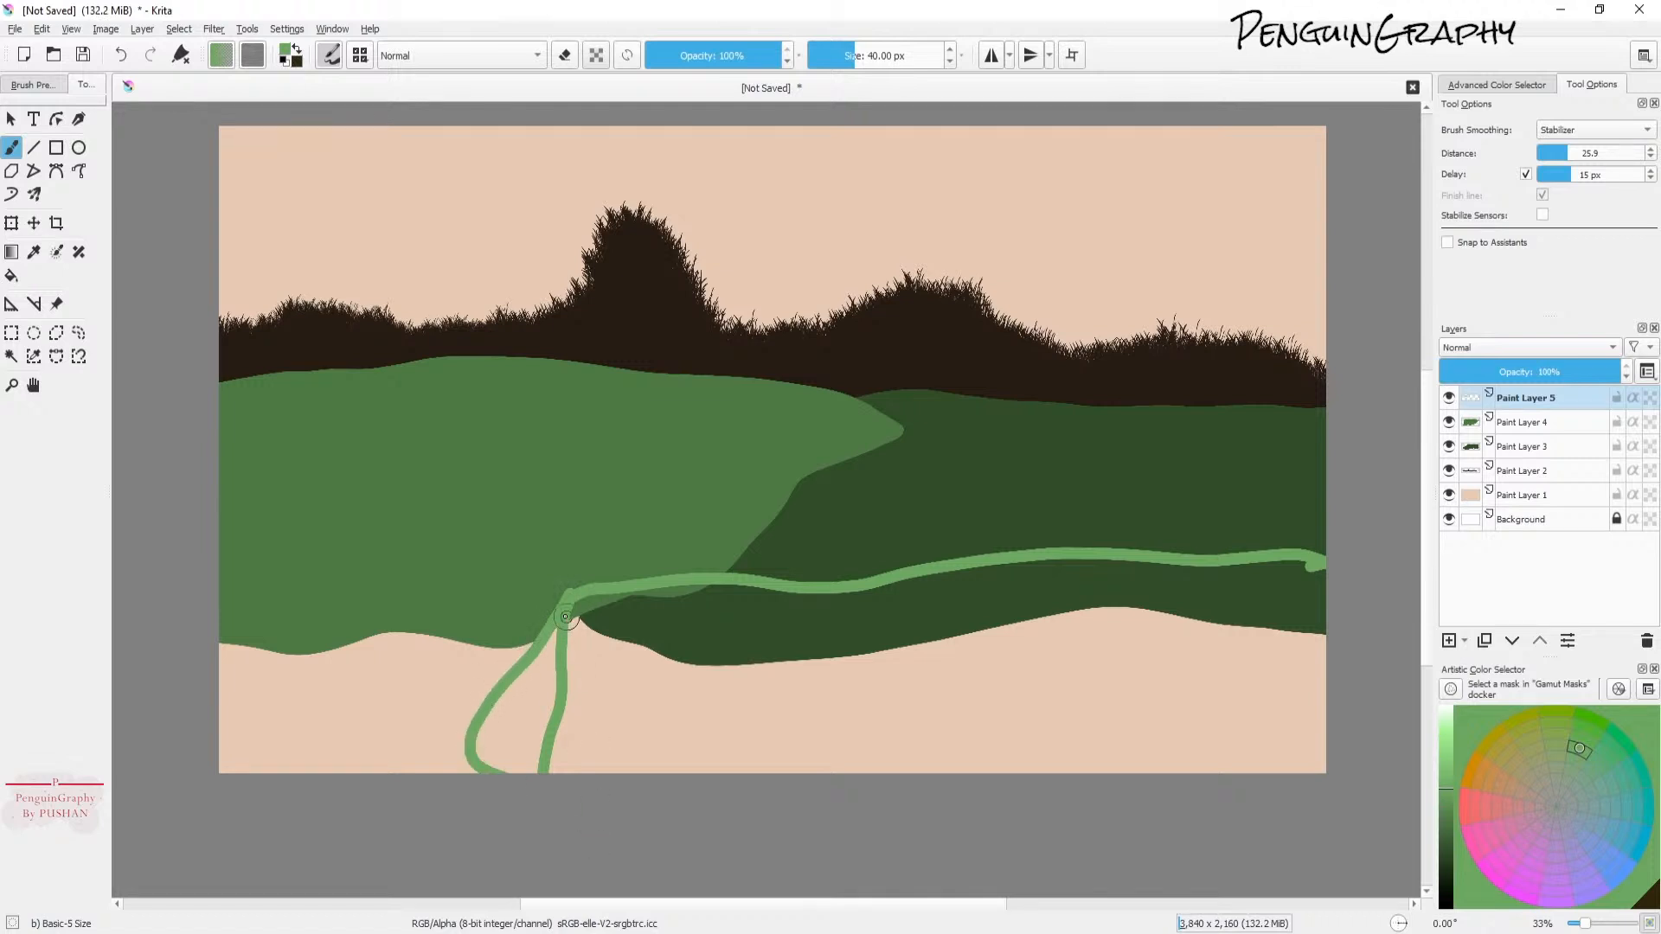
{"action": "left_click_drag", "start_coordinate": [594, 587], "coordinate": [792, 582]}
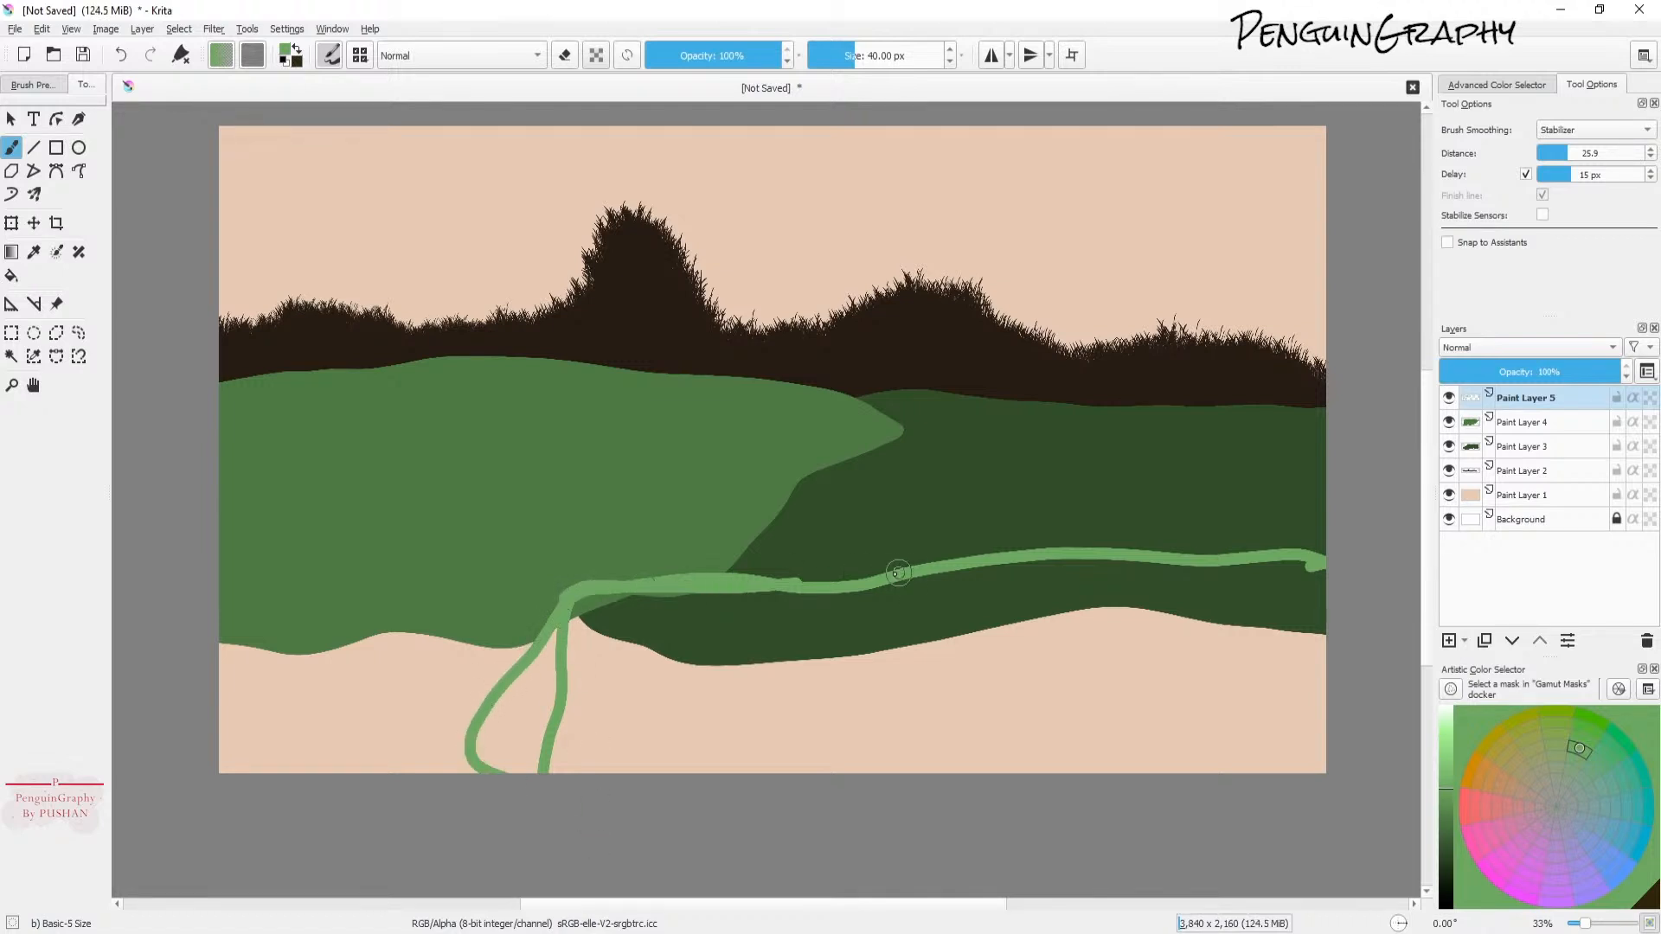
{"action": "key", "text": "ctrl+z"}
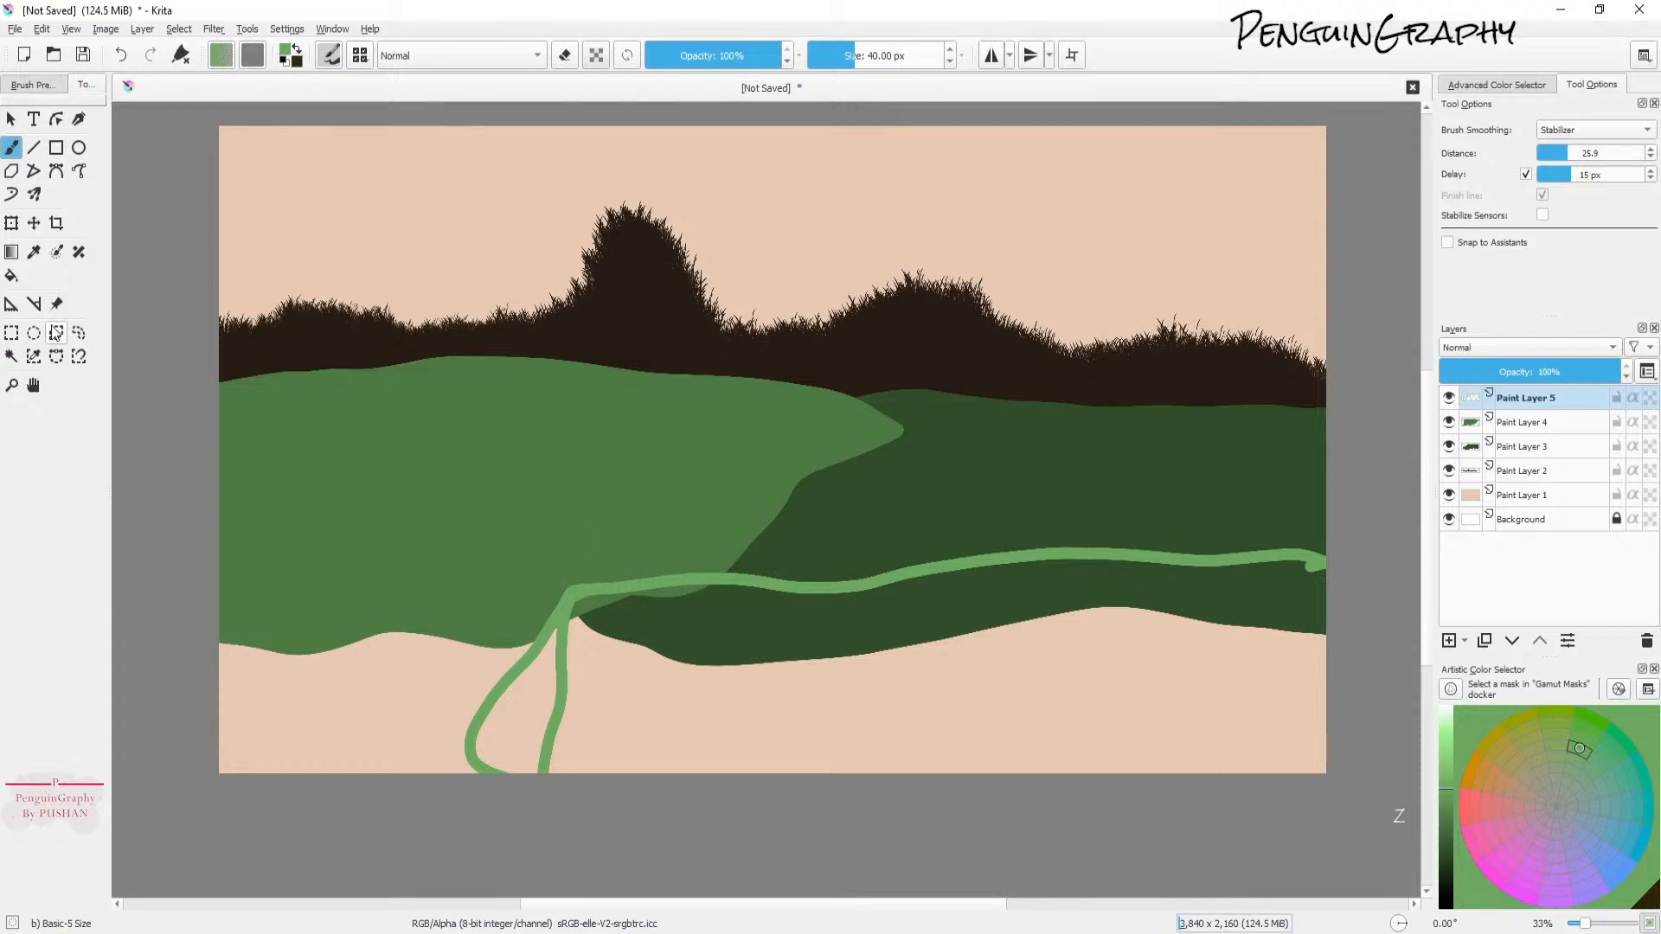
{"action": "left_click", "coordinate": [12, 276]}
{"action": "left_click", "coordinate": [598, 699]}
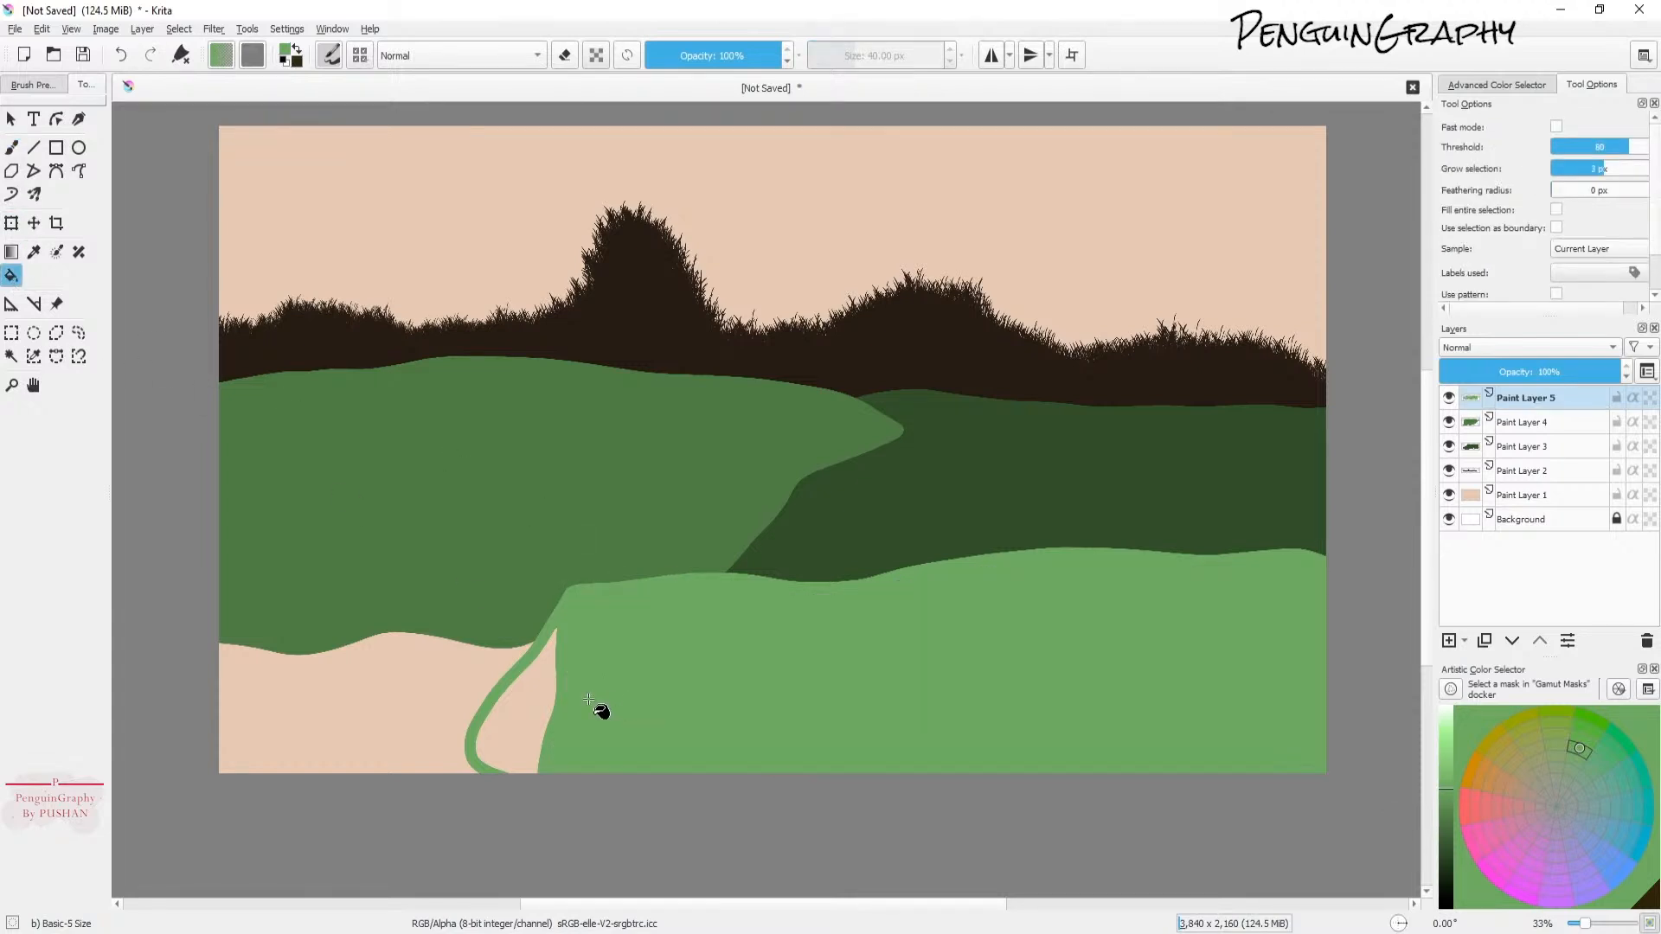
{"action": "left_click", "coordinate": [537, 727]}
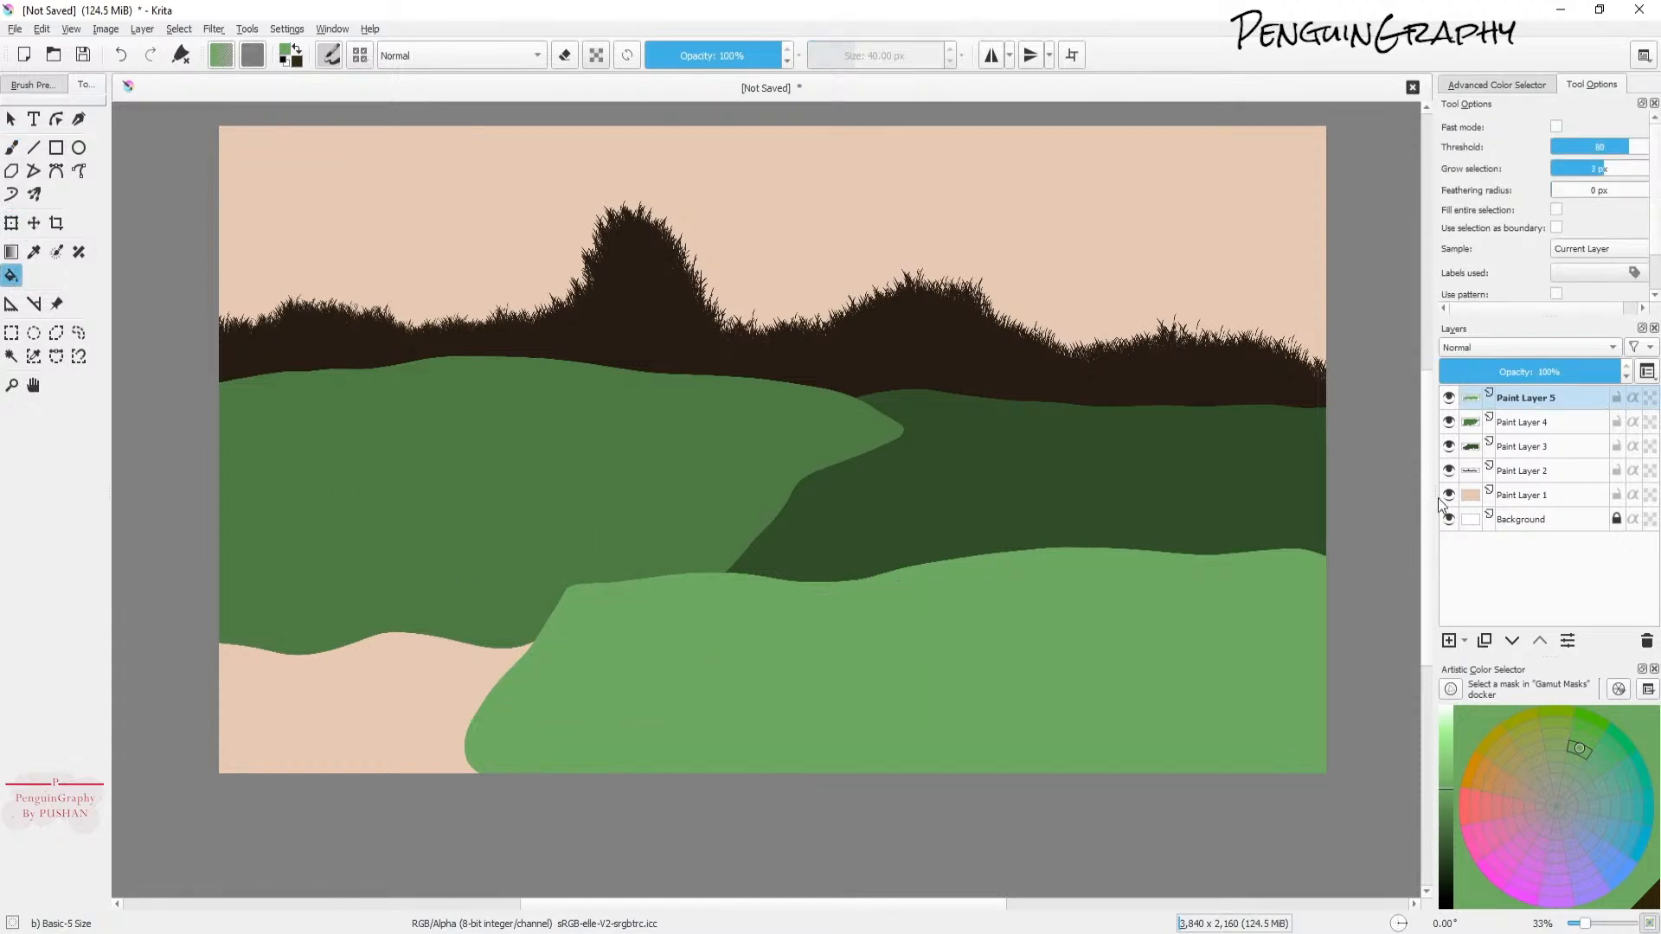
Step: Add a new paint layer above the lighter hill layer and pick a pale green color
{"action": "left_click", "coordinate": [1549, 424]}
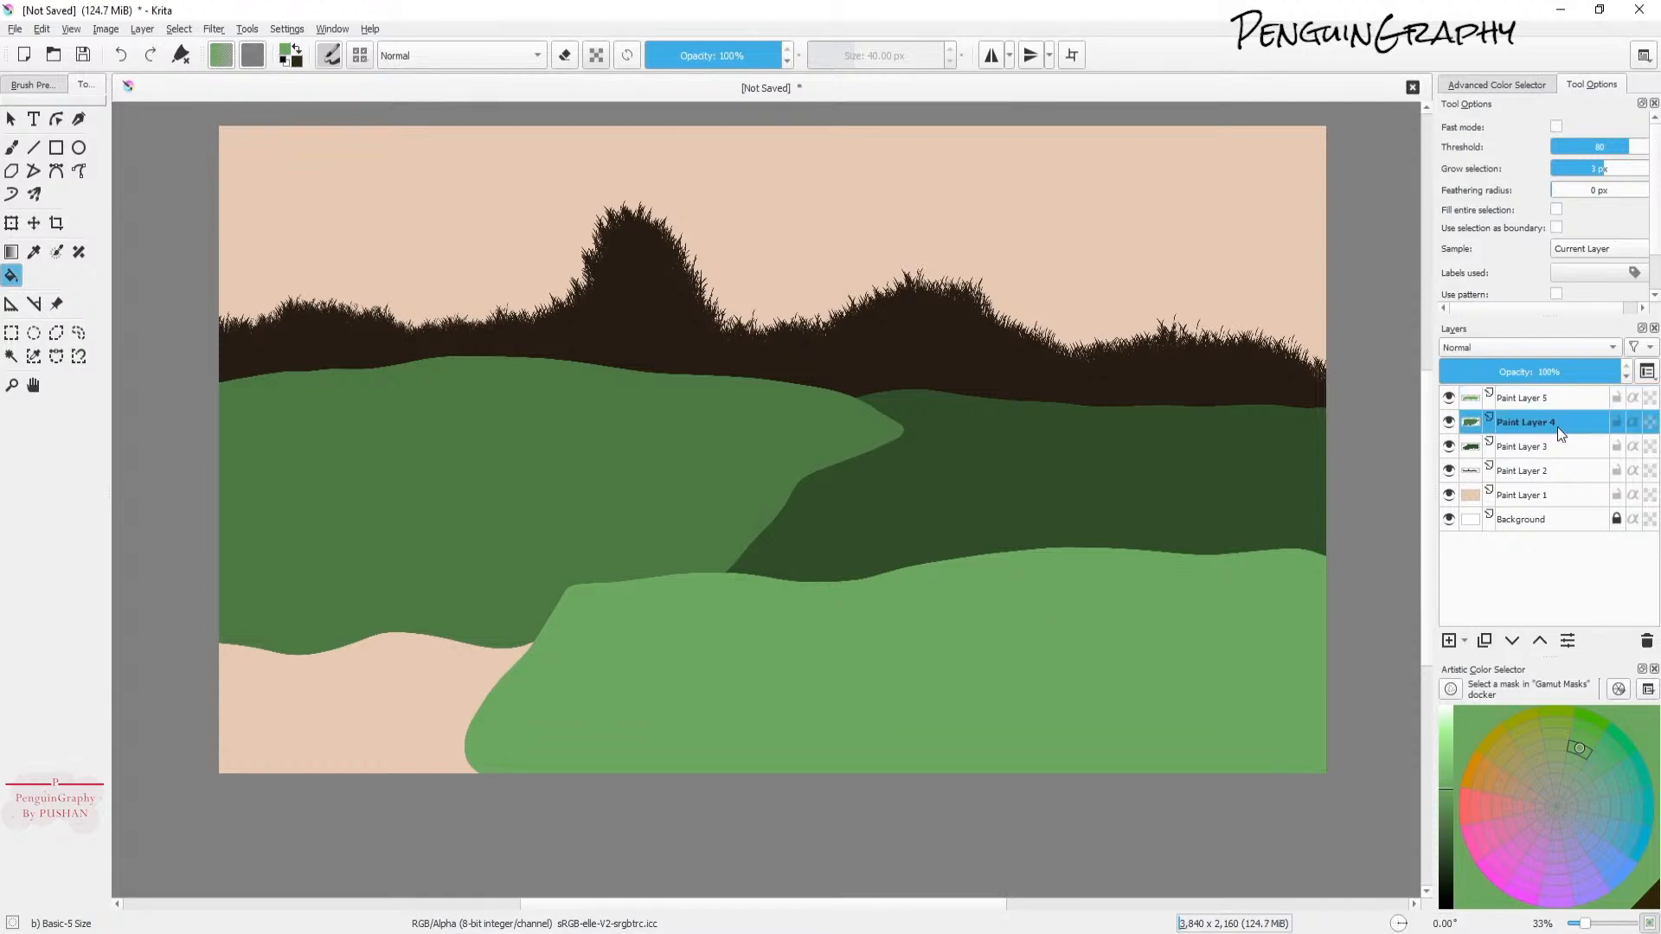
{"action": "left_click", "coordinate": [1537, 403]}
{"action": "left_click", "coordinate": [1449, 640]}
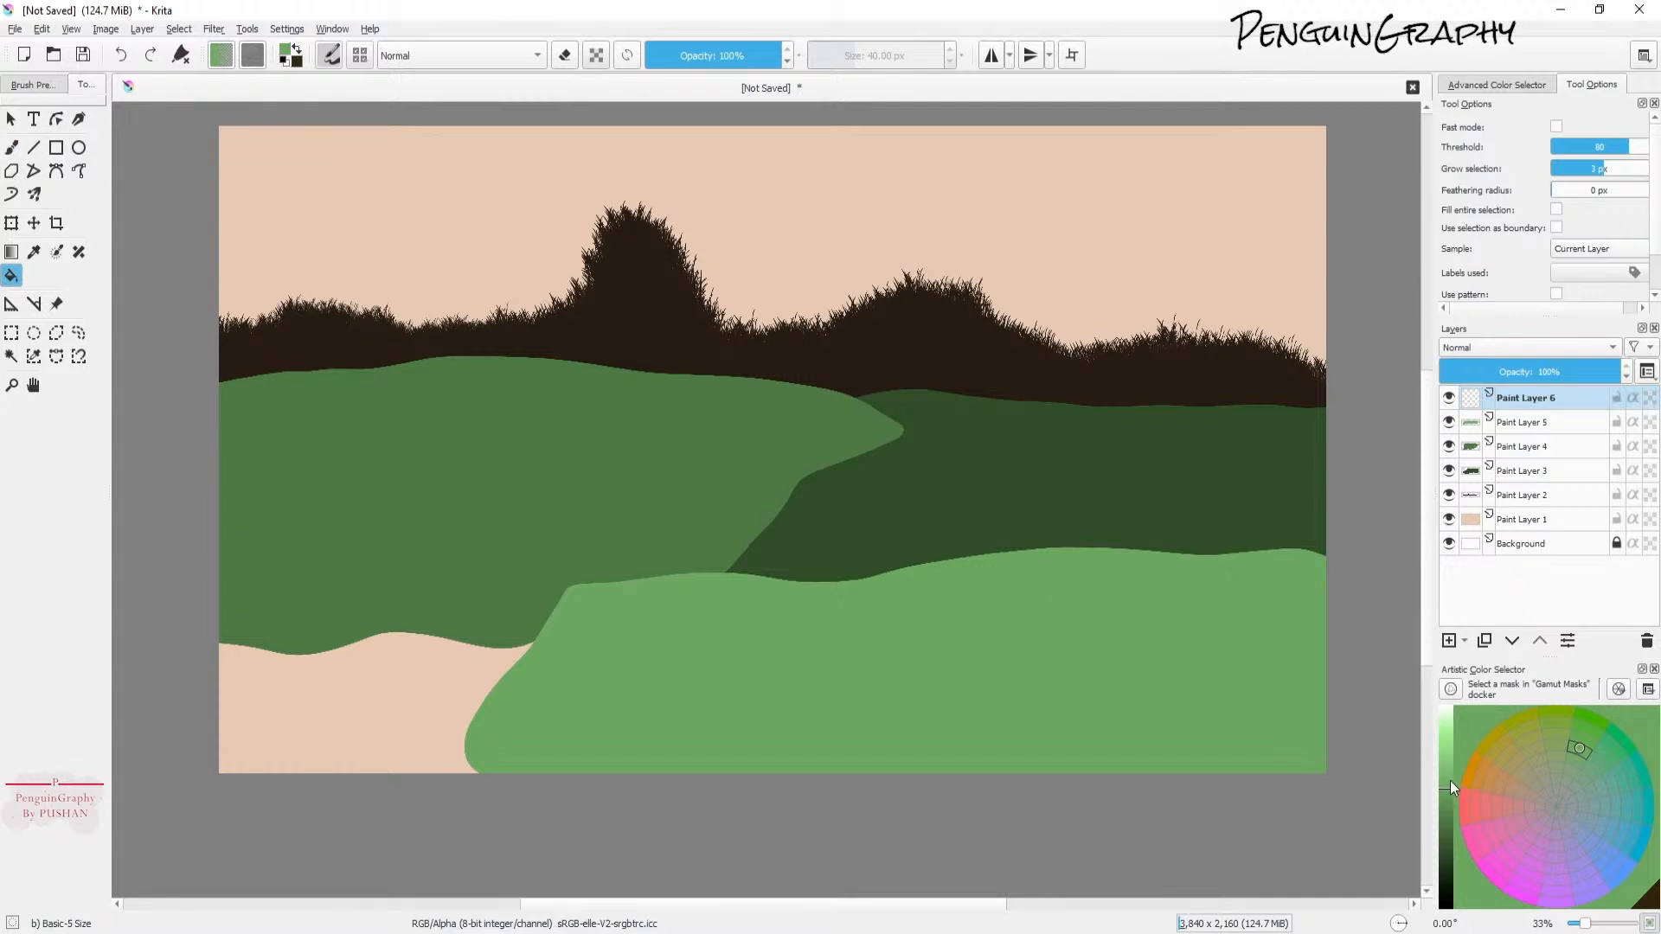
{"action": "left_click_drag", "start_coordinate": [1456, 784], "coordinate": [1453, 768]}
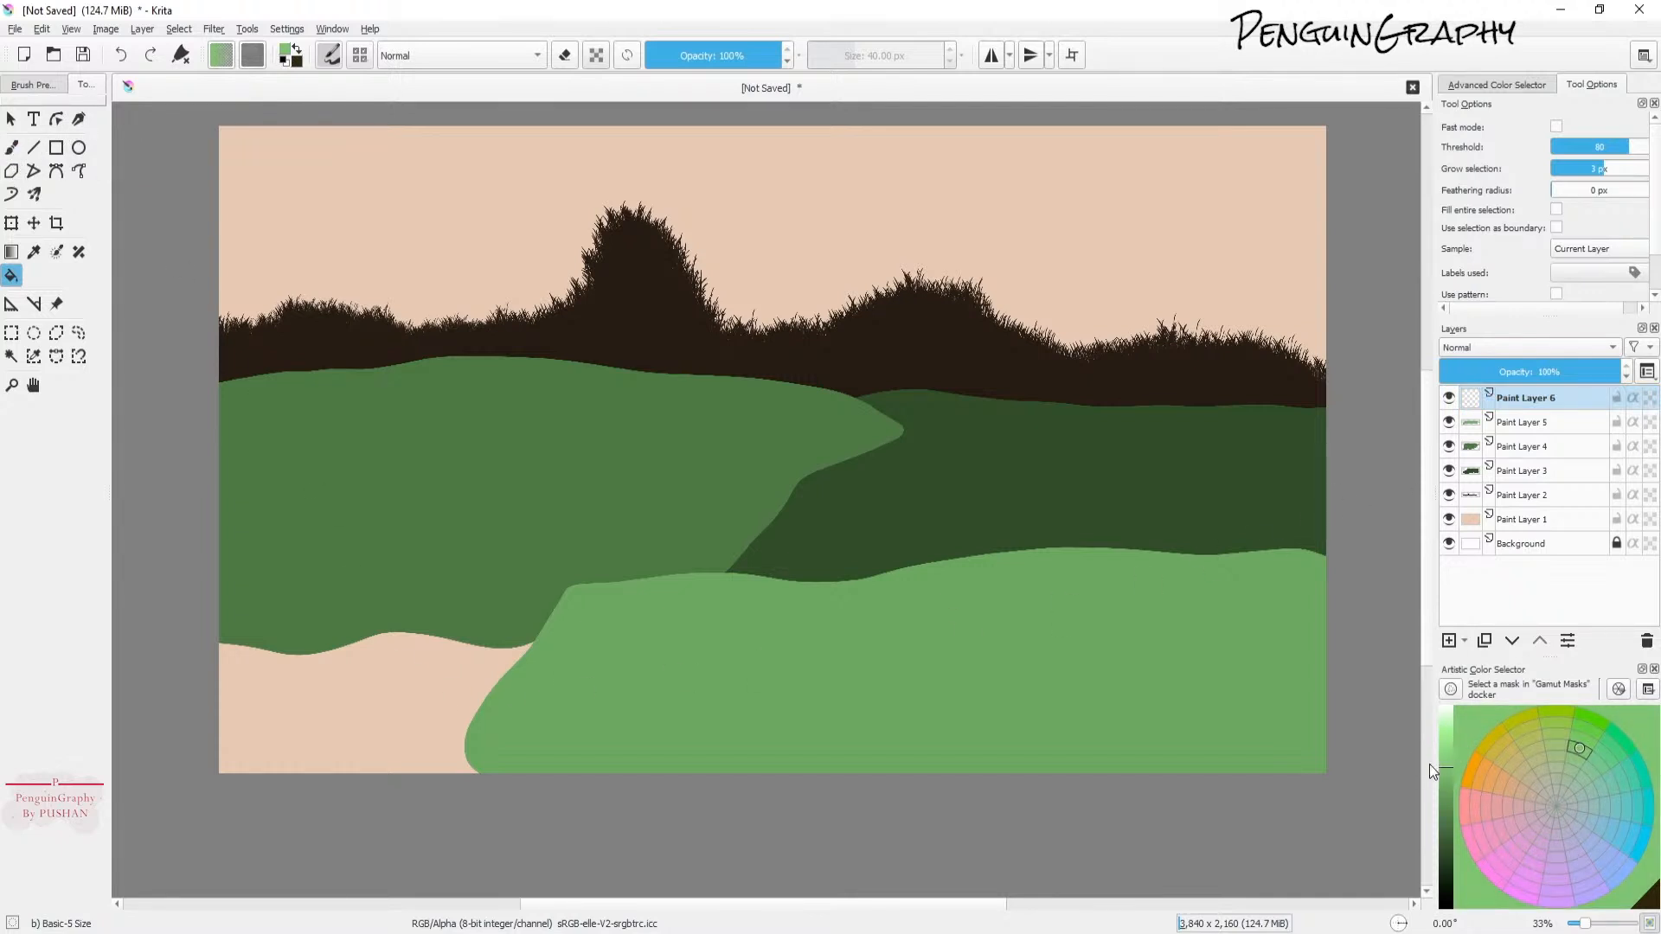
{"action": "left_click", "coordinate": [1449, 755]}
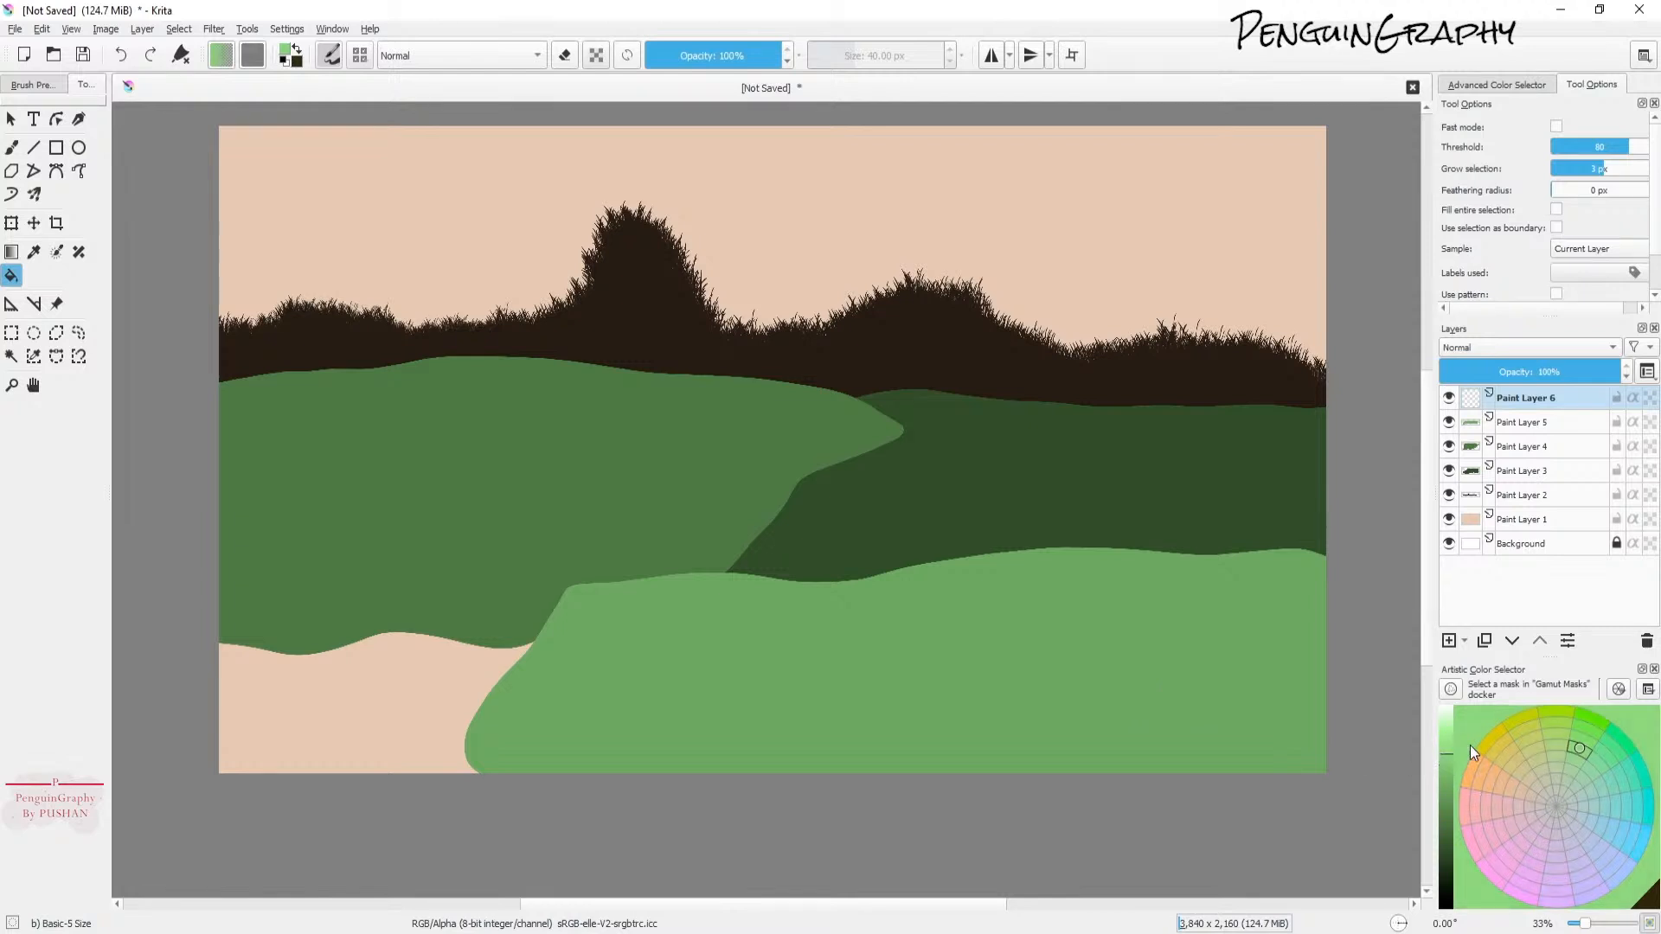
Step: Outline a pale green hill sweeping across the lower left foreground and fill it
{"action": "left_click", "coordinate": [11, 147]}
{"action": "mouse_move", "coordinate": [267, 549]}
{"action": "left_mouse_down"}
{"action": "mouse_move", "coordinate": [631, 586]}
{"action": "mouse_move", "coordinate": [943, 708]}
{"action": "mouse_move", "coordinate": [1146, 817]}
{"action": "left_mouse_up"}
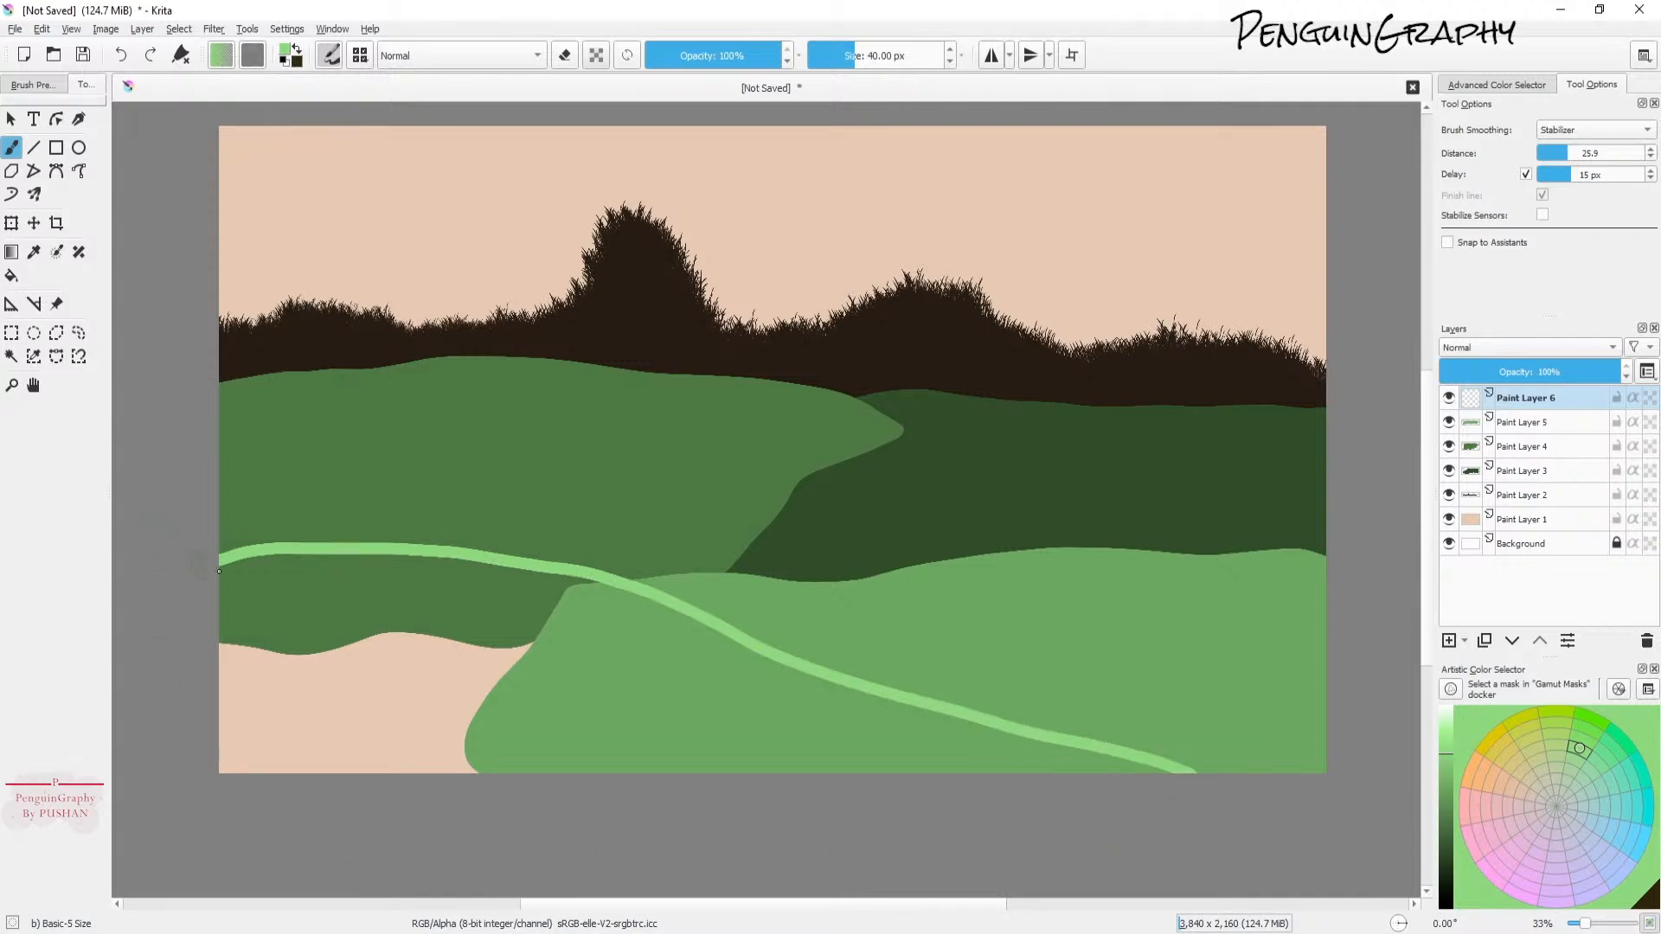
{"action": "left_click", "coordinate": [11, 275]}
{"action": "left_click", "coordinate": [441, 708]}
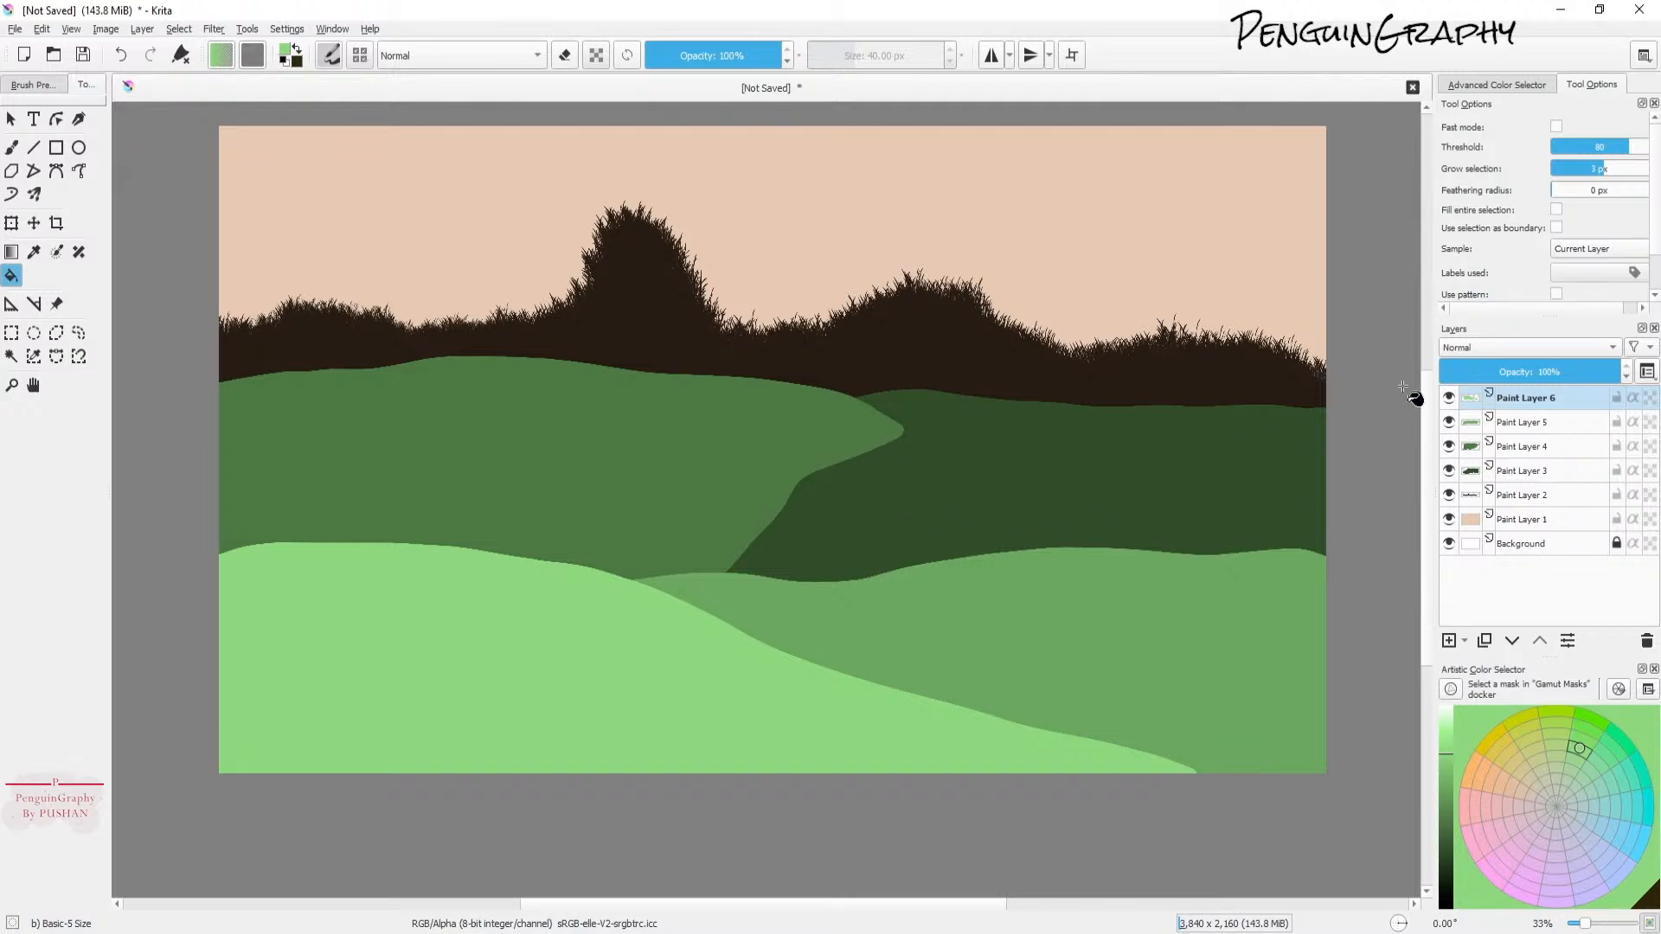
Step: On the middle hill layer, sample its green and extend the hill down to the right with a curved outline and fill
{"action": "left_click", "coordinate": [1533, 448]}
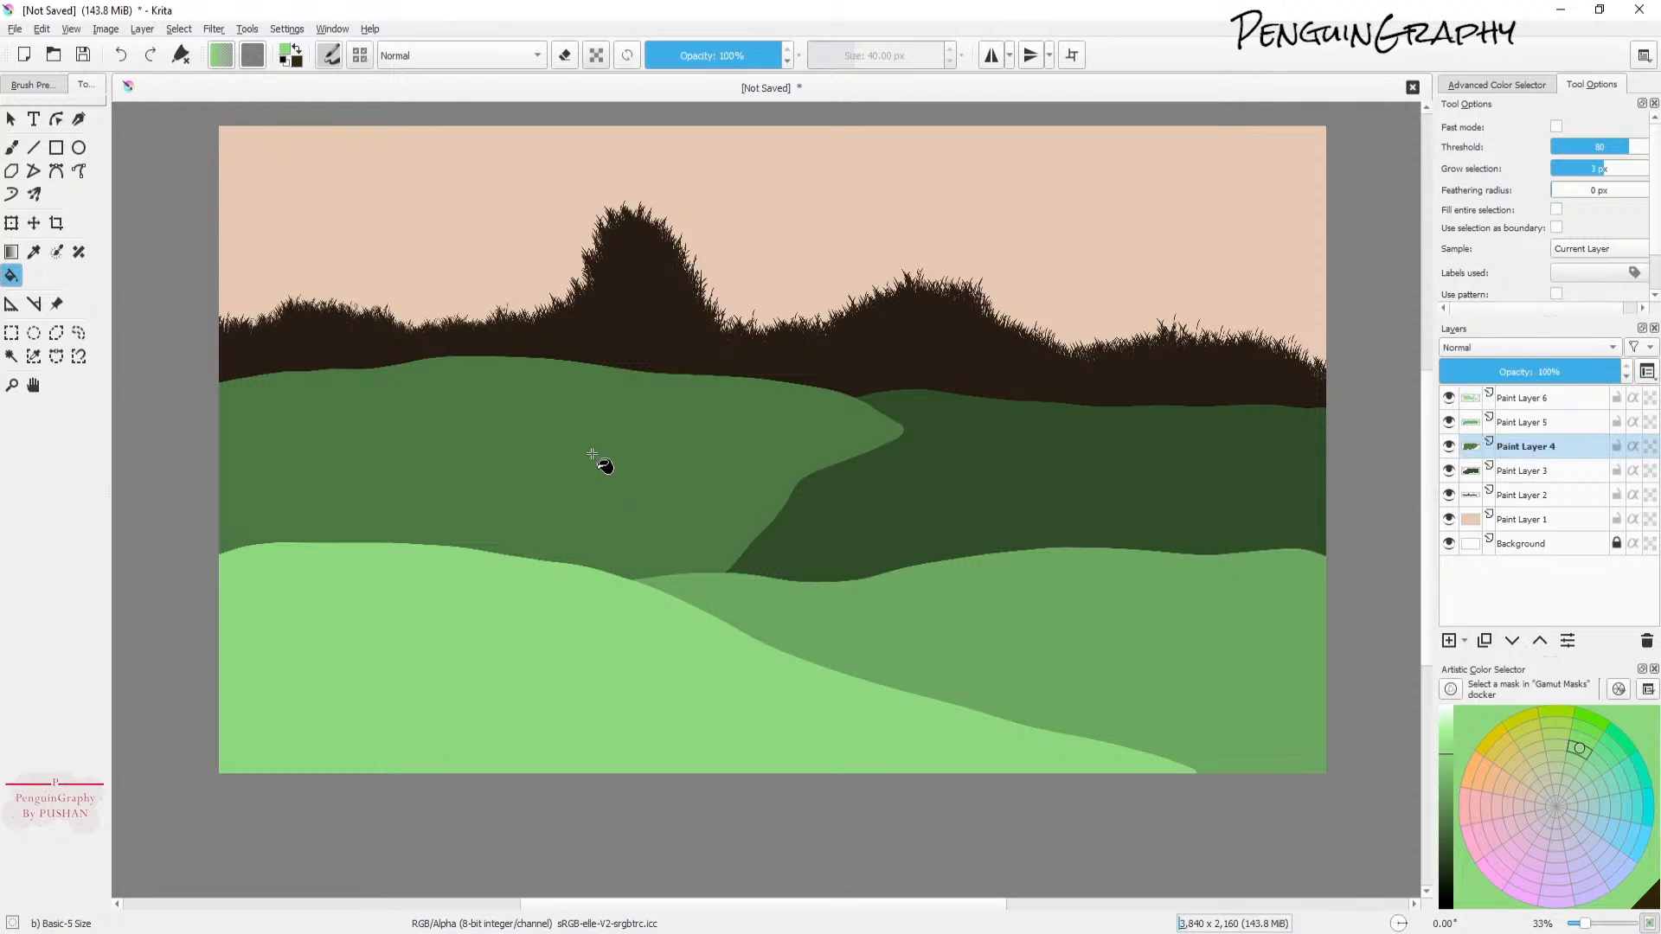
{"action": "key", "text": "ctrl"}
{"action": "left_click", "coordinate": [627, 475], "text": "ctrl"}
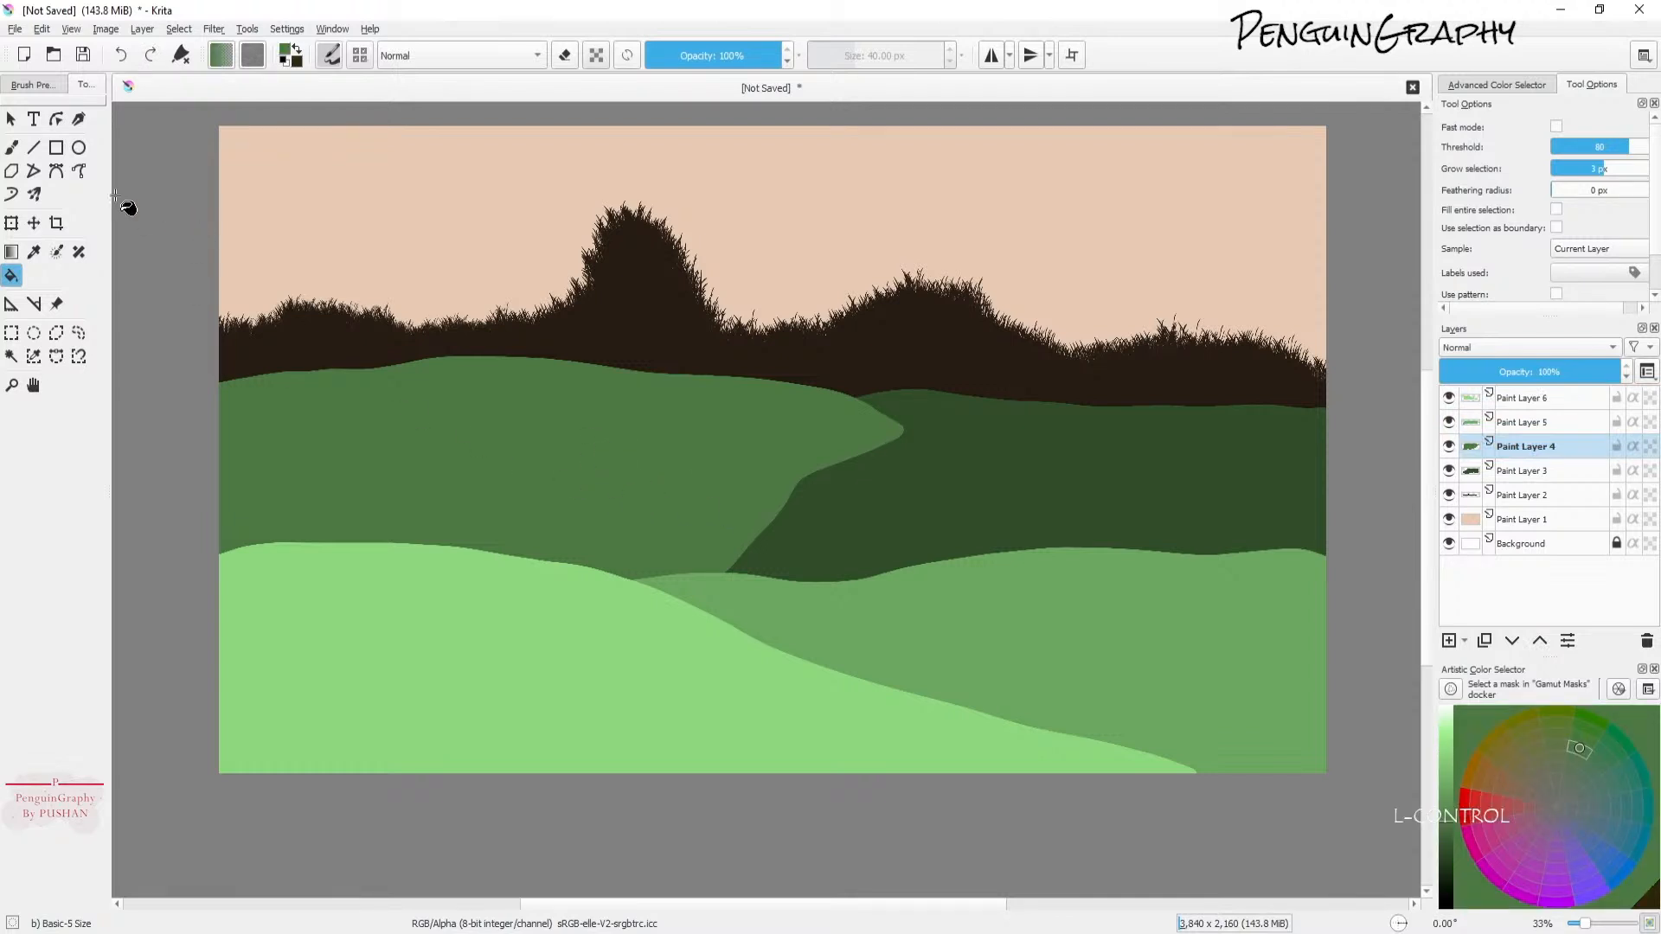
{"action": "left_click", "coordinate": [13, 150]}
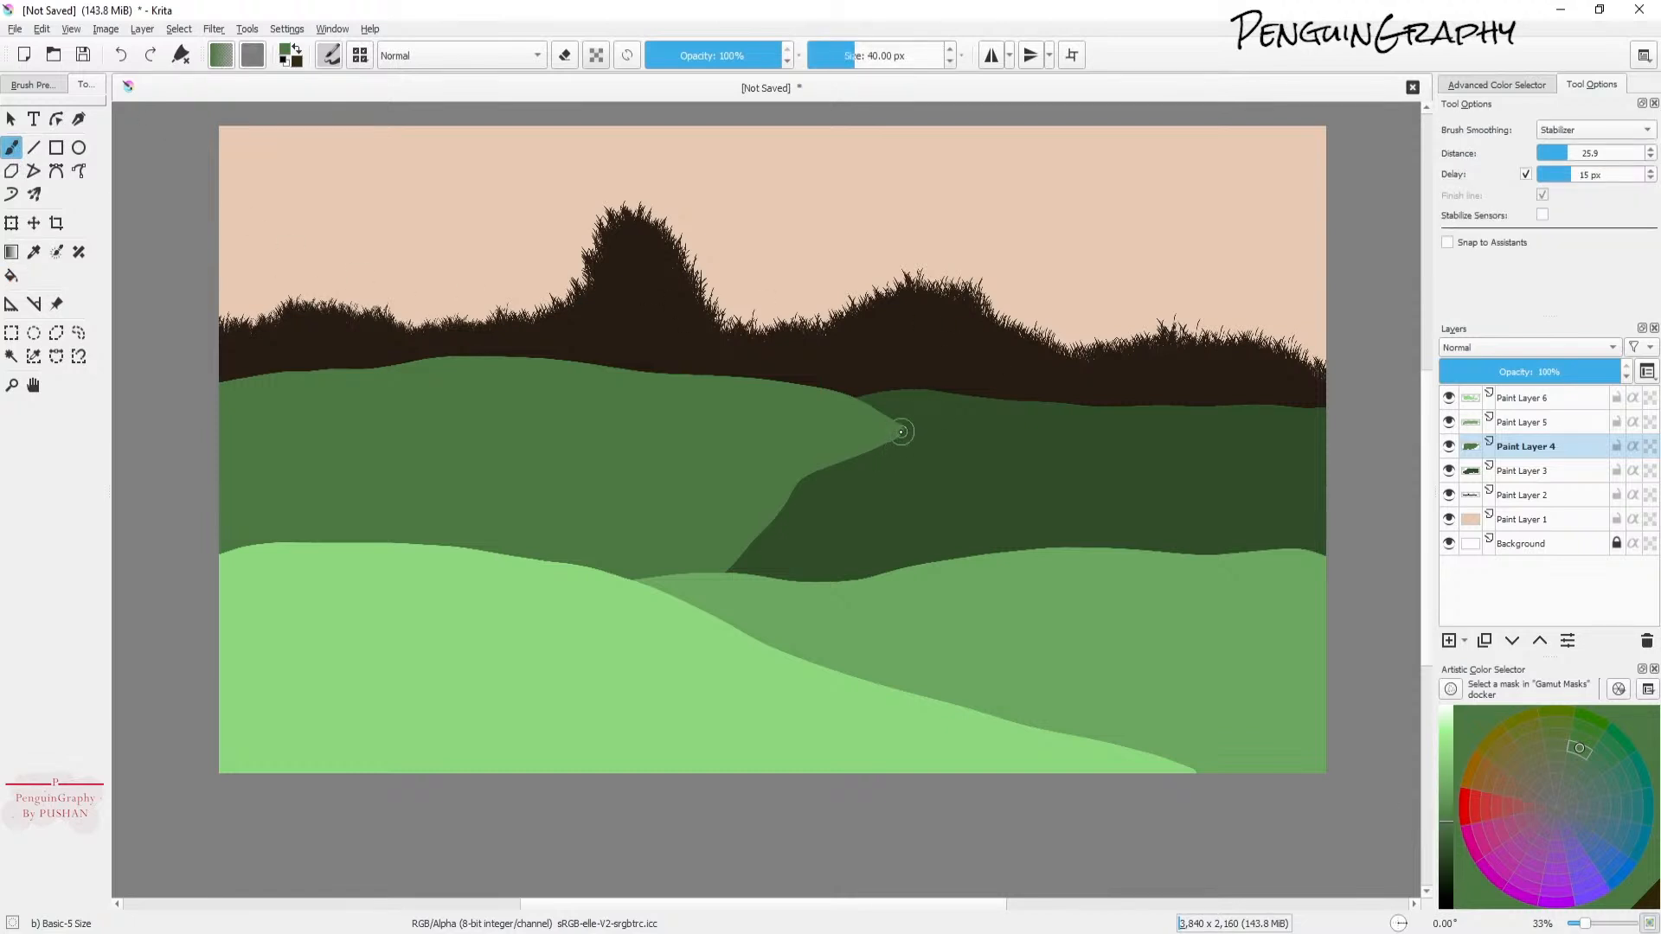
{"action": "mouse_move", "coordinate": [897, 433]}
{"action": "left_mouse_down"}
{"action": "mouse_move", "coordinate": [993, 509]}
{"action": "mouse_move", "coordinate": [1012, 548]}
{"action": "left_mouse_up"}
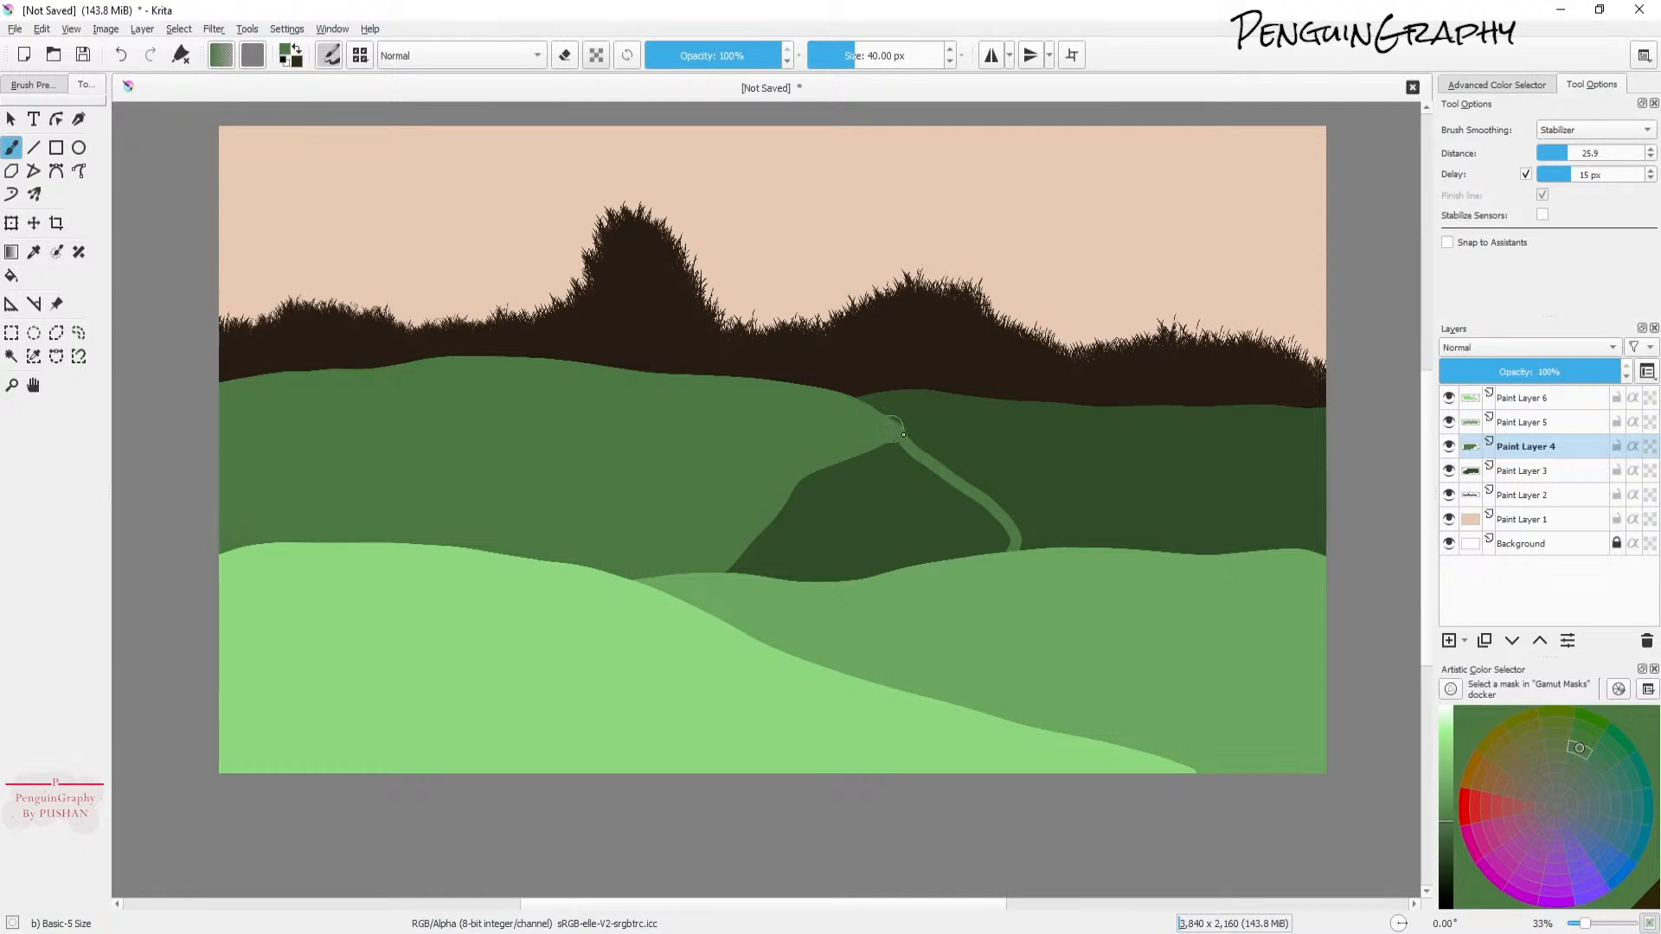
{"action": "left_click_drag", "start_coordinate": [910, 438], "coordinate": [1045, 546]}
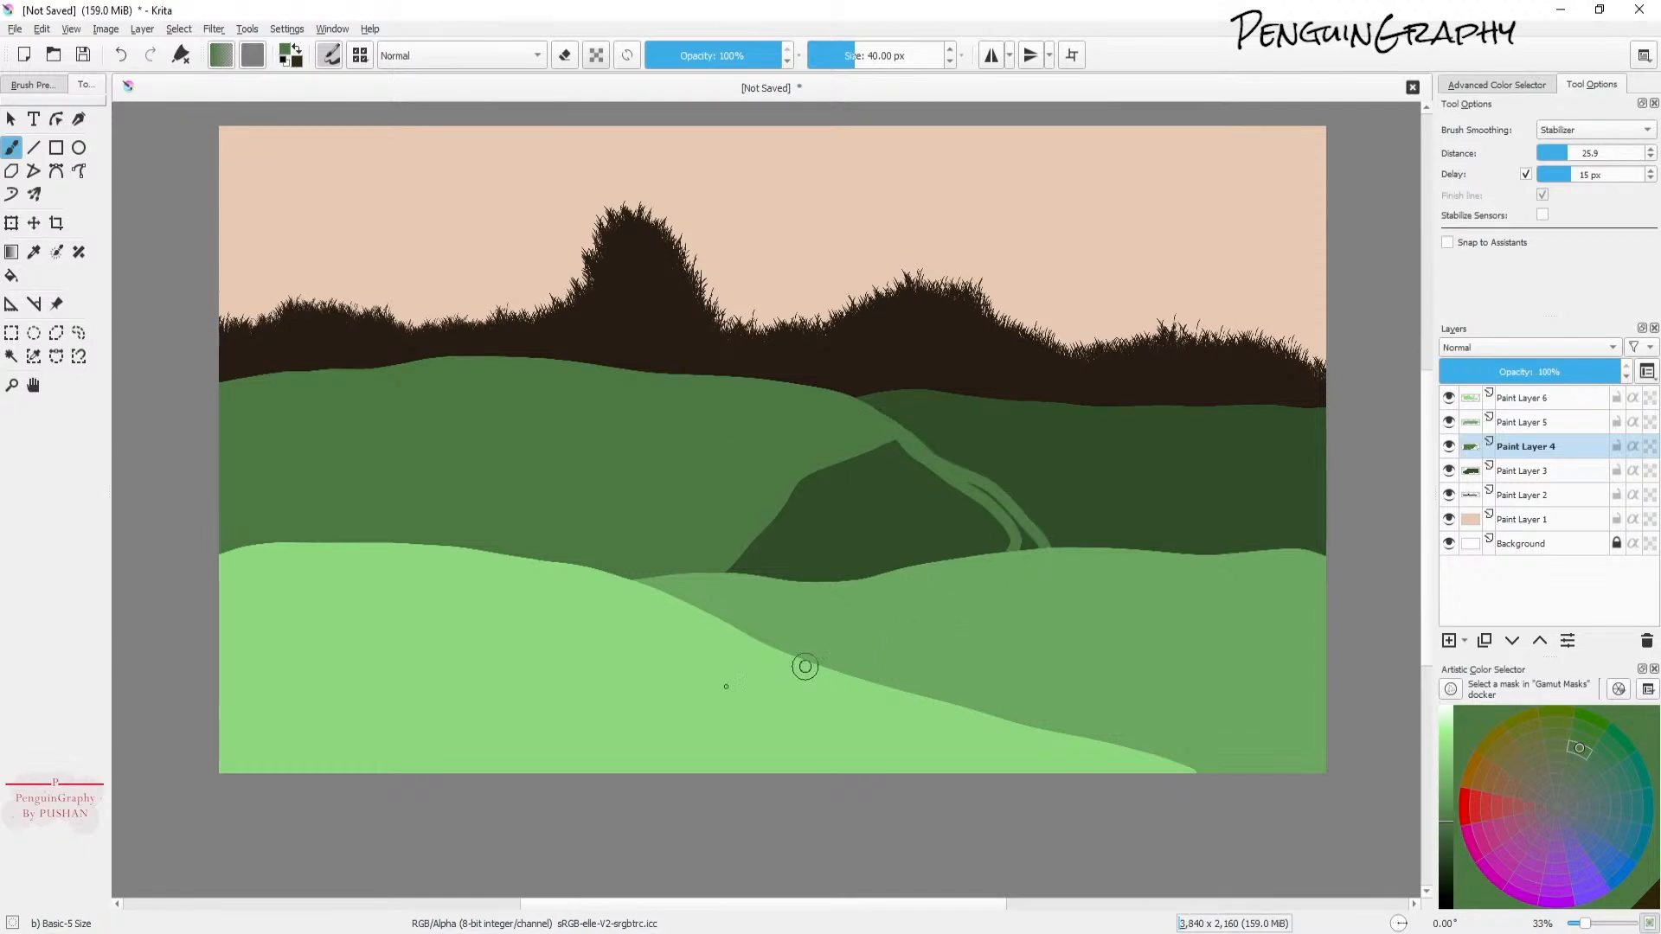
{"action": "left_click_drag", "start_coordinate": [914, 442], "coordinate": [937, 473]}
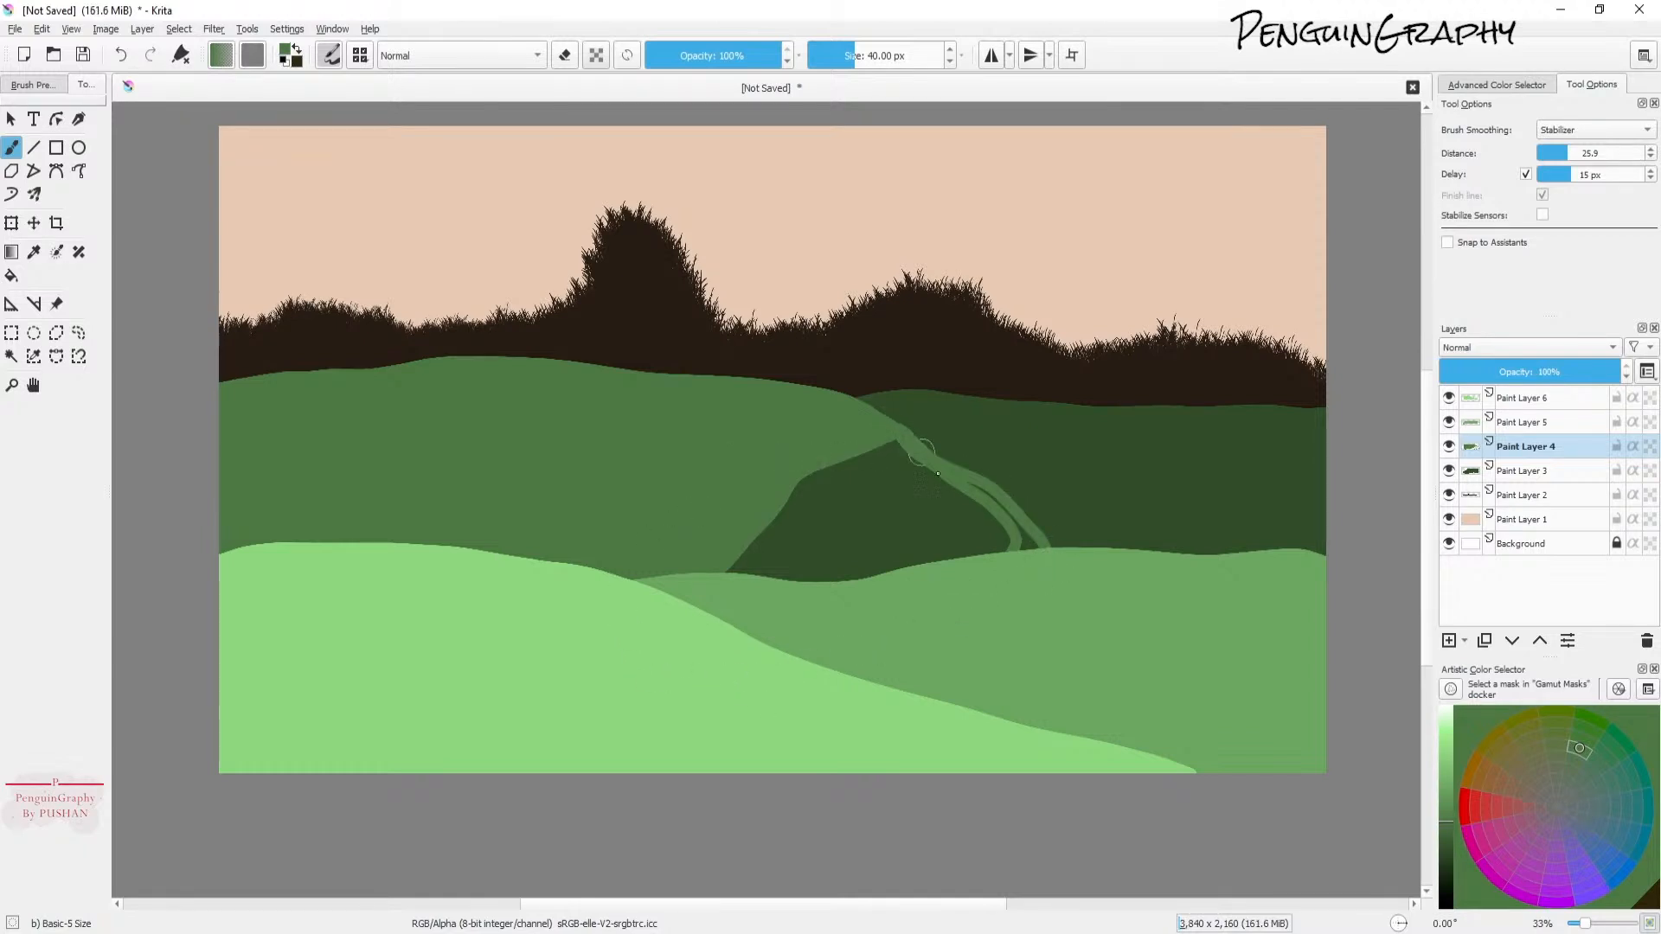
{"action": "left_click", "coordinate": [11, 275]}
{"action": "left_click", "coordinate": [878, 549]}
{"action": "left_click", "coordinate": [1033, 545]}
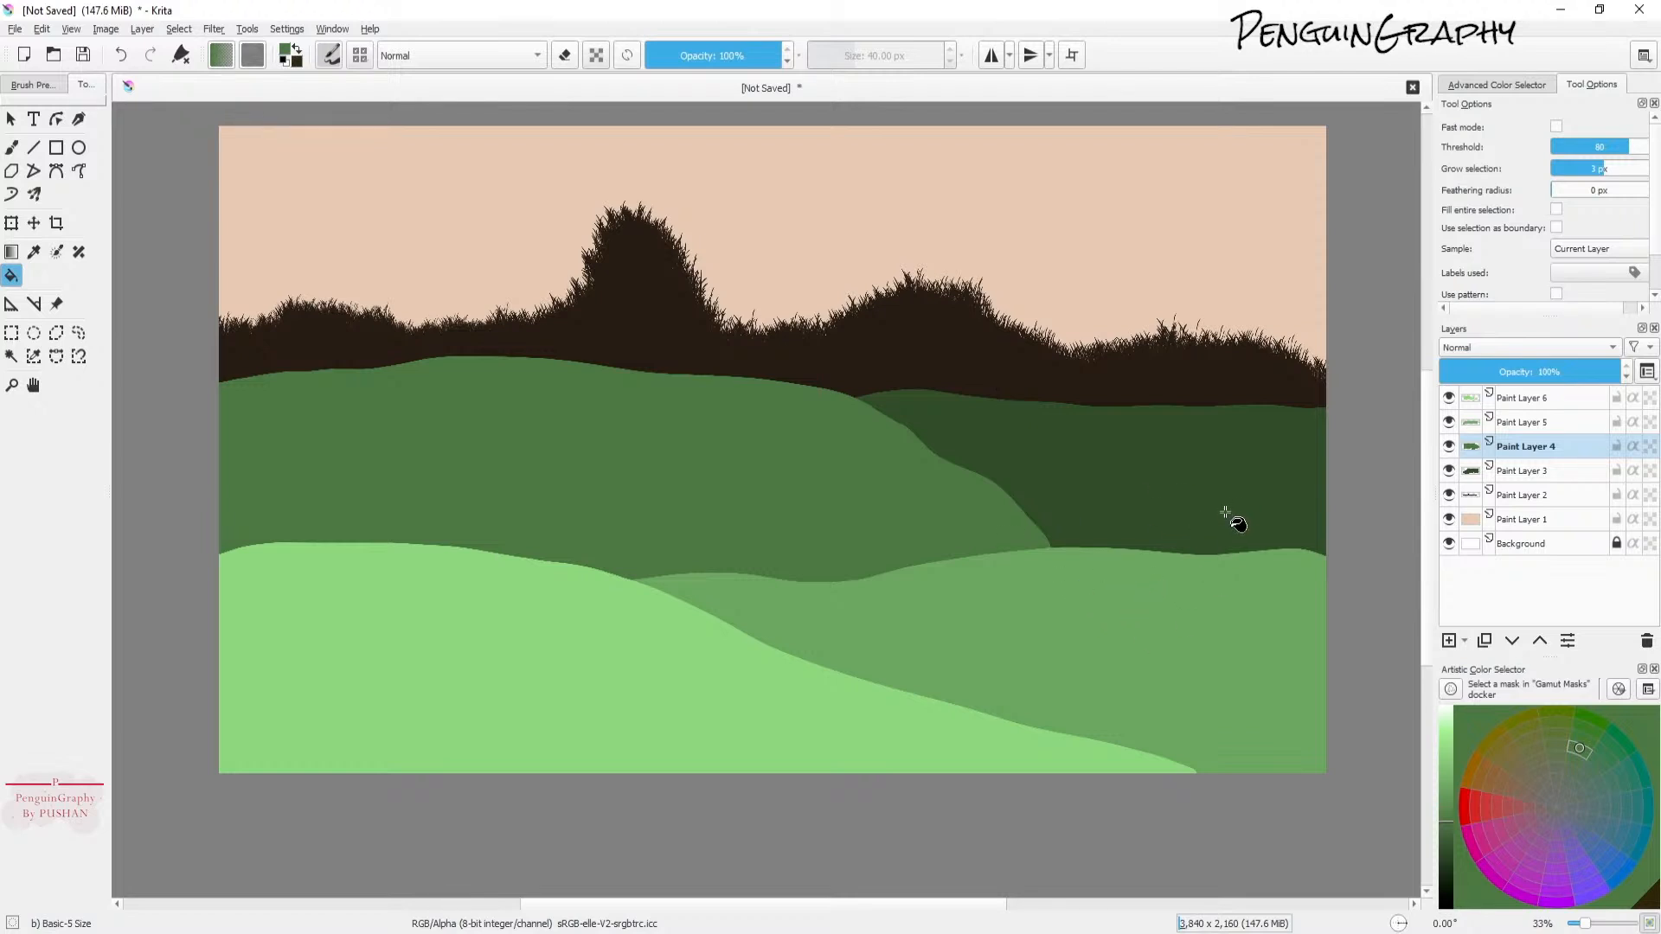
Step: Add a new paint layer on top and select the Essential Details Burst1 brush
{"action": "left_click", "coordinate": [1481, 399]}
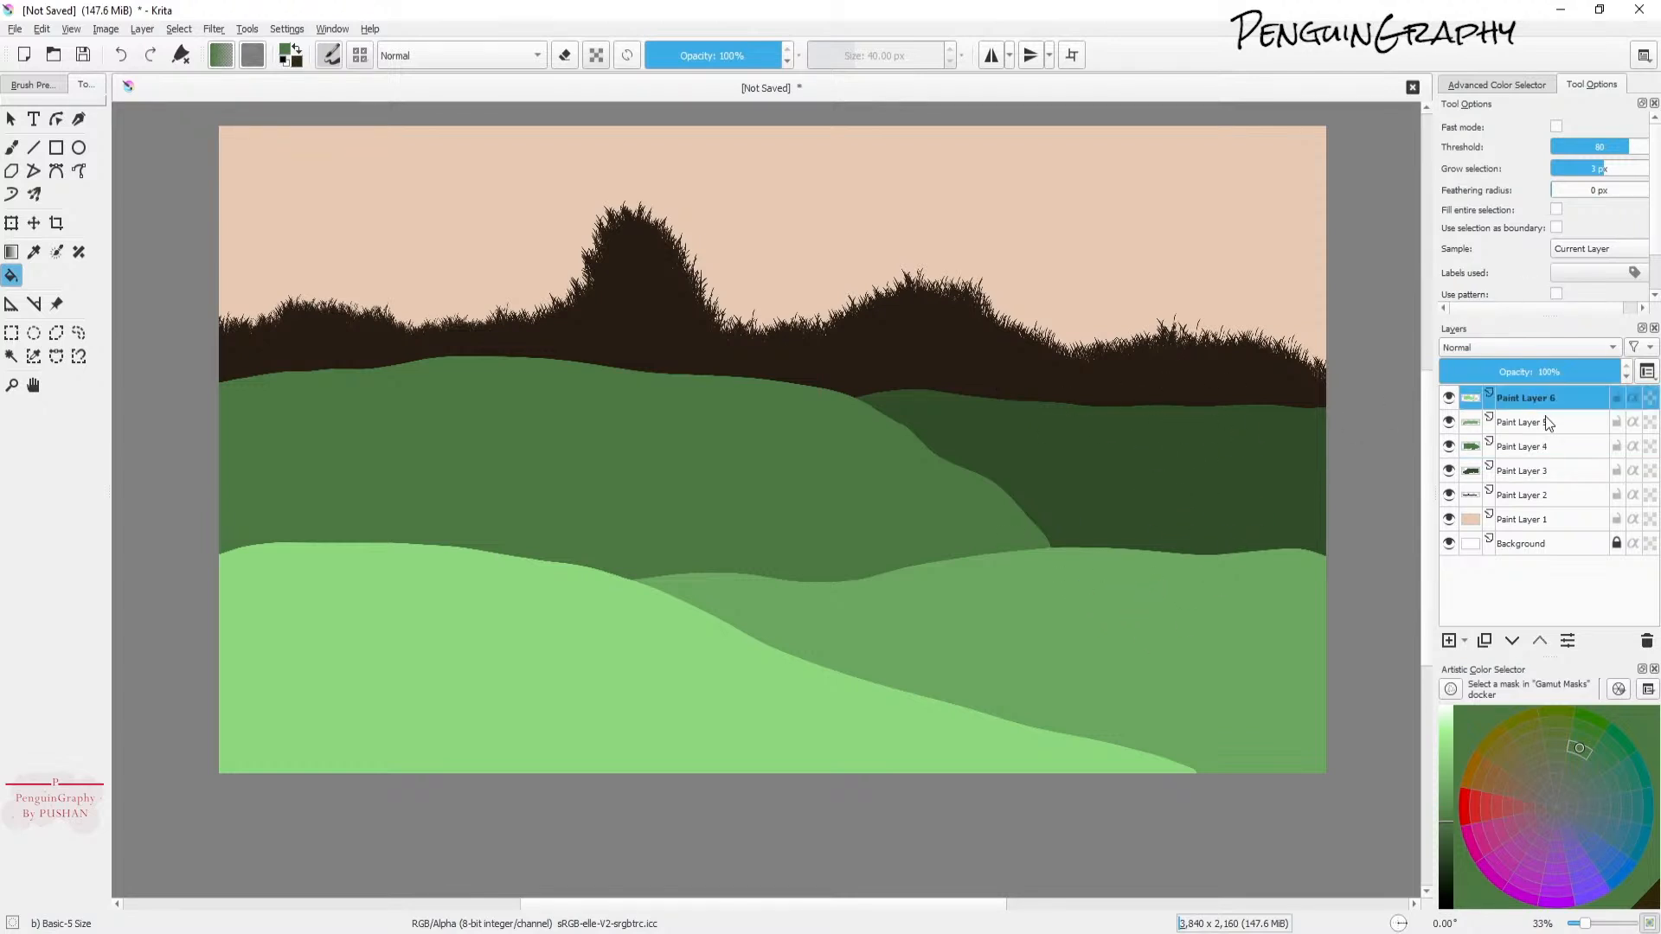
{"action": "left_click", "coordinate": [1450, 641]}
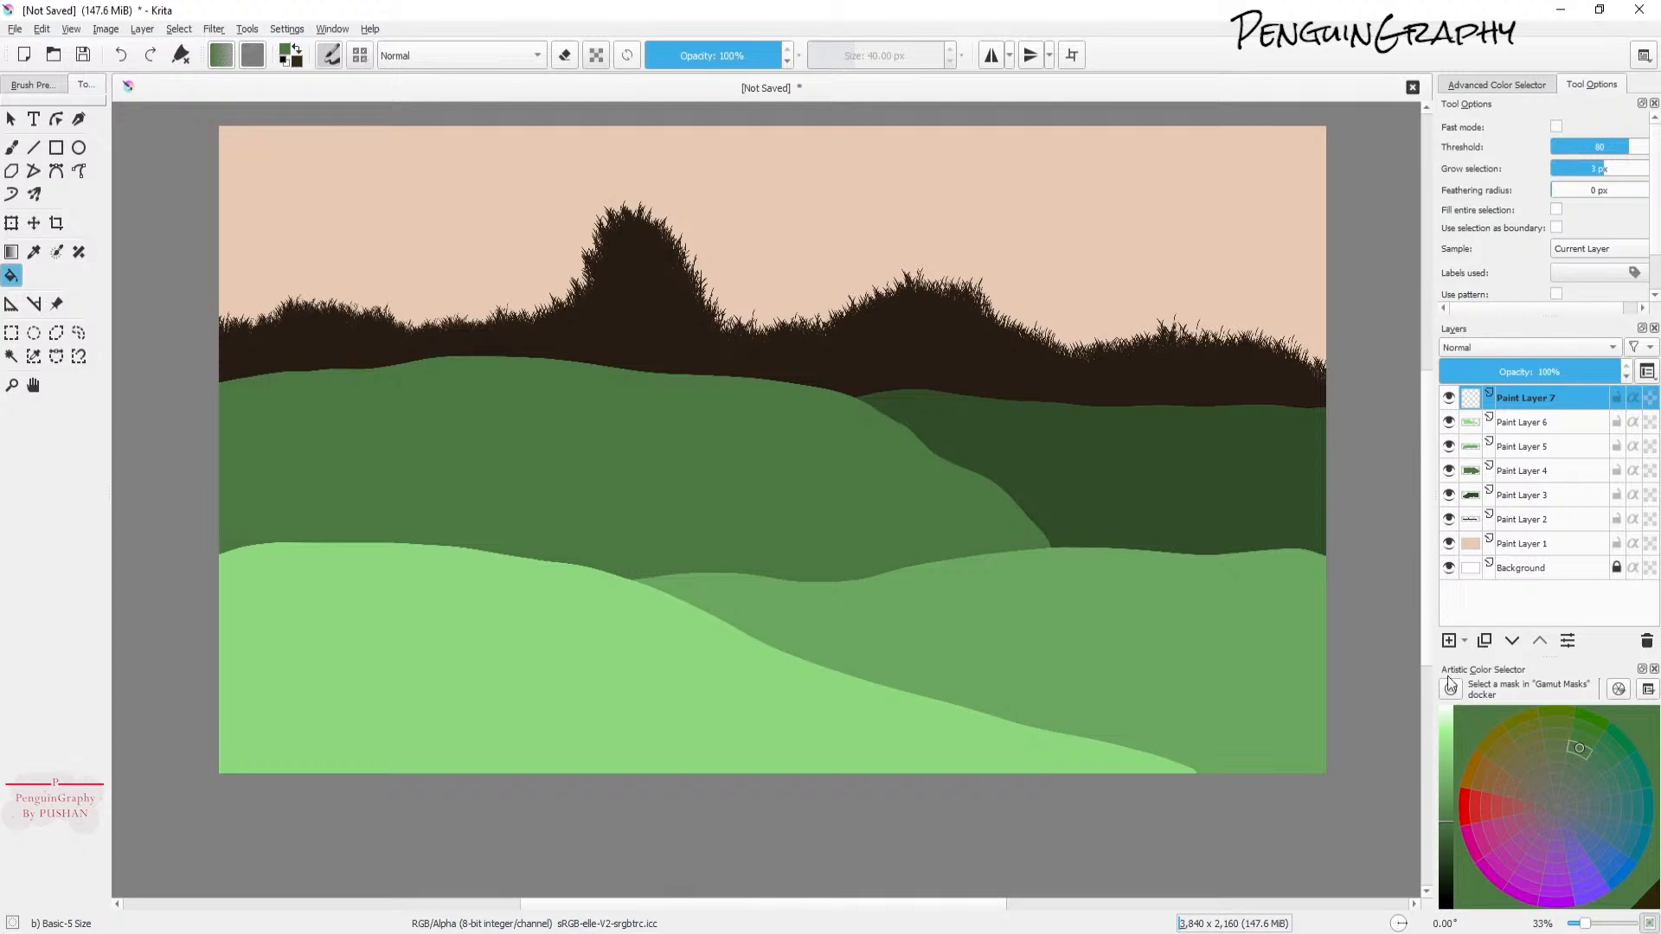
{"action": "key", "text": "b"}
{"action": "left_click", "coordinate": [338, 57]}
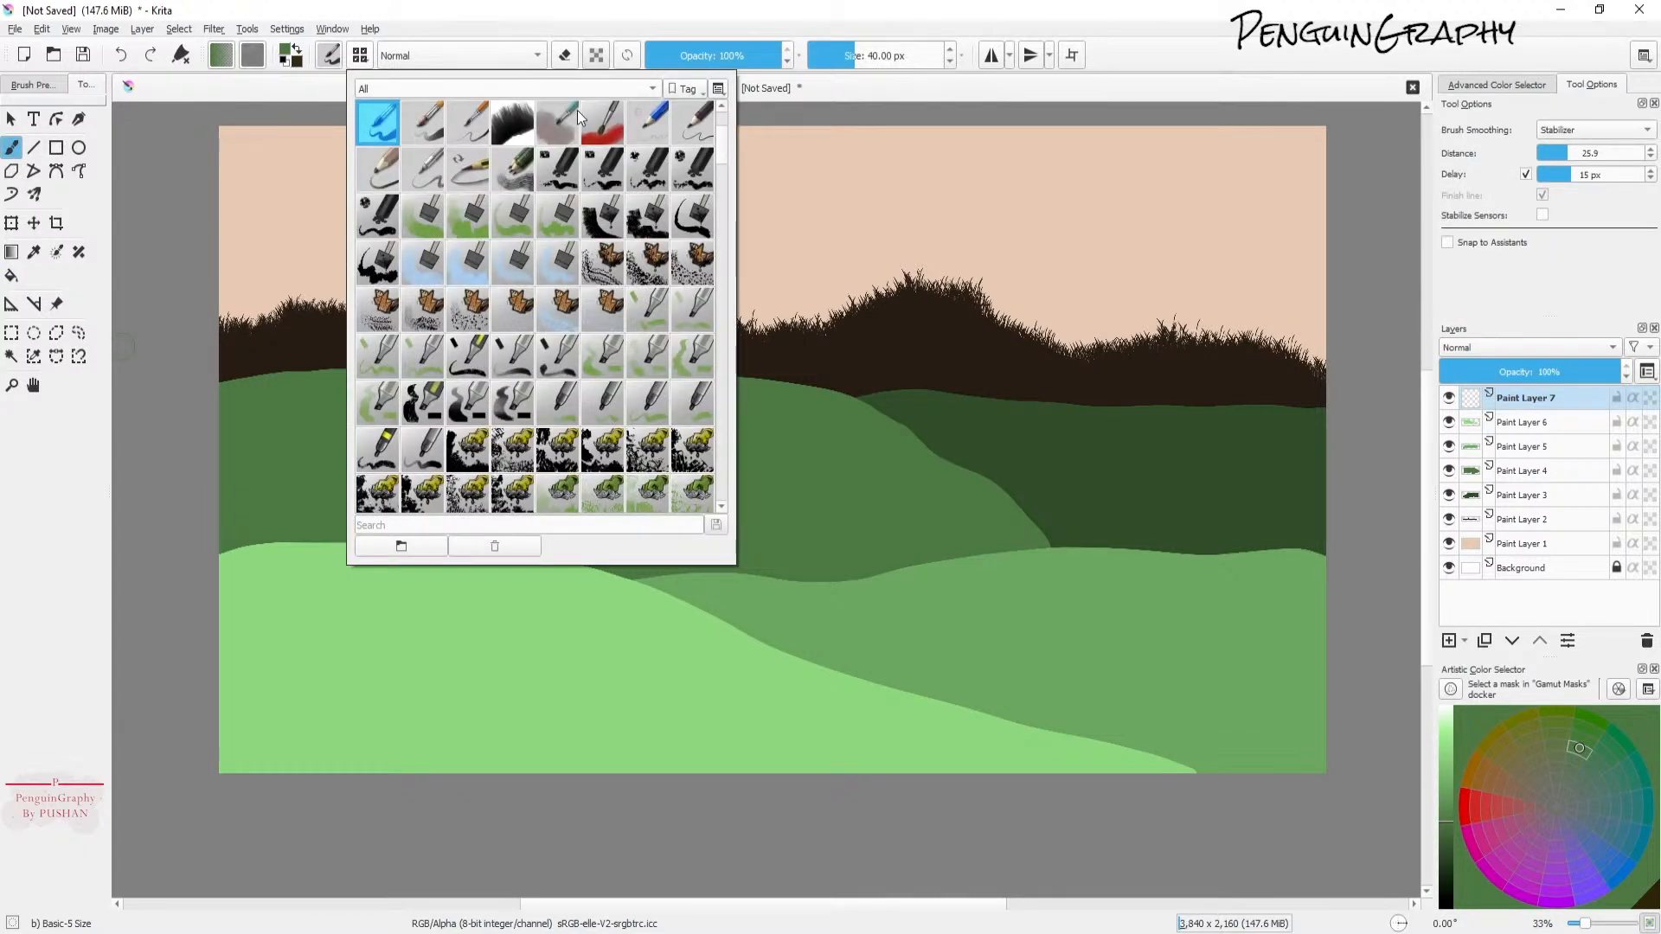
{"action": "mouse_move", "coordinate": [719, 150]}
{"action": "left_mouse_down"}
{"action": "mouse_move", "coordinate": [734, 247]}
{"action": "mouse_move", "coordinate": [733, 231]}
{"action": "left_mouse_up"}
{"action": "left_click", "coordinate": [512, 264]}
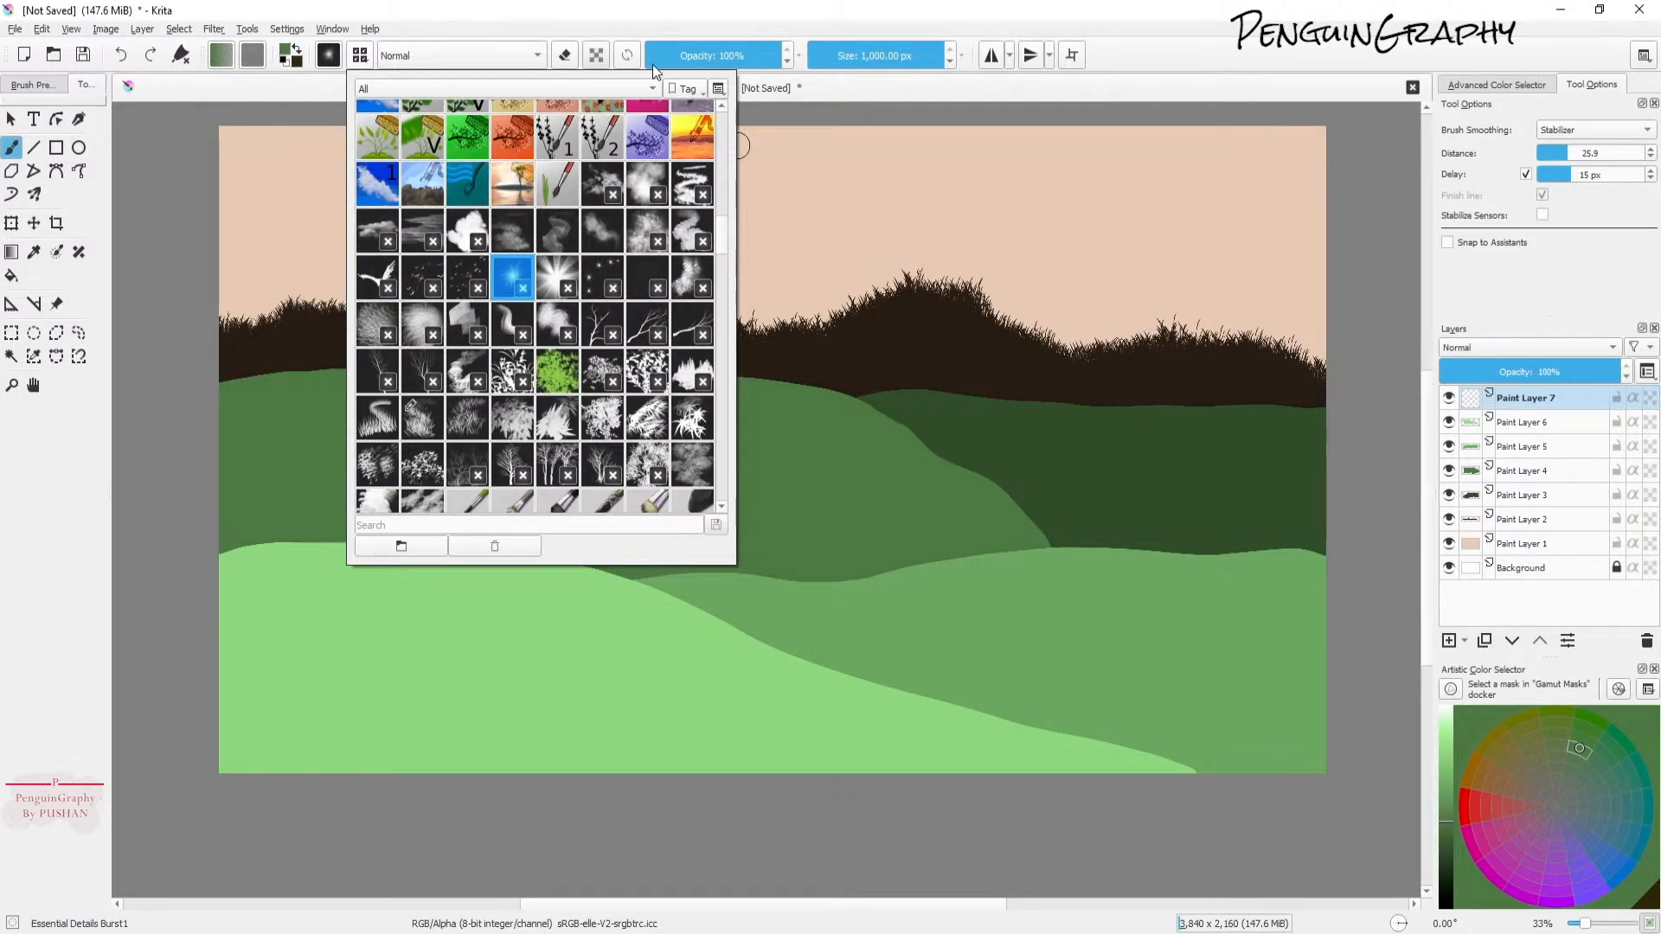
{"action": "left_click", "coordinate": [648, 17]}
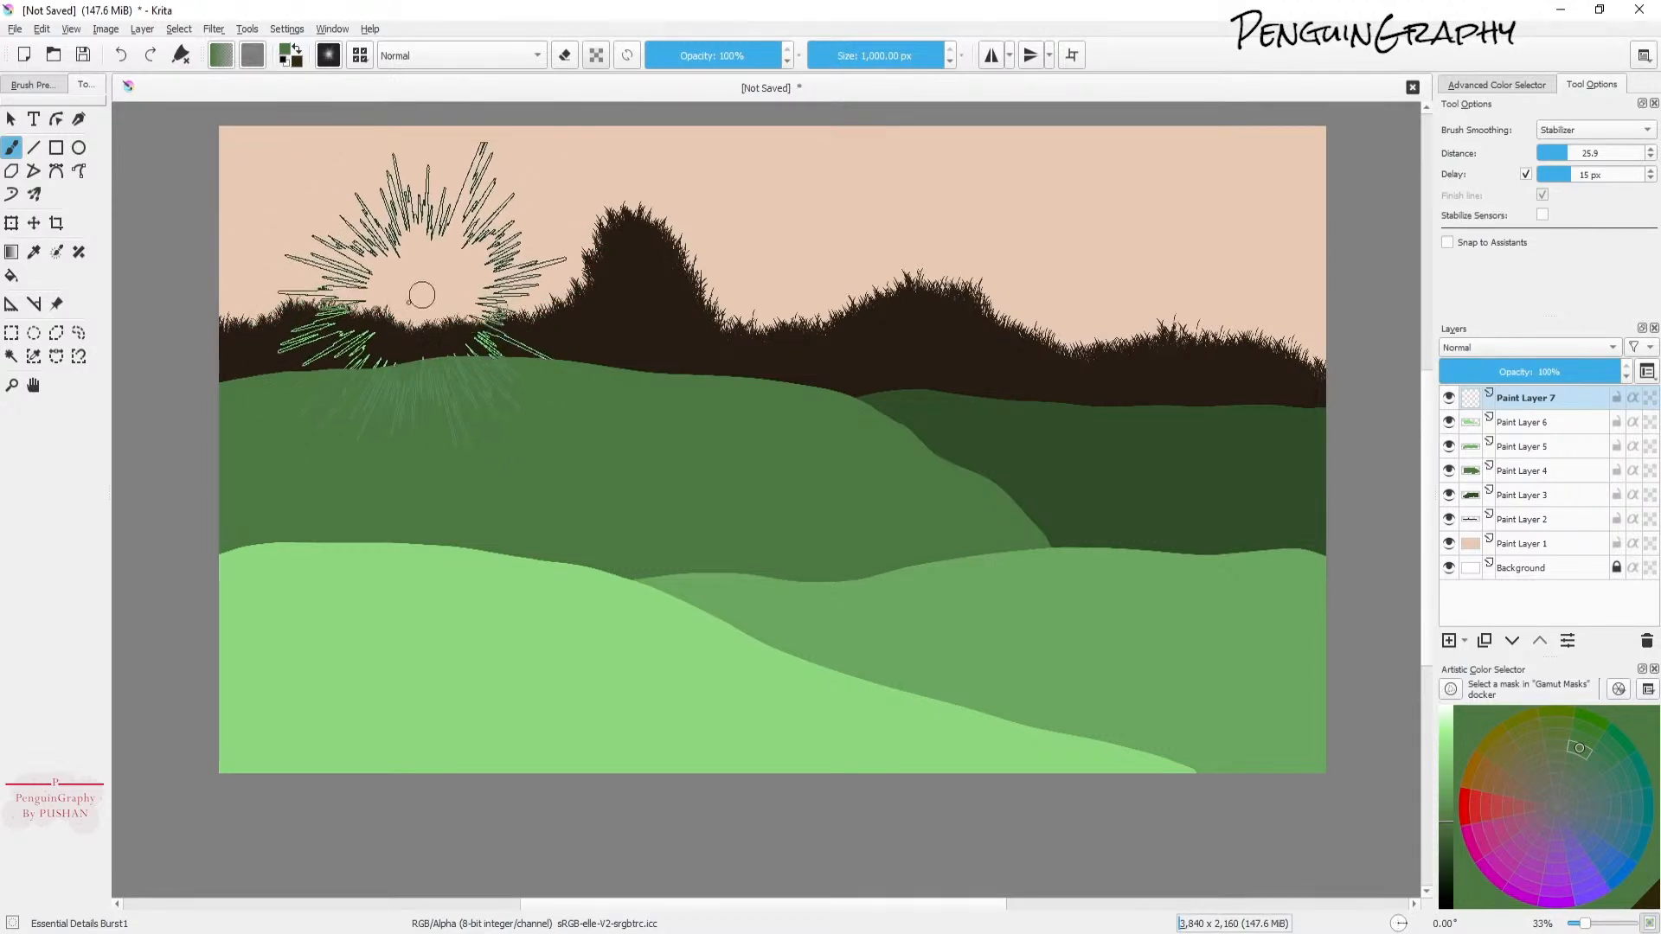
Step: Examine the brush editor's Brush Tip settings and browse the brush presets
{"action": "left_click", "coordinate": [358, 57]}
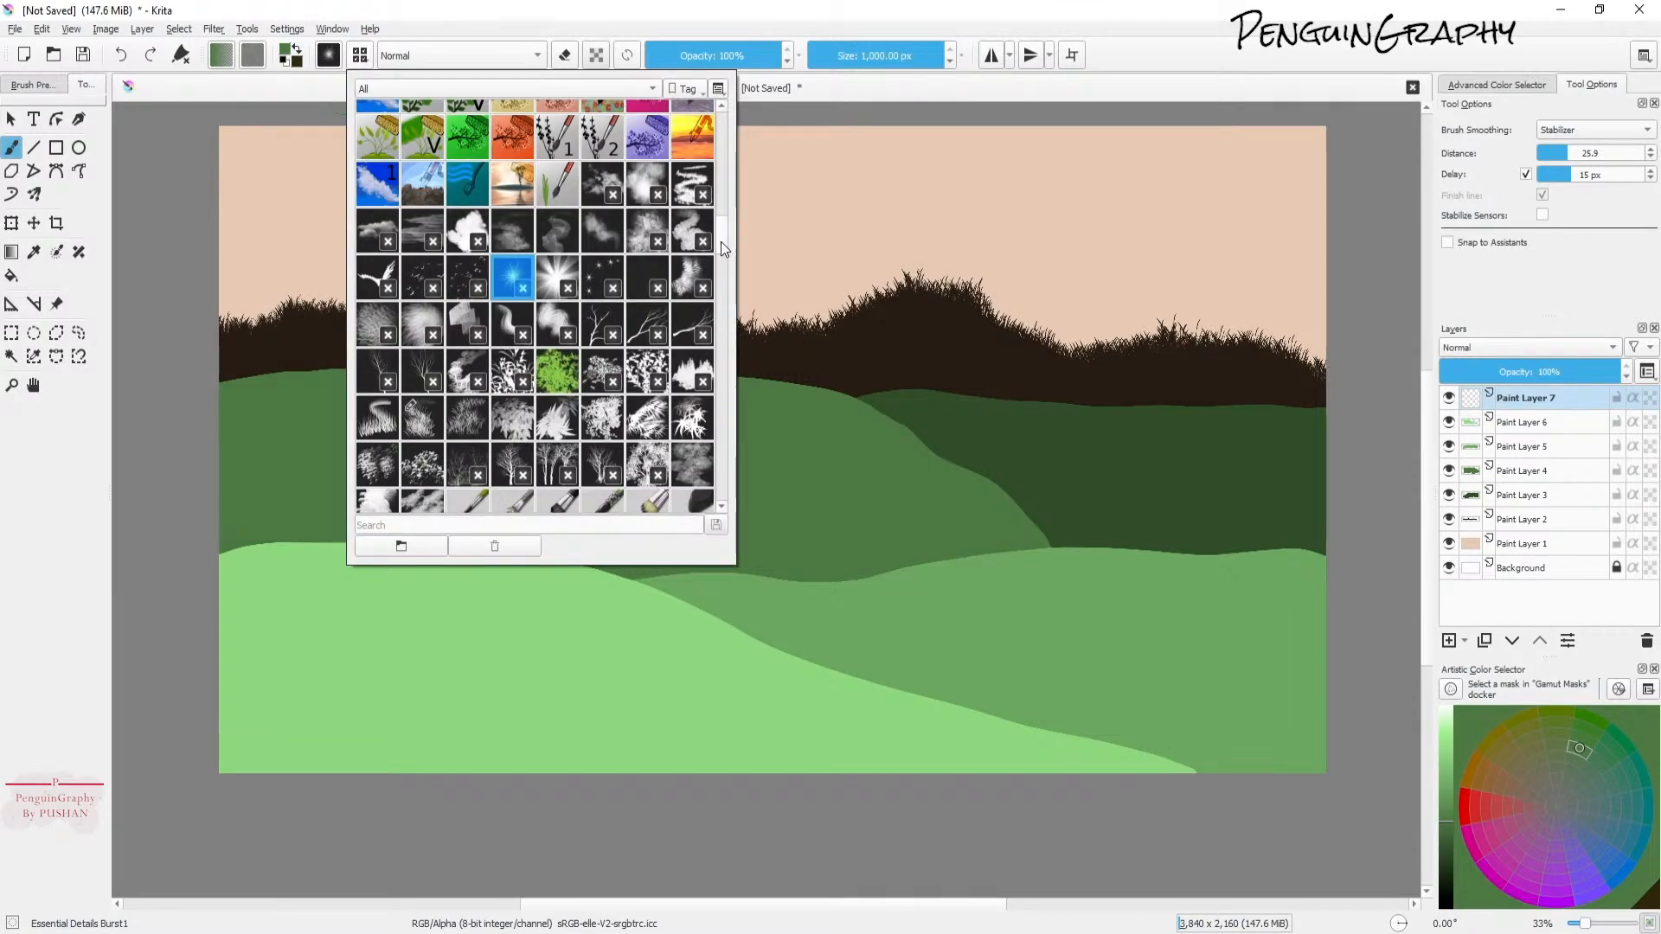
{"action": "left_click", "coordinate": [328, 56]}
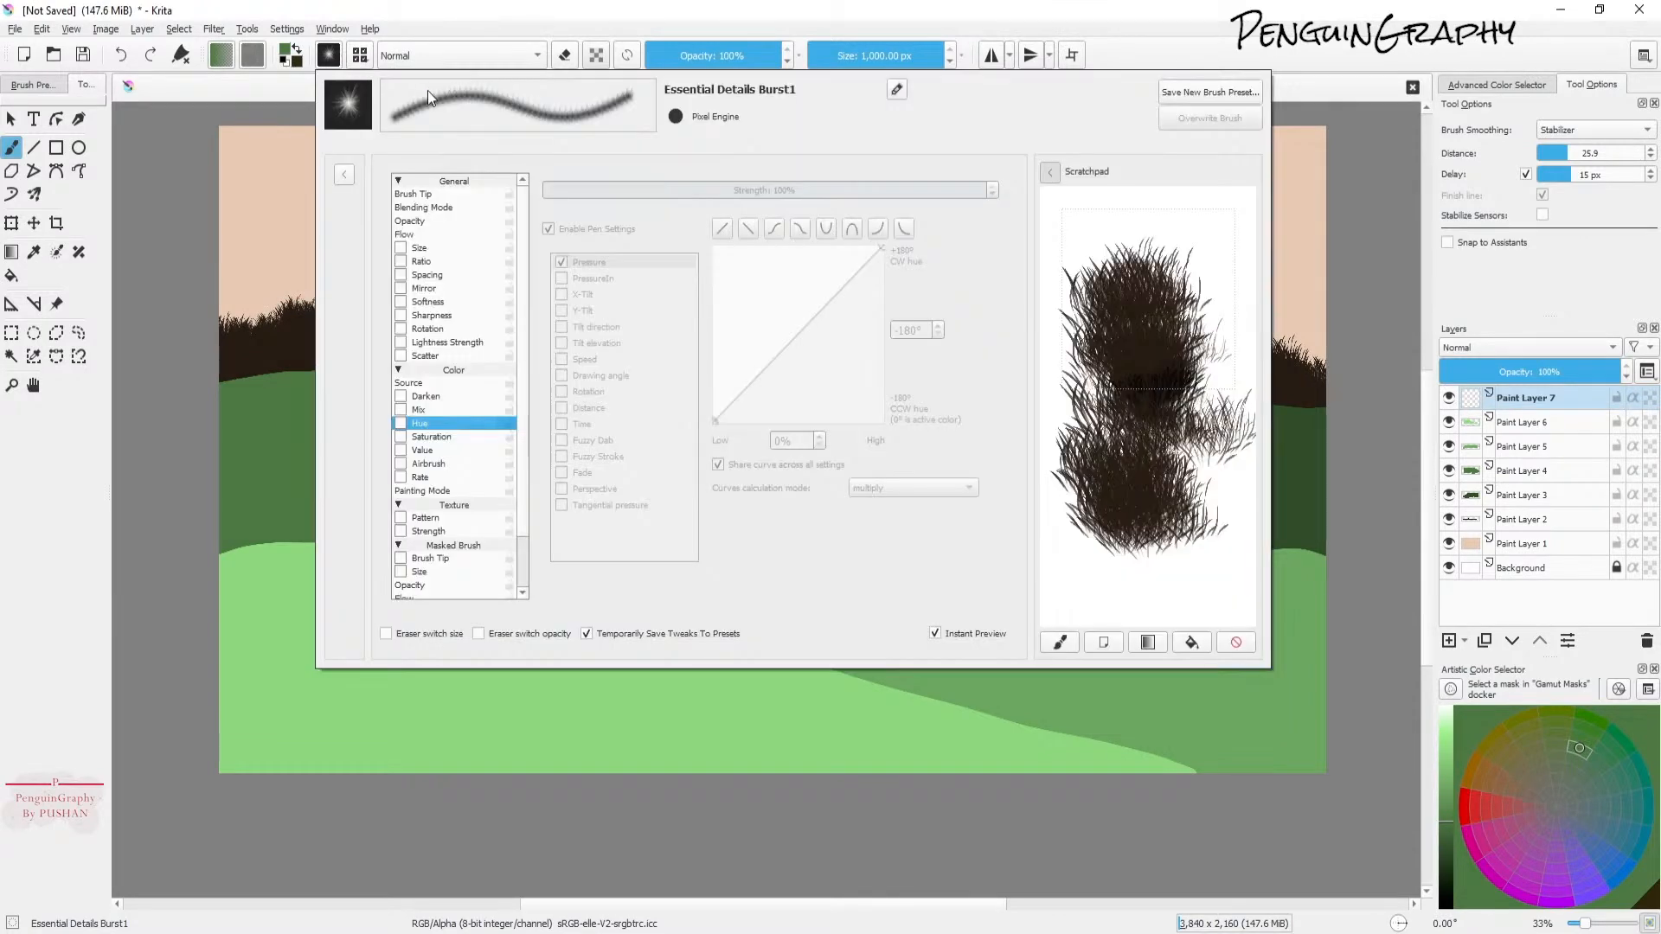
{"action": "left_click", "coordinate": [441, 194]}
{"action": "mouse_move", "coordinate": [761, 327]}
{"action": "left_mouse_down"}
{"action": "mouse_move", "coordinate": [765, 460]}
{"action": "mouse_move", "coordinate": [786, 280]}
{"action": "mouse_move", "coordinate": [777, 259]}
{"action": "mouse_move", "coordinate": [724, 421]}
{"action": "mouse_move", "coordinate": [721, 139]}
{"action": "mouse_move", "coordinate": [709, 485]}
{"action": "mouse_move", "coordinate": [733, 134]}
{"action": "left_mouse_up"}
{"action": "left_click", "coordinate": [359, 56]}
{"action": "left_click", "coordinate": [359, 56]}
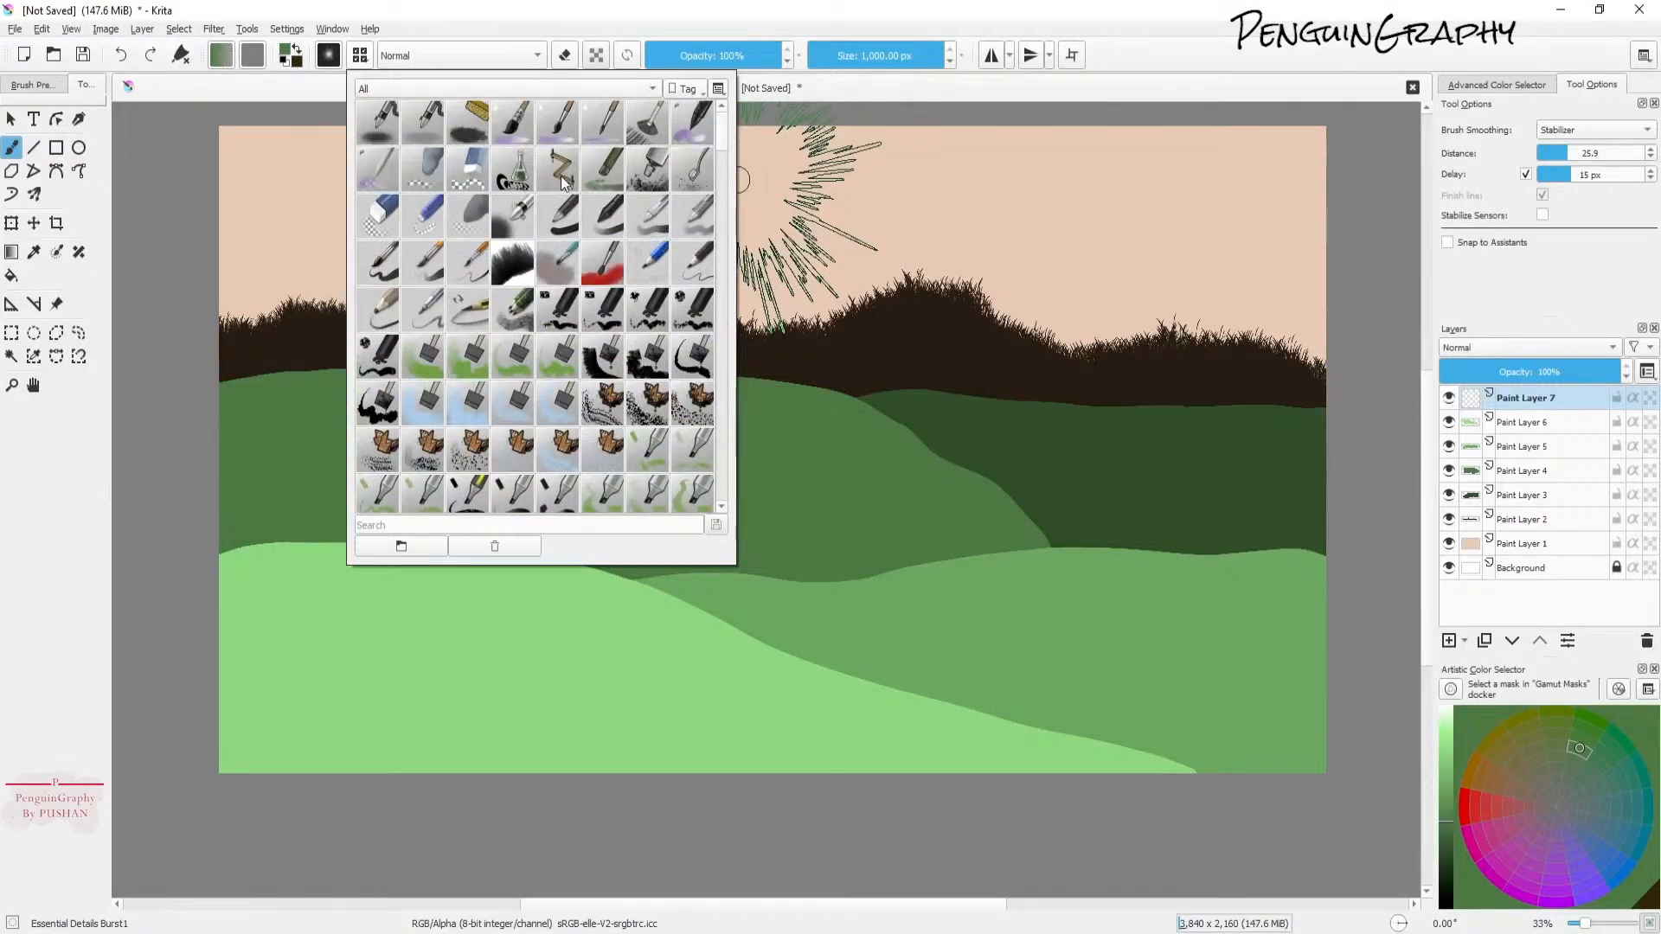
{"action": "mouse_move", "coordinate": [722, 143]}
{"action": "left_mouse_down"}
{"action": "mouse_move", "coordinate": [718, 237]}
{"action": "mouse_move", "coordinate": [728, 206]}
{"action": "left_mouse_up"}
{"action": "mouse_move", "coordinate": [716, 169]}
{"action": "left_mouse_down"}
{"action": "mouse_move", "coordinate": [729, 144]}
{"action": "mouse_move", "coordinate": [734, 481]}
{"action": "mouse_move", "coordinate": [735, 156]}
{"action": "mouse_move", "coordinate": [656, 29]}
{"action": "left_mouse_up"}
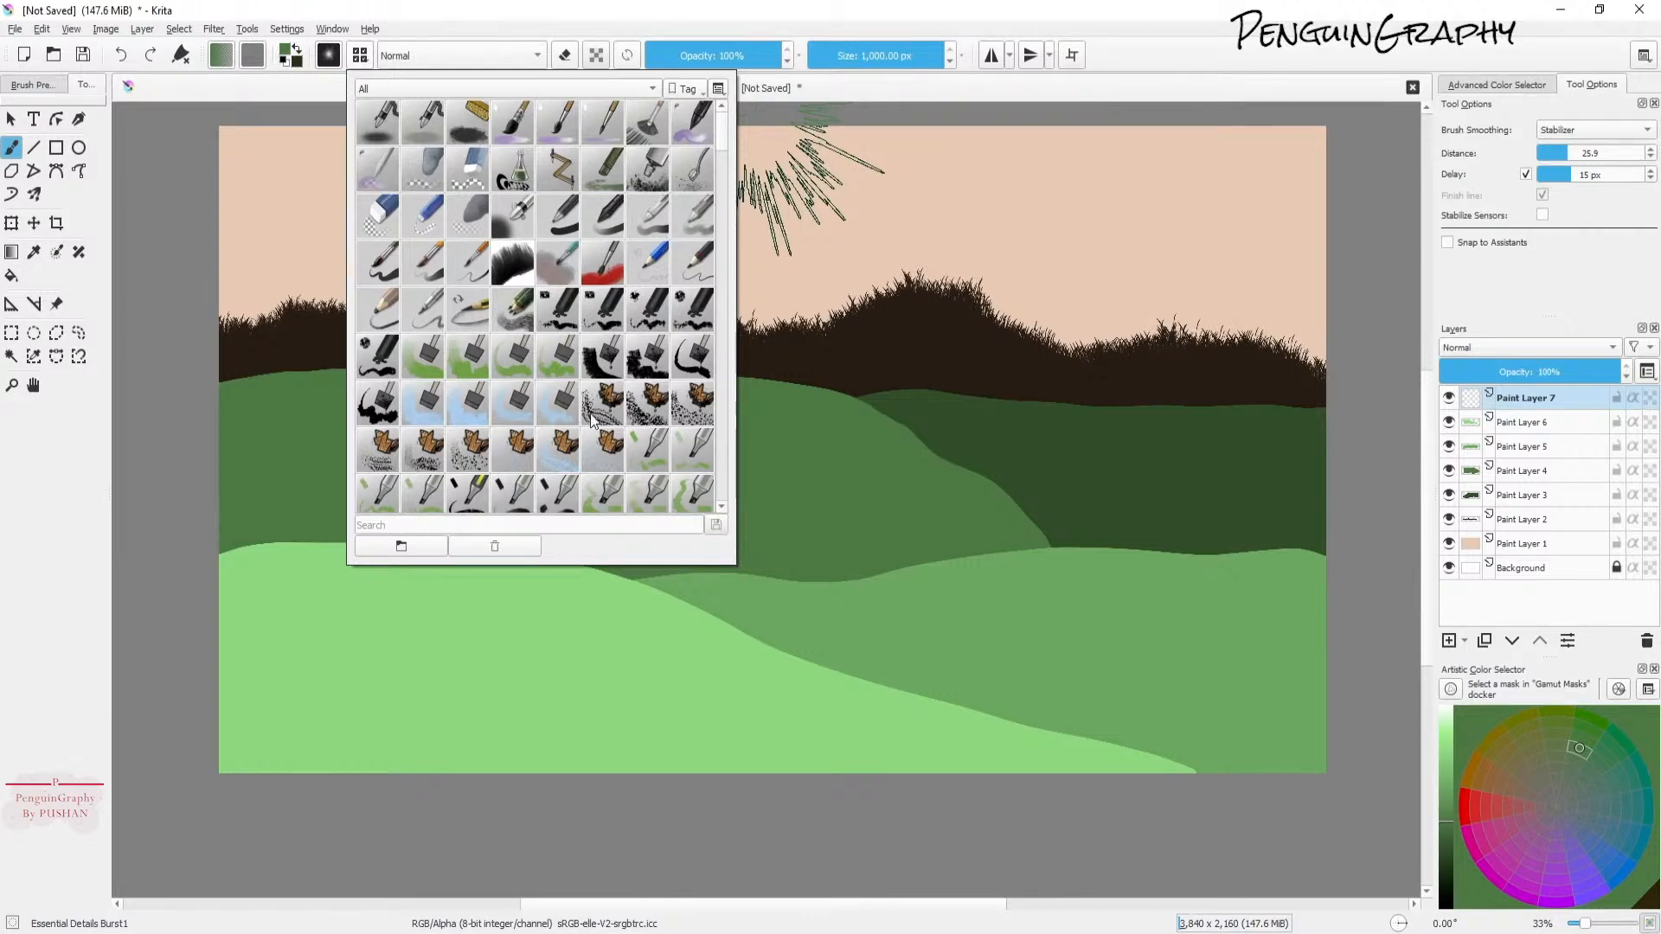
{"action": "mouse_move", "coordinate": [590, 354]}
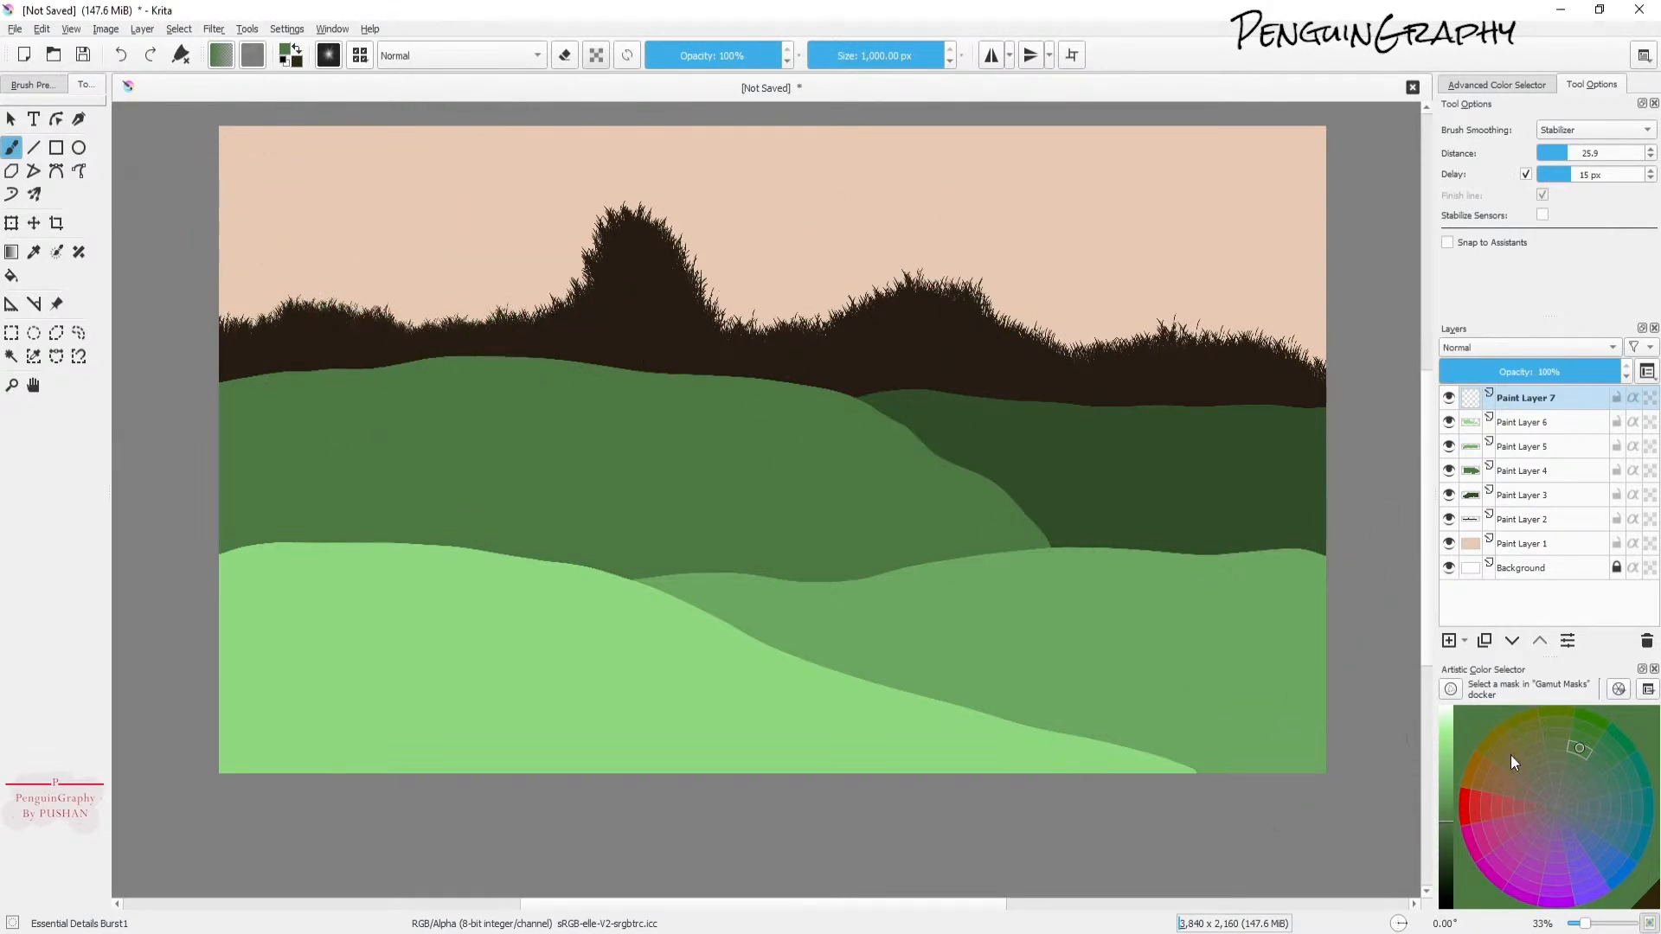
Step: Pick a pale yellow and stamp a sun burst twice near the upper left of the sky
{"action": "left_click", "coordinate": [1442, 735]}
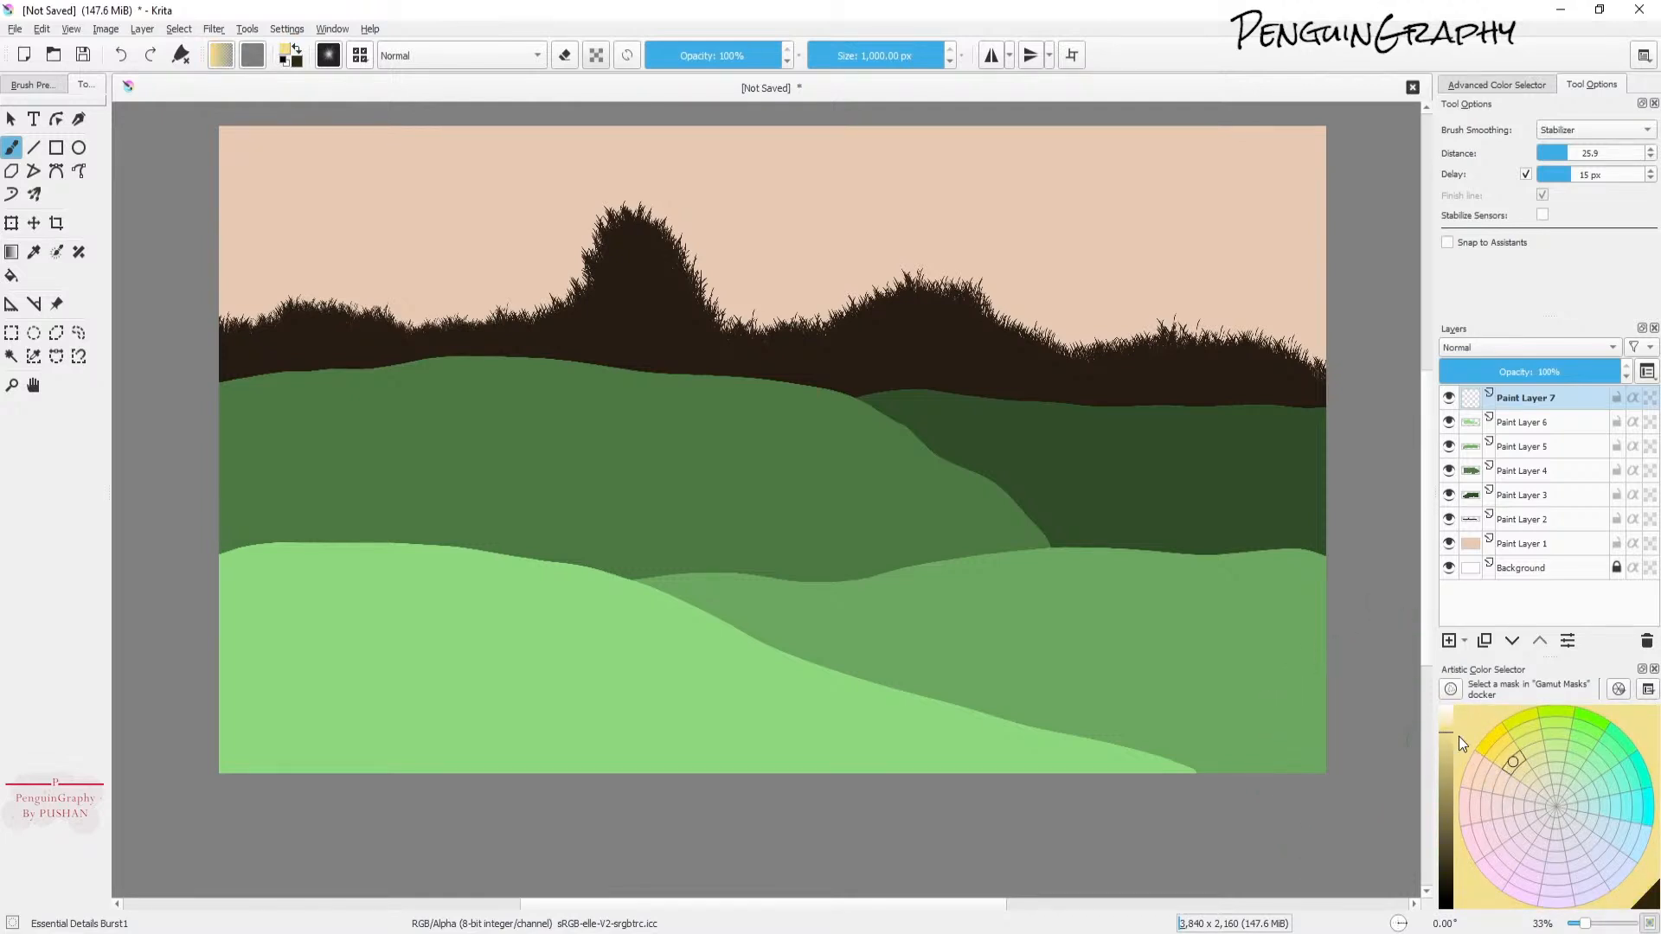
{"action": "left_click", "coordinate": [415, 272]}
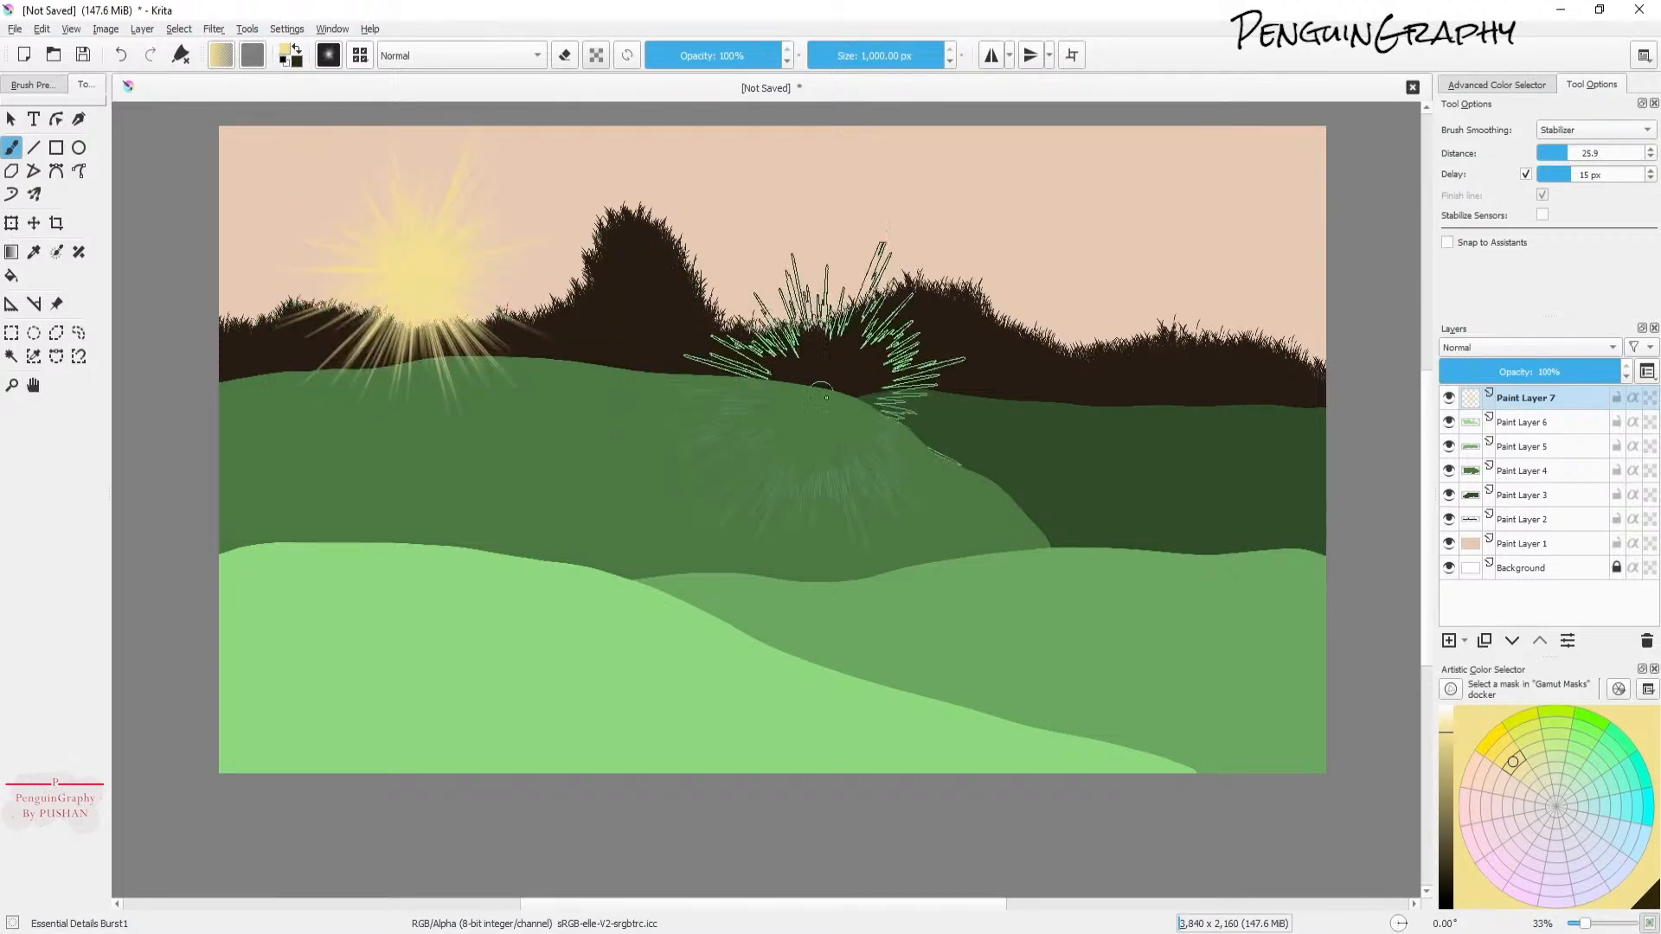
{"action": "left_click", "coordinate": [1450, 726]}
{"action": "left_click", "coordinate": [423, 270]}
Step: Add a new paint layer on top and stamp another pale yellow sun burst over the sun
{"action": "left_click", "coordinate": [1449, 640]}
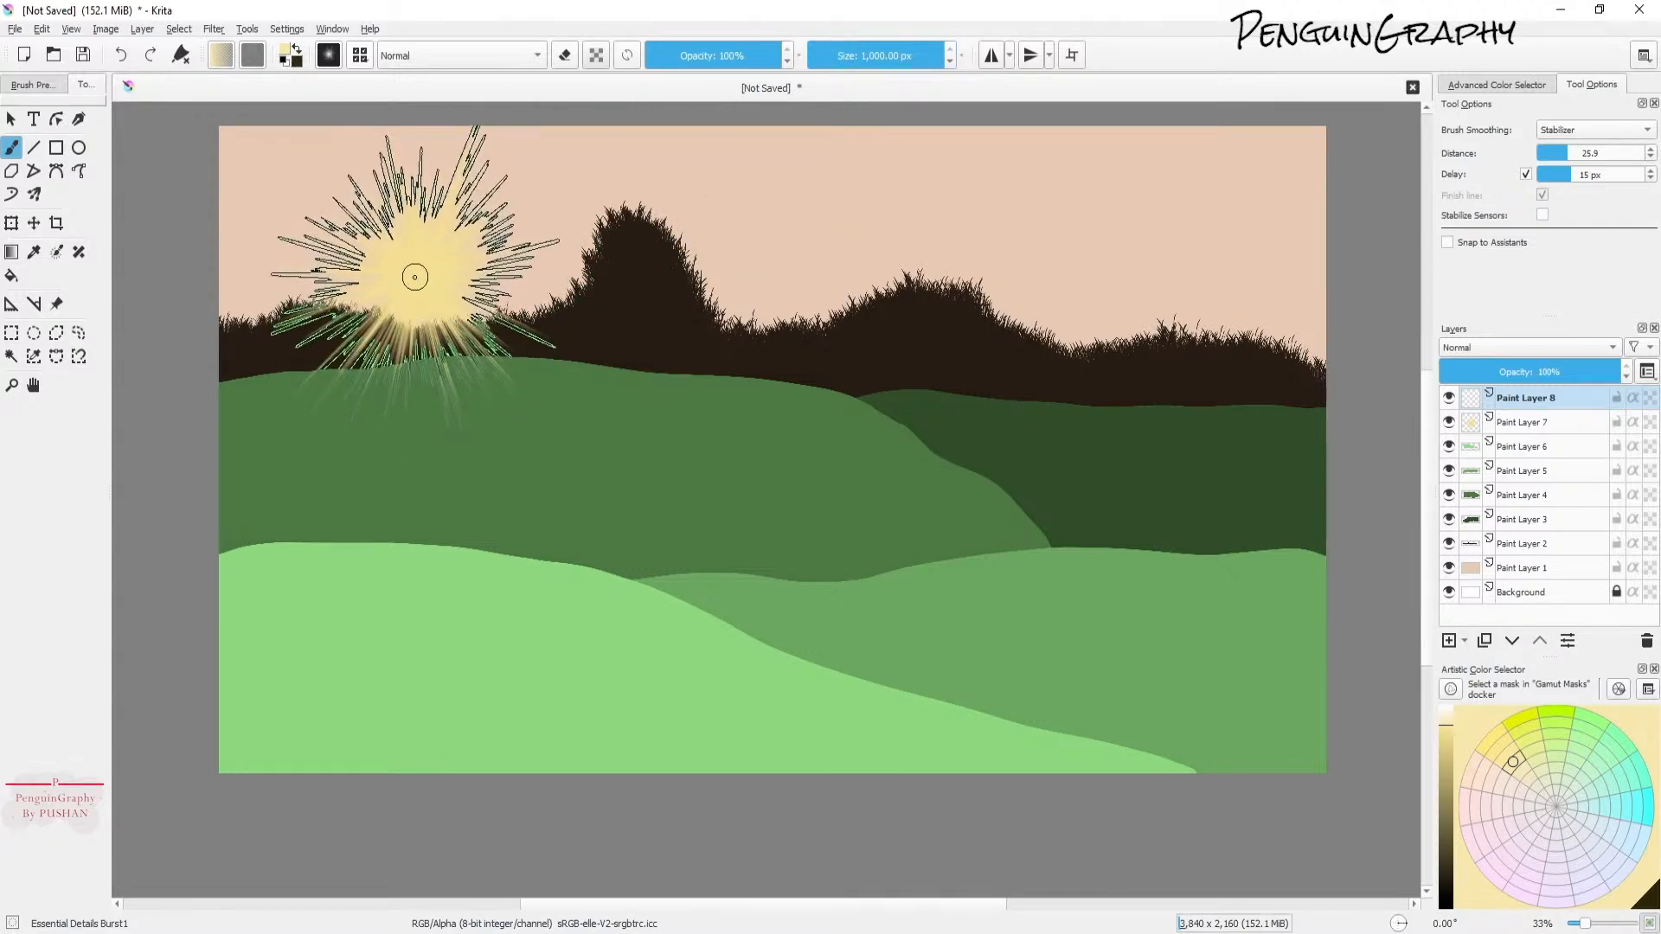
{"action": "left_click", "coordinate": [419, 267]}
{"action": "left_click", "coordinate": [1523, 421]}
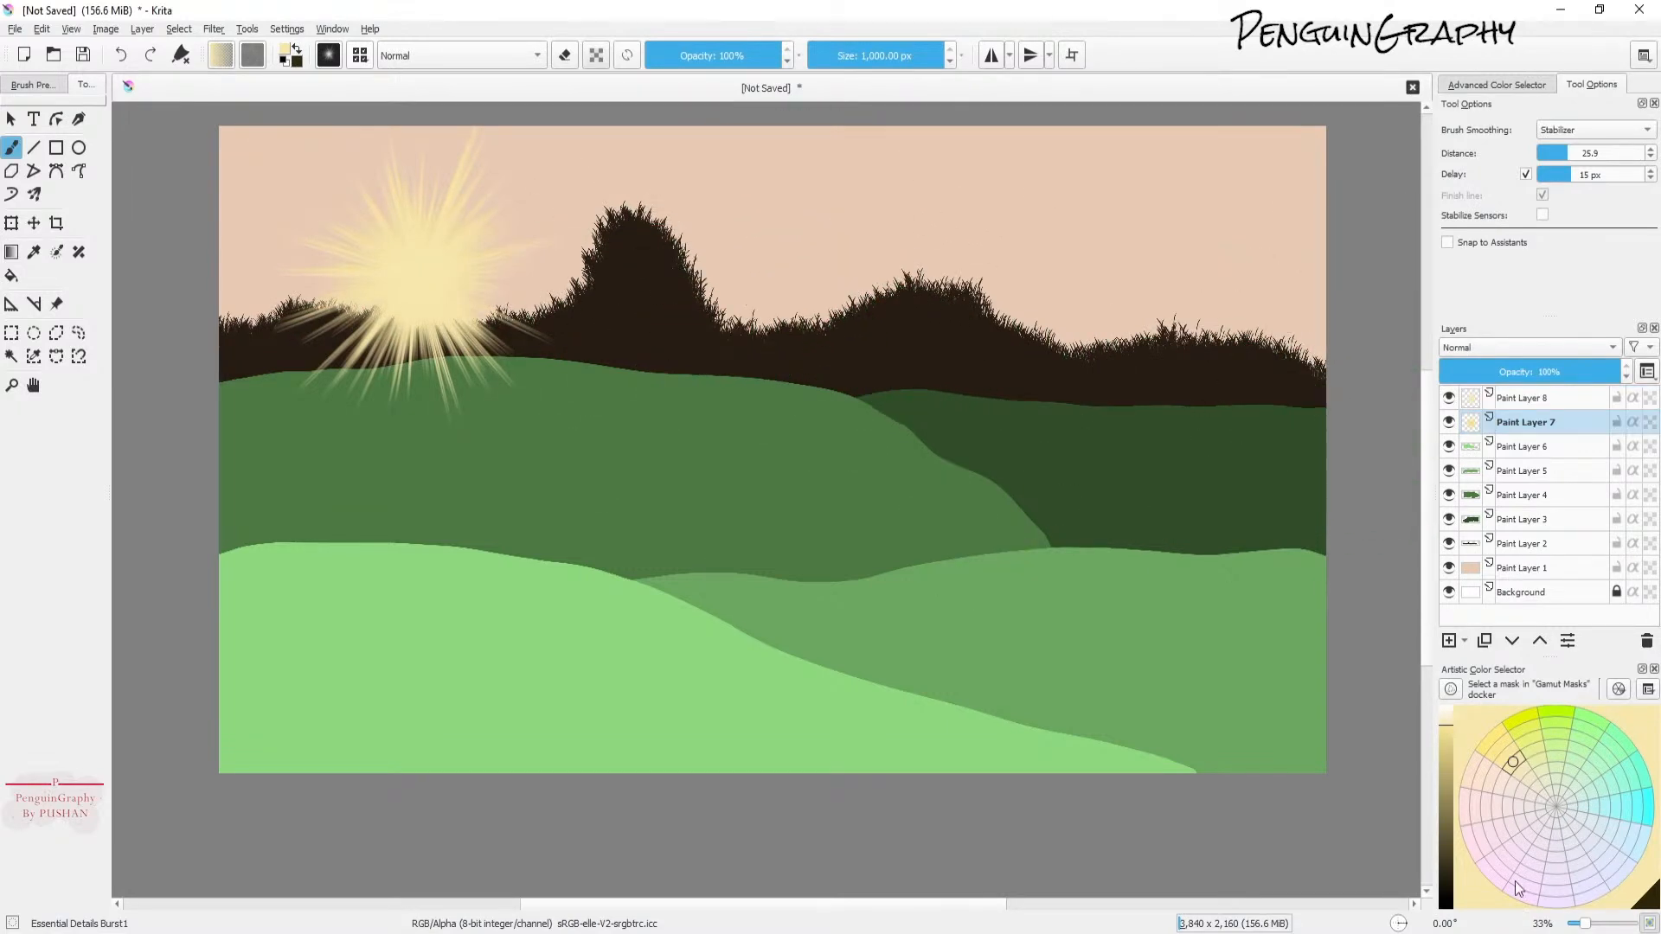
{"action": "left_click", "coordinate": [1554, 397]}
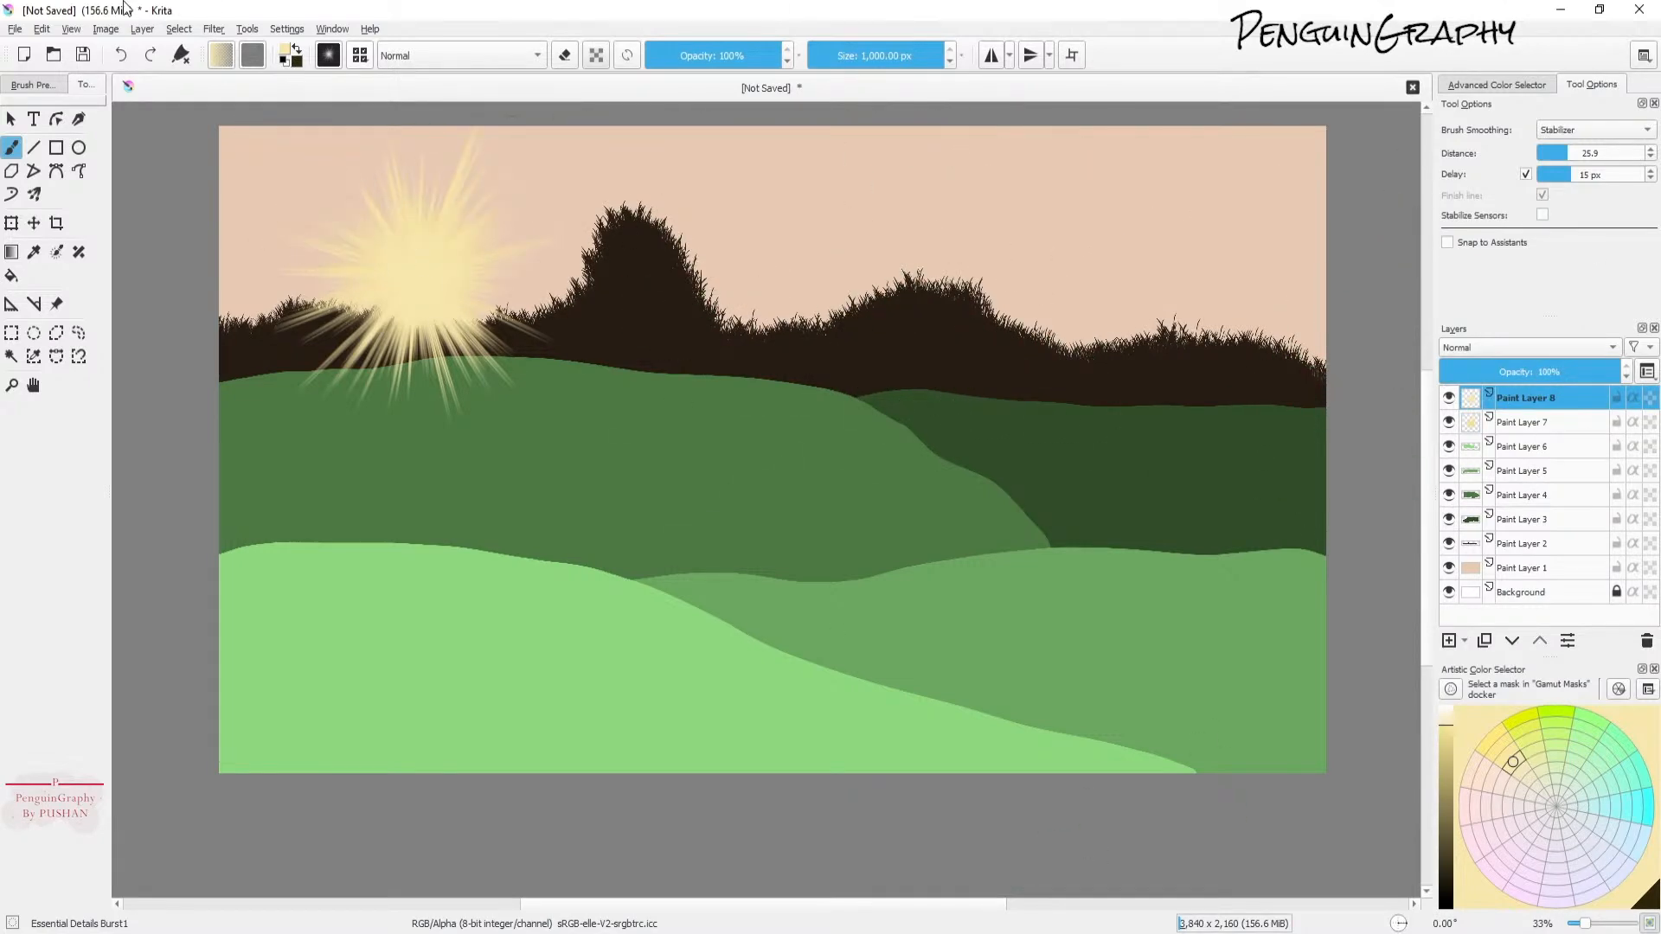
Step: Apply a Gaussian Blur with a large horizontal and vertical radius to the new sun burst layer
{"action": "left_click", "coordinate": [213, 32]}
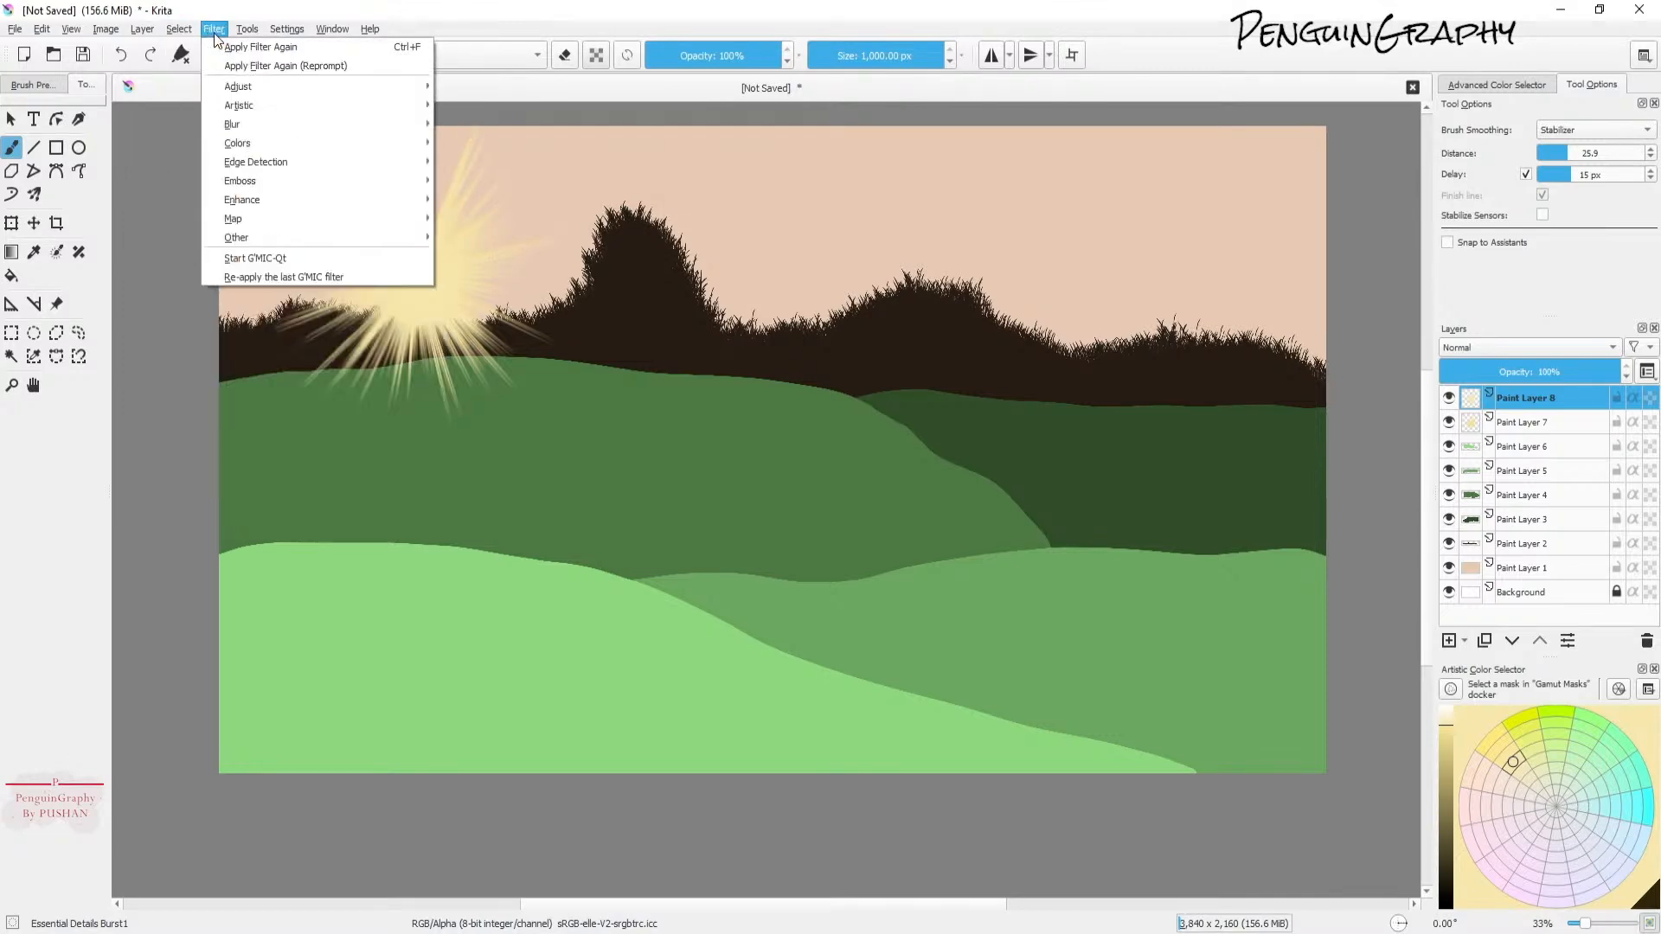
{"action": "mouse_move", "coordinate": [269, 123]}
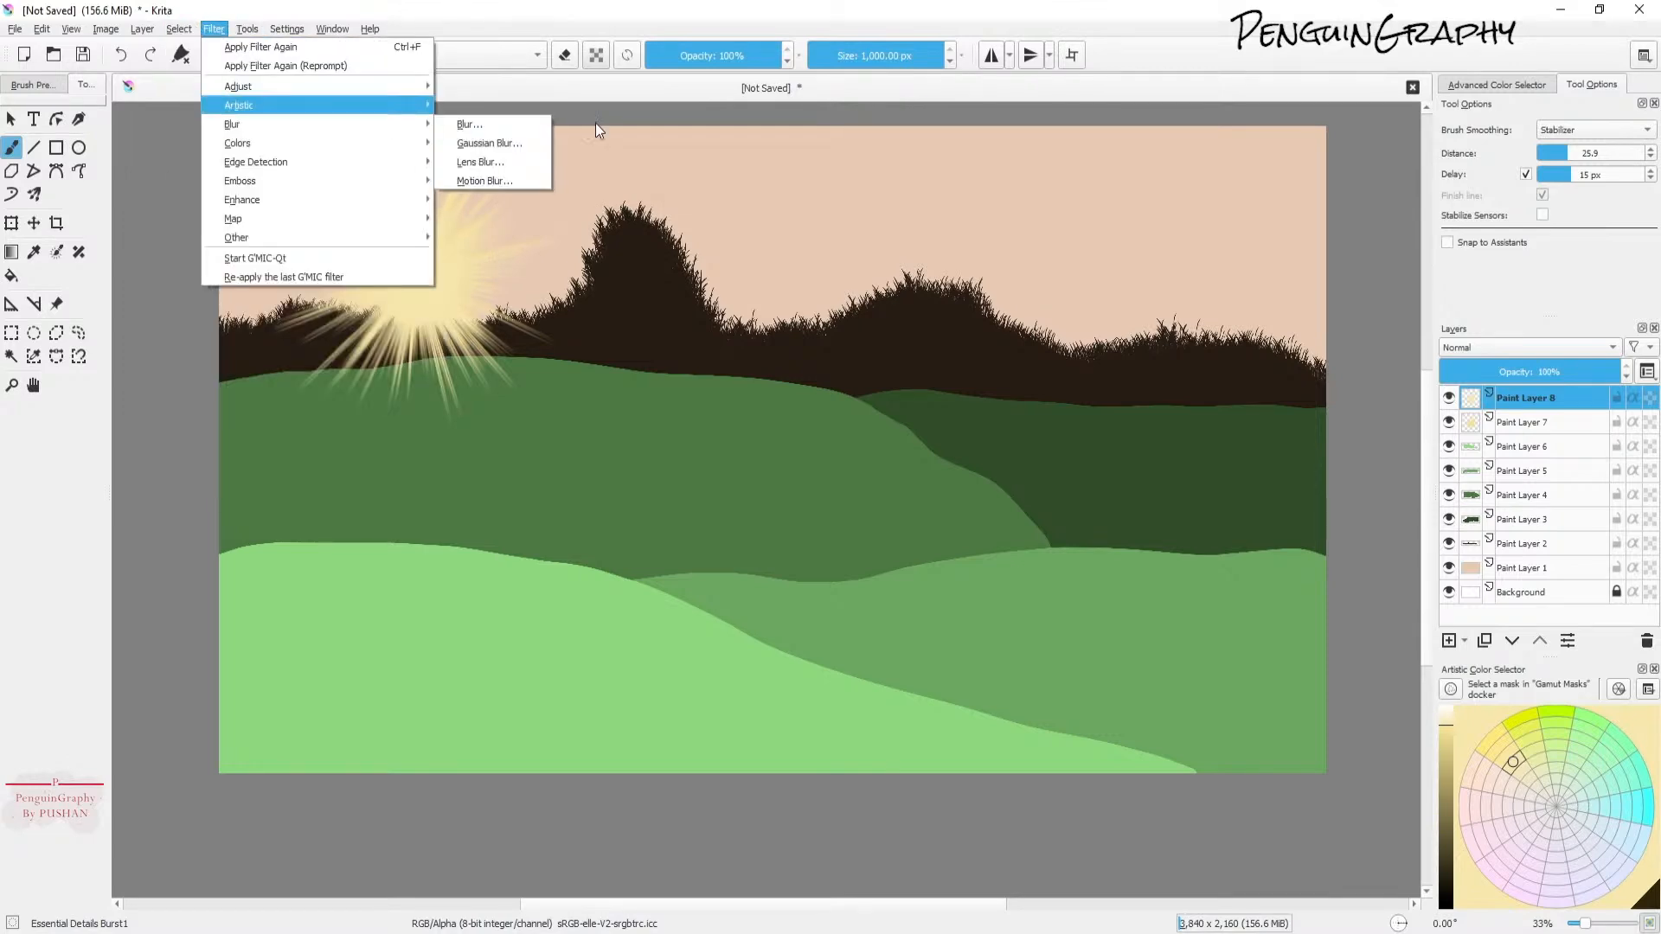
{"action": "left_click", "coordinate": [487, 142]}
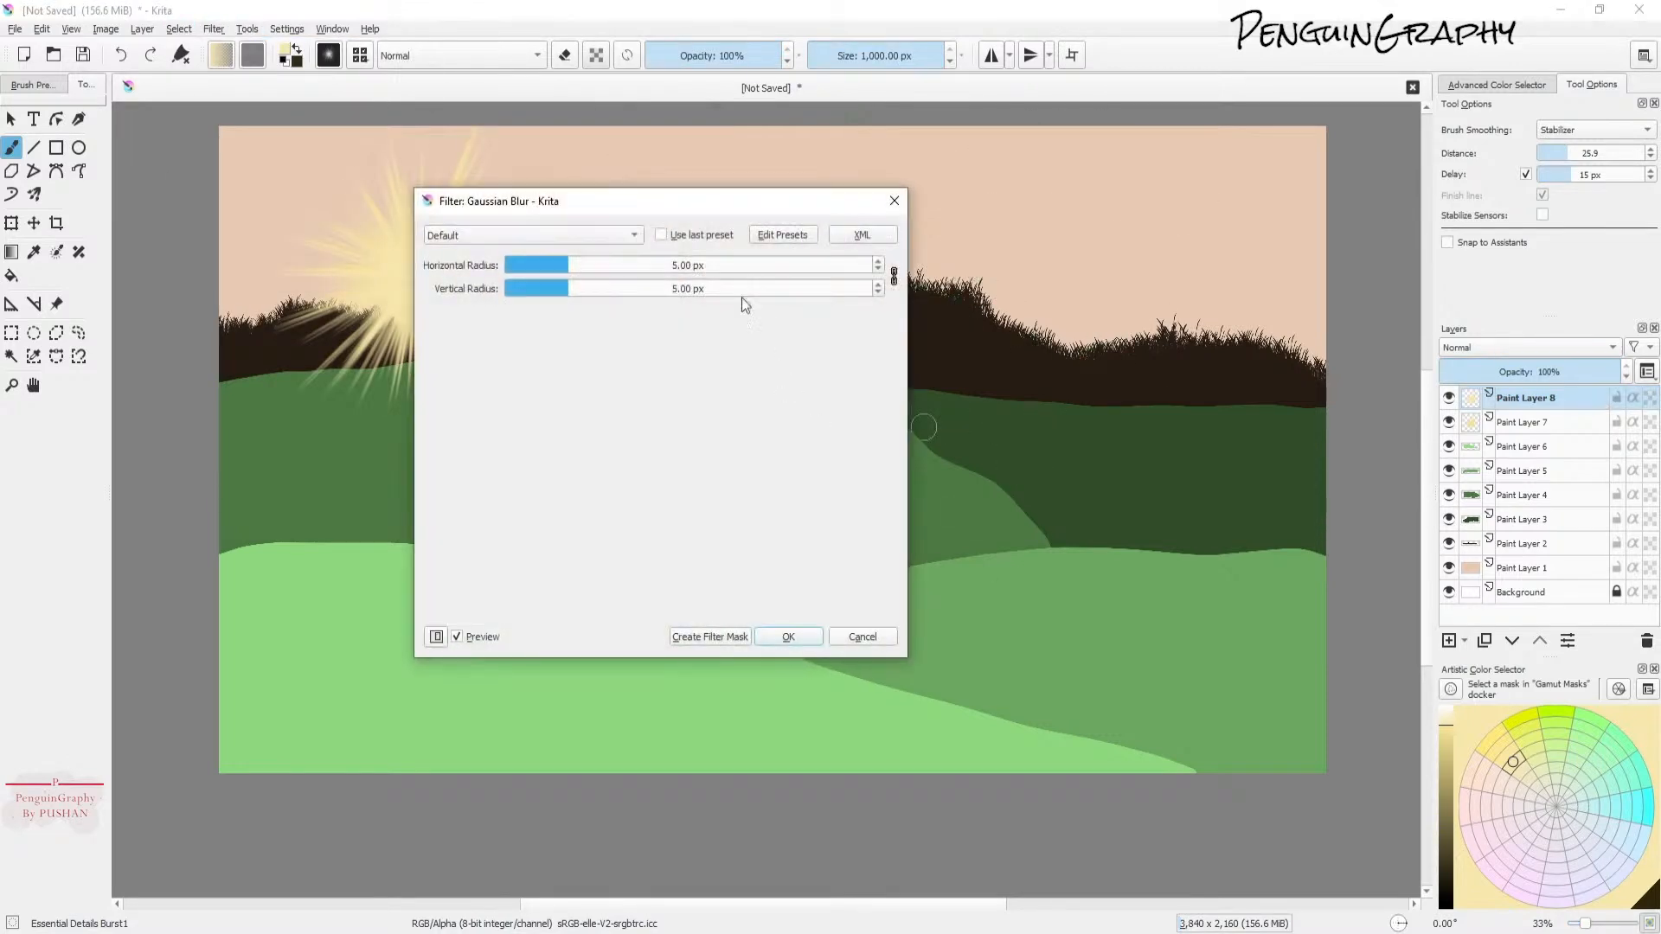
{"action": "left_click_drag", "start_coordinate": [649, 200], "coordinate": [833, 190]}
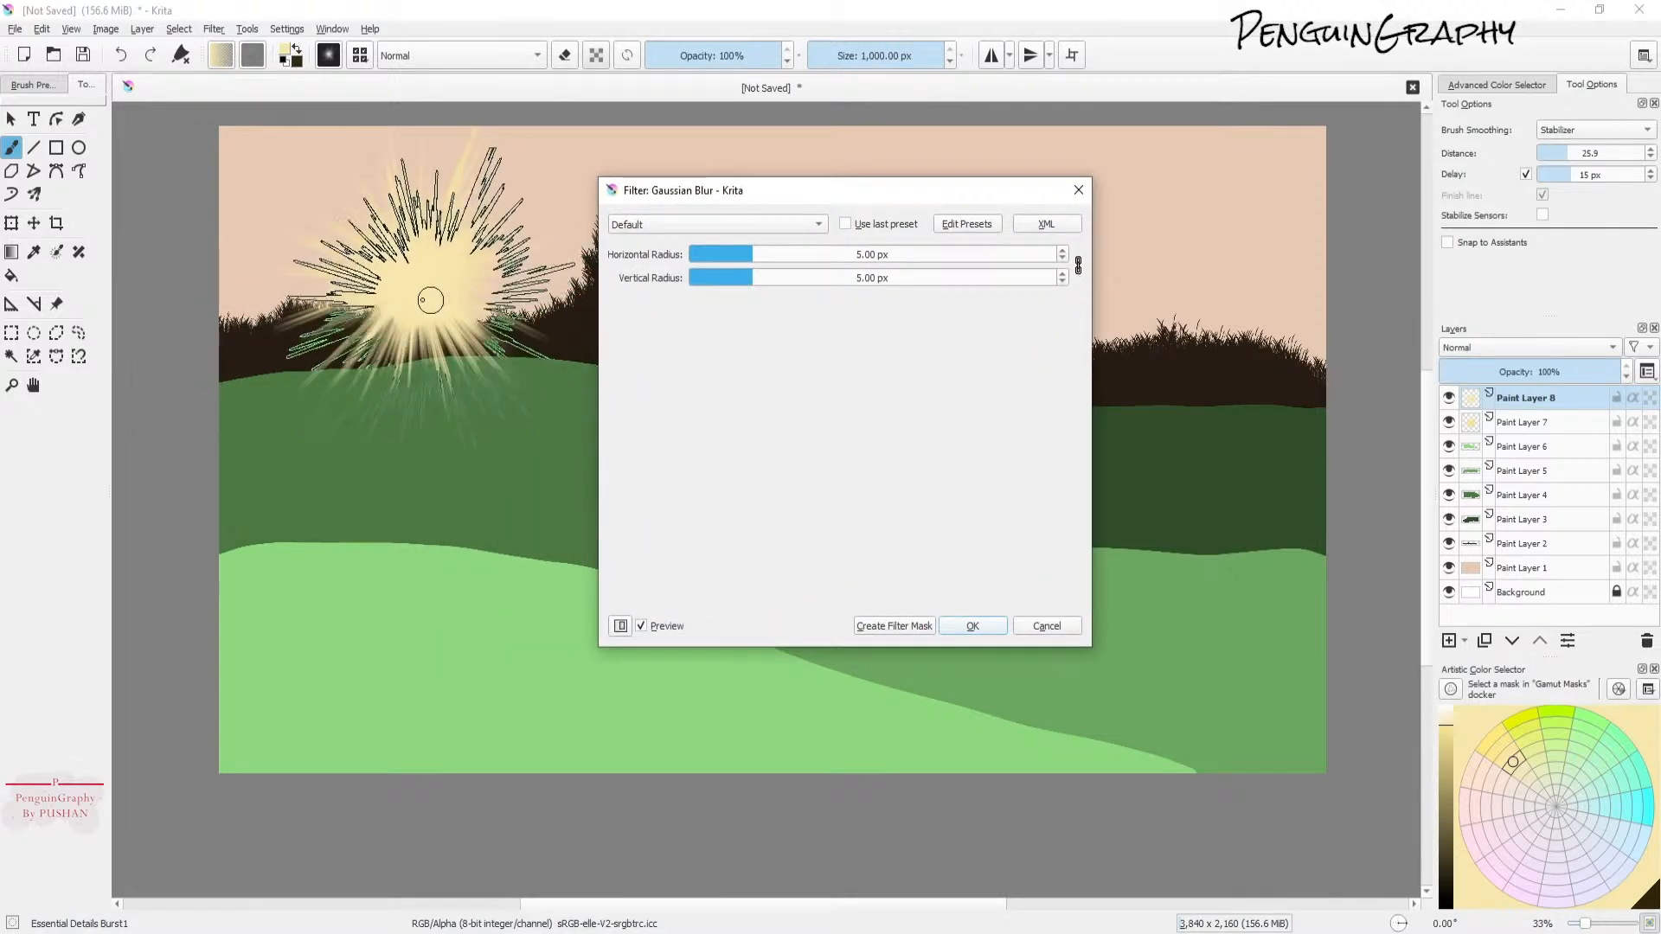
{"action": "scroll", "coordinate": [402, 289], "scroll_direction": "up", "scroll_amount": 3}
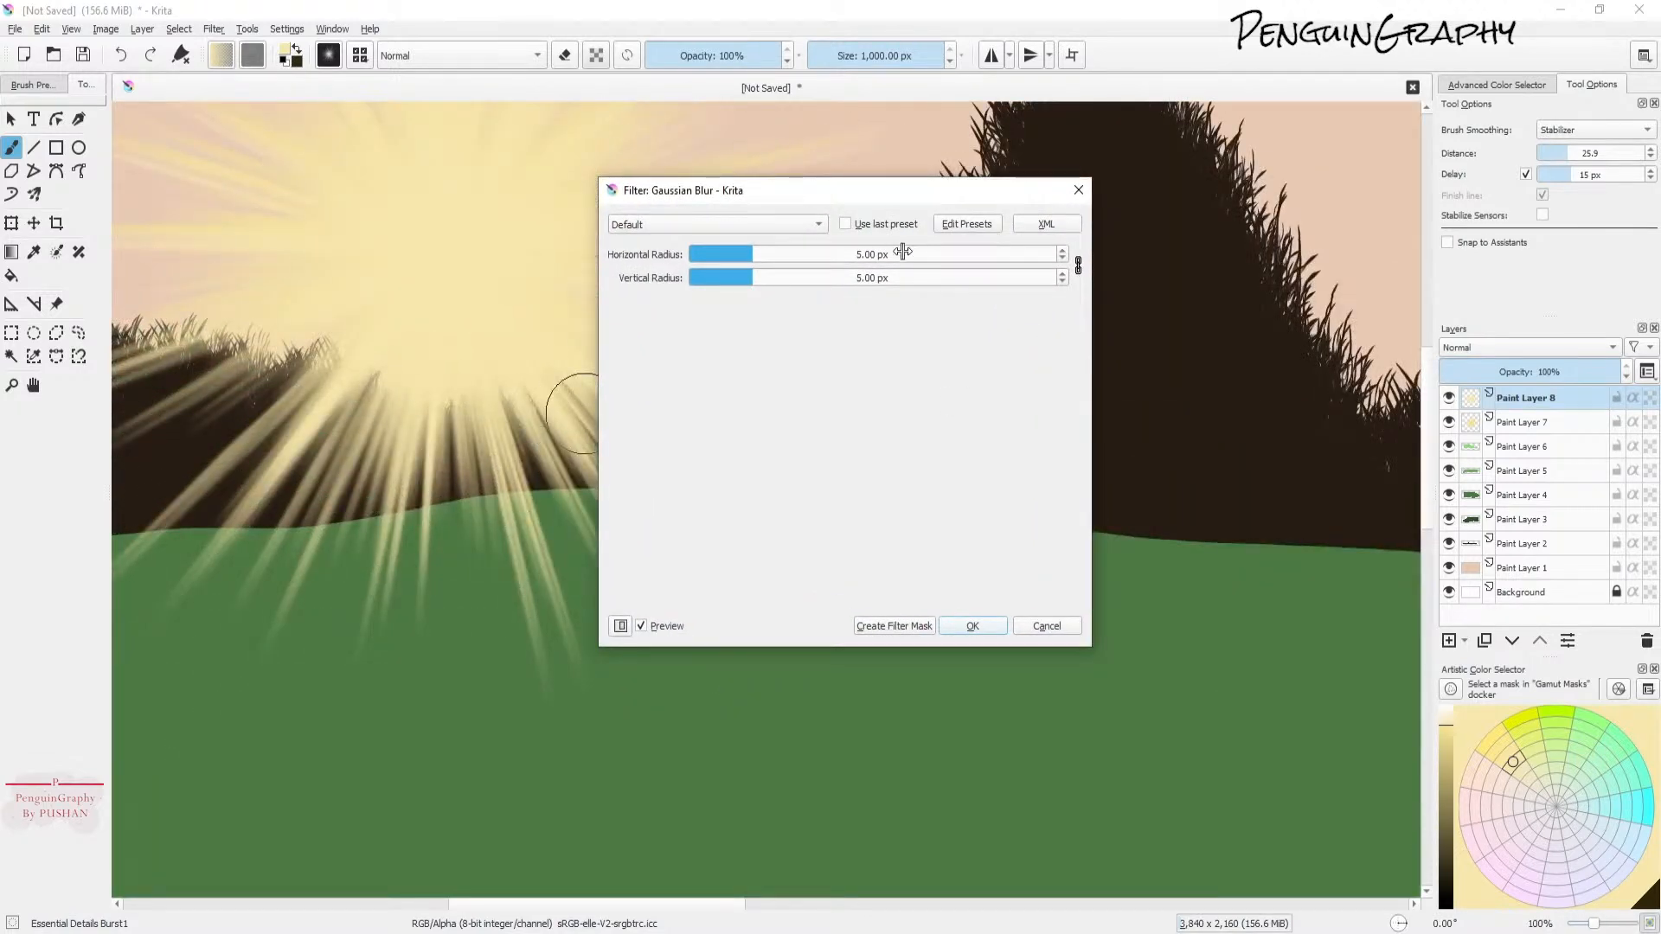
{"action": "left_click", "coordinate": [871, 256]}
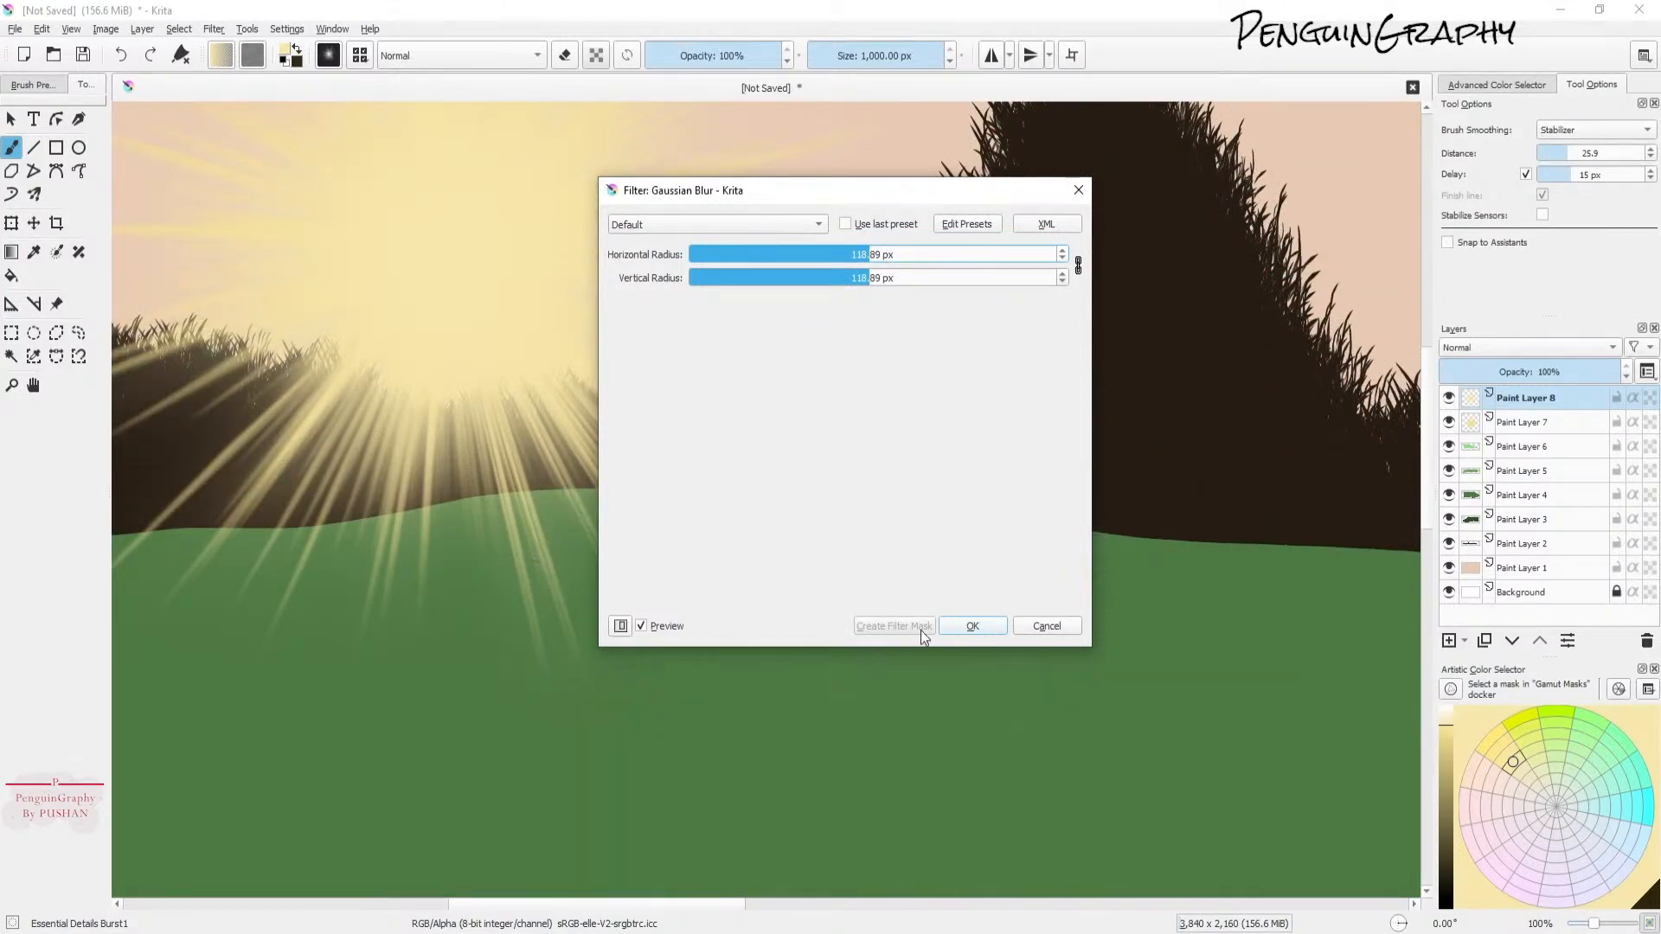
{"action": "left_click", "coordinate": [952, 627]}
Step: Set the blurred sun layer's blending mode to Luminosity/Shine (SAI) and adjust its opacity
{"action": "scroll", "coordinate": [901, 537], "scroll_direction": "down", "scroll_amount": 4}
{"action": "scroll", "coordinate": [934, 546], "scroll_direction": "up", "scroll_amount": 3}
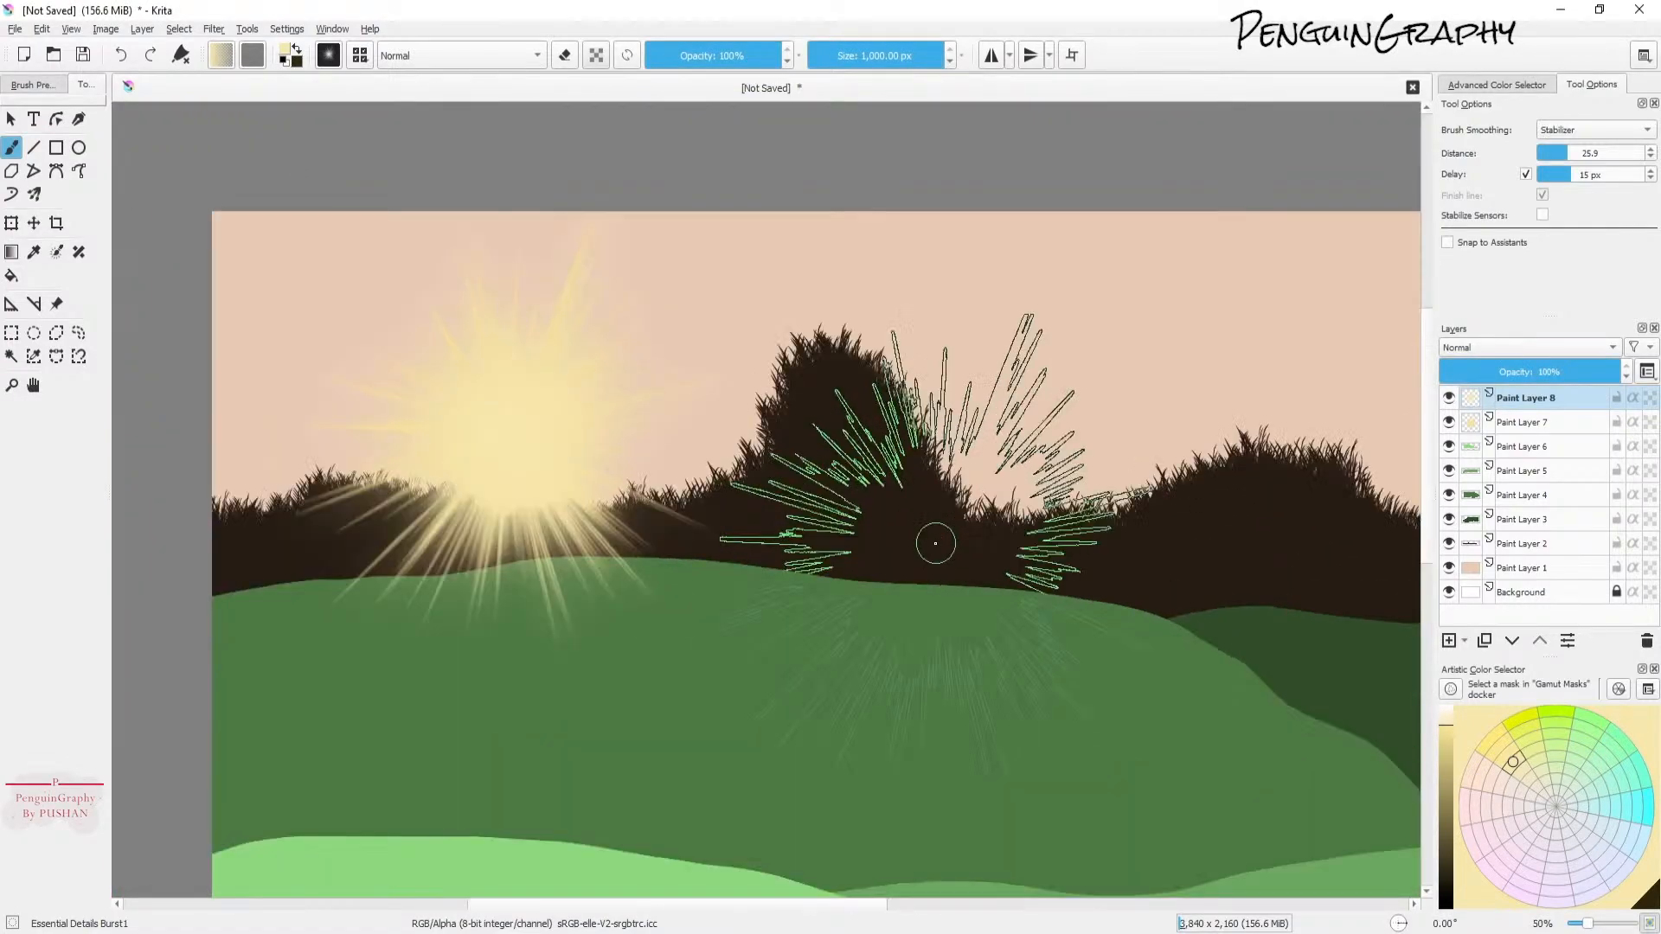
{"action": "scroll", "coordinate": [667, 426], "scroll_direction": "up", "scroll_amount": 1}
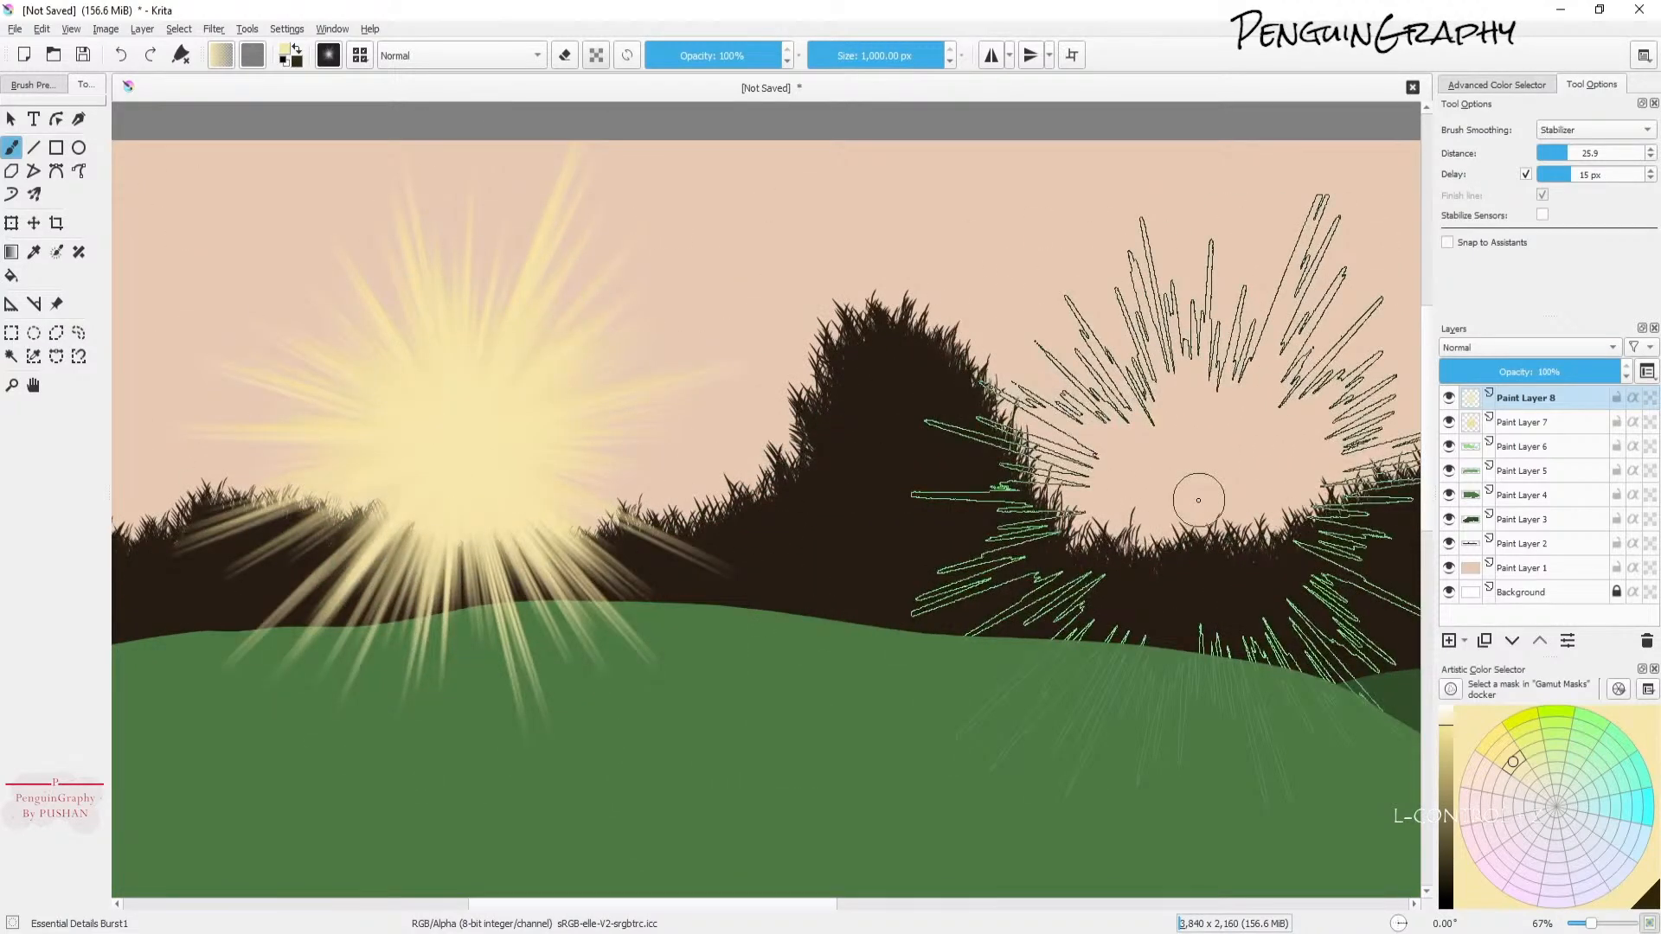
{"action": "key", "text": "ctrl"}
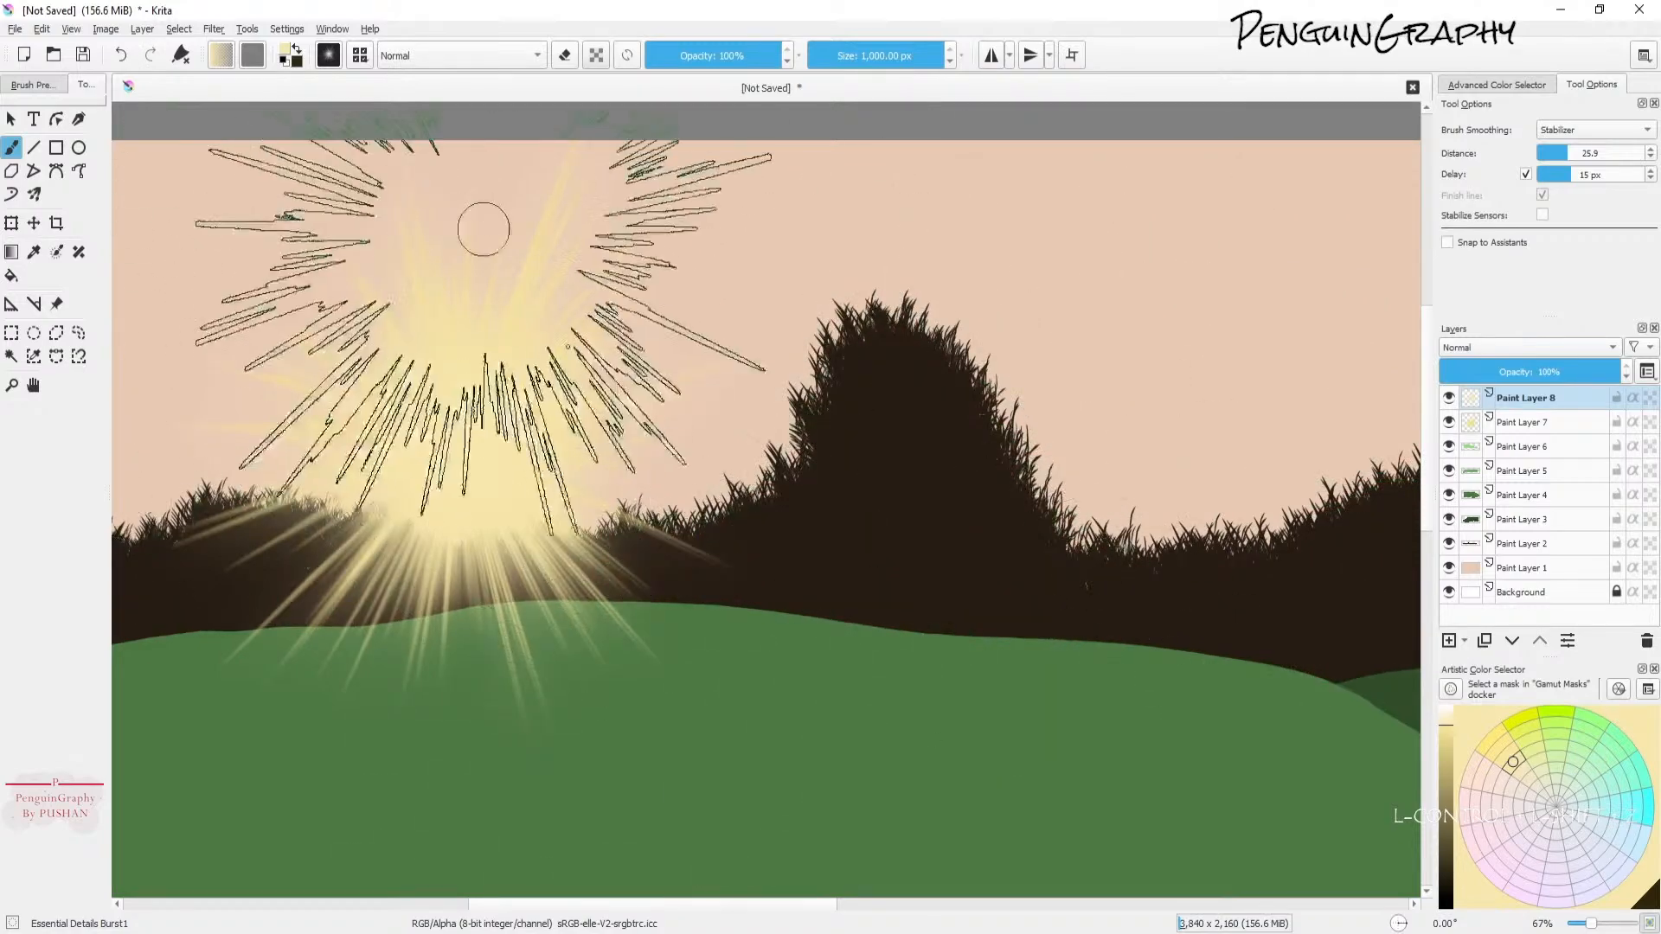
{"action": "scroll", "coordinate": [665, 556], "scroll_direction": "down", "scroll_amount": 2}
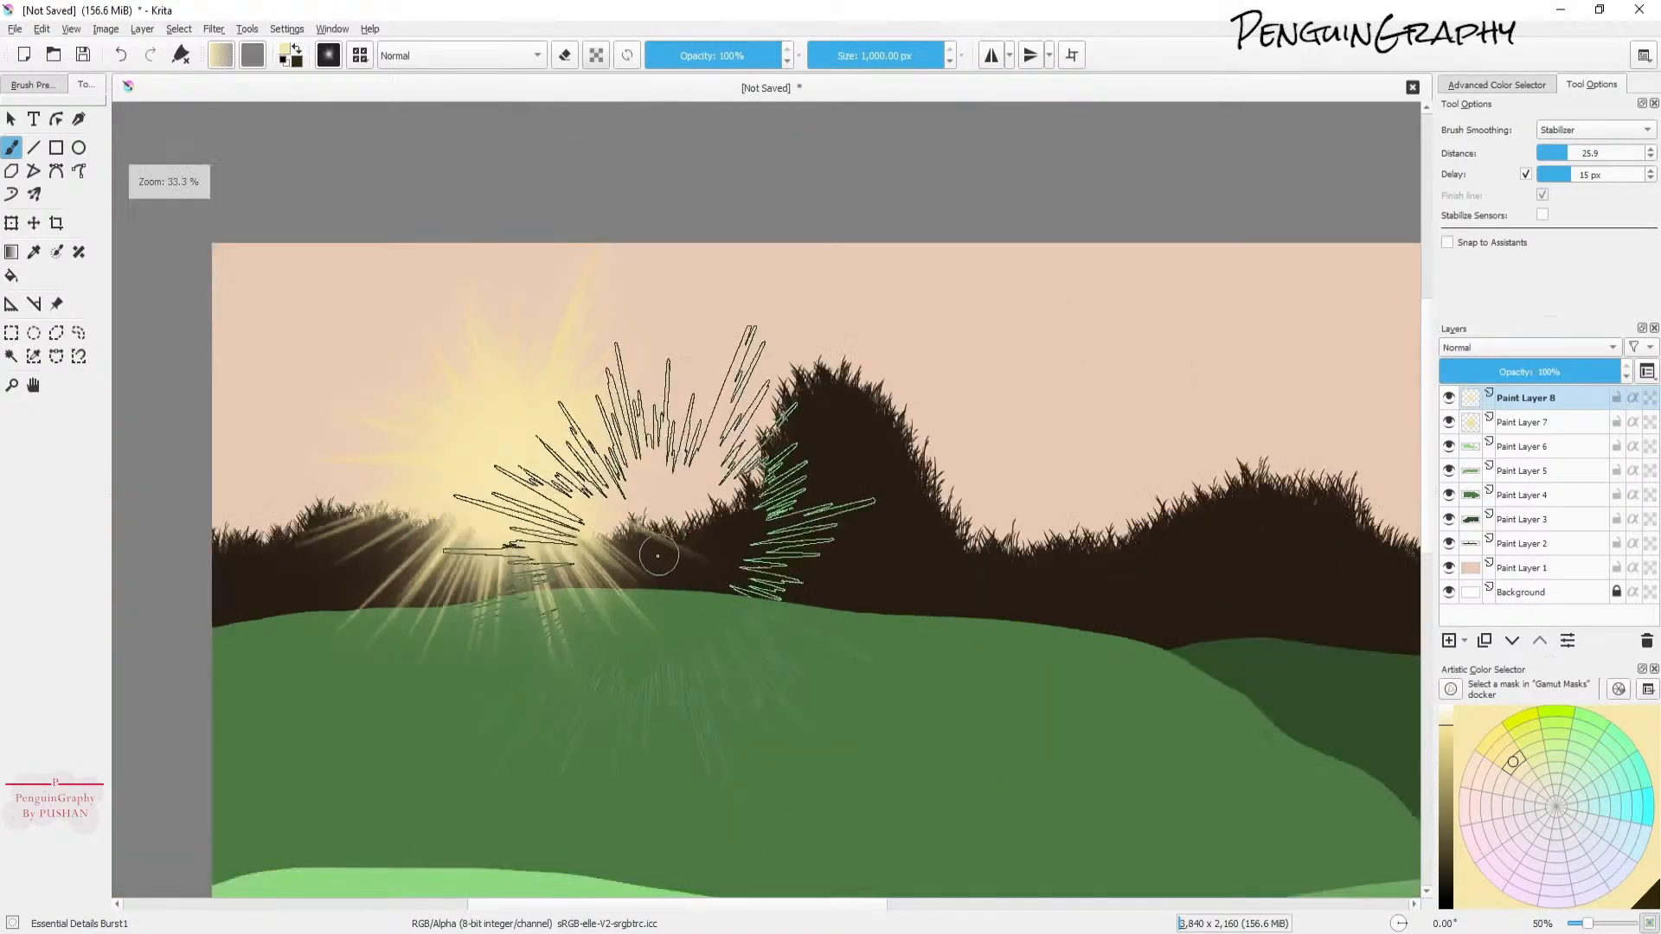
{"action": "left_click", "coordinate": [34, 386]}
{"action": "left_click_drag", "start_coordinate": [999, 666], "coordinate": [857, 452]}
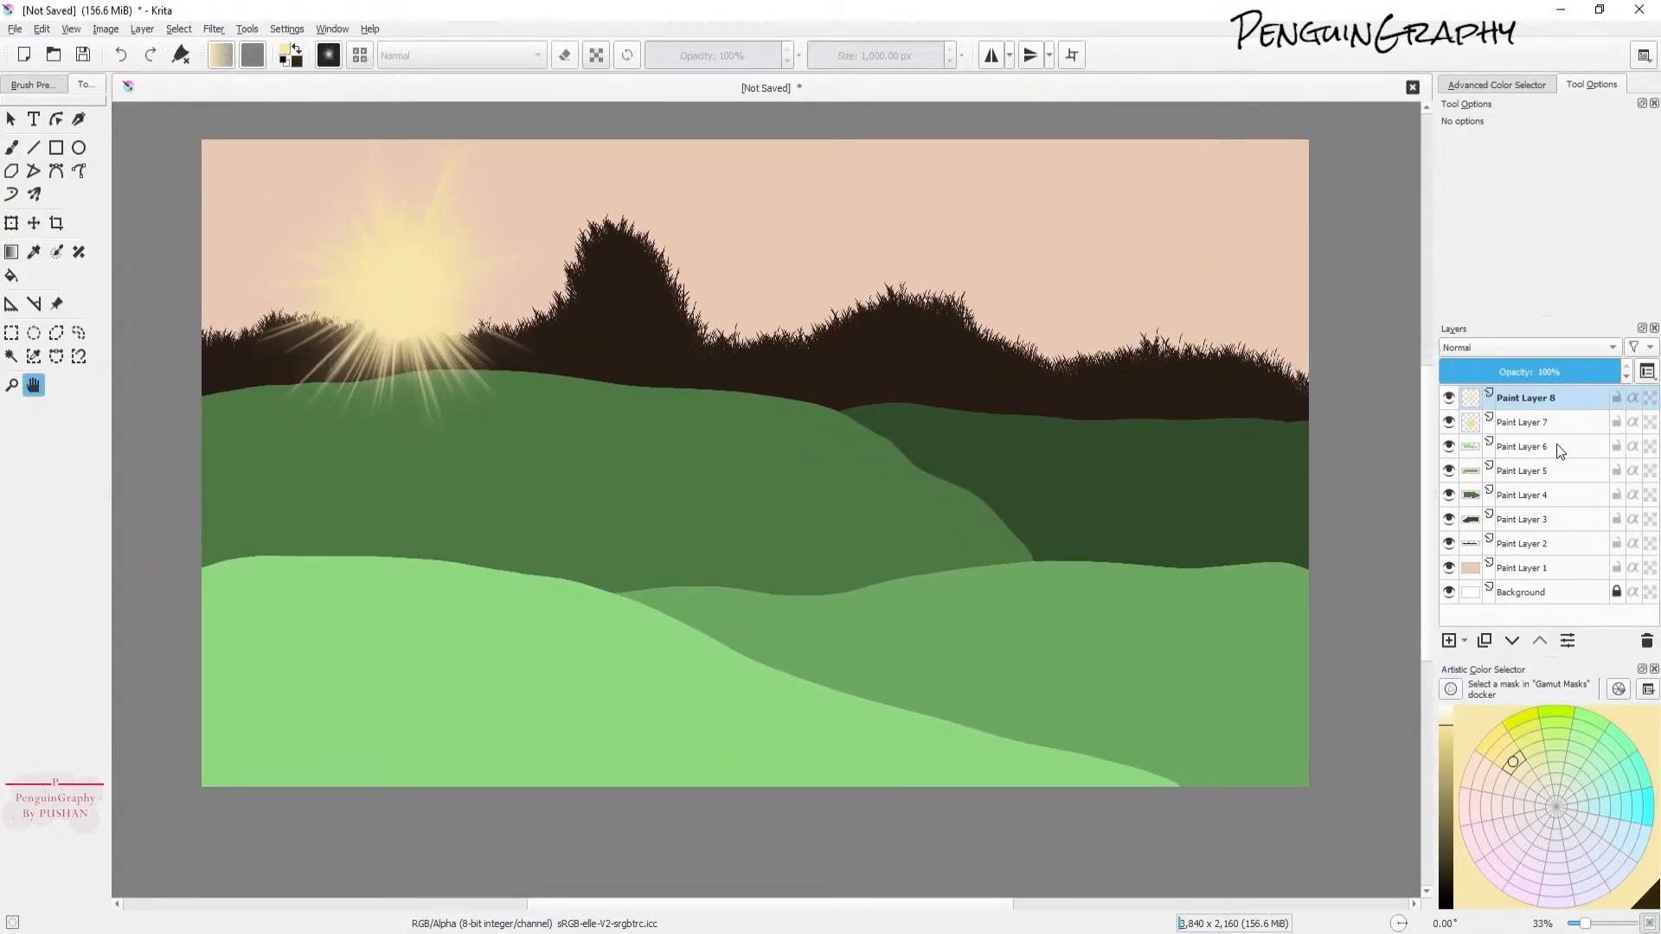
{"action": "left_click", "coordinate": [1505, 346]}
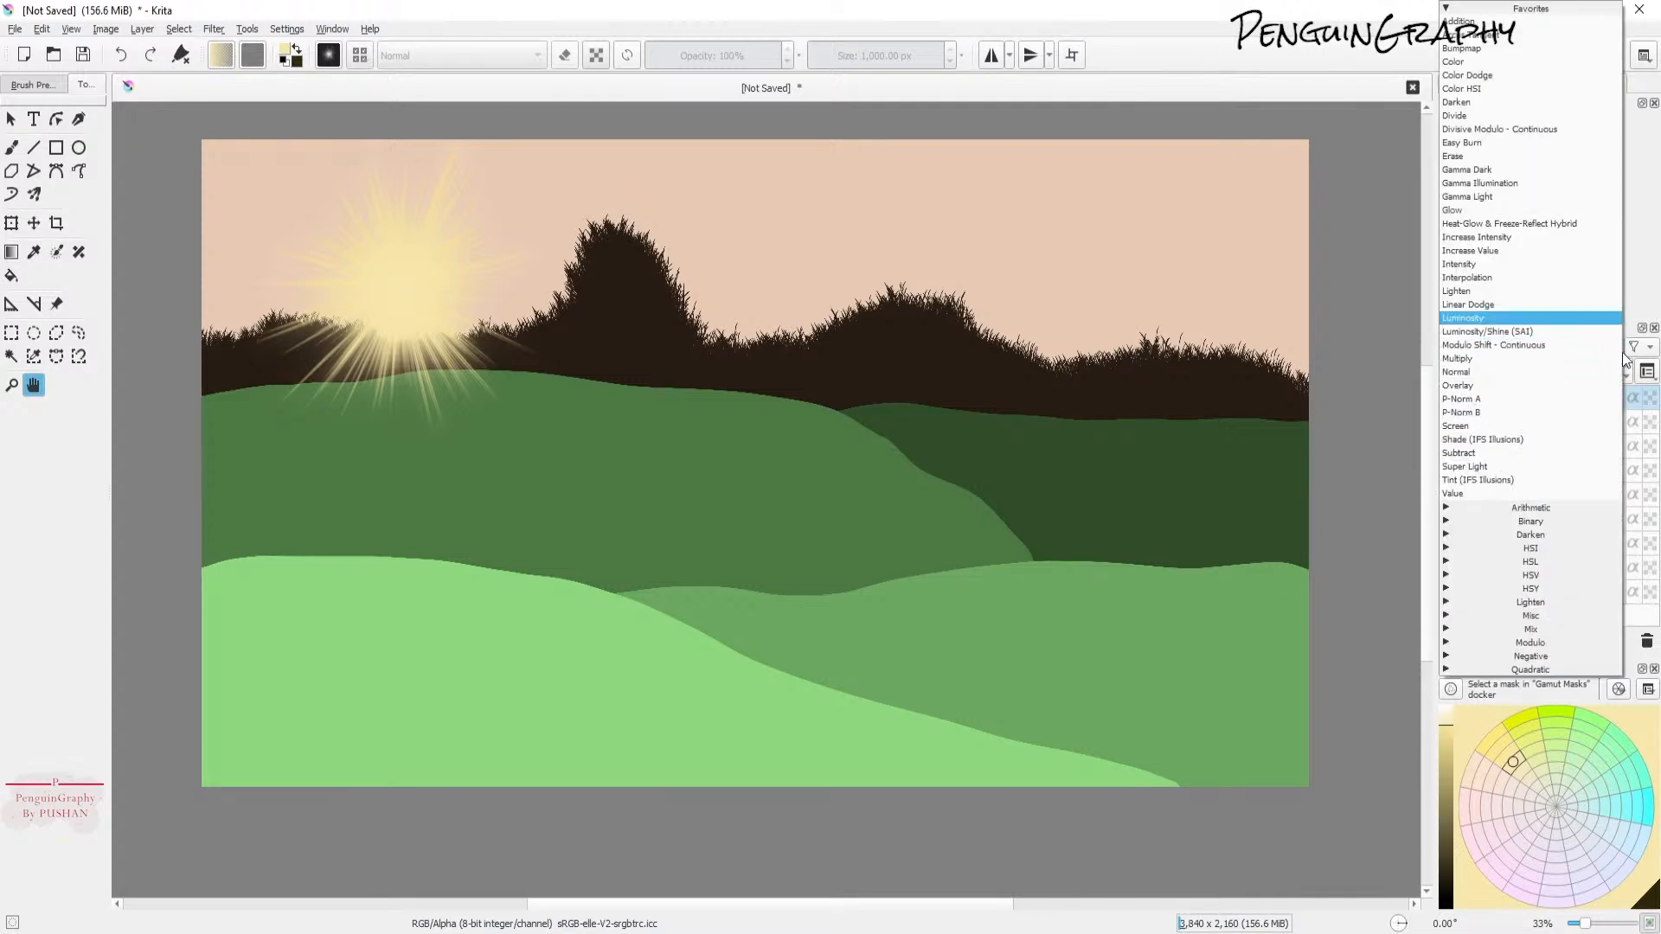
{"action": "left_click", "coordinate": [1553, 332]}
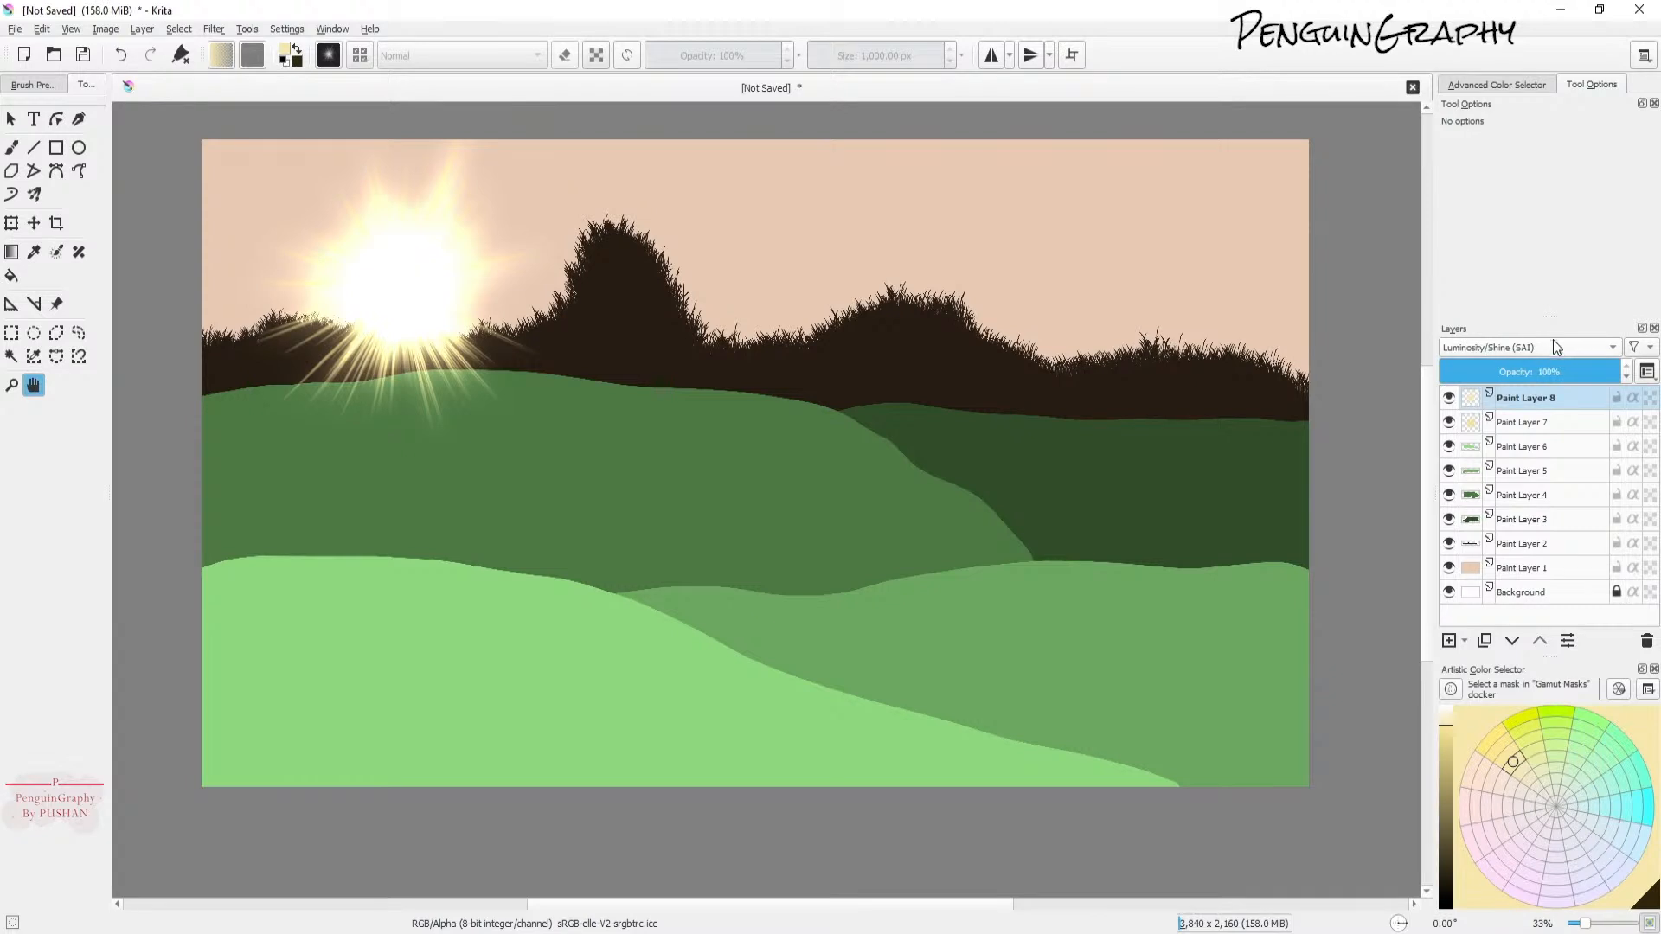
{"action": "mouse_move", "coordinate": [1567, 372]}
{"action": "left_mouse_down"}
{"action": "mouse_move", "coordinate": [1502, 372]}
{"action": "mouse_move", "coordinate": [1553, 381]}
{"action": "left_mouse_up"}
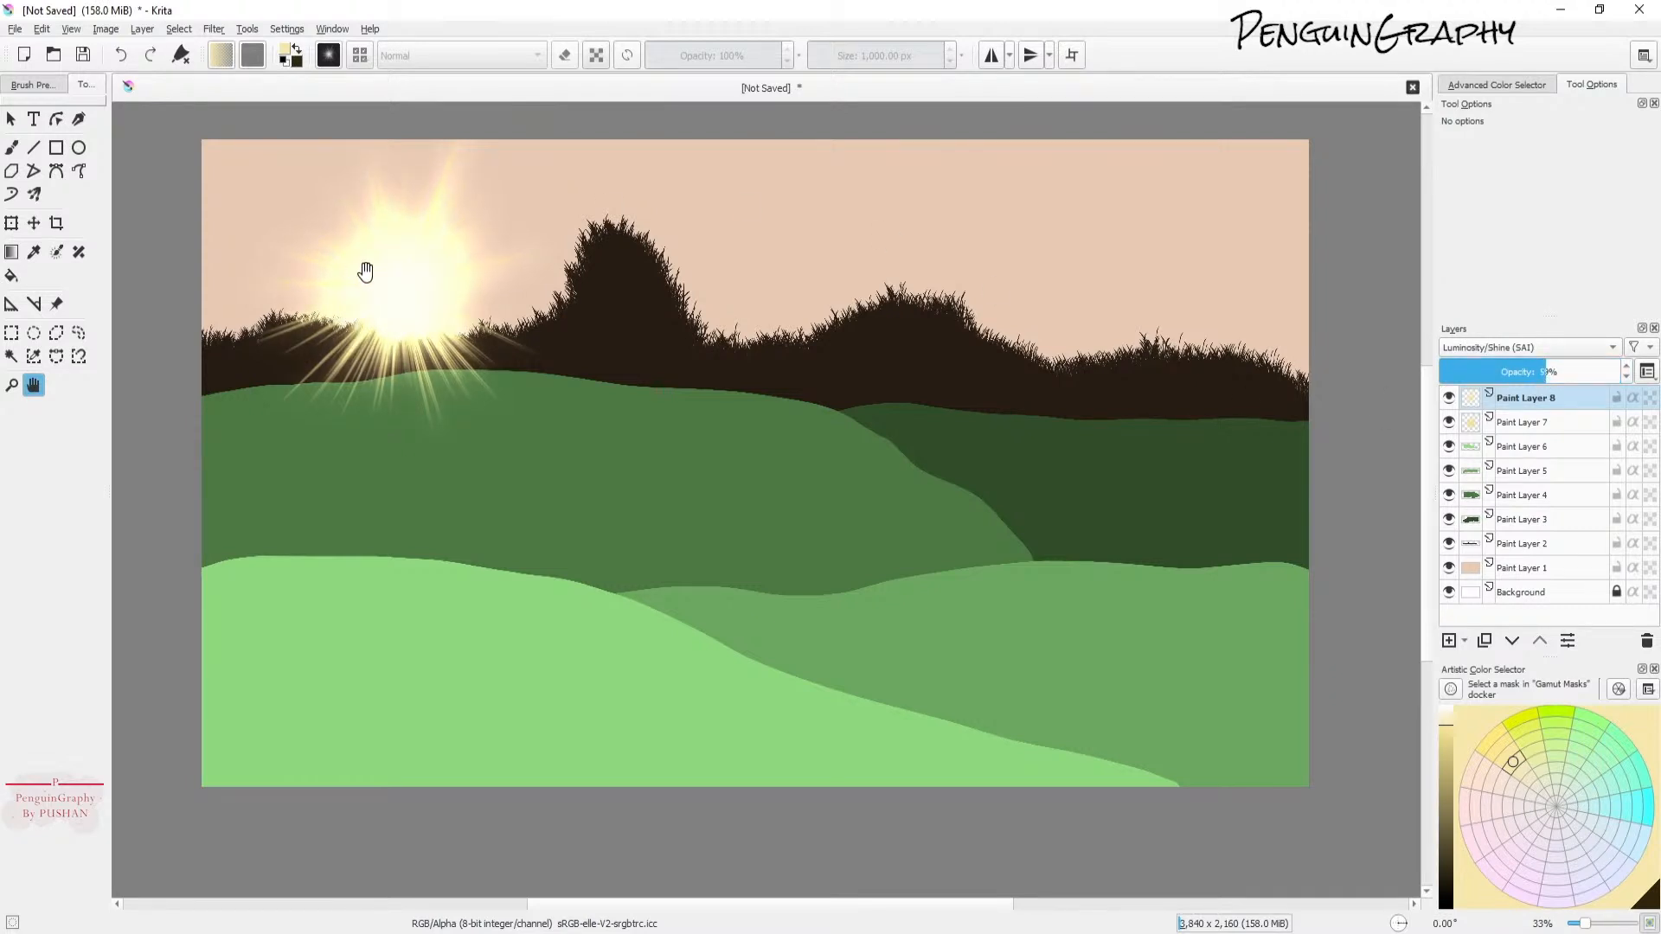
Step: Lower Paint Layer 7's opacity to 70%
{"action": "left_click", "coordinate": [1531, 424]}
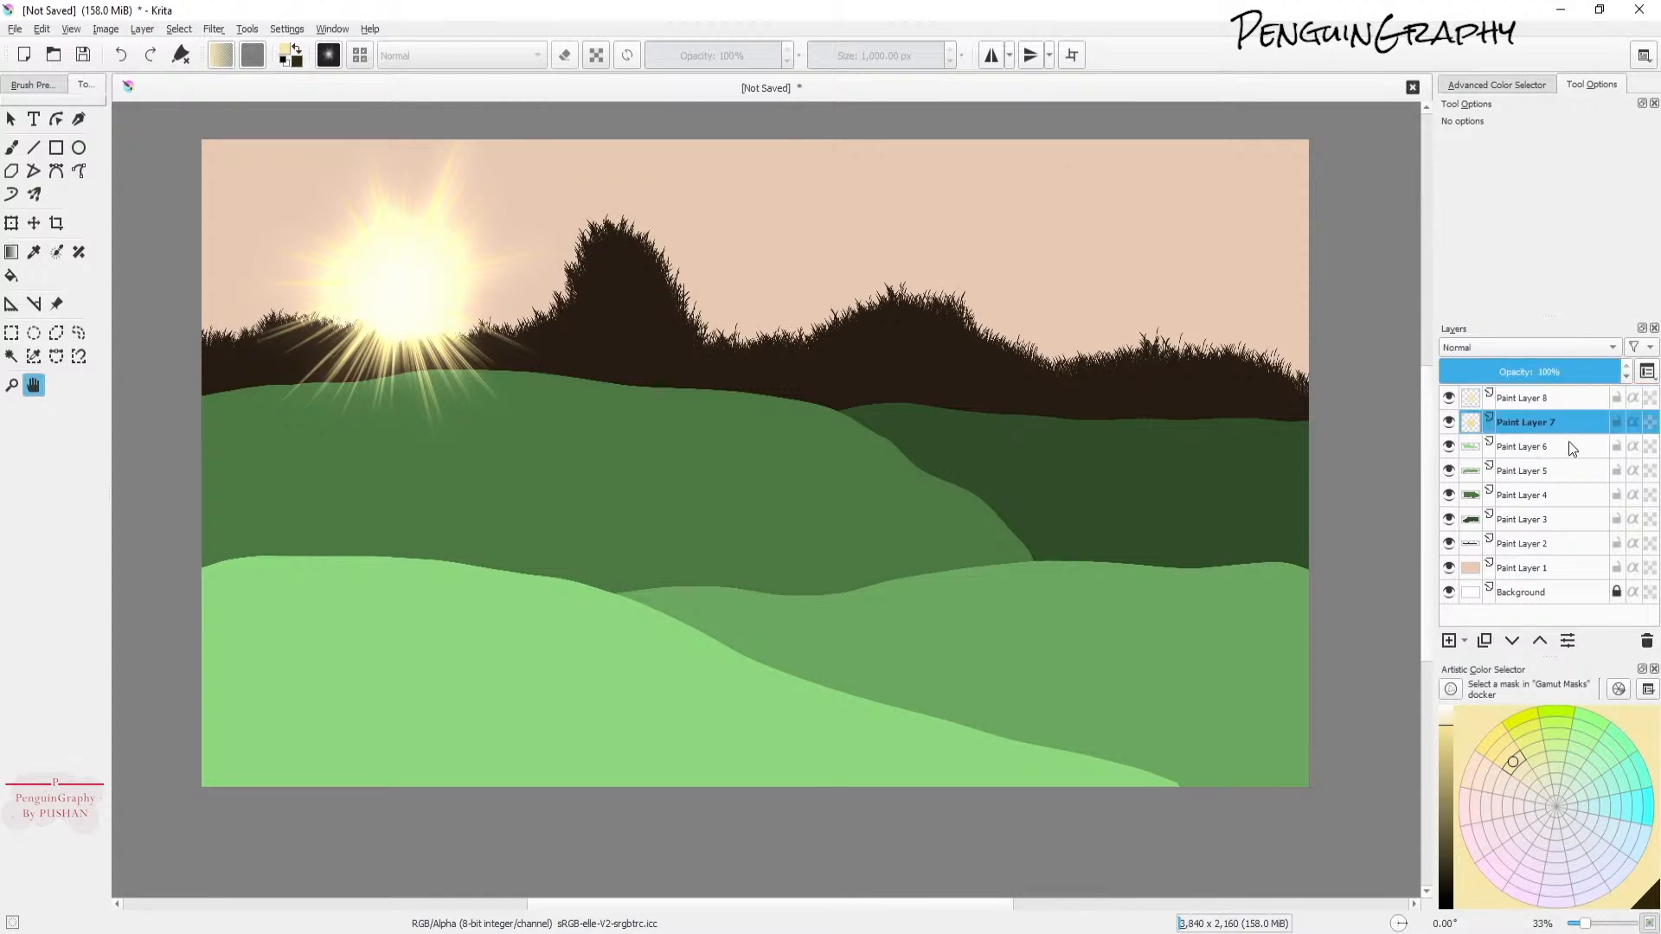
{"action": "left_click", "coordinate": [1571, 373]}
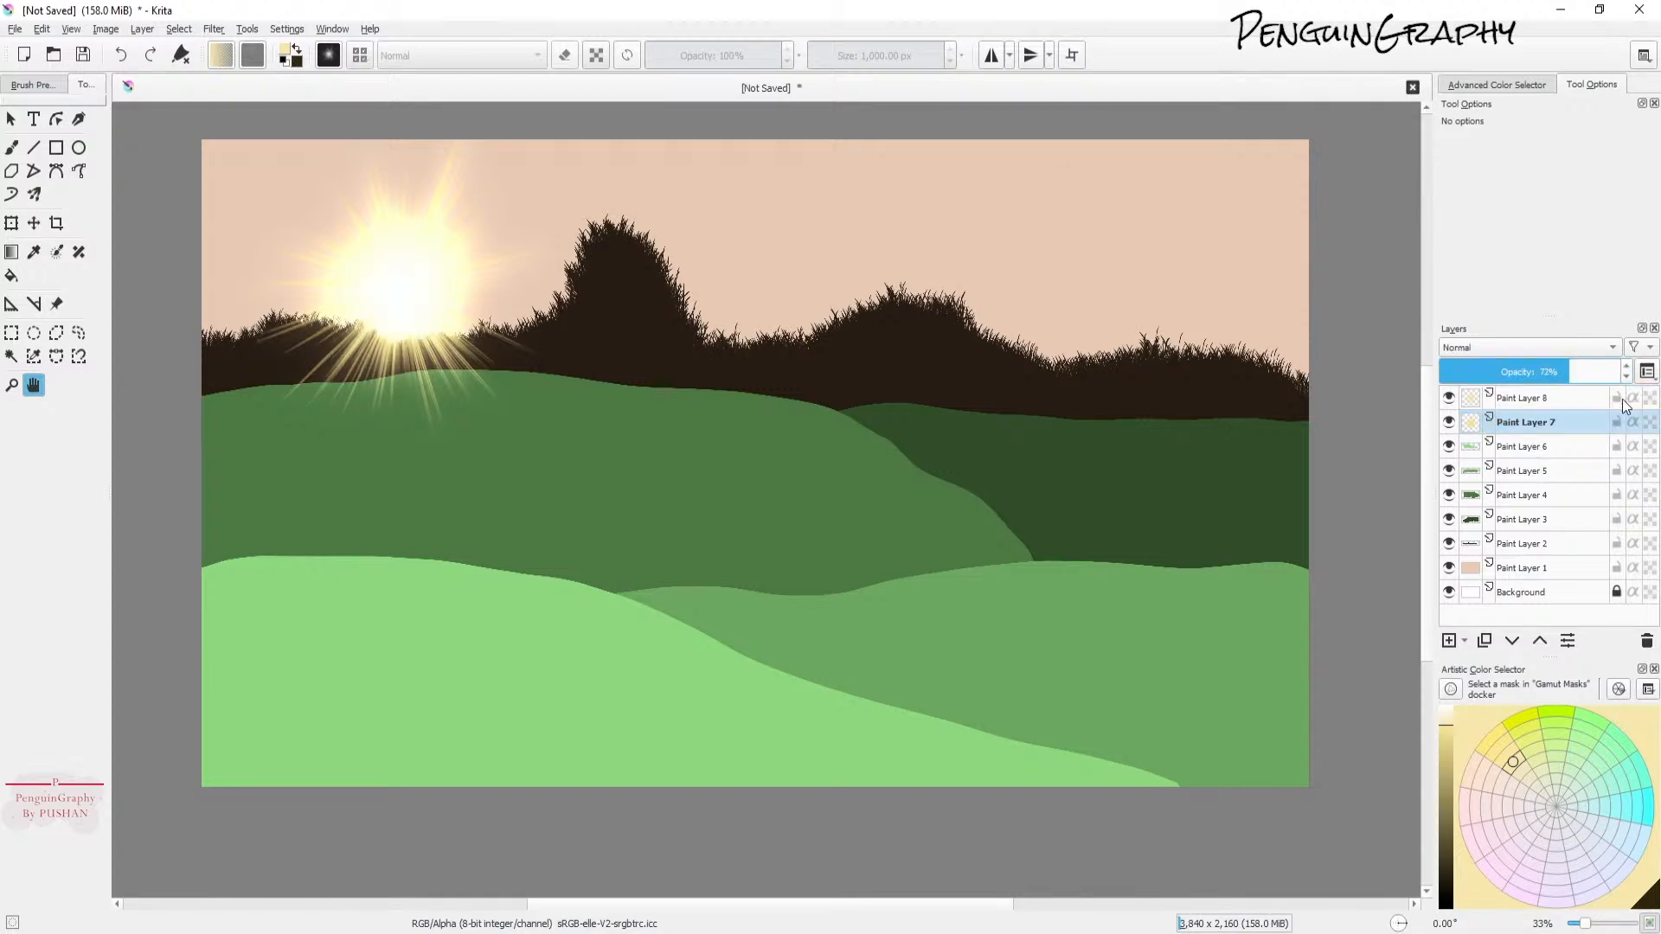
{"action": "left_click_drag", "start_coordinate": [1545, 373], "coordinate": [1522, 371]}
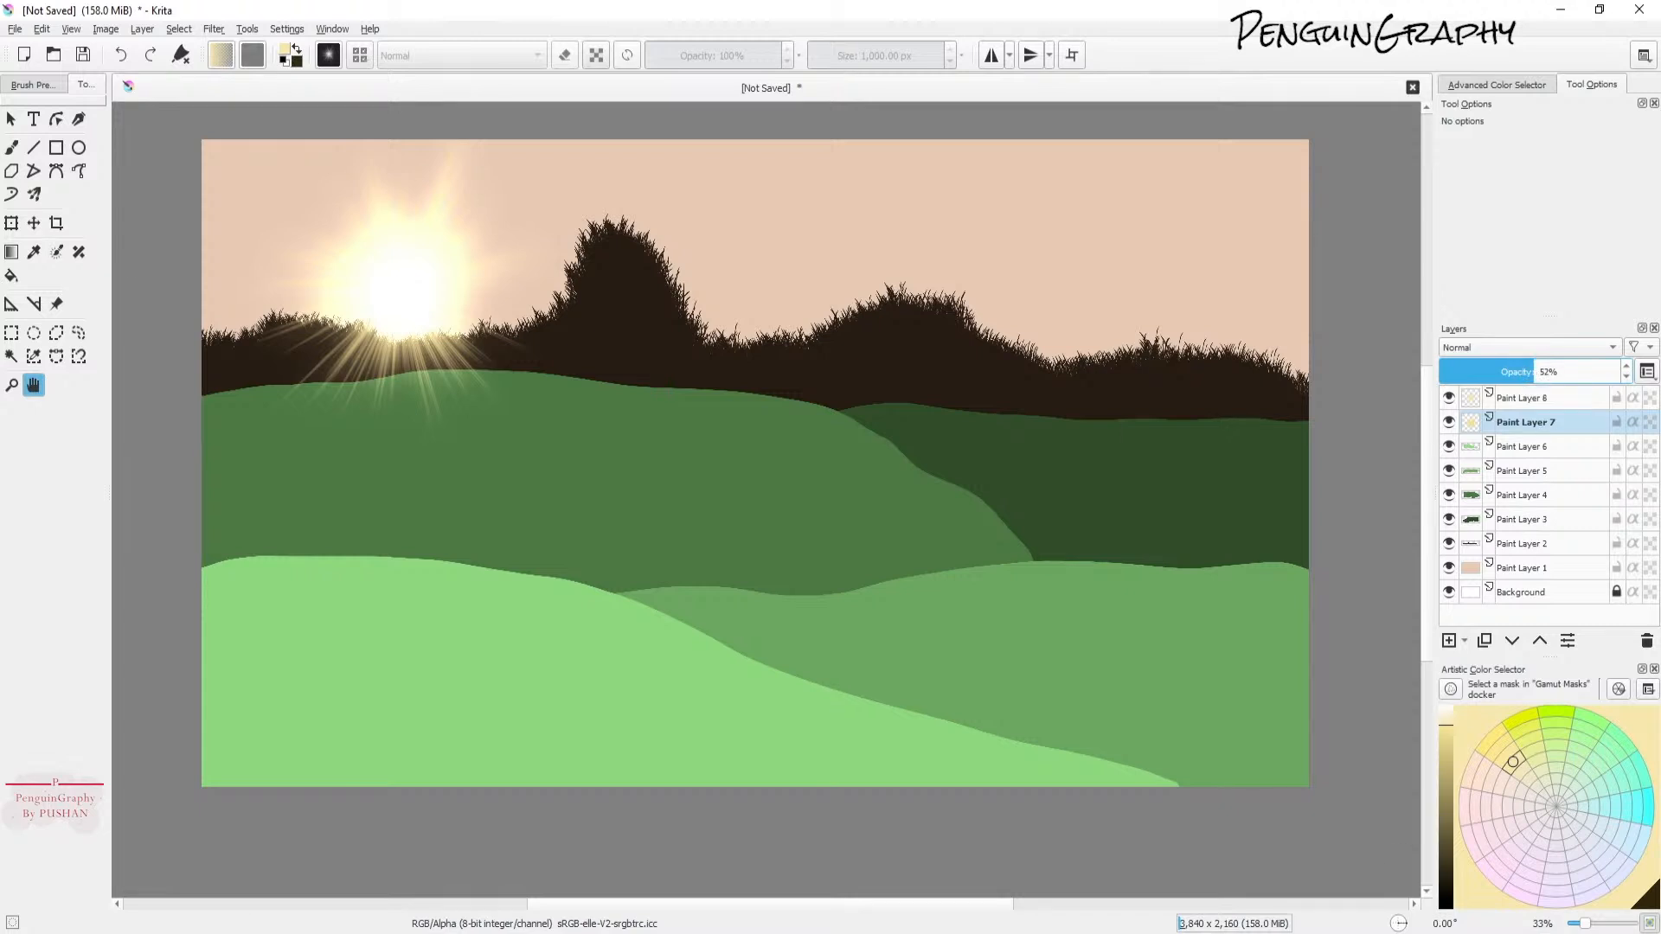
{"action": "left_click", "coordinate": [1564, 373]}
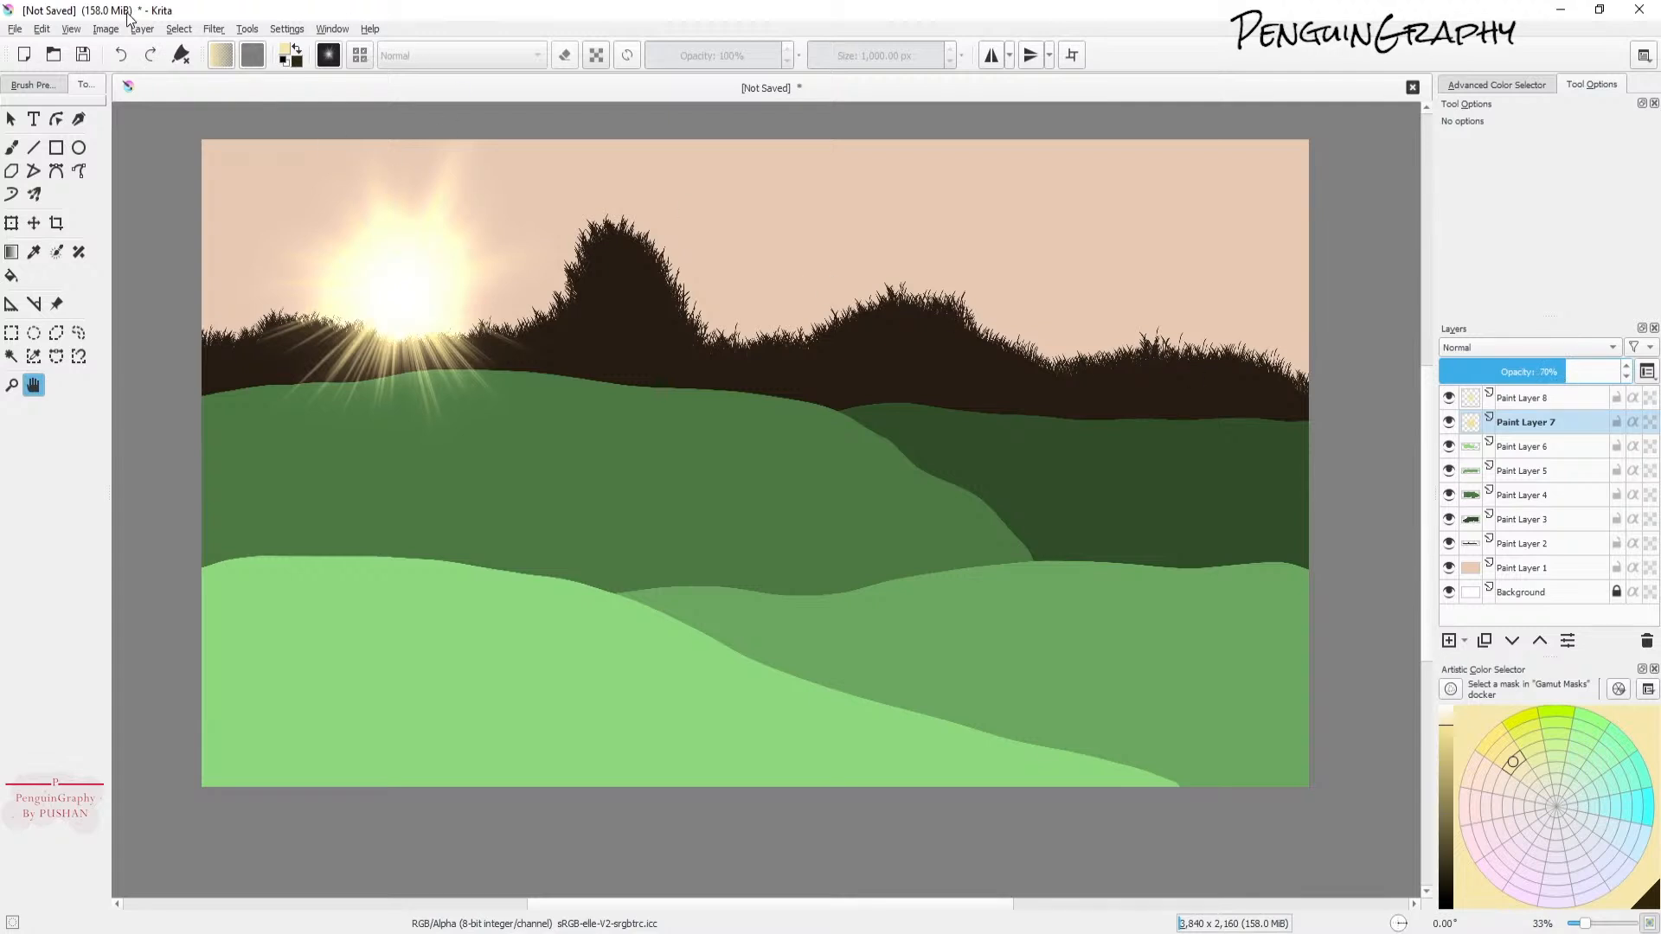
Step: With the X1AB - Soft Eraser at 1000 px, erase part of the sun burst on Paint Layer 7
{"action": "left_click", "coordinate": [46, 86]}
{"action": "left_click", "coordinate": [61, 319]}
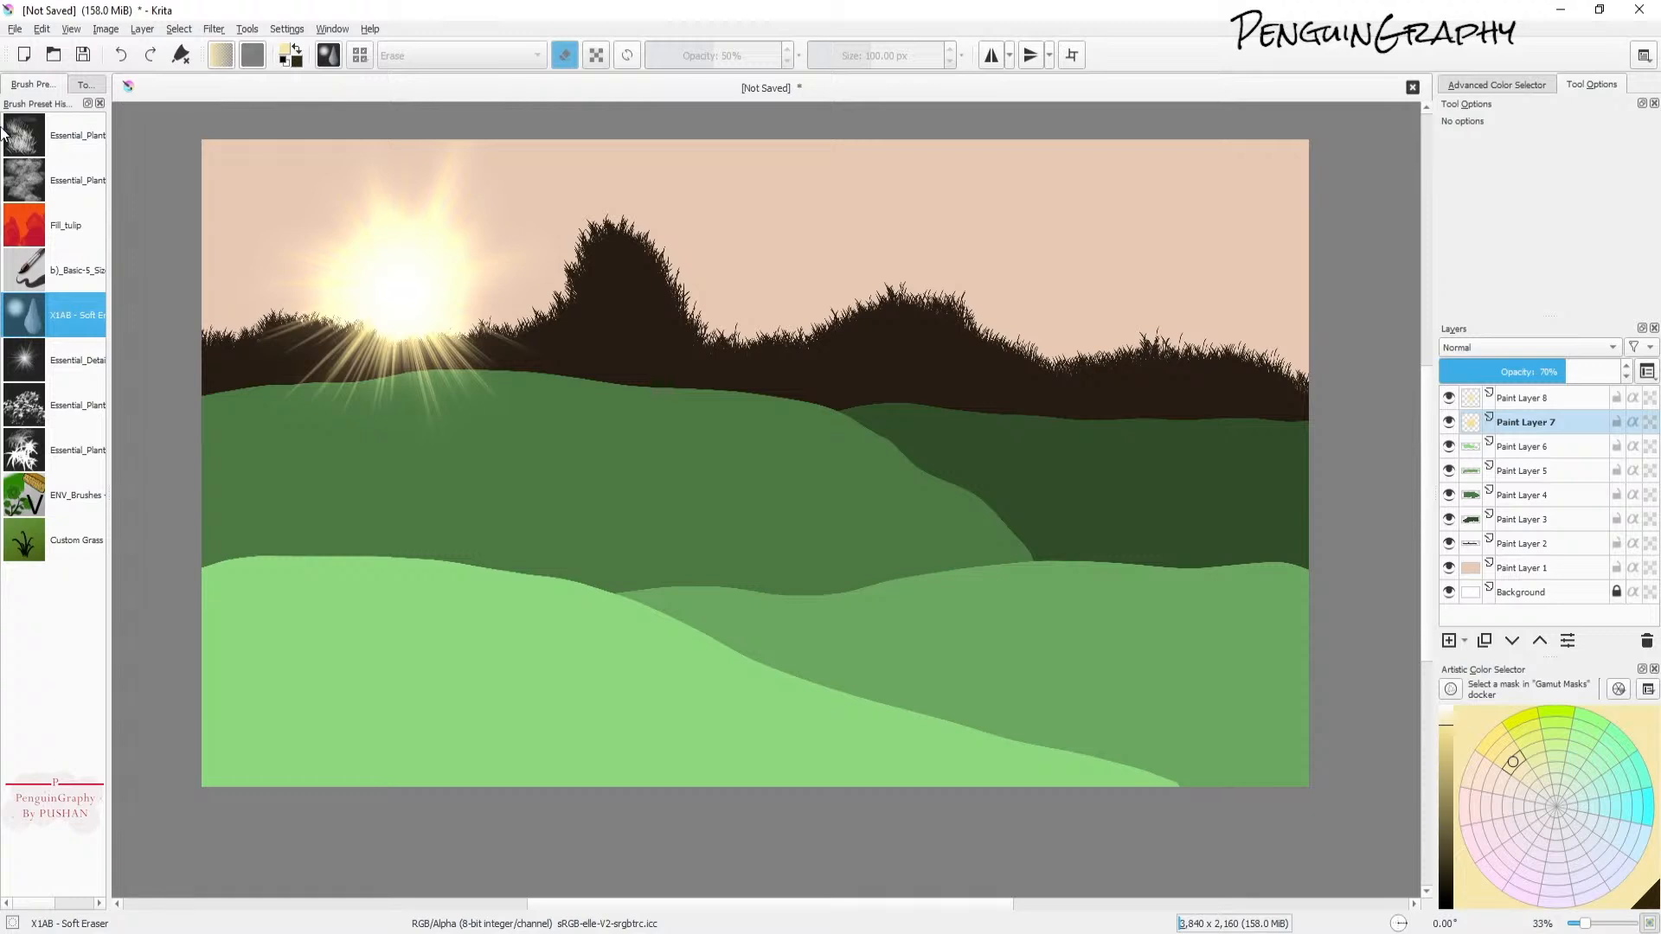
{"action": "left_click", "coordinate": [85, 84]}
{"action": "left_click", "coordinate": [12, 147]}
{"action": "left_click_drag", "start_coordinate": [874, 54], "coordinate": [947, 54]}
{"action": "mouse_move", "coordinate": [497, 299]}
{"action": "left_mouse_down"}
{"action": "mouse_move", "coordinate": [256, 400]}
{"action": "mouse_move", "coordinate": [534, 274]}
{"action": "mouse_move", "coordinate": [320, 411]}
{"action": "mouse_move", "coordinate": [378, 171]}
{"action": "mouse_move", "coordinate": [542, 337]}
{"action": "mouse_move", "coordinate": [336, 389]}
{"action": "mouse_move", "coordinate": [661, 245]}
{"action": "mouse_move", "coordinate": [434, 294]}
{"action": "mouse_move", "coordinate": [438, 314]}
{"action": "mouse_move", "coordinate": [556, 259]}
{"action": "mouse_move", "coordinate": [594, 283]}
{"action": "left_mouse_up"}
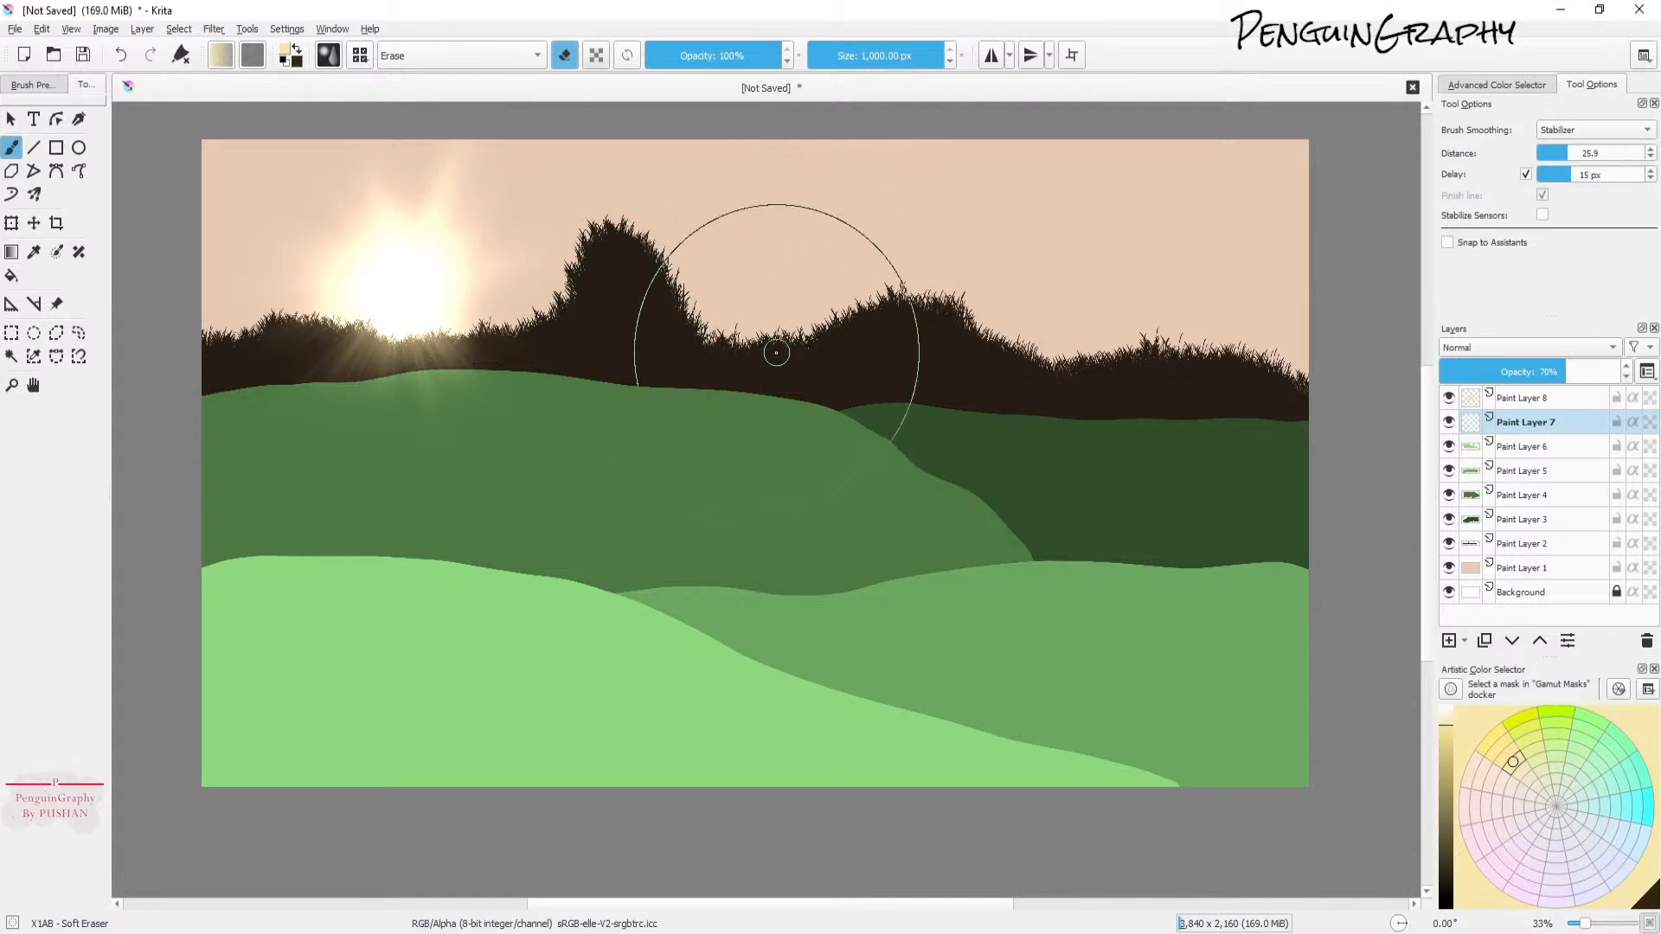
Step: Add a new paint layer above Paint Layer 5
{"action": "left_click", "coordinate": [1525, 468]}
{"action": "key", "text": "Insert"}
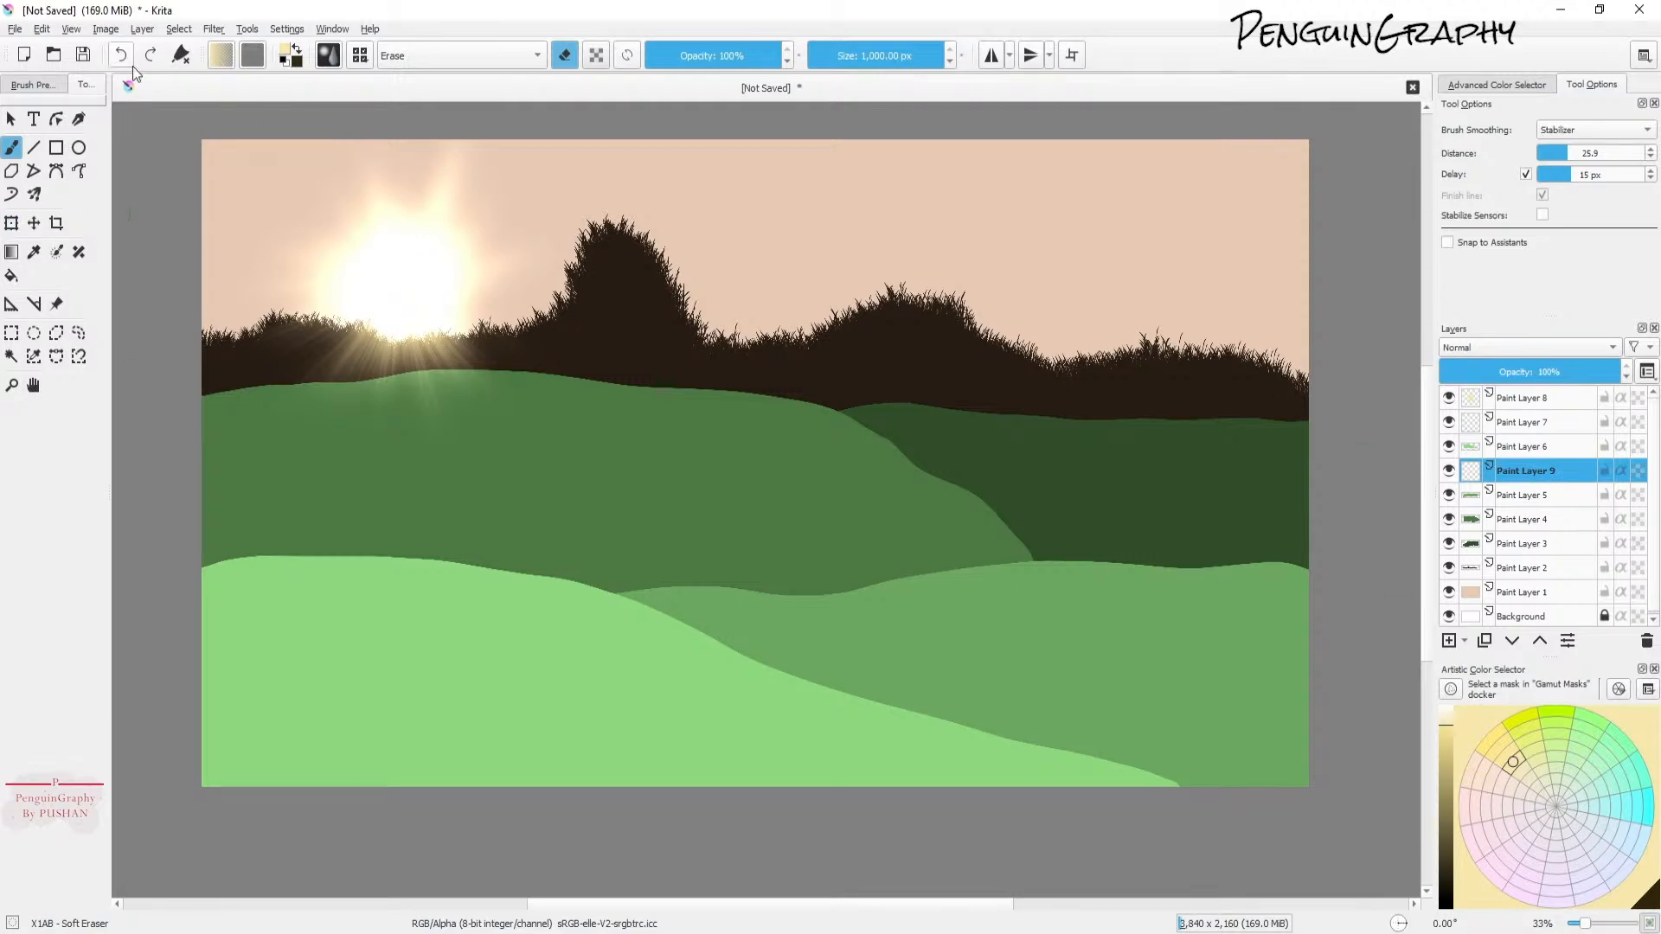
Step: Select the b)_Basic-5 Size brush preset
{"action": "left_click", "coordinate": [369, 55]}
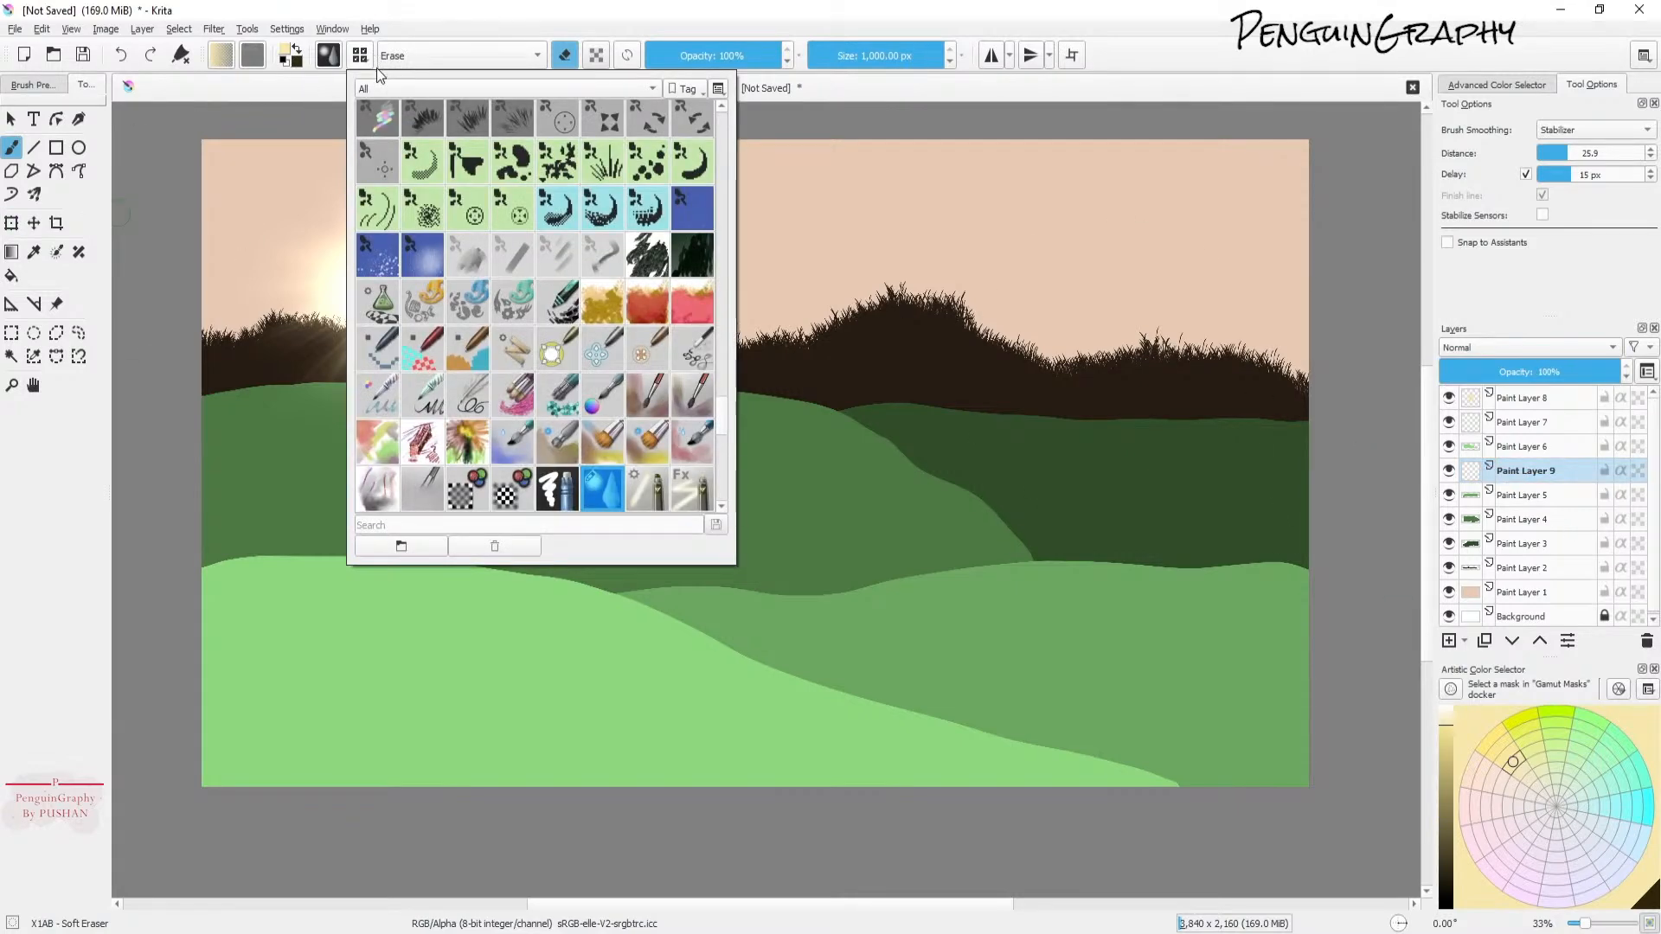
{"action": "left_click", "coordinate": [329, 56]}
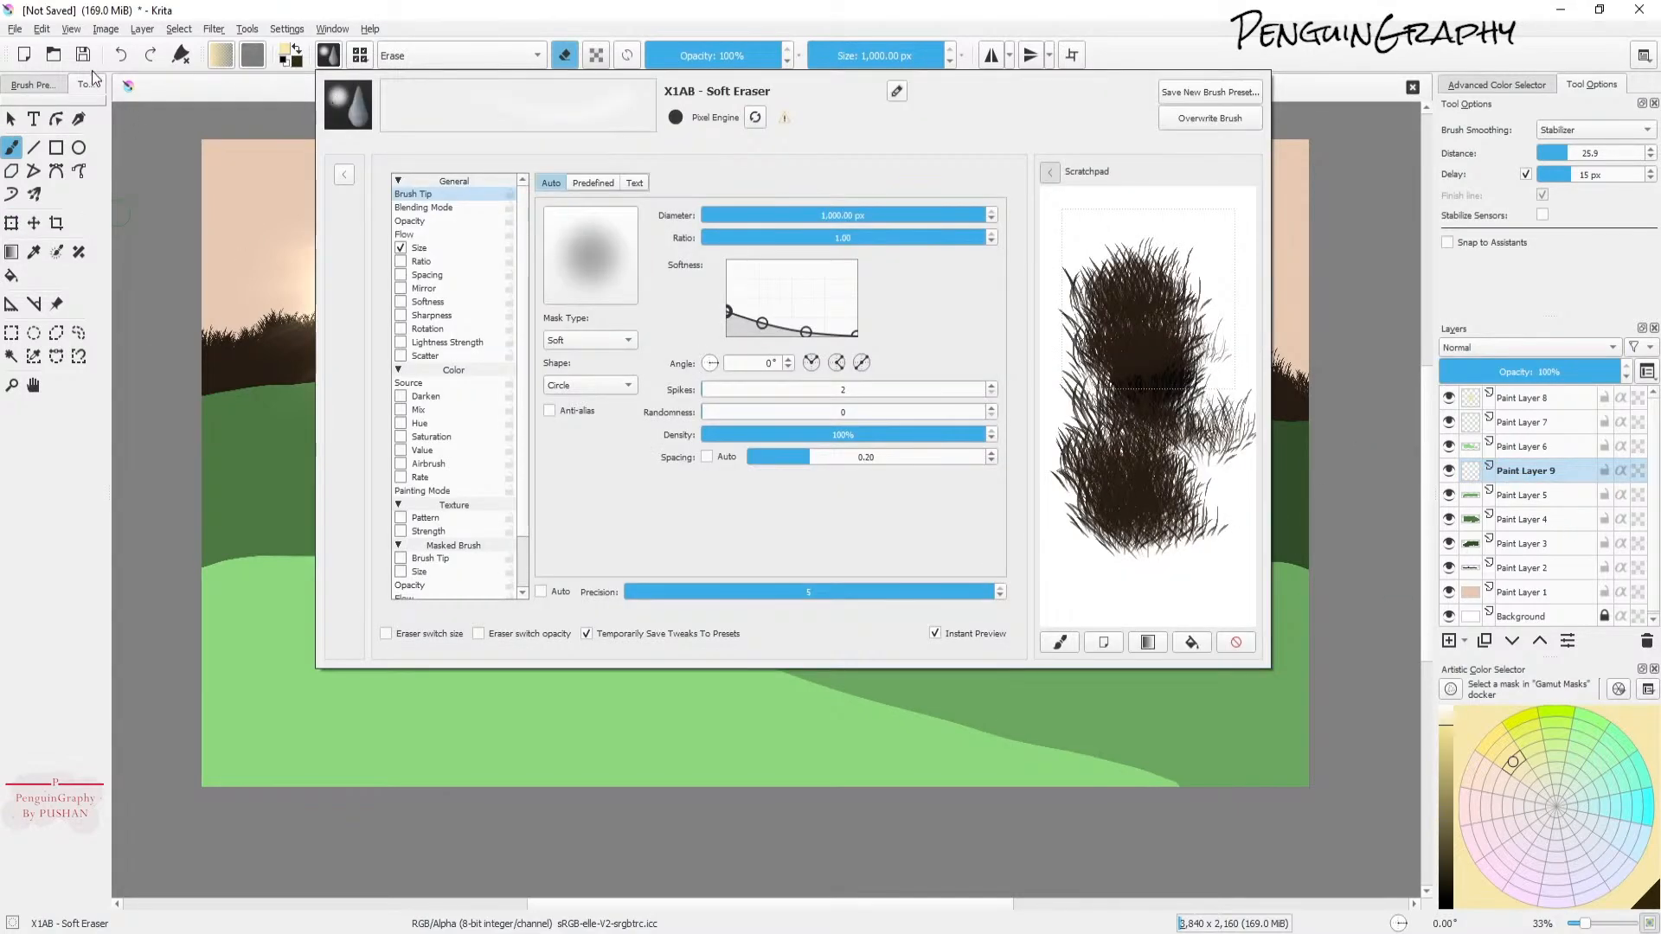
{"action": "left_click", "coordinate": [46, 83]}
{"action": "left_click", "coordinate": [94, 264]}
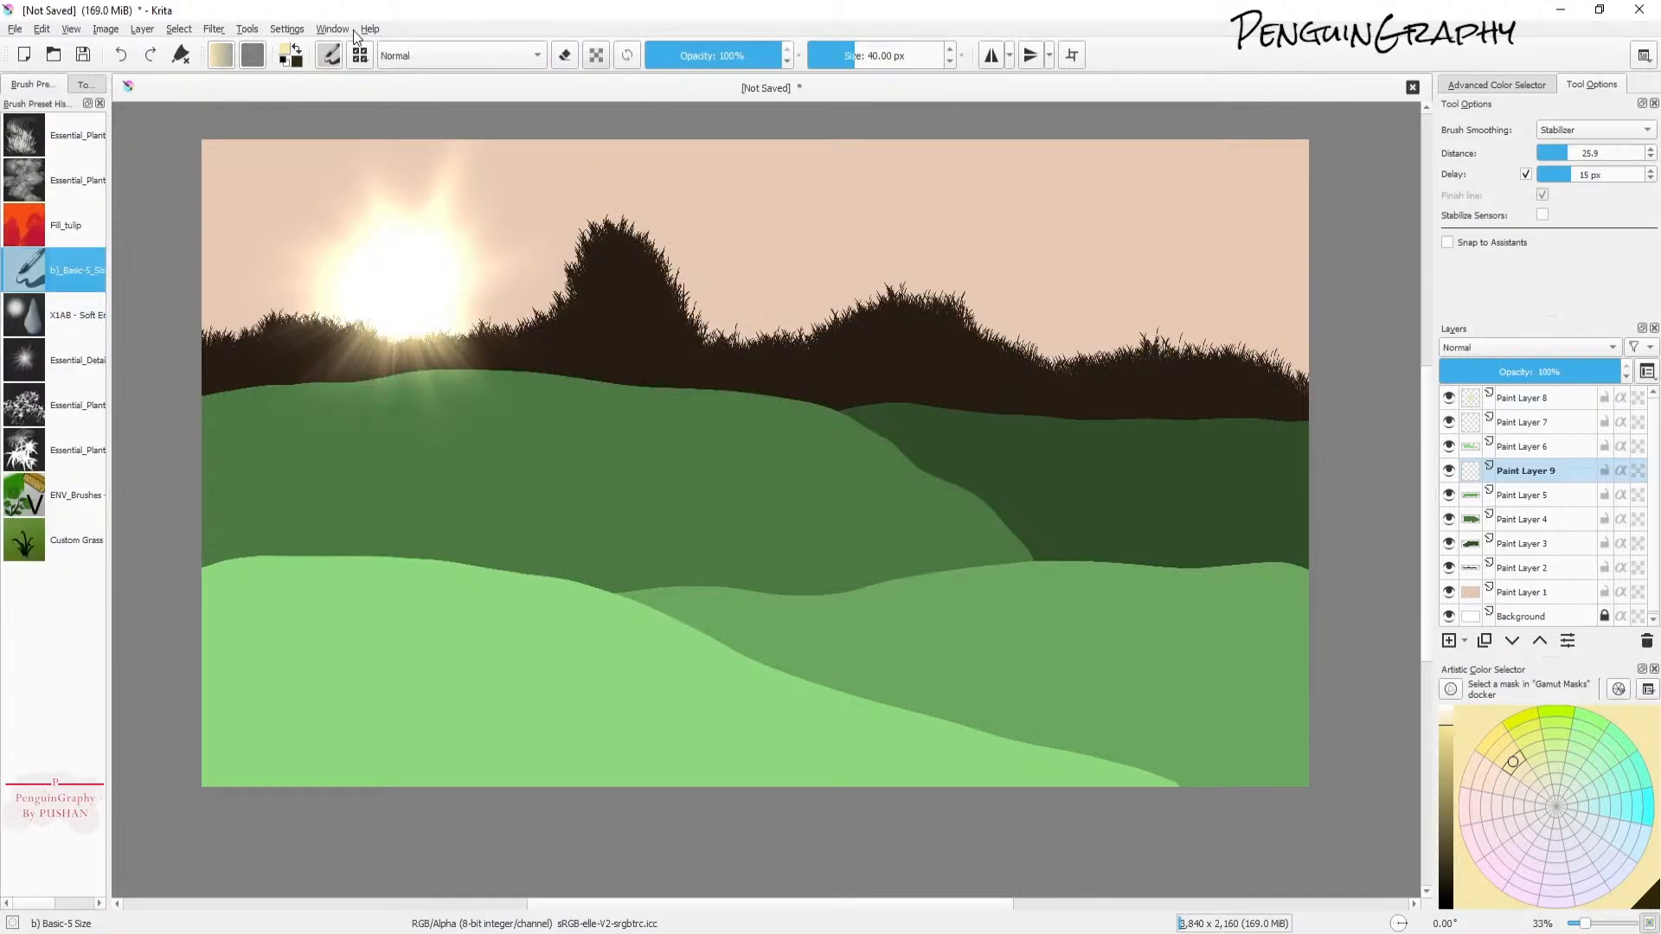
Step: Browse the brush presets and choose the X3AA - Multiline brush
{"action": "left_click", "coordinate": [360, 56]}
{"action": "scroll", "coordinate": [558, 383], "scroll_direction": "down", "scroll_amount": 10}
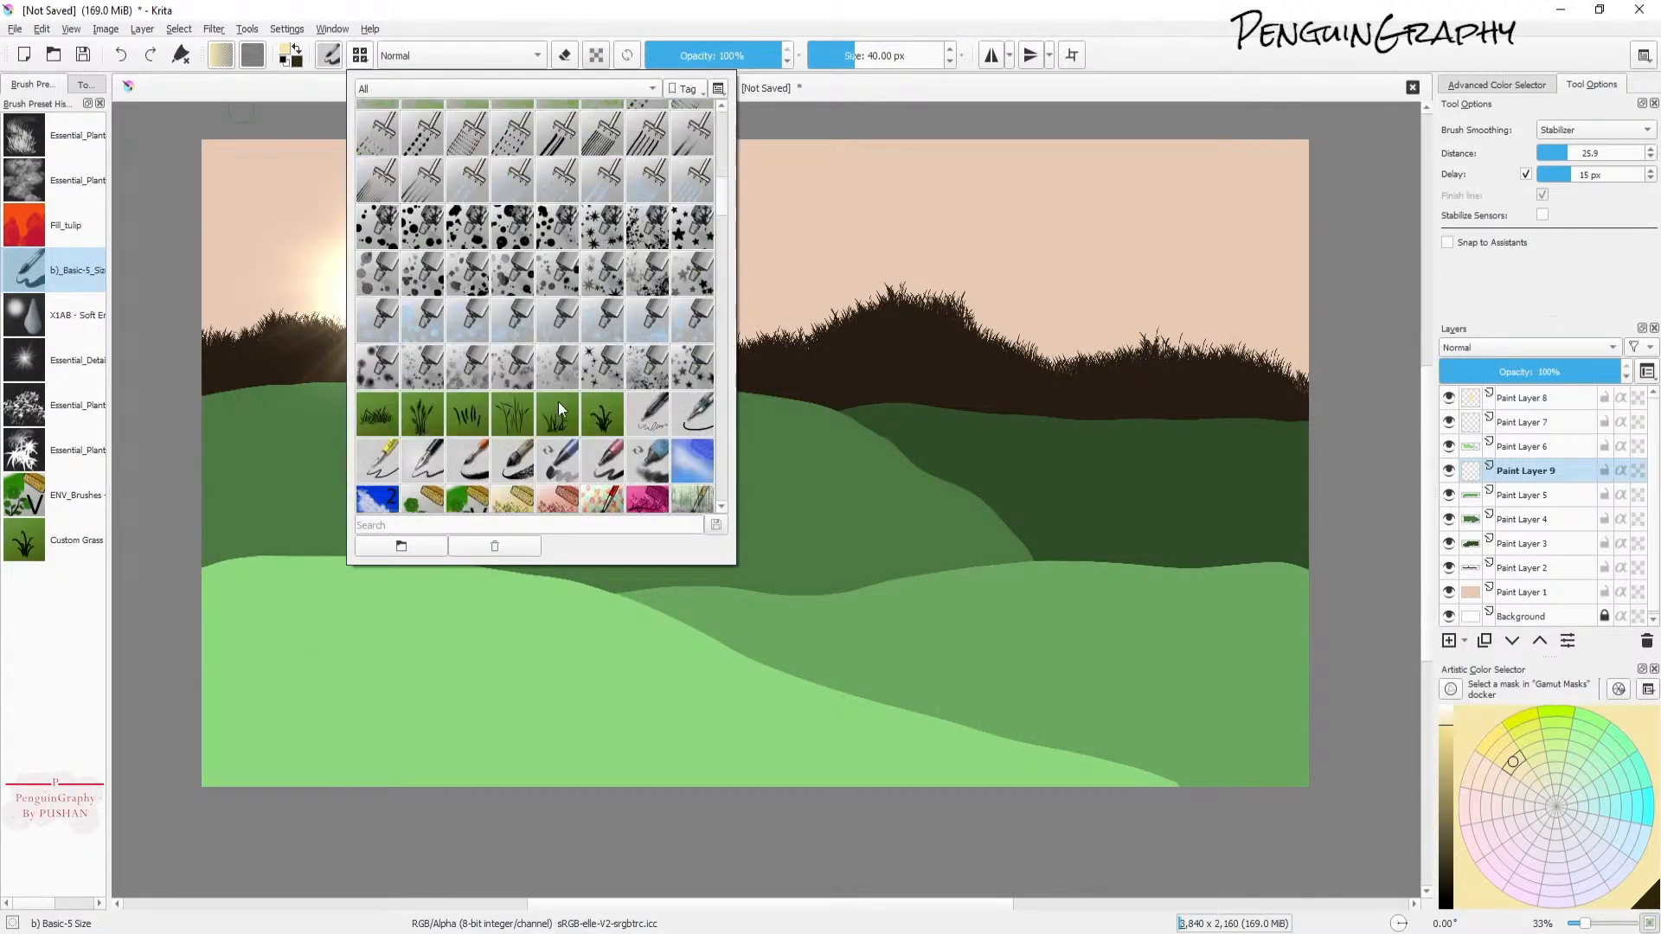
{"action": "scroll", "coordinate": [558, 422], "scroll_direction": "down", "scroll_amount": 8}
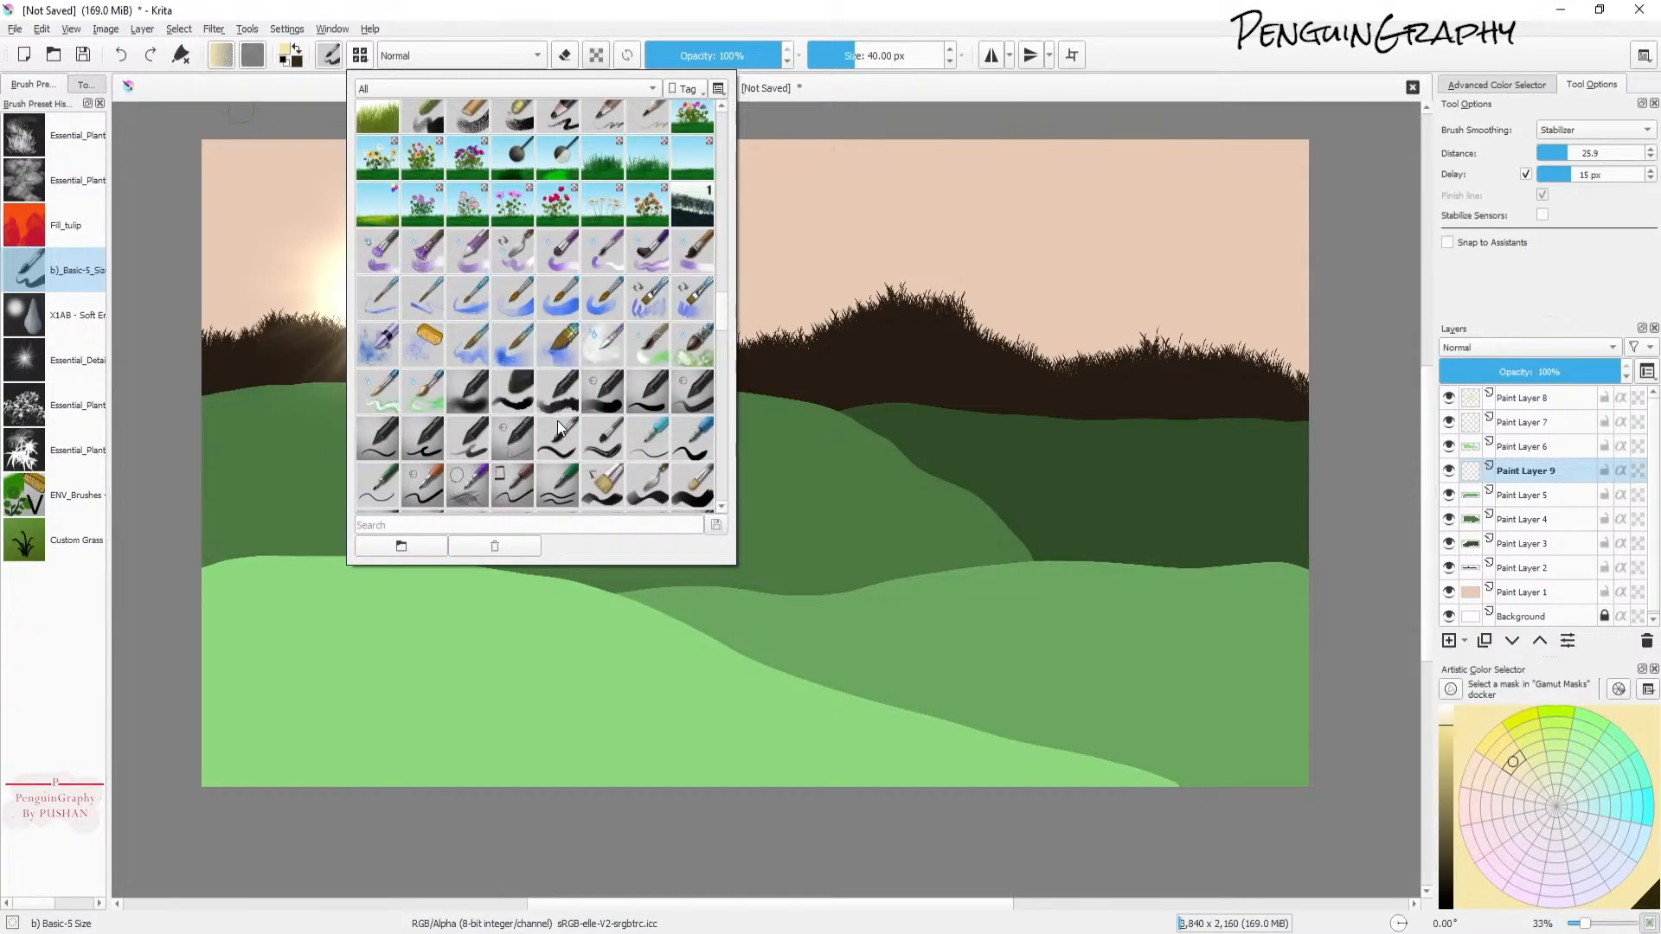
{"action": "scroll", "coordinate": [559, 422], "scroll_direction": "up", "scroll_amount": 3}
{"action": "scroll", "coordinate": [563, 452], "scroll_direction": "down", "scroll_amount": 3}
{"action": "scroll", "coordinate": [579, 463], "scroll_direction": "down", "scroll_amount": 12}
{"action": "scroll", "coordinate": [580, 460], "scroll_direction": "up", "scroll_amount": 3}
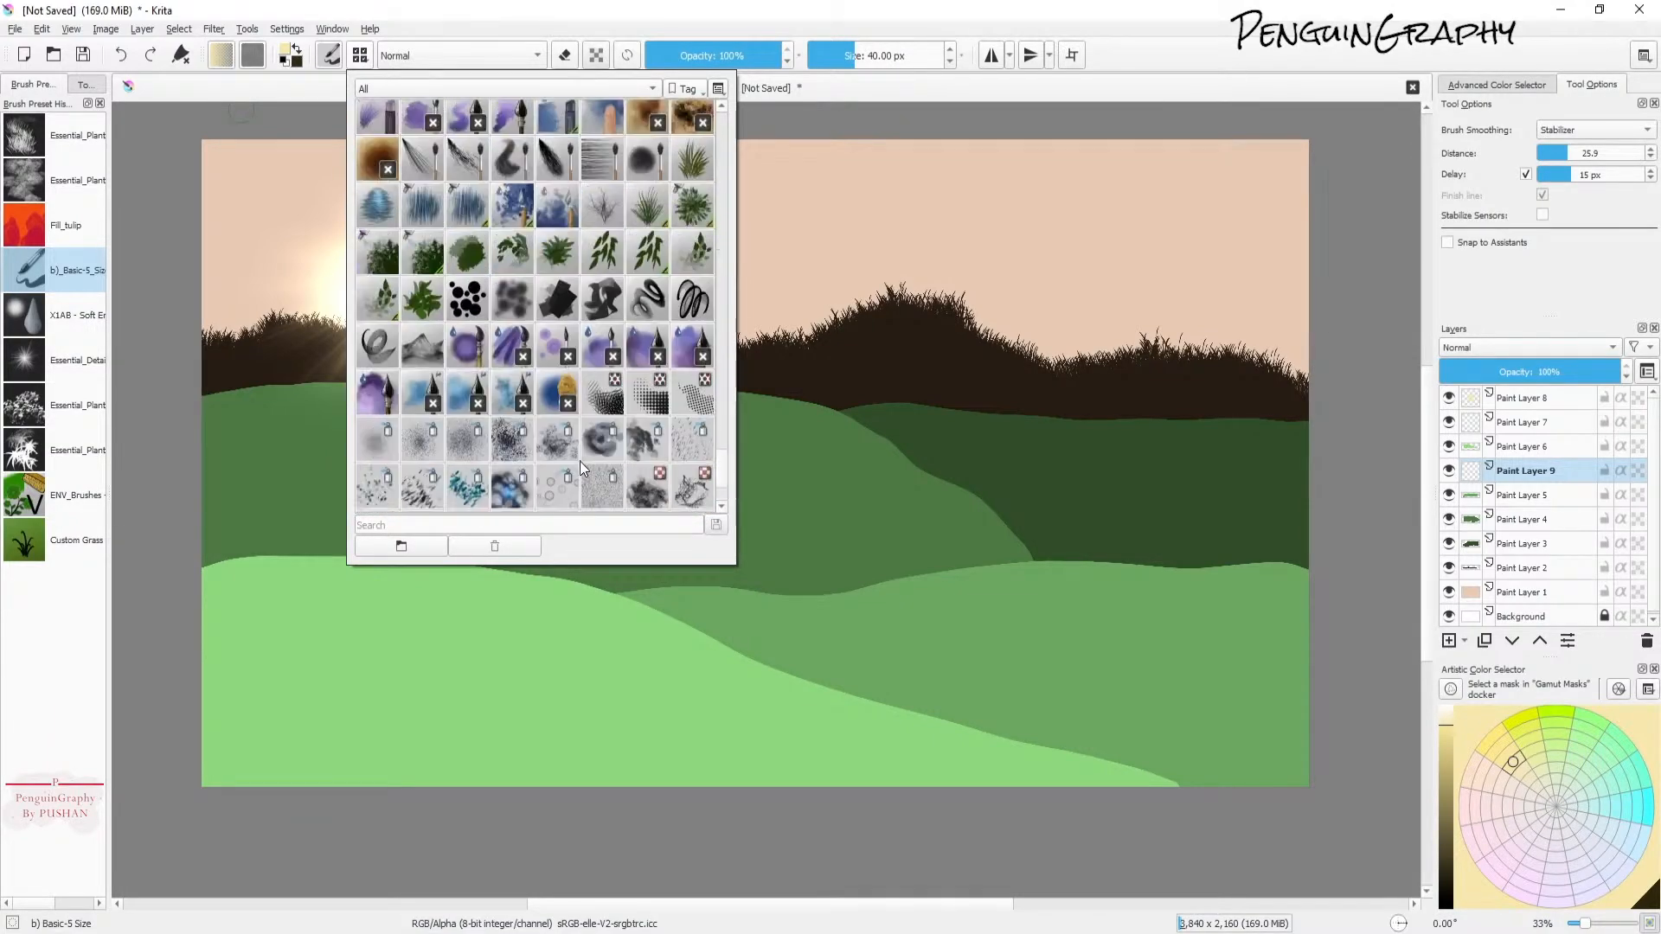
{"action": "left_click", "coordinate": [698, 173]}
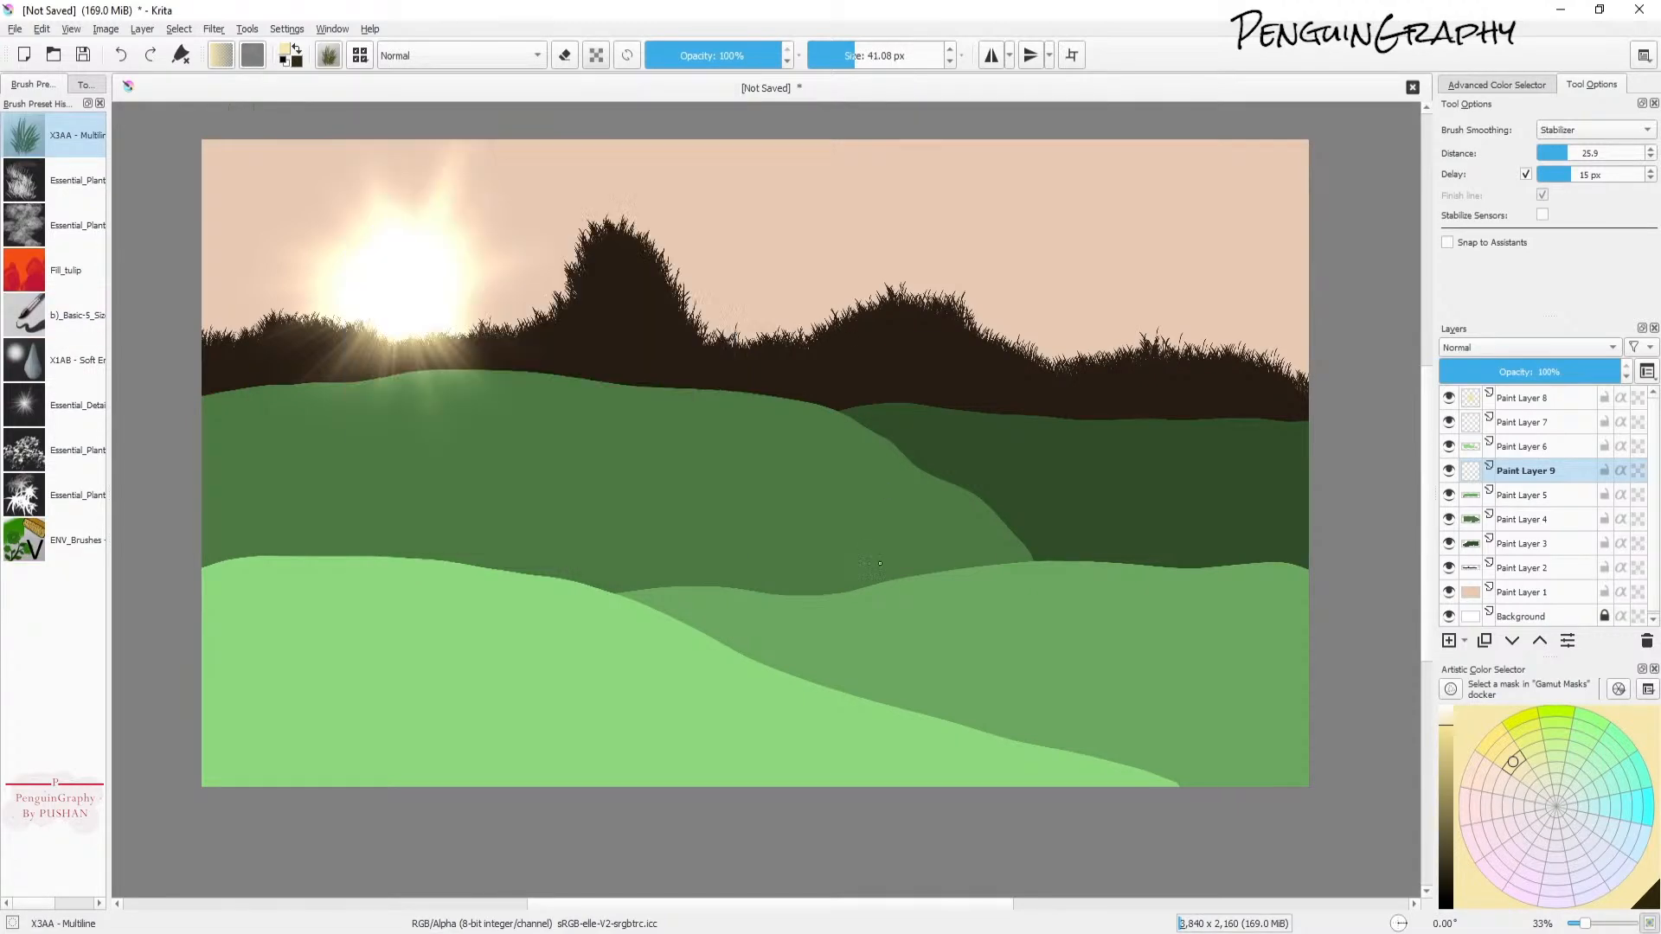
{"action": "key", "text": "ctrl+z"}
Step: In the Multiline brush's editor, browse the predefined brush tips and set the tip to Sketch Grass
{"action": "left_click", "coordinate": [327, 59]}
{"action": "scroll", "coordinate": [699, 412], "scroll_direction": "down", "scroll_amount": 5}
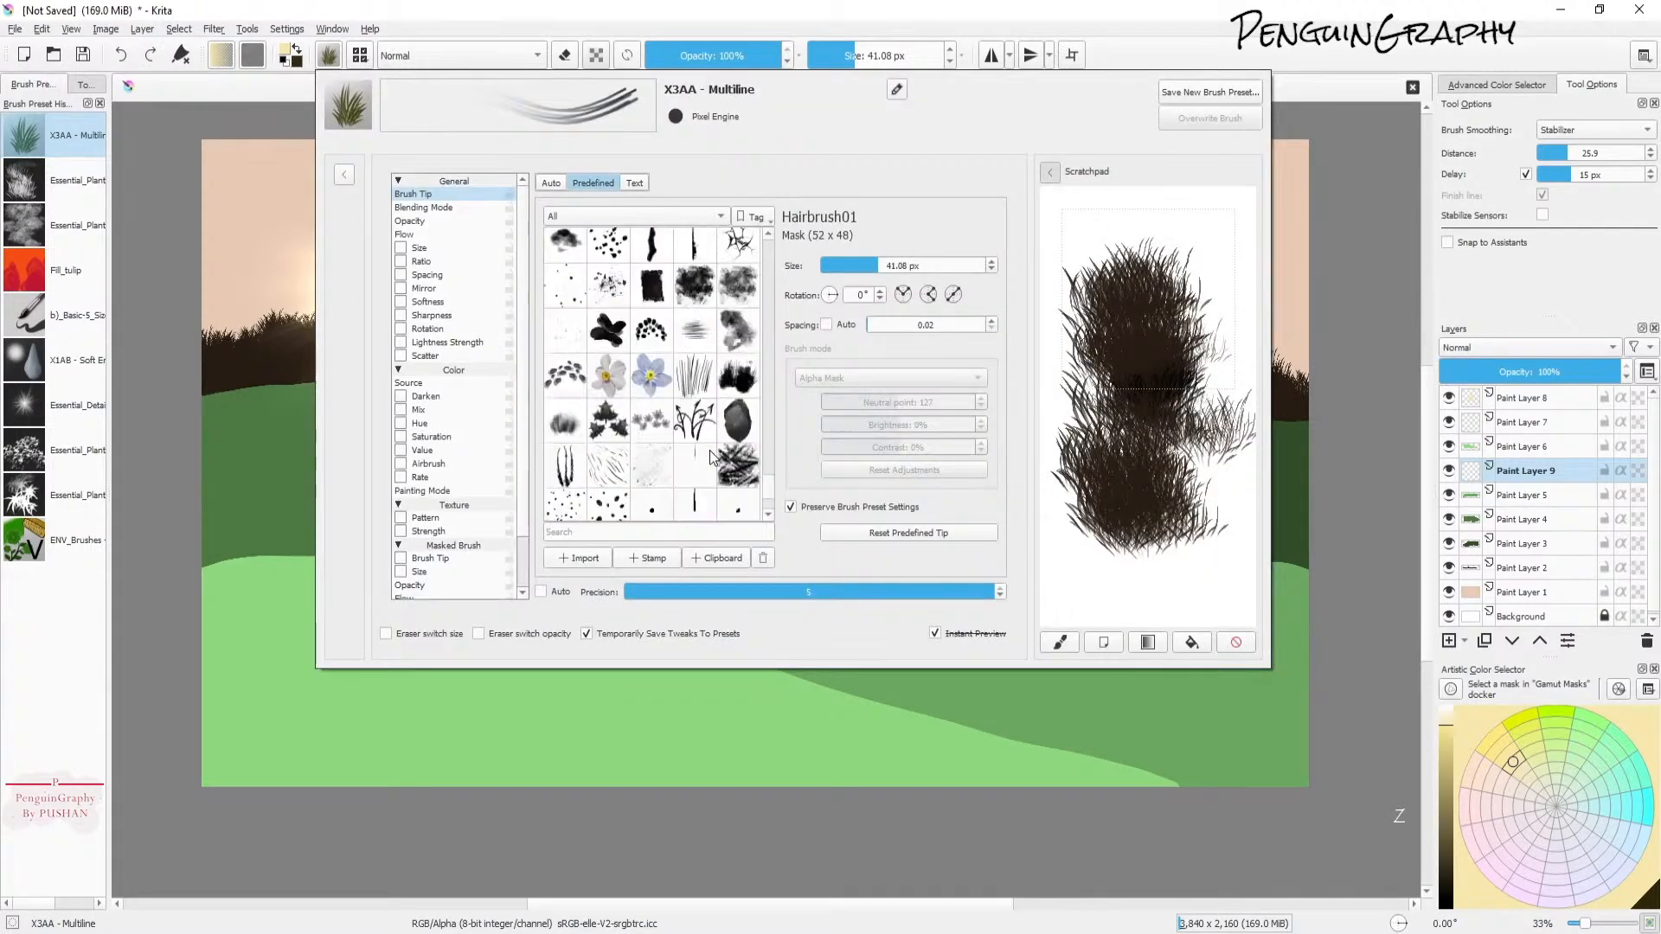
{"action": "scroll", "coordinate": [704, 447], "scroll_direction": "up", "scroll_amount": 4}
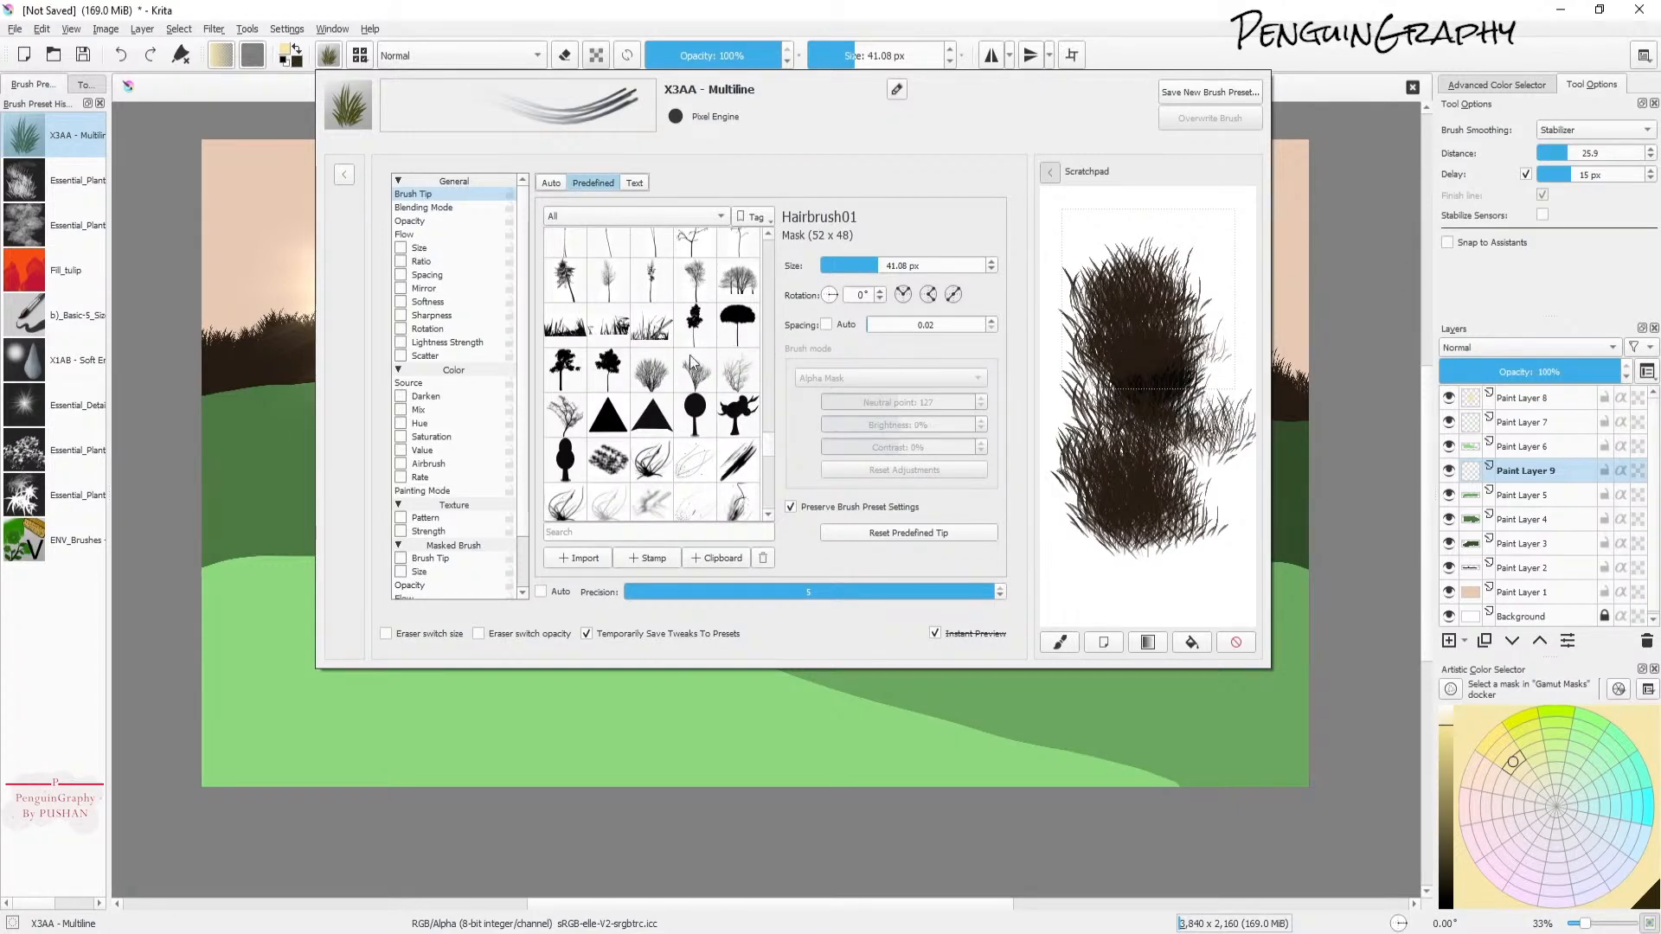
{"action": "left_click", "coordinate": [746, 374]}
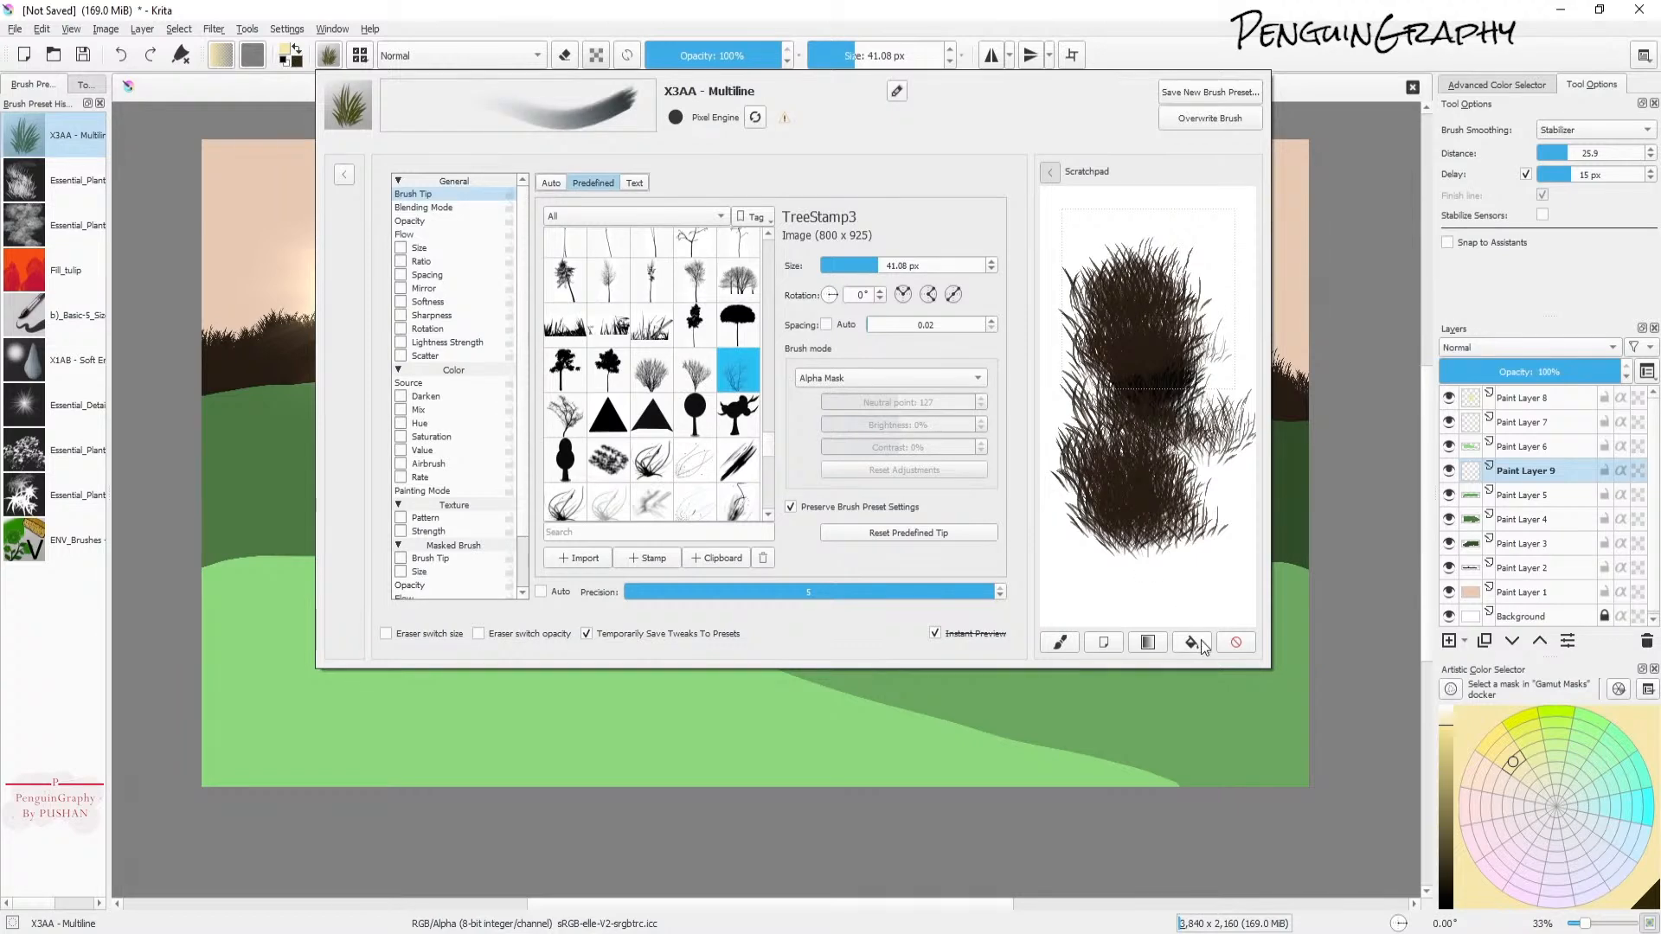
{"action": "left_click", "coordinate": [1235, 642]}
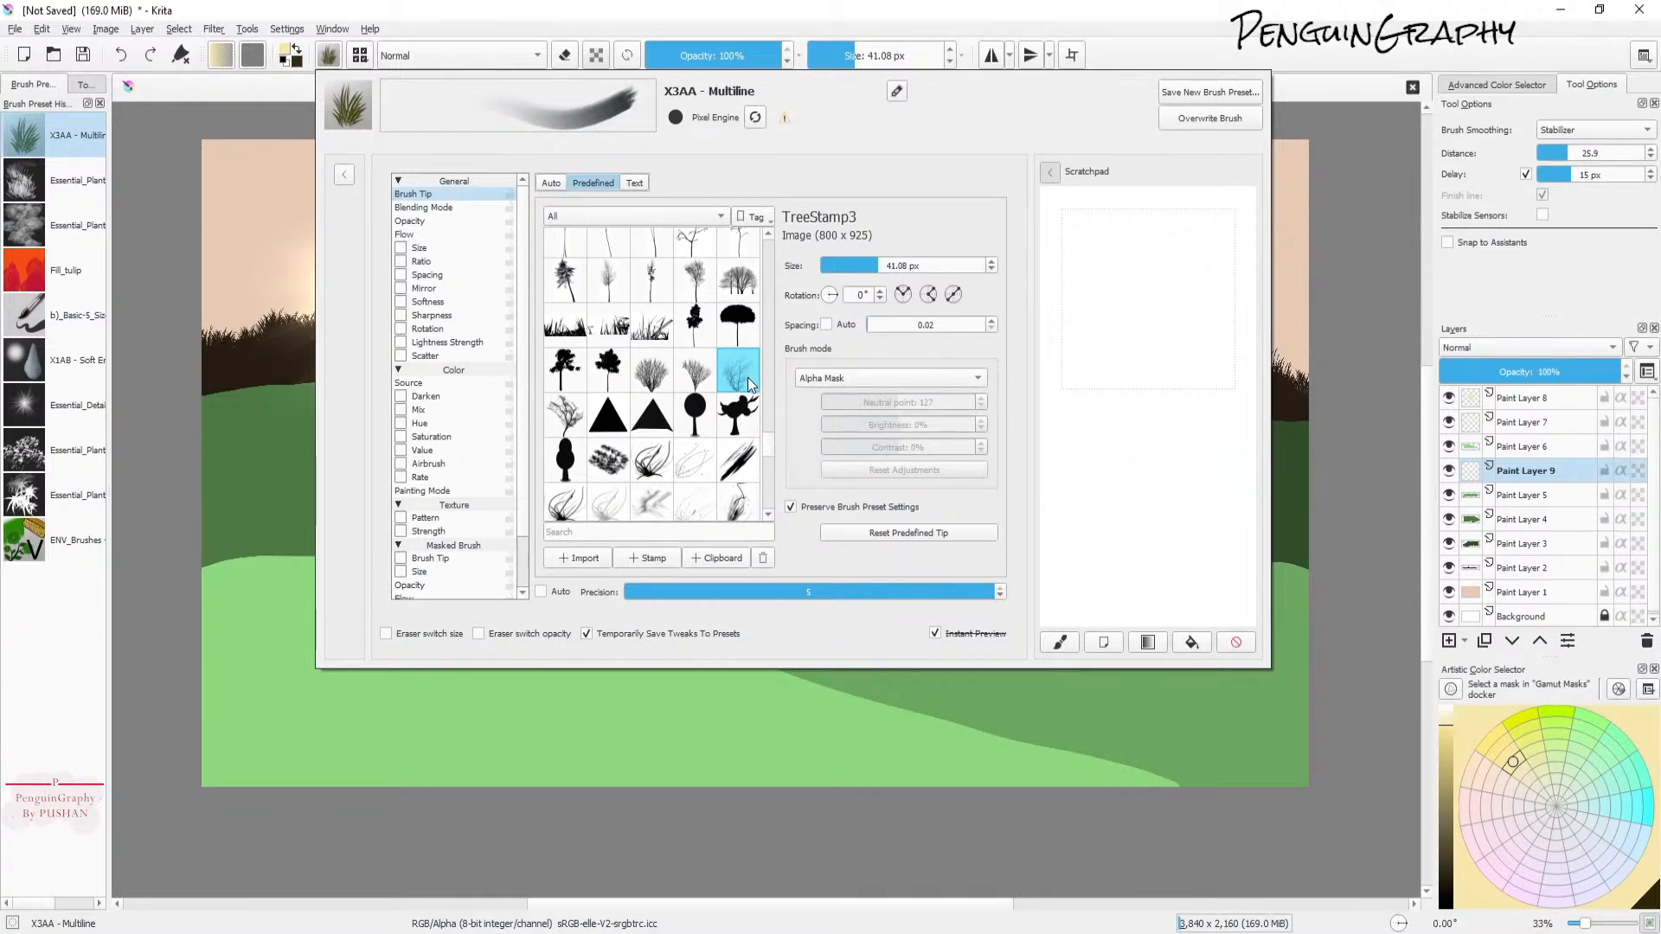
{"action": "left_click_drag", "start_coordinate": [1154, 391], "coordinate": [1158, 405]}
{"action": "left_click_drag", "start_coordinate": [1129, 461], "coordinate": [1194, 465]}
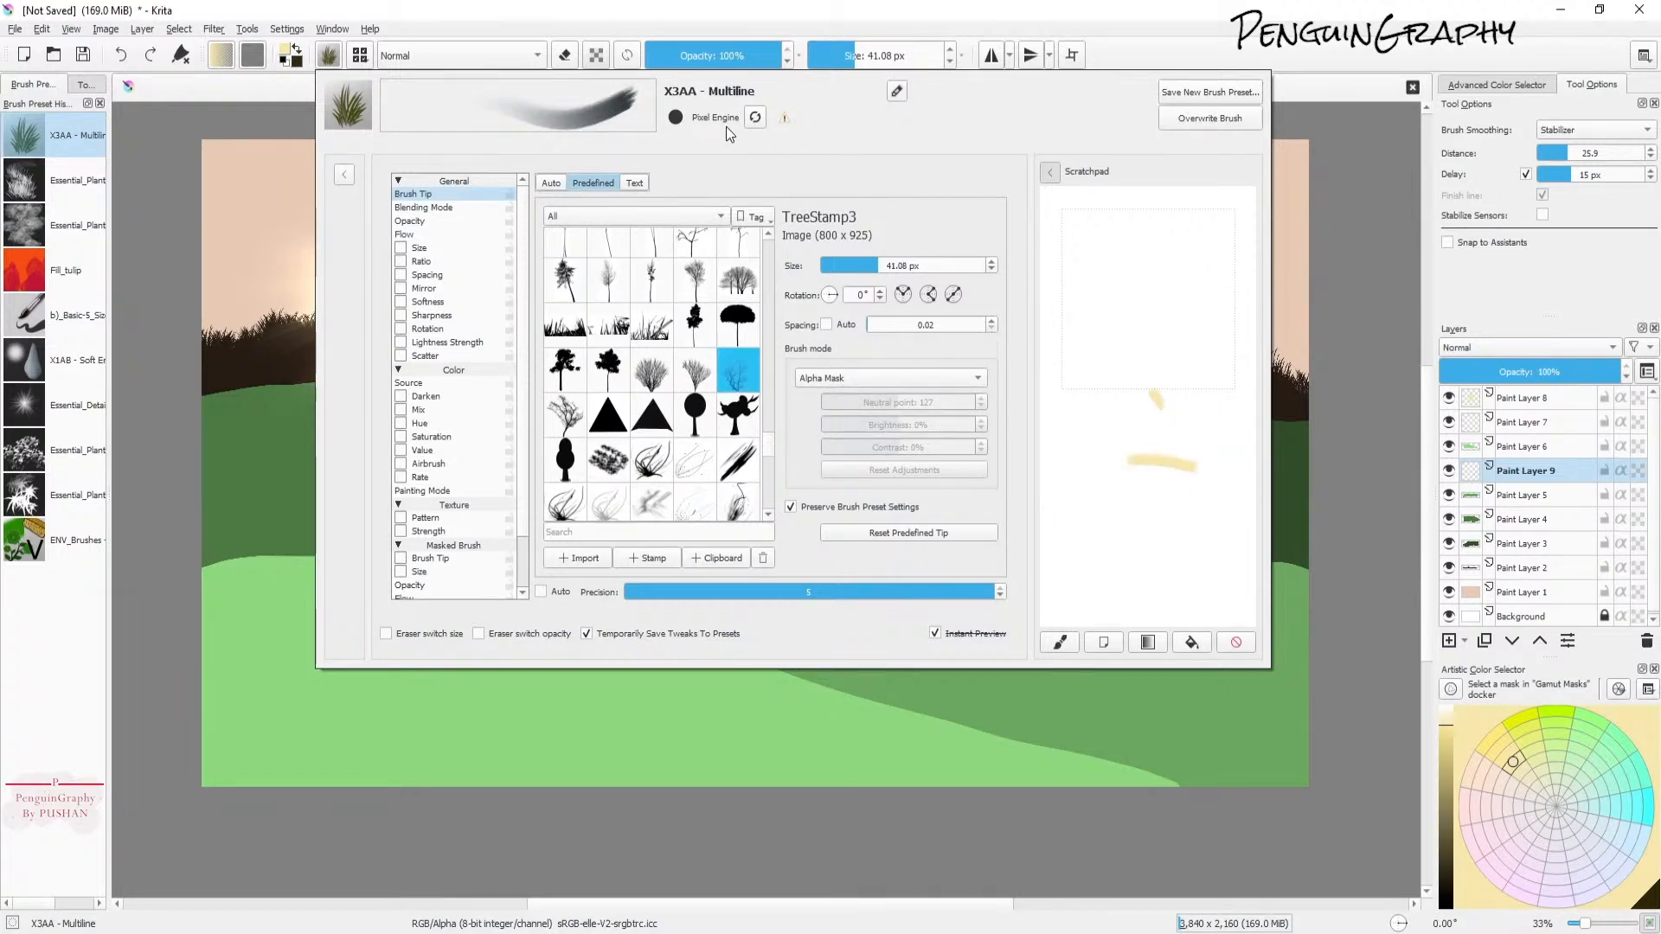
{"action": "scroll", "coordinate": [686, 364], "scroll_direction": "up", "scroll_amount": 3}
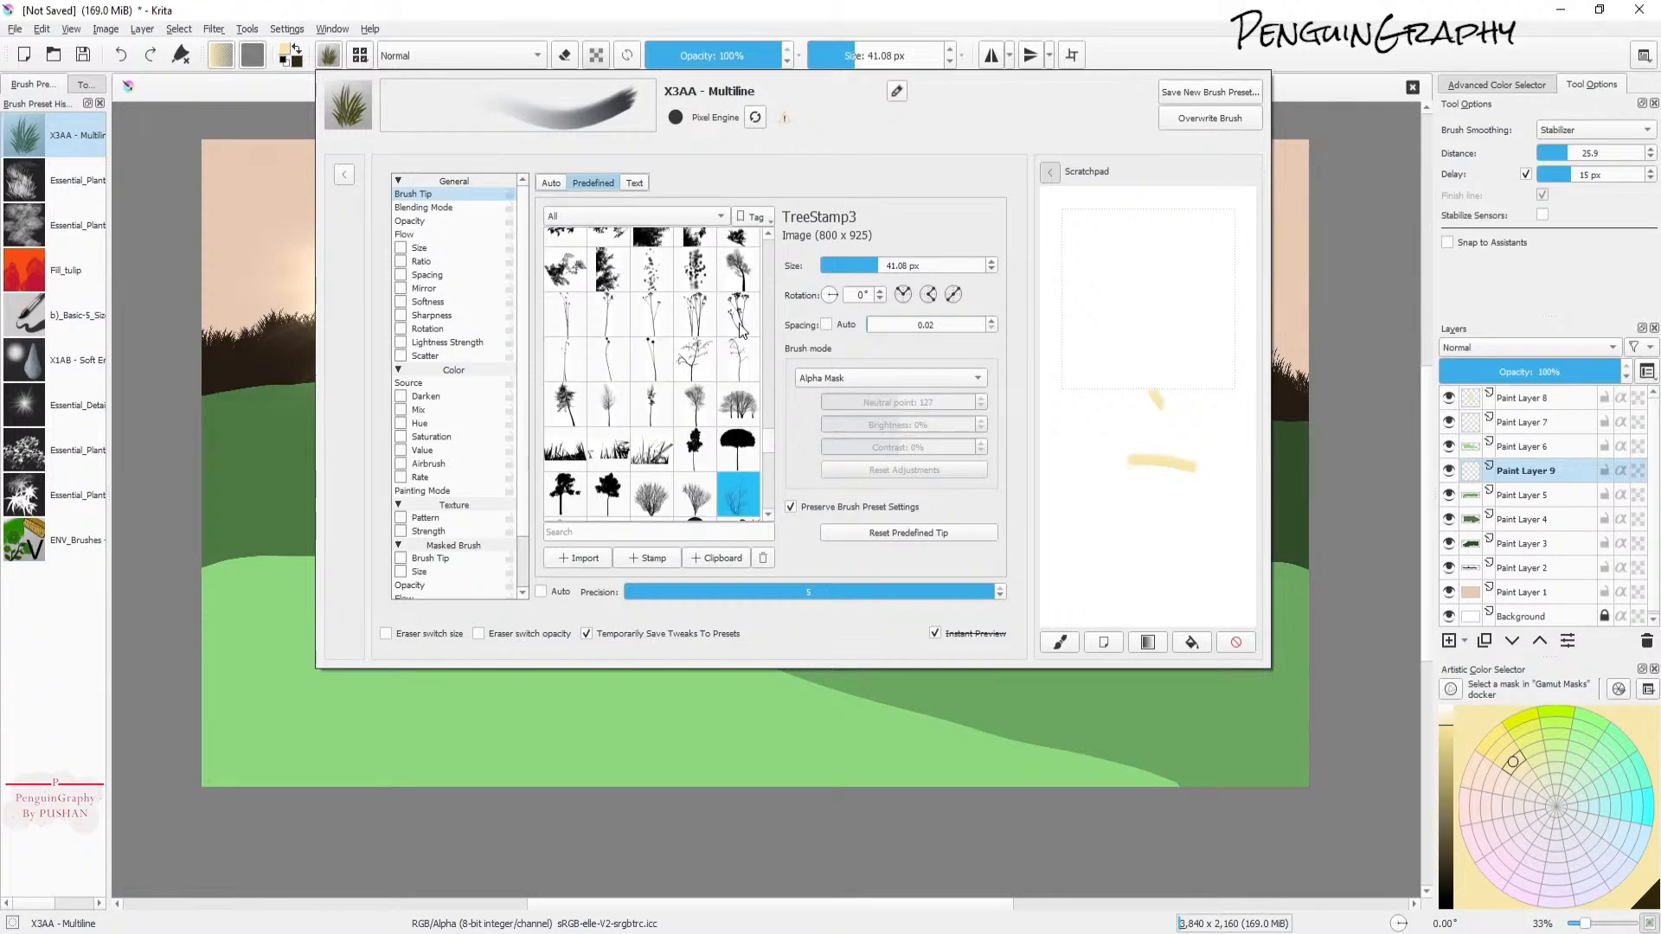
{"action": "scroll", "coordinate": [725, 349], "scroll_direction": "up", "scroll_amount": 6}
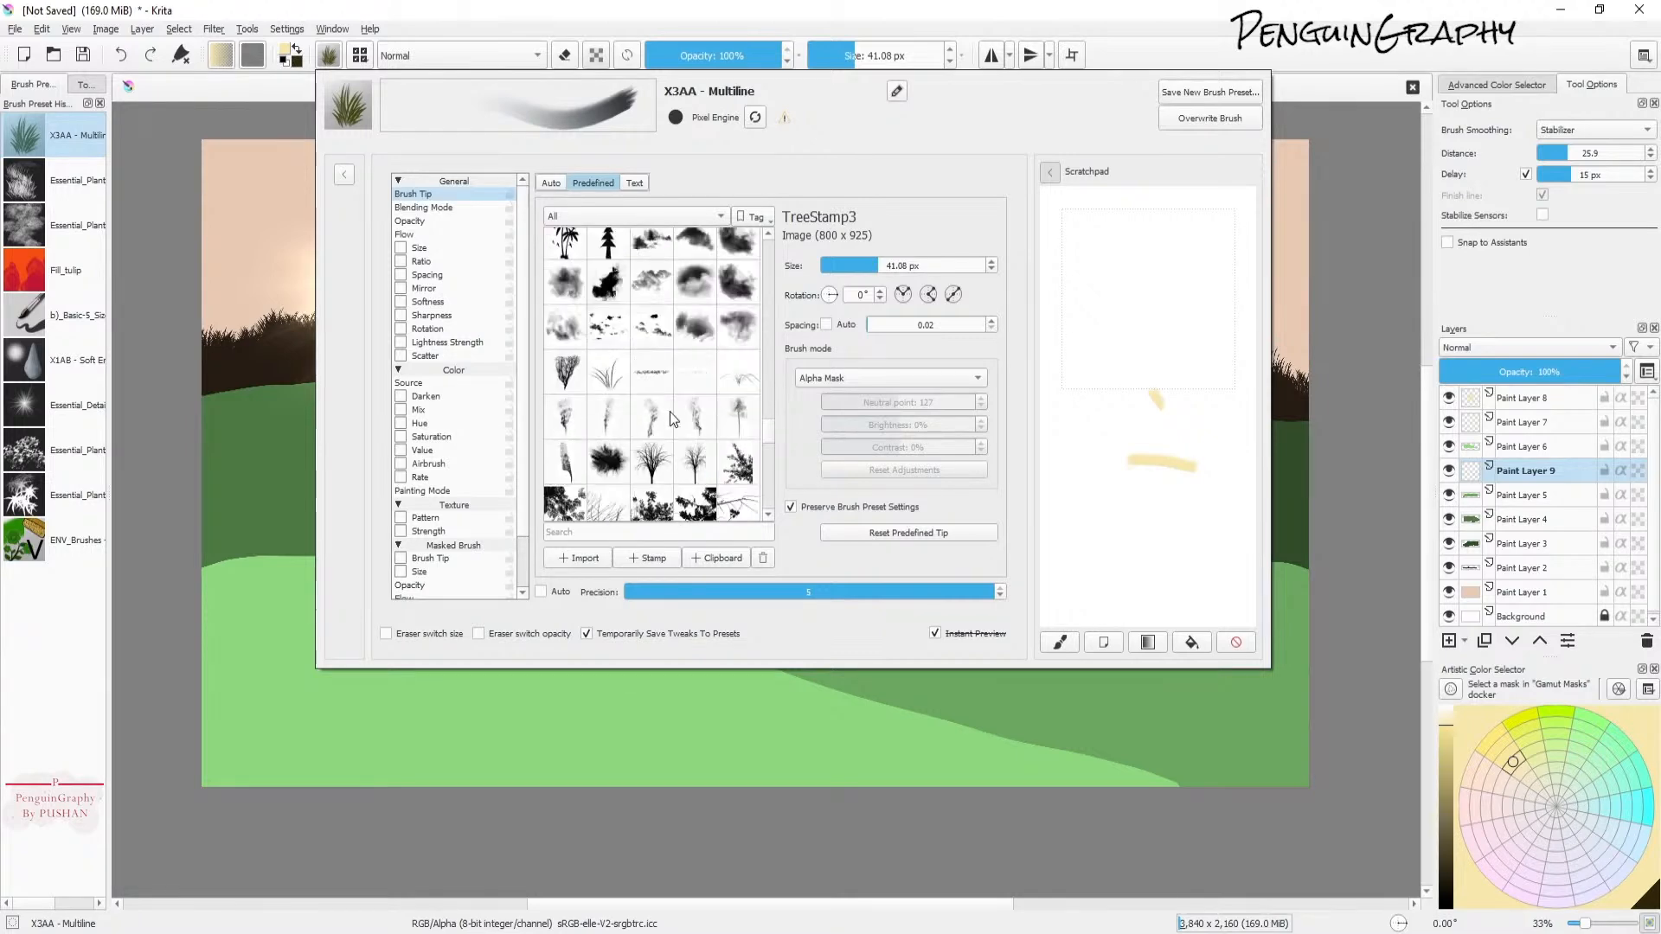
{"action": "left_click", "coordinate": [609, 377]}
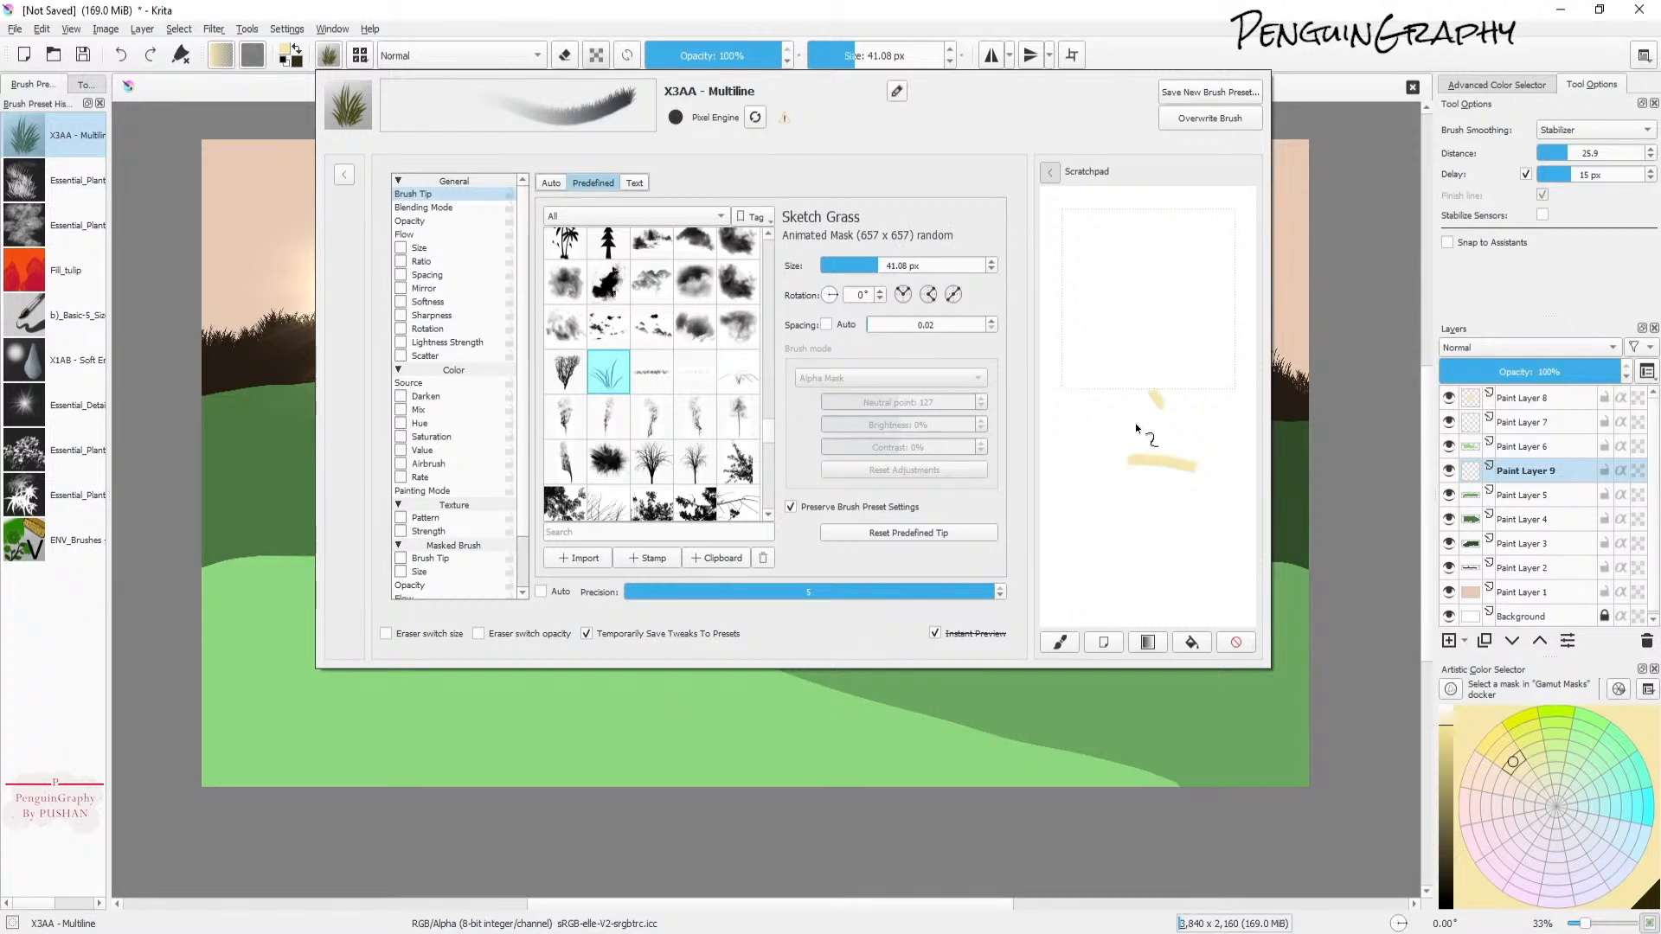
{"action": "left_click", "coordinate": [980, 20]}
Step: Enlarge the brush to about 455 px and choose a dark green colour
{"action": "left_click_drag", "start_coordinate": [859, 57], "coordinate": [908, 67]}
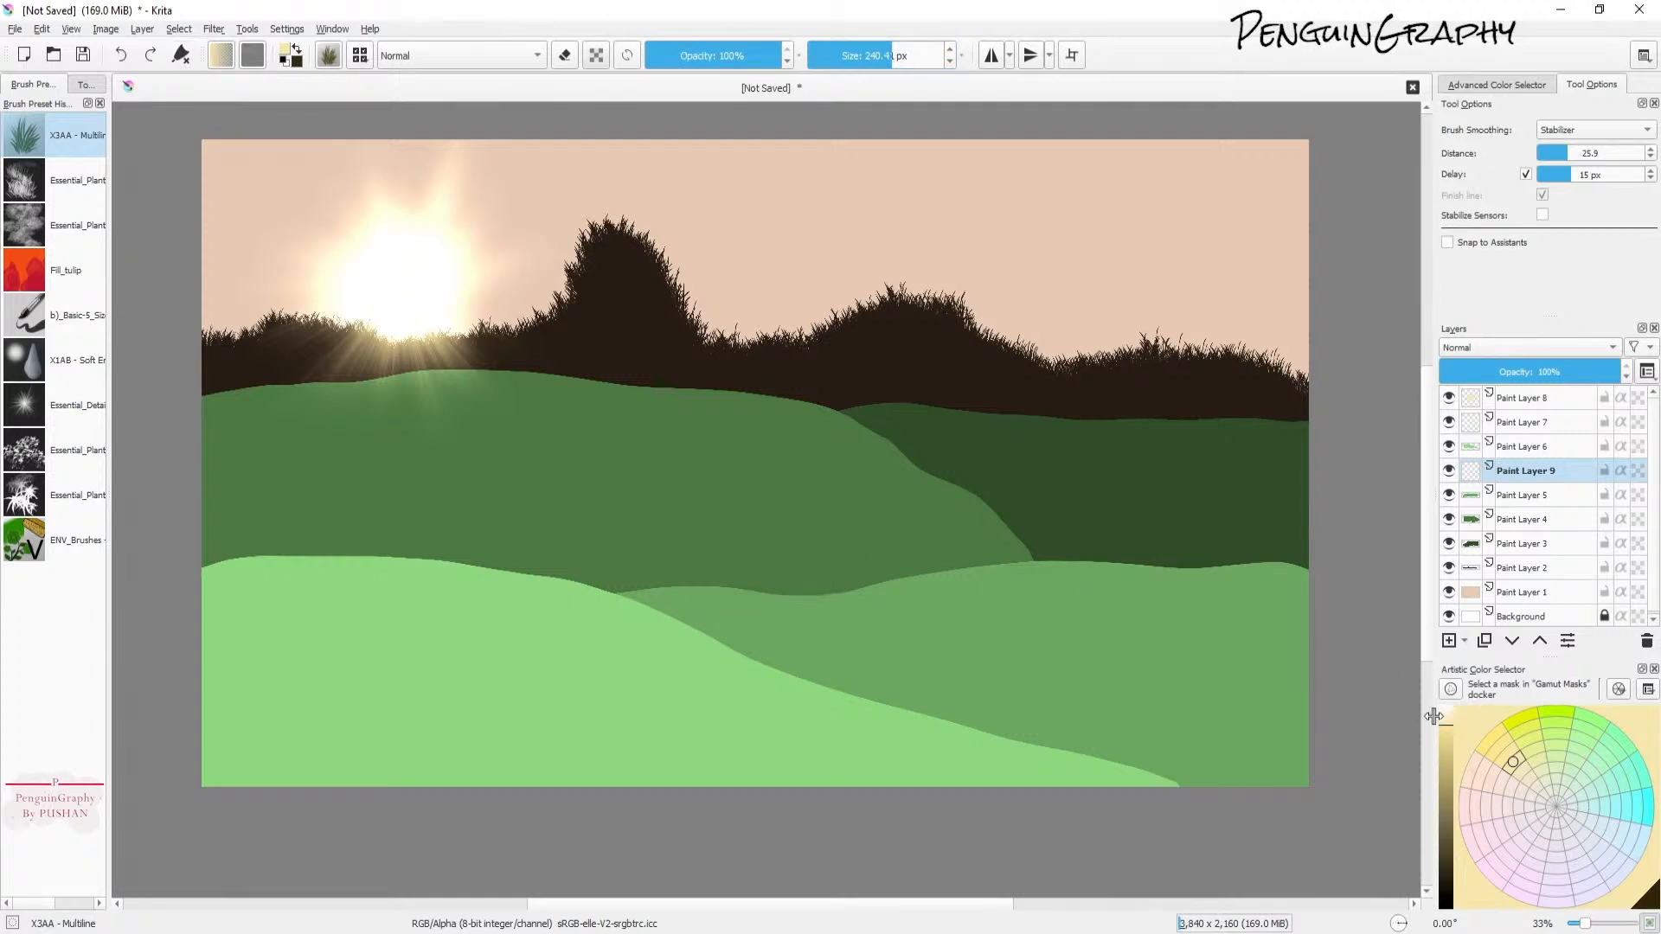
{"action": "left_click", "coordinate": [1593, 737]}
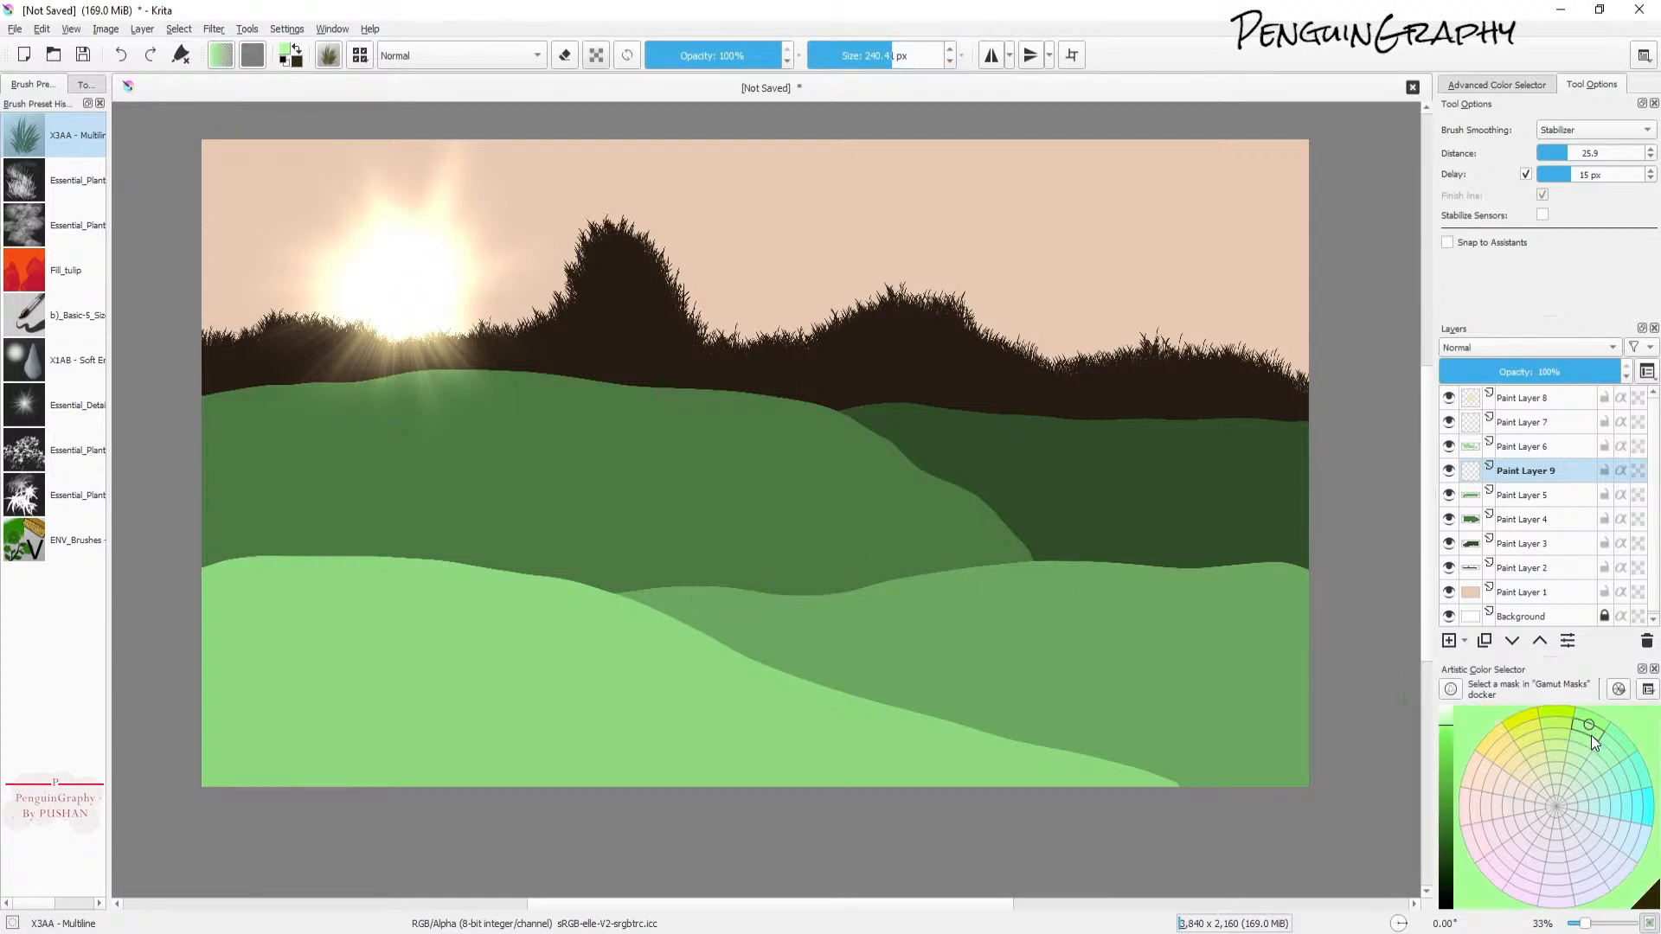
{"action": "left_click_drag", "start_coordinate": [1452, 834], "coordinate": [1476, 871]}
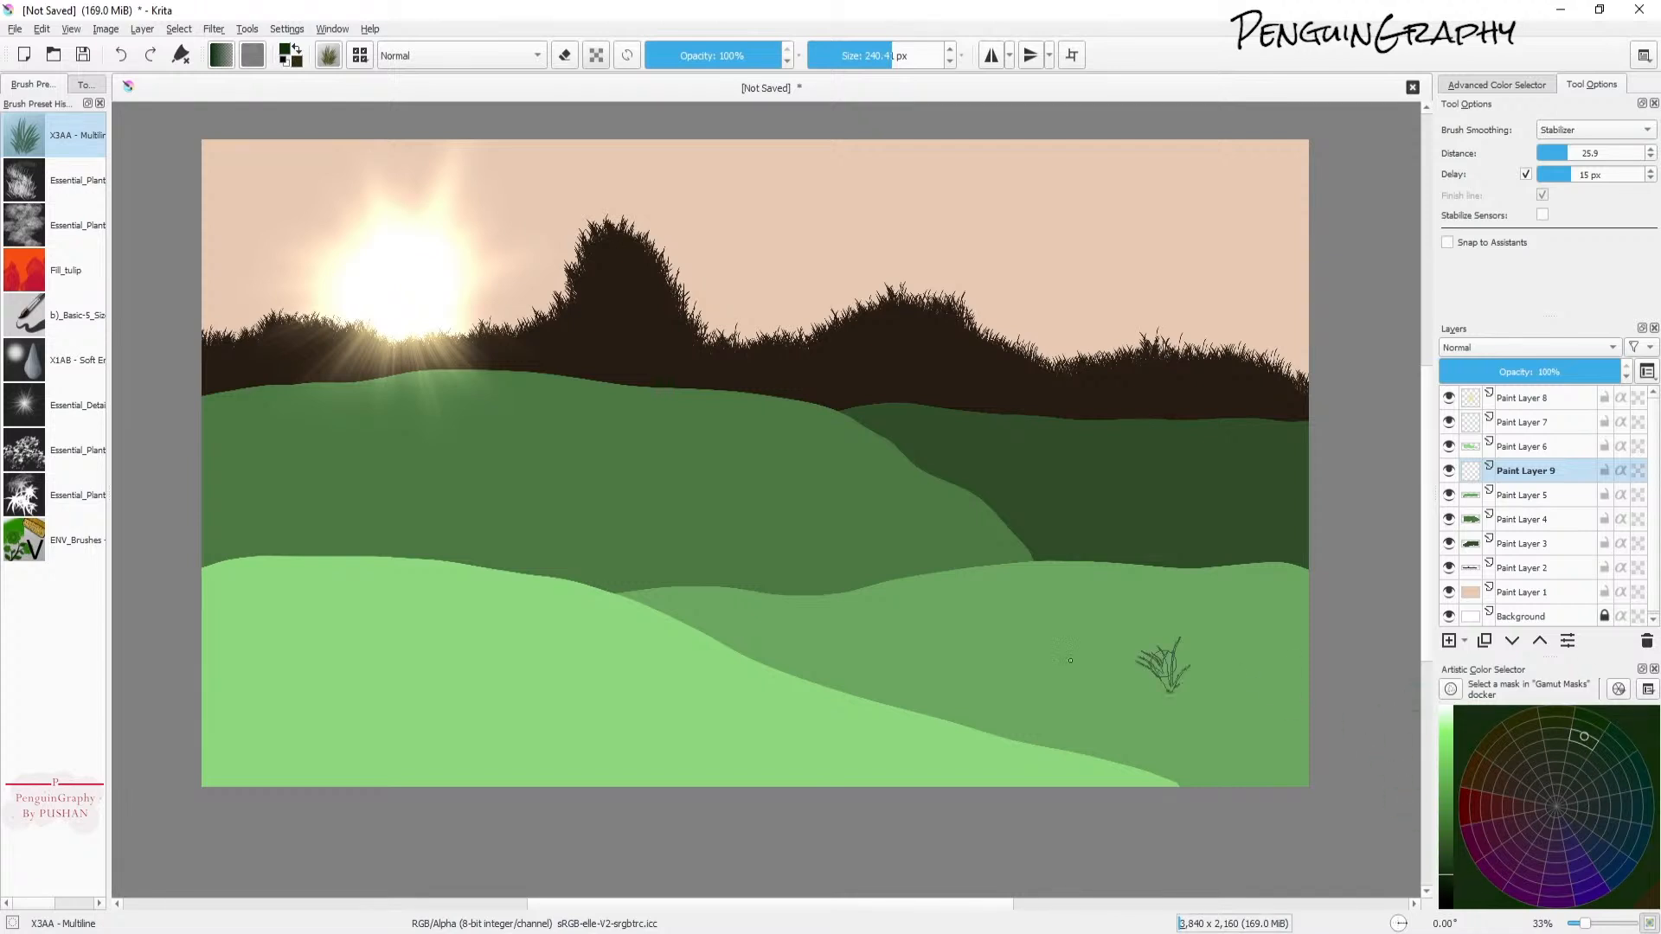
{"action": "left_click", "coordinate": [914, 56]}
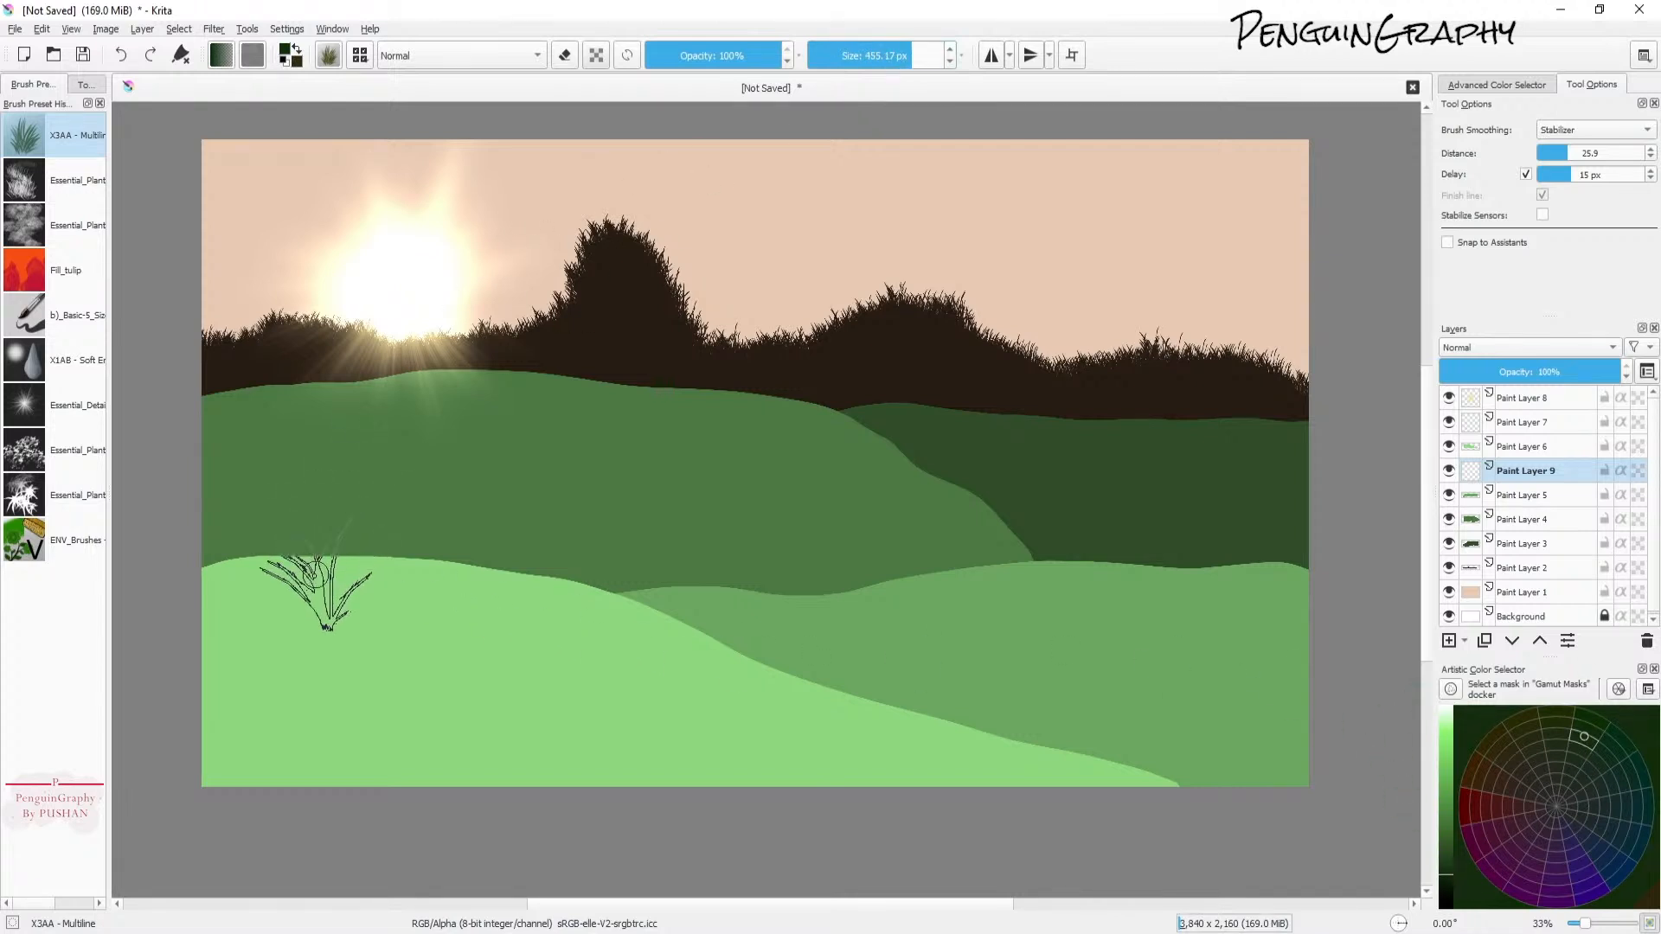
{"action": "left_click", "coordinate": [1446, 806]}
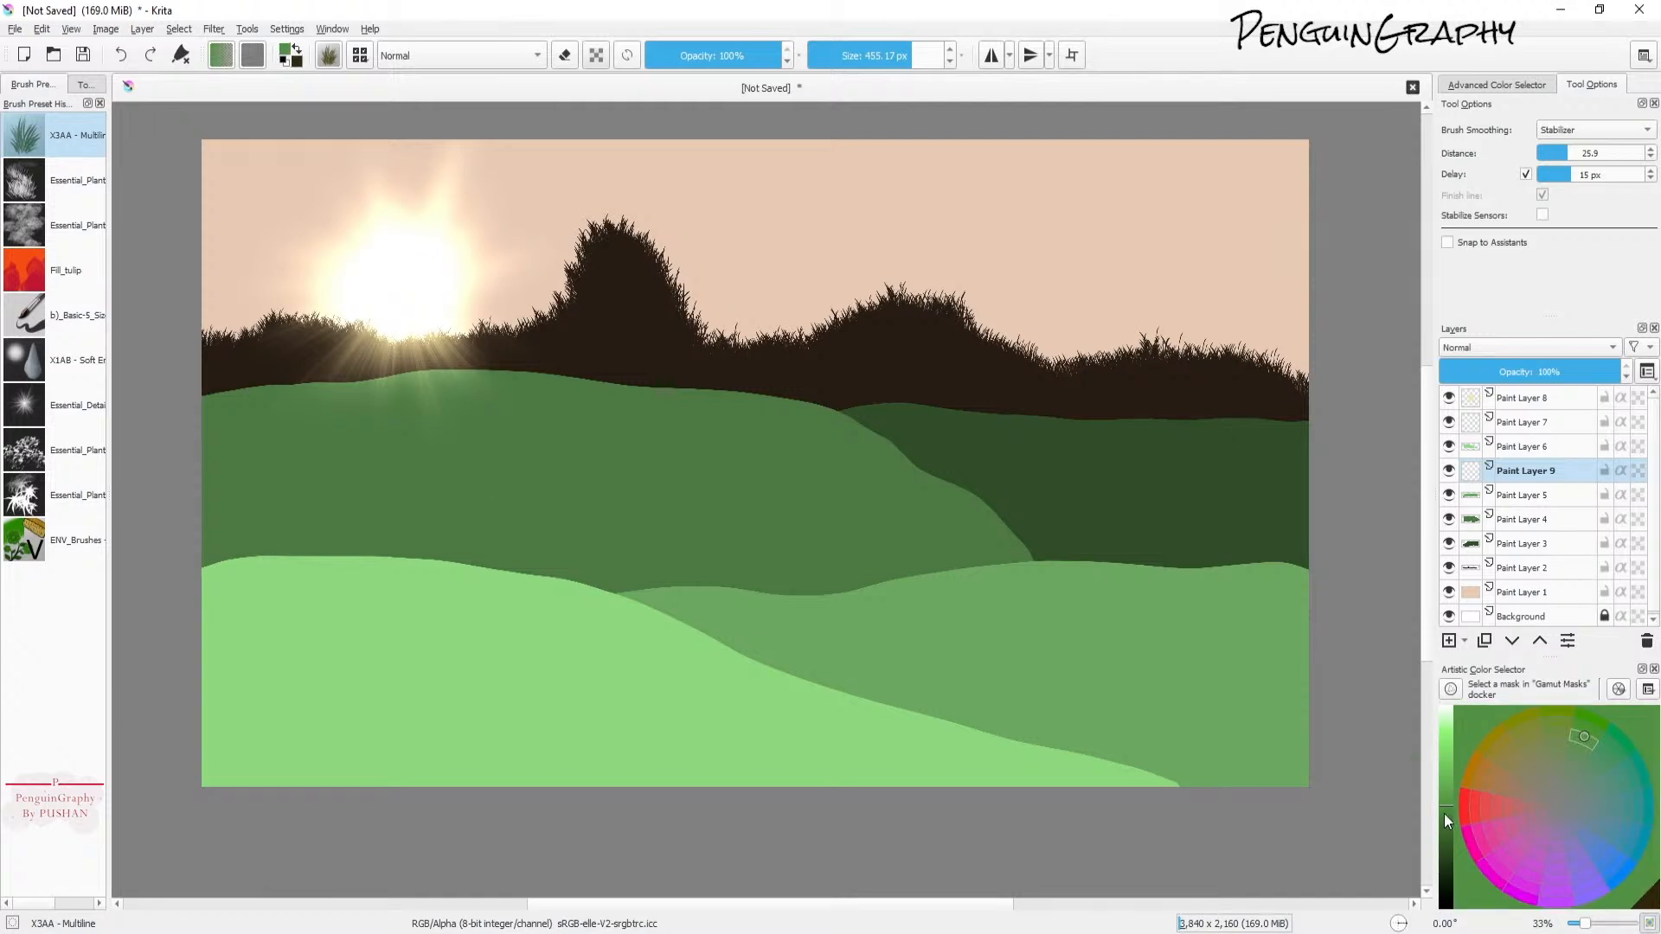
Step: Paint grass tufts on Paint Layer 9 along the left hillside and the lower right hill edge, varying the brush size
{"action": "left_click_drag", "start_coordinate": [246, 535], "coordinate": [329, 538]}
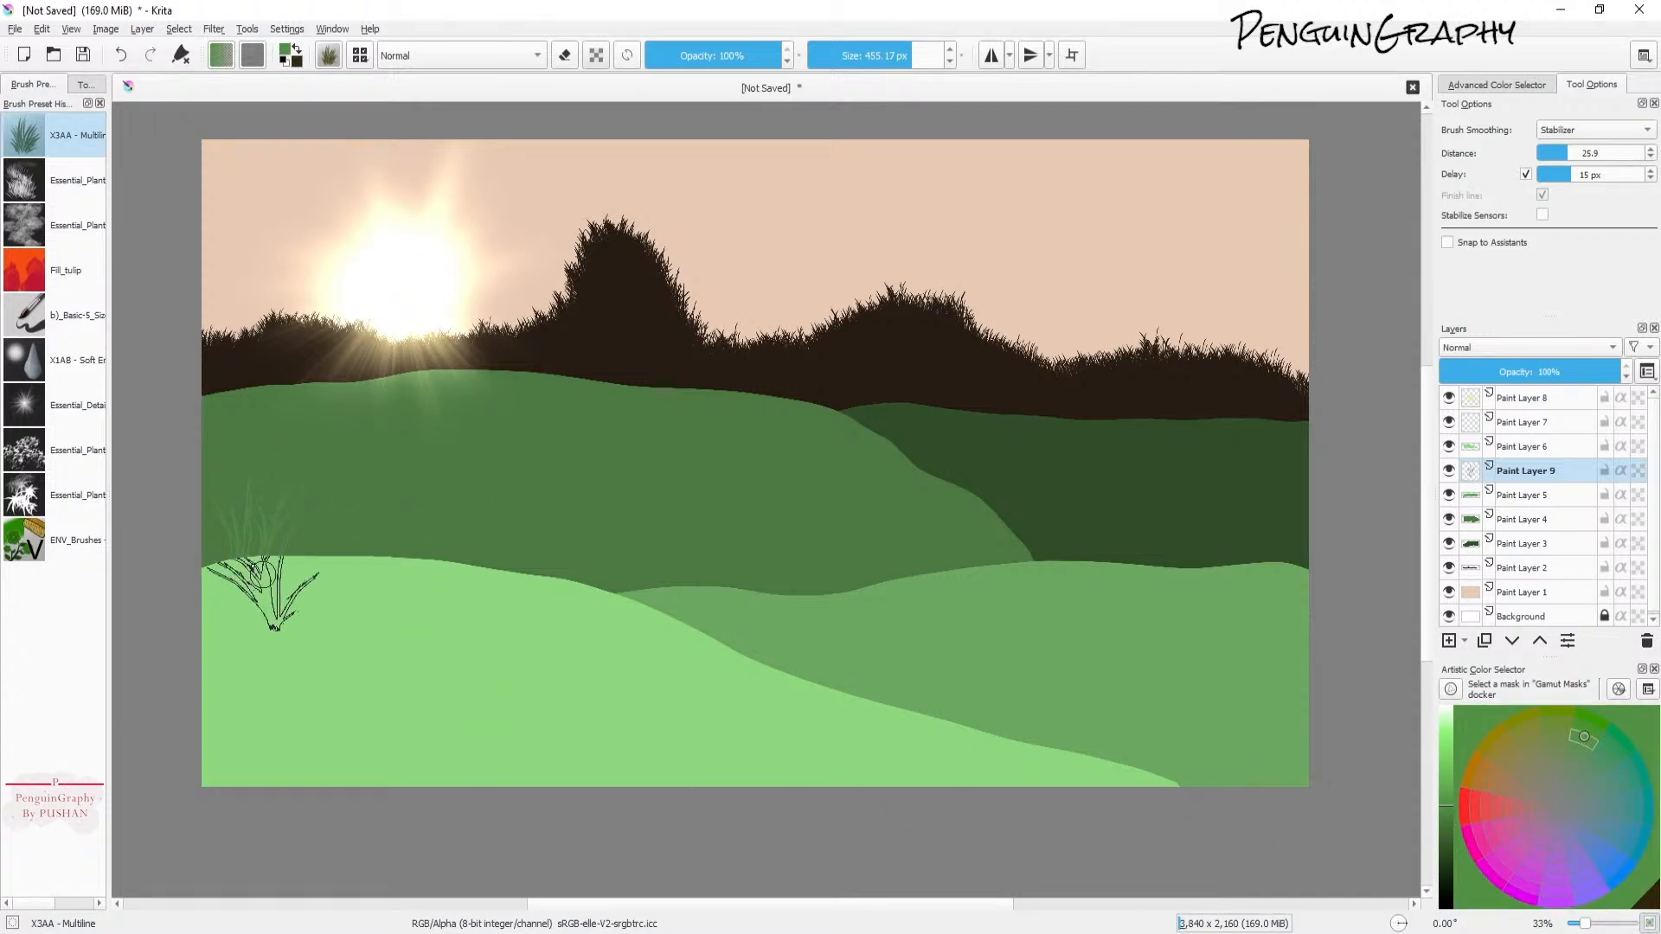
{"action": "key", "text": "ctrl+z"}
{"action": "left_click", "coordinate": [883, 56]}
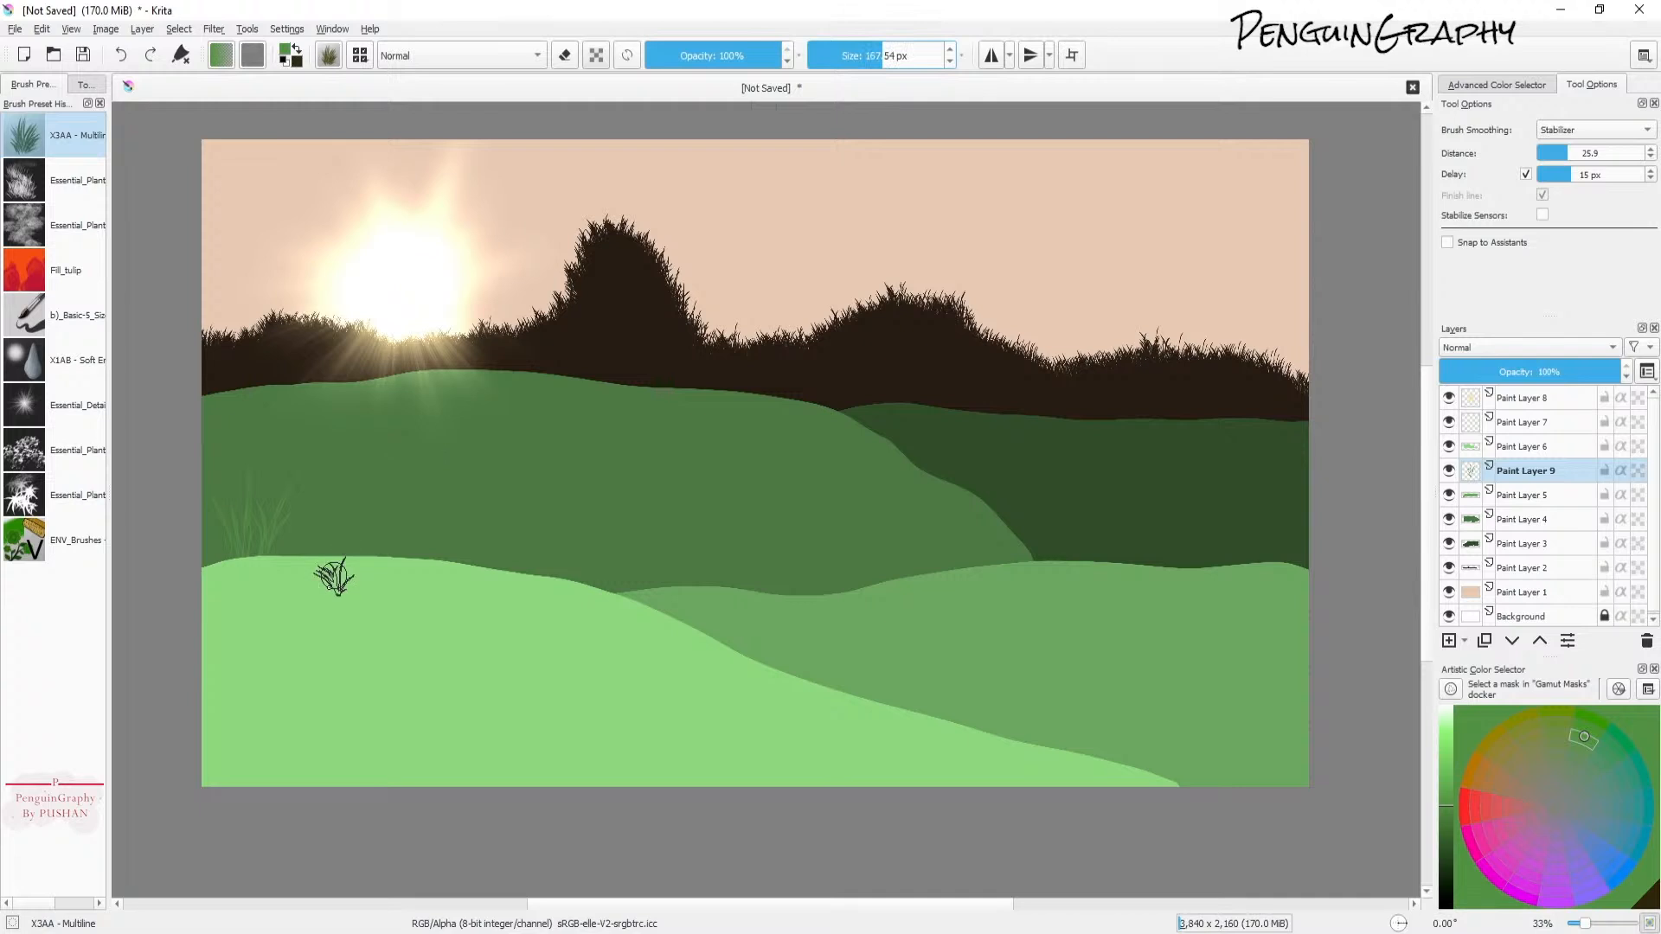
{"action": "mouse_move", "coordinate": [322, 564]}
{"action": "left_mouse_down"}
{"action": "mouse_move", "coordinate": [379, 585]}
{"action": "mouse_move", "coordinate": [357, 577]}
{"action": "mouse_move", "coordinate": [352, 532]}
{"action": "left_mouse_up"}
{"action": "left_click", "coordinate": [900, 55]}
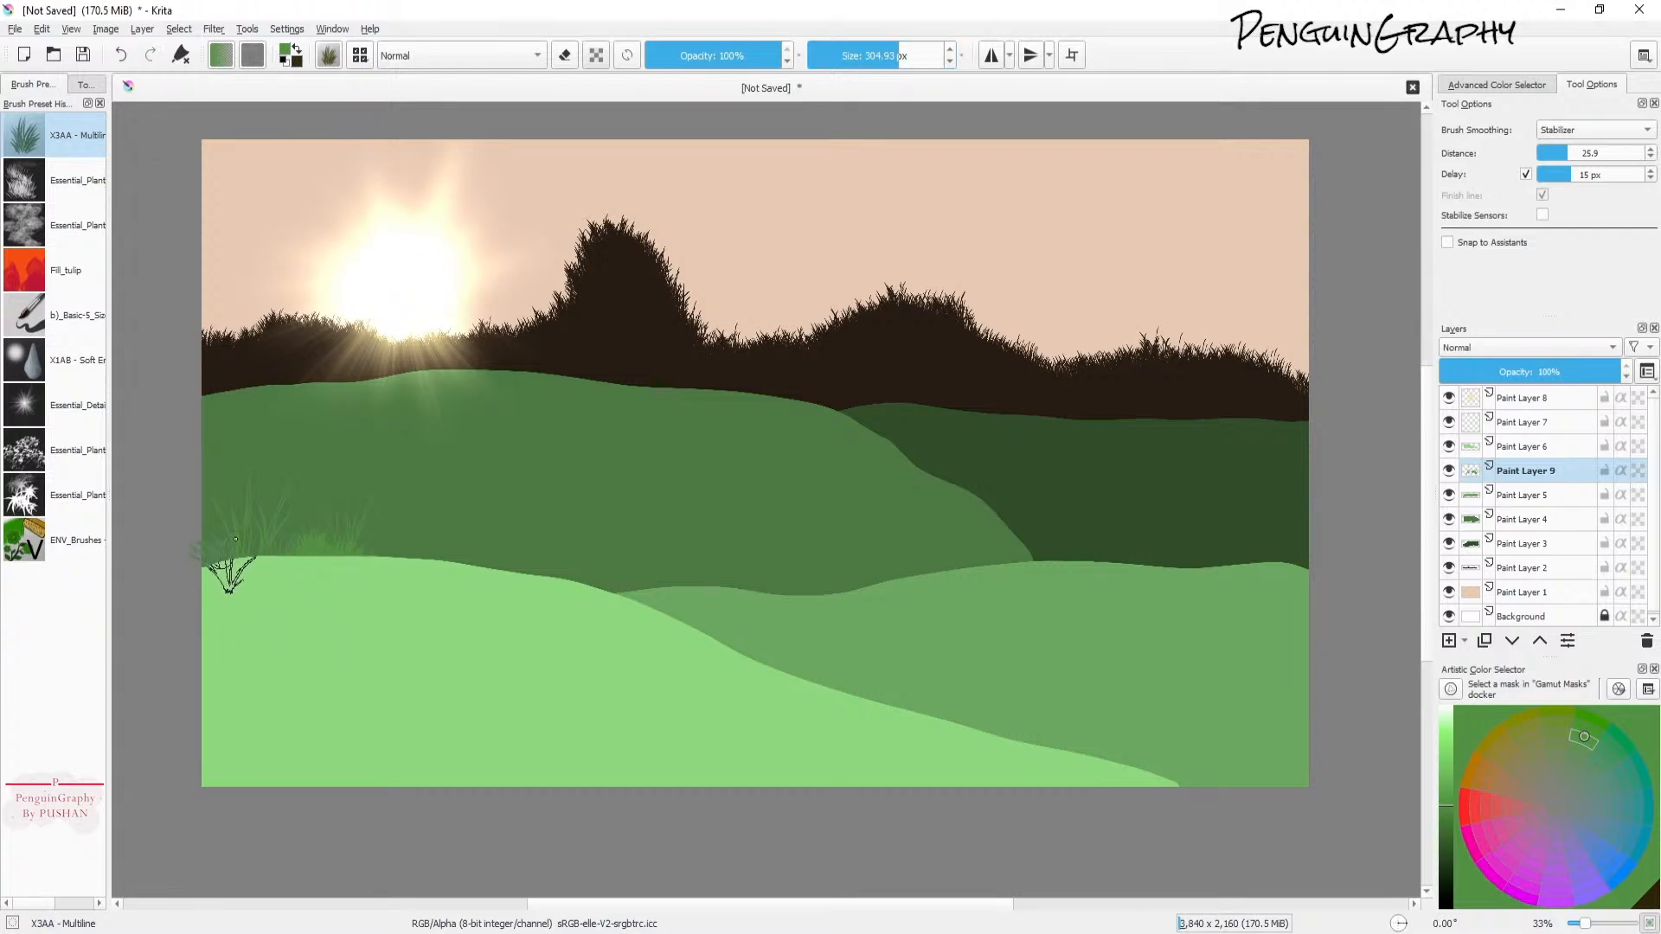
{"action": "left_click_drag", "start_coordinate": [528, 541], "coordinate": [576, 523]}
{"action": "mouse_move", "coordinate": [1105, 744]}
{"action": "left_mouse_down"}
{"action": "mouse_move", "coordinate": [1131, 790]}
{"action": "mouse_move", "coordinate": [1162, 805]}
{"action": "left_mouse_up"}
{"action": "left_click", "coordinate": [880, 57]}
{"action": "mouse_move", "coordinate": [1120, 770]}
{"action": "left_mouse_down"}
{"action": "mouse_move", "coordinate": [1186, 791]}
{"action": "mouse_move", "coordinate": [1105, 771]}
{"action": "mouse_move", "coordinate": [1138, 742]}
{"action": "mouse_move", "coordinate": [1168, 779]}
{"action": "mouse_move", "coordinate": [1194, 770]}
{"action": "mouse_move", "coordinate": [1219, 789]}
{"action": "left_mouse_up"}
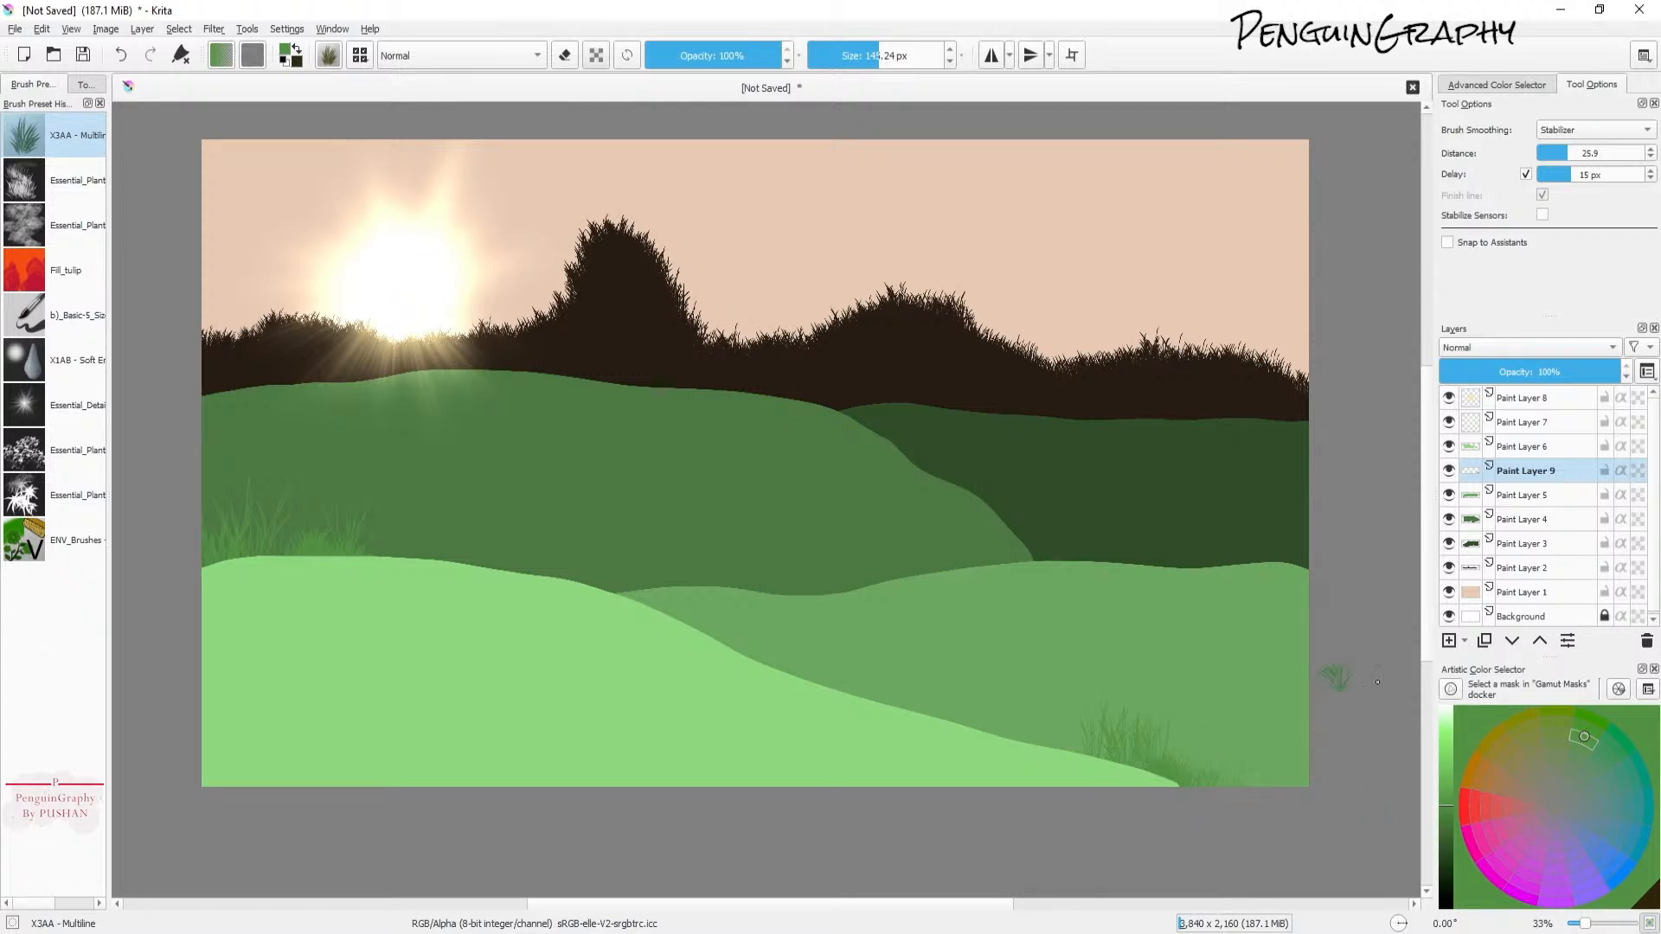
Step: Add a new paint layer above Paint Layer 4
{"action": "left_click", "coordinate": [1523, 499]}
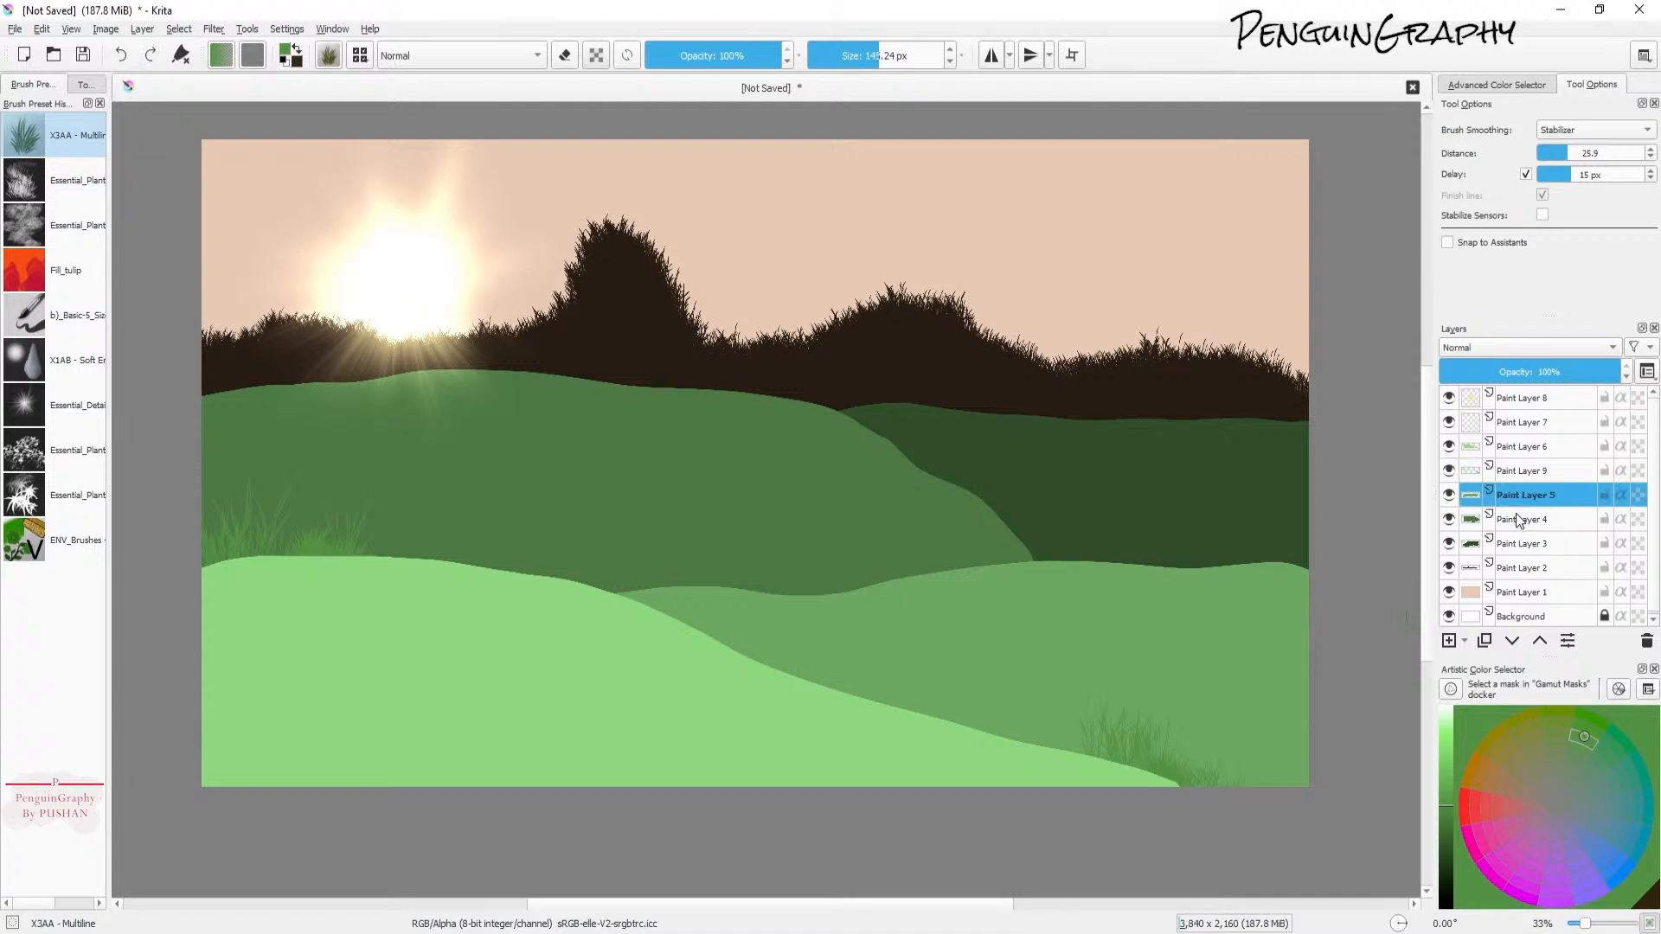
{"action": "left_click", "coordinate": [1519, 526]}
{"action": "left_click", "coordinate": [1448, 641]}
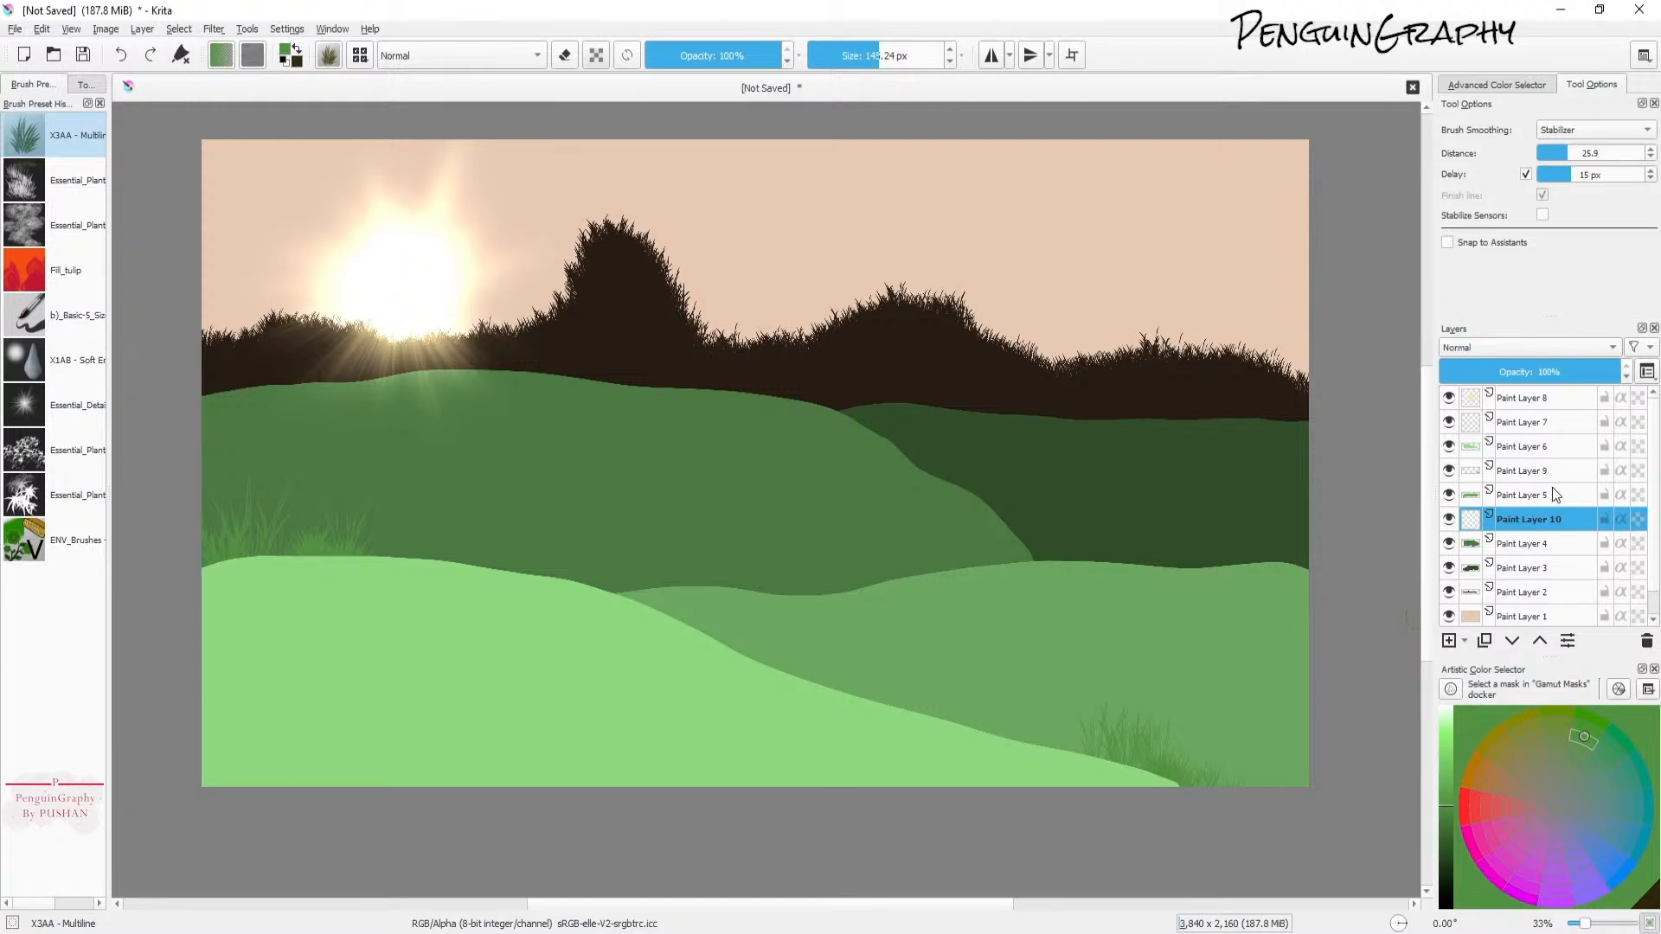
Step: With a lighter green at about 350–600 px, paint tall grass at the right end of the dark hill on Paint Layer 10
{"action": "left_click", "coordinate": [1447, 832]}
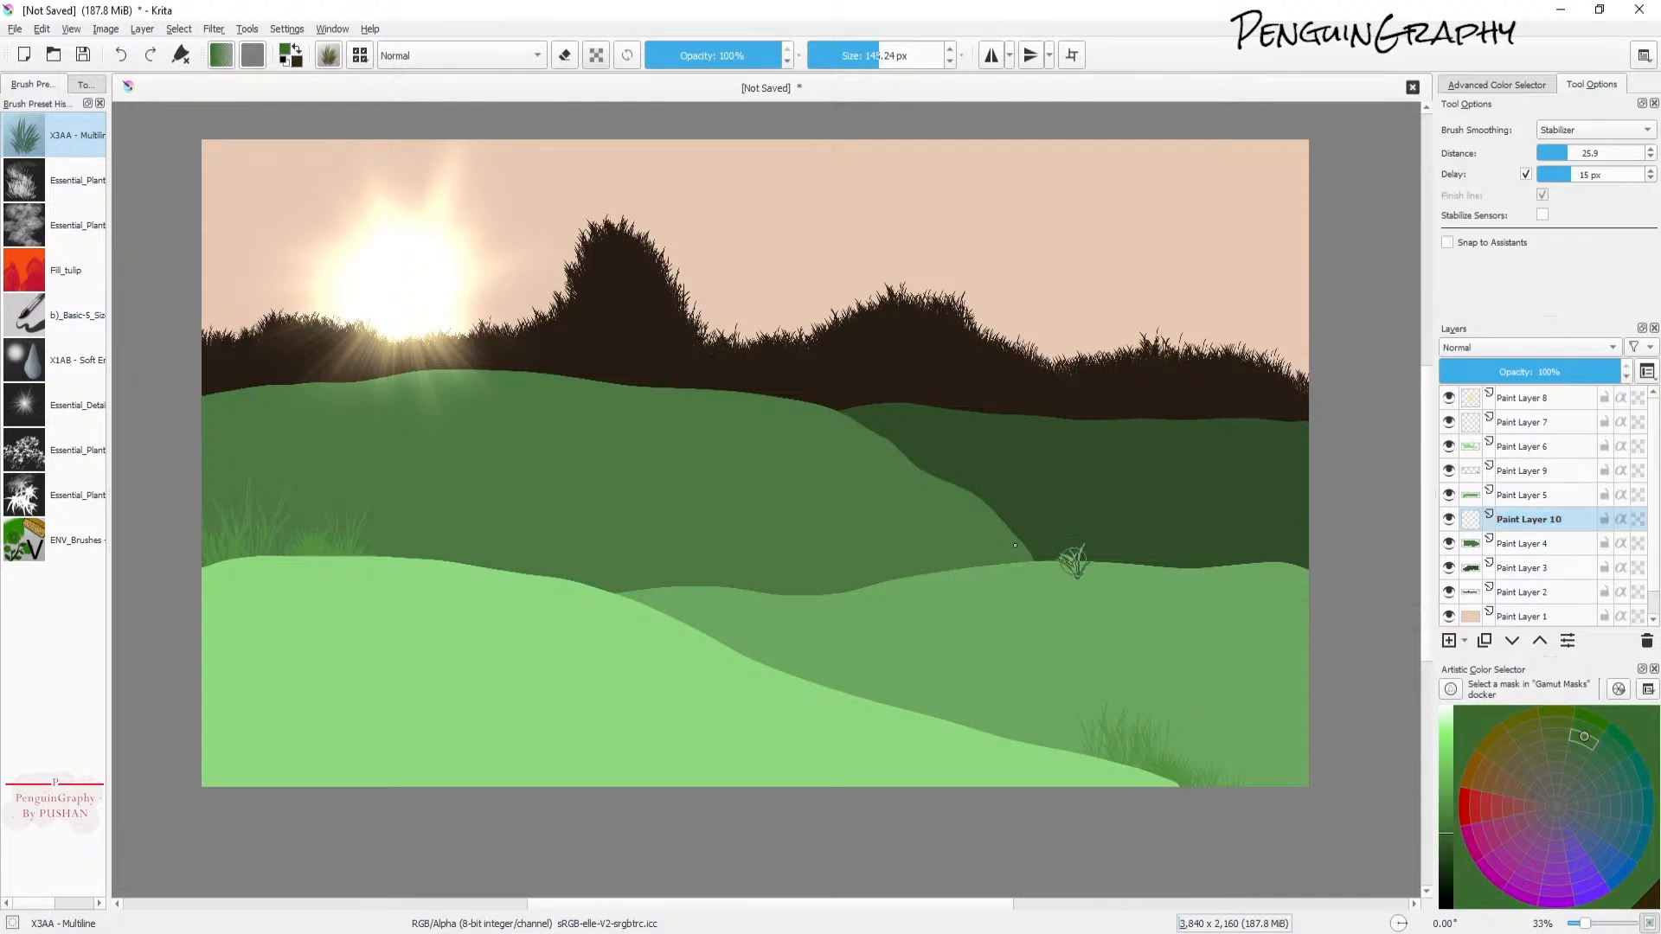
{"action": "mouse_move", "coordinate": [1296, 571]}
{"action": "left_mouse_down"}
{"action": "mouse_move", "coordinate": [1270, 535]}
{"action": "mouse_move", "coordinate": [1269, 565]}
{"action": "mouse_move", "coordinate": [1228, 552]}
{"action": "mouse_move", "coordinate": [1235, 577]}
{"action": "mouse_move", "coordinate": [1298, 577]}
{"action": "mouse_move", "coordinate": [1273, 547]}
{"action": "left_mouse_up"}
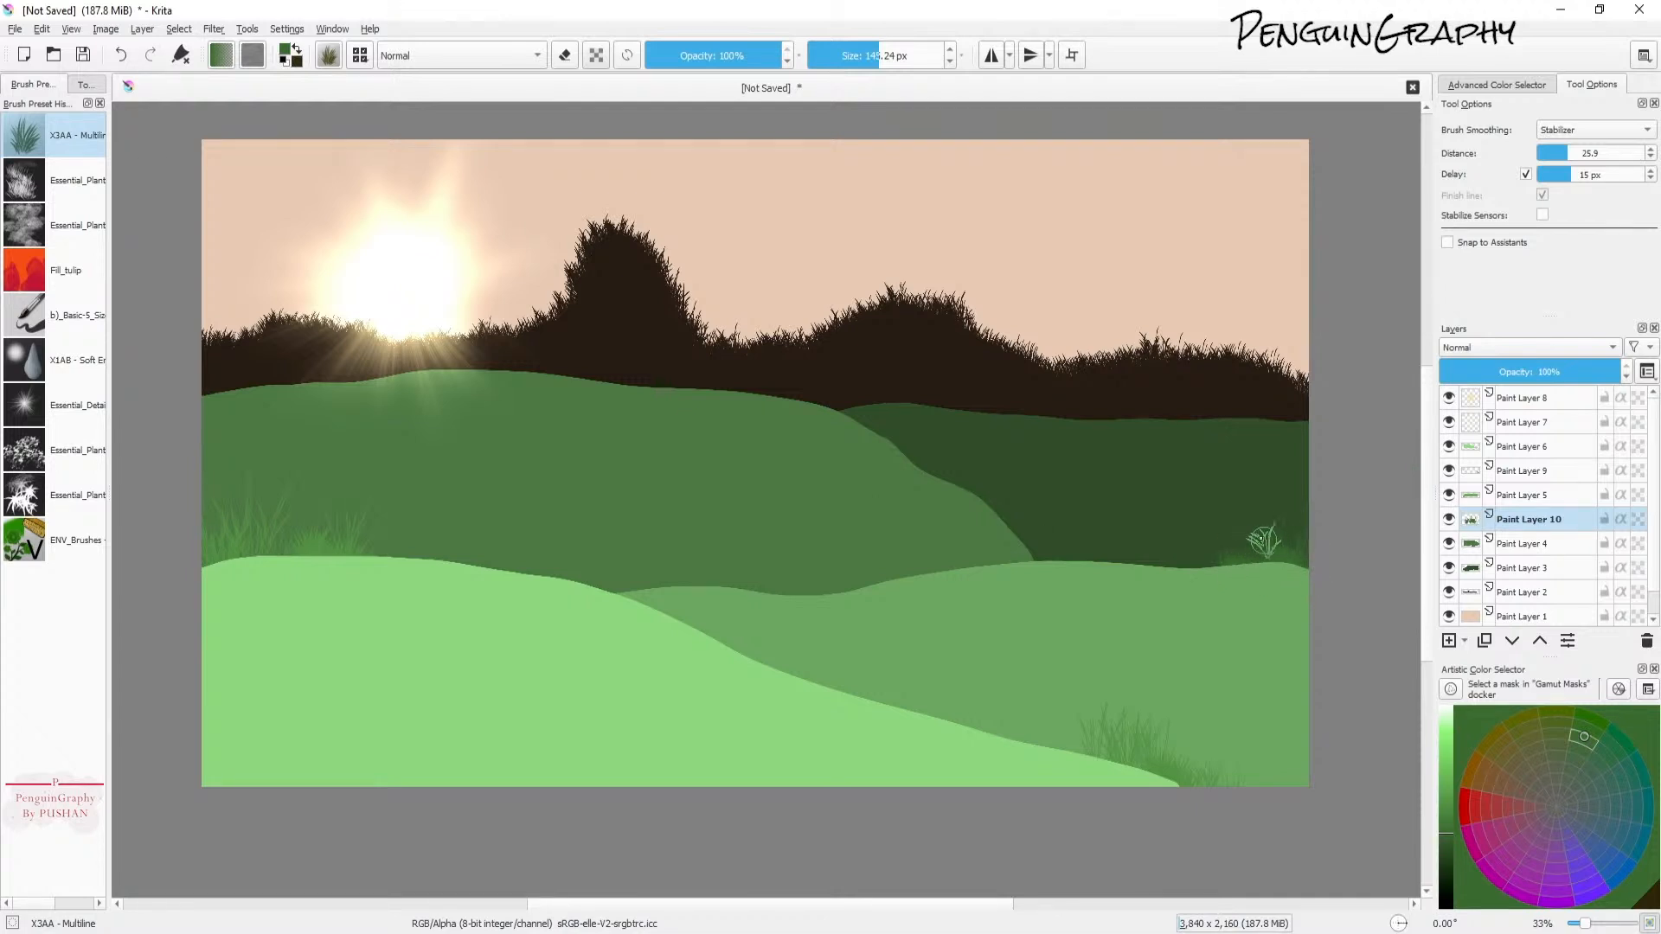
{"action": "left_click_drag", "start_coordinate": [883, 55], "coordinate": [922, 56]}
{"action": "left_click_drag", "start_coordinate": [1279, 554], "coordinate": [1258, 532]}
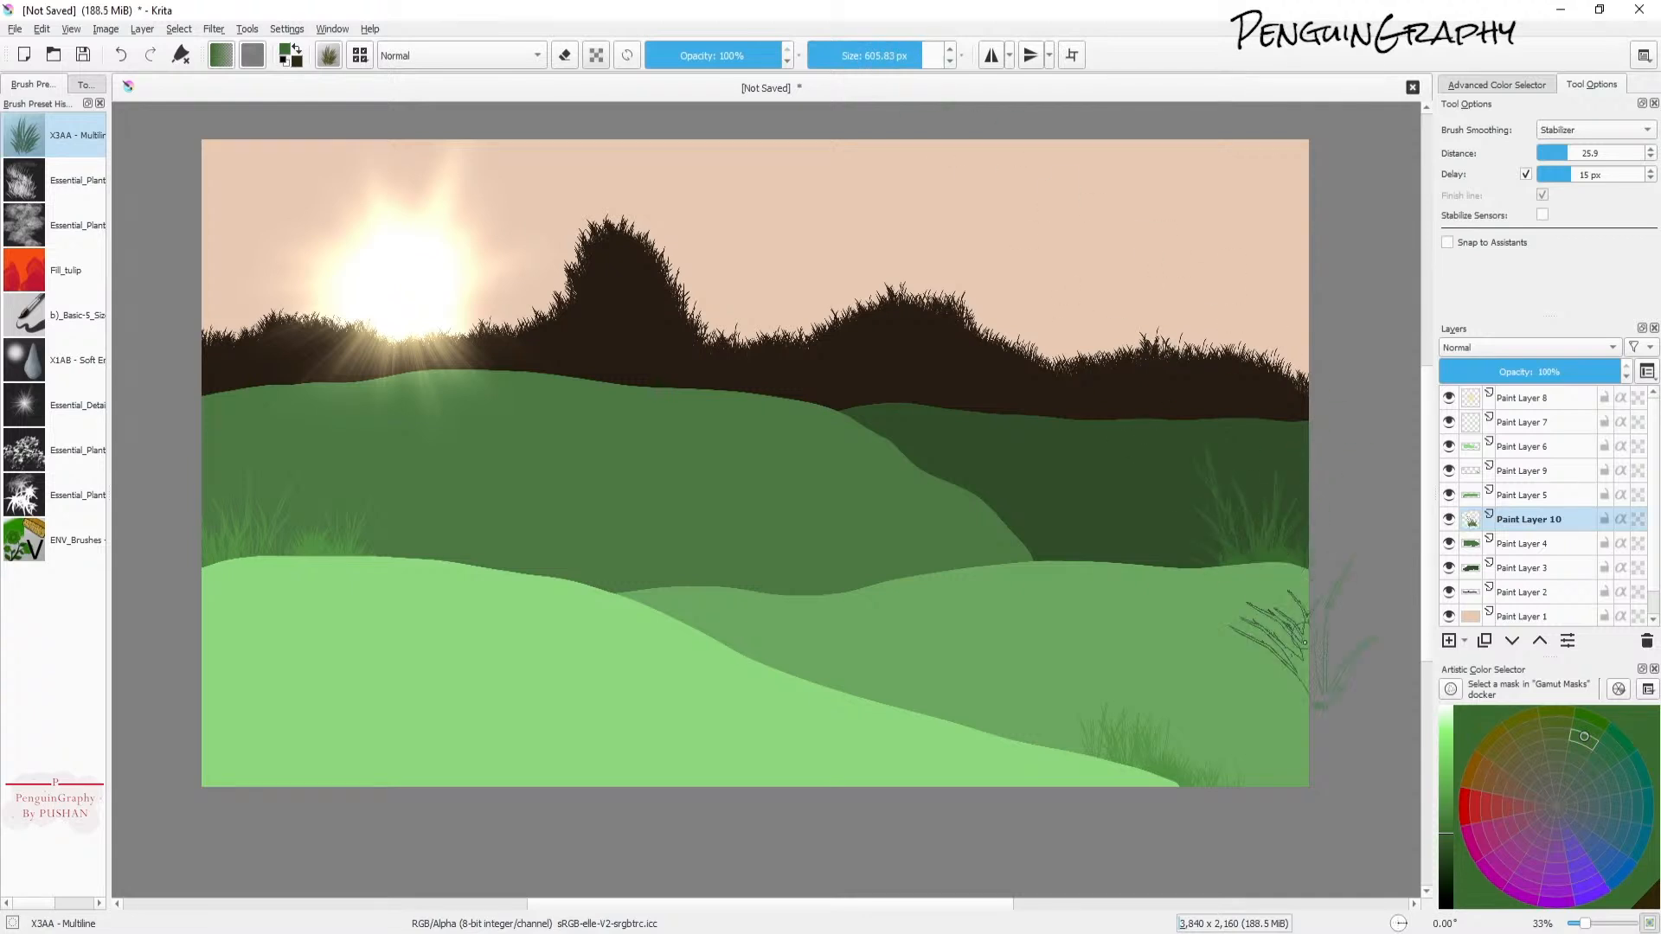
{"action": "mouse_move", "coordinate": [1186, 591]}
{"action": "left_mouse_down"}
{"action": "mouse_move", "coordinate": [1271, 723]}
{"action": "mouse_move", "coordinate": [1187, 575]}
{"action": "mouse_move", "coordinate": [1278, 598]}
{"action": "left_mouse_up"}
{"action": "key", "text": "ctrl+z"}
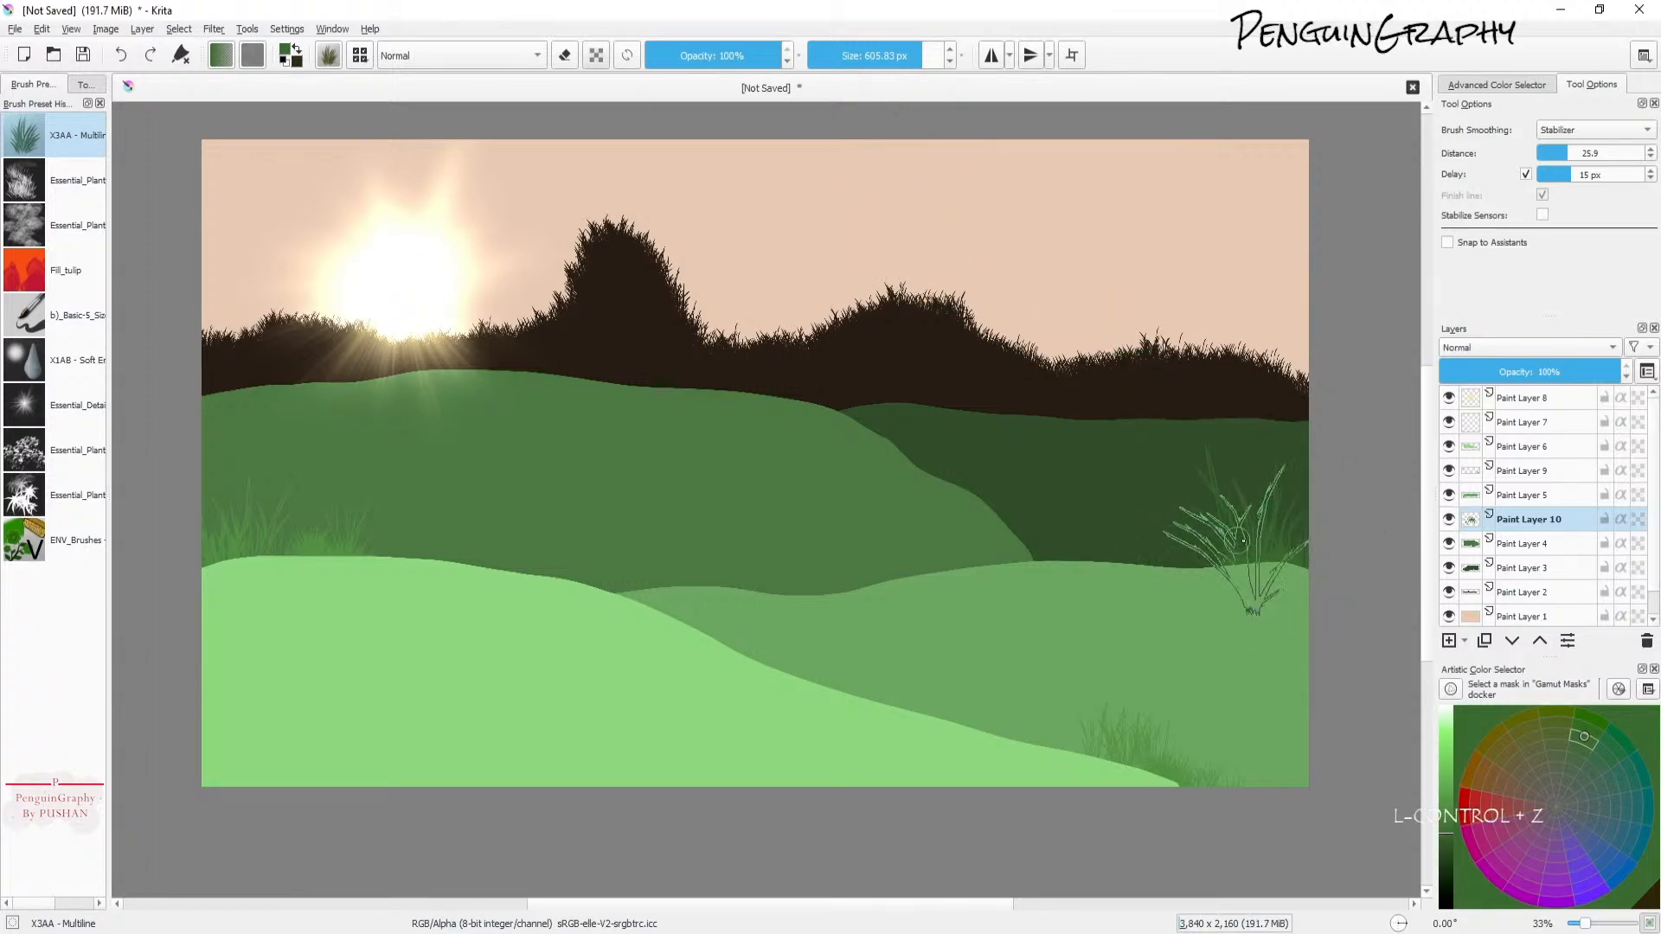
{"action": "left_click", "coordinate": [902, 59]}
{"action": "left_click", "coordinate": [903, 59]}
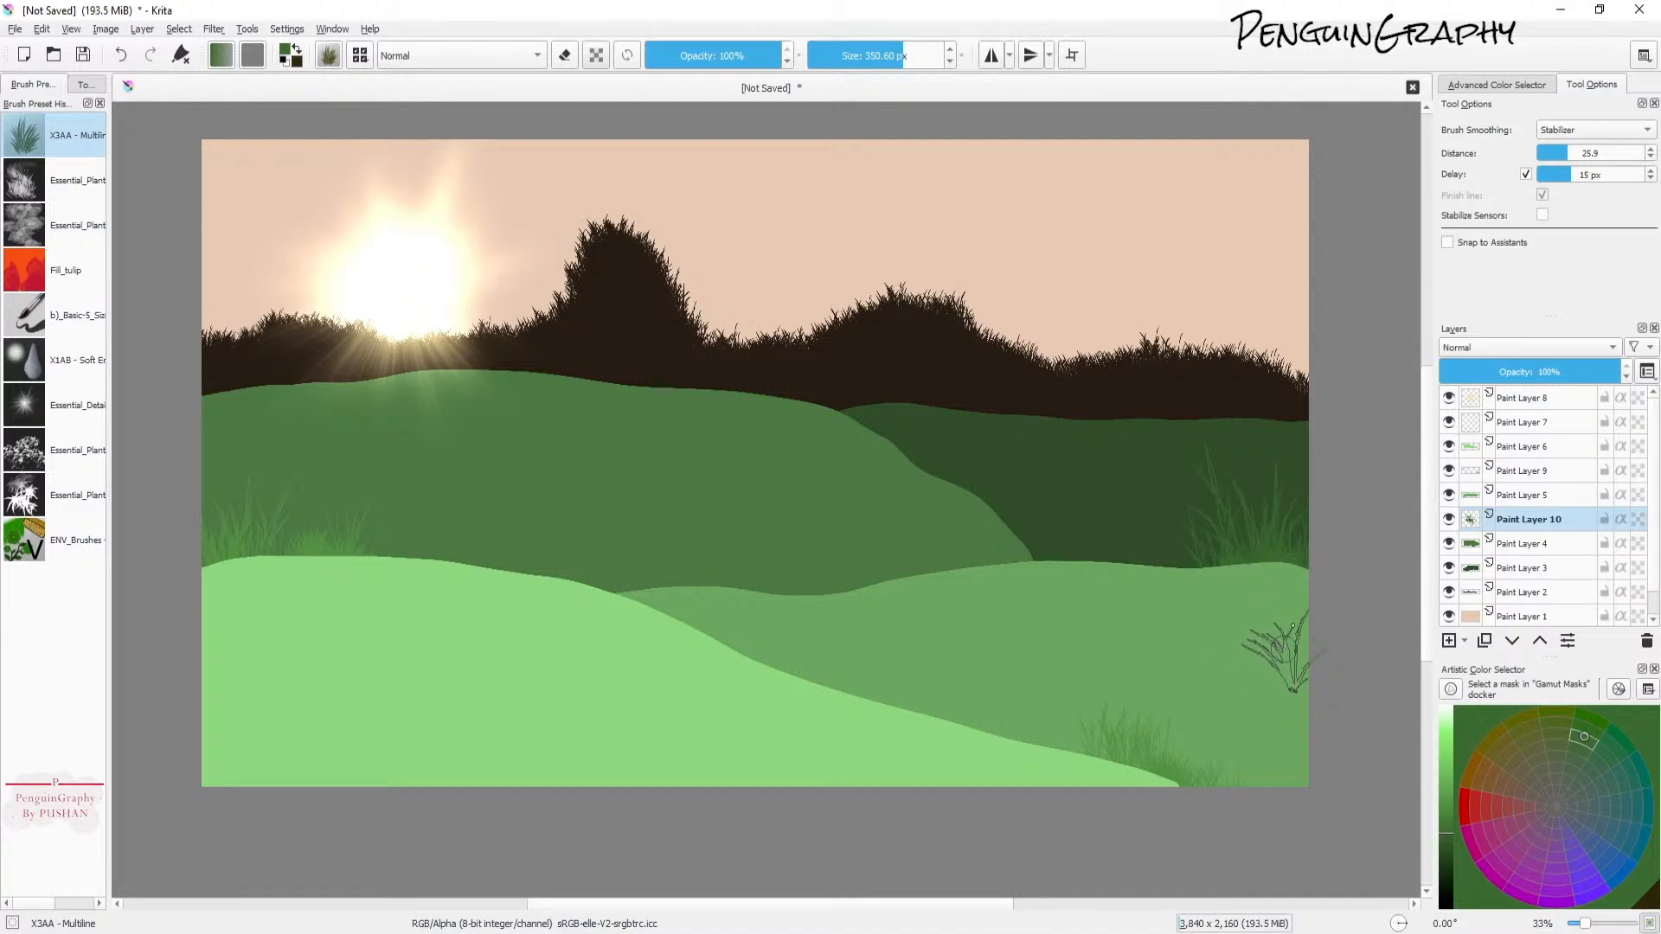
{"action": "key", "text": "ctrl+z"}
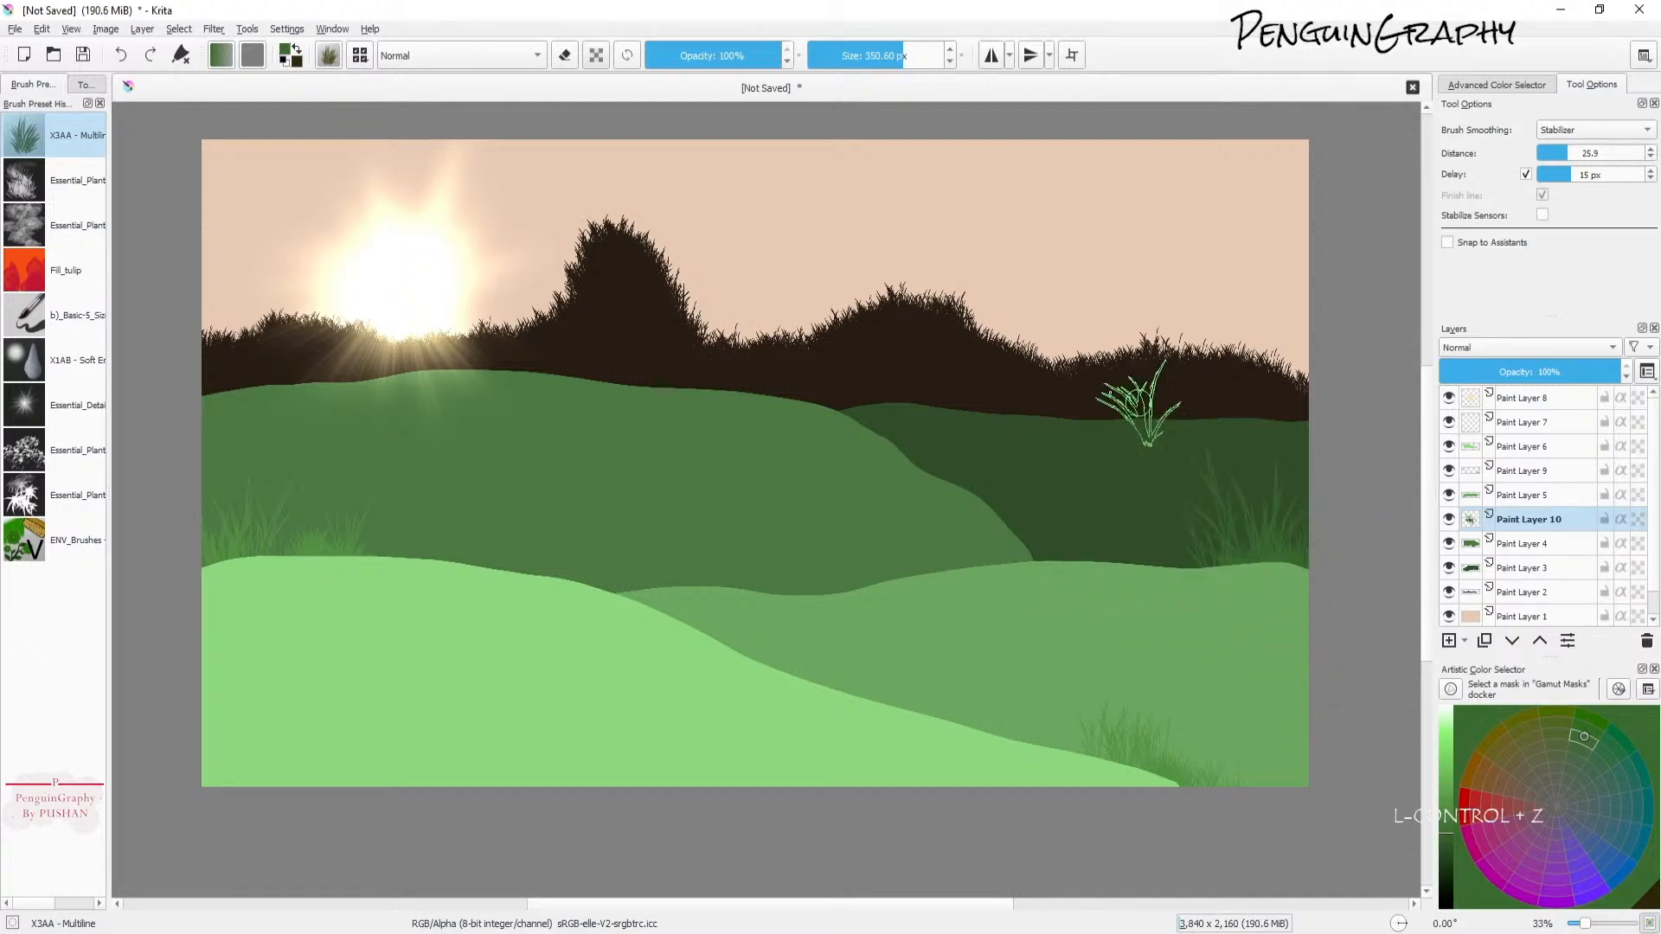
Step: Add a new paint layer above Paint Layer 3 and adjust the green's brightness
{"action": "left_click", "coordinate": [1516, 549]}
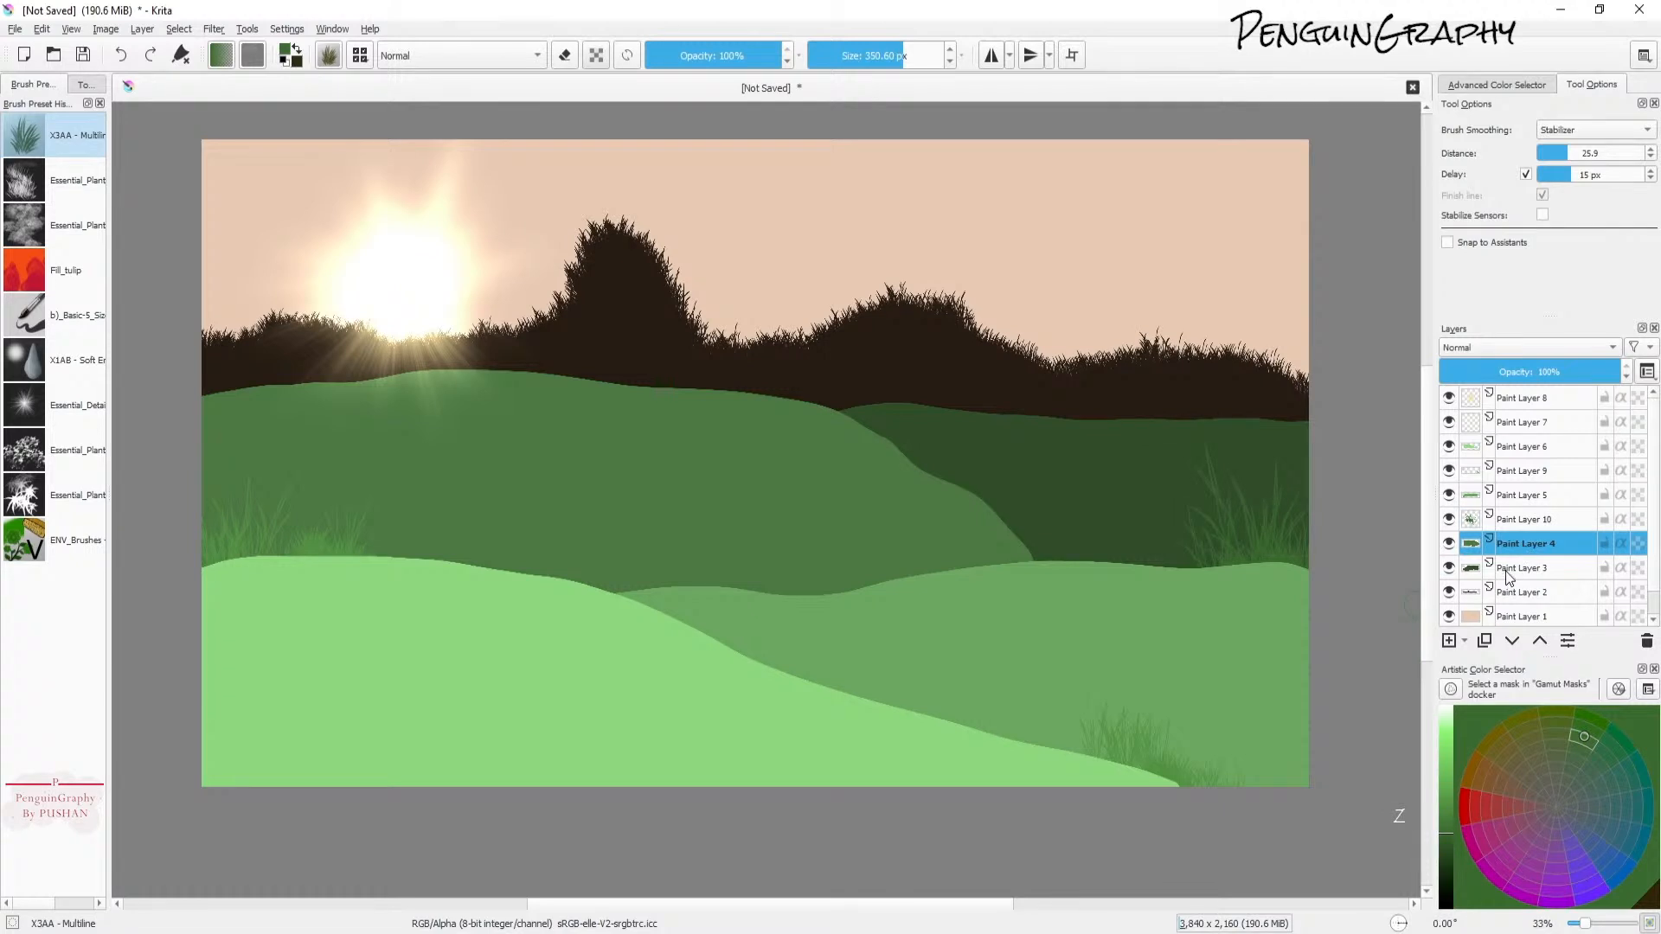
{"action": "left_click", "coordinate": [1449, 641]}
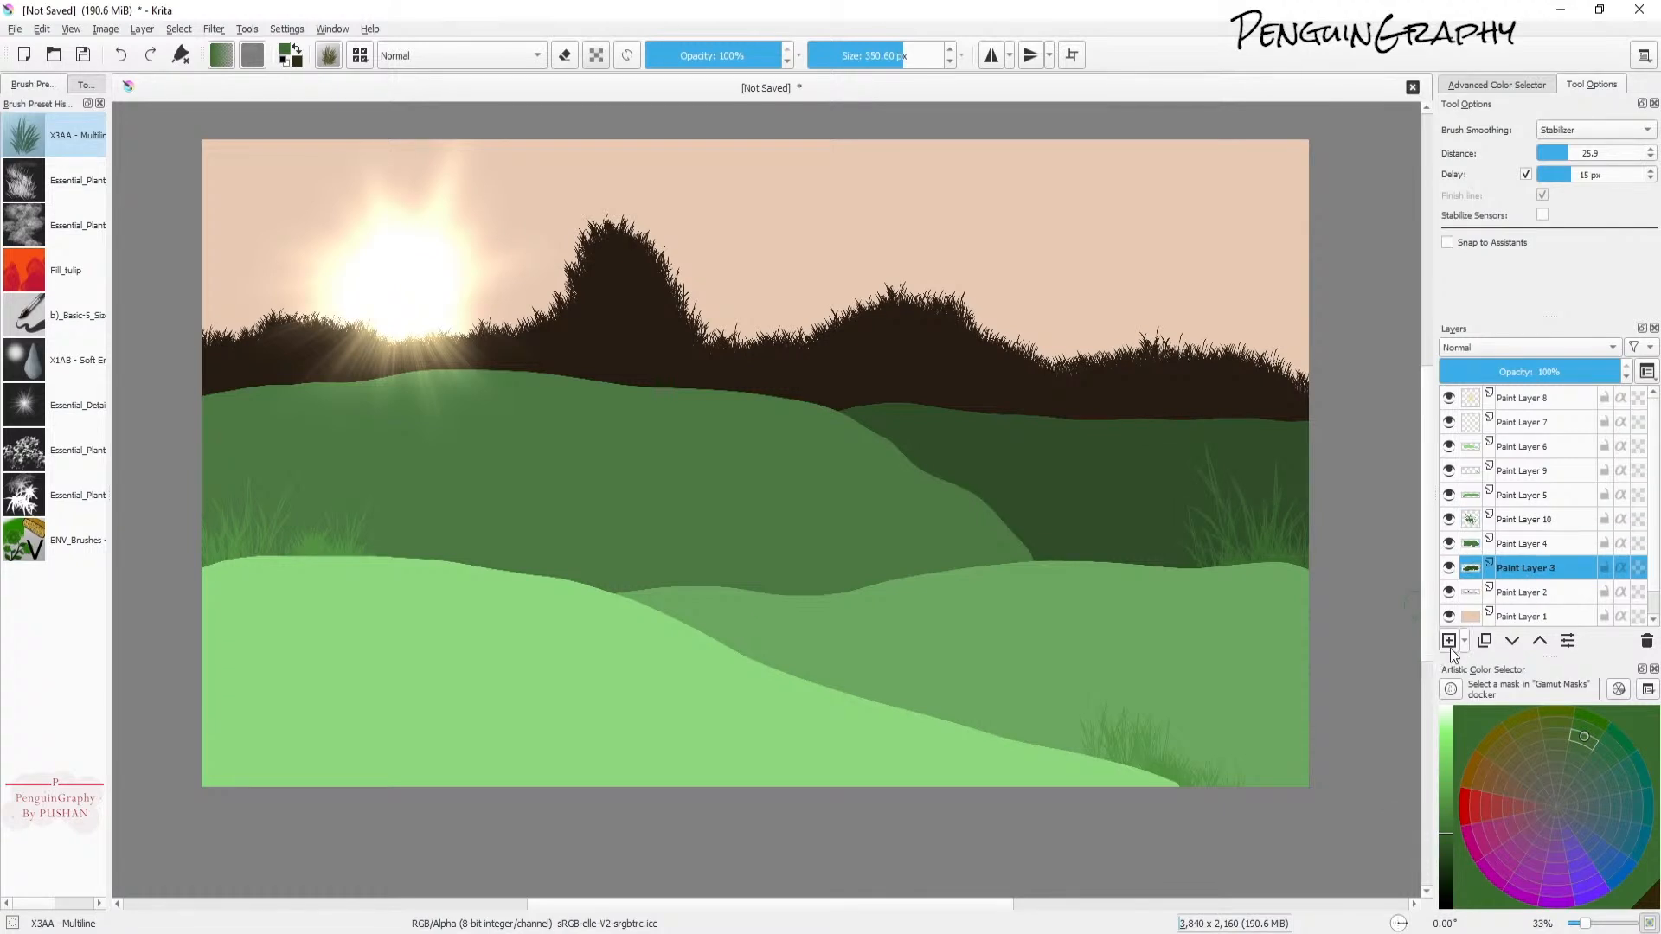
{"action": "left_click", "coordinate": [1445, 849]}
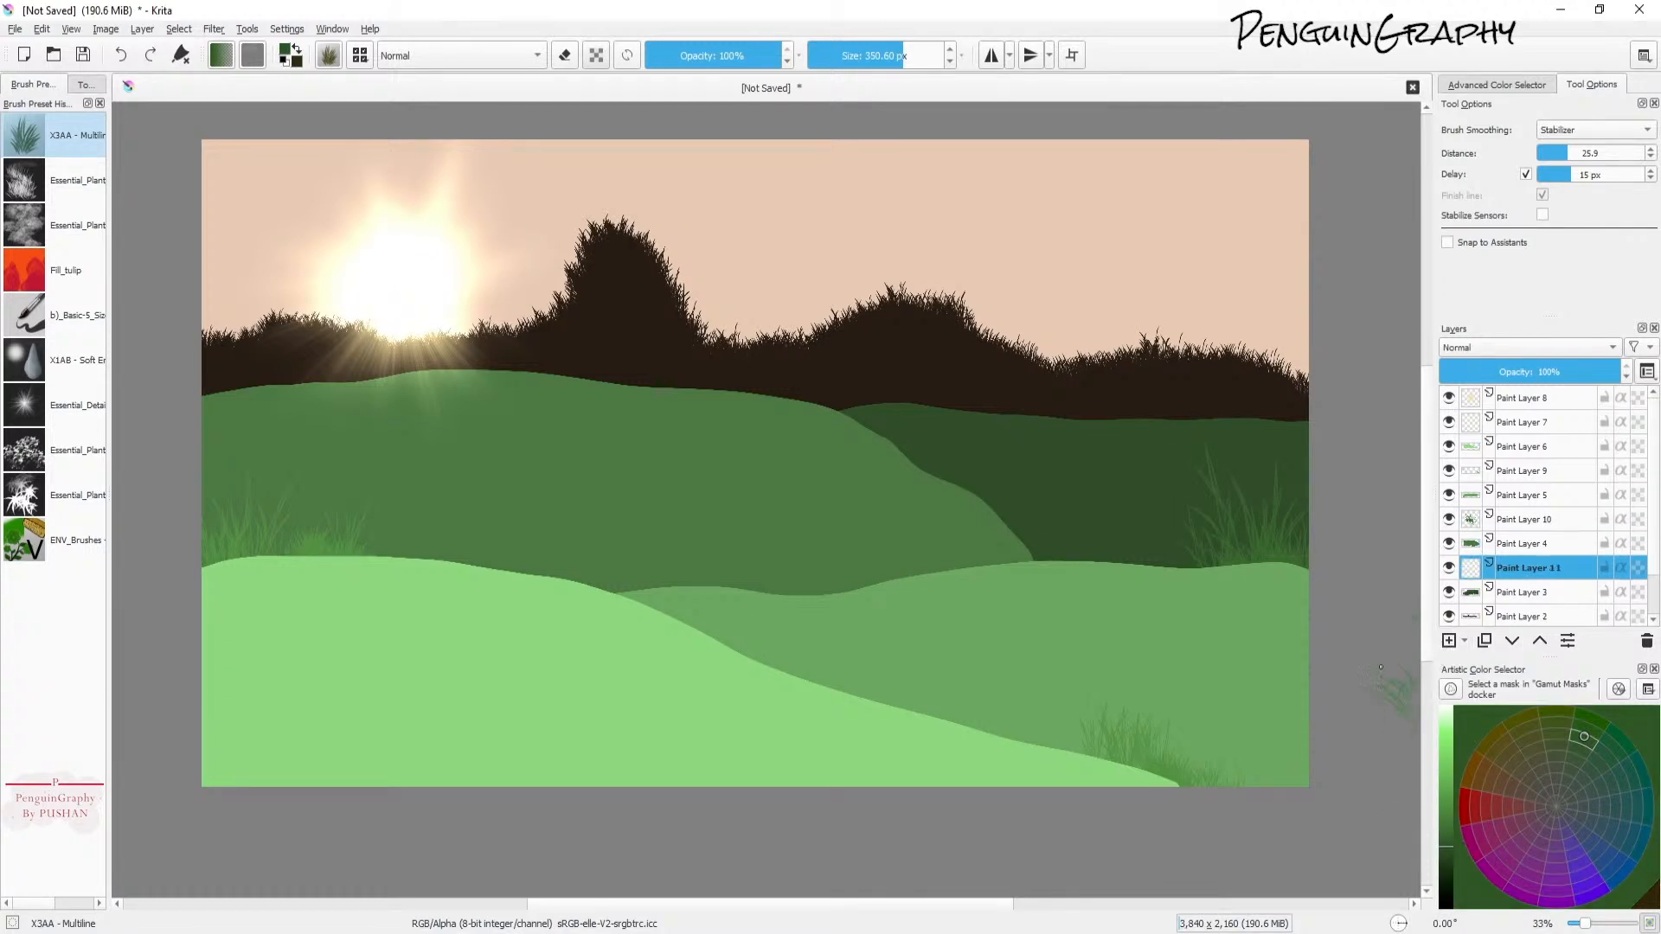
Step: On Paint Layer 11, stamp small grass tufts at about 167 px along the top edge of the middle green hill
{"action": "mouse_move", "coordinate": [597, 384]}
{"action": "left_mouse_down"}
{"action": "mouse_move", "coordinate": [653, 410]}
{"action": "mouse_move", "coordinate": [639, 369]}
{"action": "left_mouse_up"}
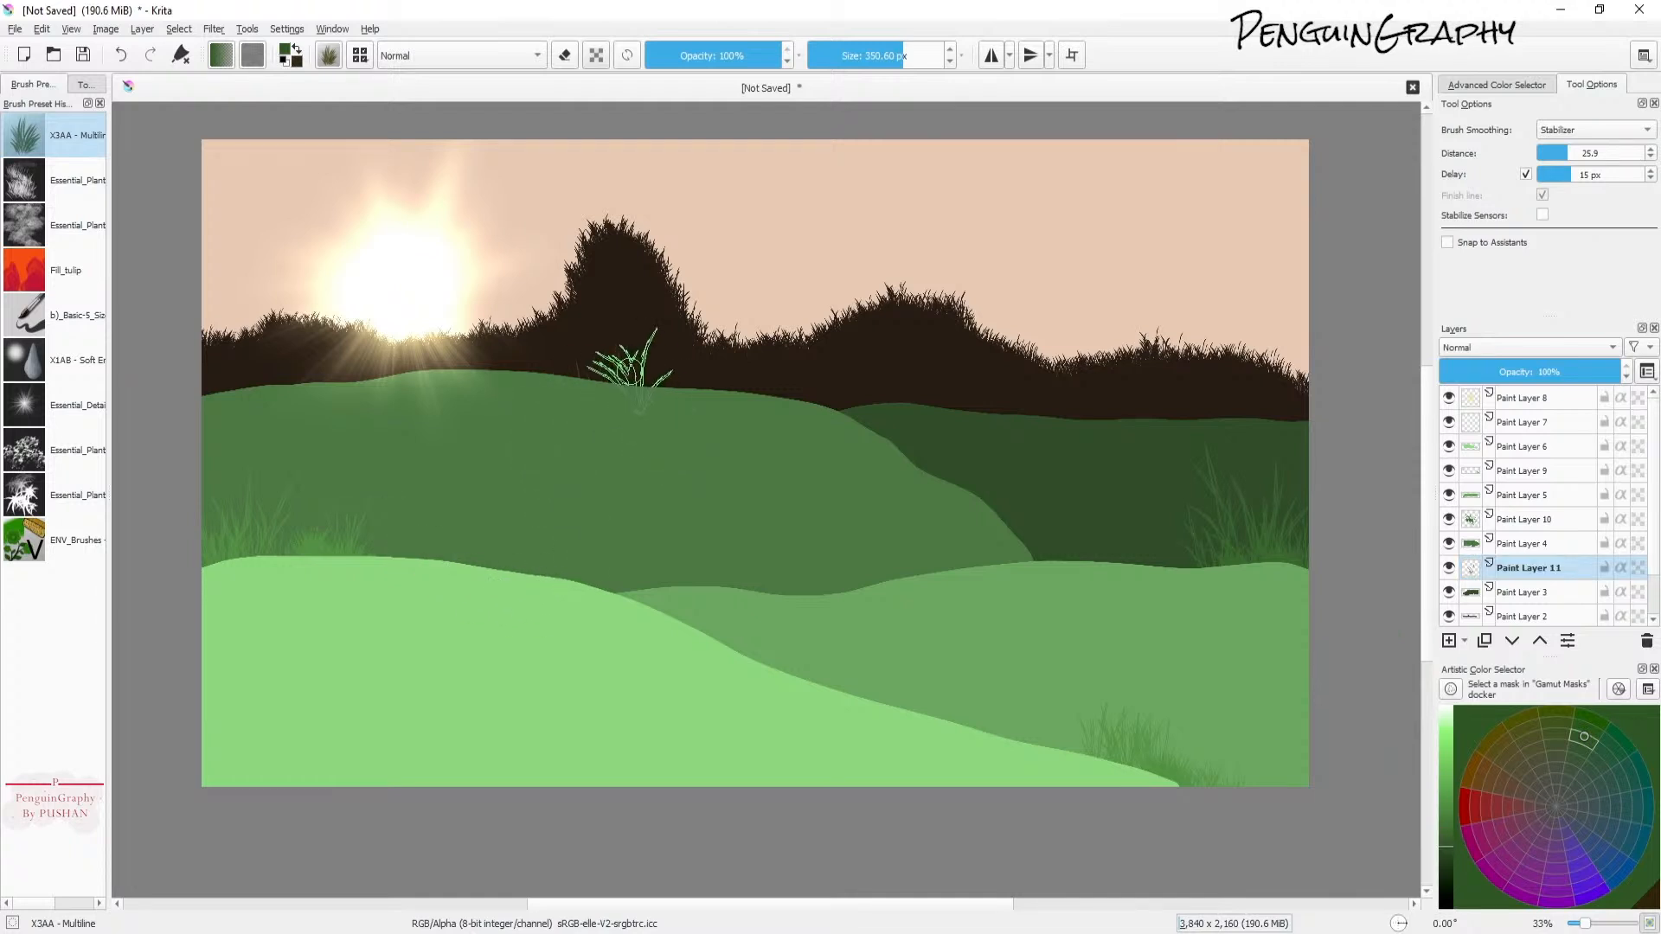
{"action": "left_click", "coordinate": [566, 405]}
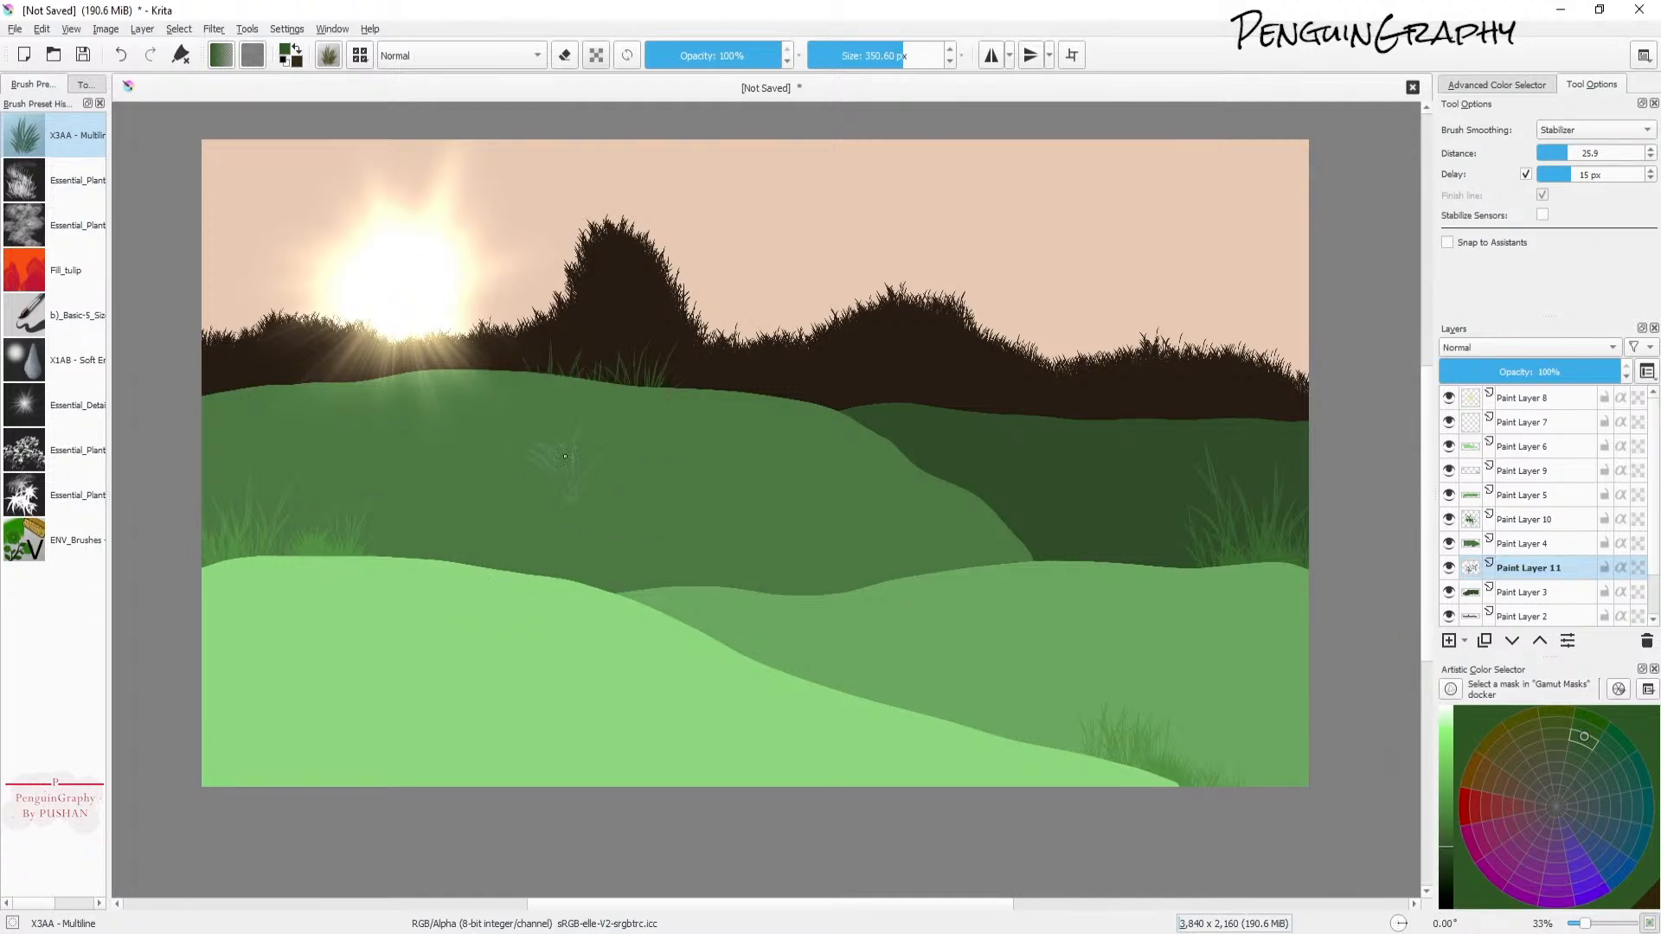
{"action": "left_click_drag", "start_coordinate": [199, 394], "coordinate": [213, 375]}
{"action": "key", "text": "ctrl+z"}
{"action": "left_click", "coordinate": [882, 56]}
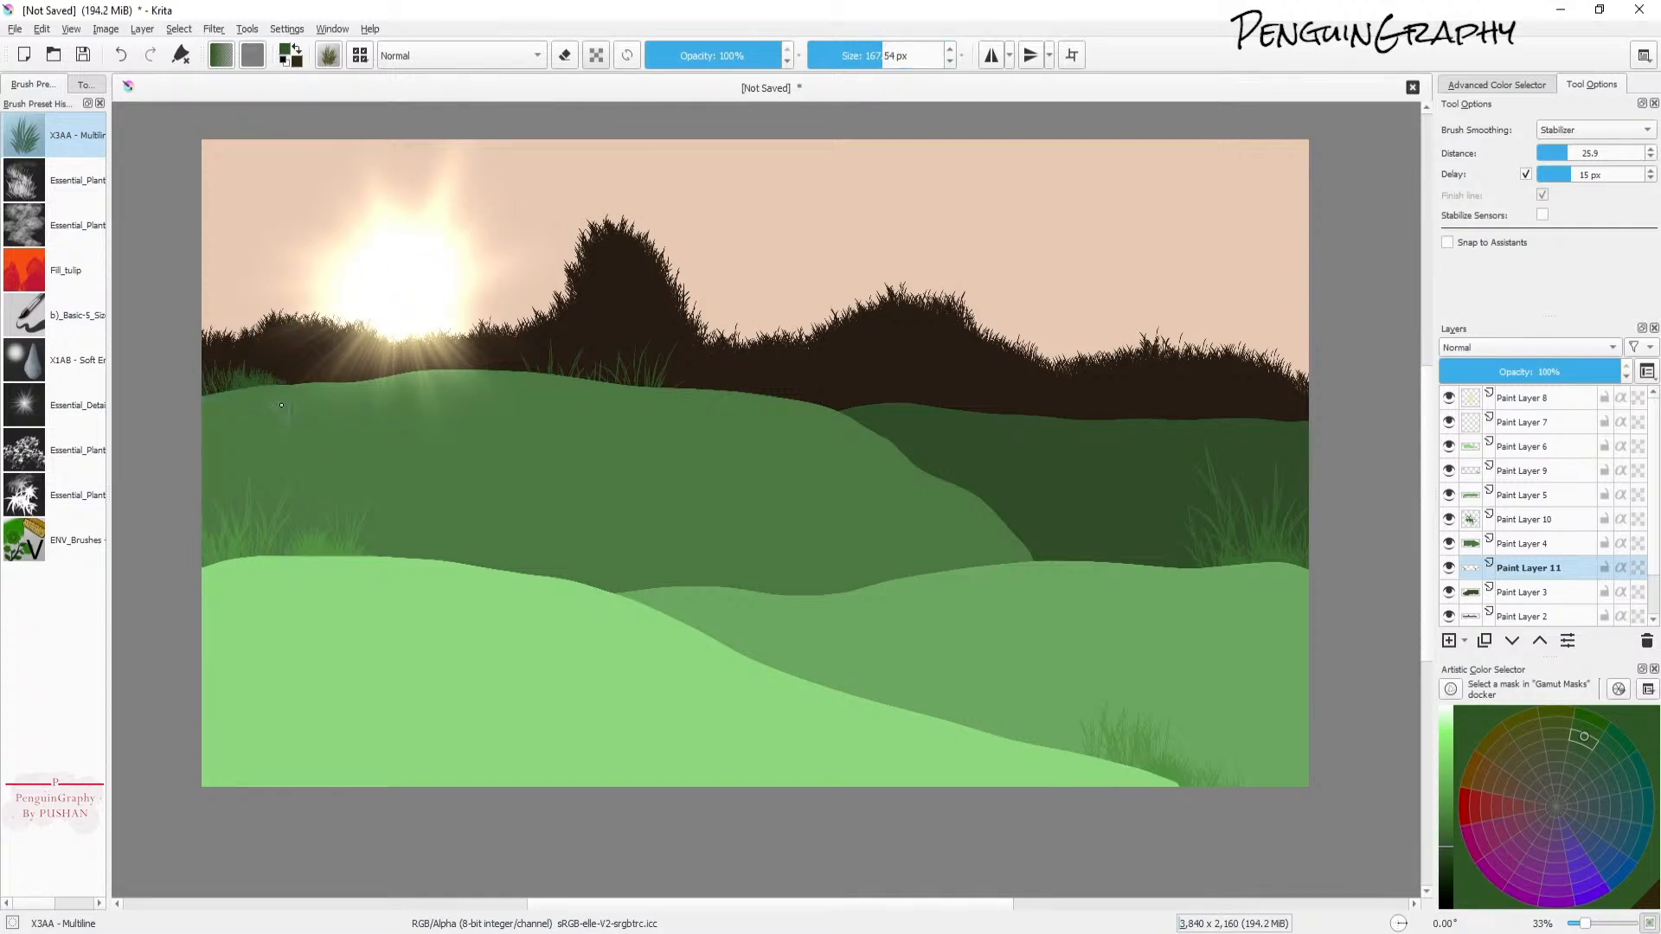
{"action": "left_click_drag", "start_coordinate": [213, 410], "coordinate": [213, 405]}
{"action": "left_click", "coordinate": [637, 395]}
{"action": "left_click", "coordinate": [799, 406]}
{"action": "left_click", "coordinate": [859, 402]}
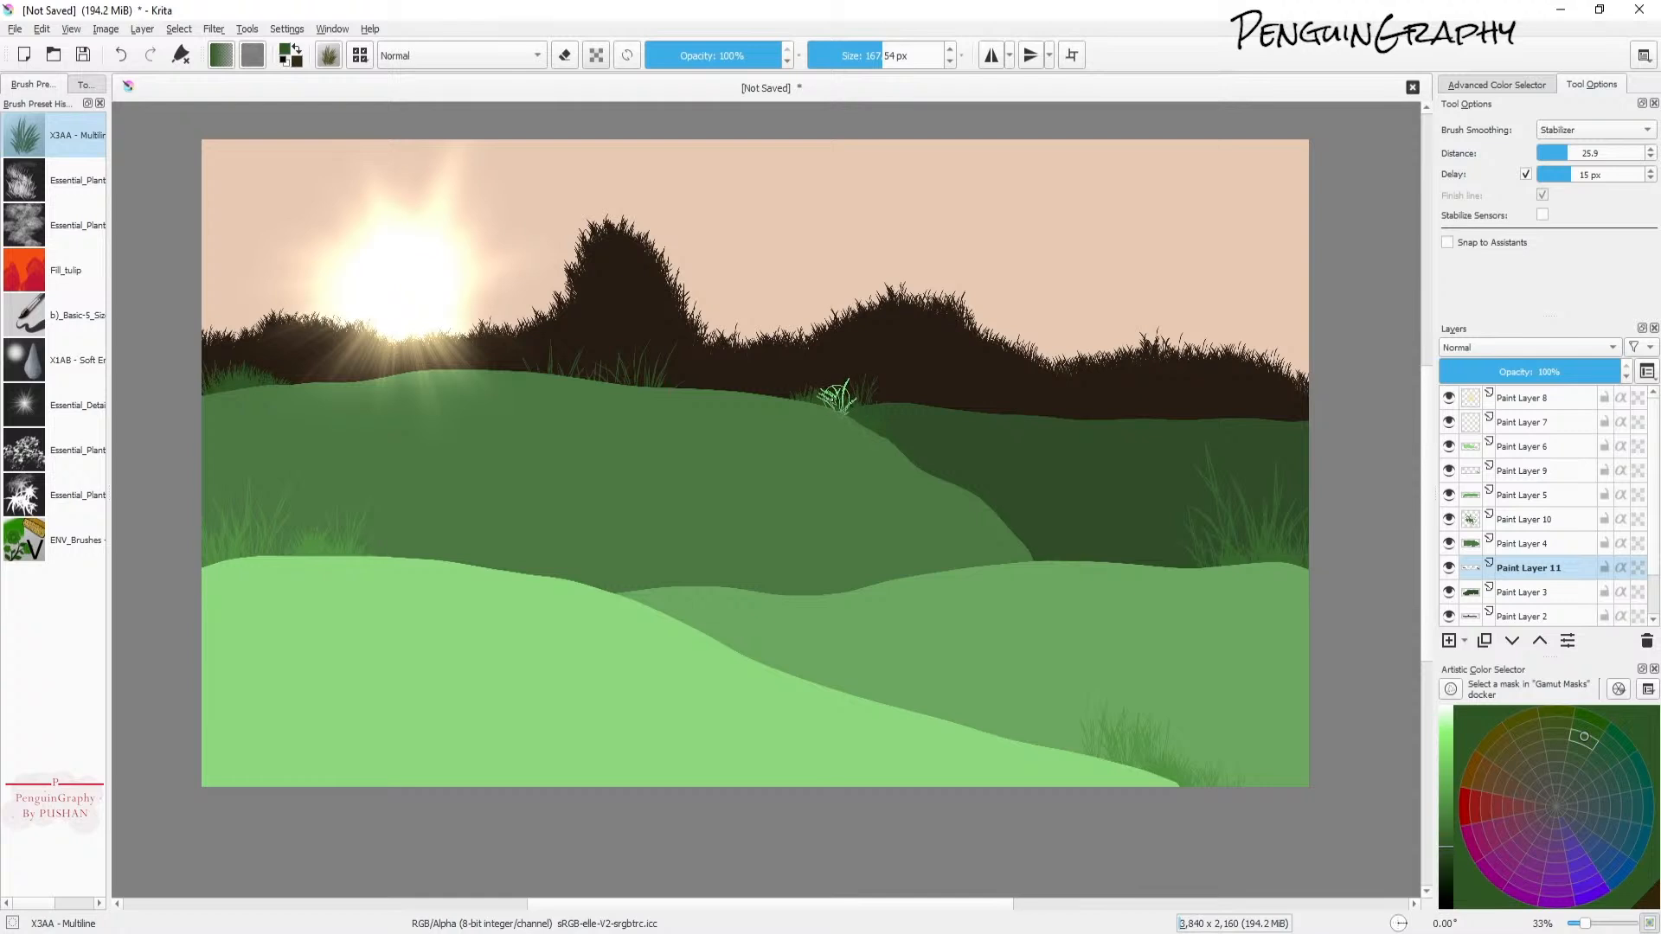
{"action": "left_click_drag", "start_coordinate": [796, 399], "coordinate": [839, 384]}
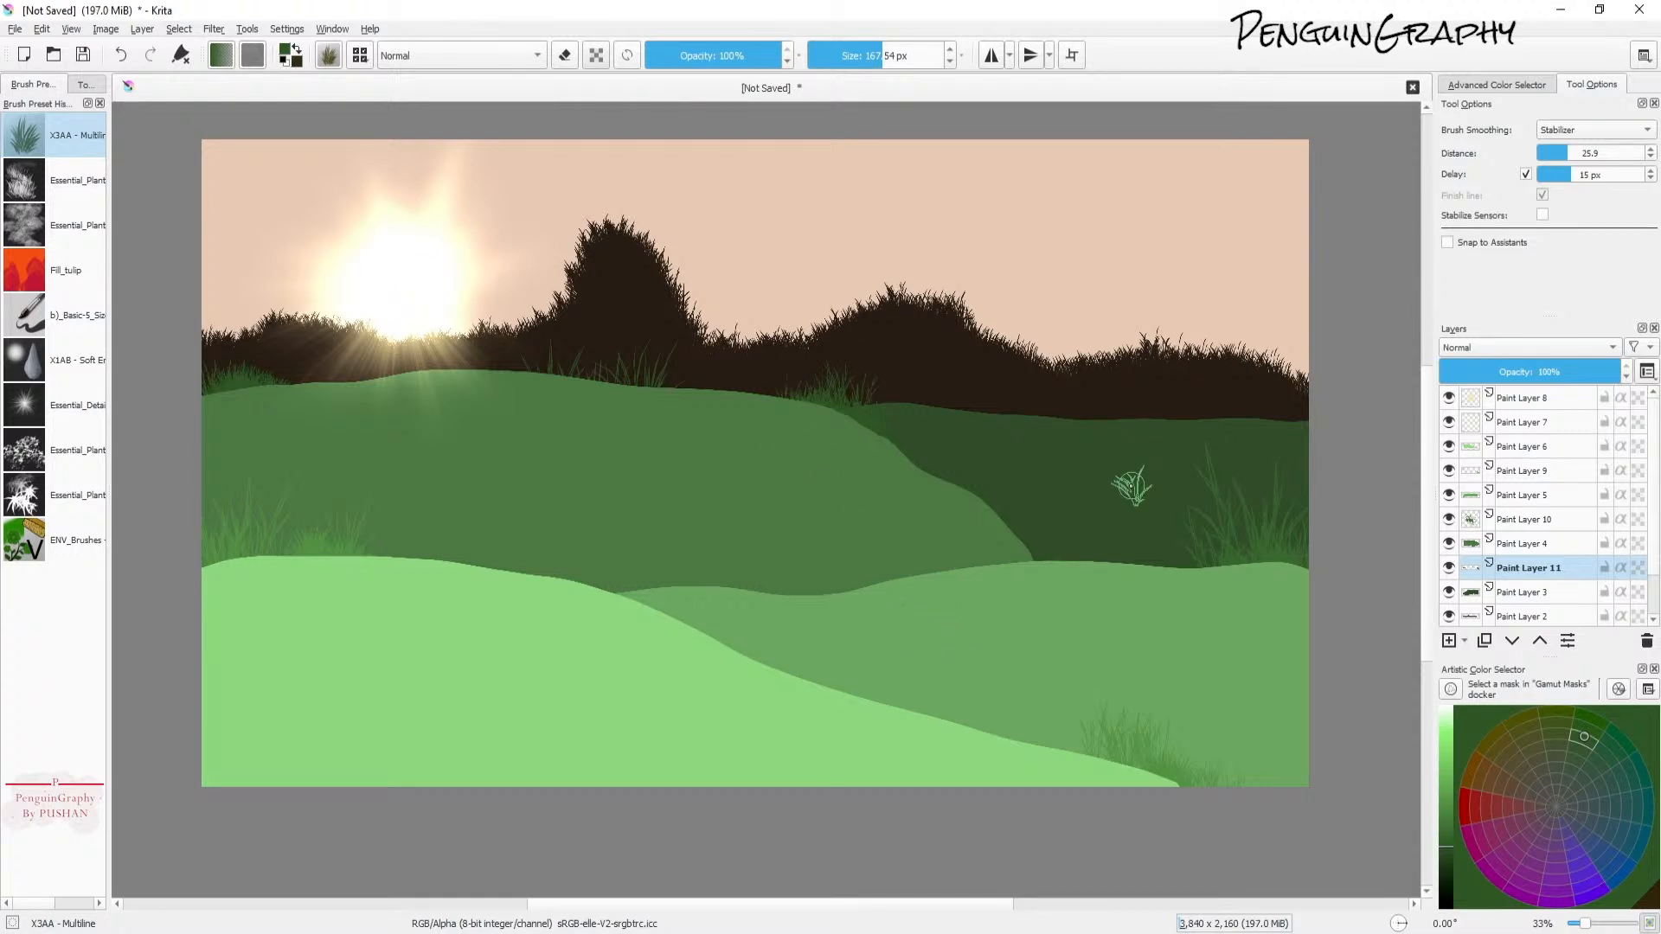
Step: Select Paint Layer 6 and briefly hide and show it to check its content
{"action": "left_click", "coordinate": [1531, 446]}
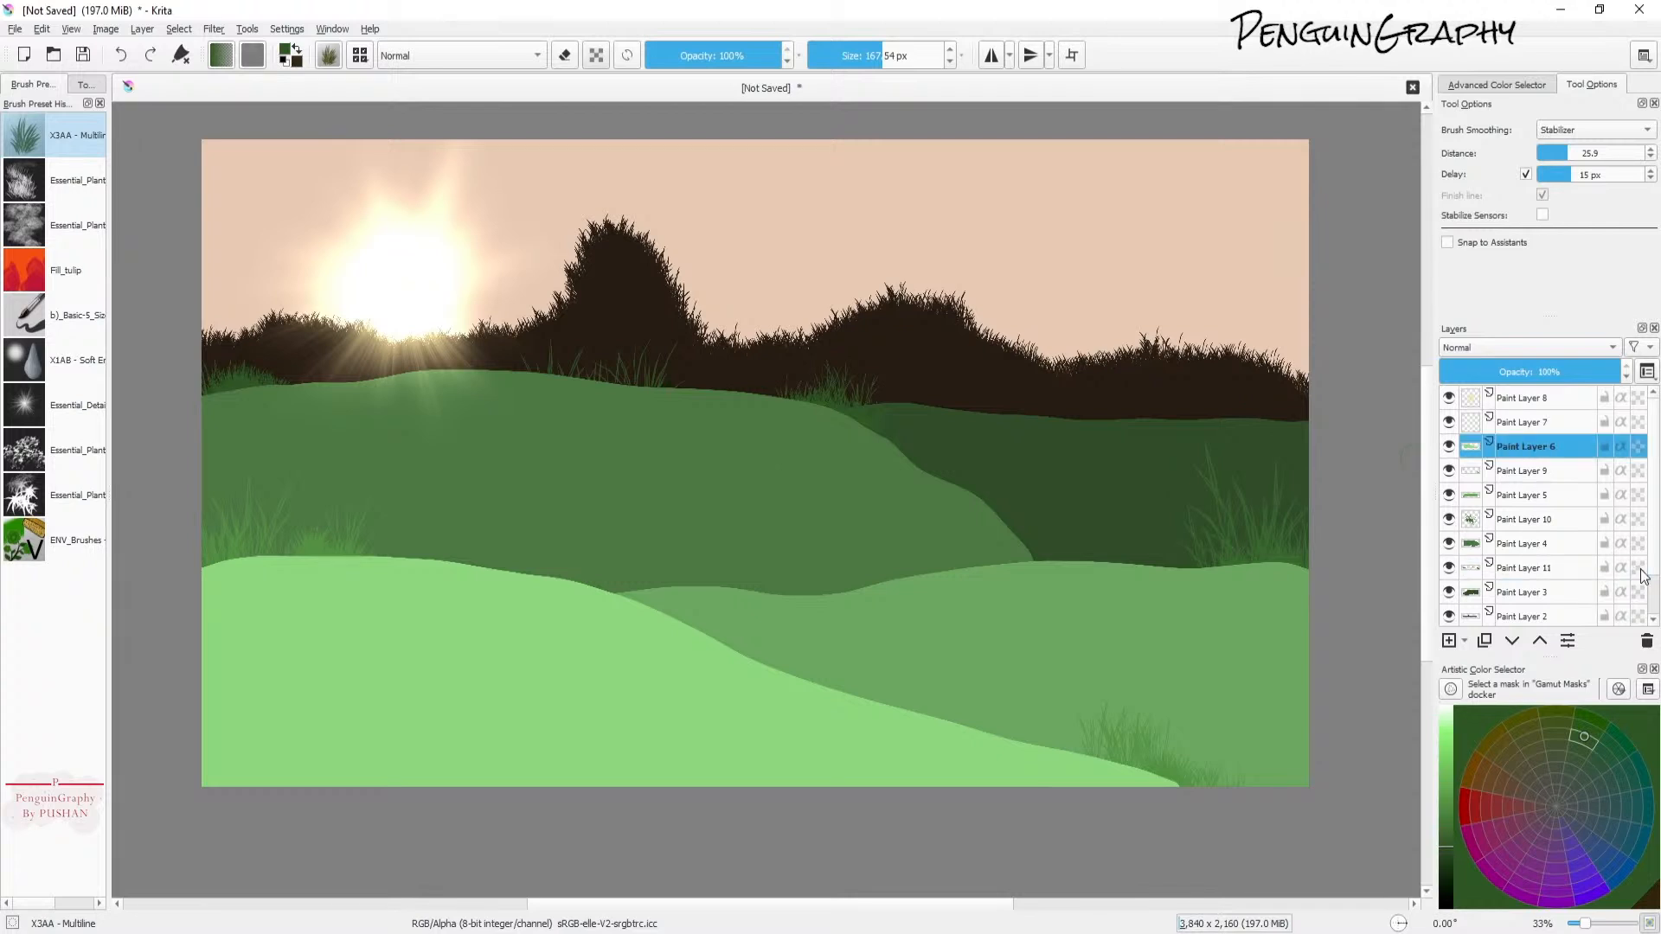
{"action": "left_click", "coordinate": [1449, 447]}
{"action": "left_click", "coordinate": [1450, 447]}
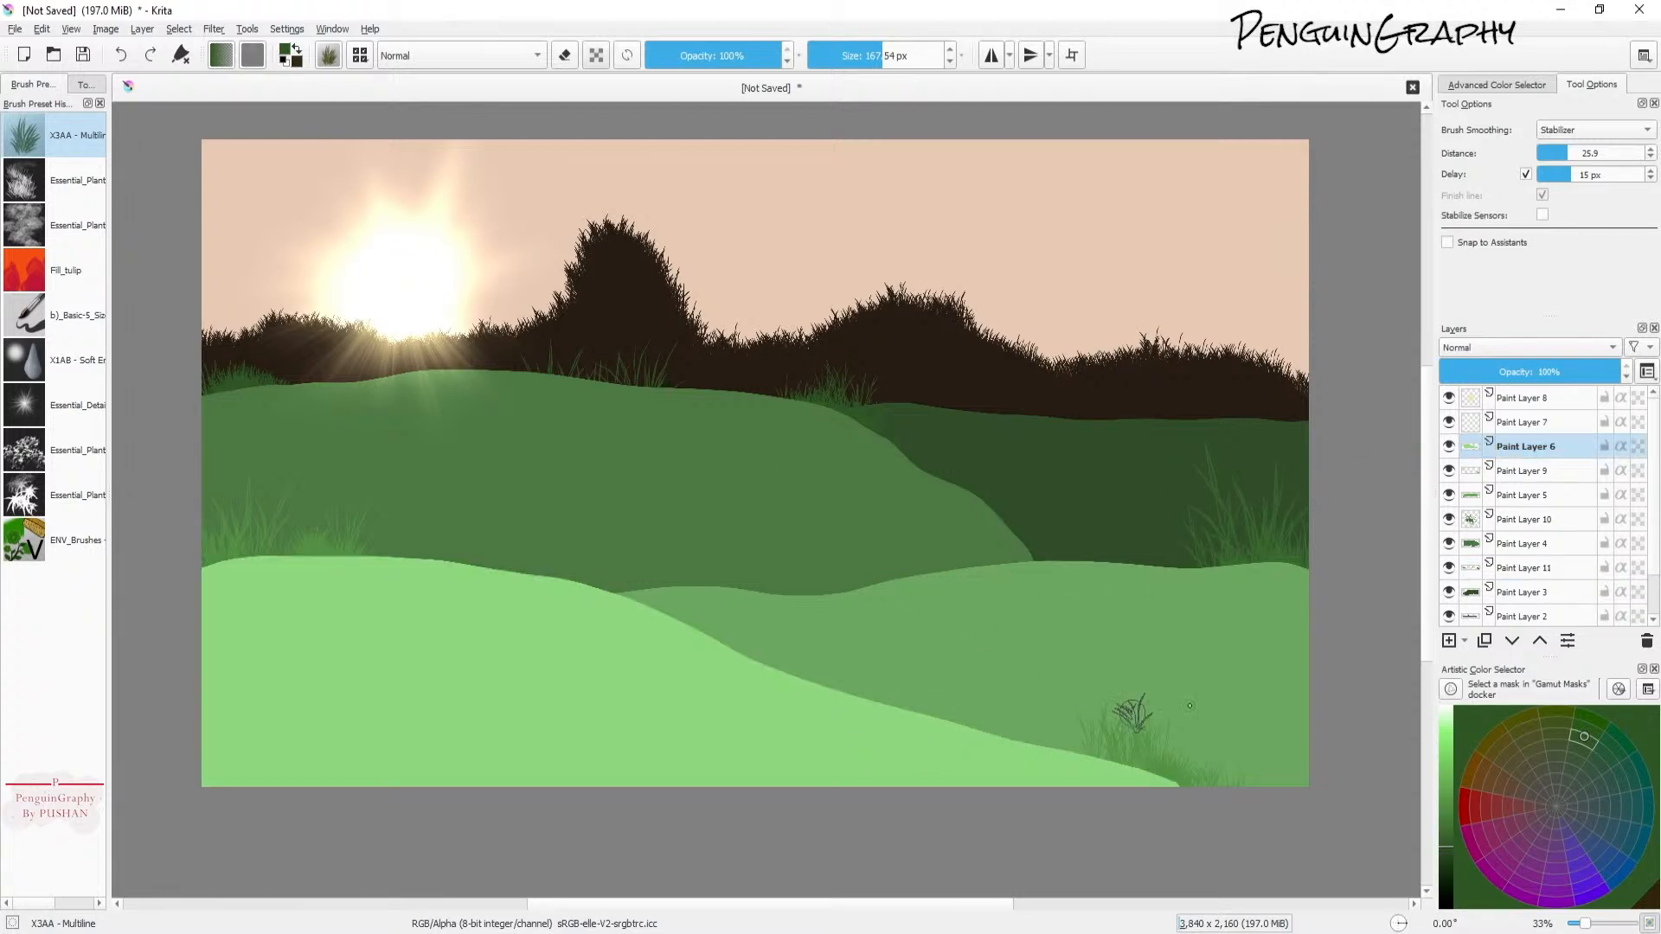
Step: Lock Paint Layer 6's alpha and texture the front light-green hill with a lighter green using the X2HC Square Bristle brush at about 86 px
{"action": "left_click", "coordinate": [1451, 742]}
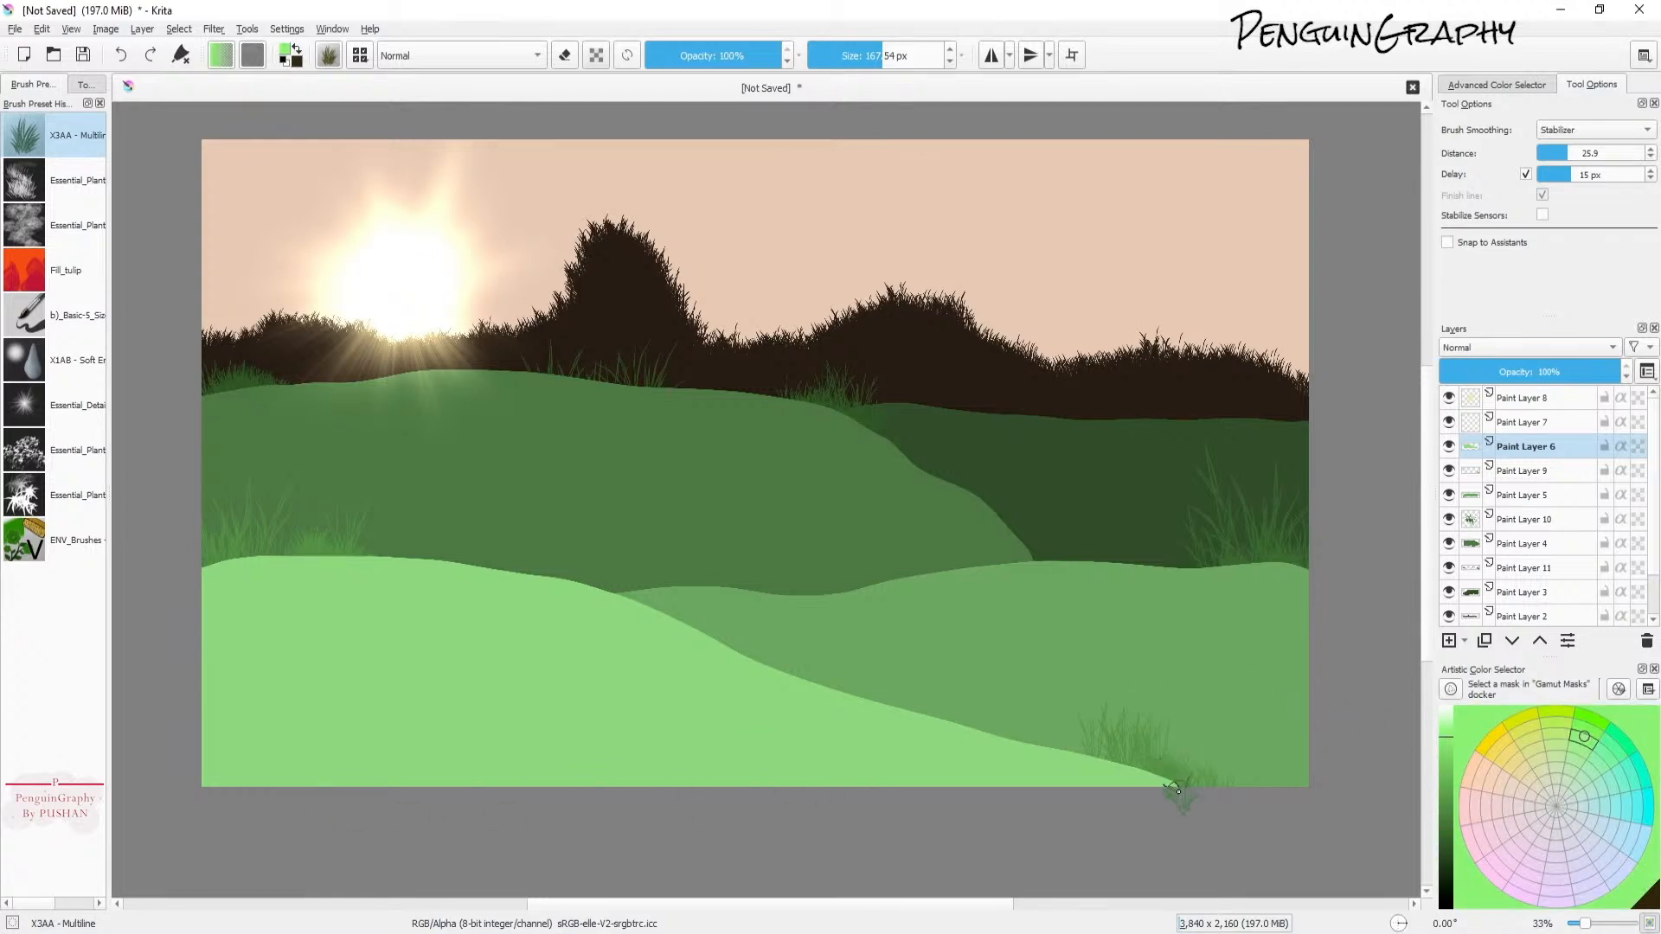
{"action": "left_click", "coordinate": [1640, 448]}
{"action": "left_click", "coordinate": [360, 56]}
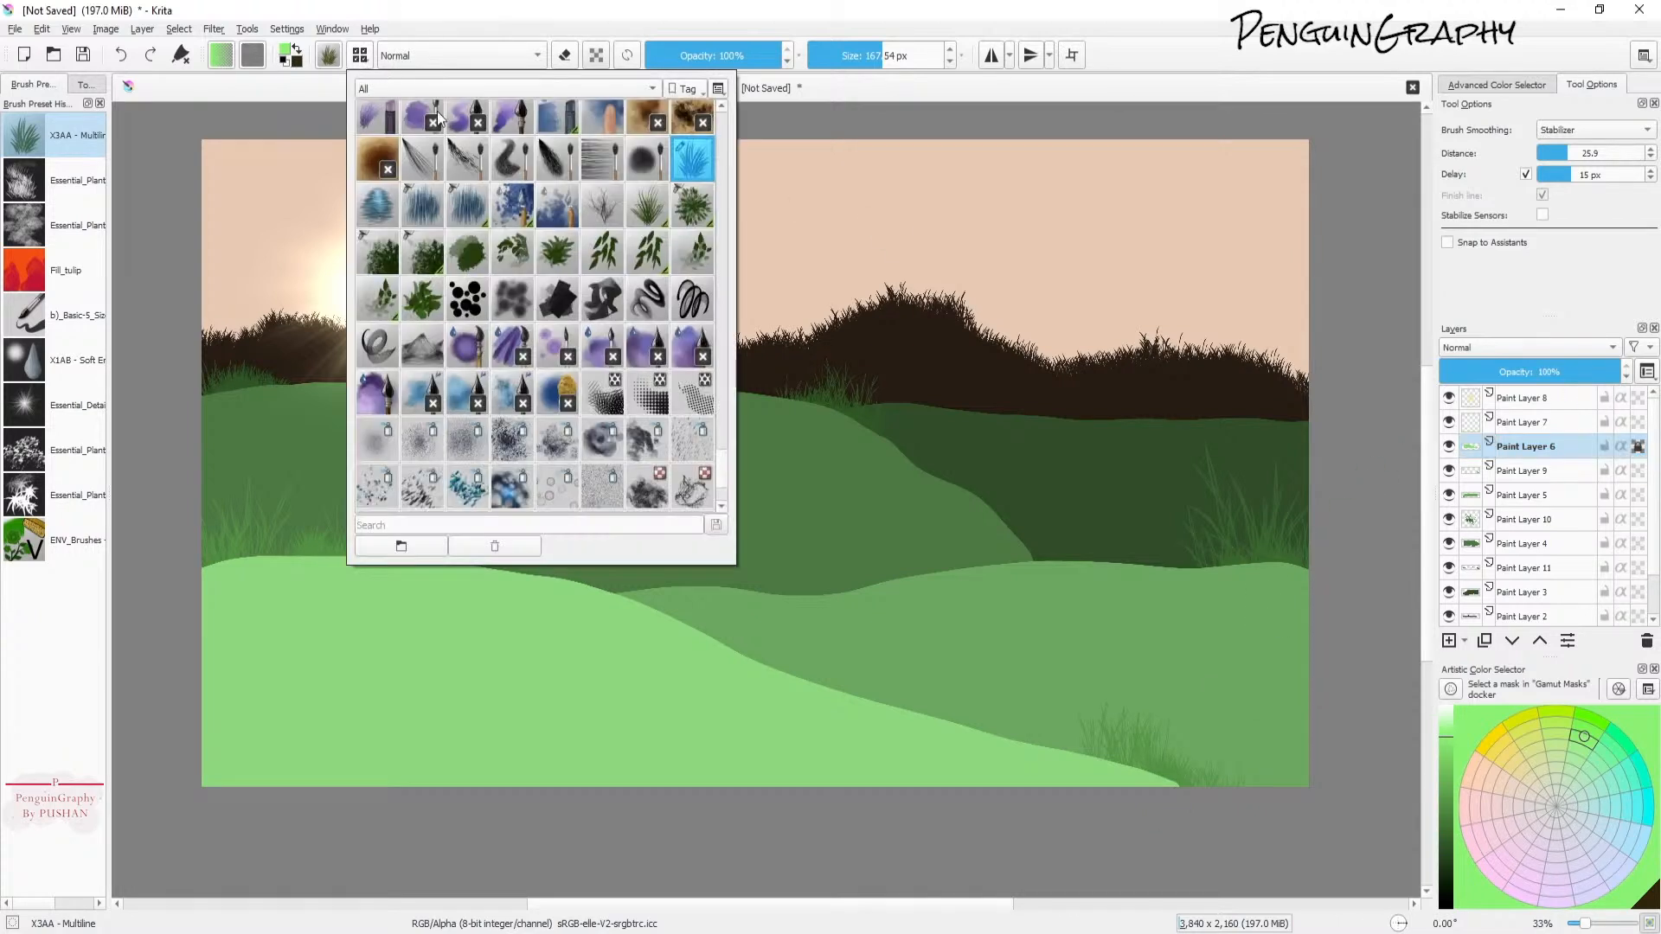
{"action": "scroll", "coordinate": [724, 481], "scroll_direction": "down", "scroll_amount": 3}
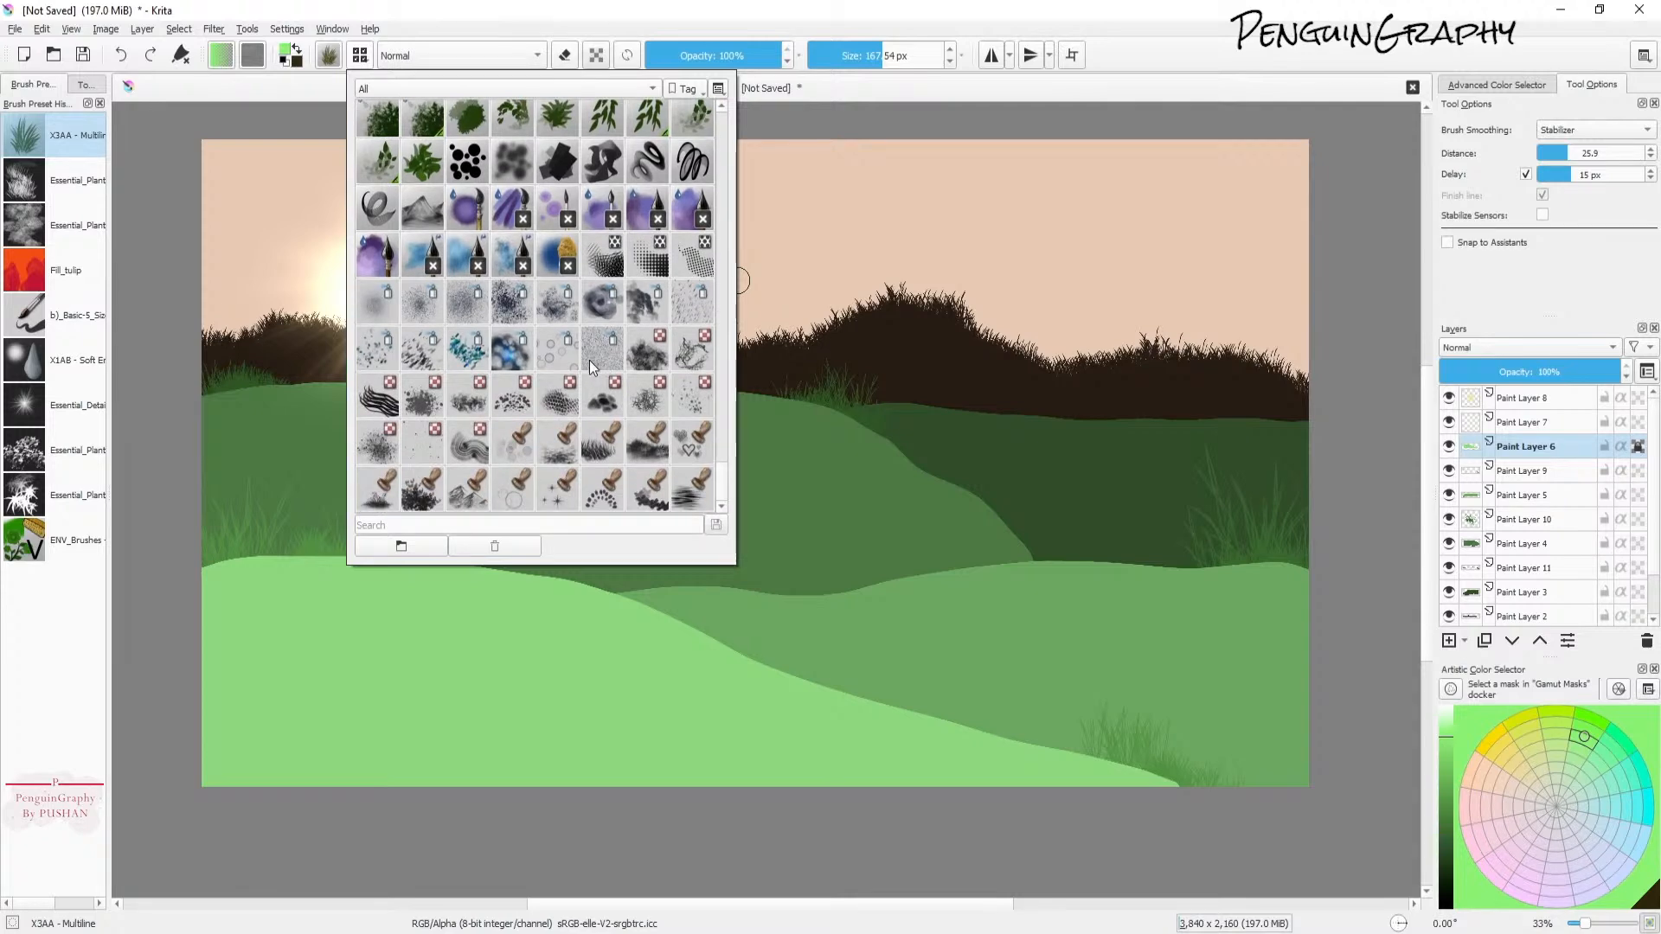
{"action": "left_click", "coordinate": [613, 348]}
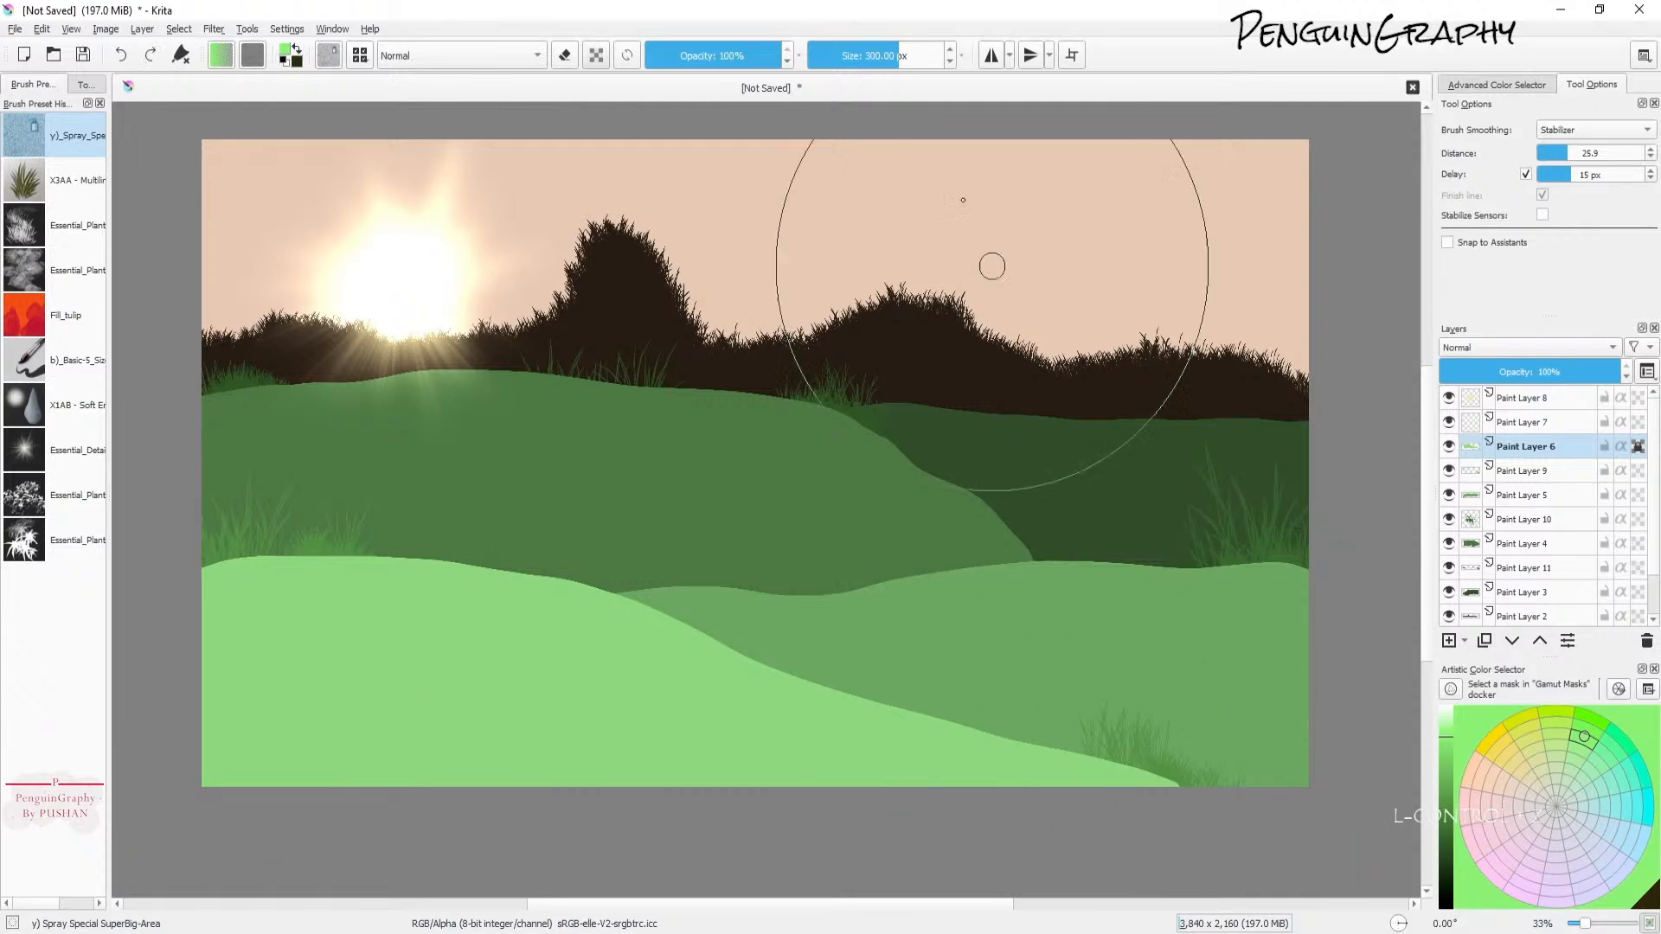
{"action": "left_click", "coordinate": [861, 56]}
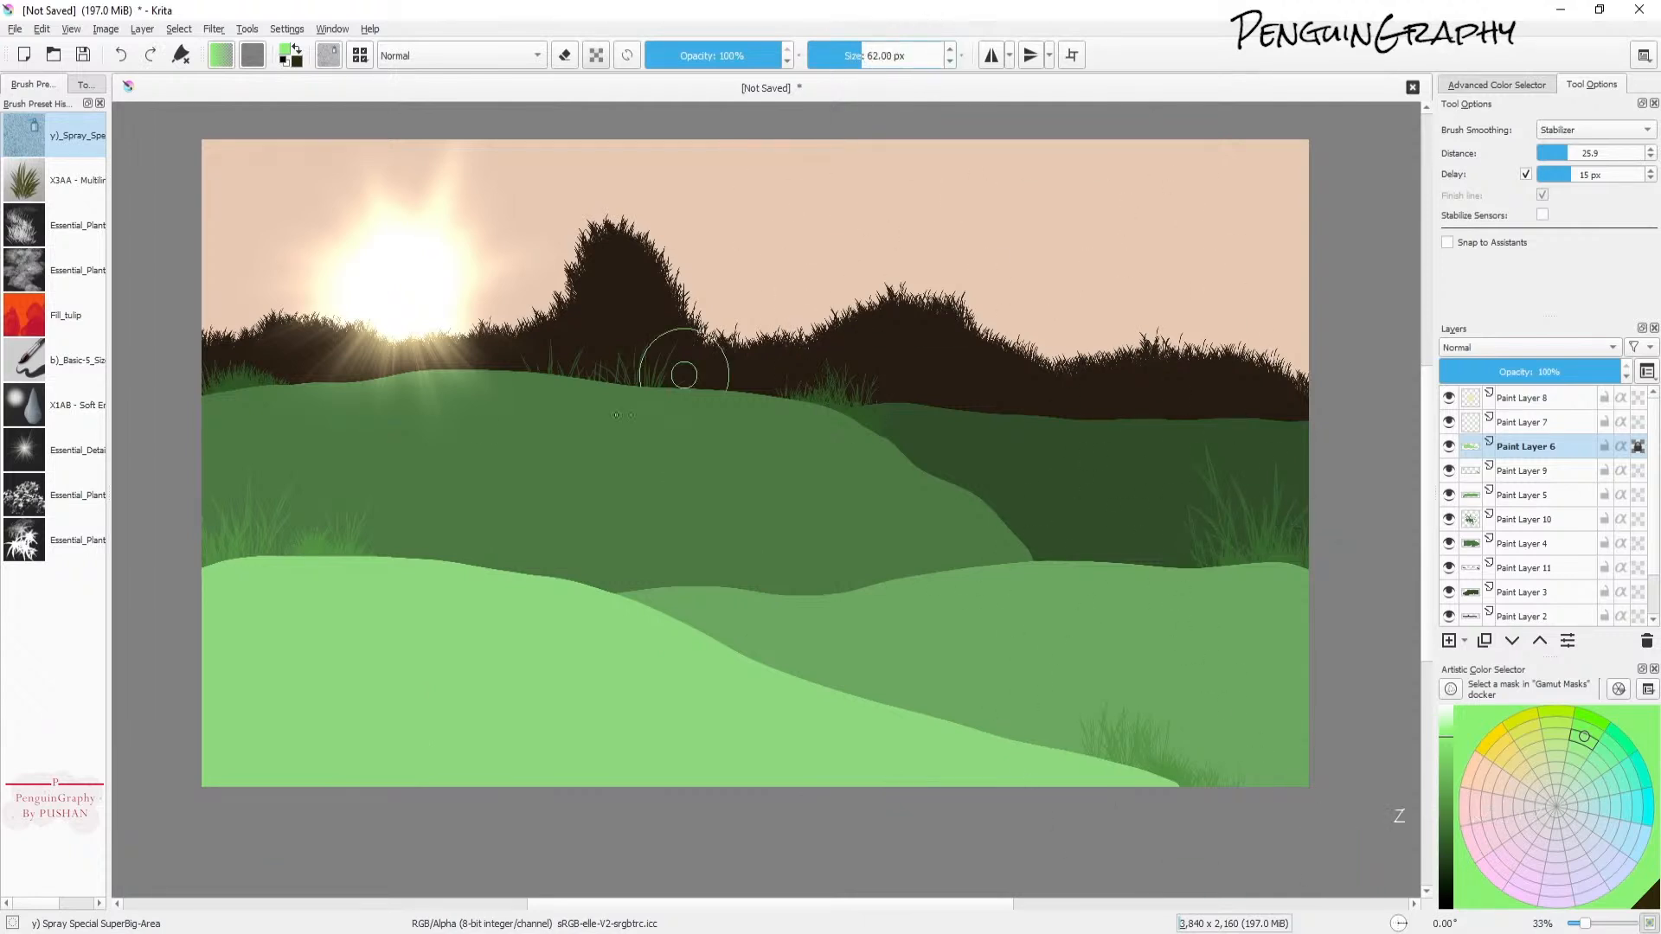
{"action": "left_click", "coordinate": [360, 55]}
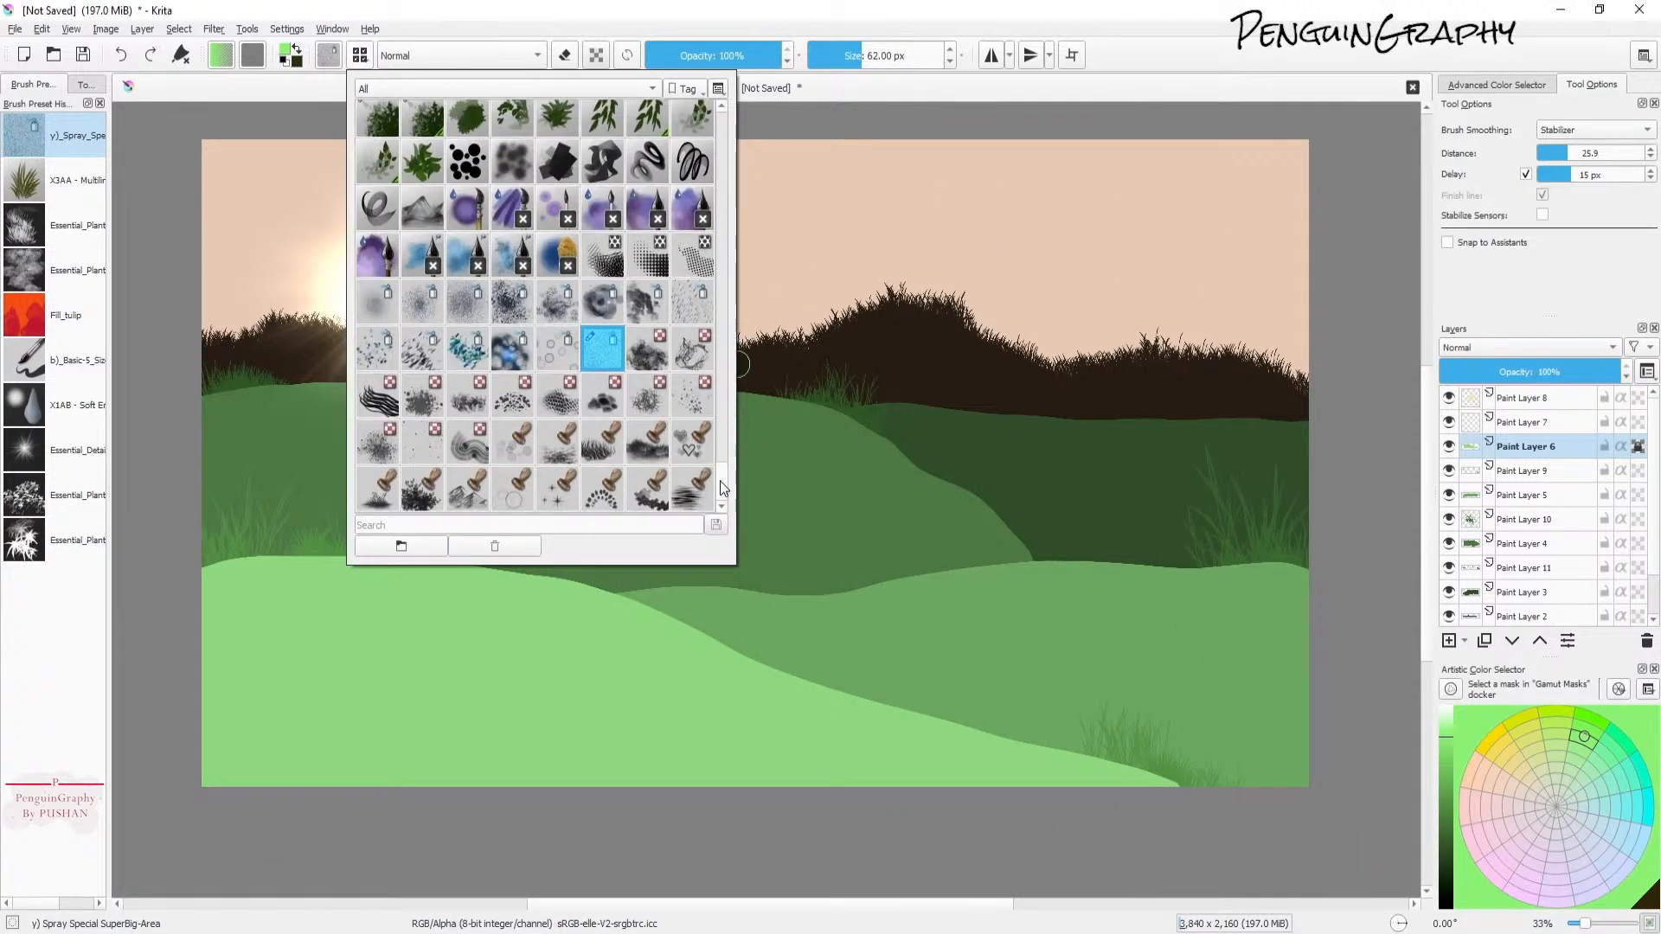
{"action": "scroll", "coordinate": [532, 294], "scroll_direction": "up", "scroll_amount": 5}
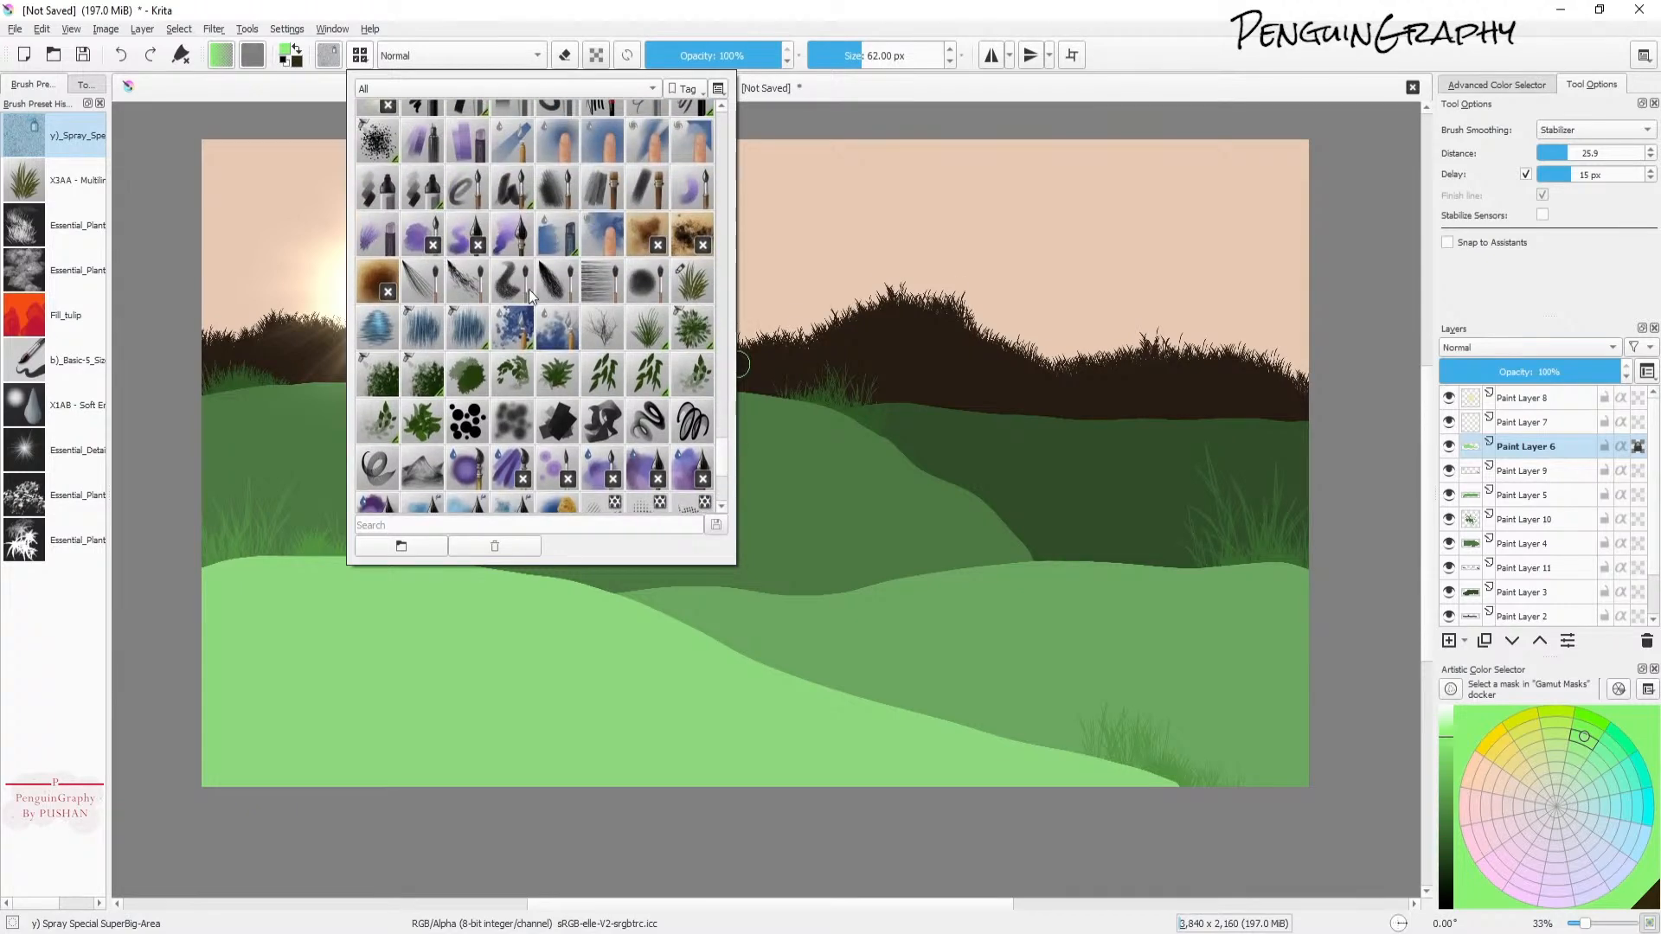
{"action": "left_click", "coordinate": [509, 284]}
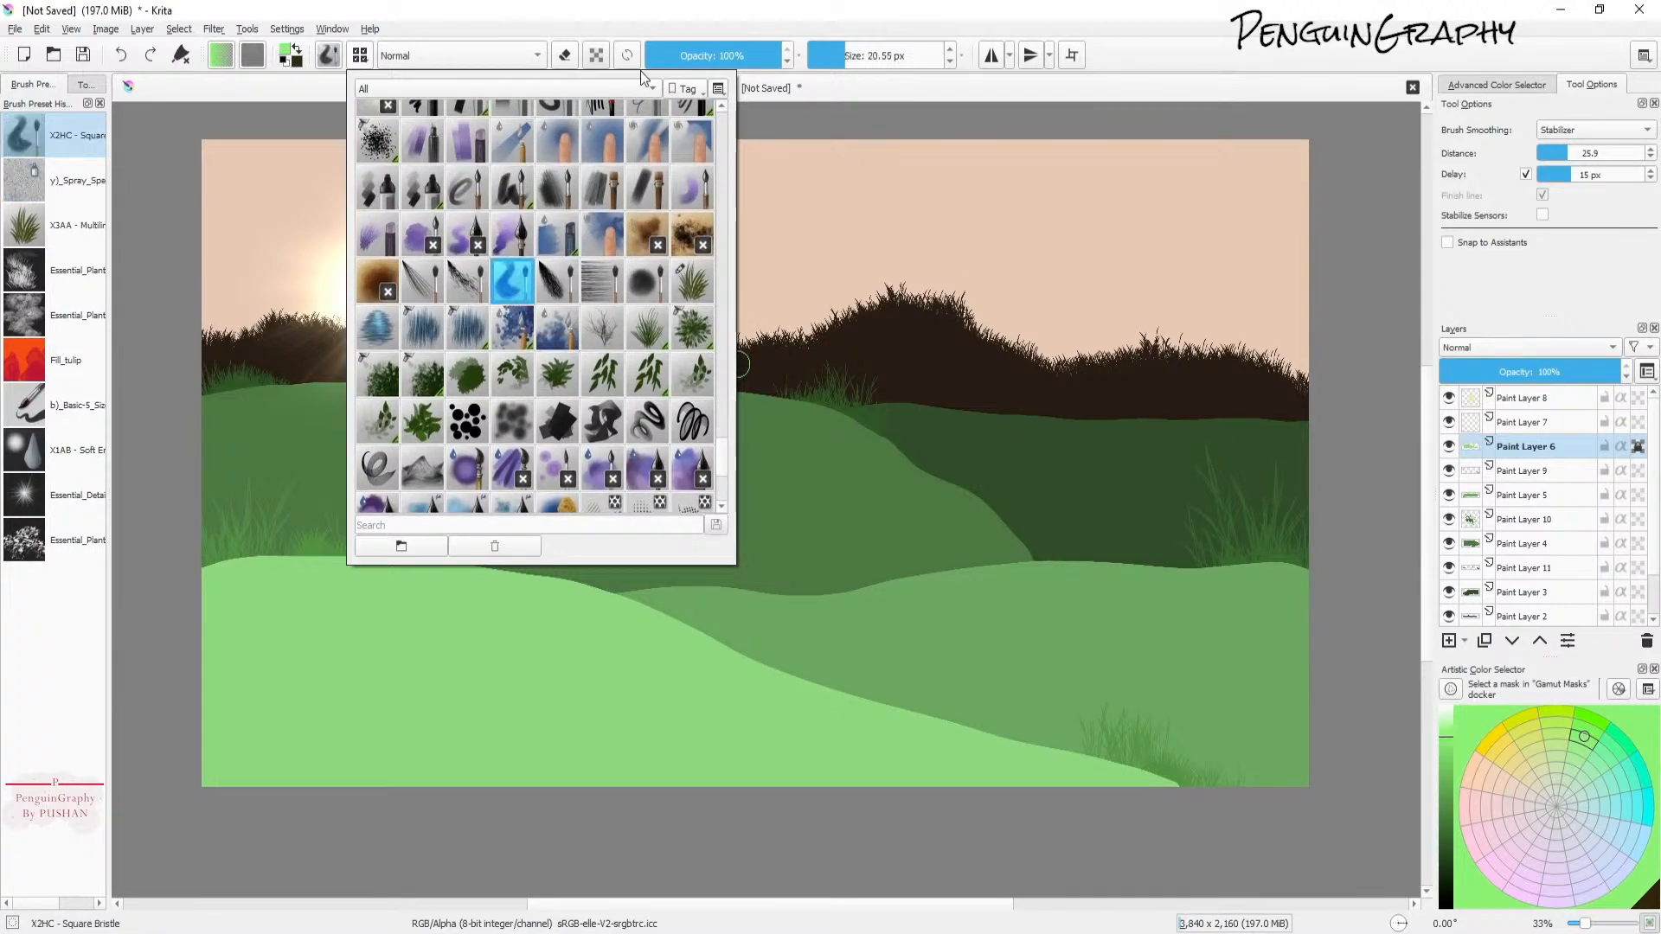
{"action": "left_click", "coordinate": [699, 19]}
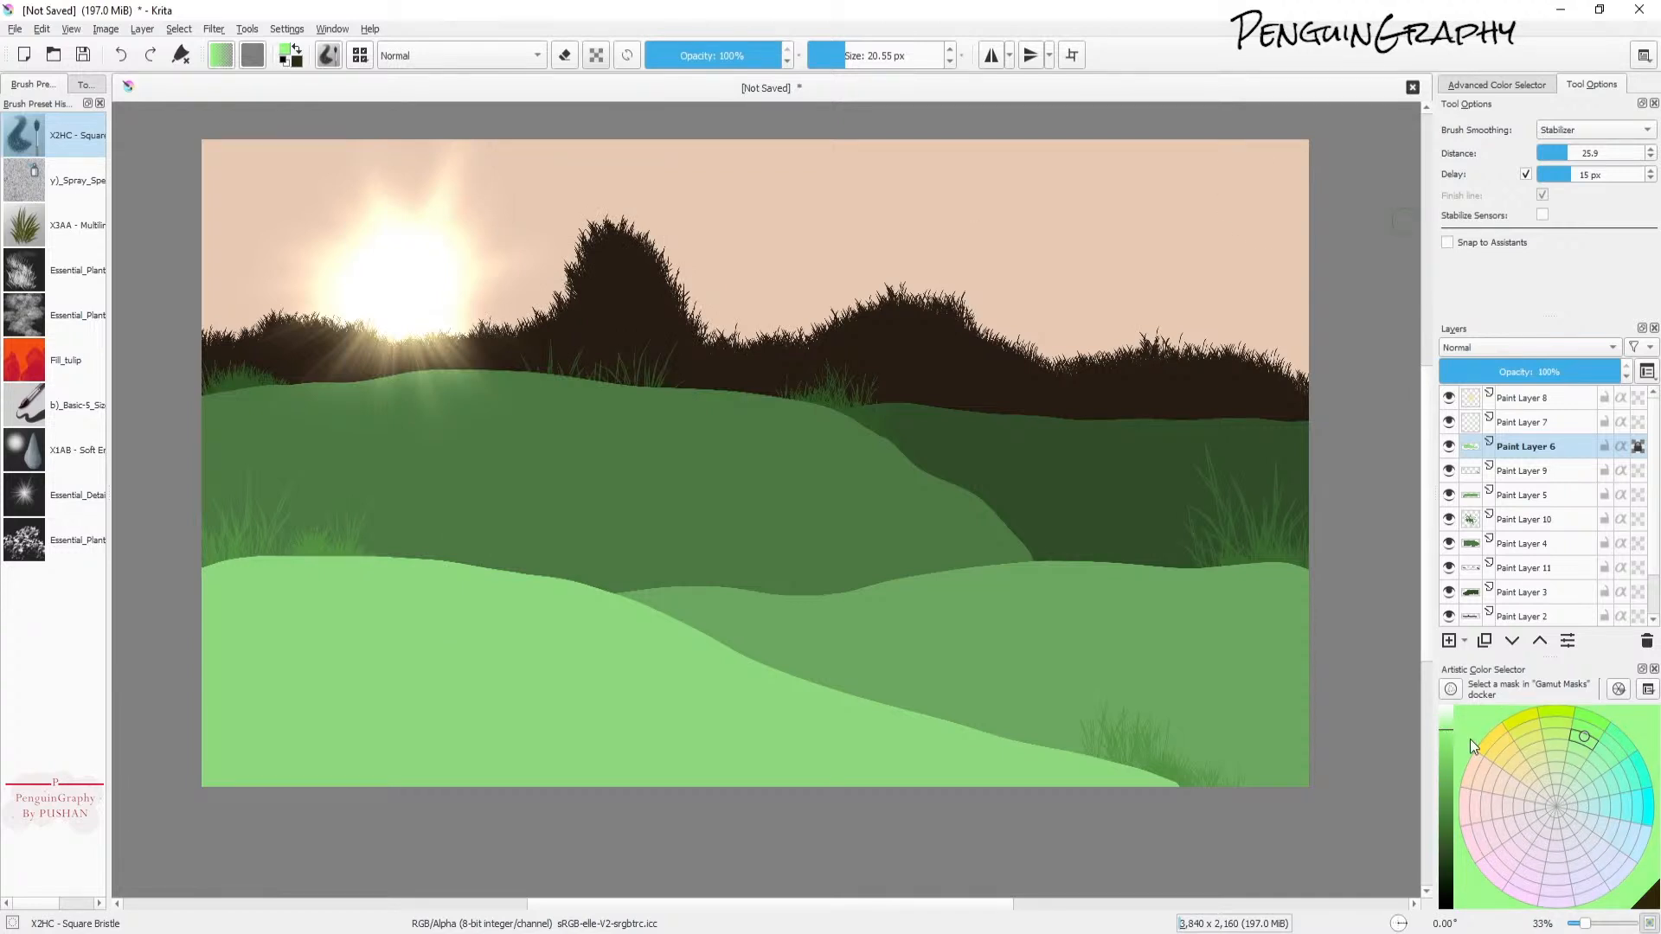
{"action": "left_click_drag", "start_coordinate": [854, 65], "coordinate": [867, 59]}
{"action": "left_click_drag", "start_coordinate": [189, 578], "coordinate": [224, 562]}
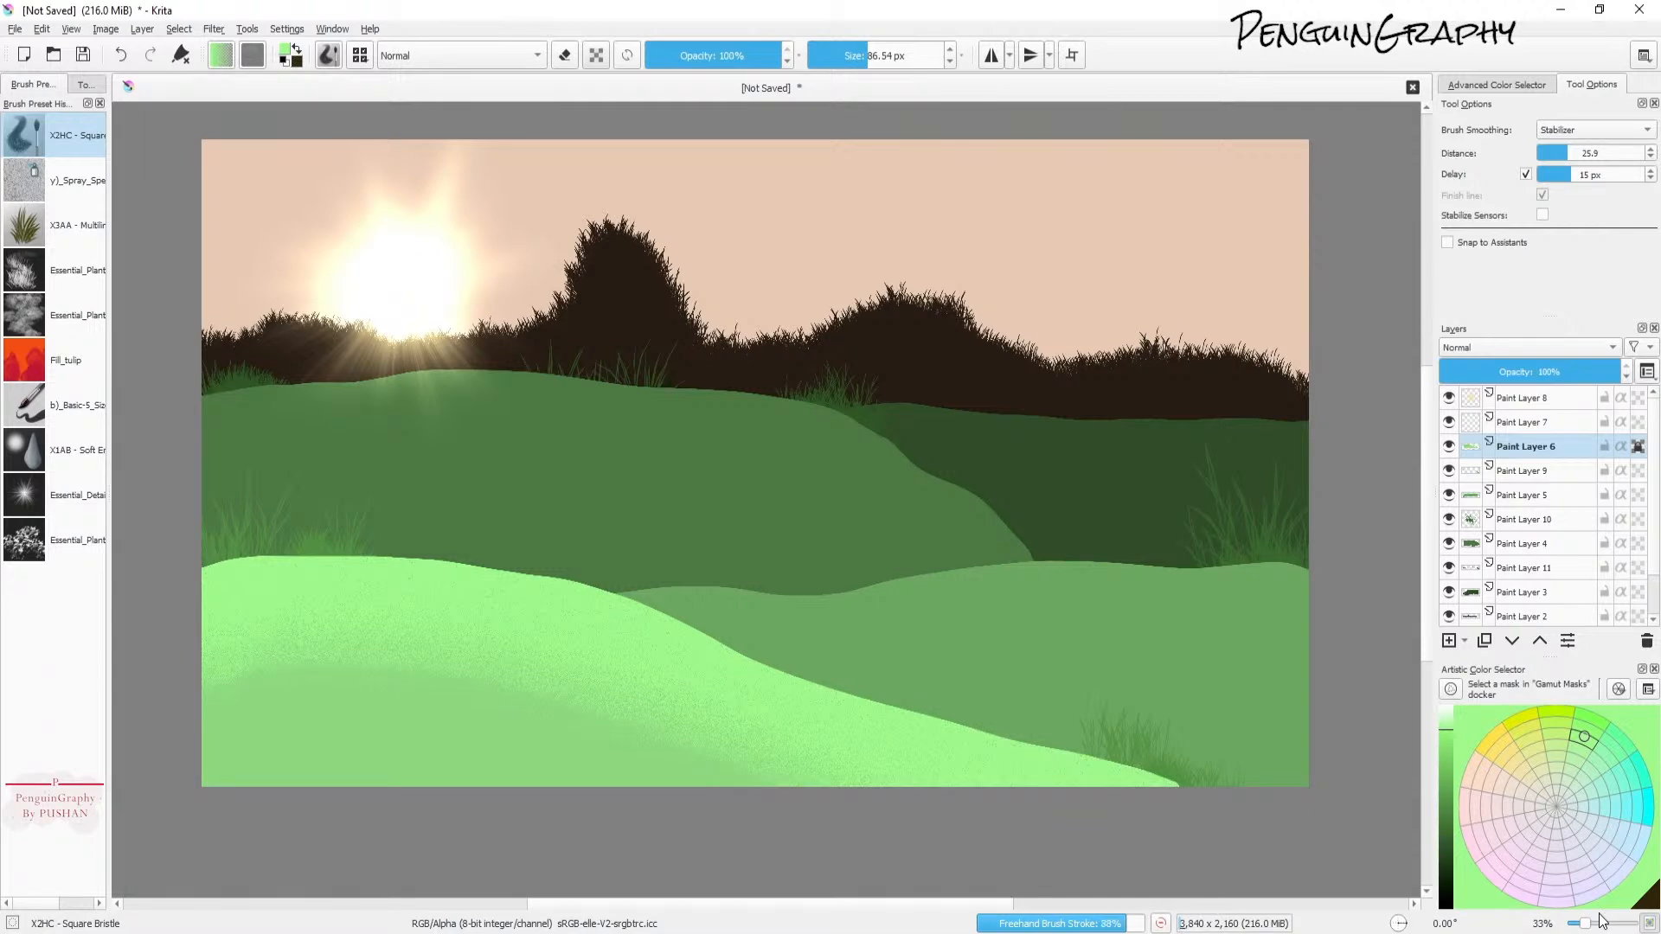
Step: Lock Paint Layer 5's alpha and texture the middle green hill with the bristle brush at about 51 px
{"action": "left_click", "coordinate": [1536, 500]}
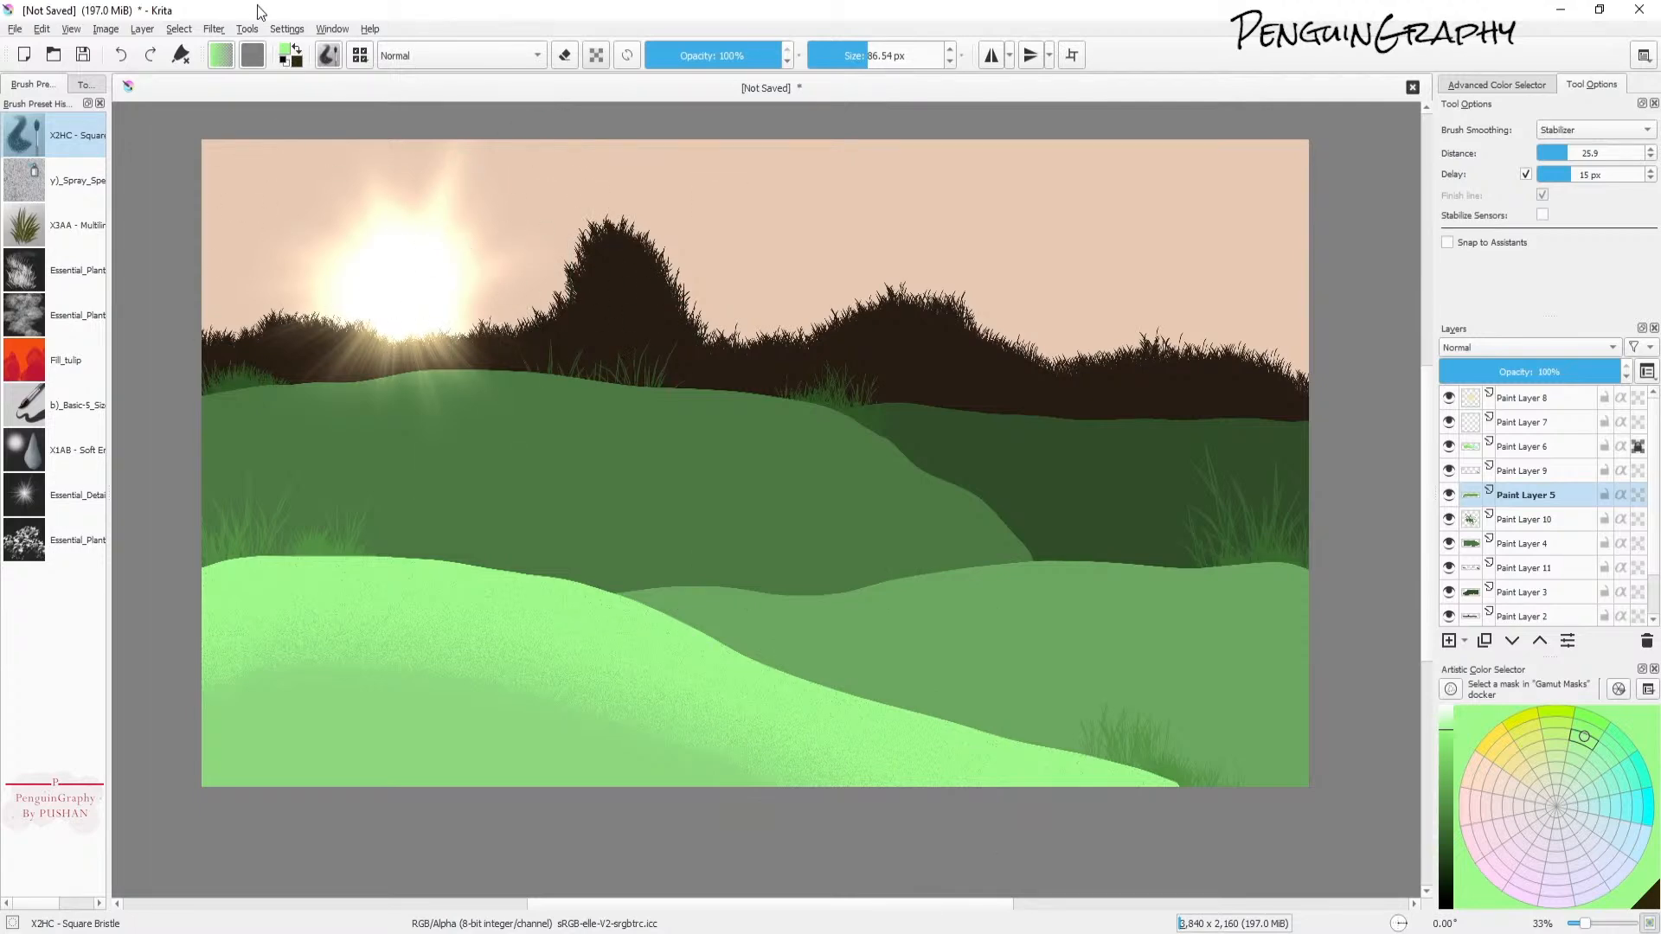
{"action": "left_click", "coordinate": [1450, 496]}
{"action": "left_click", "coordinate": [1450, 497]}
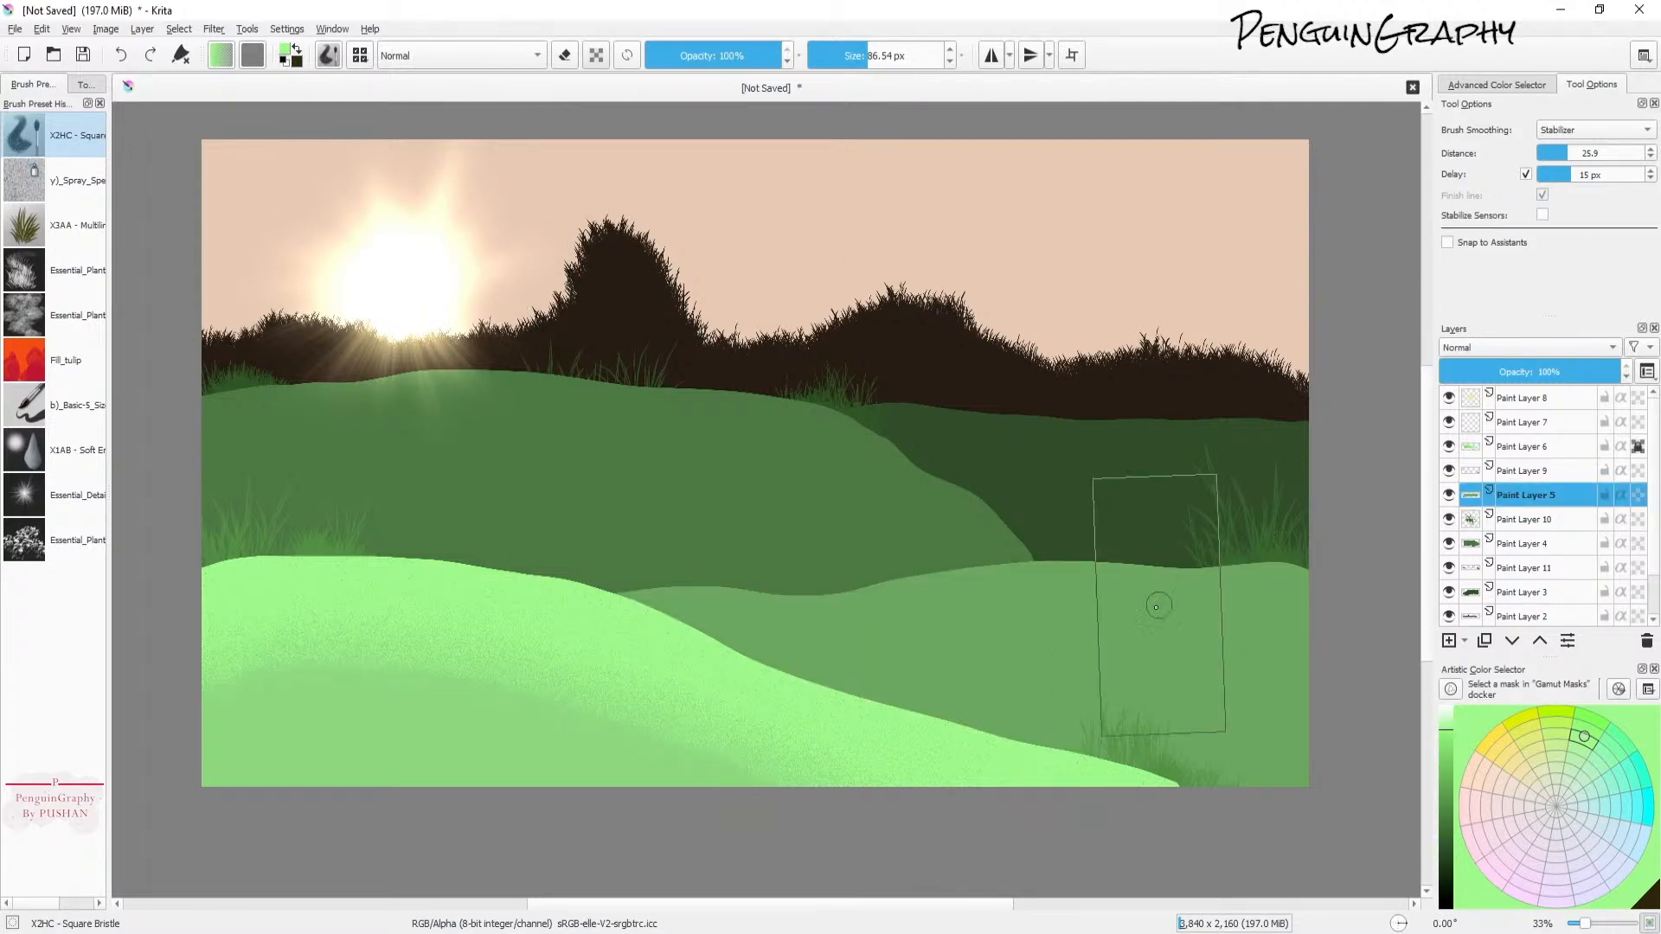
{"action": "left_click", "coordinate": [1638, 496]}
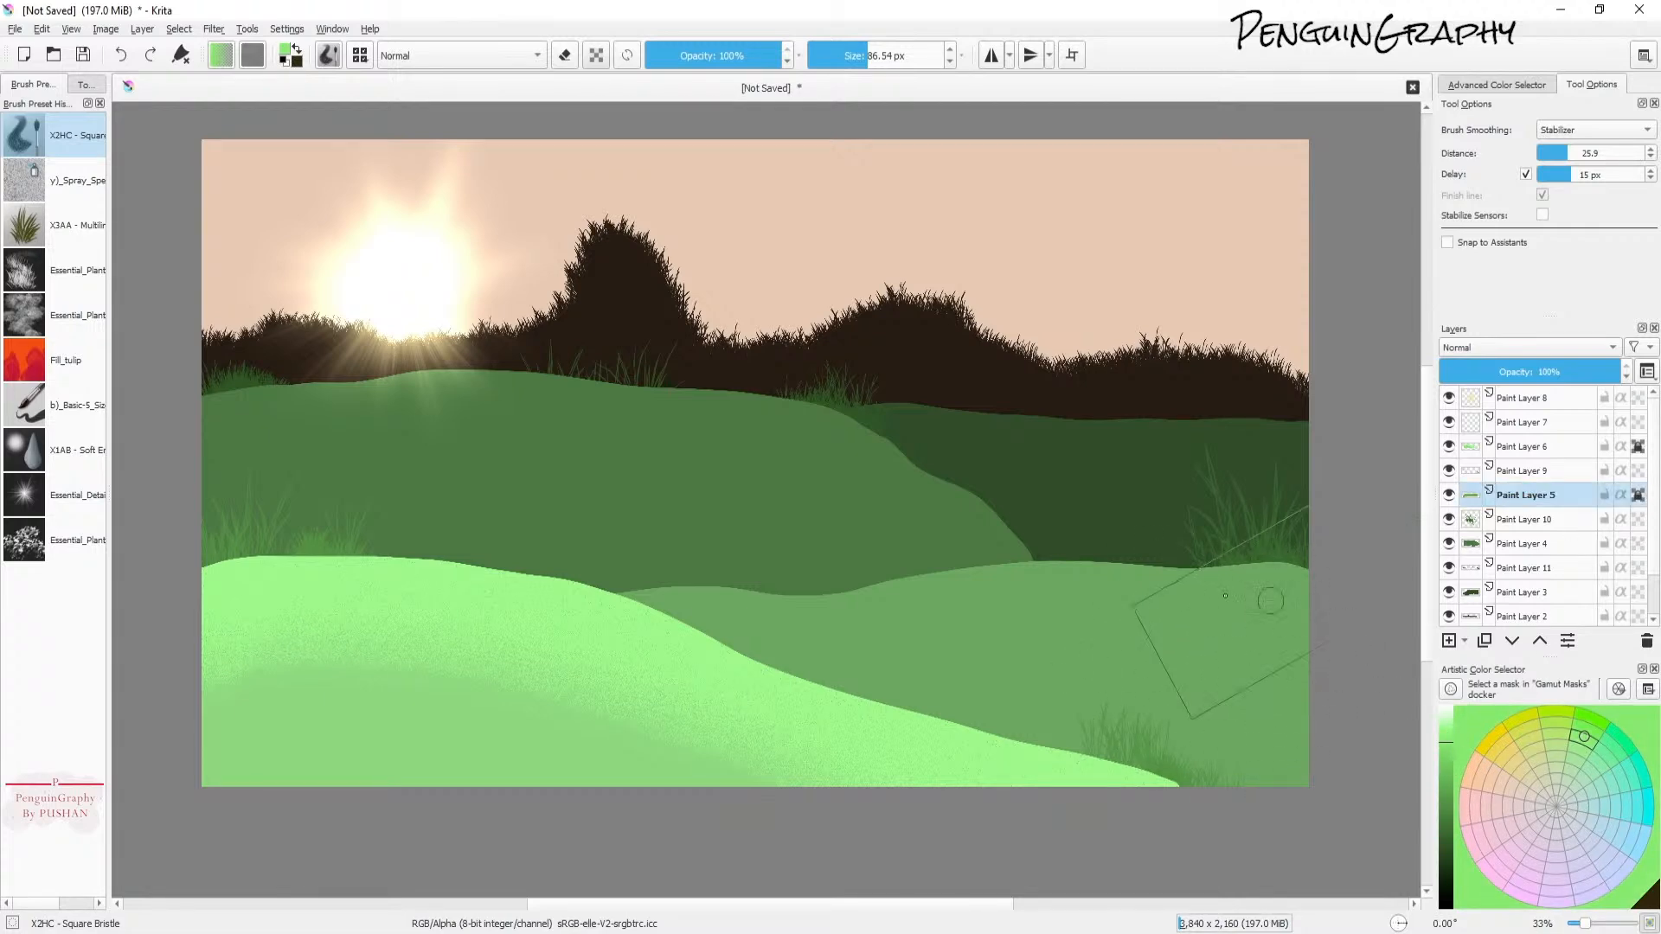
{"action": "left_click", "coordinate": [1445, 750]}
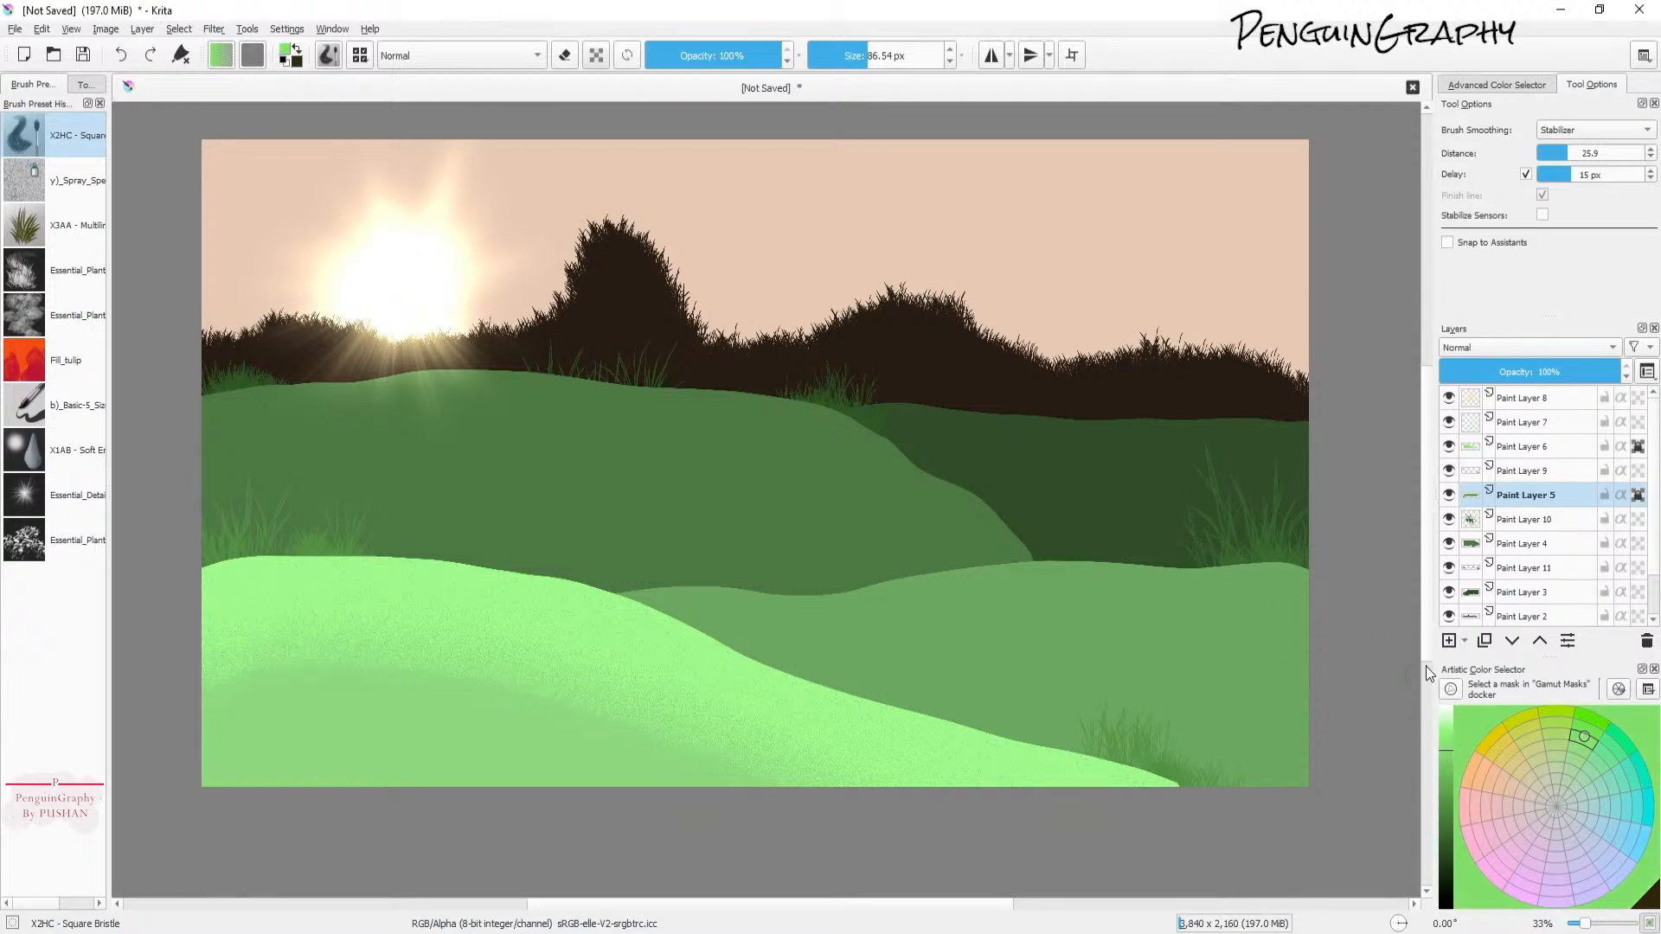
{"action": "left_click", "coordinate": [854, 59]}
{"action": "mouse_move", "coordinate": [1263, 576]}
{"action": "left_mouse_down"}
{"action": "mouse_move", "coordinate": [1280, 610]}
{"action": "mouse_move", "coordinate": [1237, 588]}
{"action": "mouse_move", "coordinate": [1047, 597]}
{"action": "left_mouse_up"}
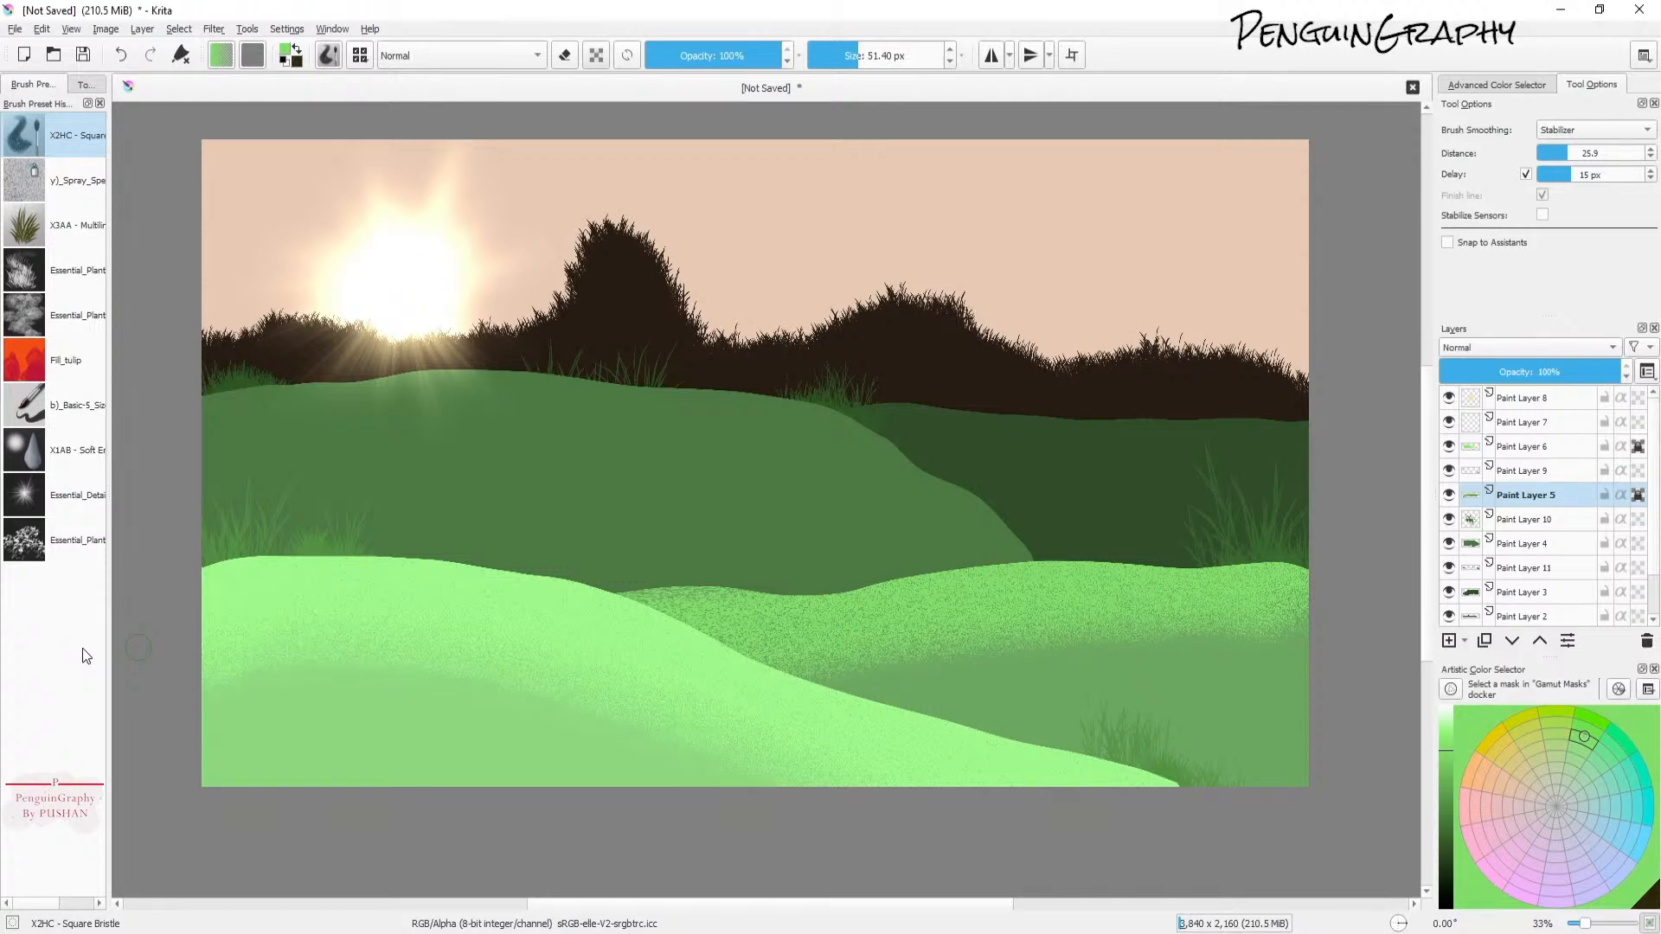
Step: On Paint Layer 4, texture the upper-left dark green hill with a darker green bristle stroke
{"action": "left_click", "coordinate": [1473, 545]}
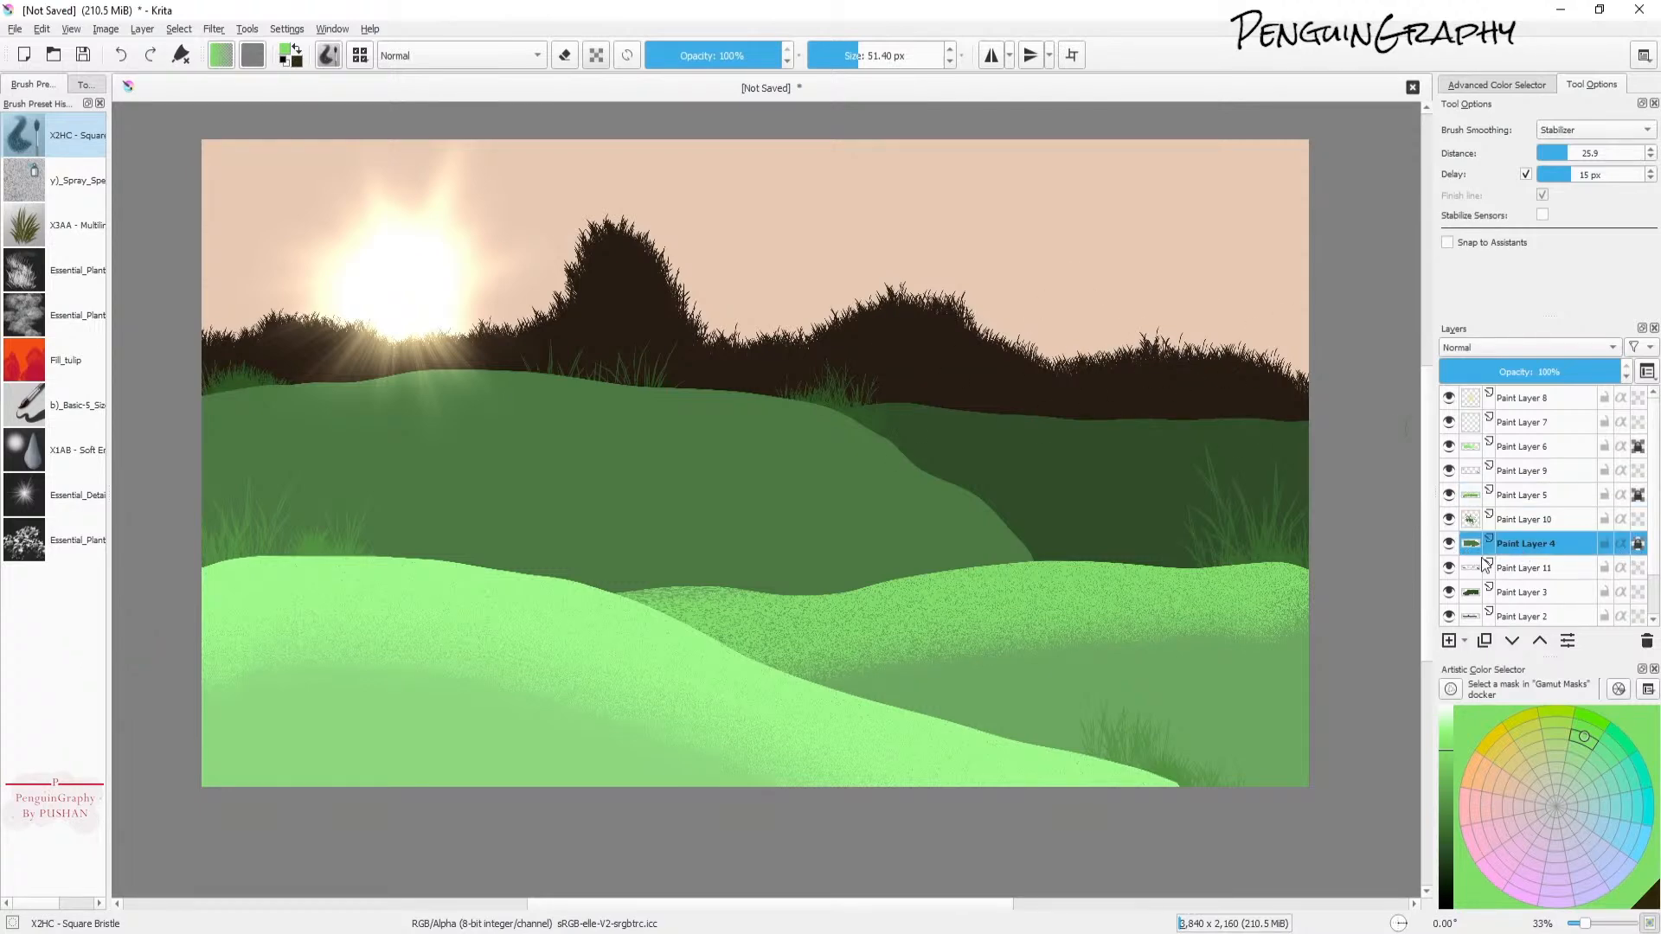
{"action": "left_click", "coordinate": [1452, 771]}
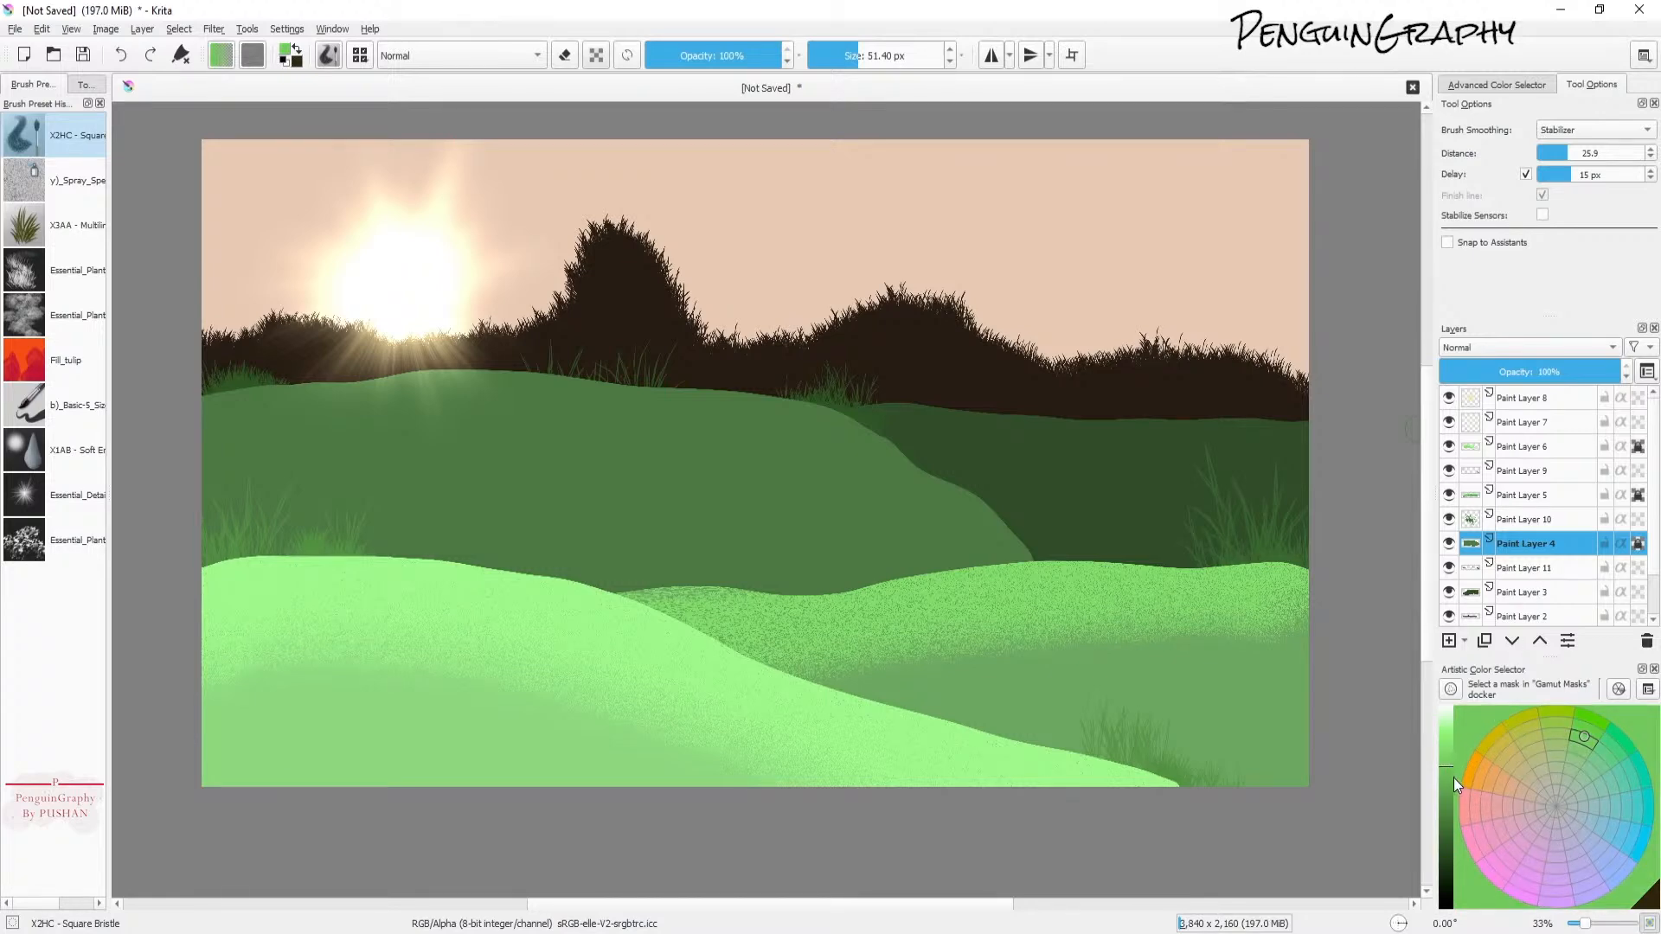
{"action": "left_click", "coordinate": [1449, 774]}
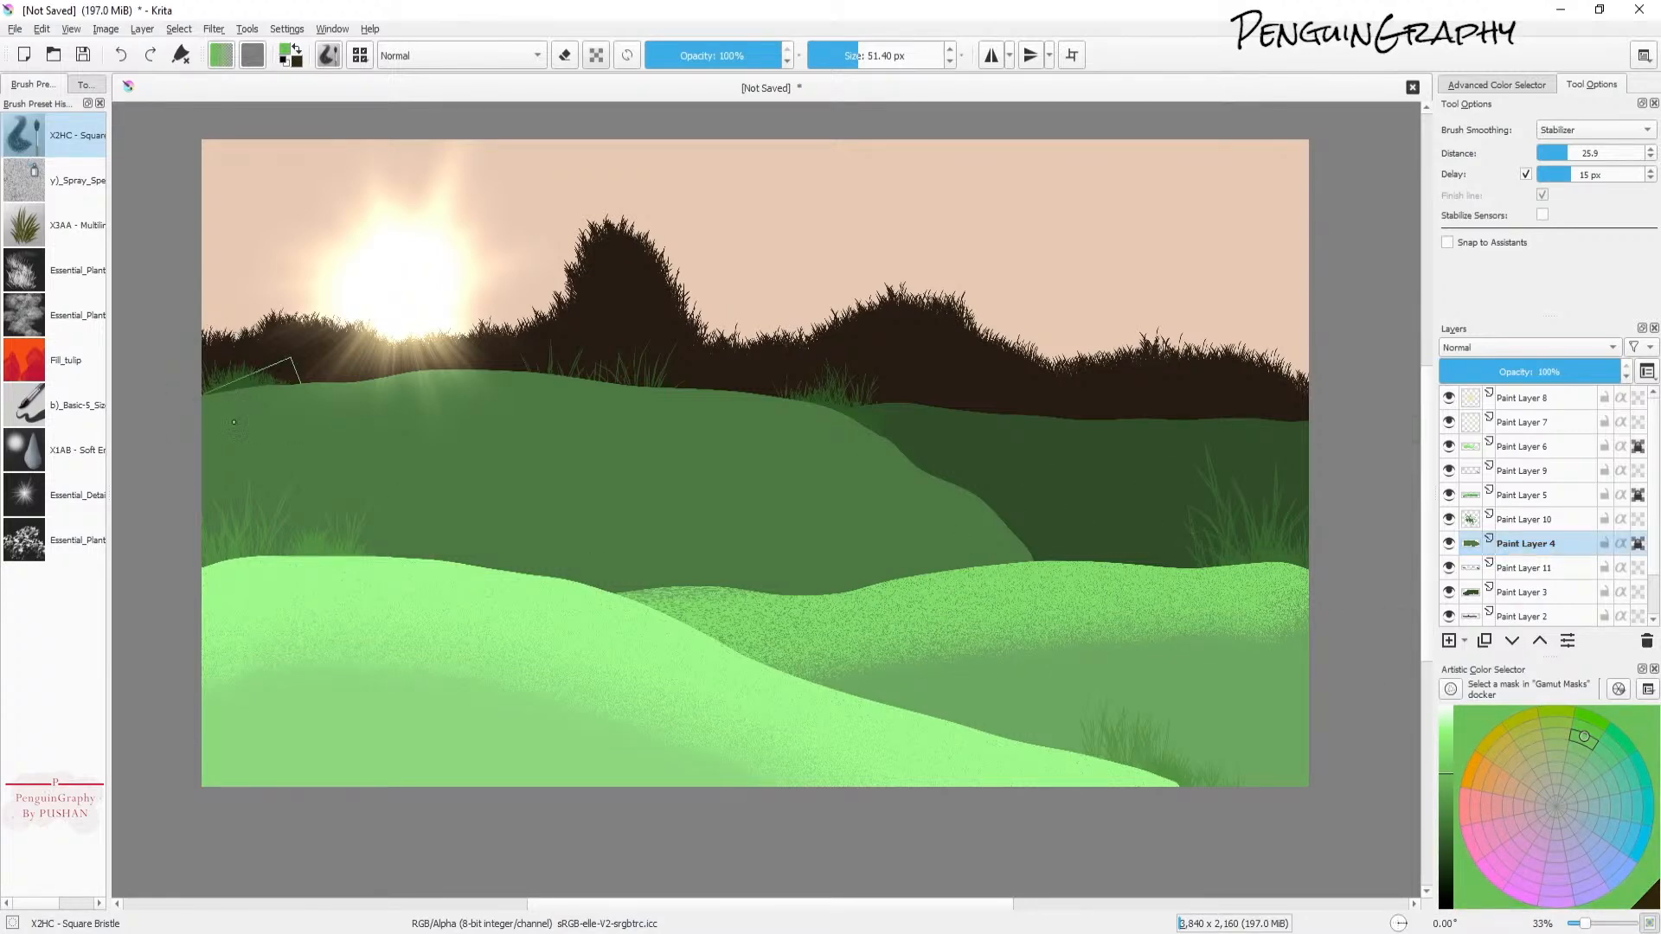
{"action": "mouse_move", "coordinate": [155, 422]}
{"action": "left_mouse_down"}
{"action": "mouse_move", "coordinate": [972, 446]}
{"action": "mouse_move", "coordinate": [1029, 538]}
{"action": "left_mouse_up"}
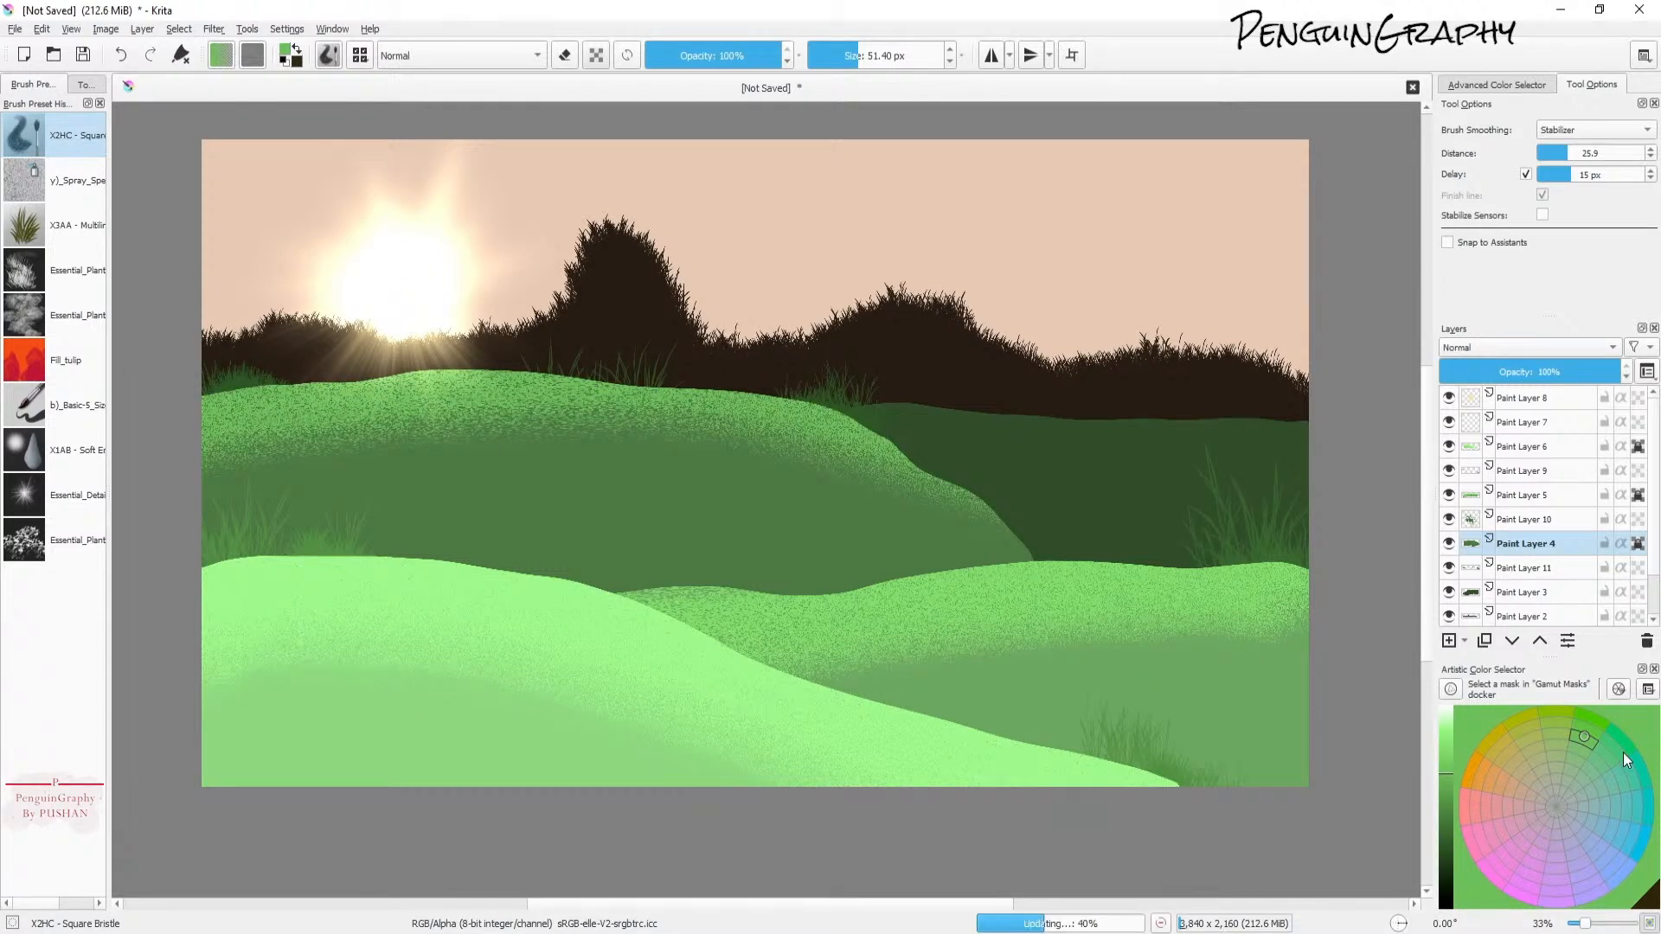
{"action": "key", "text": "ctrl+z"}
{"action": "left_click", "coordinate": [1443, 793]}
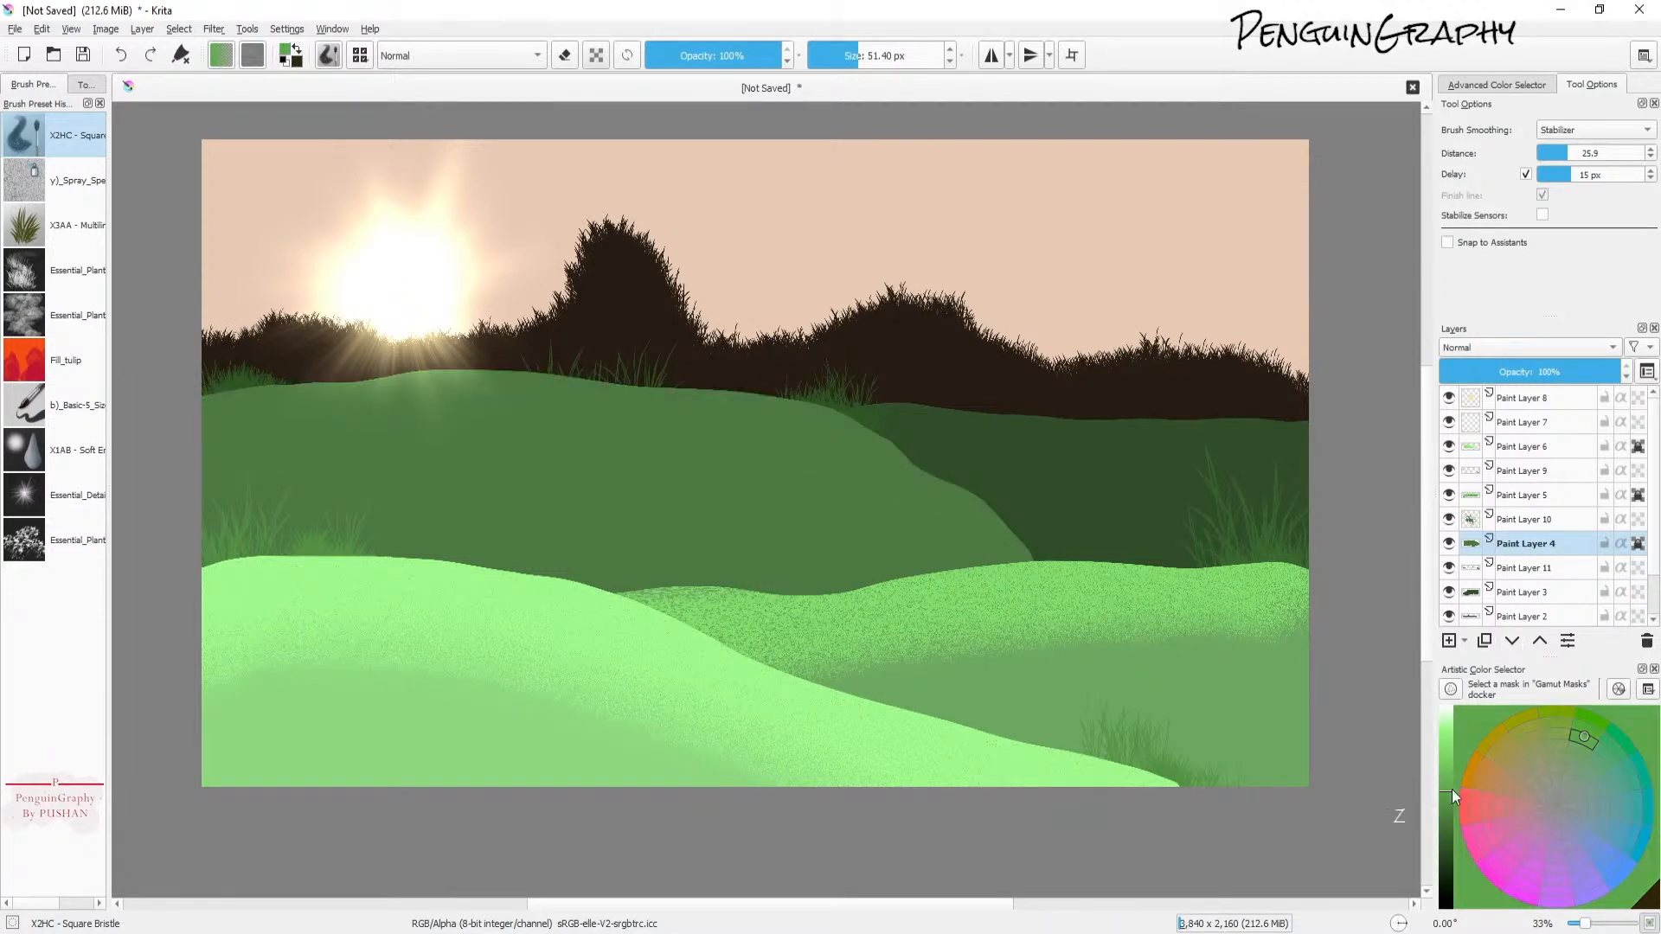
{"action": "mouse_move", "coordinate": [161, 429]}
{"action": "left_mouse_down"}
{"action": "mouse_move", "coordinate": [593, 356]}
{"action": "mouse_move", "coordinate": [610, 372]}
{"action": "left_mouse_up"}
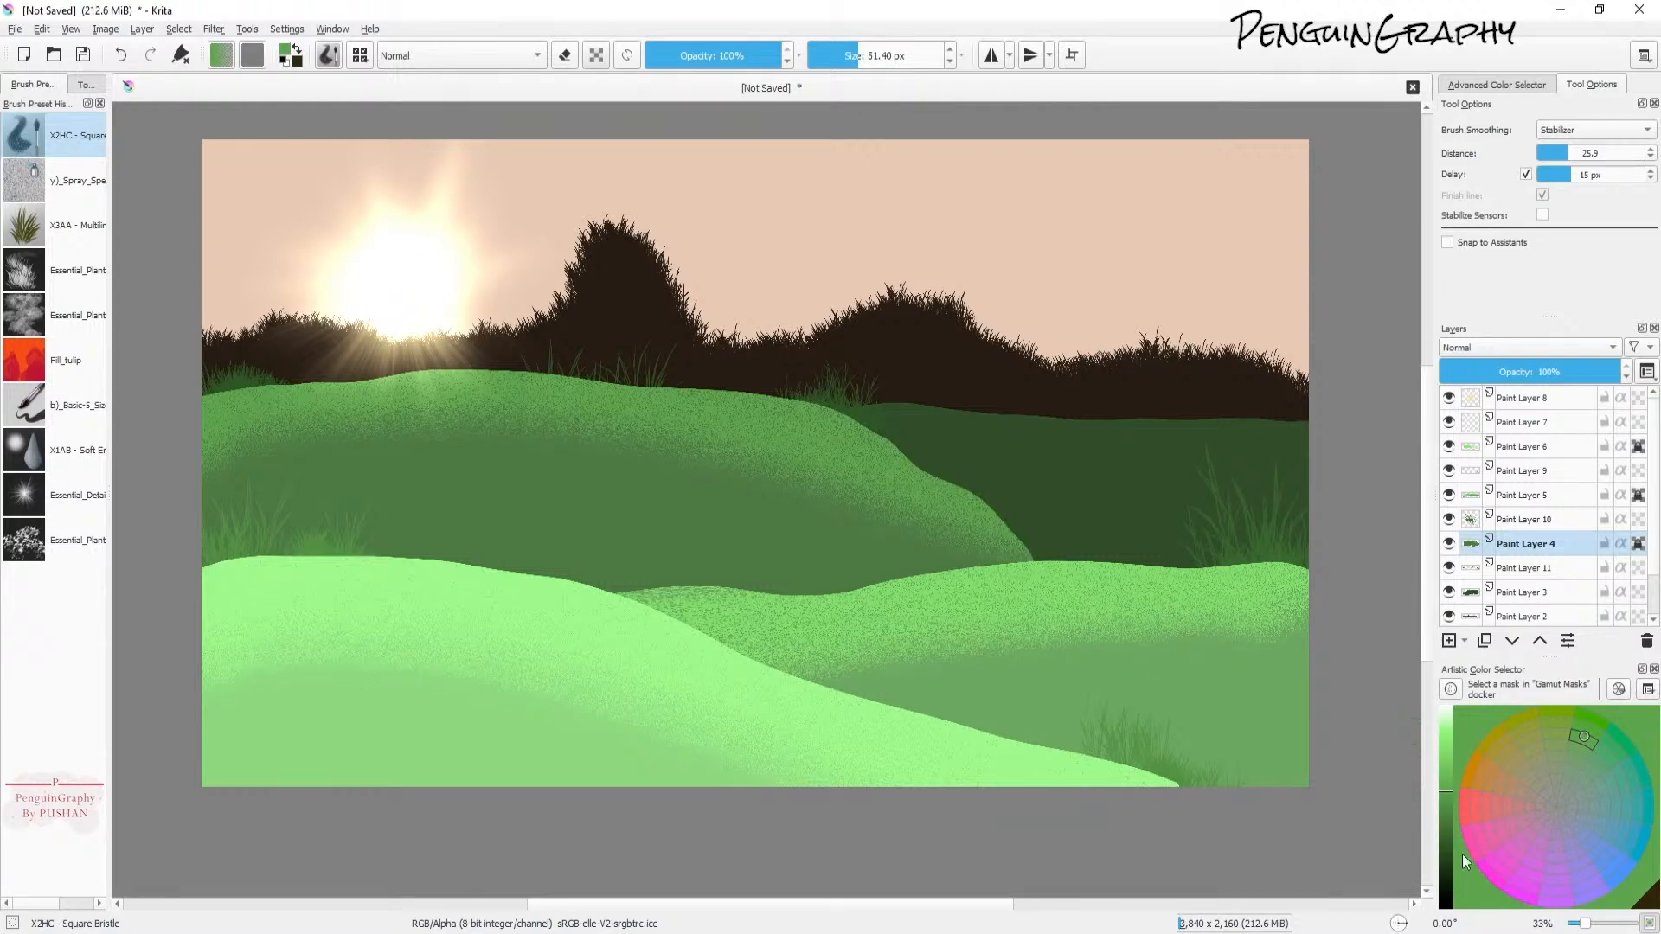
Step: Lock Paint Layer 3's alpha and texture the dark right-hand hill with a darker green, using a brush of about 14 px
{"action": "left_click", "coordinate": [1524, 600]}
{"action": "left_click", "coordinate": [1450, 596]}
{"action": "left_click", "coordinate": [1451, 595]}
{"action": "left_click", "coordinate": [1446, 805]}
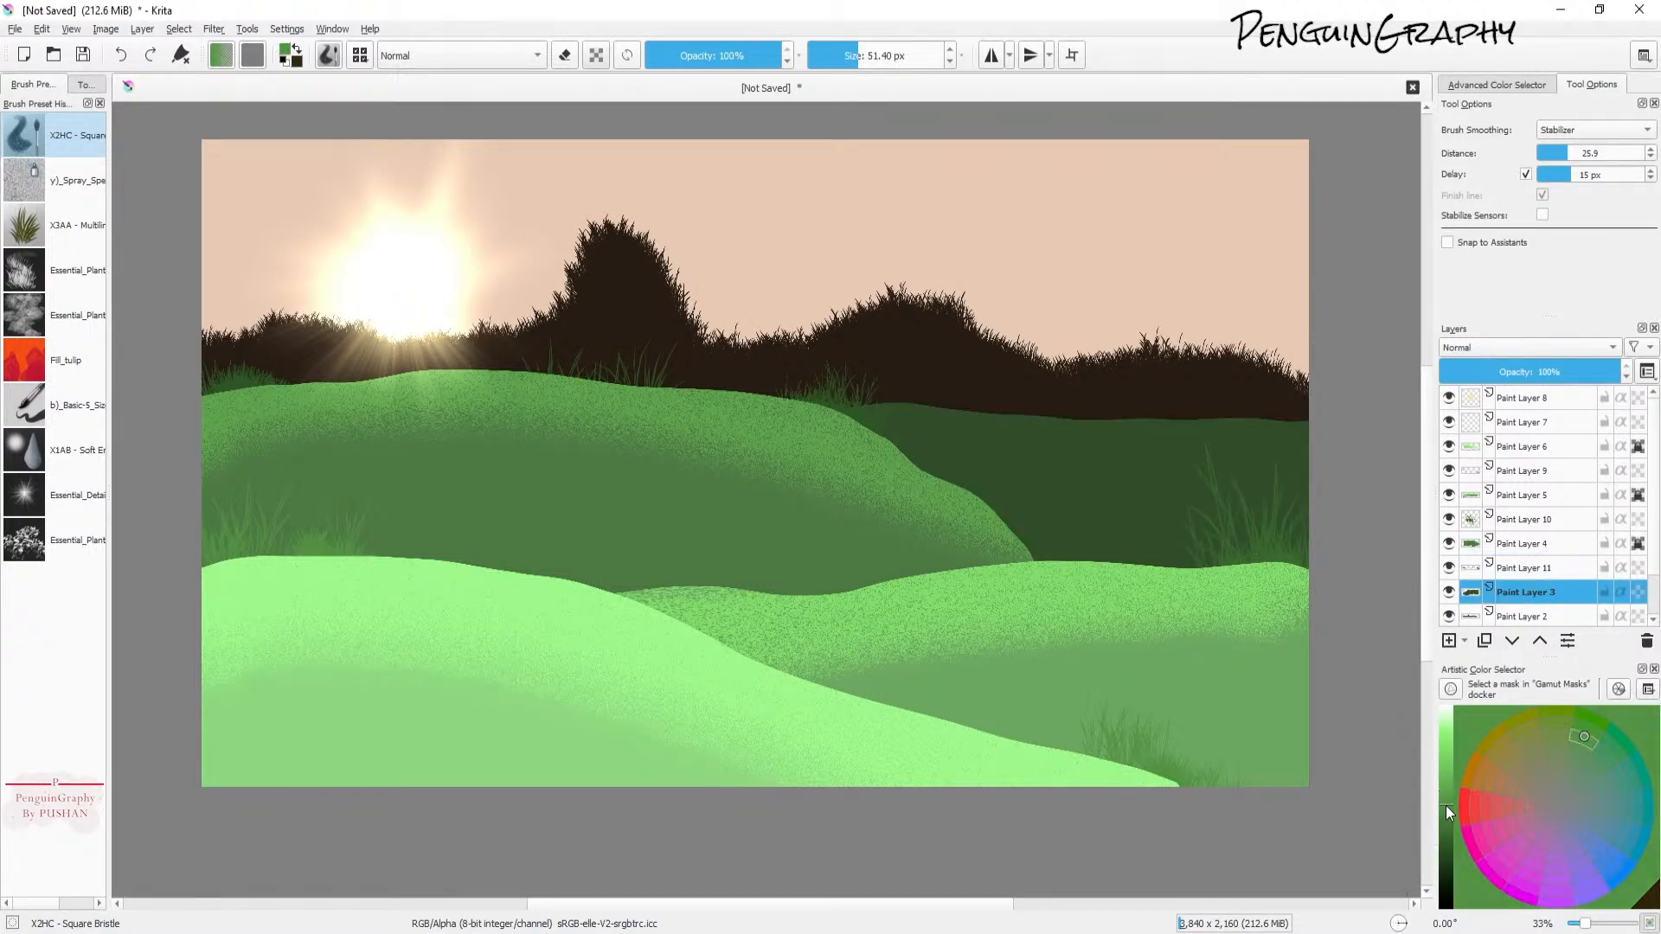
{"action": "left_click", "coordinate": [1639, 594]}
{"action": "left_click_drag", "start_coordinate": [1337, 447], "coordinate": [136, 524]}
{"action": "key", "text": "ctrl+z"}
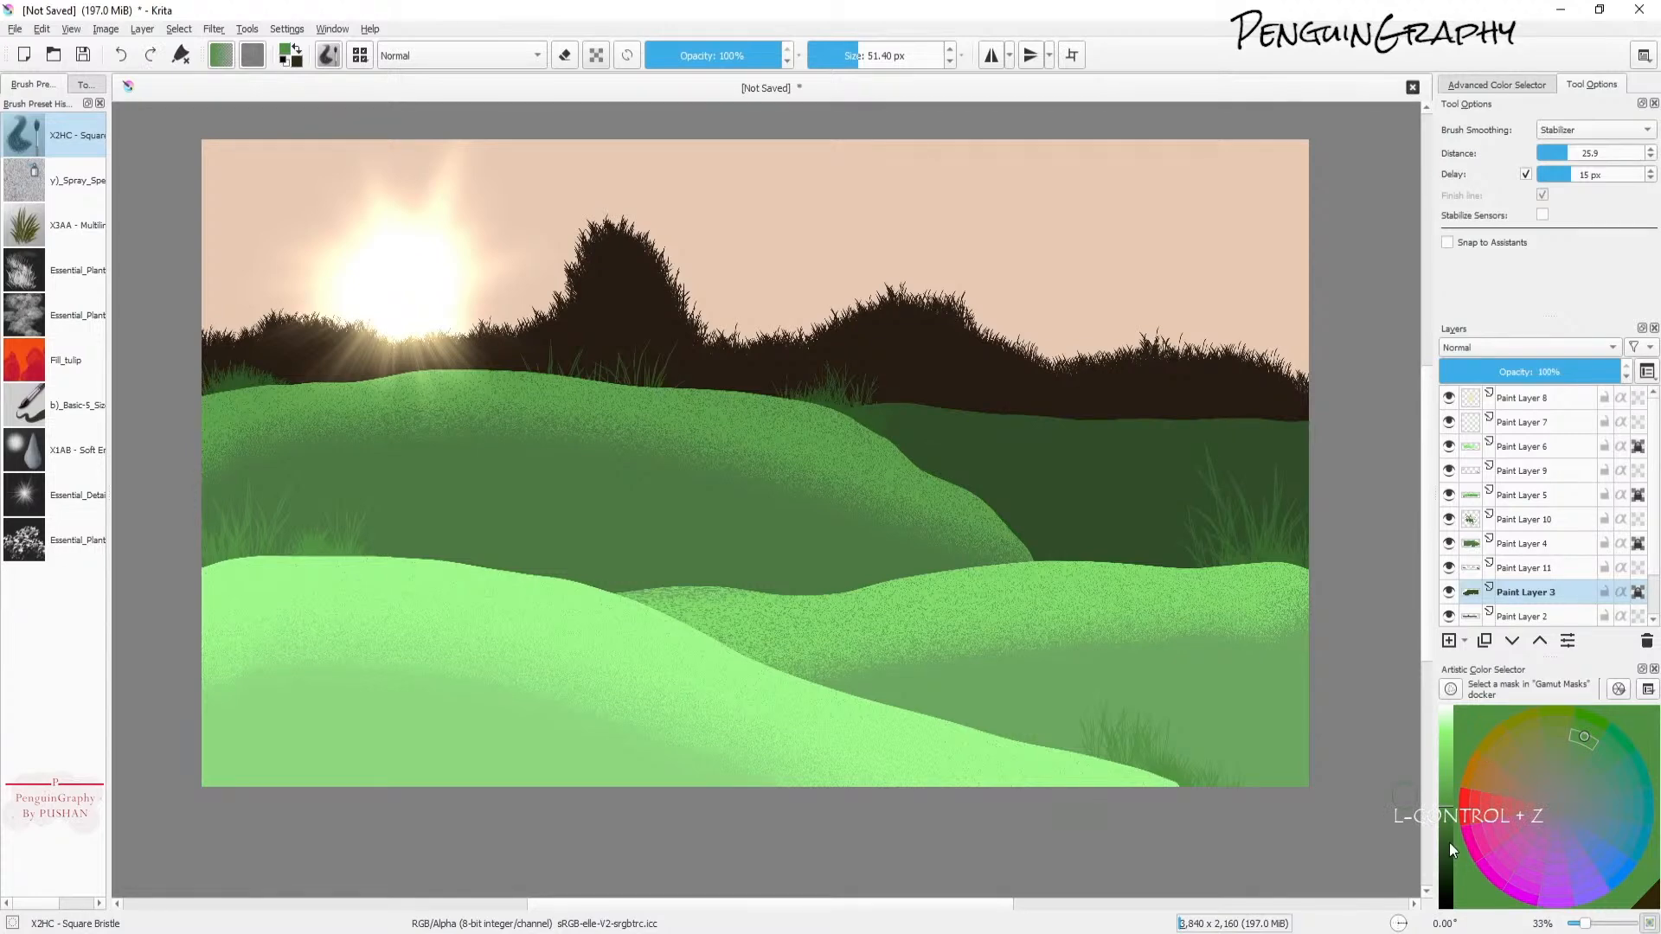
{"action": "left_click", "coordinate": [1450, 824]}
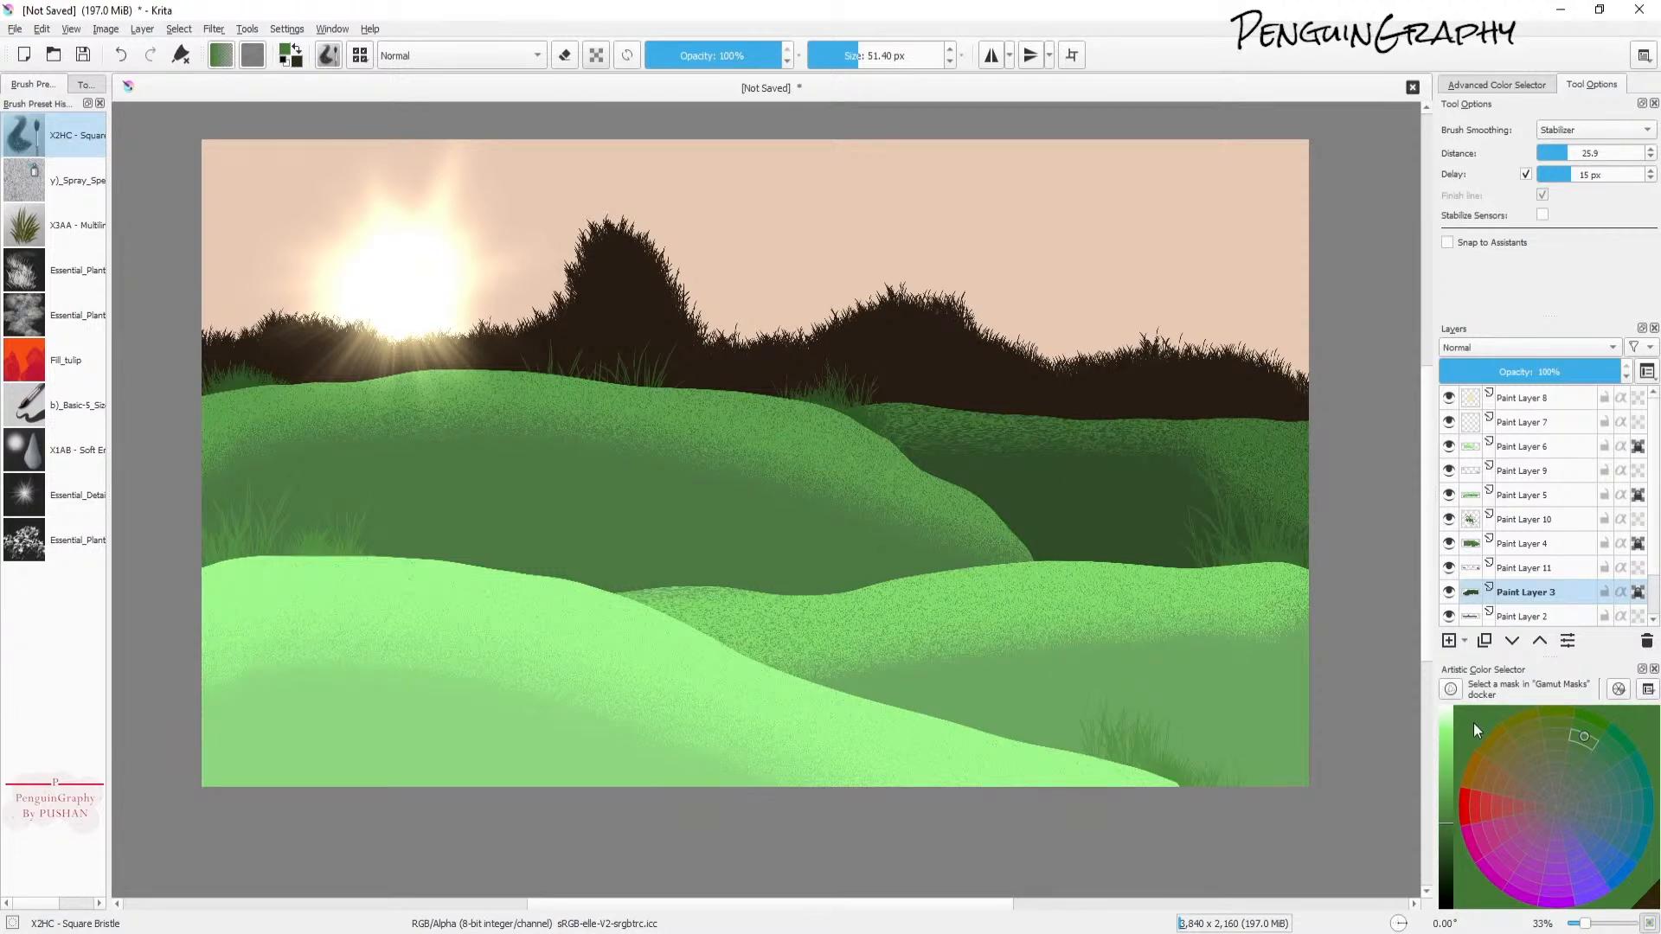
{"action": "key", "text": "ctrl+z"}
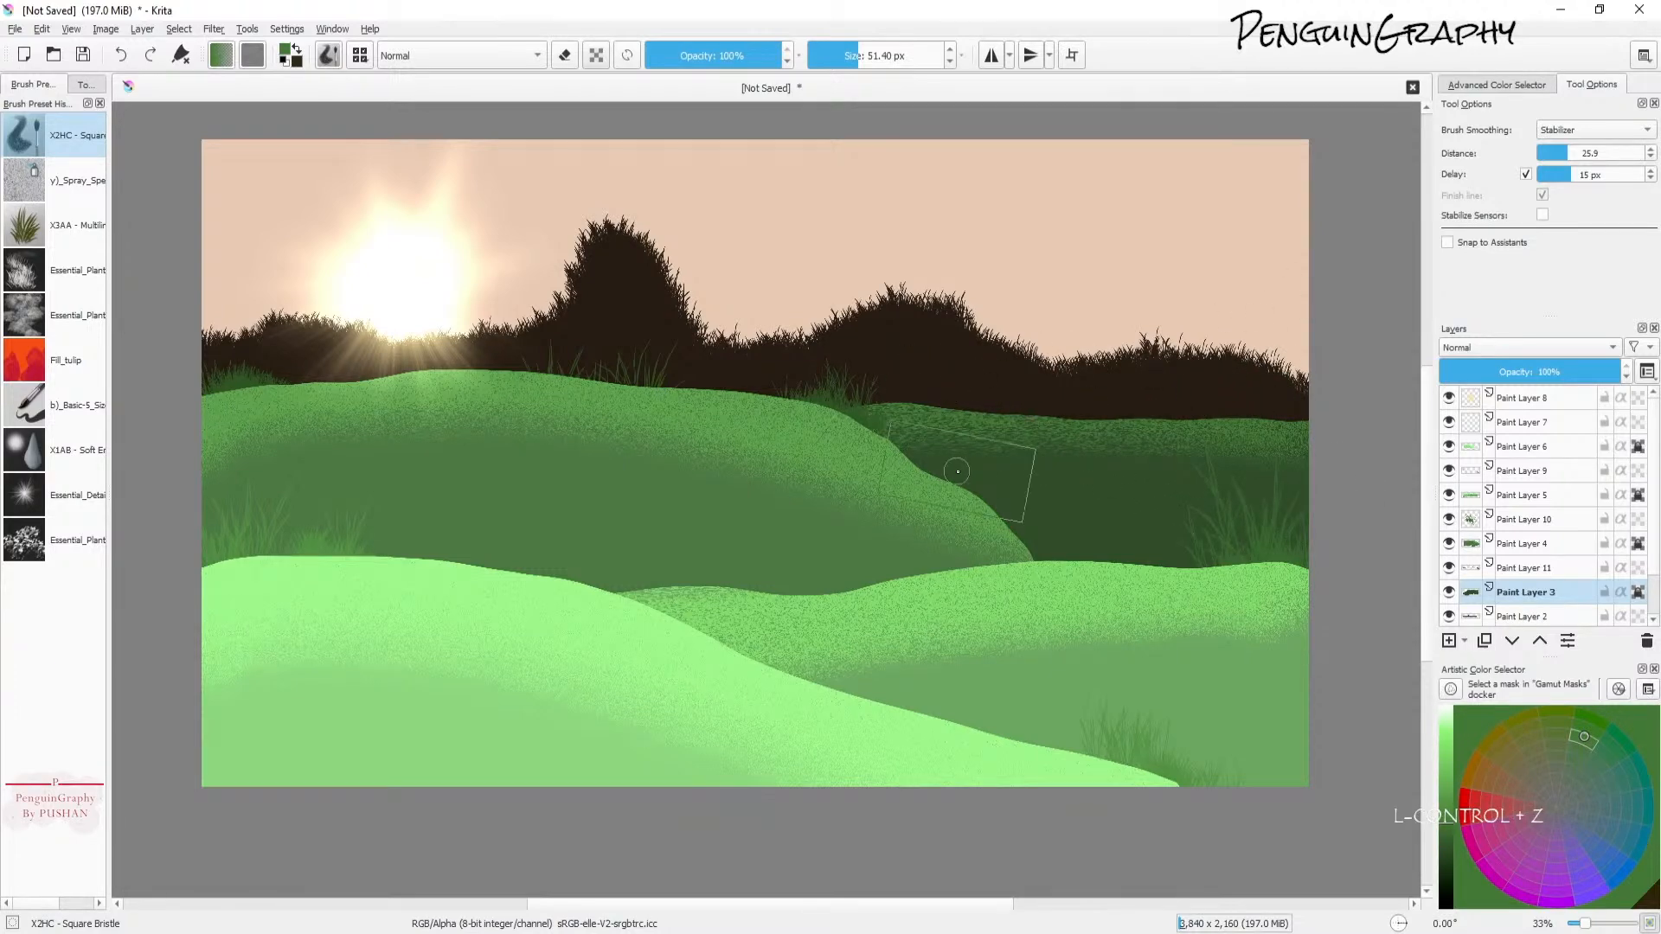
{"action": "left_click", "coordinate": [841, 54]}
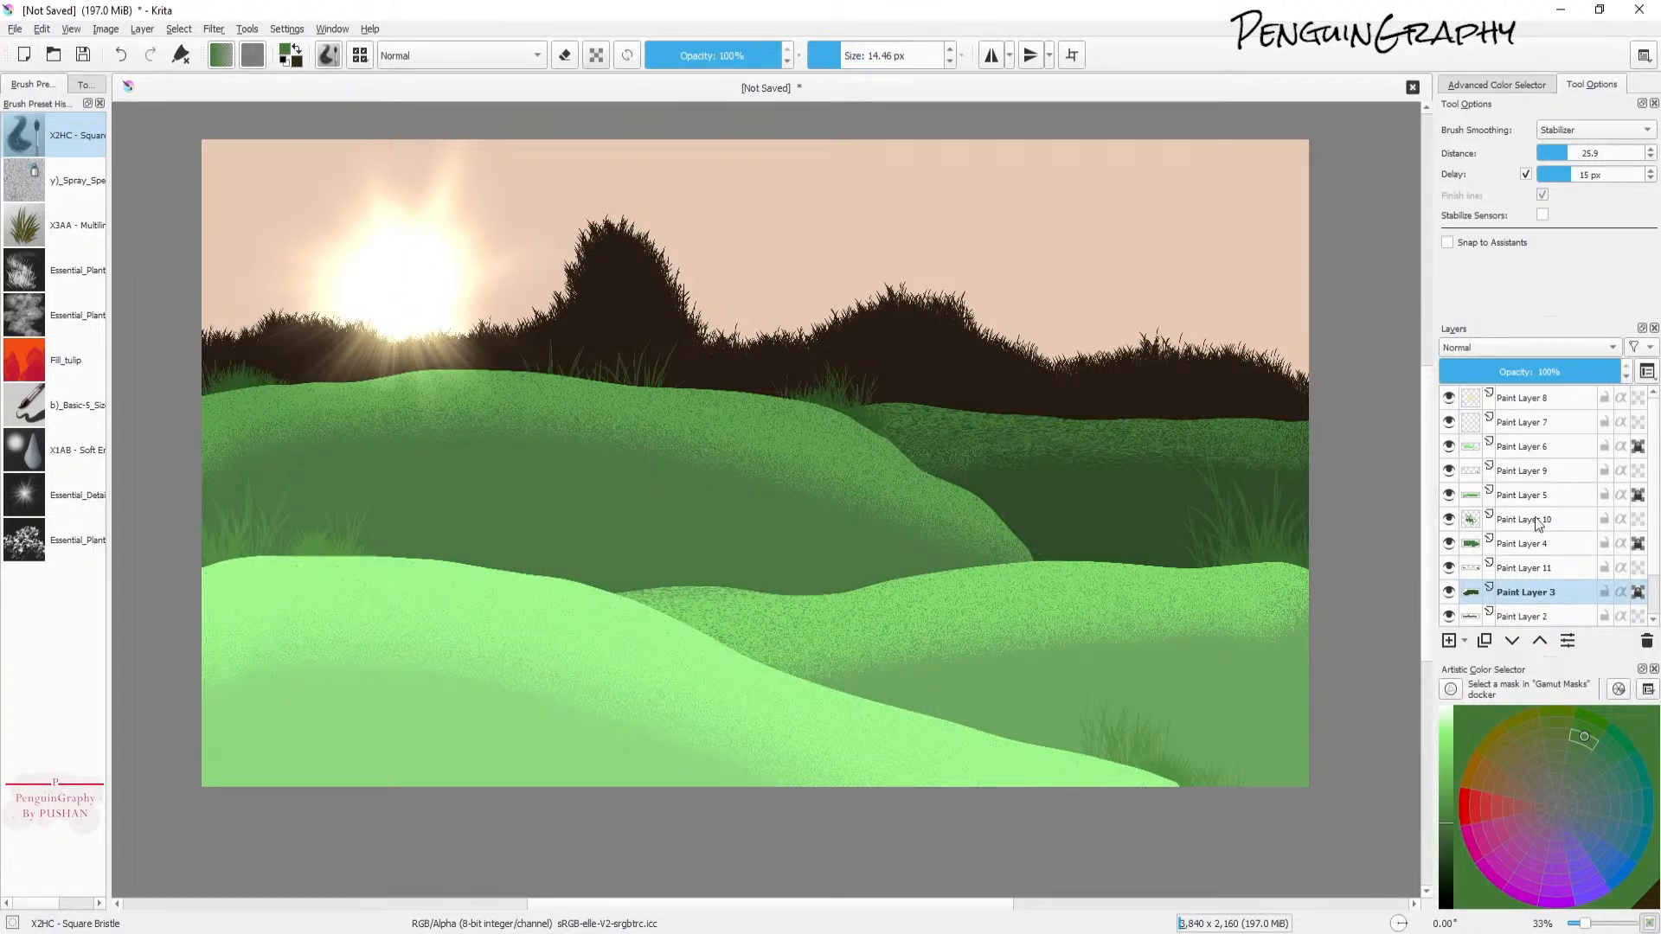
{"action": "mouse_move", "coordinate": [1168, 452]}
{"action": "left_mouse_down"}
{"action": "mouse_move", "coordinate": [1239, 494]}
{"action": "mouse_move", "coordinate": [1404, 531]}
{"action": "left_mouse_up"}
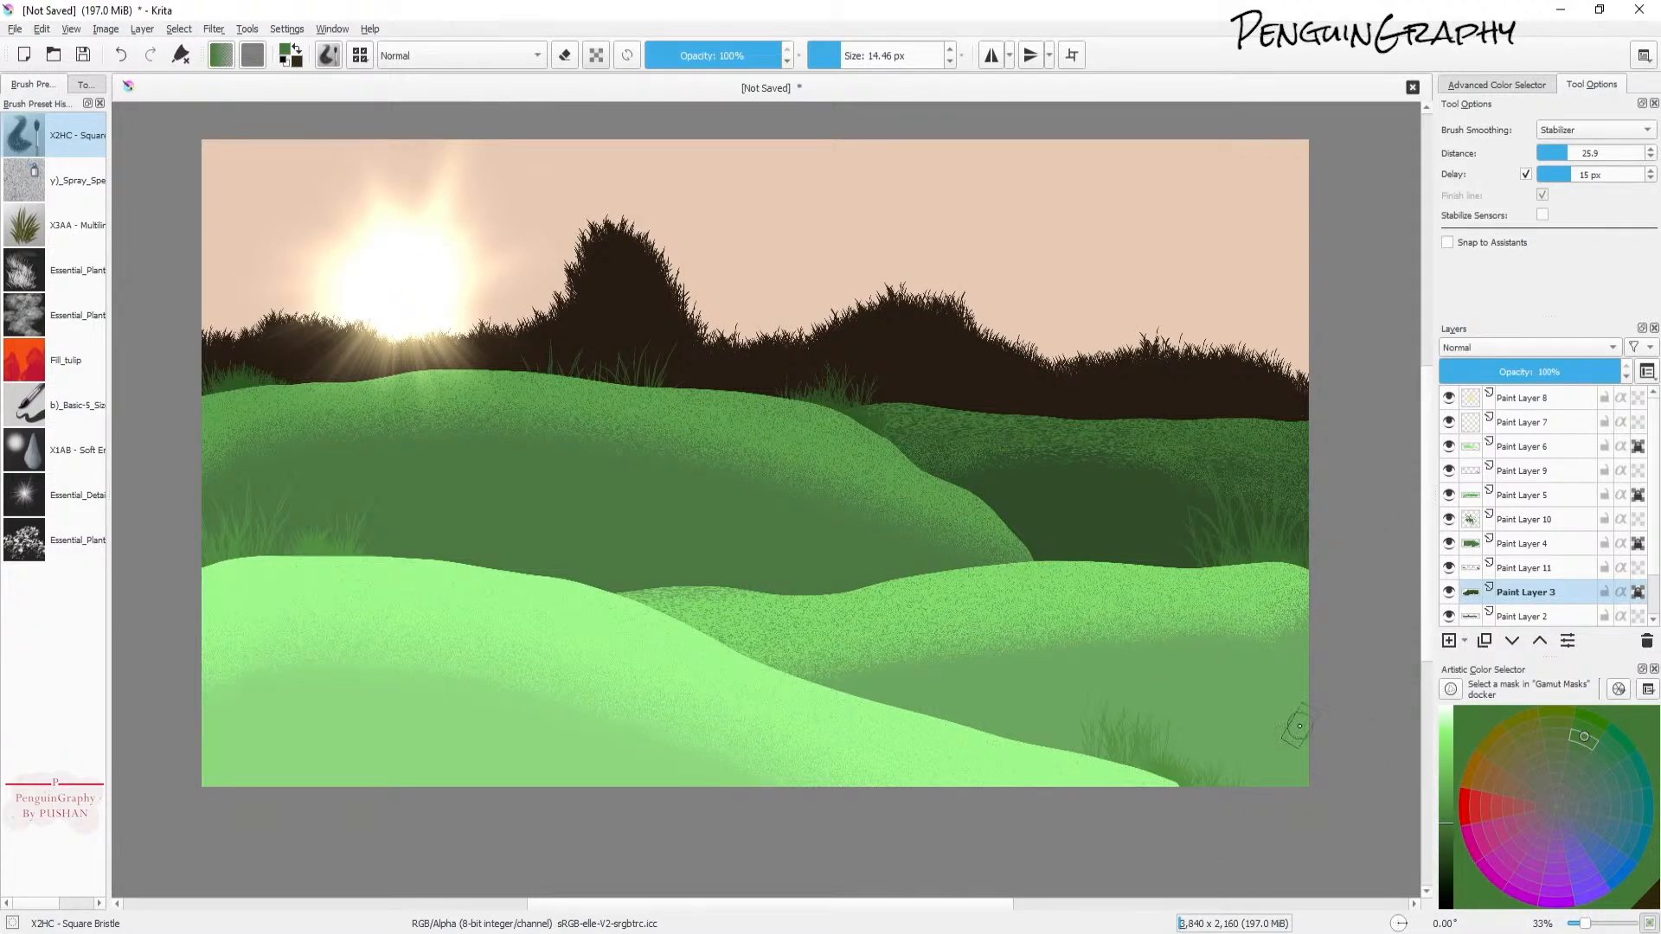
Step: Select Paint Layer 11, briefly hide and show it, and undo a stray stroke
{"action": "mouse_move", "coordinate": [1654, 567]}
{"action": "left_mouse_down"}
{"action": "mouse_move", "coordinate": [1654, 597]}
{"action": "mouse_move", "coordinate": [1658, 506]}
{"action": "left_mouse_up"}
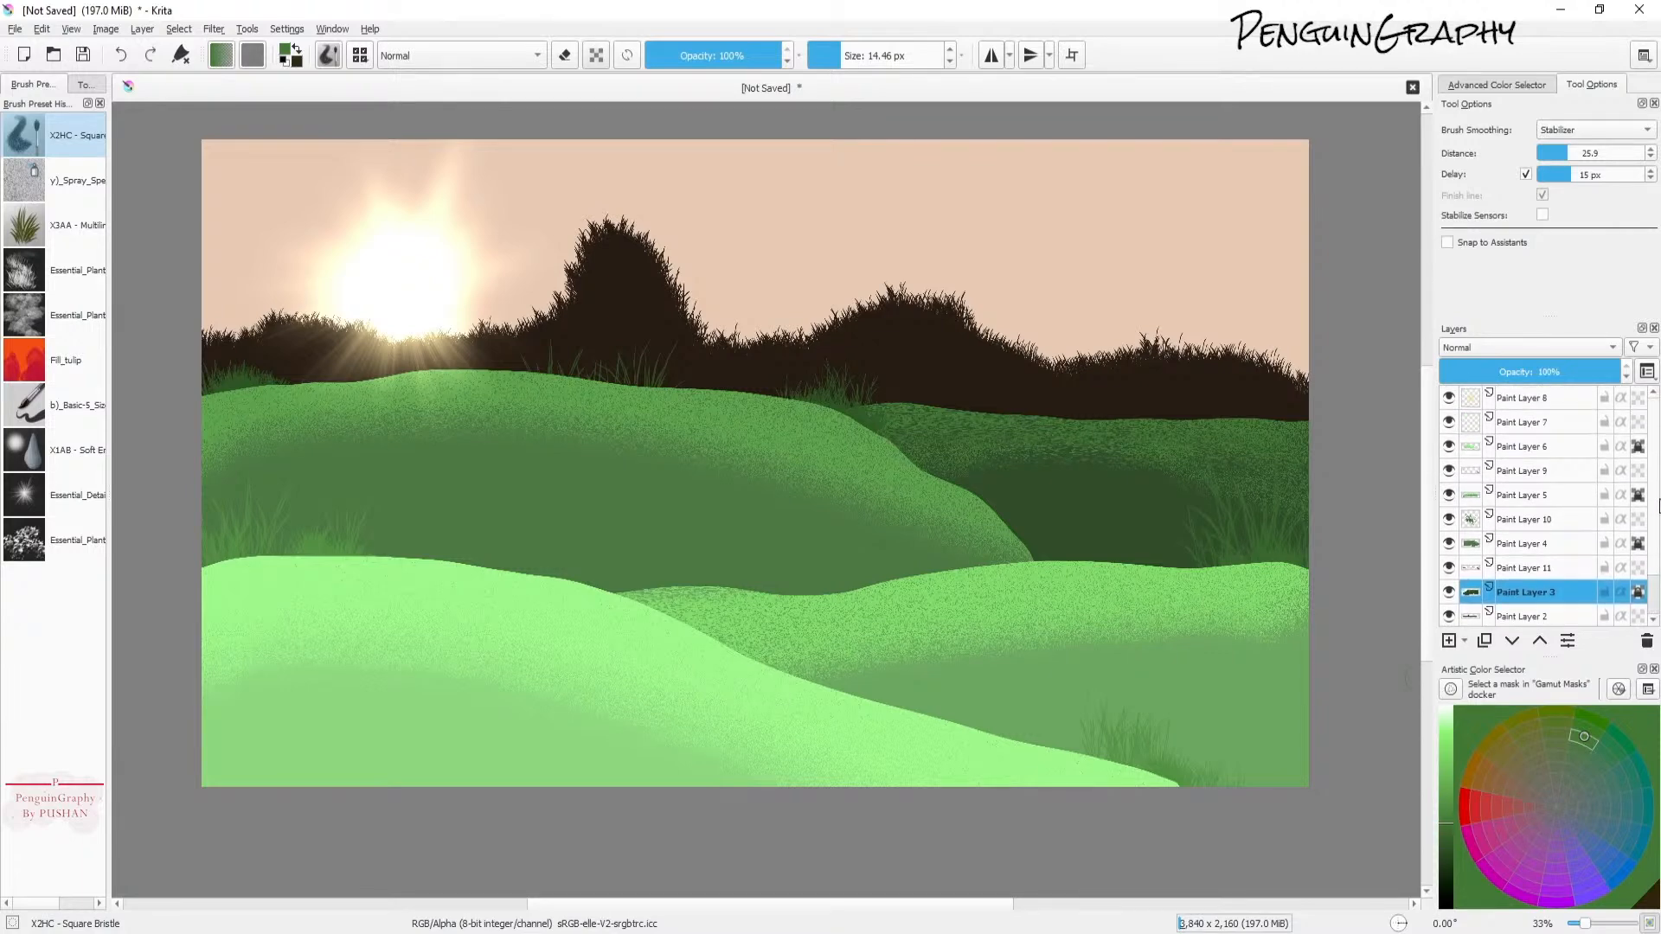
{"action": "left_click", "coordinate": [1524, 568]}
{"action": "left_click", "coordinate": [1450, 567]}
{"action": "left_click", "coordinate": [1449, 567]}
{"action": "left_click_drag", "start_coordinate": [1530, 580], "coordinate": [1038, 449]}
{"action": "key", "text": "ctrl+z"}
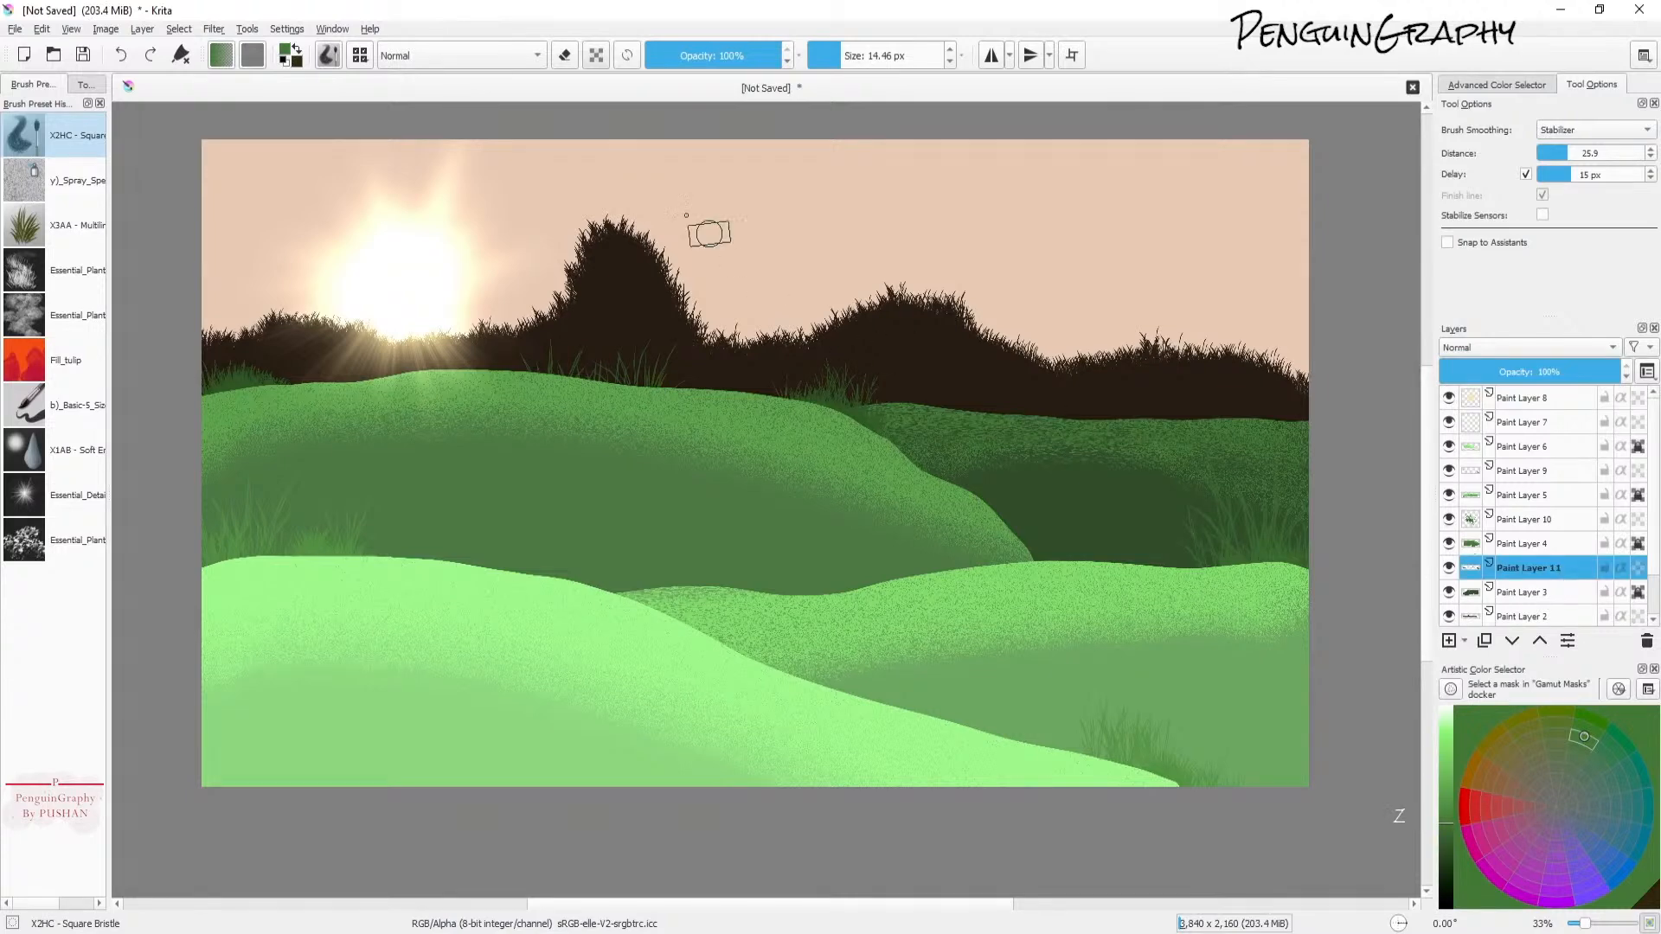
Step: Switch to the b) Basic-5 Size brush preset
{"action": "left_click", "coordinate": [329, 55]}
{"action": "left_click", "coordinate": [328, 59]}
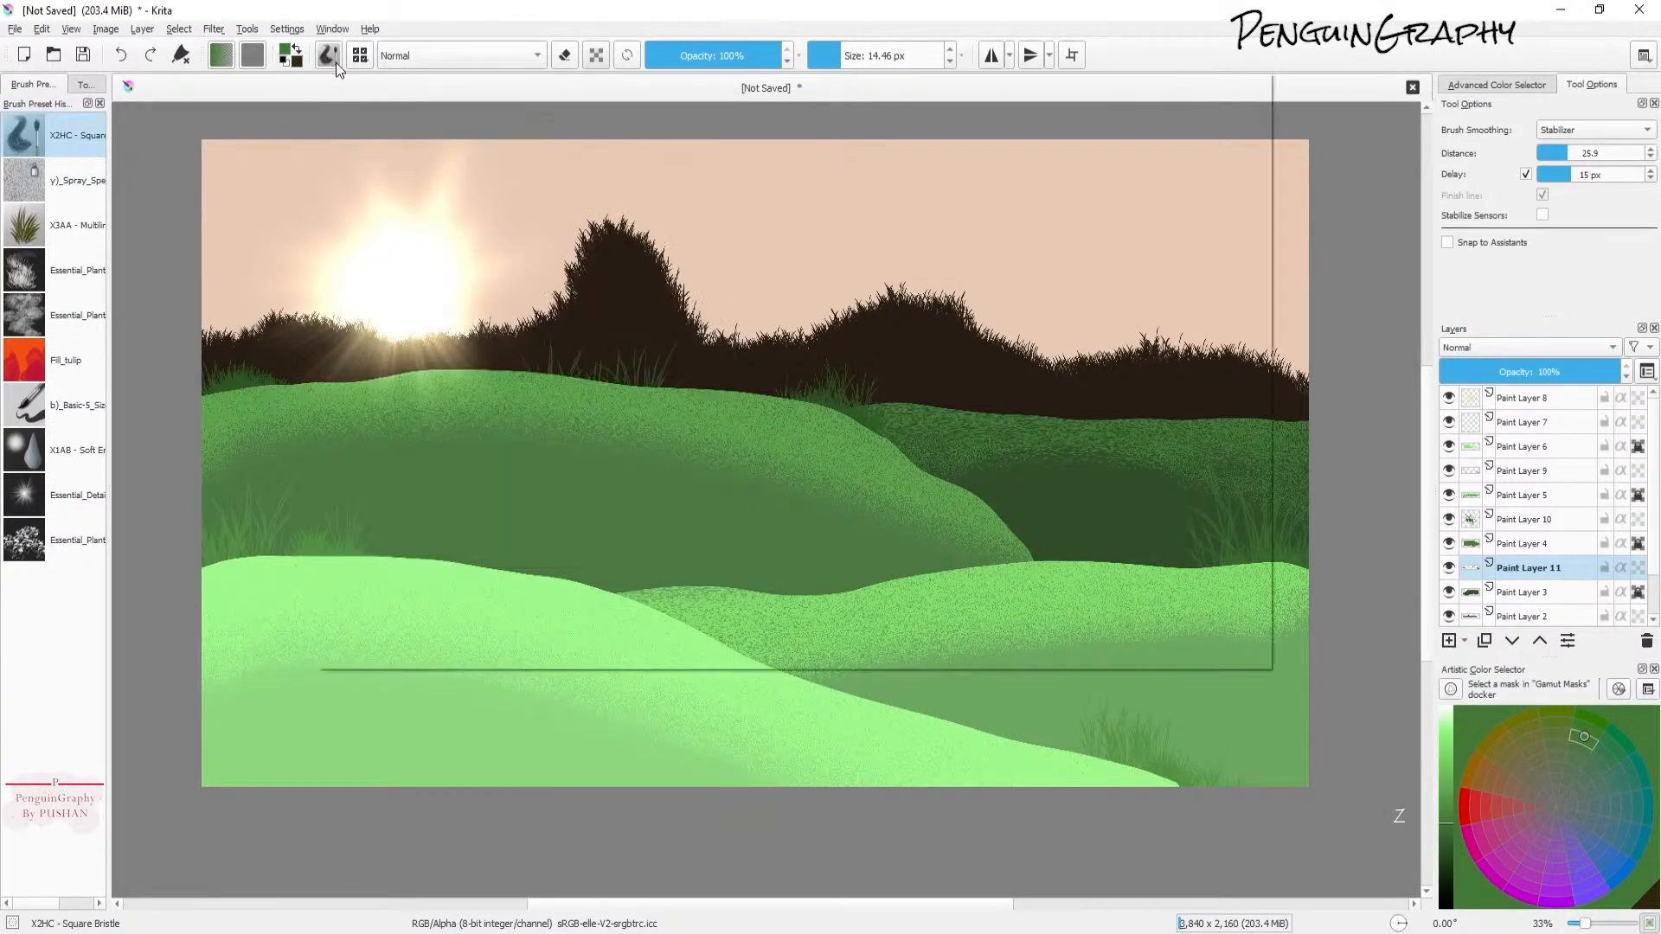
{"action": "left_click", "coordinate": [330, 61]}
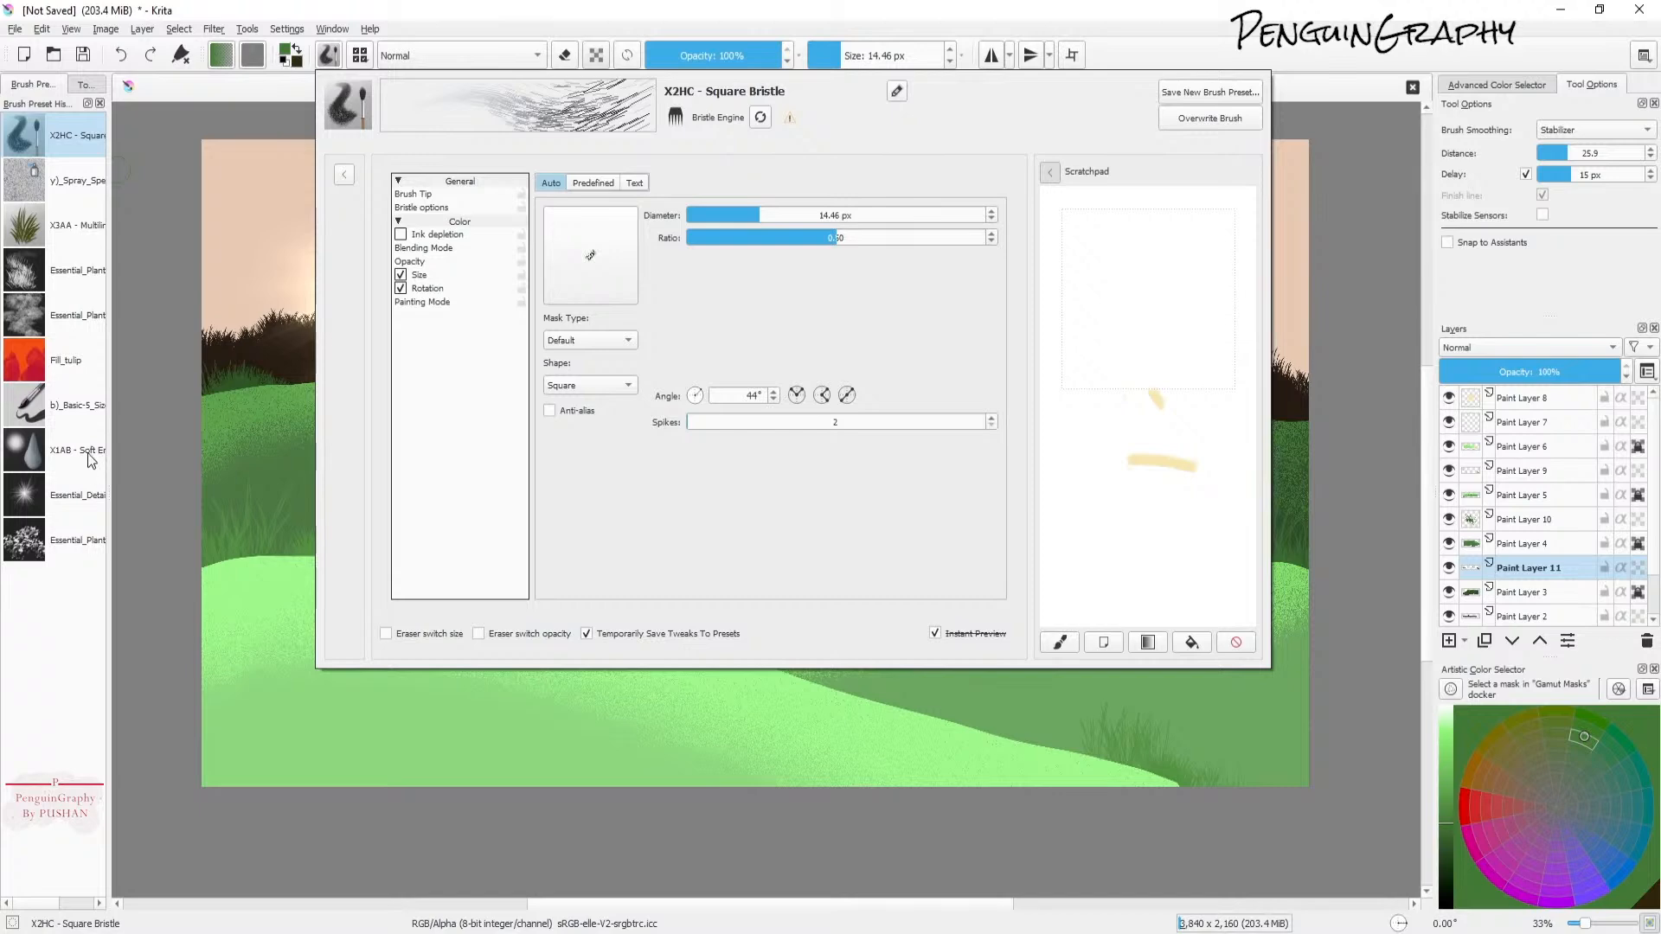
{"action": "left_click", "coordinate": [83, 405]}
{"action": "left_click", "coordinate": [363, 60]}
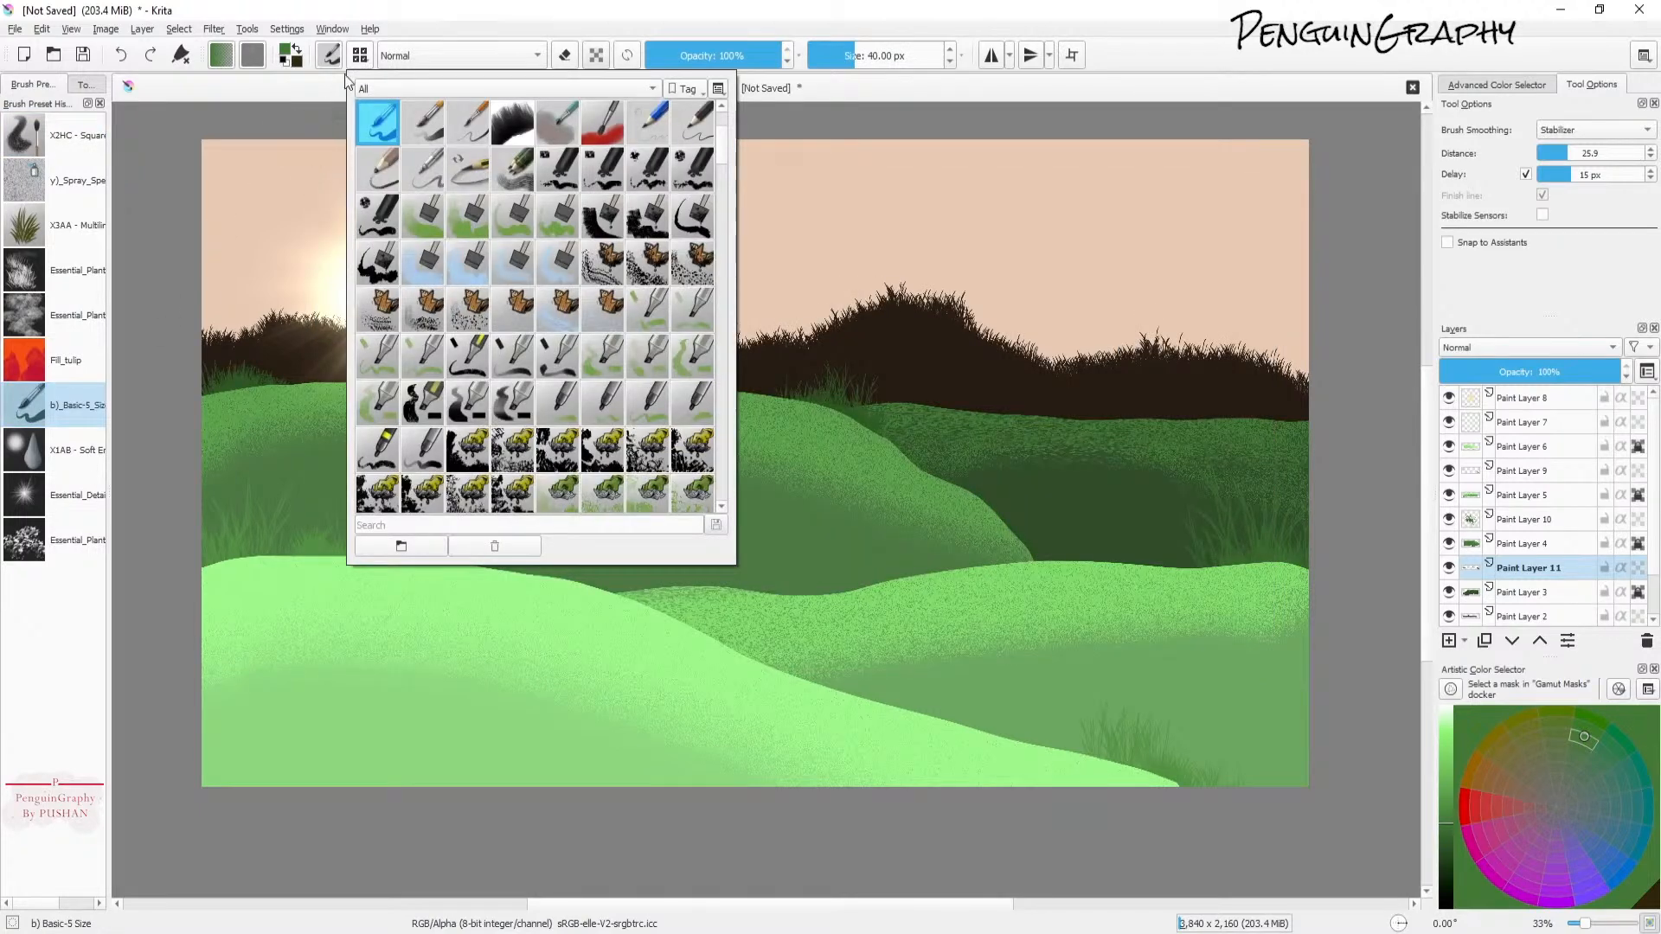
Step: In the brush editor, set the predefined brush tip to essential_ult_tree
{"action": "left_click", "coordinate": [330, 55]}
{"action": "left_click", "coordinate": [592, 183]}
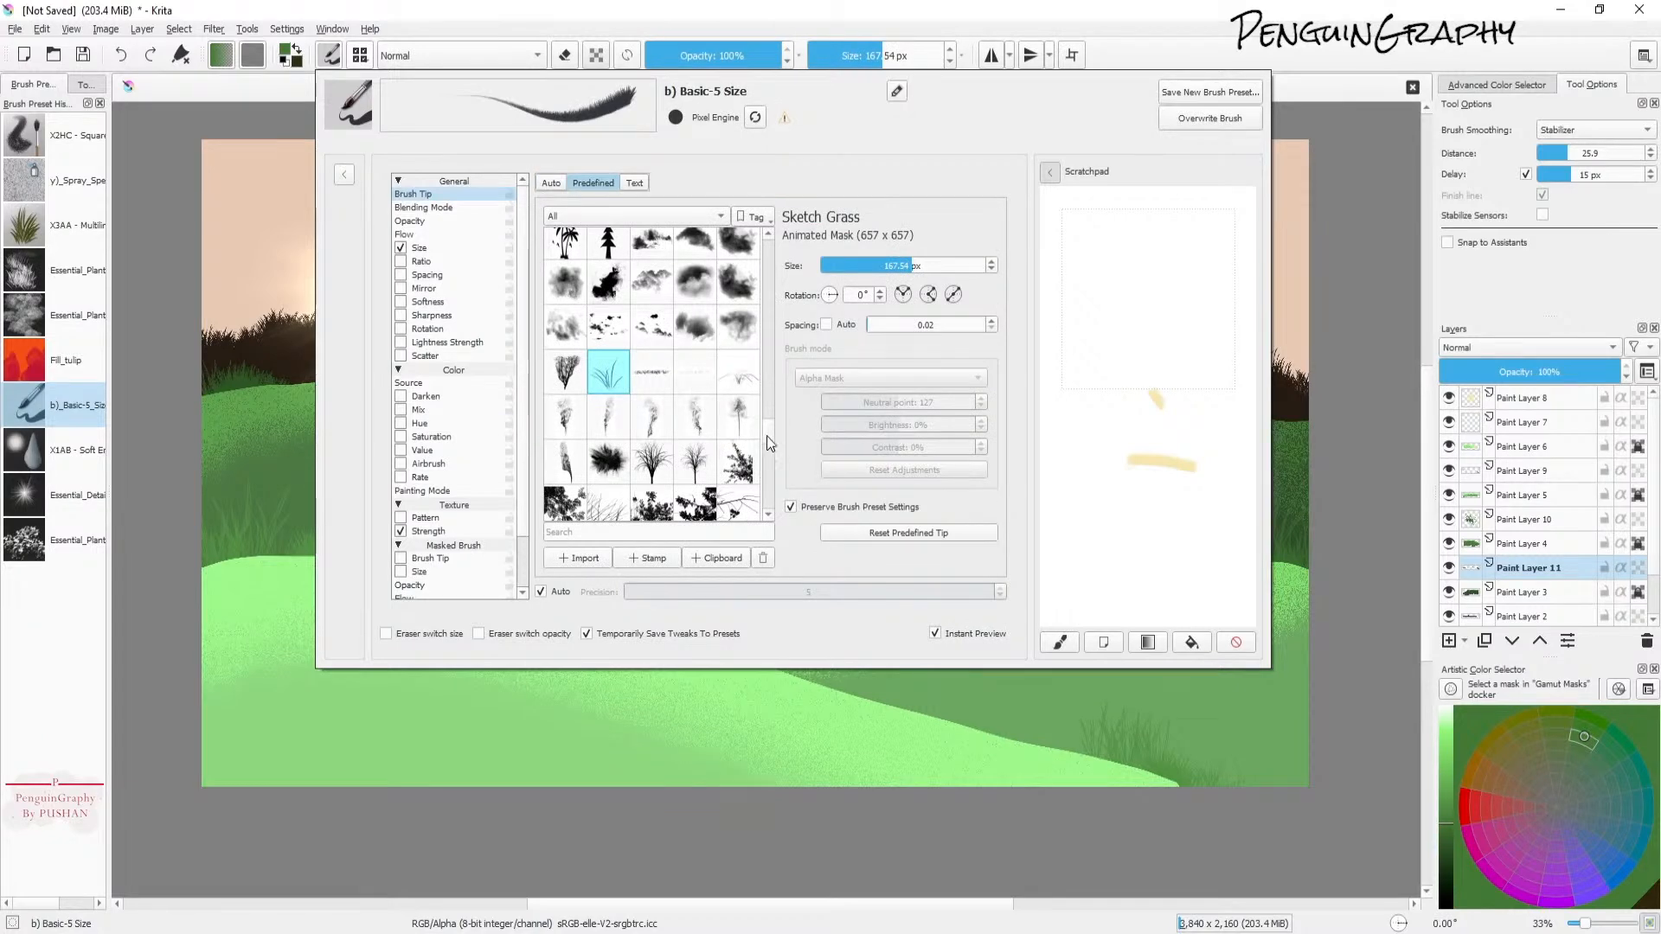
{"action": "scroll", "coordinate": [770, 427], "scroll_direction": "up", "scroll_amount": 6}
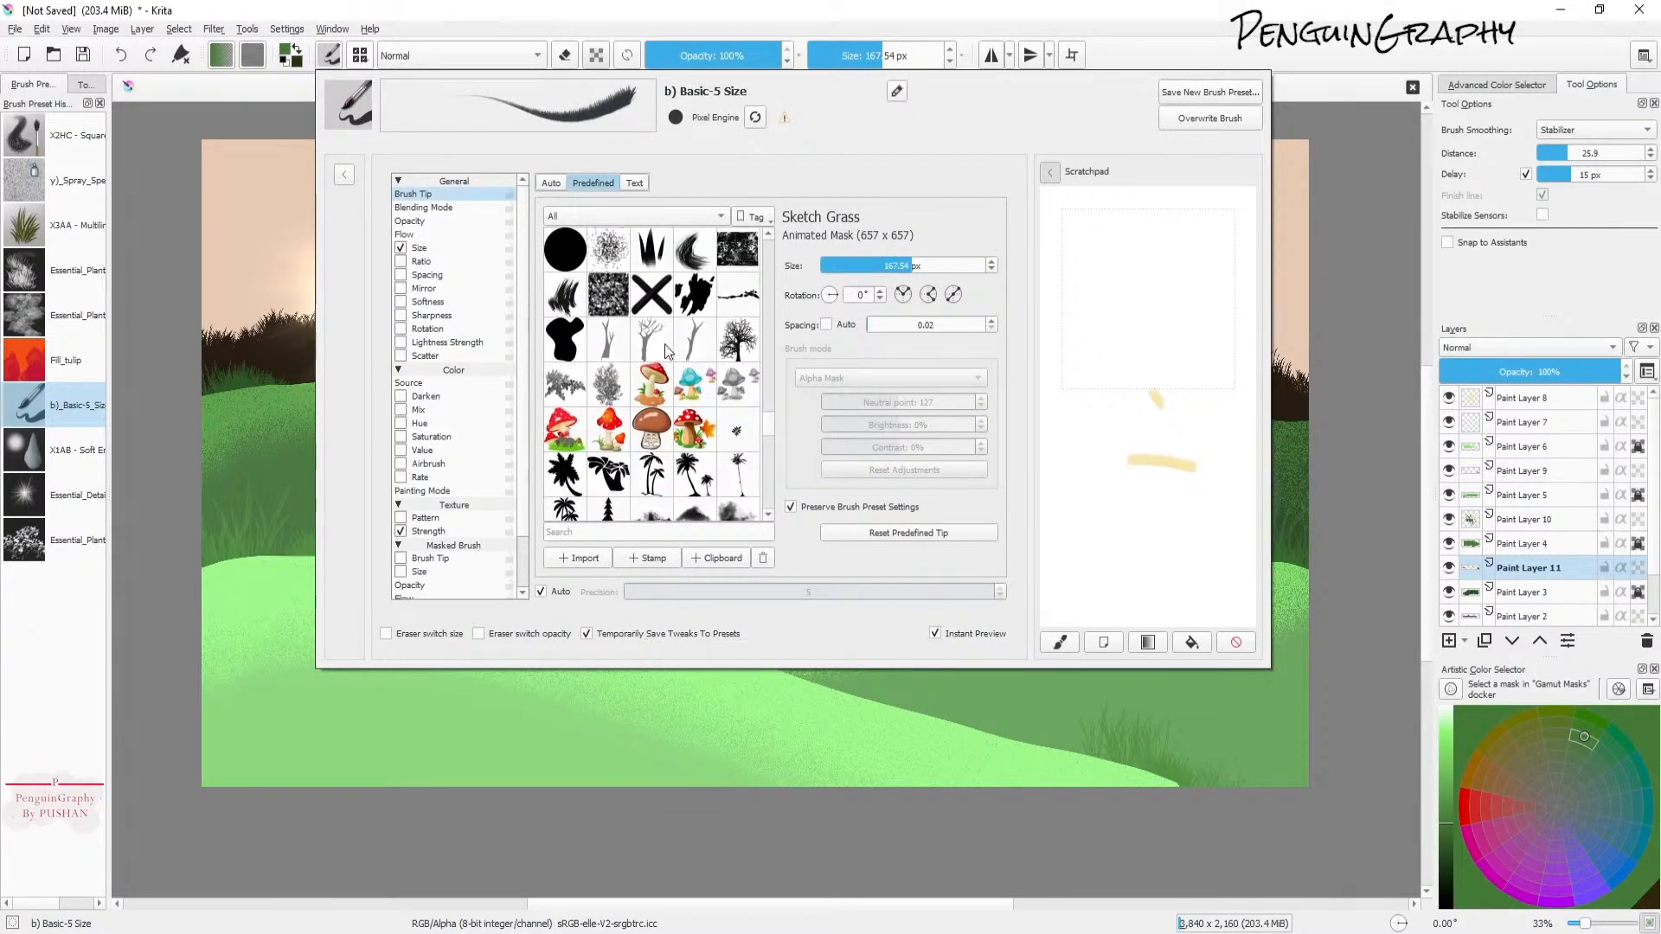
{"action": "mouse_move", "coordinate": [771, 425]}
{"action": "left_mouse_down"}
{"action": "mouse_move", "coordinate": [787, 377]}
{"action": "mouse_move", "coordinate": [771, 381]}
{"action": "mouse_move", "coordinate": [759, 334]}
{"action": "left_mouse_up"}
{"action": "left_click", "coordinate": [747, 474]}
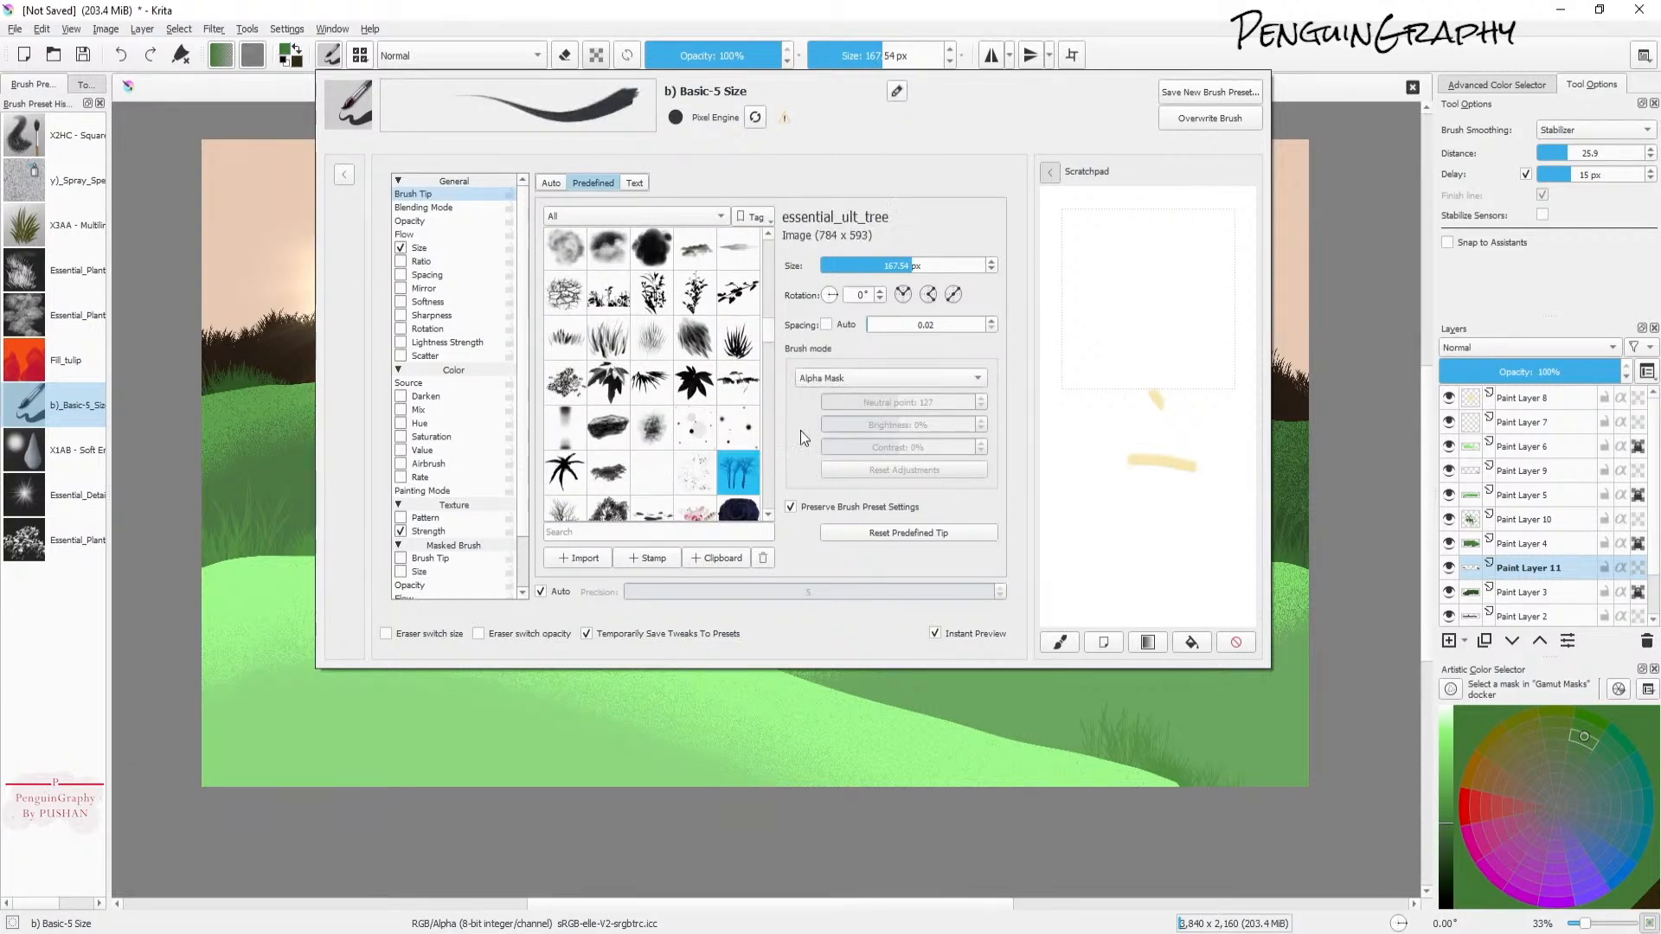
Step: Test tree tips in the scratchpad and choose the essential_ult_49 brush tip
{"action": "left_click_drag", "start_coordinate": [1074, 384], "coordinate": [1197, 377]}
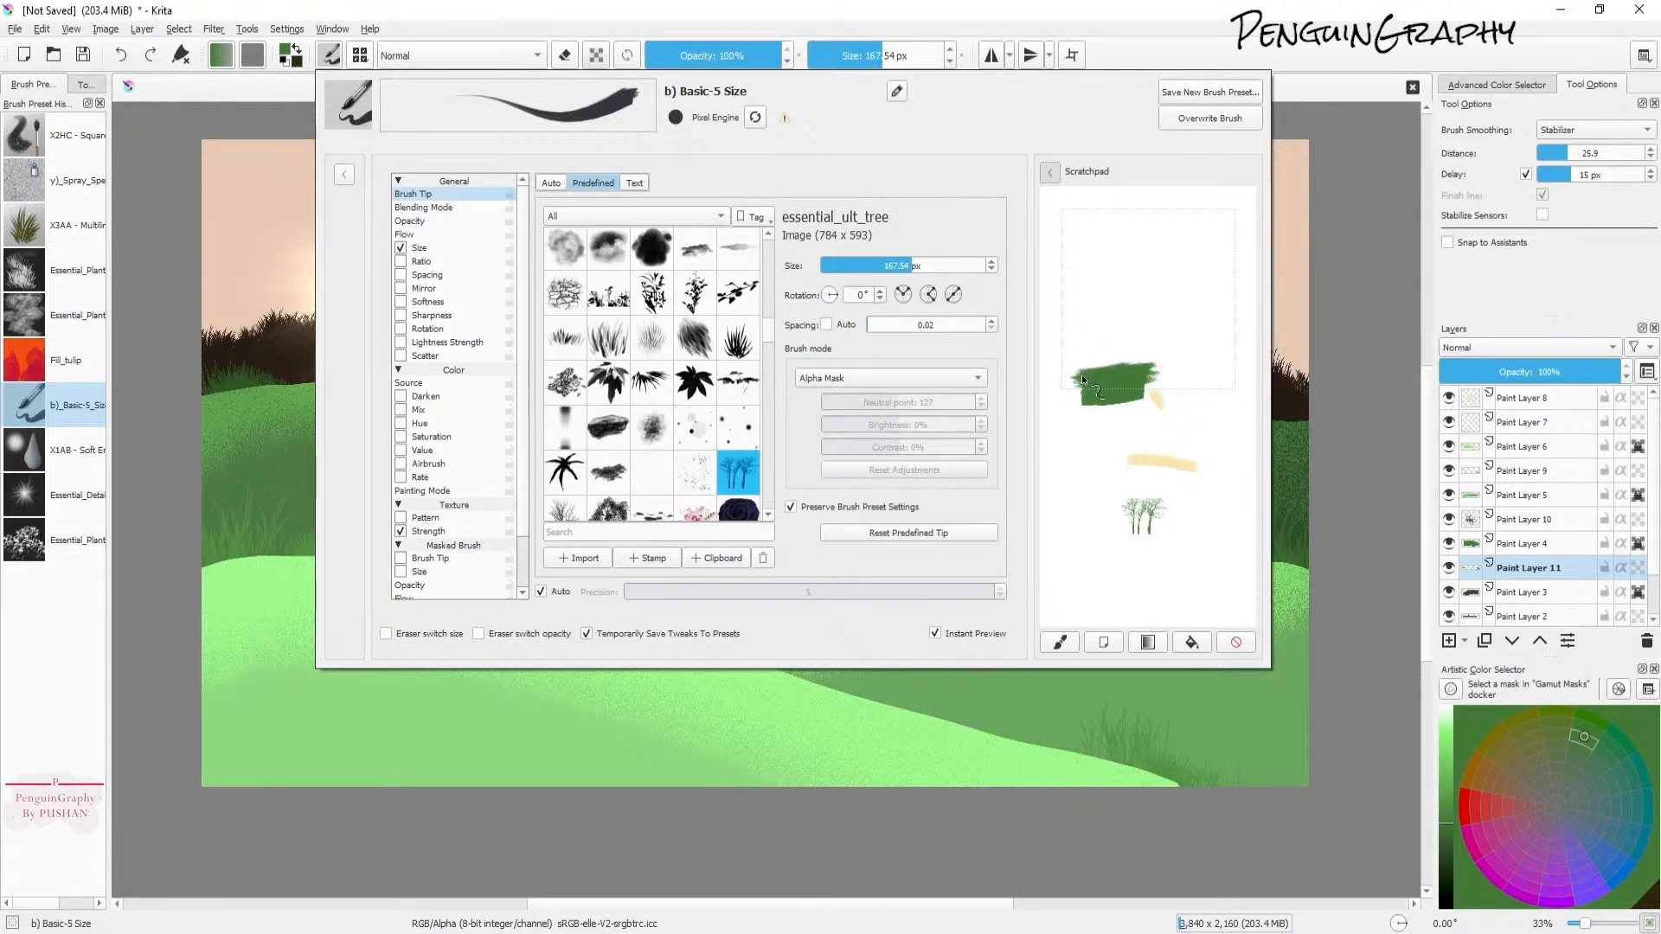
{"action": "scroll", "coordinate": [770, 326], "scroll_direction": "up", "scroll_amount": 5}
{"action": "left_click", "coordinate": [749, 356]}
{"action": "scroll", "coordinate": [770, 330], "scroll_direction": "down", "scroll_amount": 5}
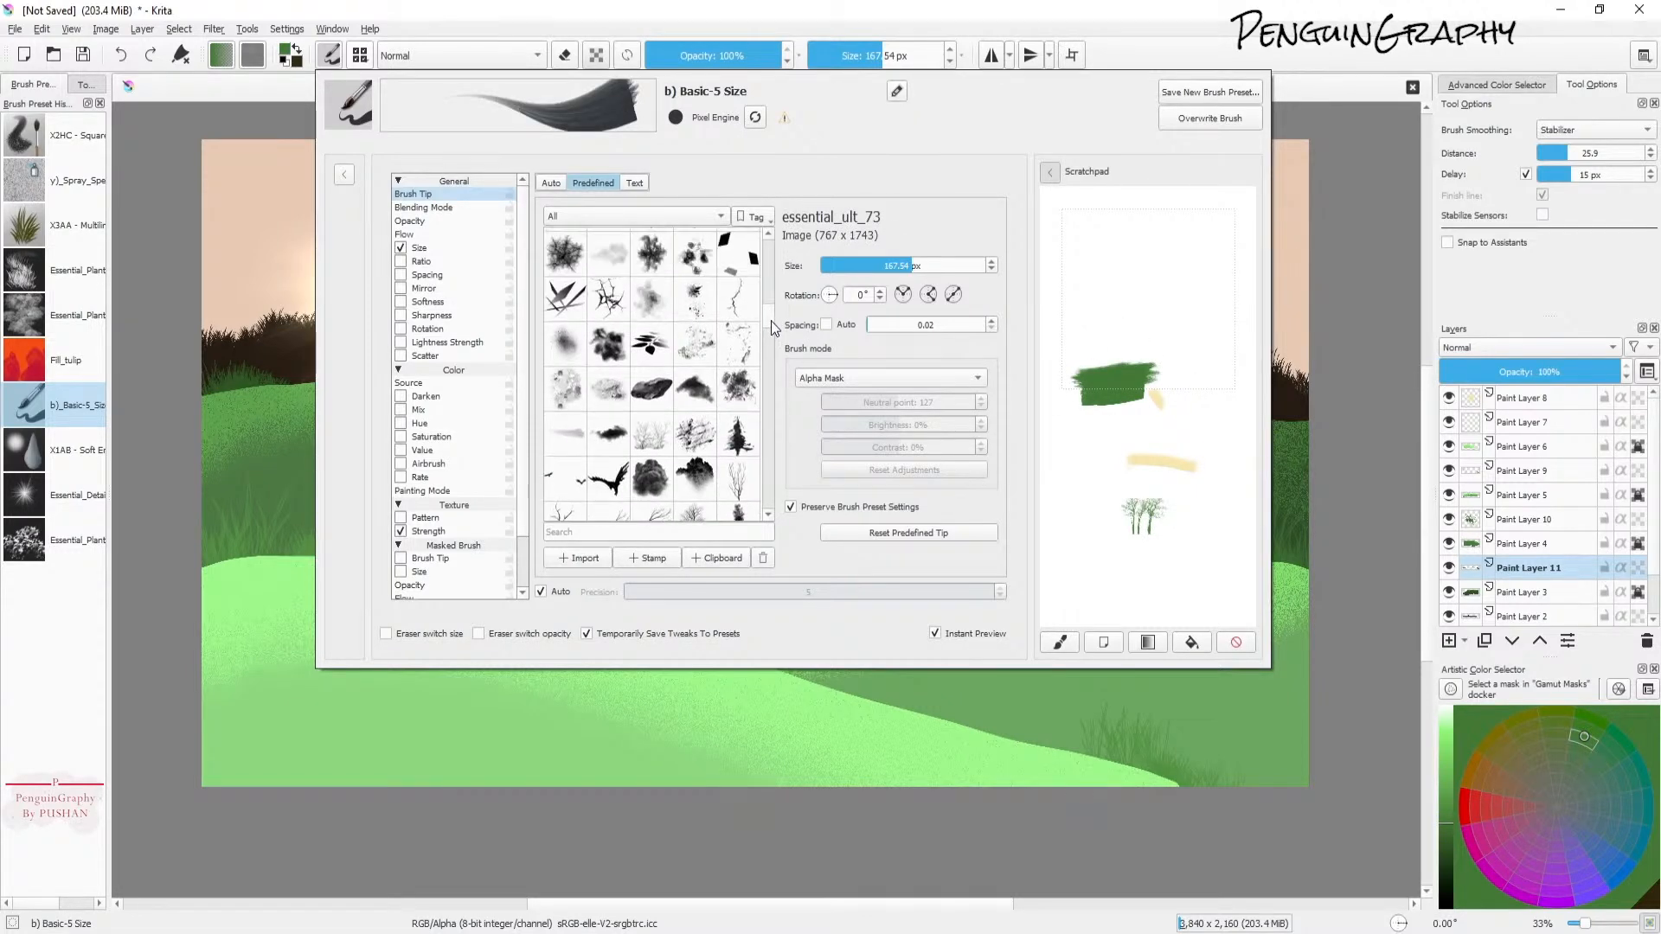
{"action": "left_click_drag", "start_coordinate": [771, 320], "coordinate": [770, 320]}
{"action": "left_click", "coordinate": [699, 507]}
{"action": "scroll", "coordinate": [745, 504], "scroll_direction": "down", "scroll_amount": 1}
{"action": "left_click", "coordinate": [1111, 355]}
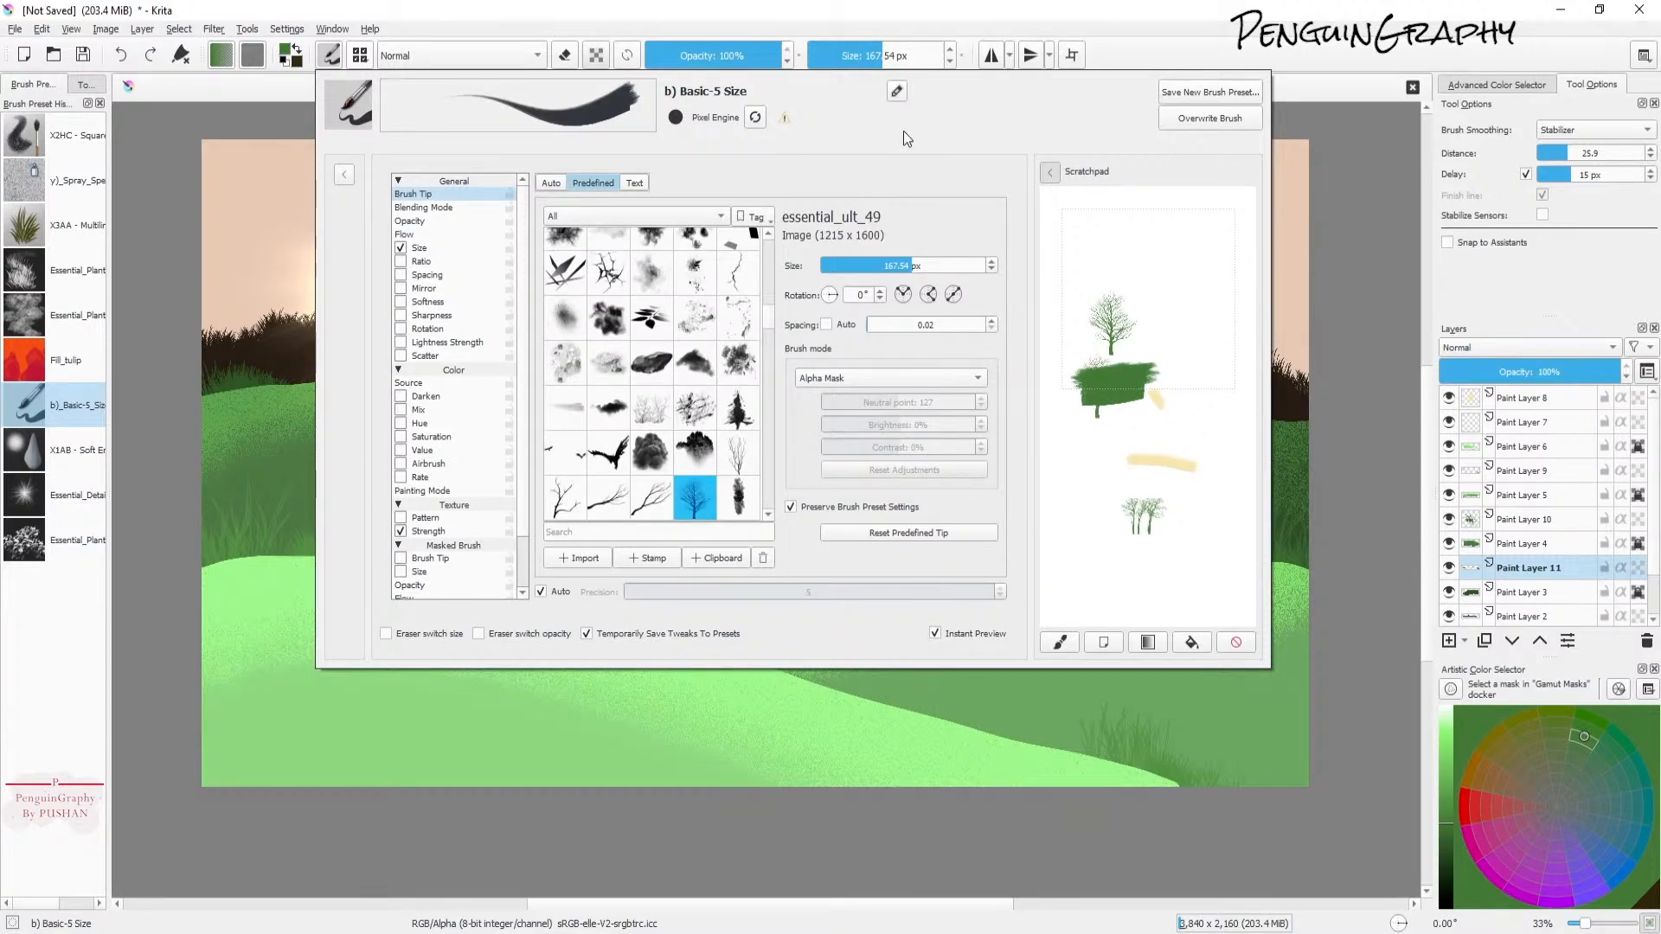
Step: Pick a dark brown colour and set the brush size to 1000 px
{"action": "left_click_drag", "start_coordinate": [899, 54], "coordinate": [932, 54]}
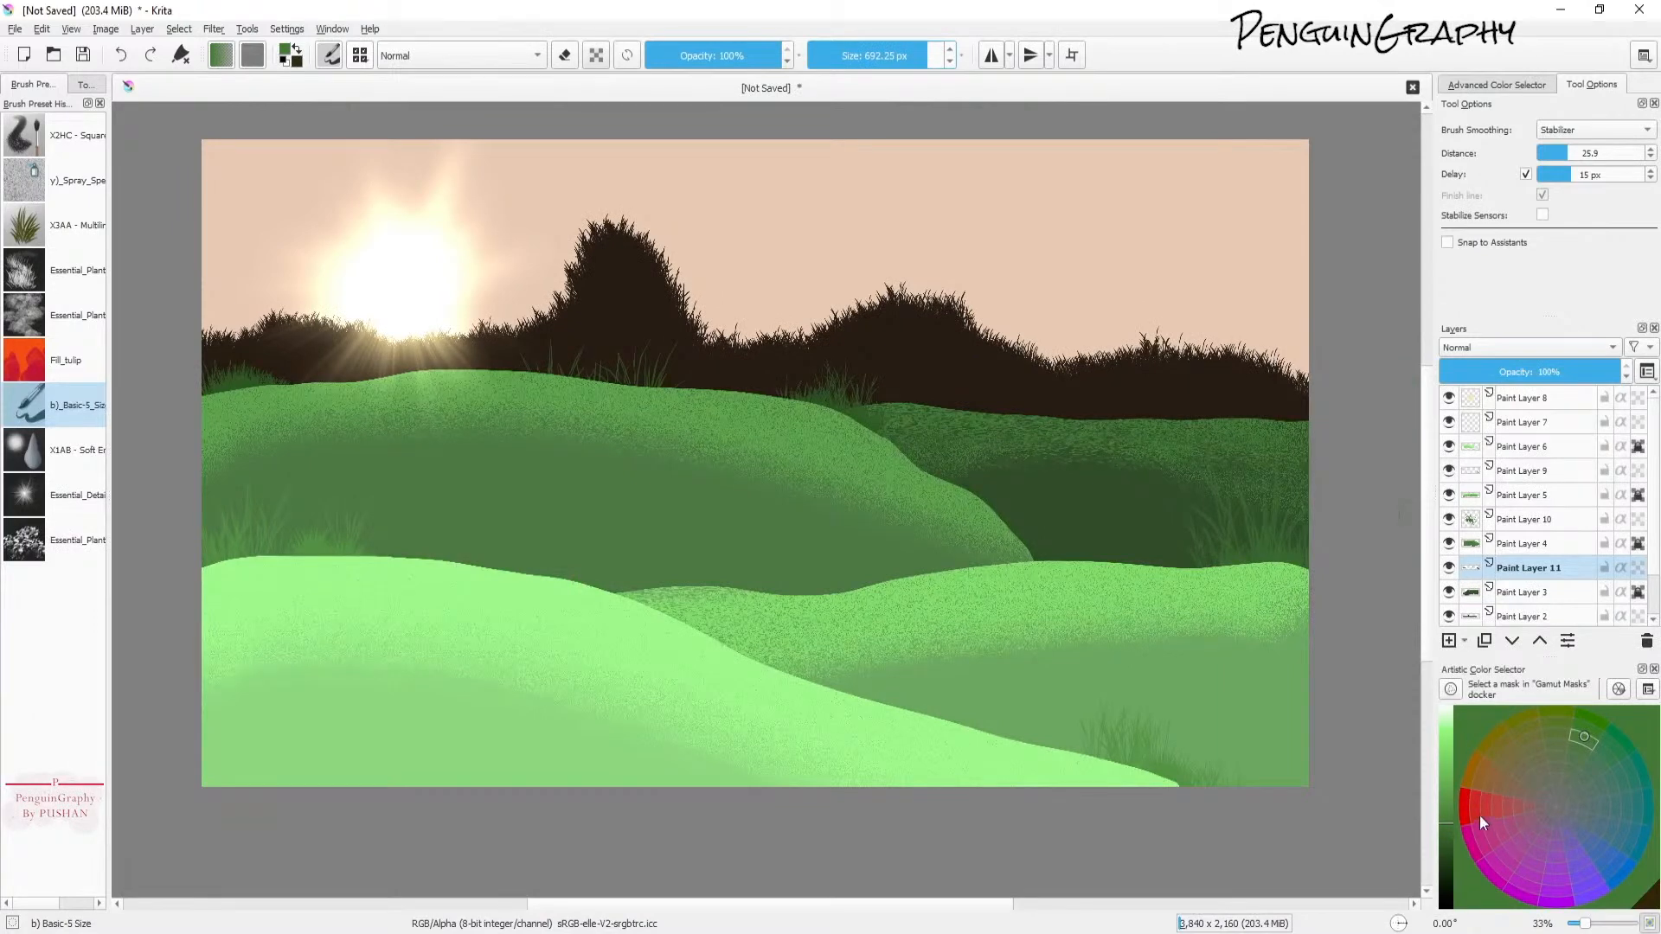
{"action": "left_click", "coordinate": [1440, 844]}
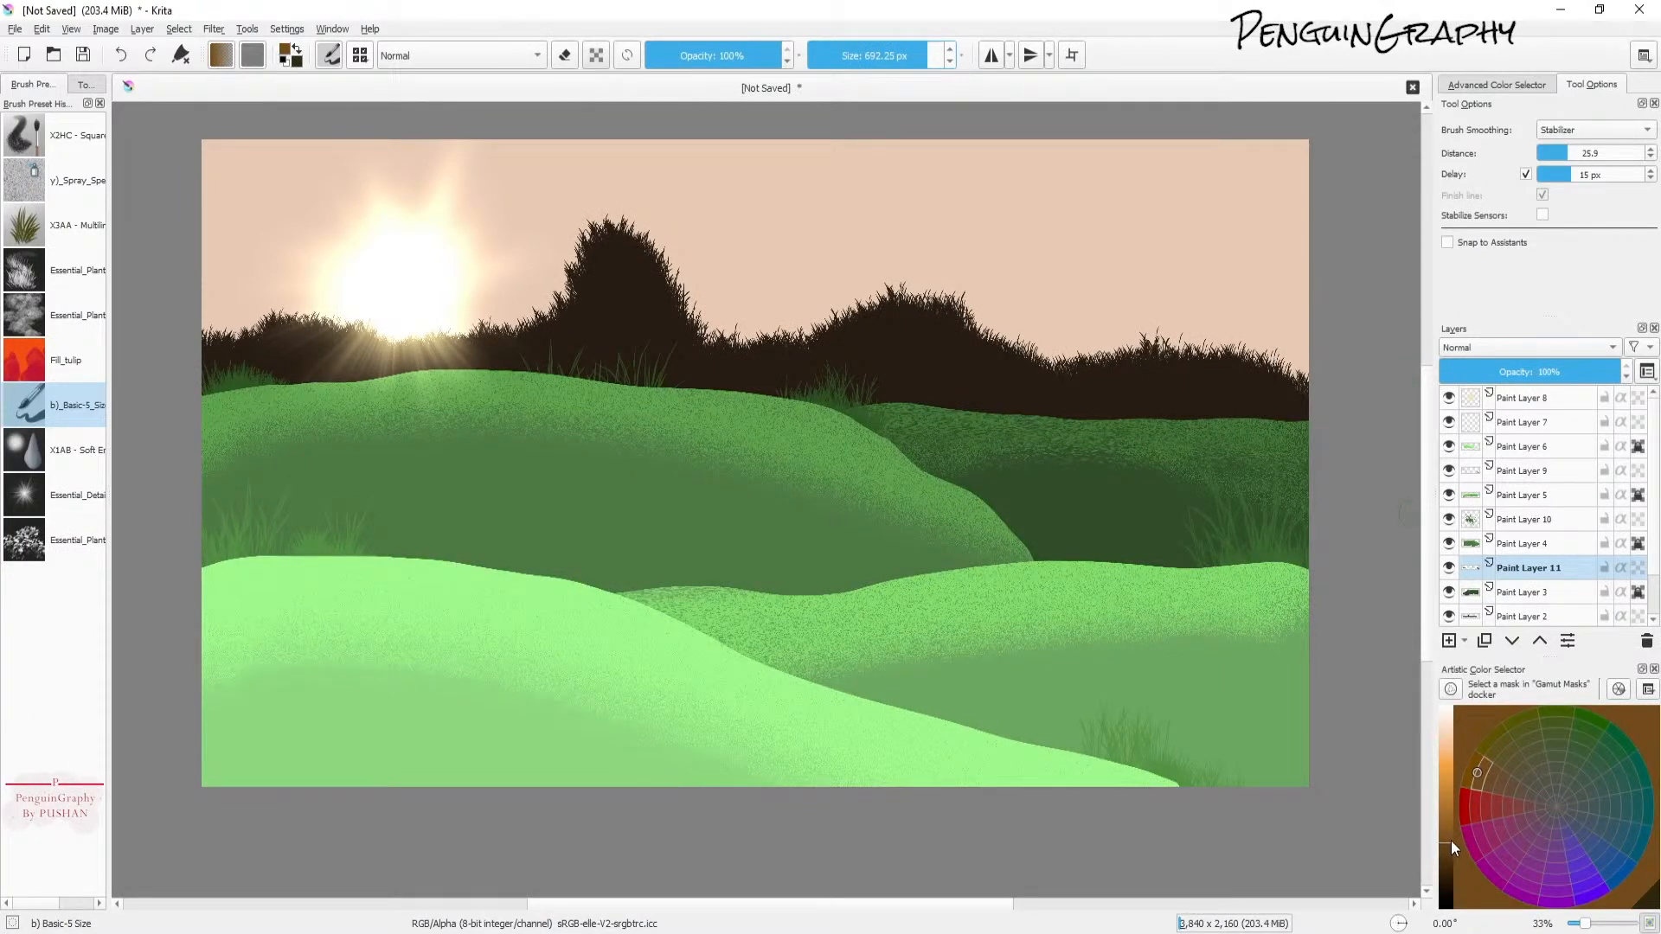
{"action": "left_click", "coordinate": [1450, 859]}
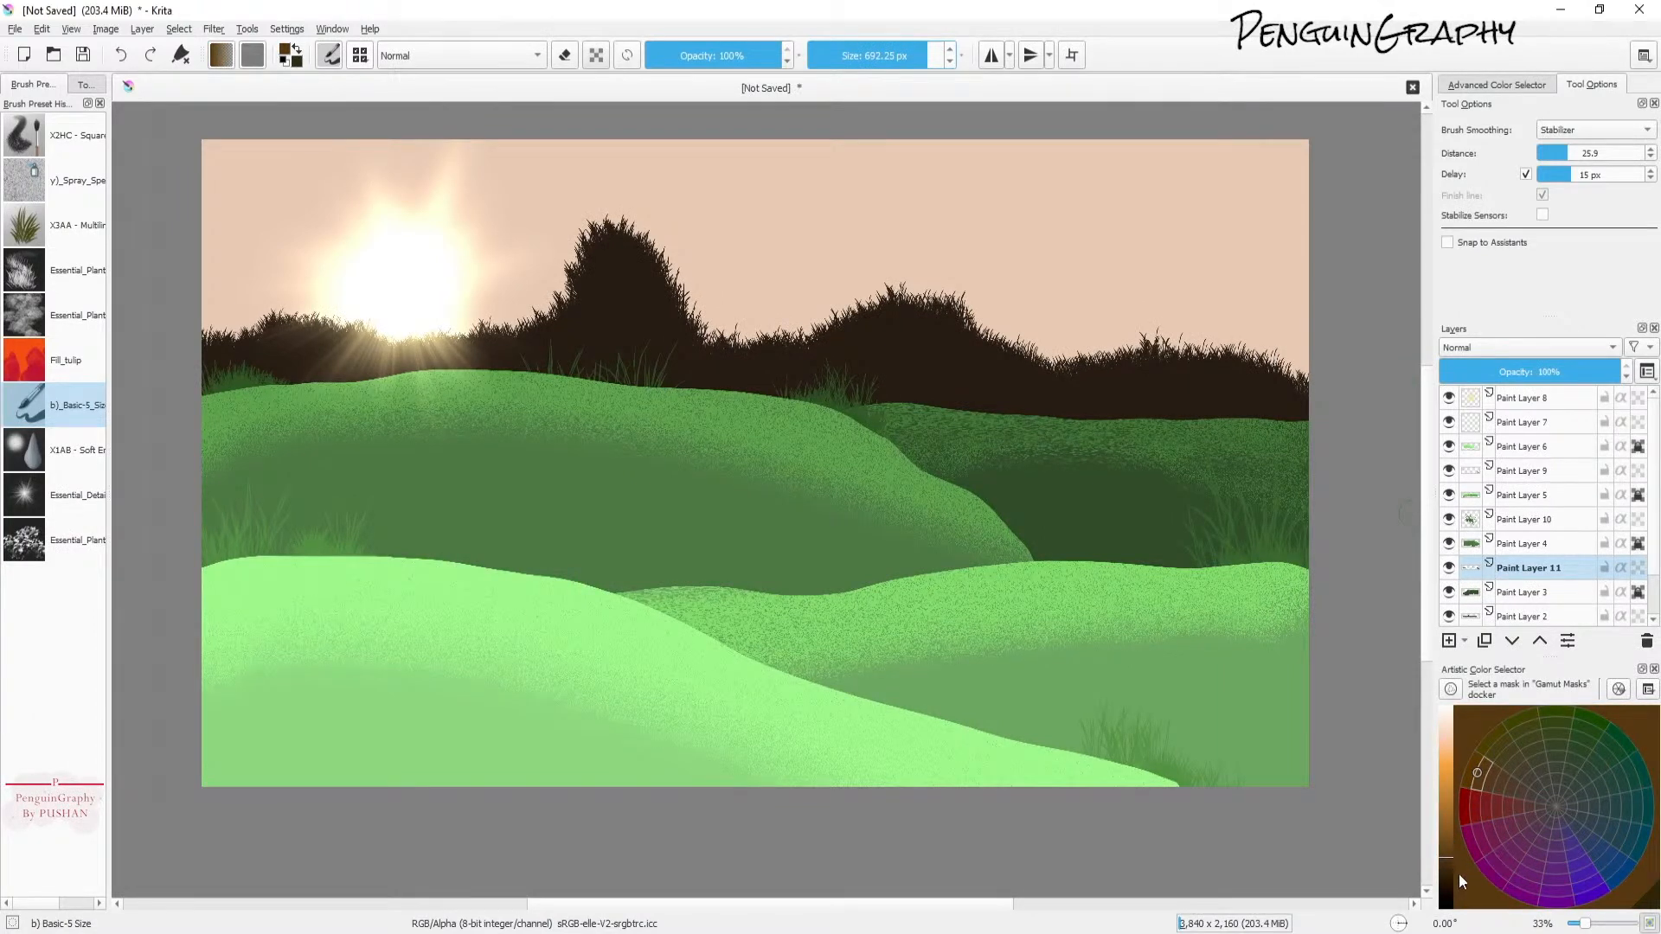
{"action": "left_click_drag", "start_coordinate": [922, 55], "coordinate": [1015, 76]}
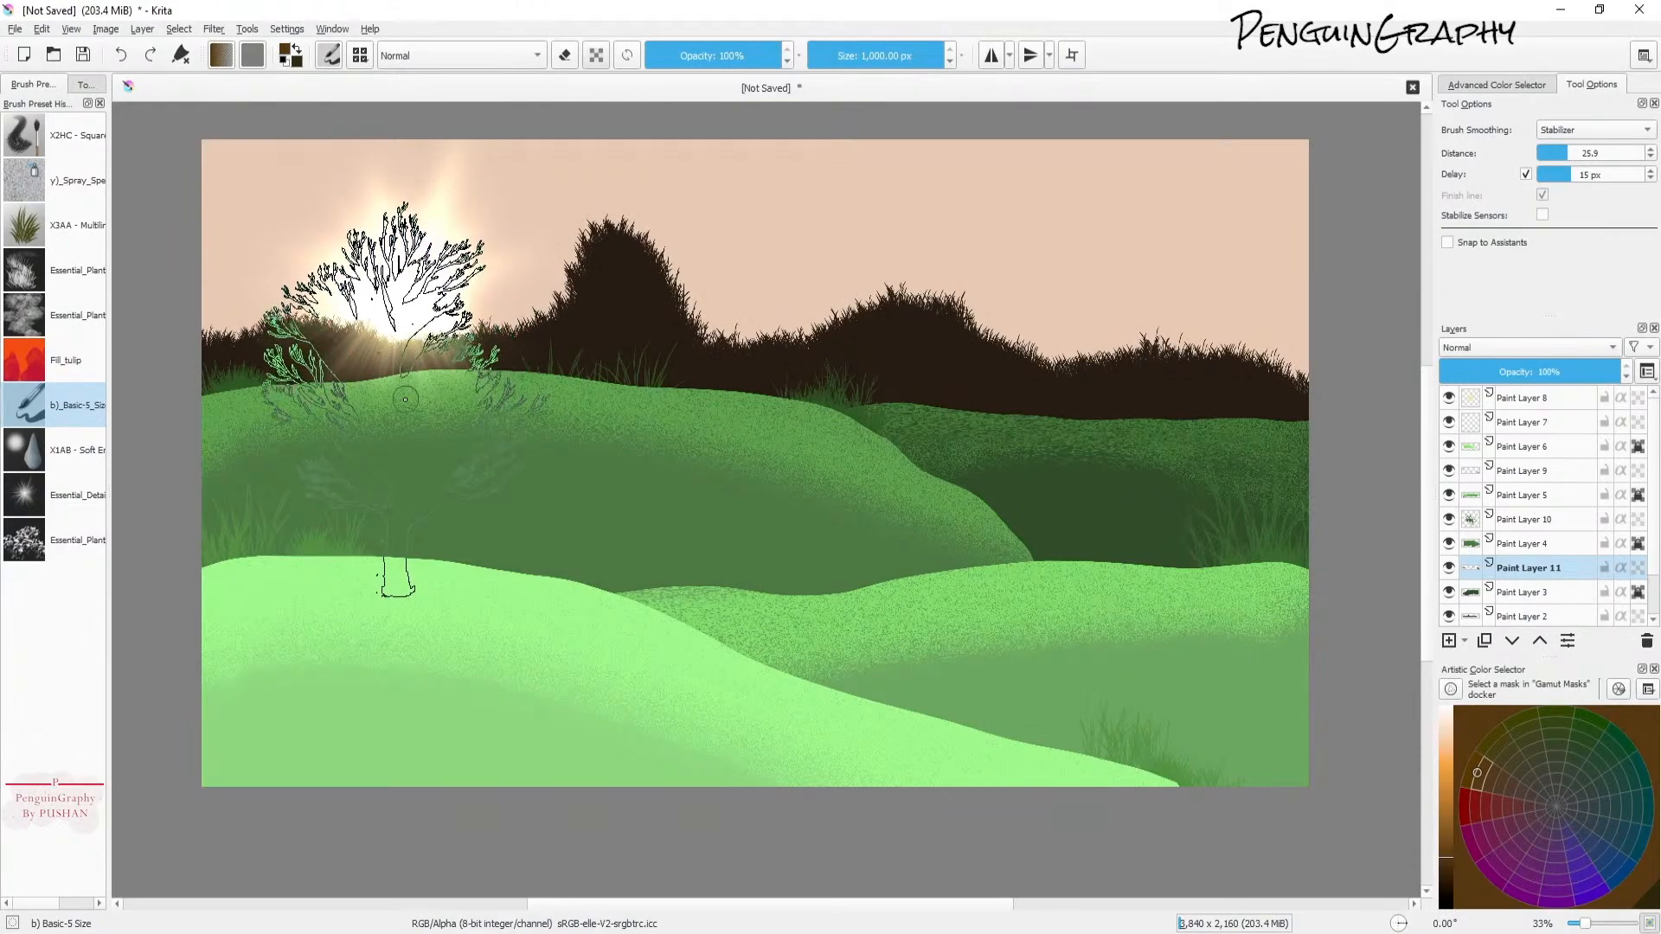
Step: Stamp a large tree over the sun on Paint Layer 11 and undo it
{"action": "left_click", "coordinate": [439, 307]}
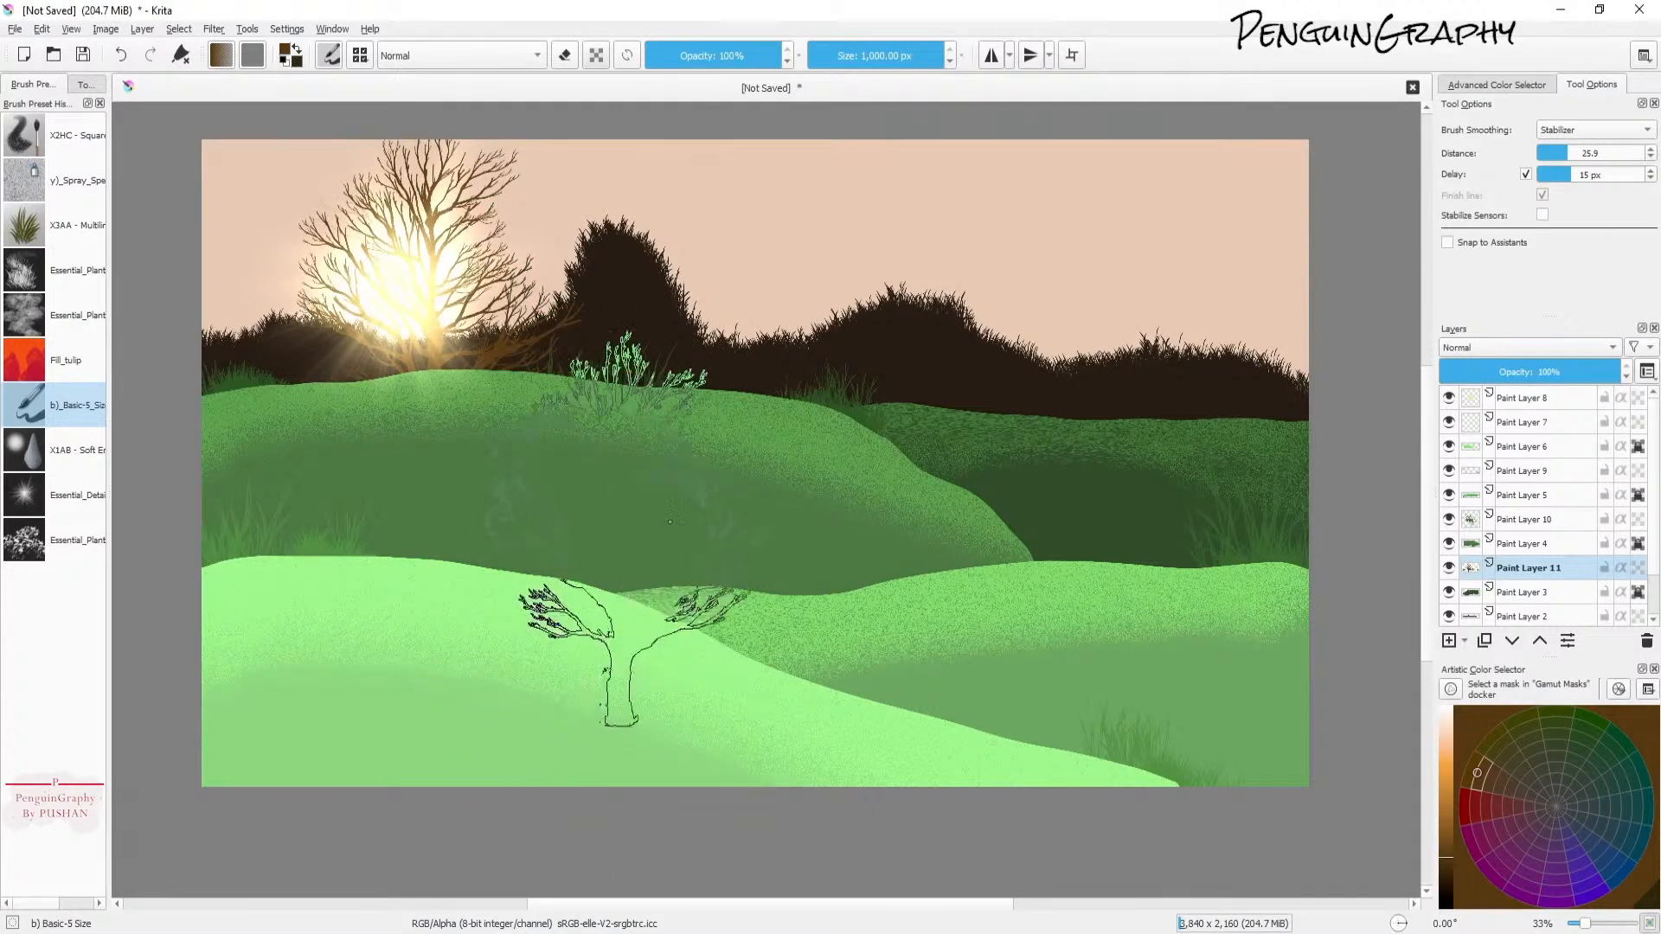
{"action": "left_click", "coordinate": [85, 85]}
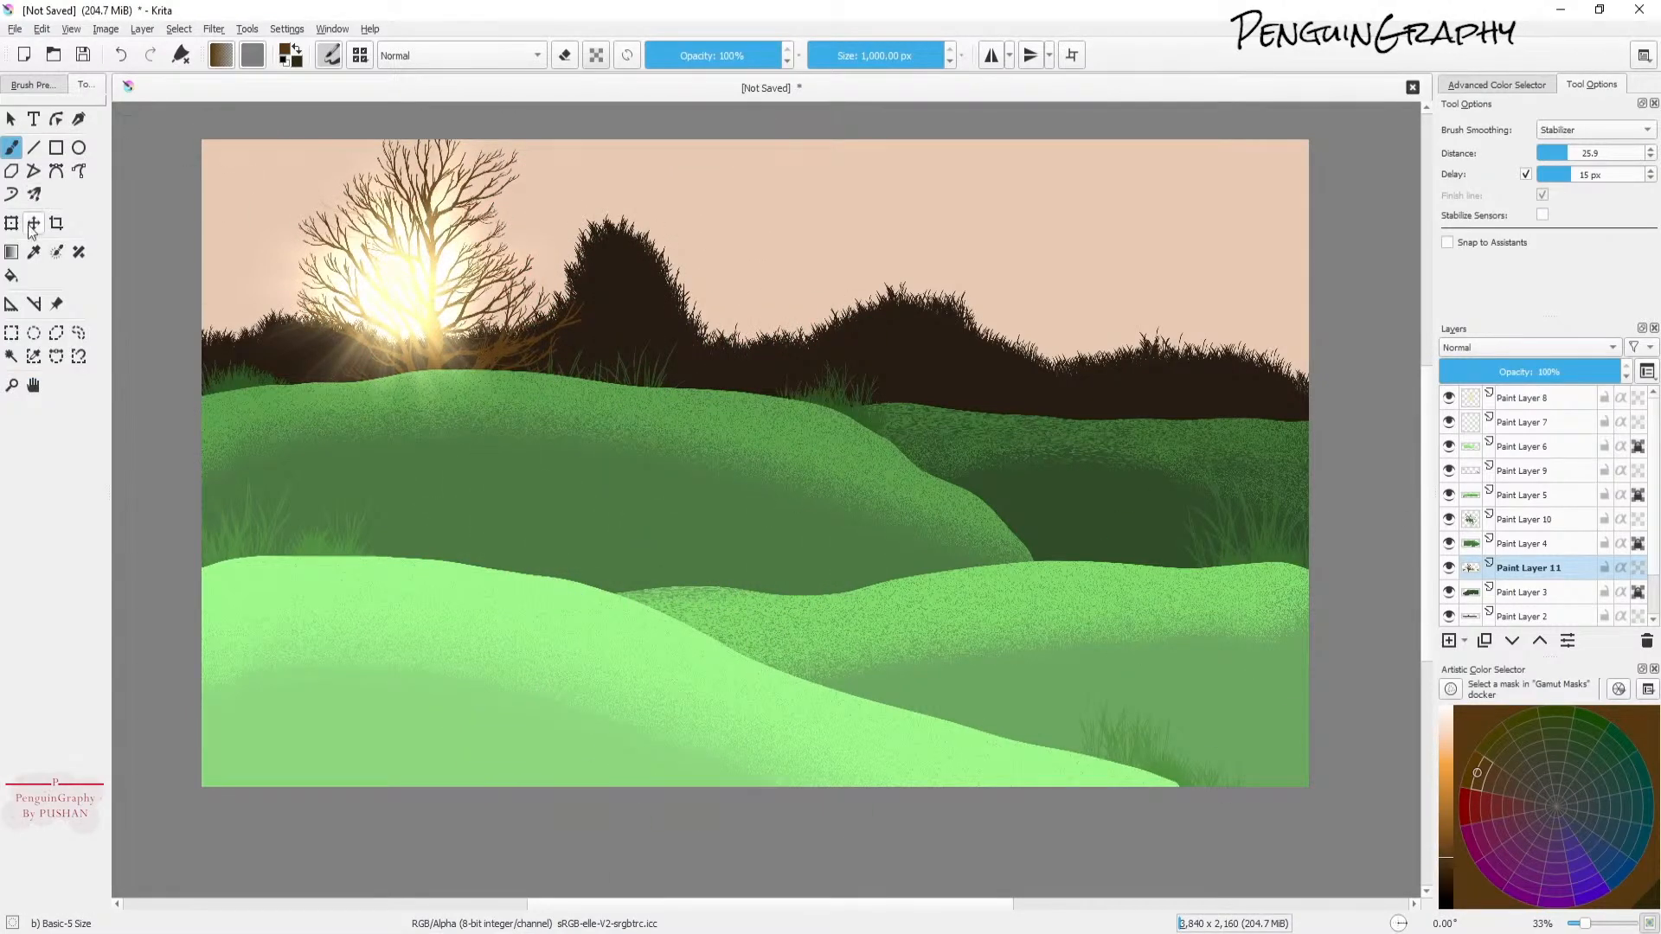
{"action": "left_click", "coordinate": [11, 222]}
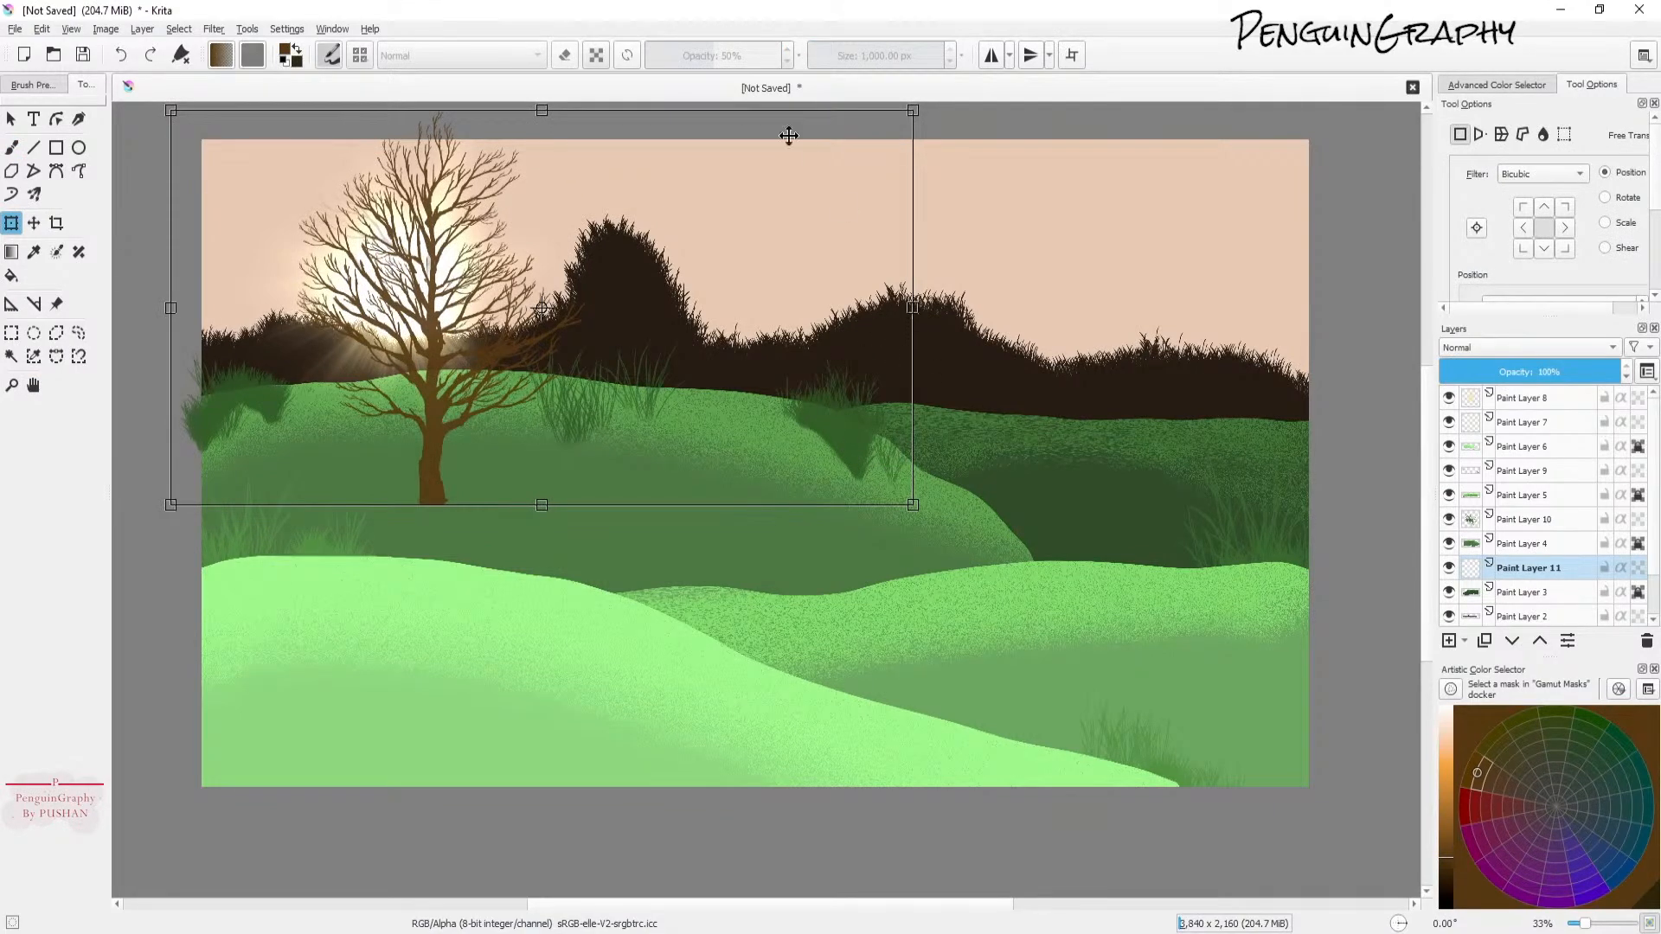
{"action": "left_click", "coordinate": [12, 147]}
{"action": "key", "text": "ctrl+z"}
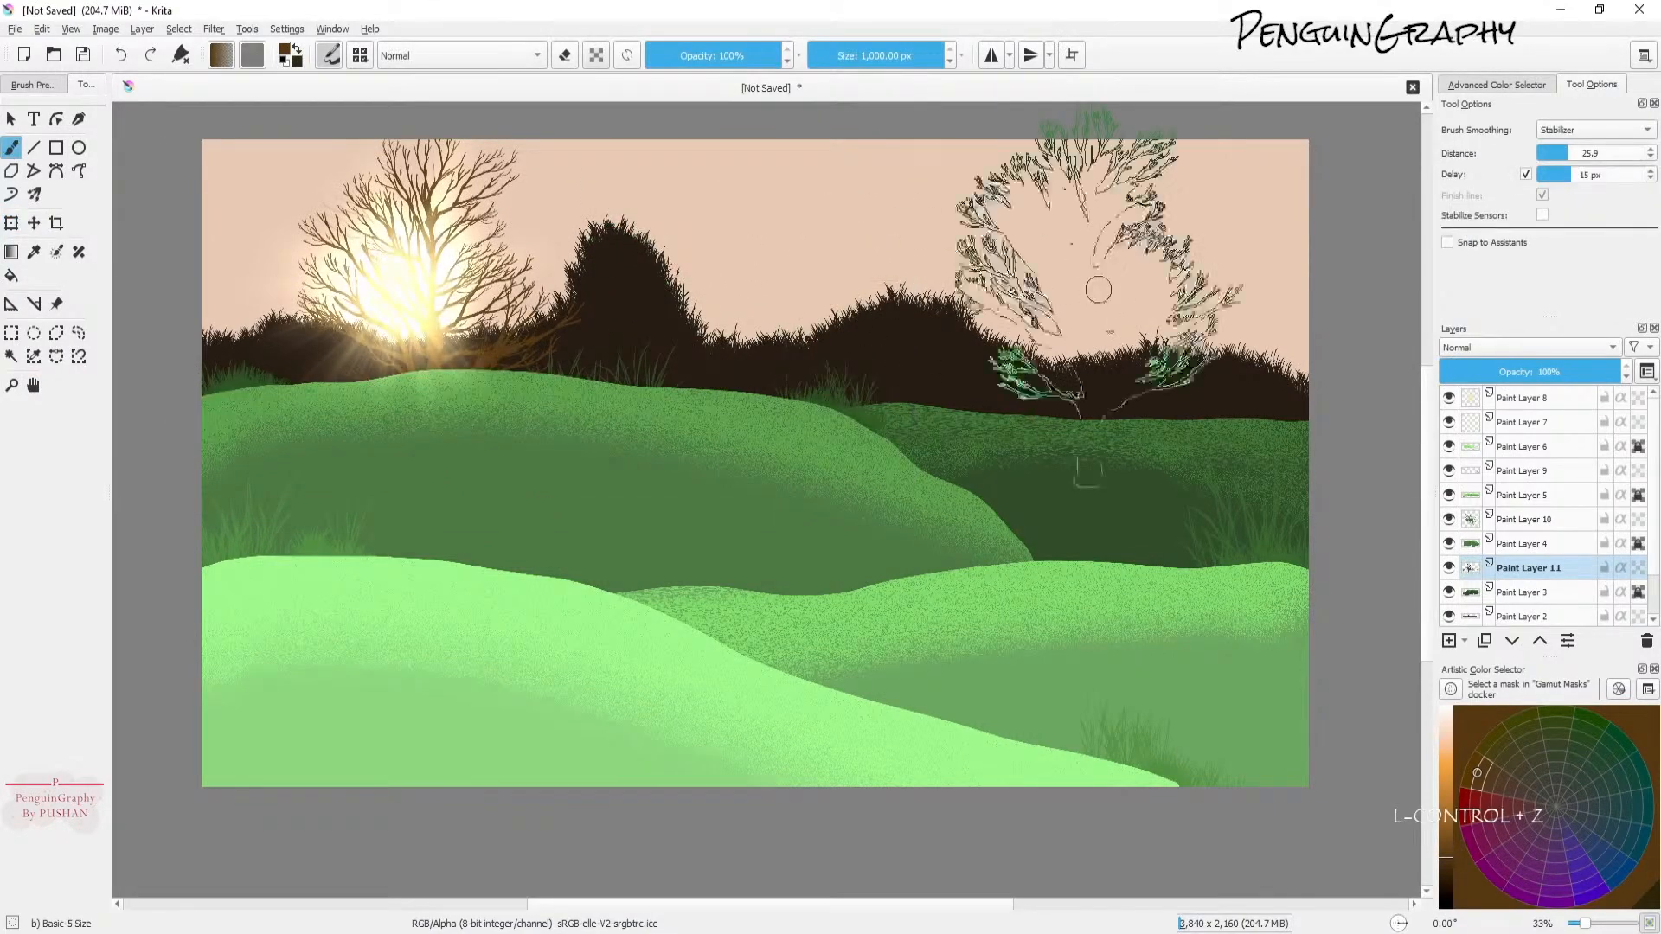
{"action": "key", "text": "ctrl+shift+z"}
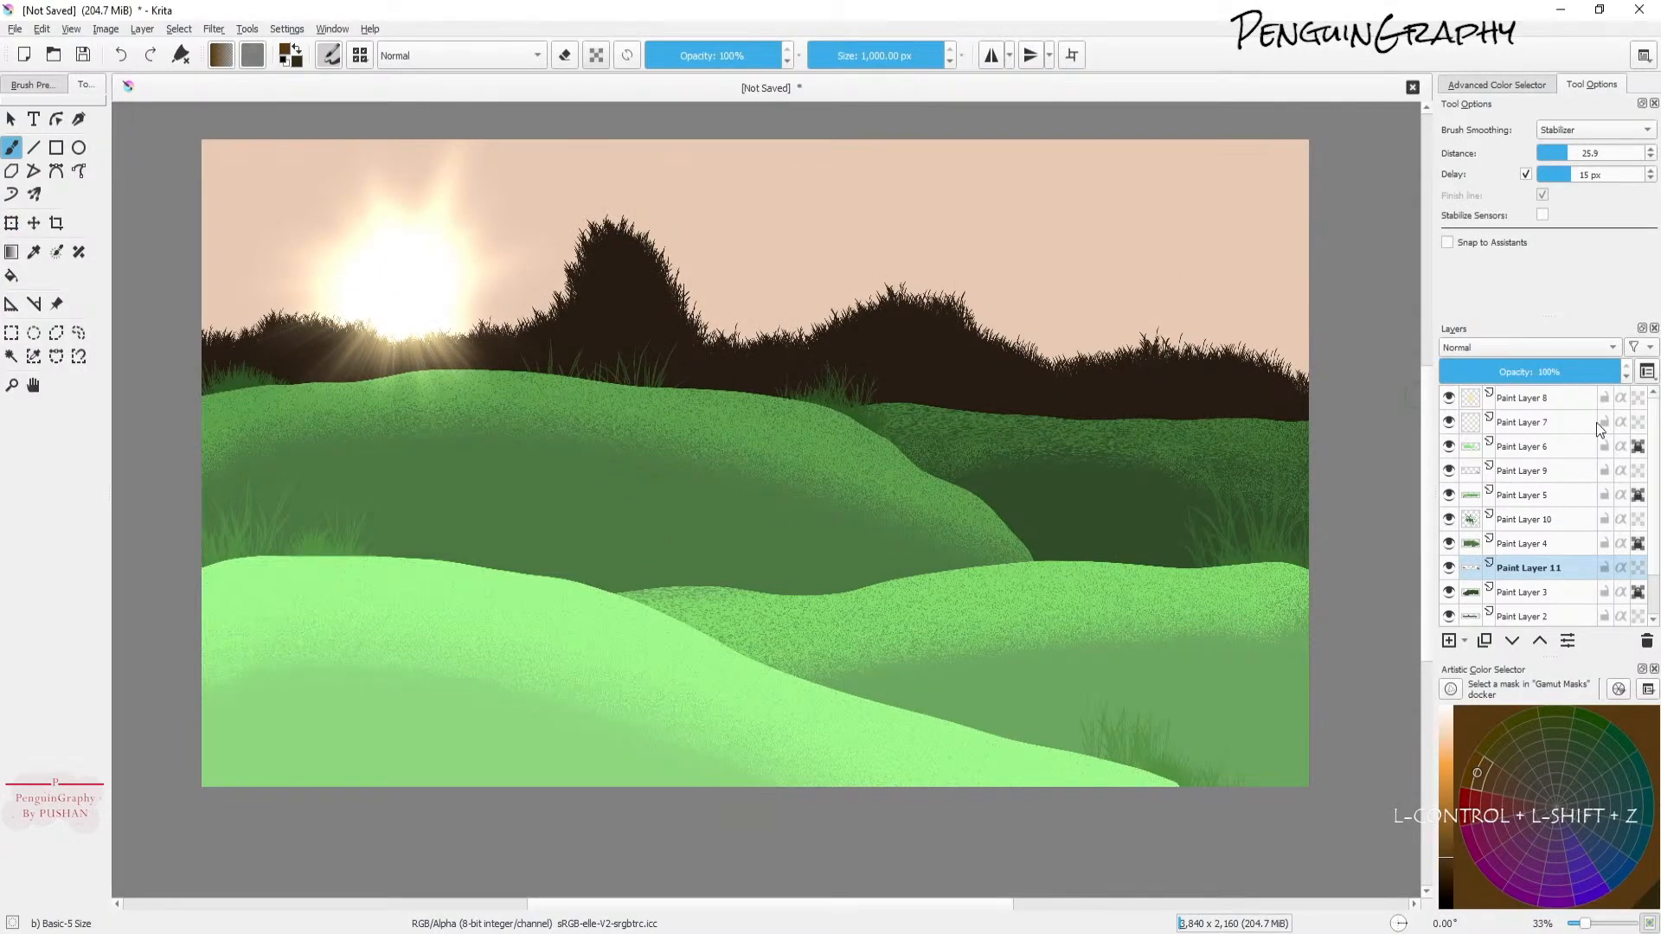
Step: Add a new layer, stamp a tree over the sun, then scale it down and move it onto the left hill with Transform
{"action": "left_click", "coordinate": [1449, 640]}
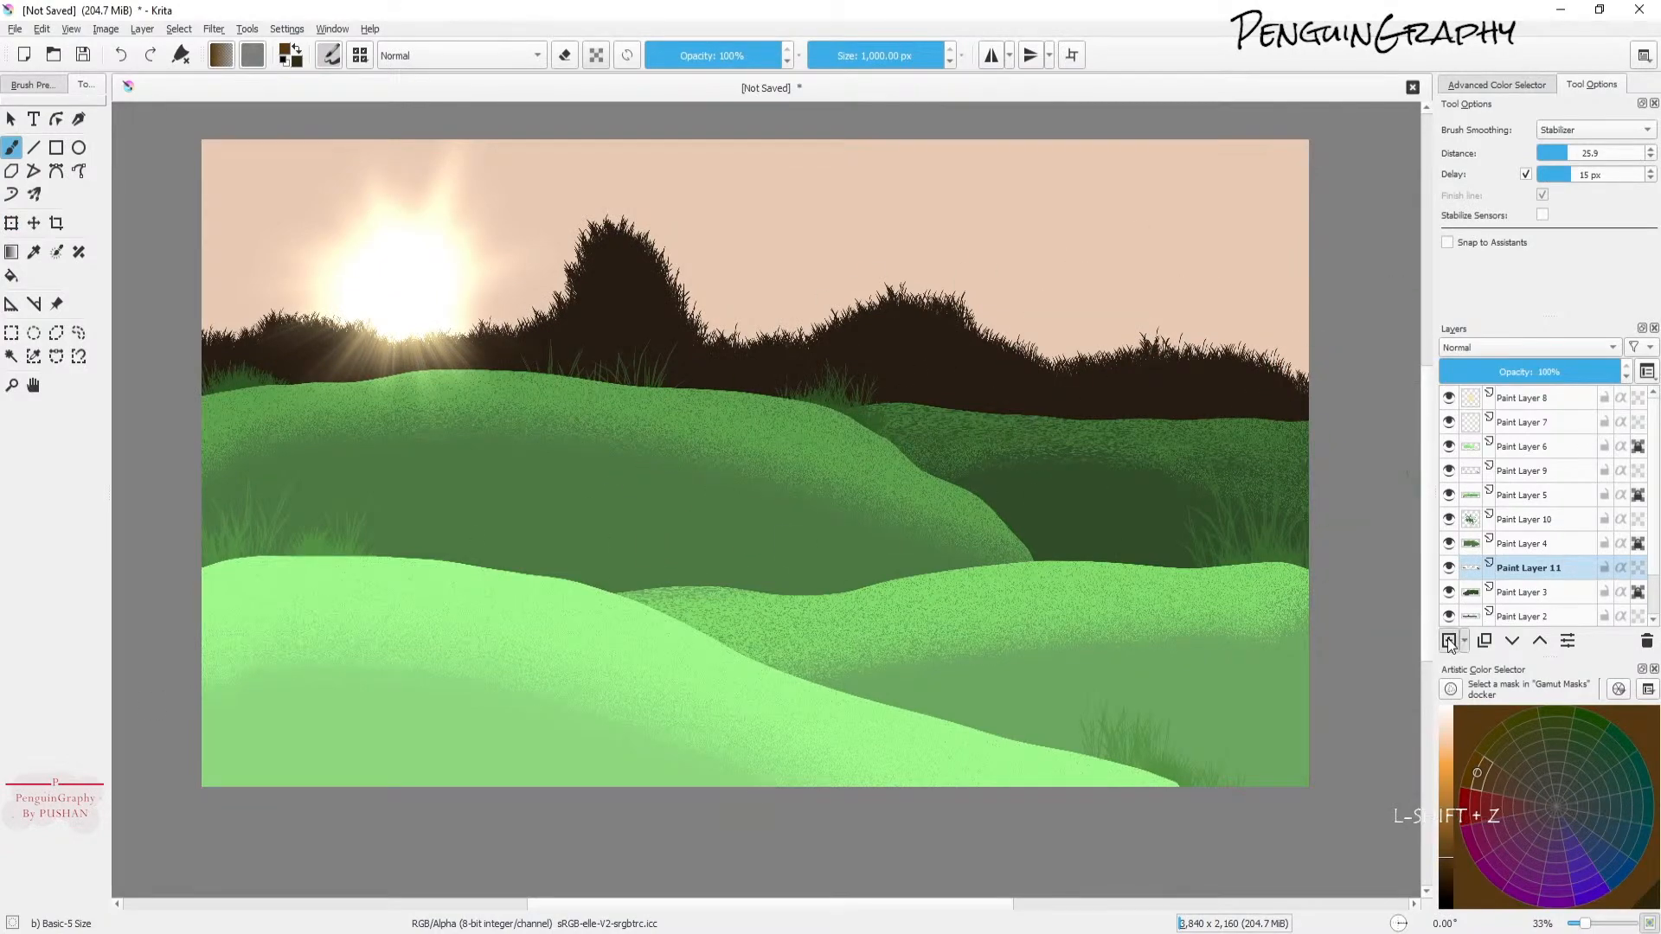
{"action": "left_click", "coordinate": [447, 308]}
{"action": "left_click", "coordinate": [11, 223]}
{"action": "left_click_drag", "start_coordinate": [592, 515], "coordinate": [535, 452]}
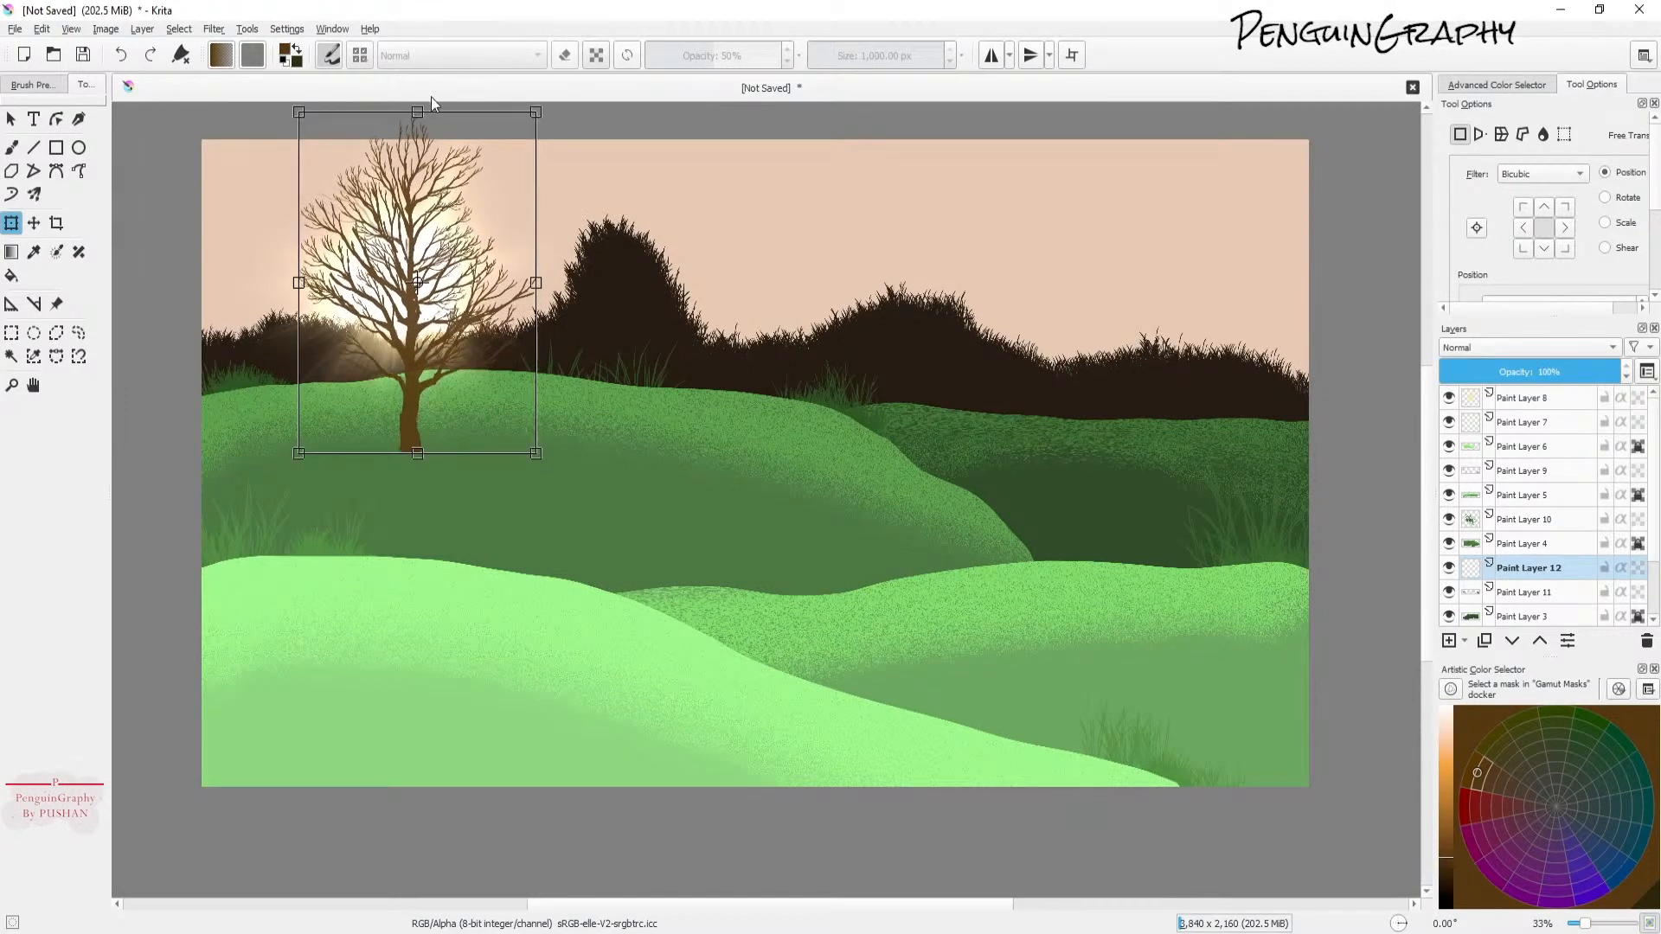
{"action": "left_click_drag", "start_coordinate": [417, 106], "coordinate": [418, 135]}
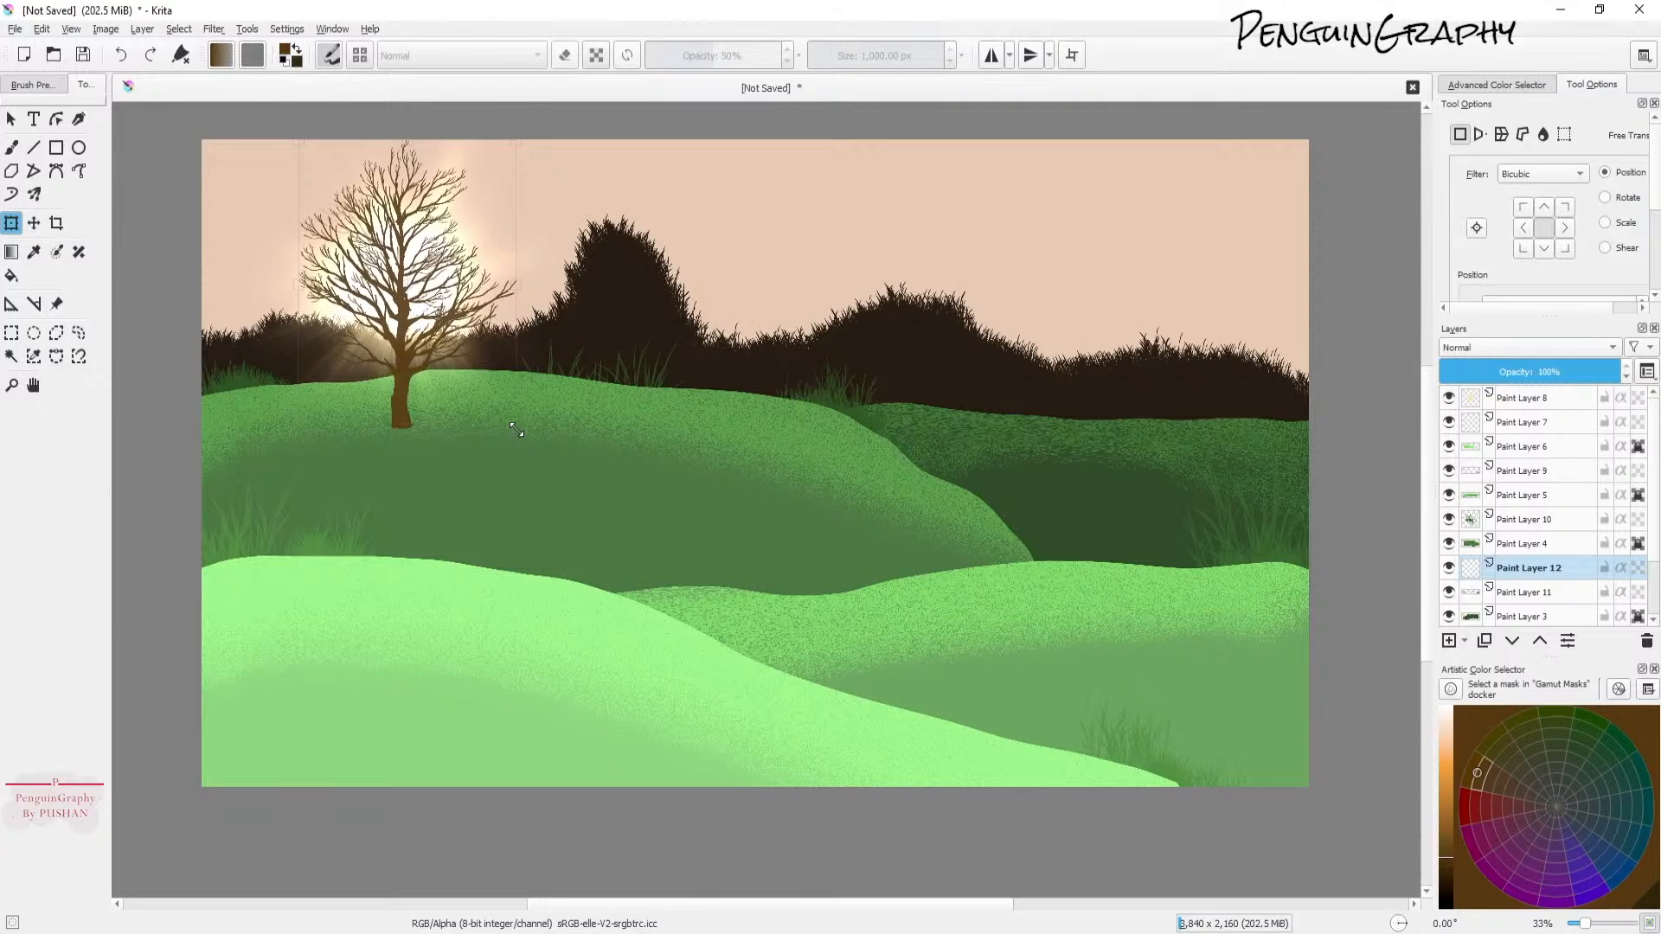
{"action": "left_click_drag", "start_coordinate": [396, 372], "coordinate": [357, 380]}
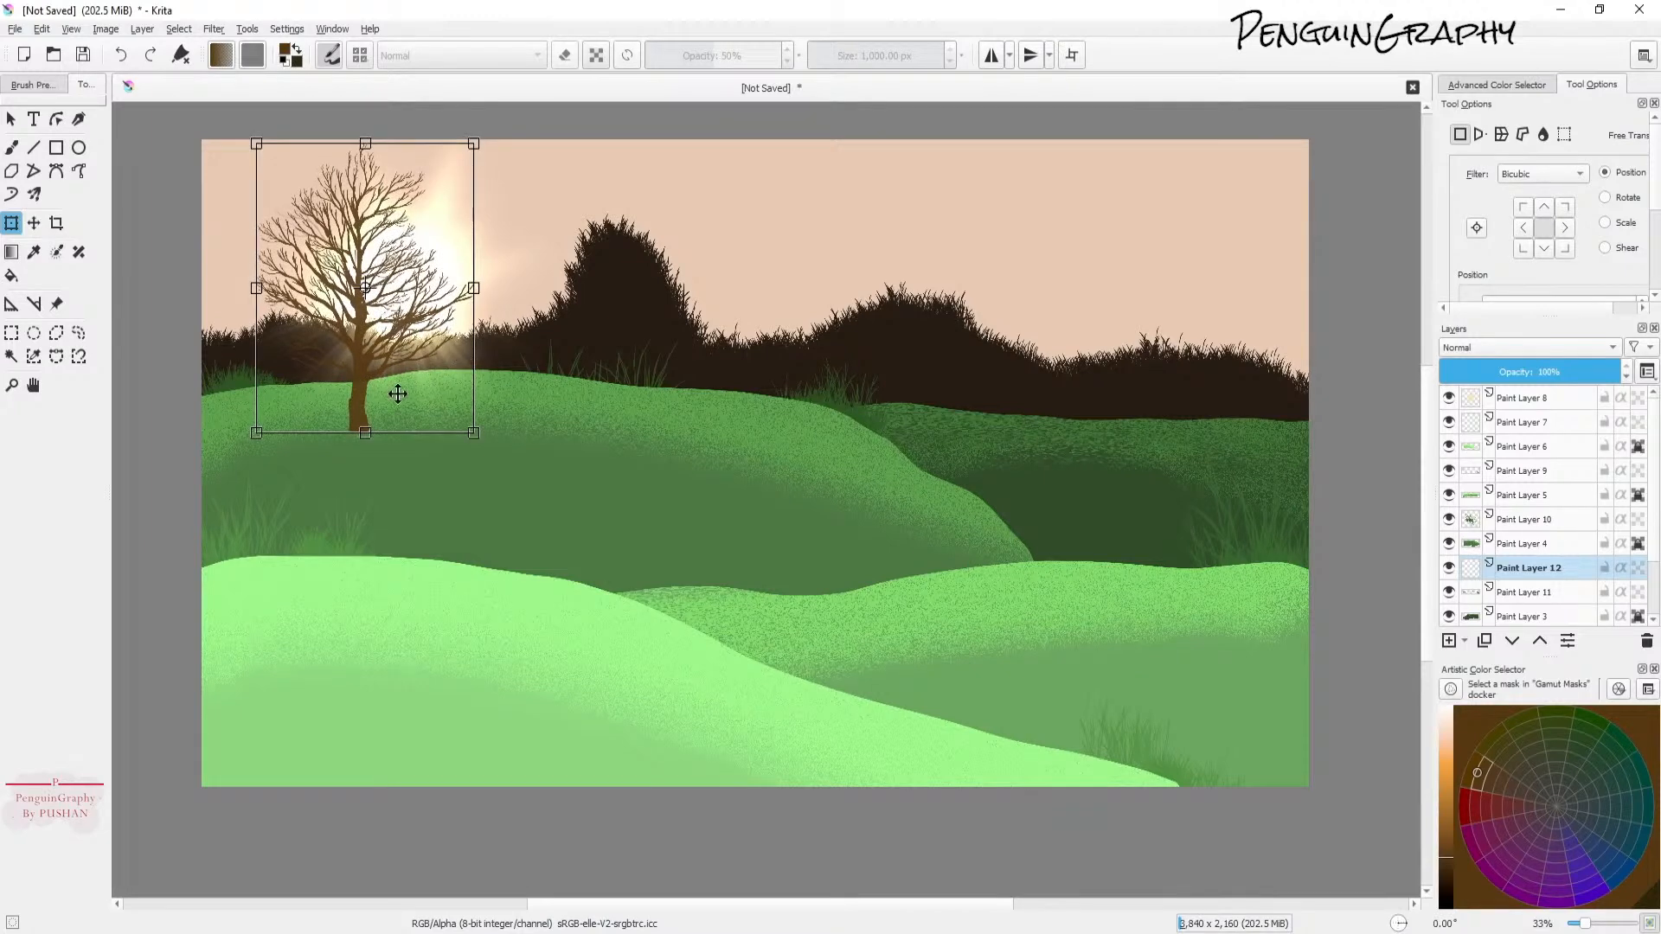
{"action": "left_click_drag", "start_coordinate": [365, 439], "coordinate": [365, 412]}
{"action": "left_click", "coordinate": [12, 149]}
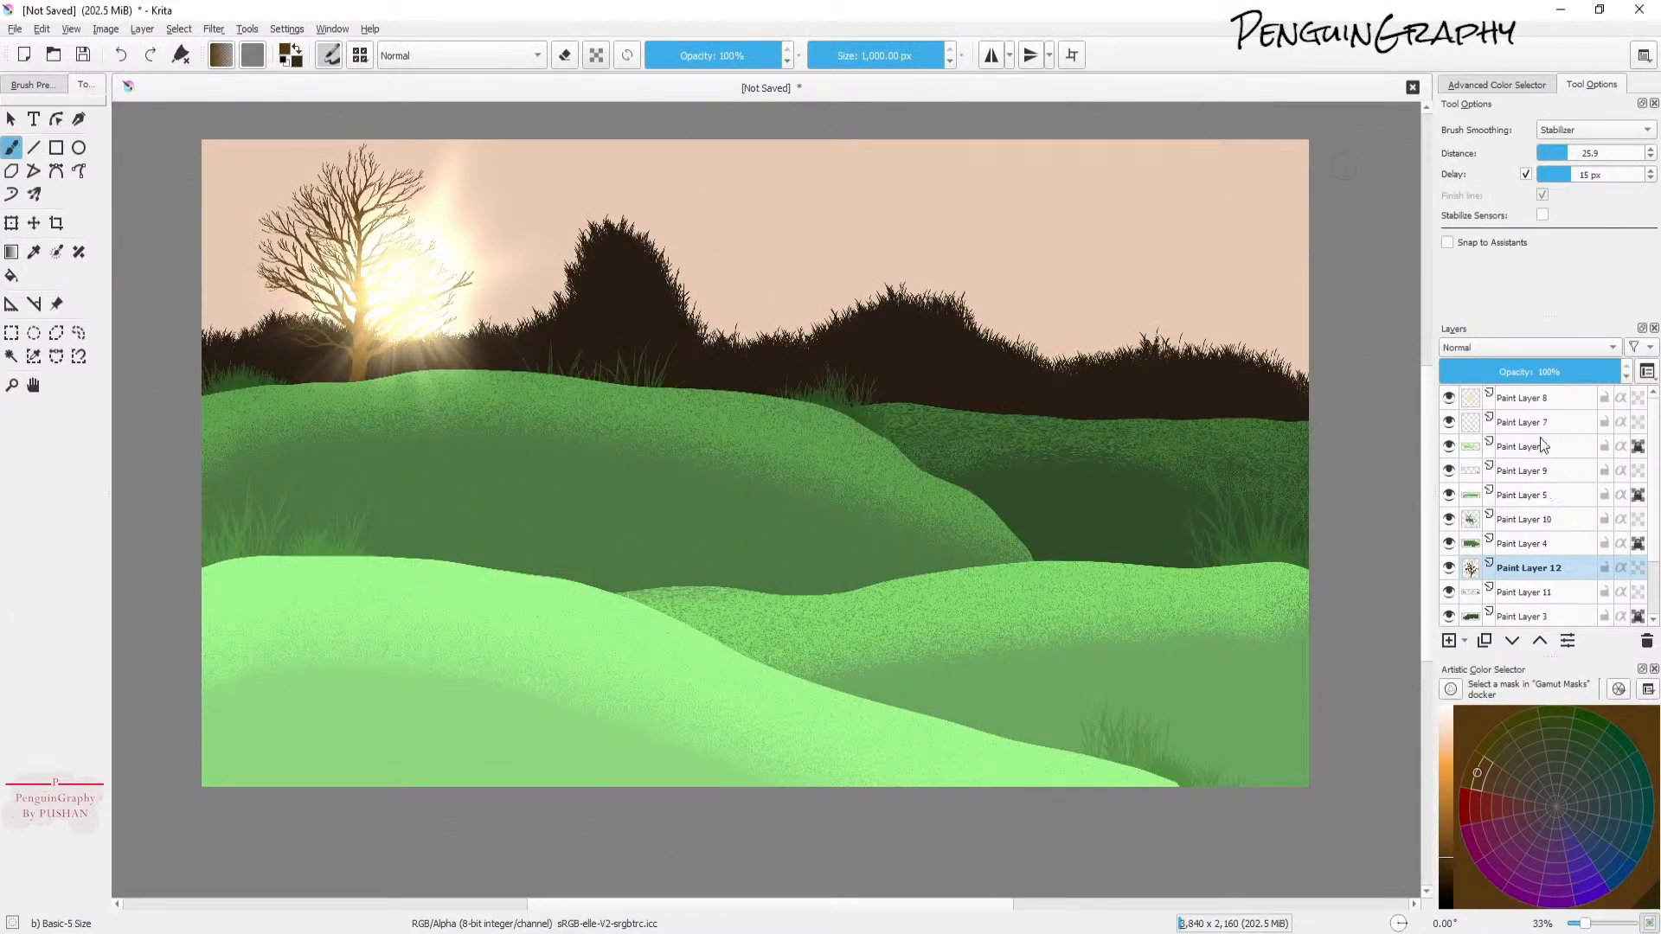
Step: Set Paint Layer 8's opacity to 74%
{"action": "left_click", "coordinate": [1535, 399]}
{"action": "left_click_drag", "start_coordinate": [1553, 375], "coordinate": [1576, 371]}
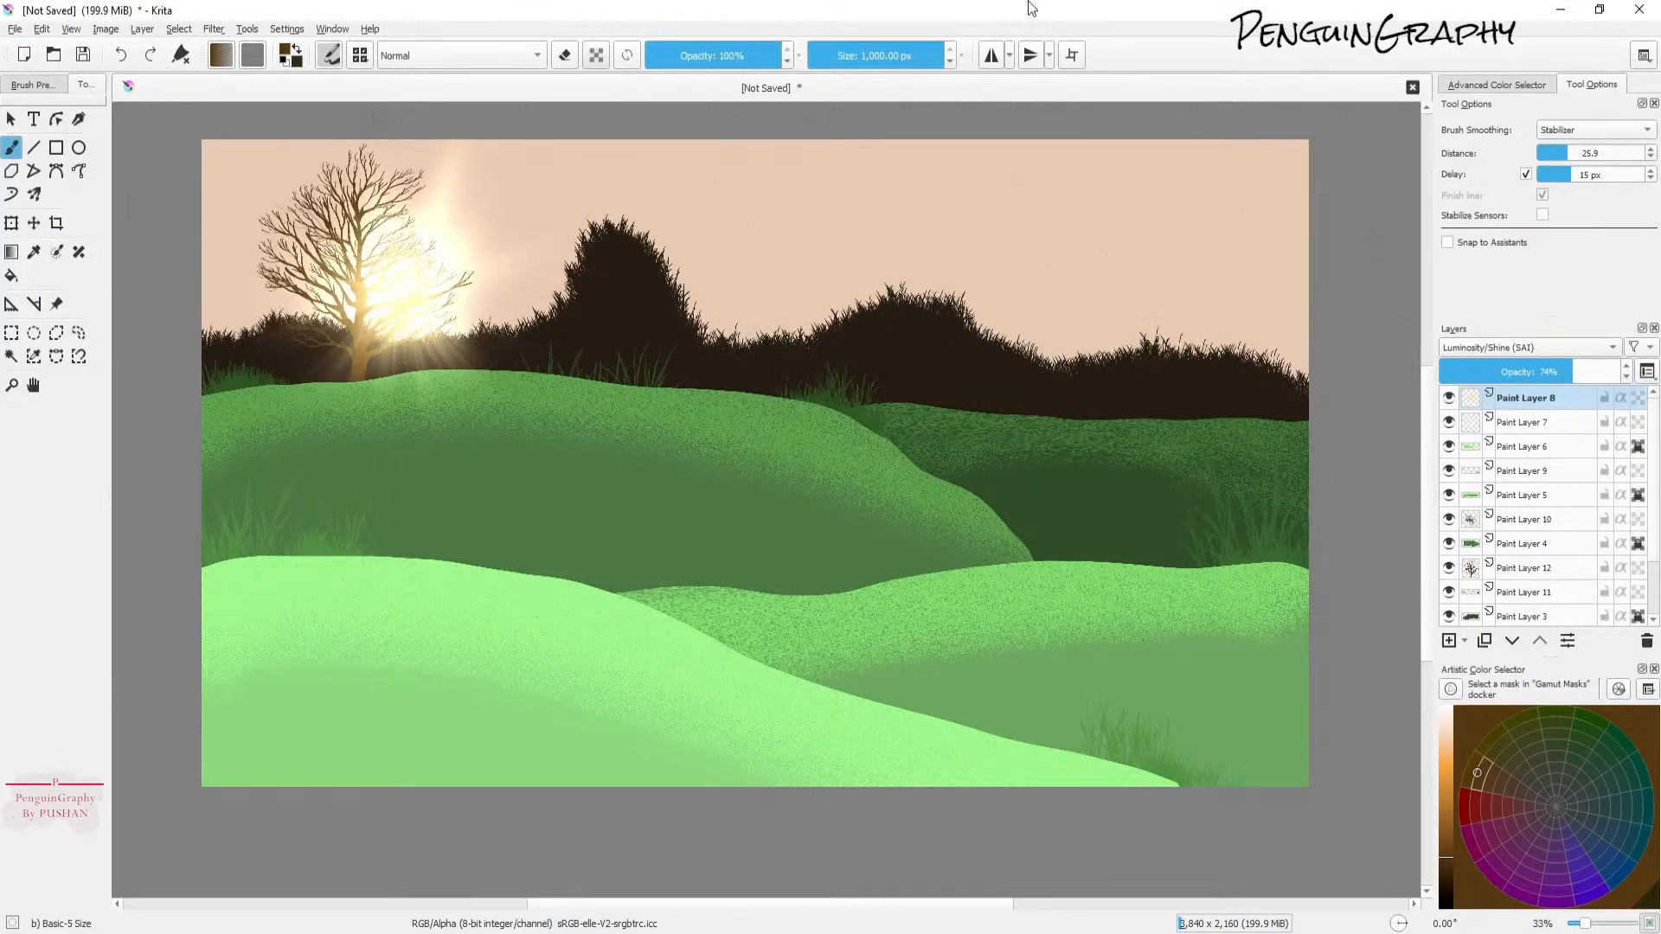
Step: Set the brush size to about 360 px, select Paint Layer 10 and stamp a small tree on the dark right hill
{"action": "left_click", "coordinate": [906, 55]}
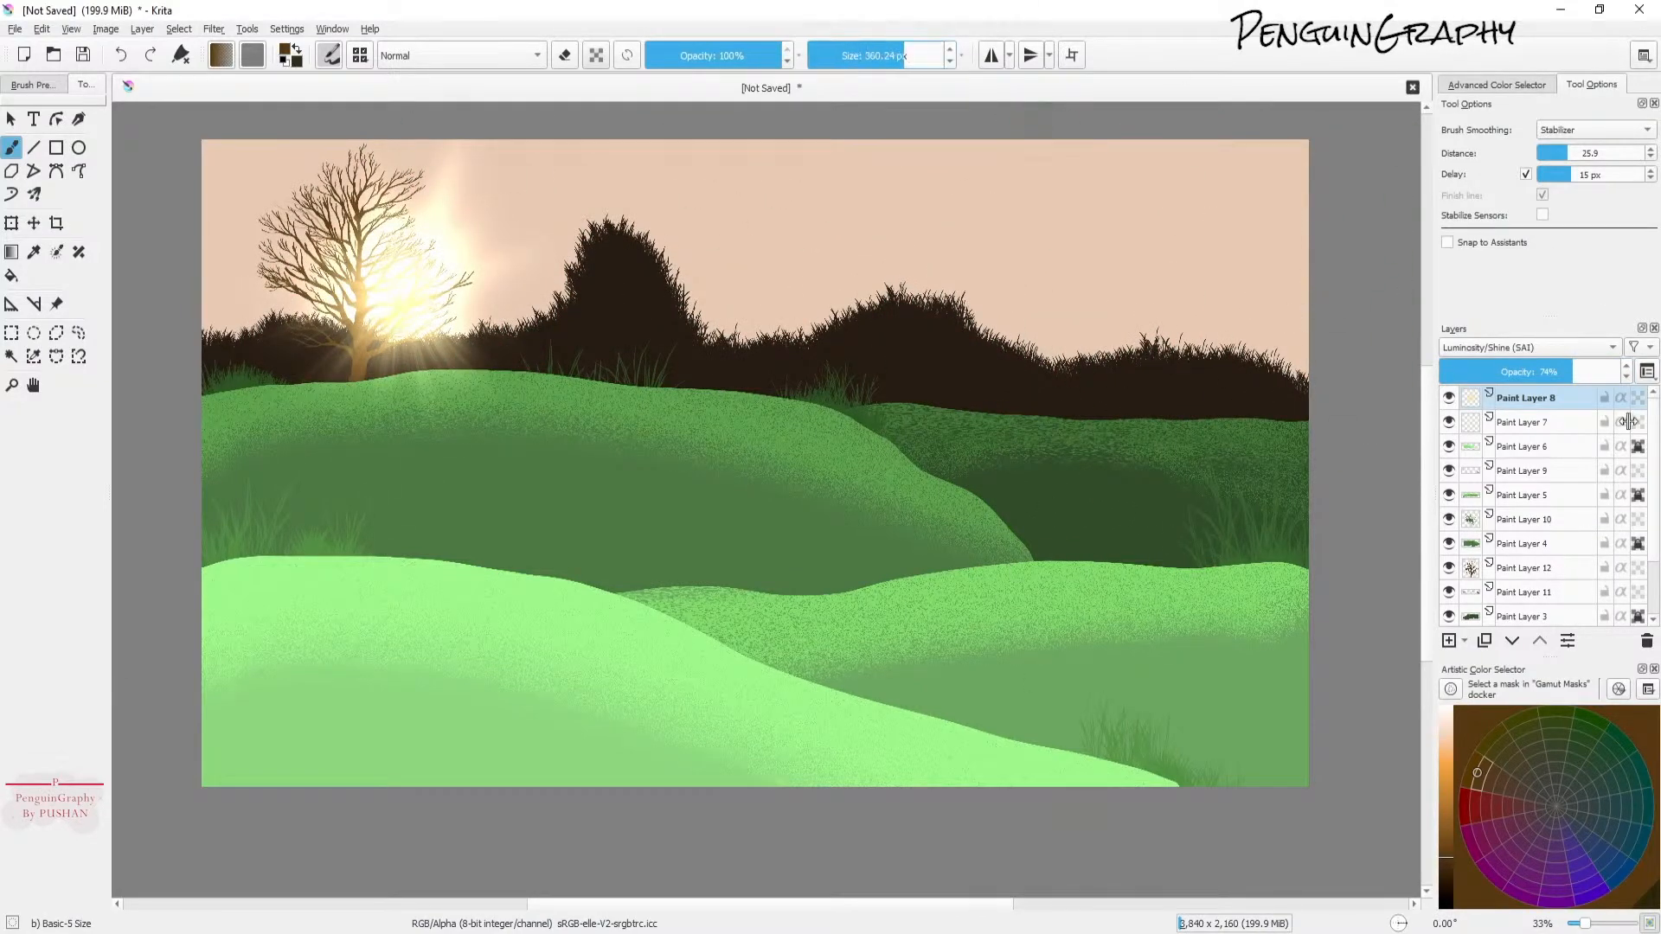
{"action": "left_click", "coordinate": [1536, 520]}
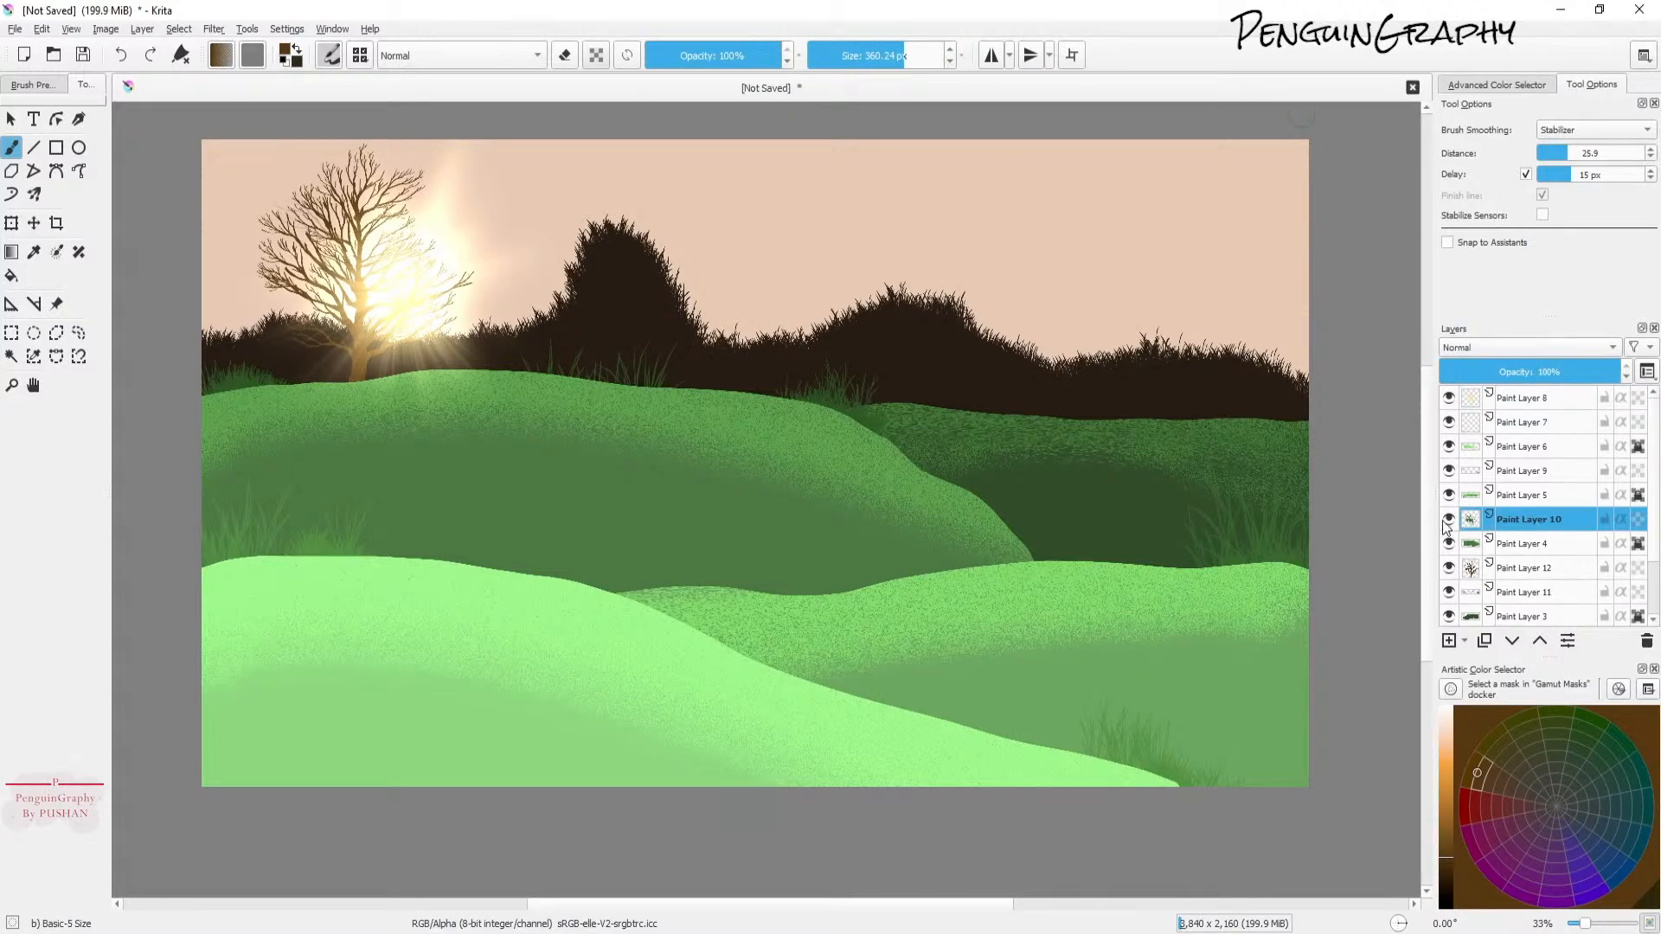
{"action": "left_click", "coordinate": [1142, 519]}
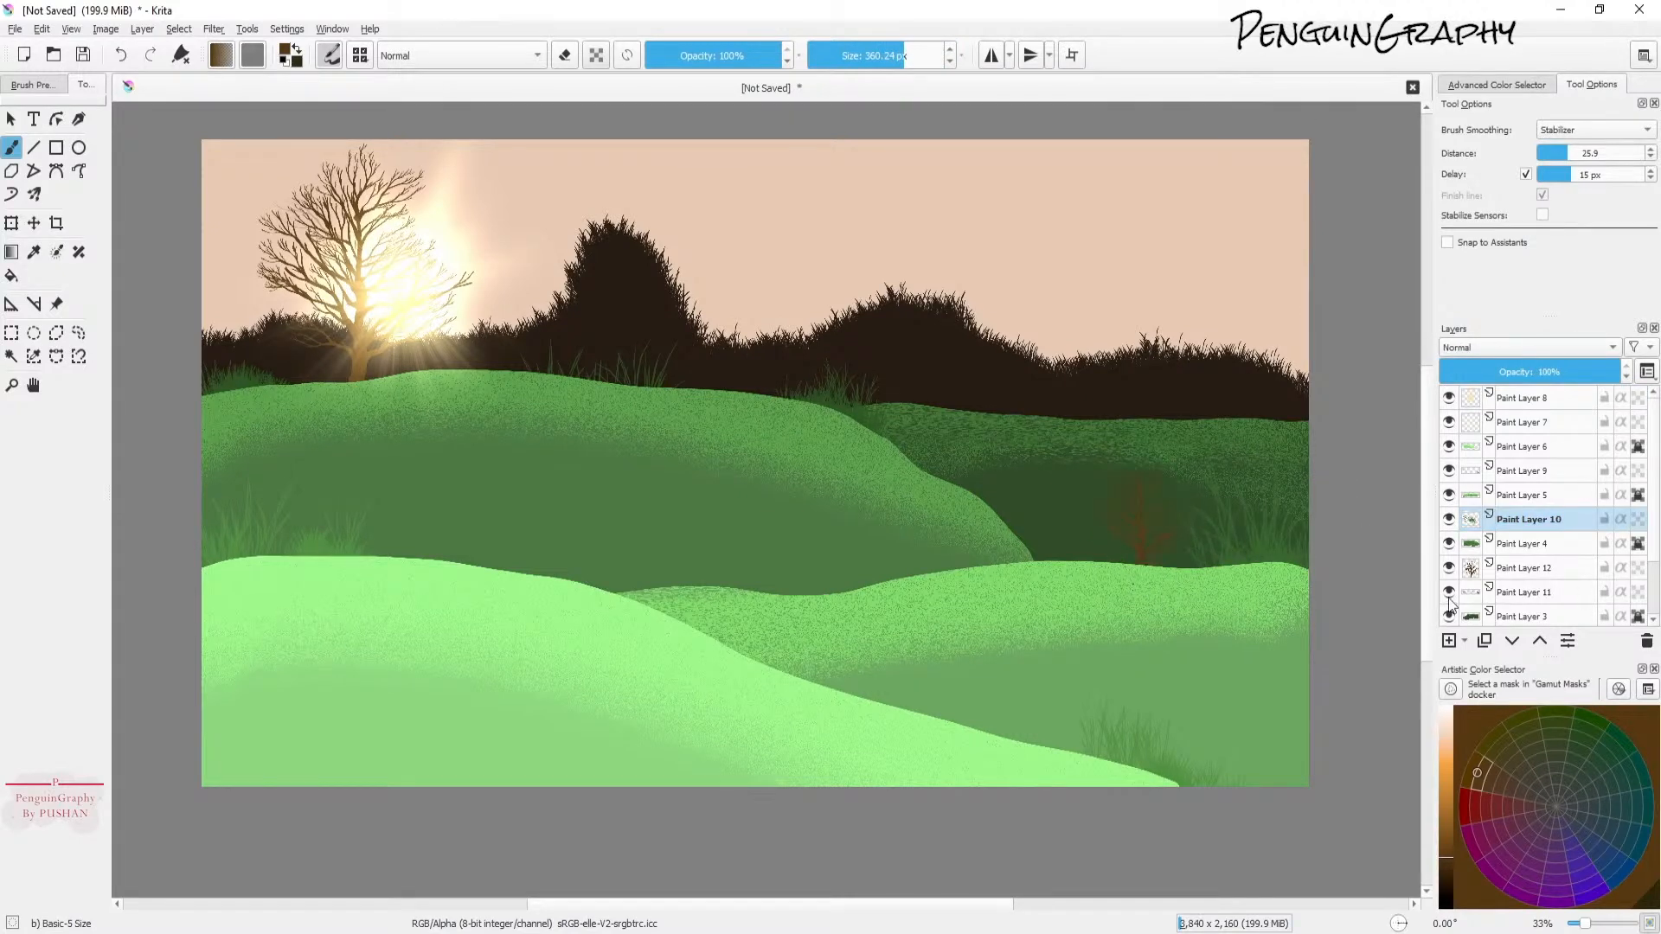
{"action": "key", "text": "ctrl+z"}
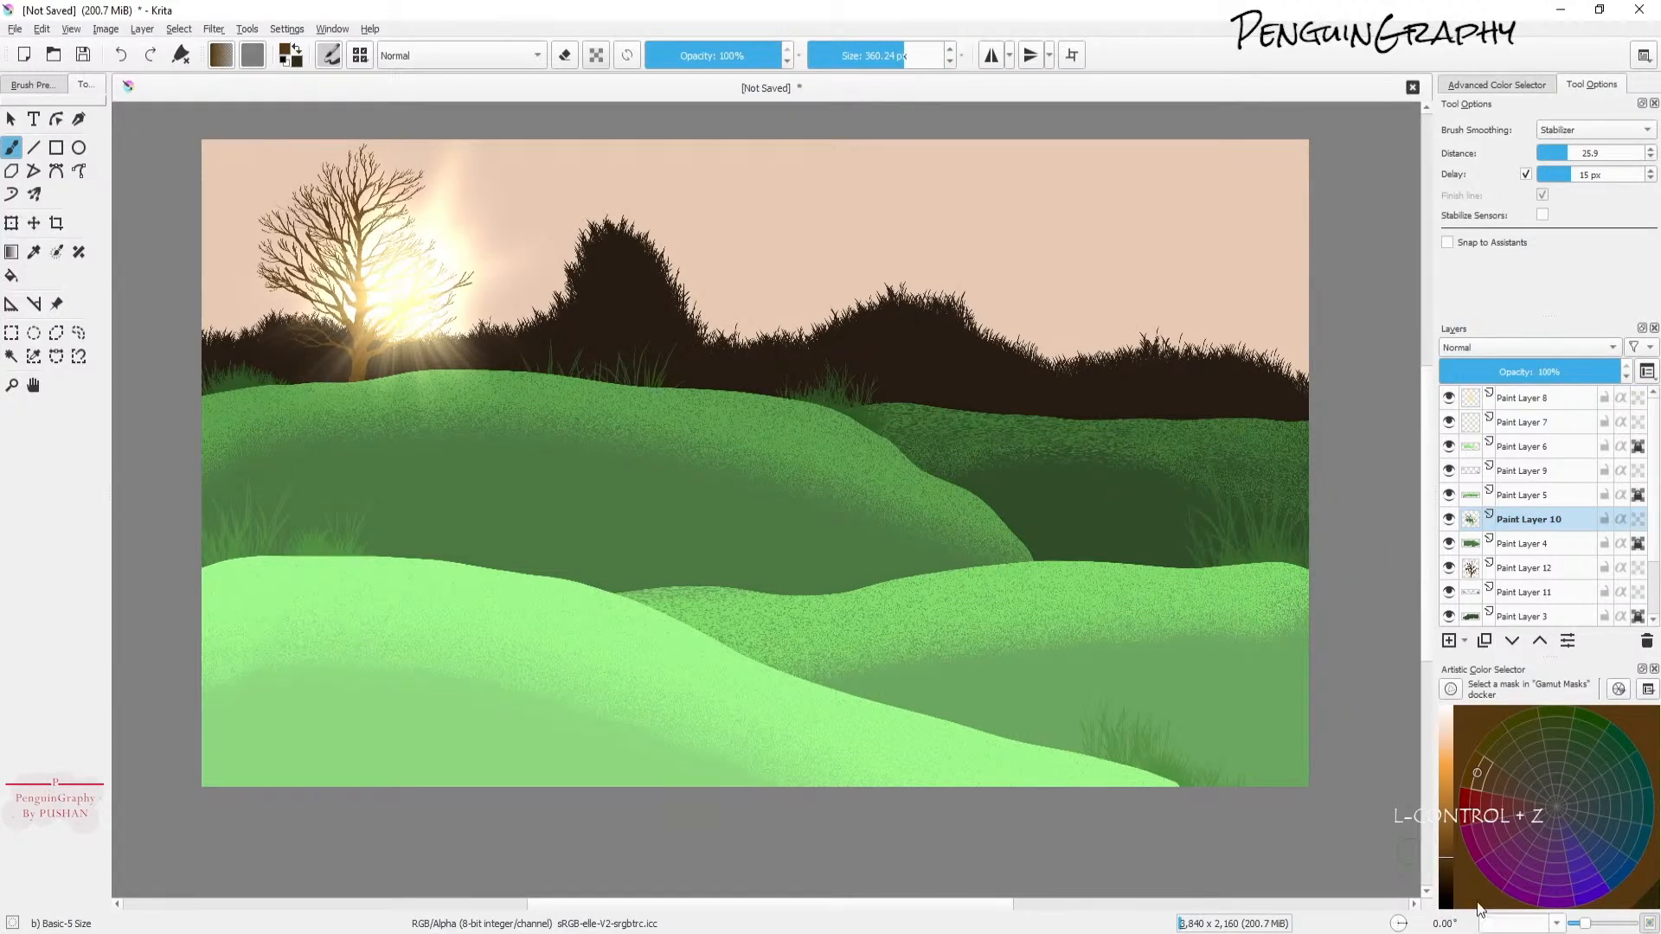
{"action": "key", "text": "z"}
{"action": "left_click", "coordinate": [1146, 530]}
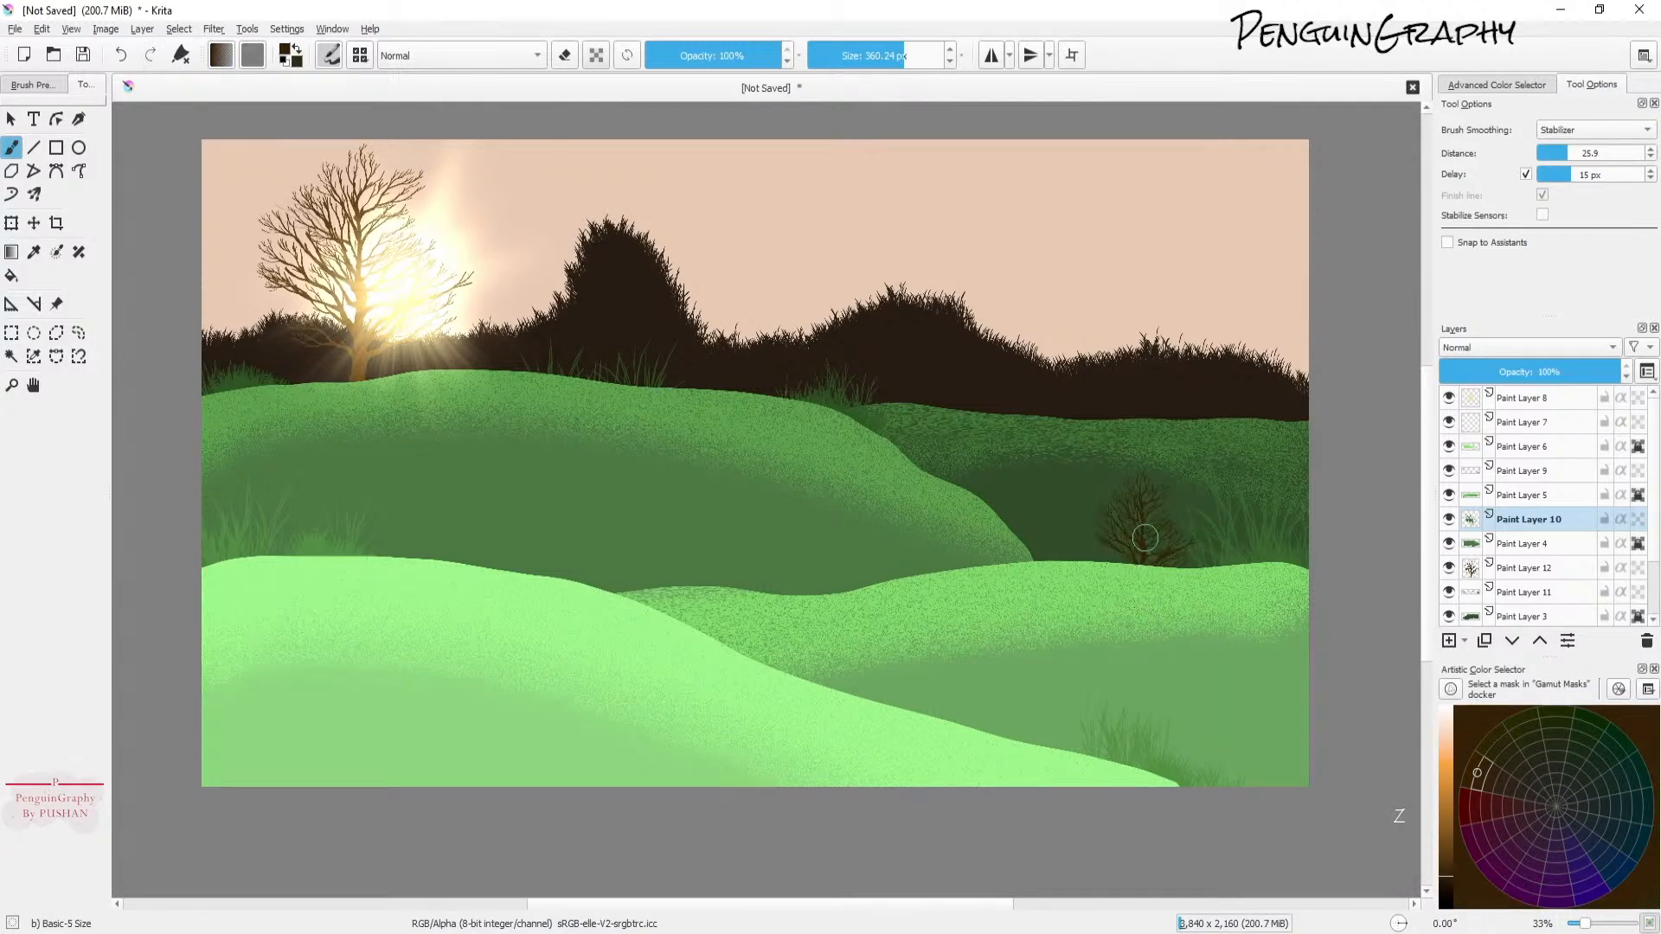
Step: Change the brush tip to essential_ult_31 and undo a trial dab of about 30 px on the right hill
{"action": "left_click", "coordinate": [868, 55]}
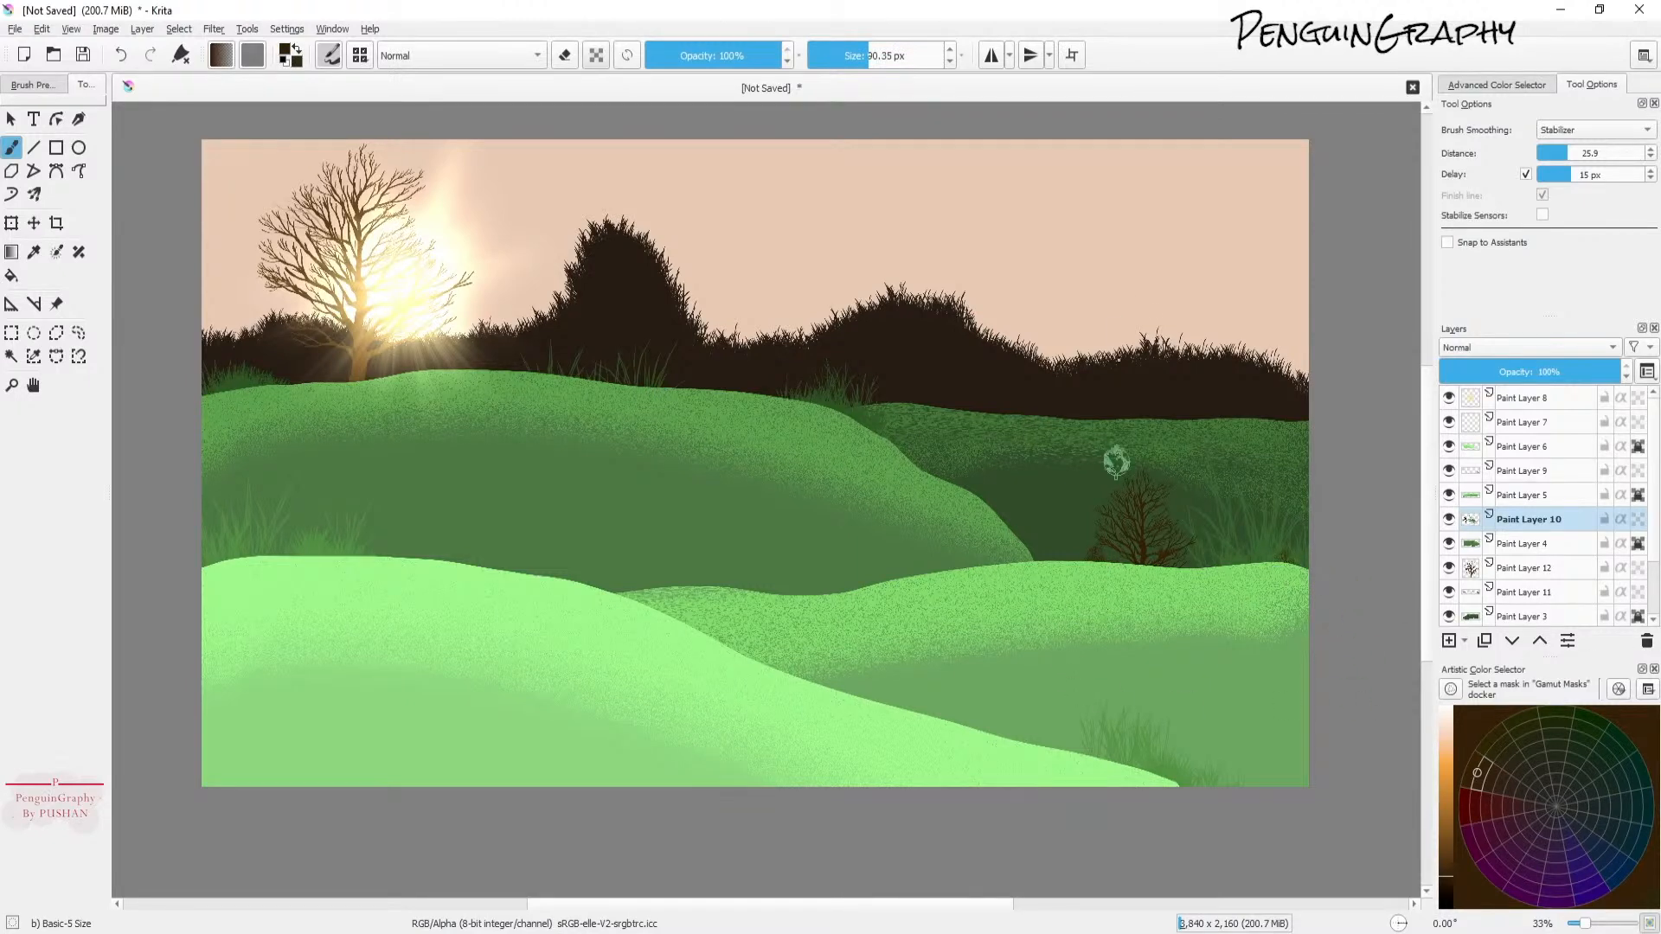
{"action": "left_click", "coordinate": [1201, 559]}
{"action": "left_click", "coordinate": [360, 54]}
{"action": "left_click", "coordinate": [329, 55]}
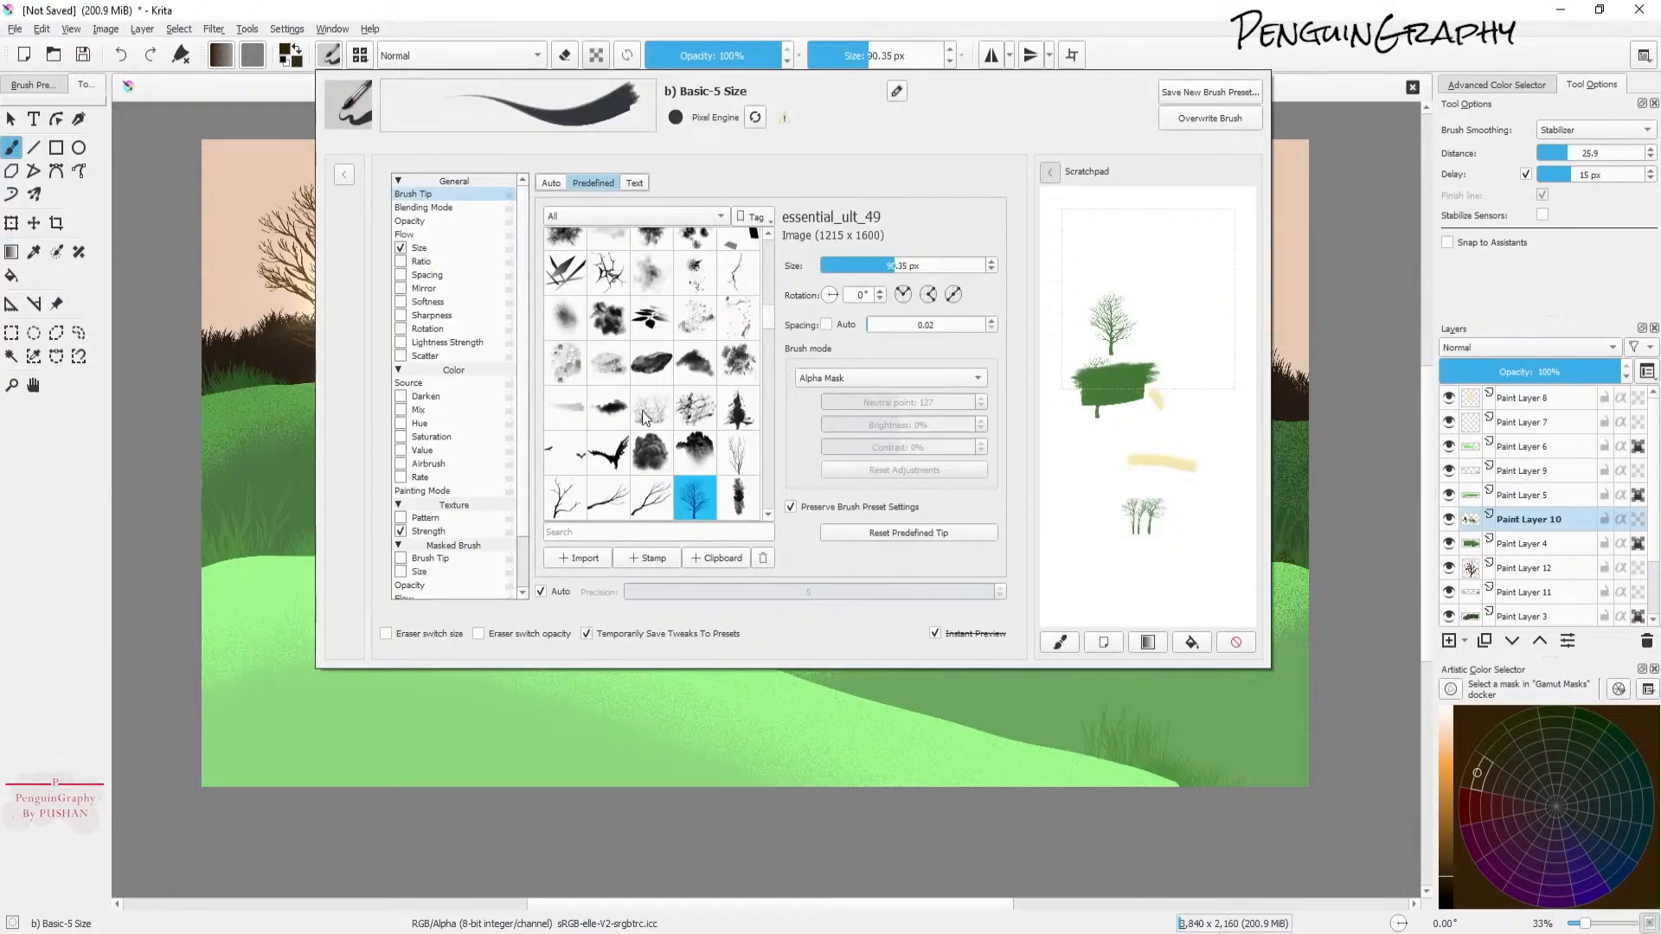
{"action": "scroll", "coordinate": [641, 467], "scroll_direction": "down", "scroll_amount": 3}
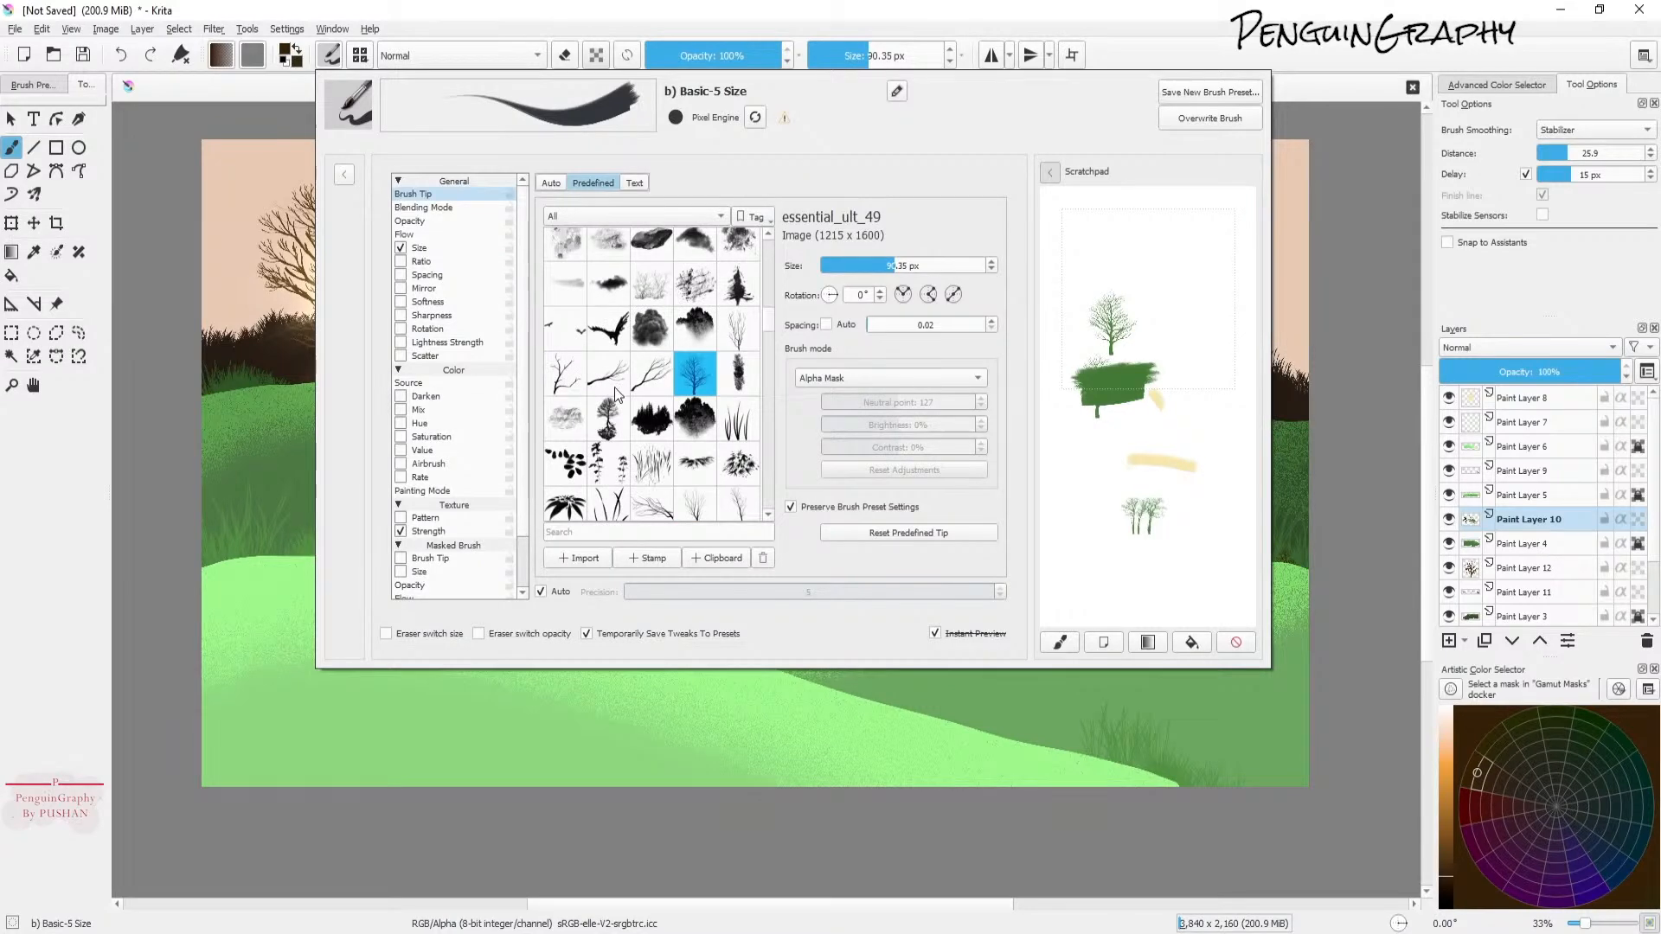
{"action": "left_click", "coordinate": [741, 339]}
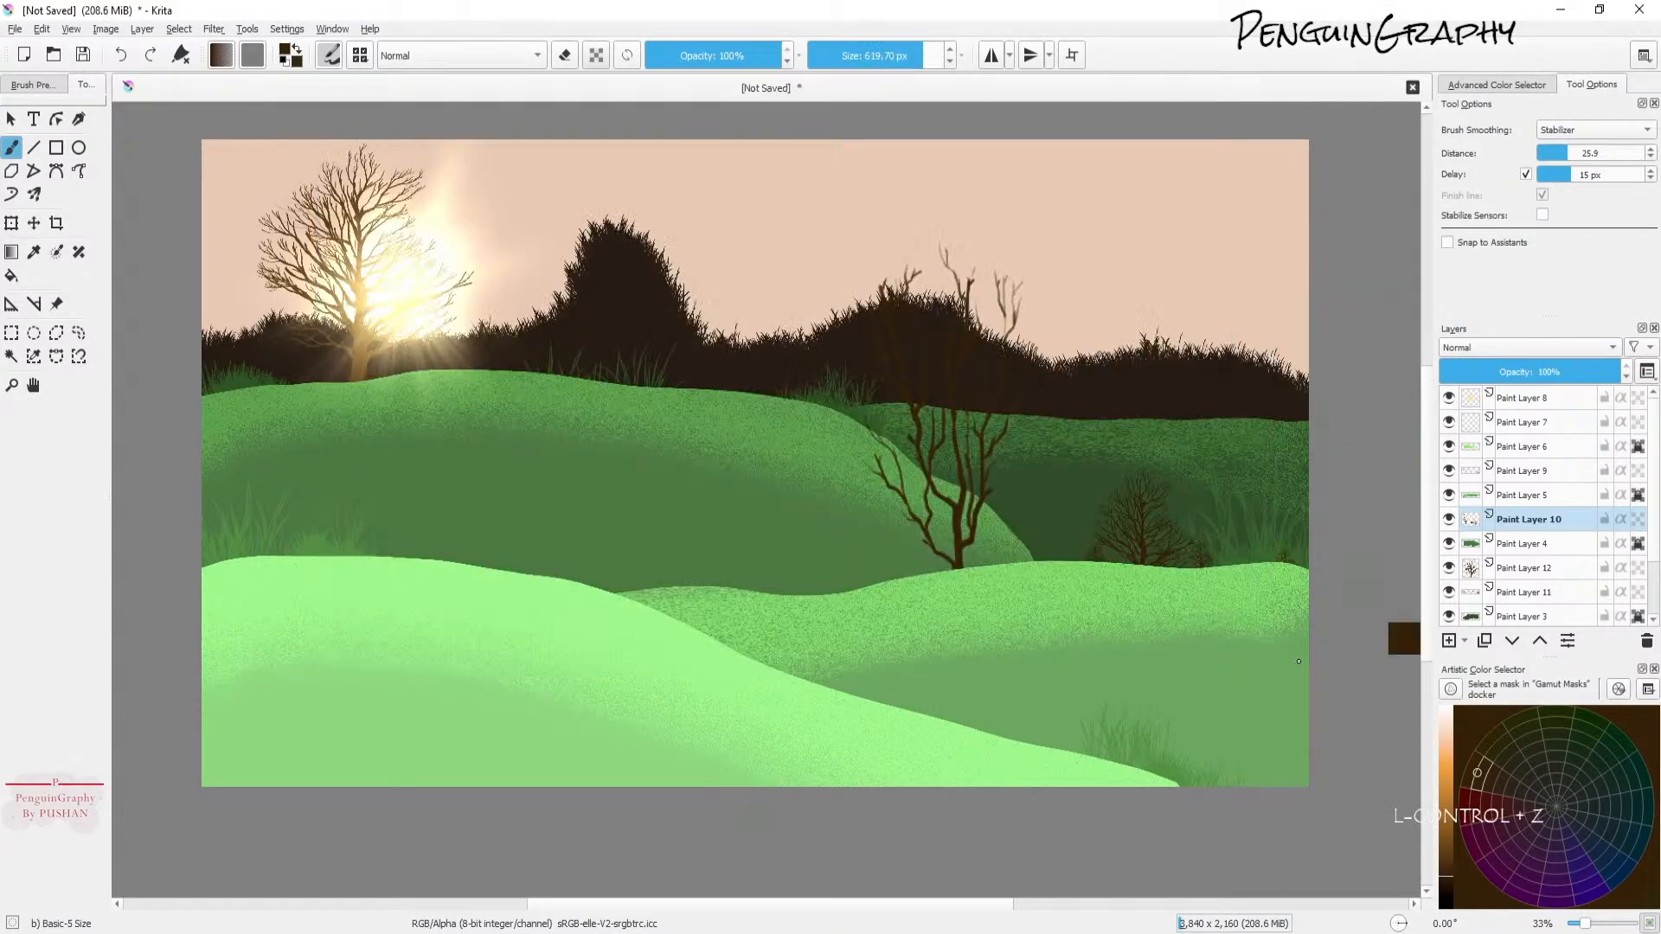
{"action": "key", "text": "ctrl+z"}
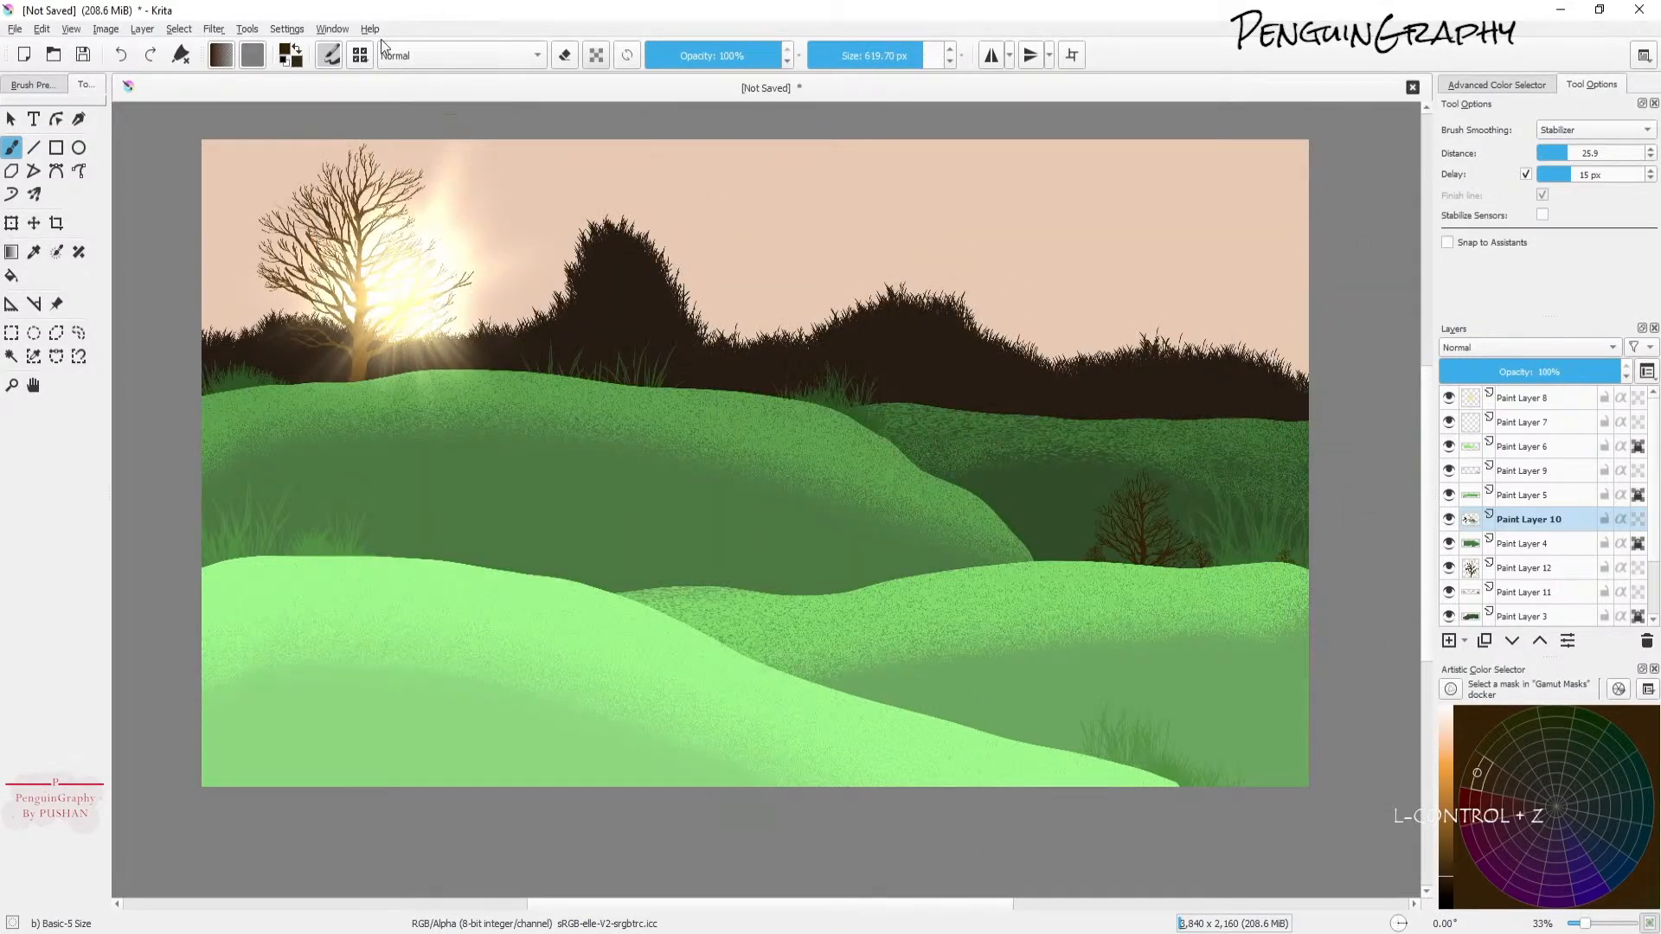
Step: Pick another predefined tree tip in the brush editor and close it
{"action": "left_click", "coordinate": [331, 56]}
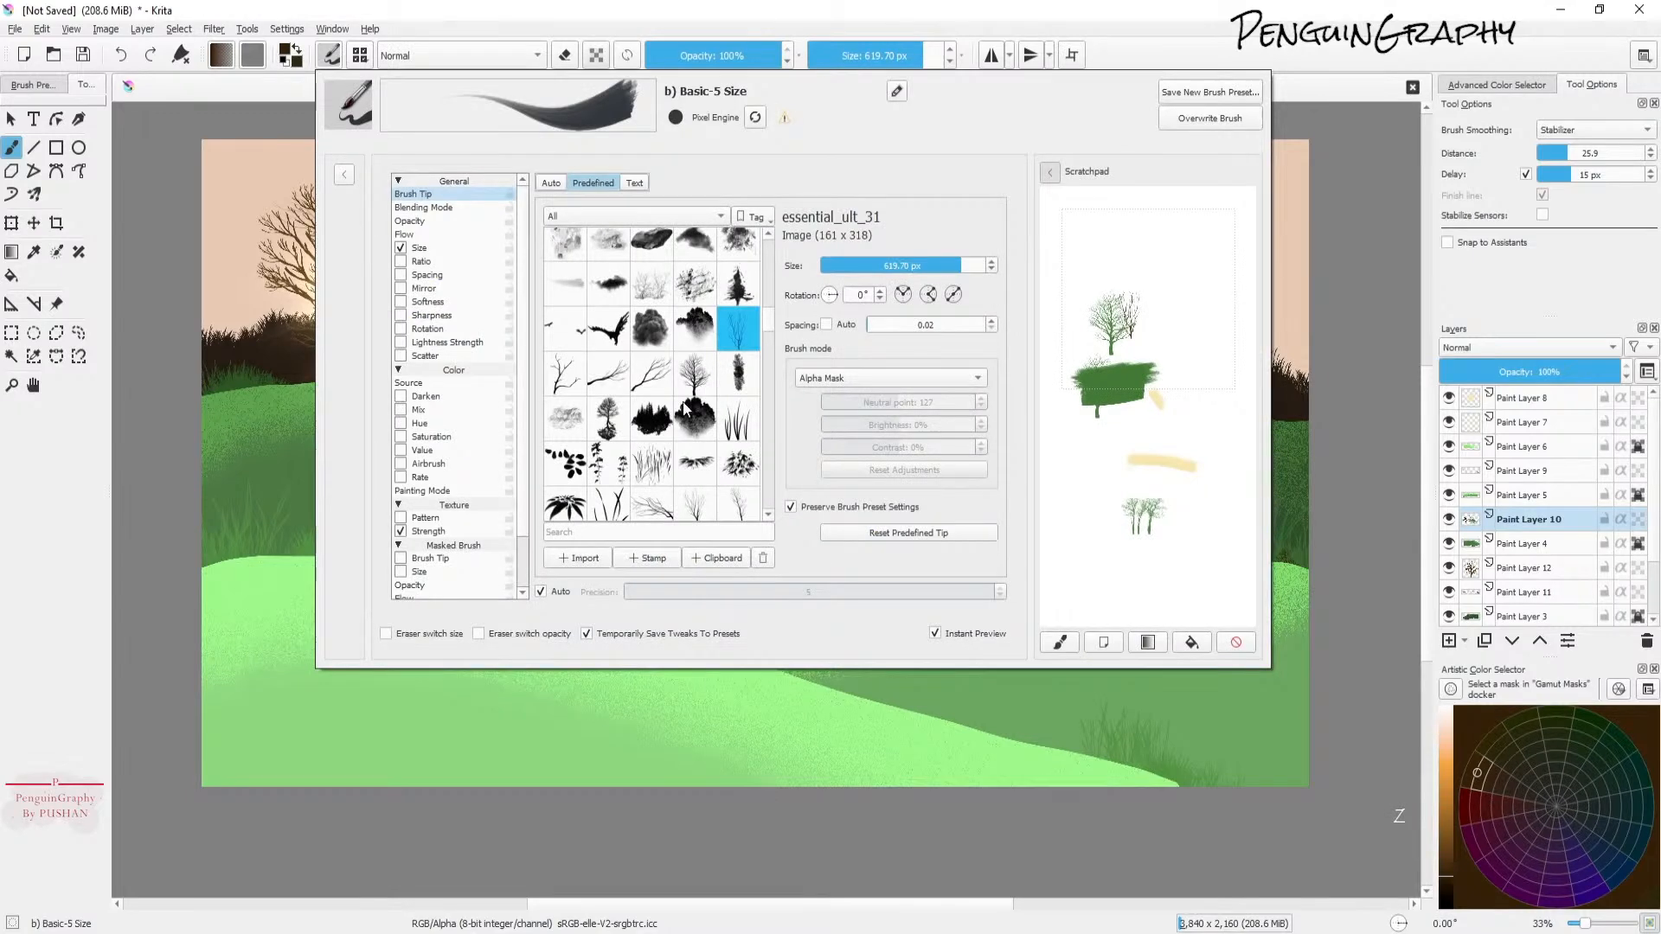
{"action": "left_click", "coordinate": [650, 381]}
{"action": "key", "text": "Escape"}
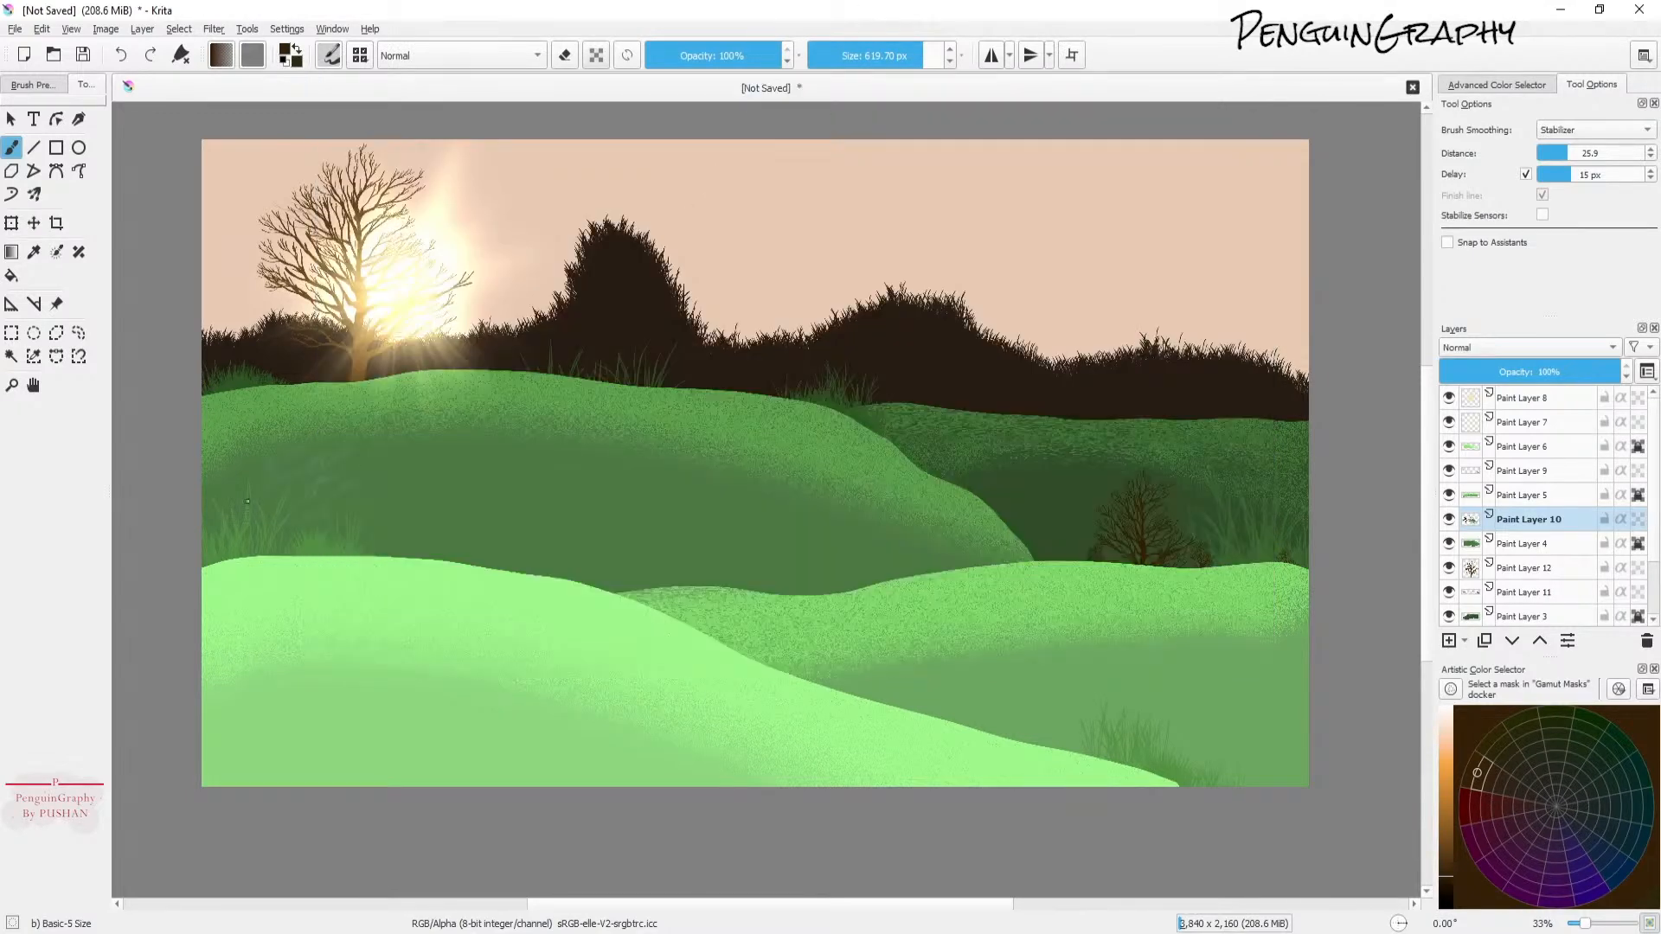
Step: Select Paint Layer 9 and stamp bare branches along the left hill at sizes of about 620 px and 422 px
{"action": "left_click", "coordinate": [1450, 471]}
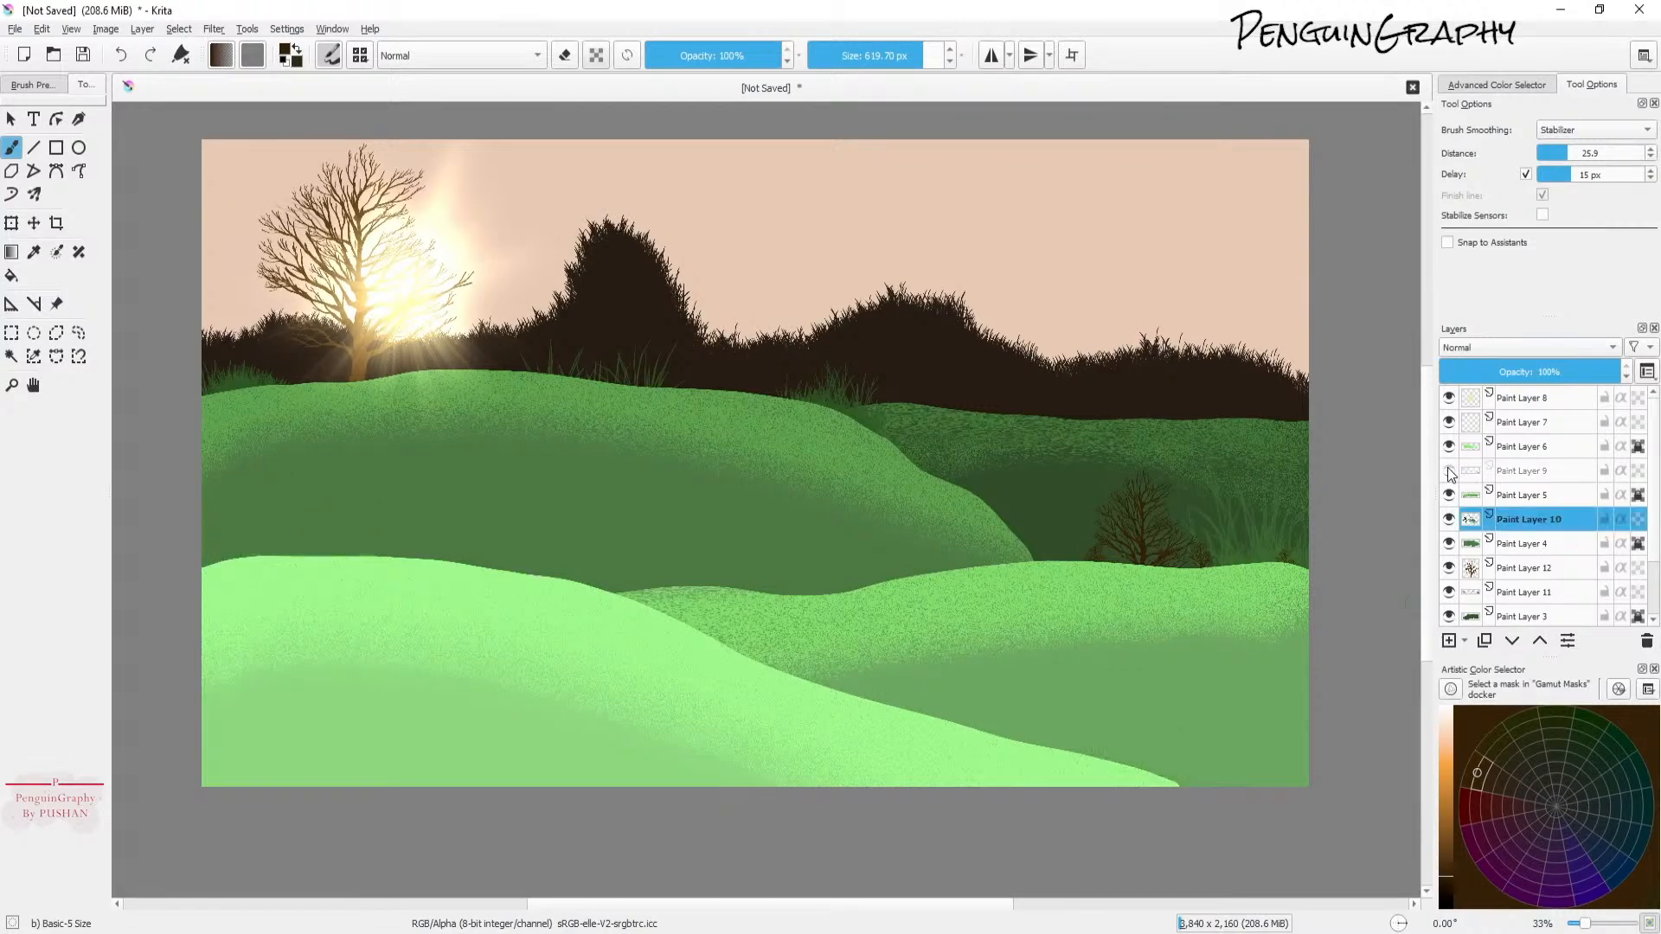
{"action": "left_click", "coordinate": [1537, 472]}
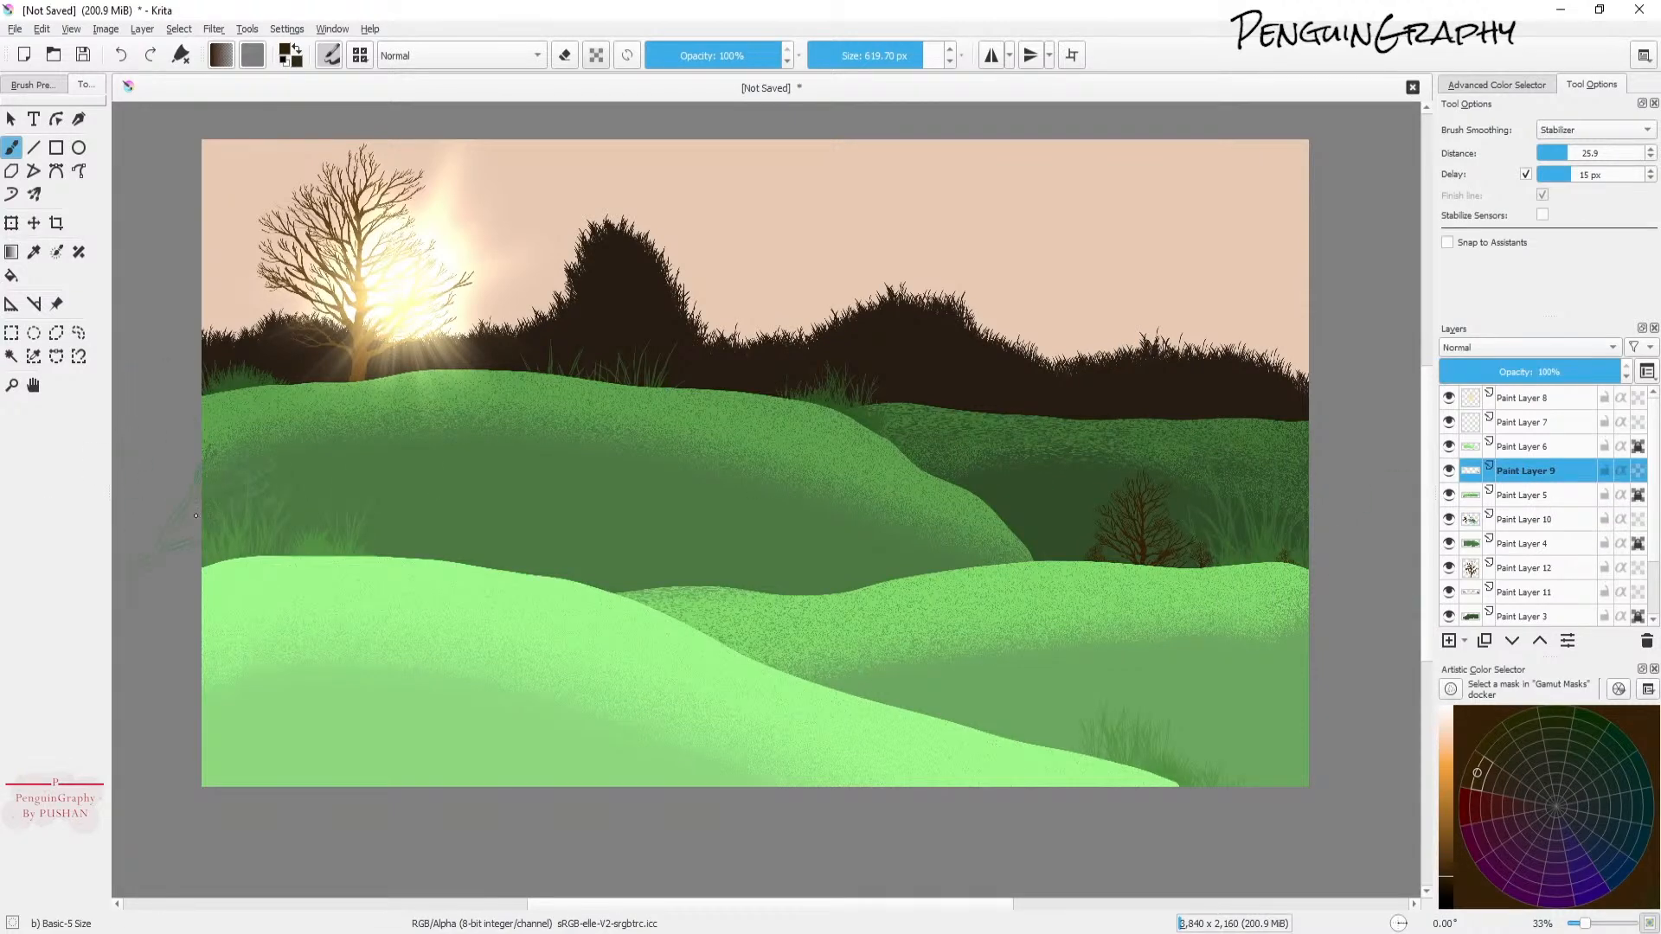
{"action": "left_click", "coordinate": [249, 489]}
{"action": "left_click", "coordinate": [333, 532]}
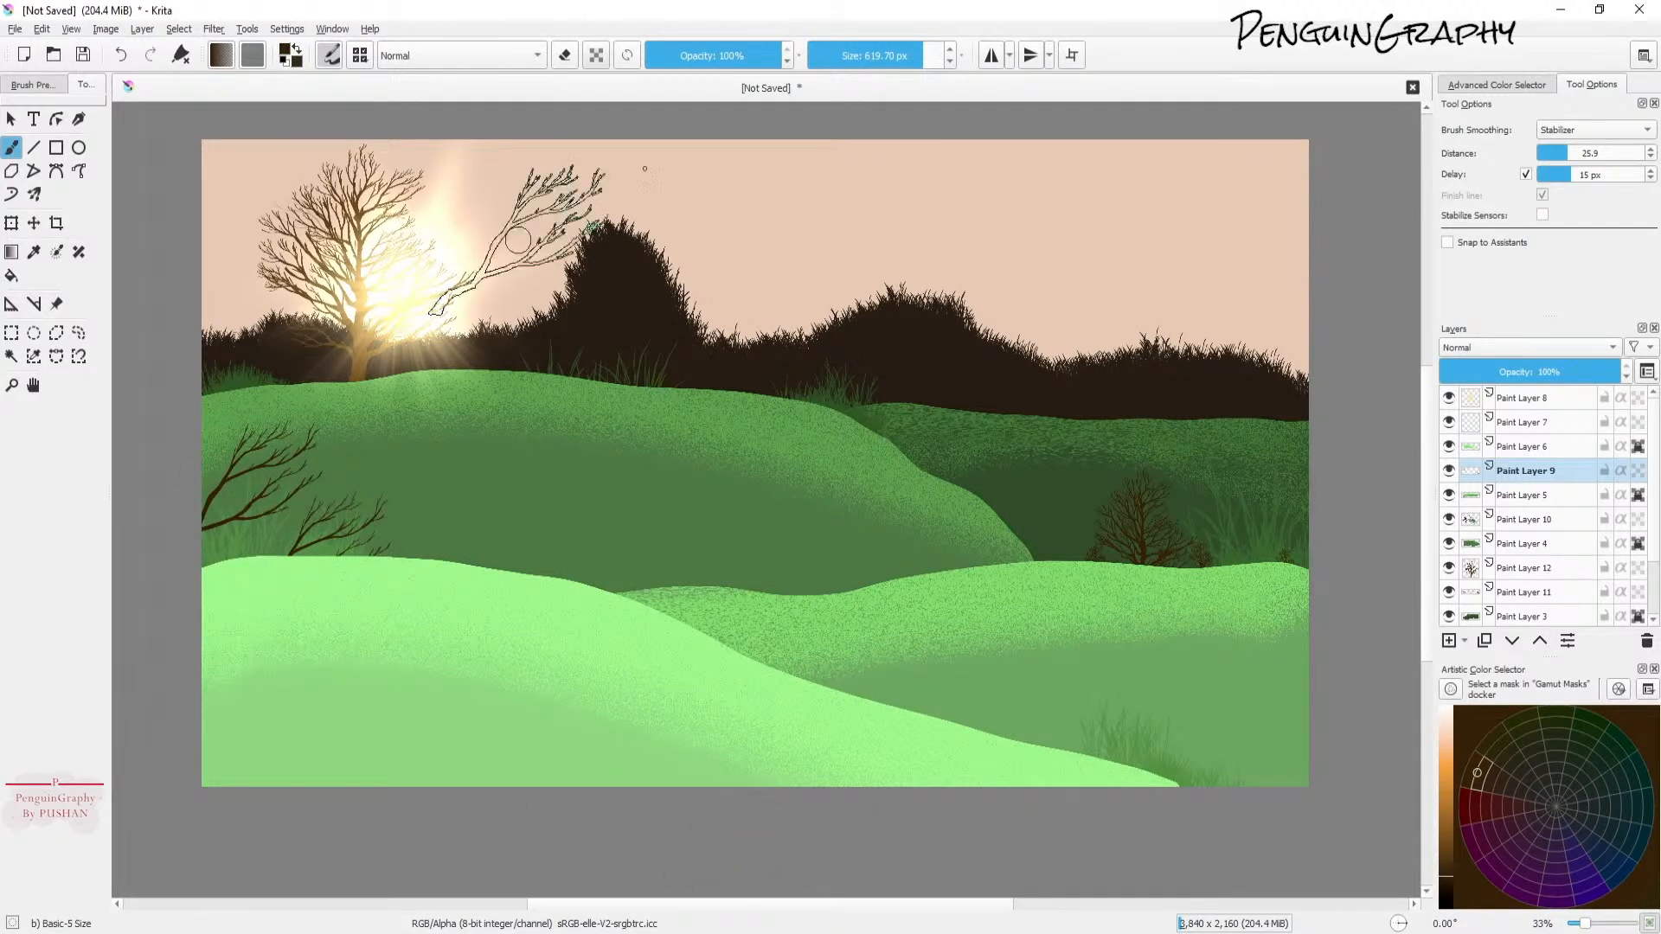
{"action": "left_click", "coordinate": [910, 52]}
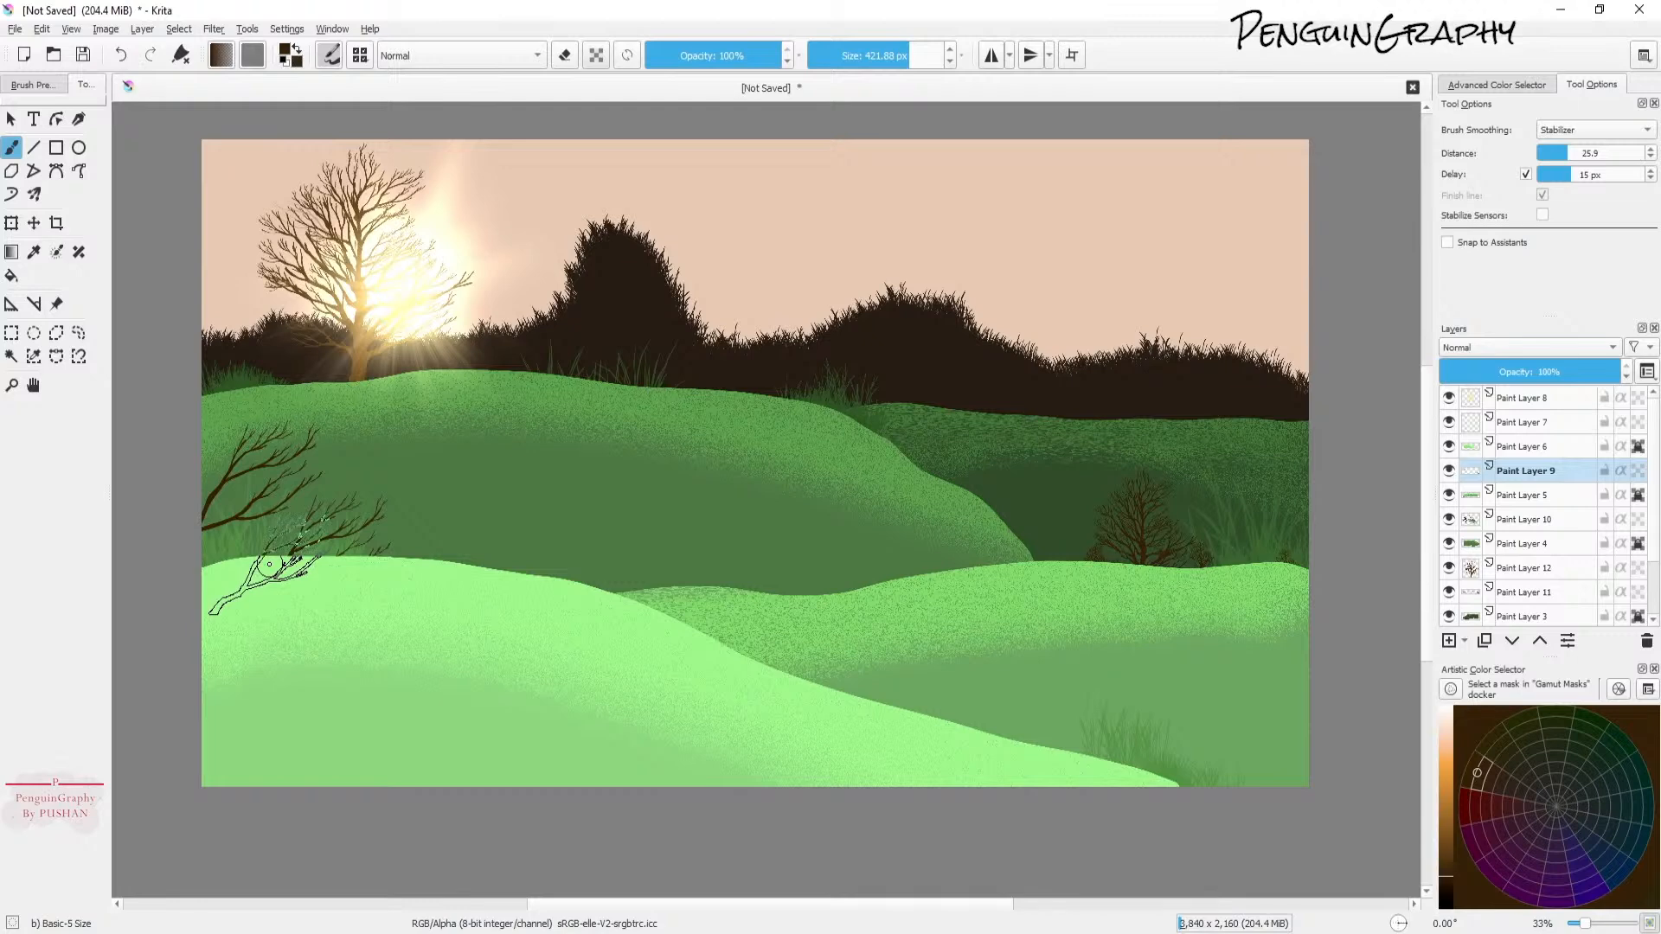
{"action": "left_click", "coordinate": [361, 521]}
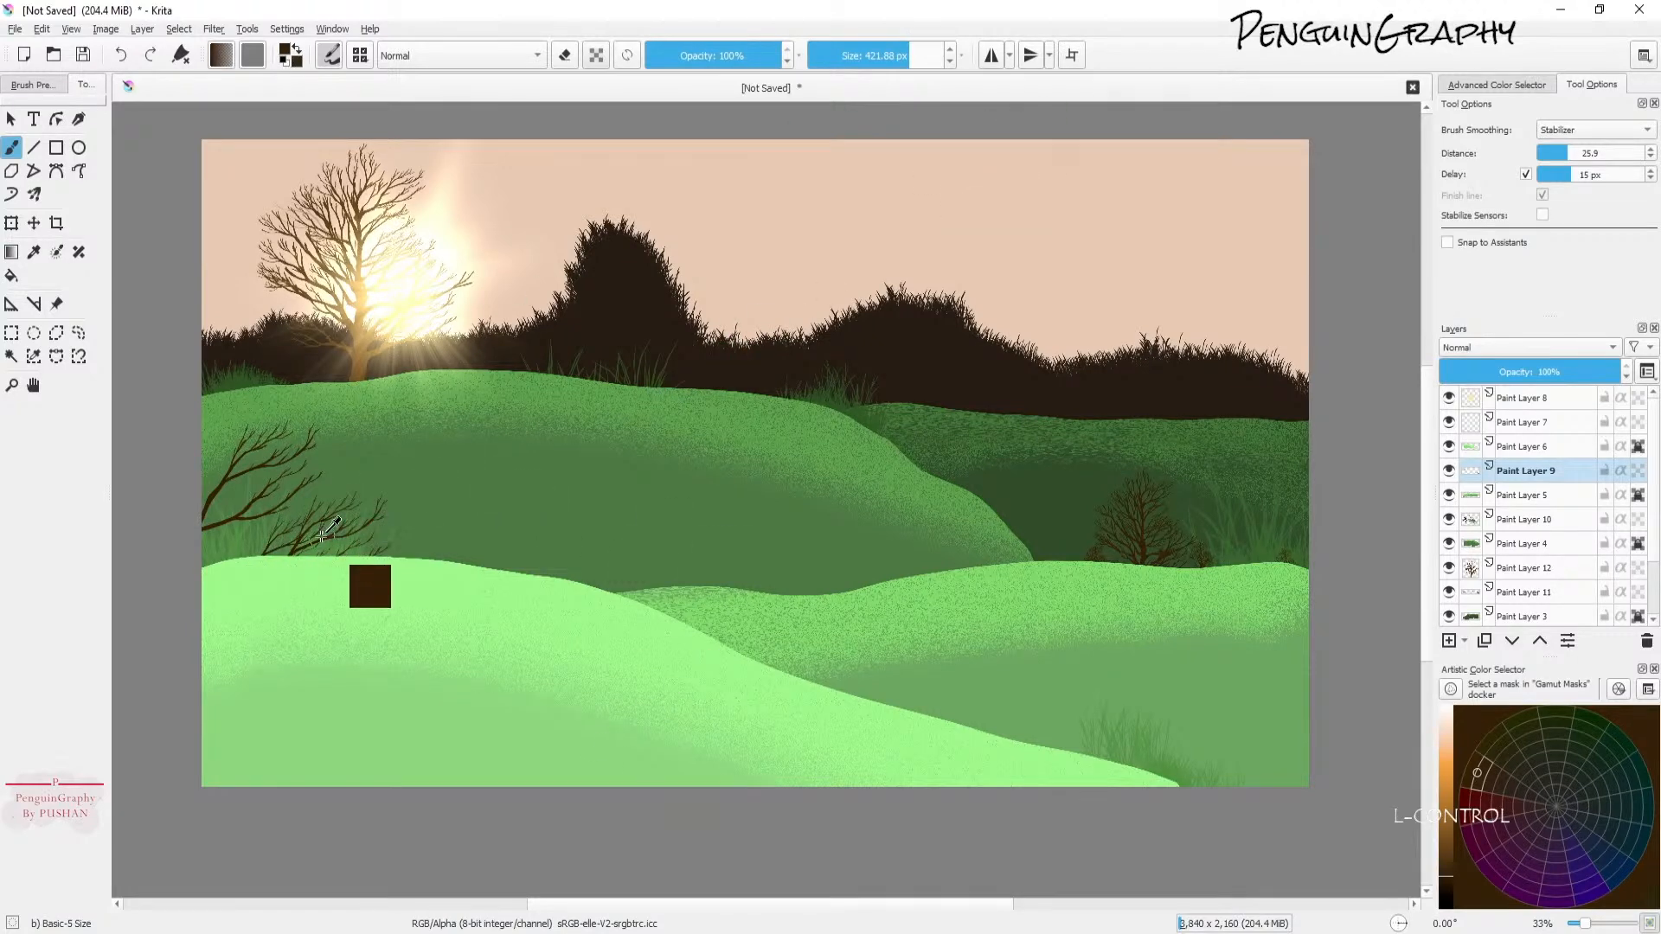
Step: Adjust the tree brush tip, stamp a tree on the middle hill and undo it
{"action": "left_click", "coordinate": [330, 55]}
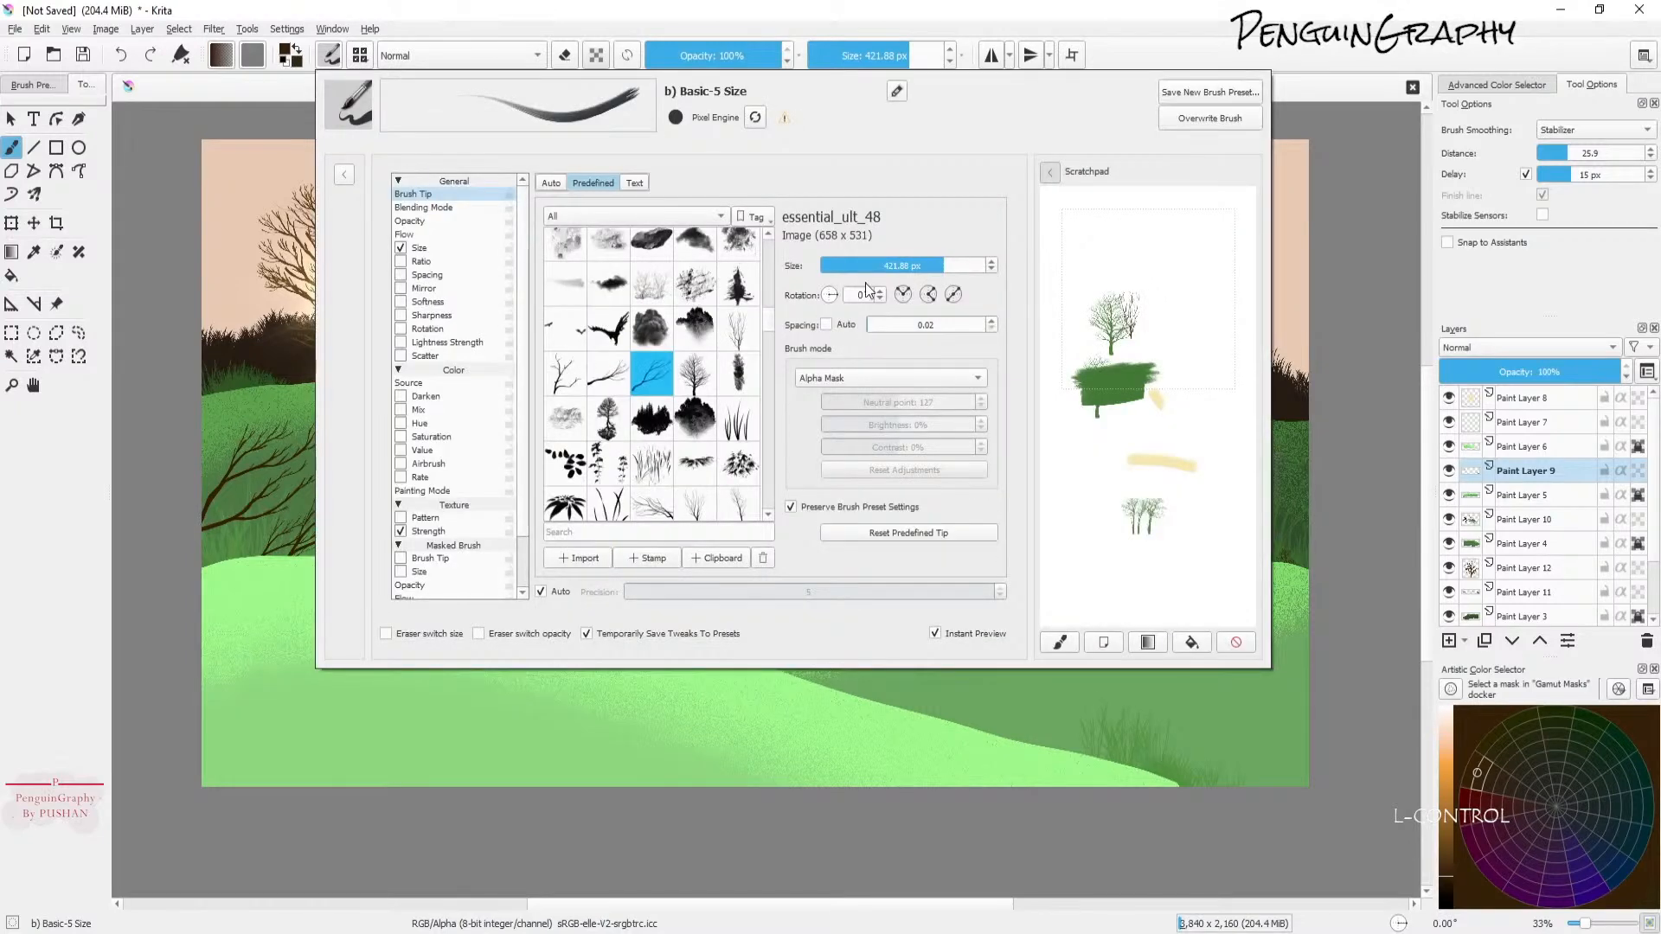
{"action": "left_click_drag", "start_coordinate": [832, 295], "coordinate": [835, 290]}
{"action": "left_click", "coordinate": [1196, 358]}
{"action": "left_click", "coordinate": [1235, 5]}
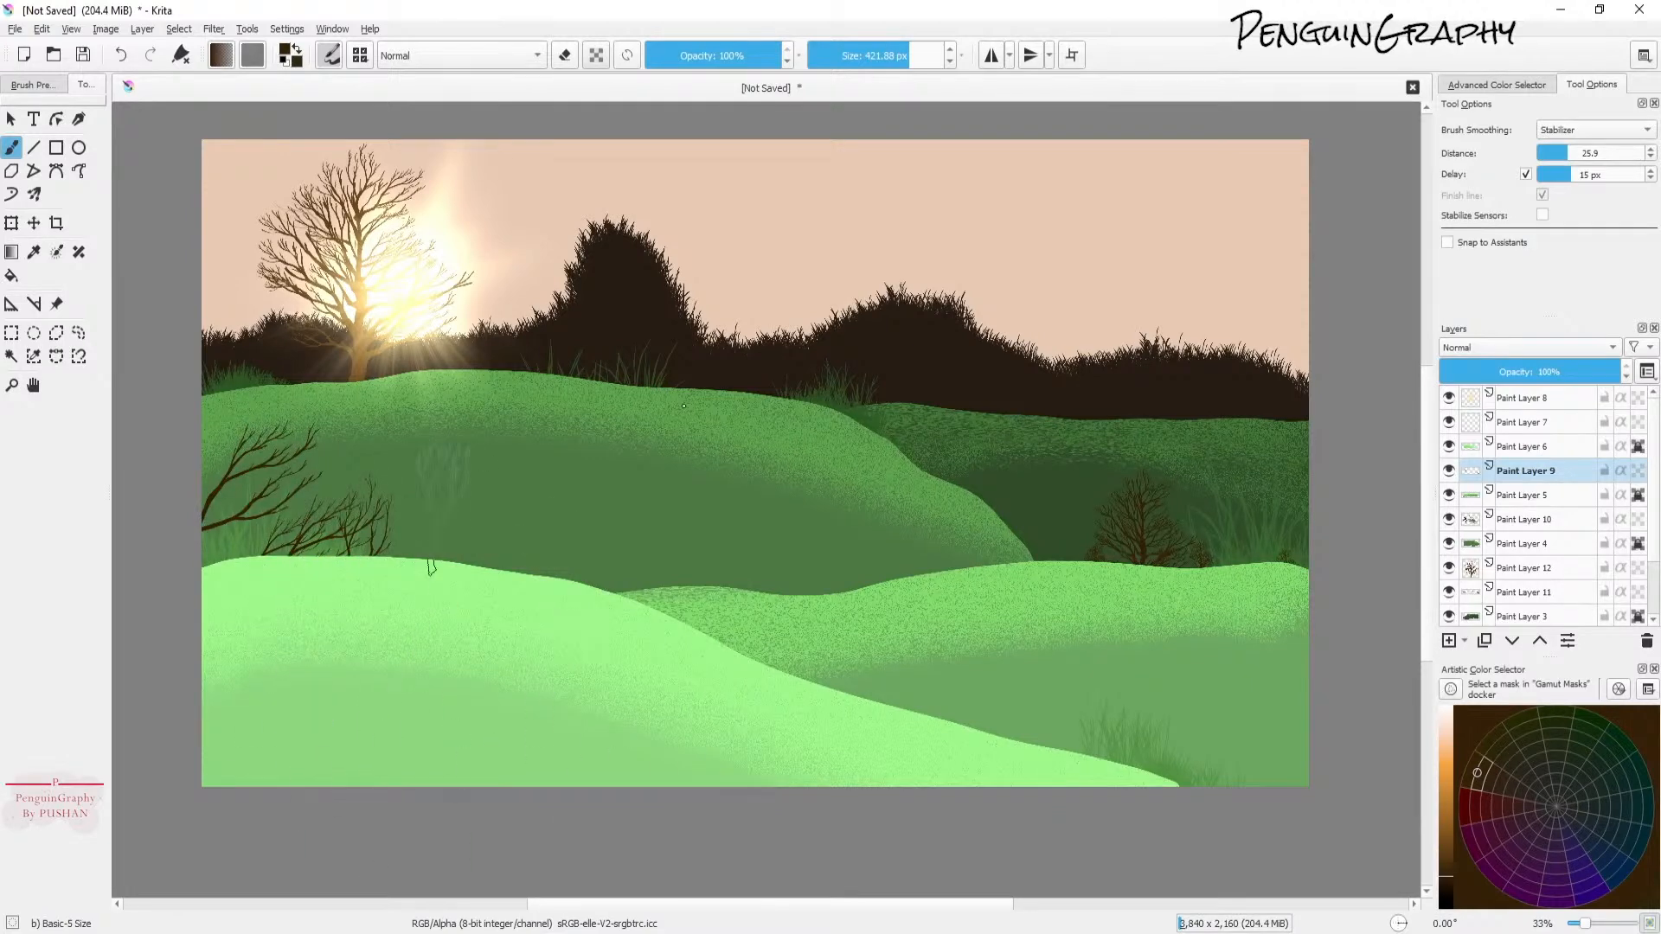
{"action": "left_click", "coordinate": [597, 570]}
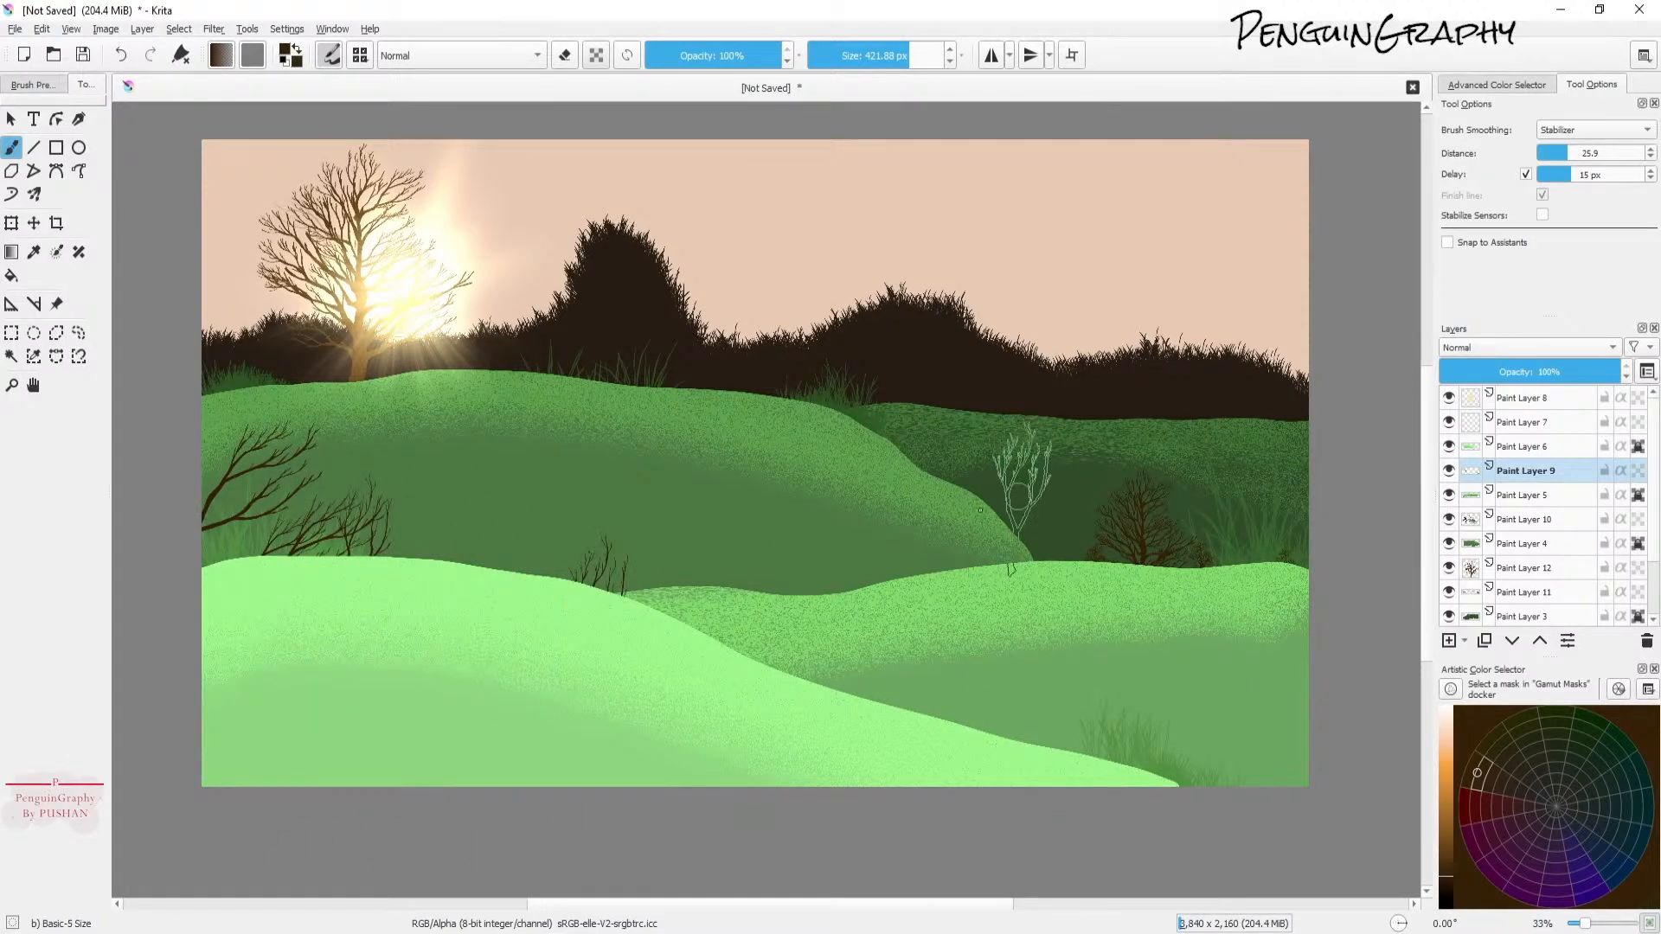
{"action": "key", "text": "ctrl+z"}
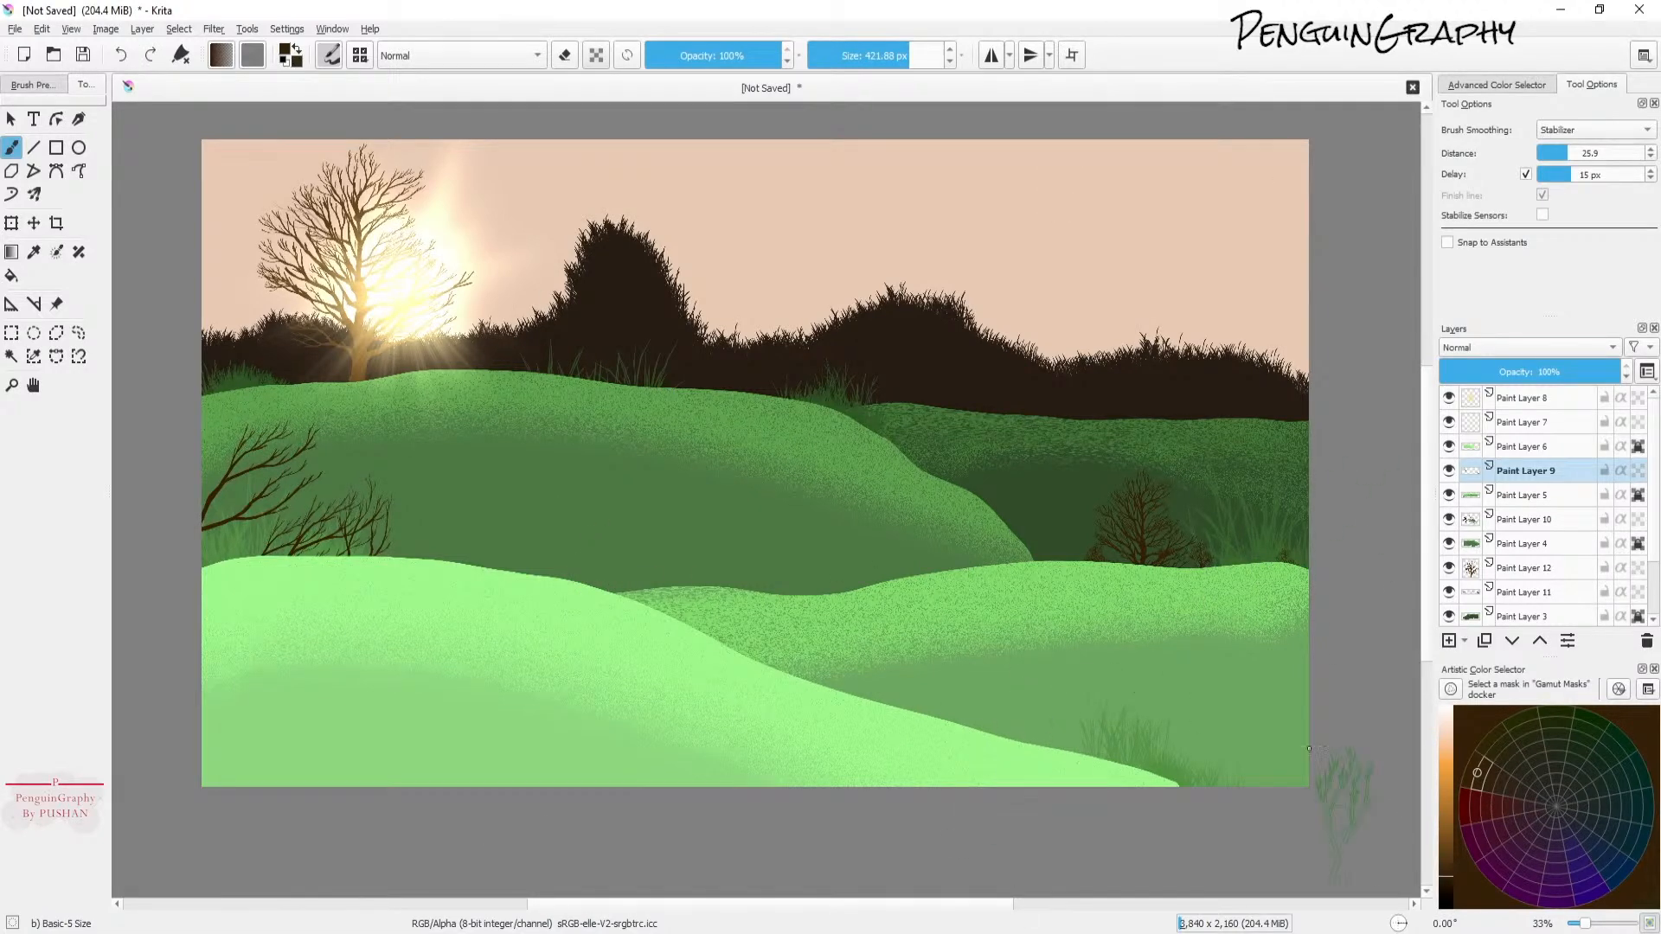
Step: Select Paint Layer 8 and add a new paint layer above it
{"action": "left_click", "coordinate": [1636, 450]}
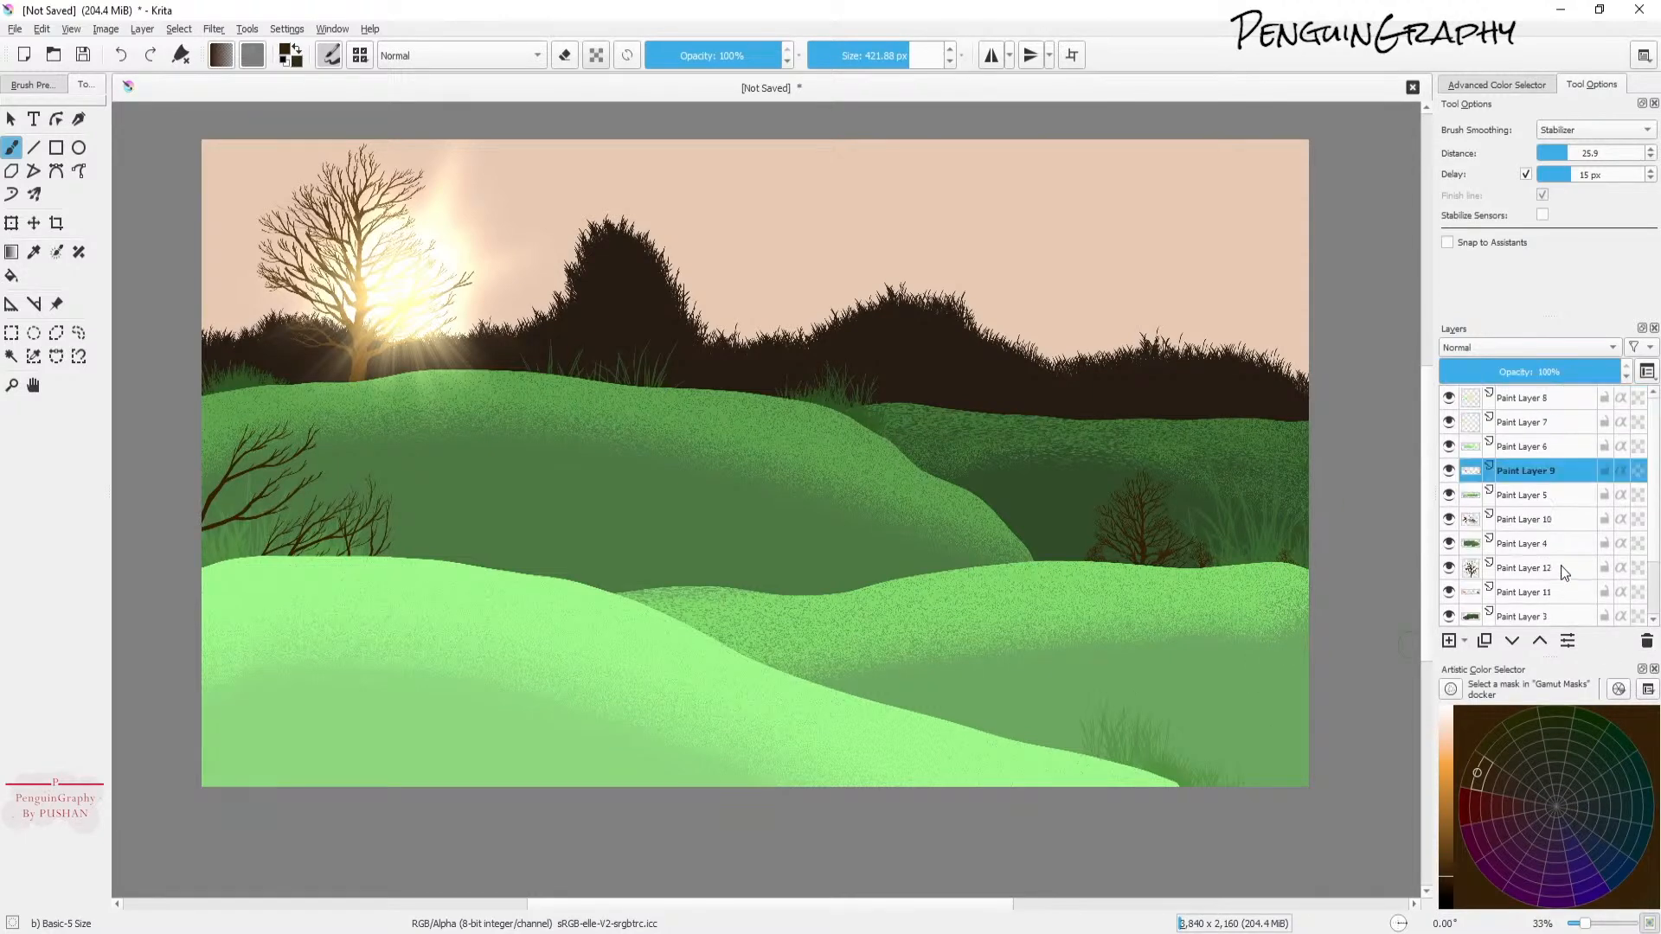
{"action": "left_click", "coordinate": [1536, 400]}
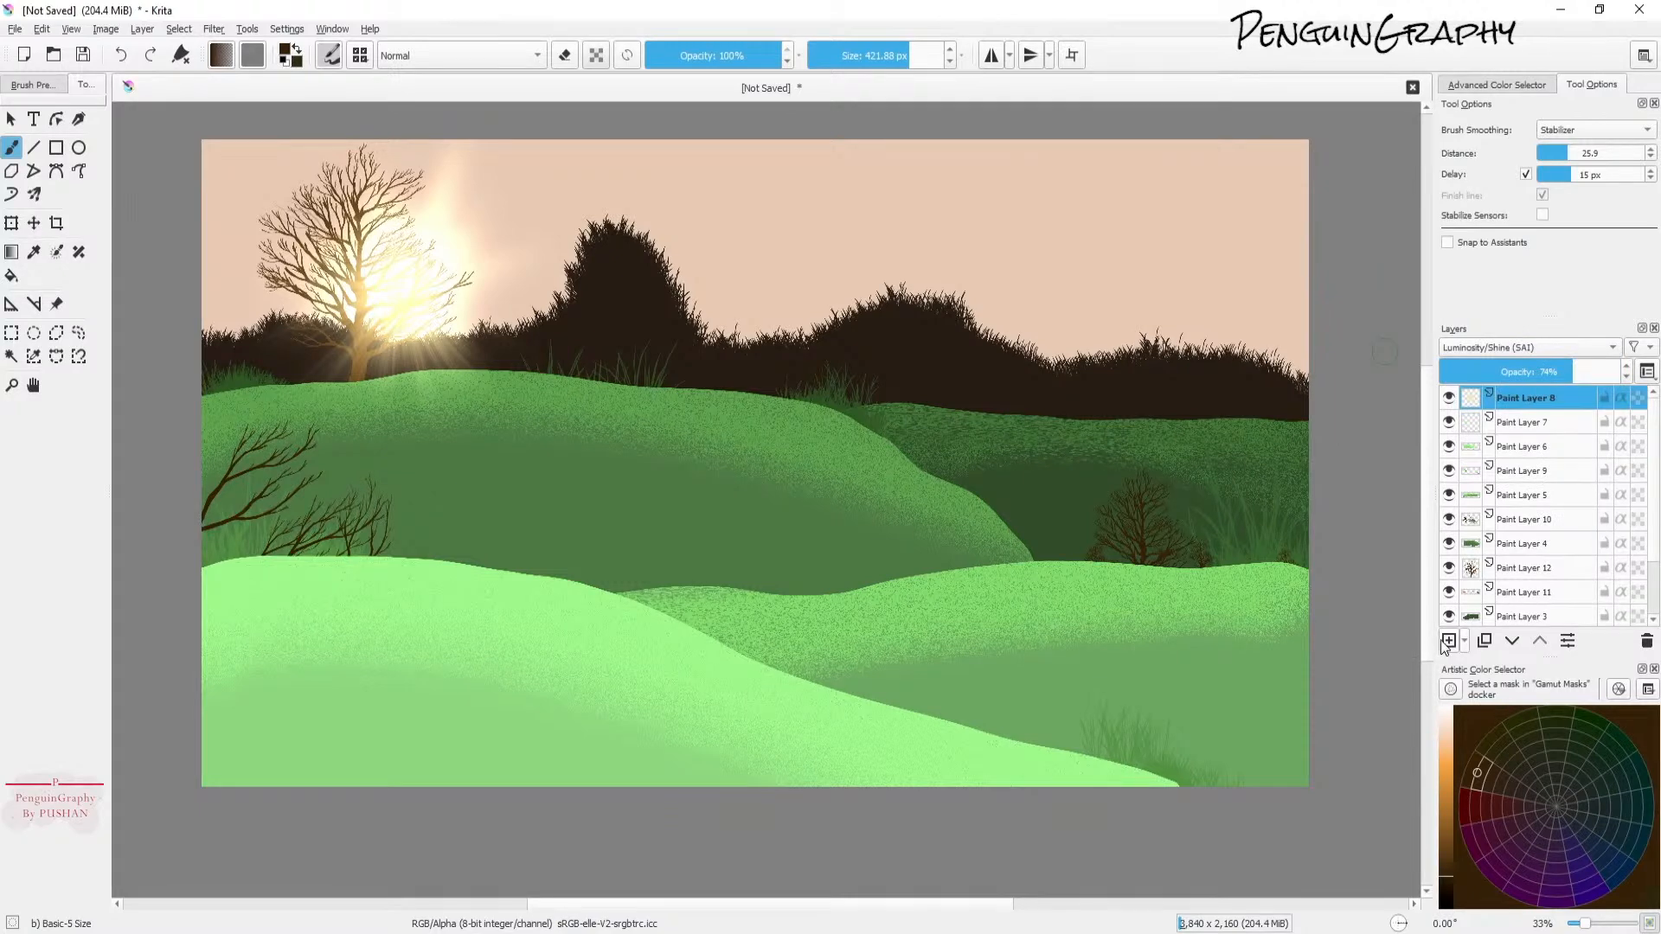
{"action": "left_click", "coordinate": [1449, 641]}
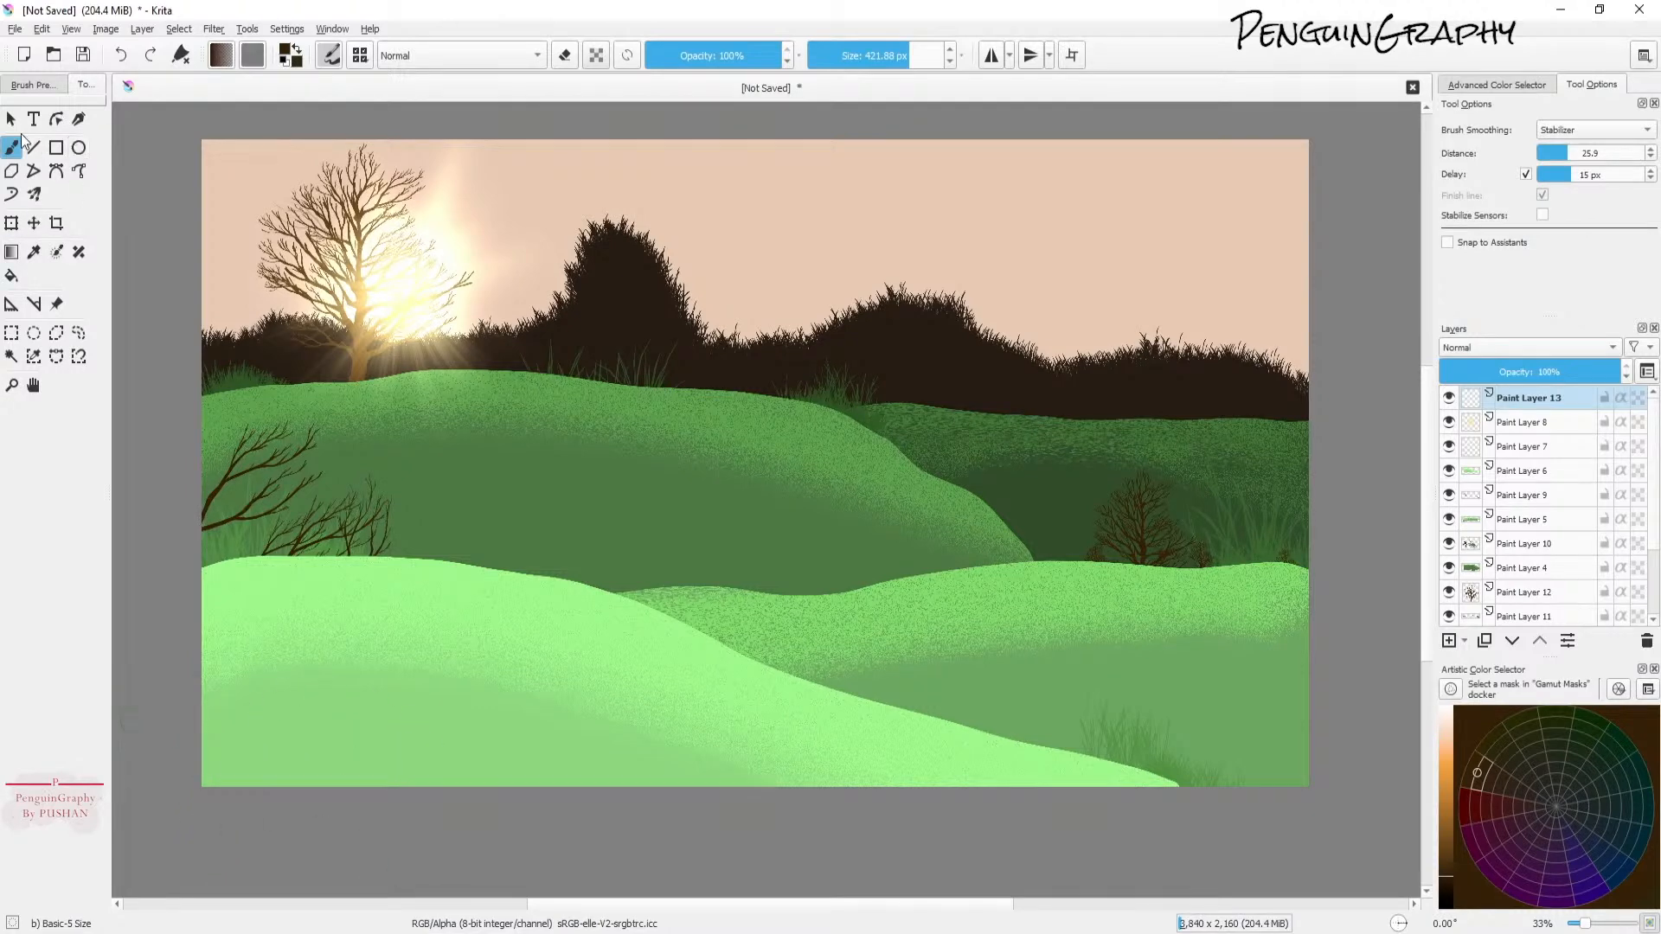
{"action": "left_click", "coordinate": [30, 84]}
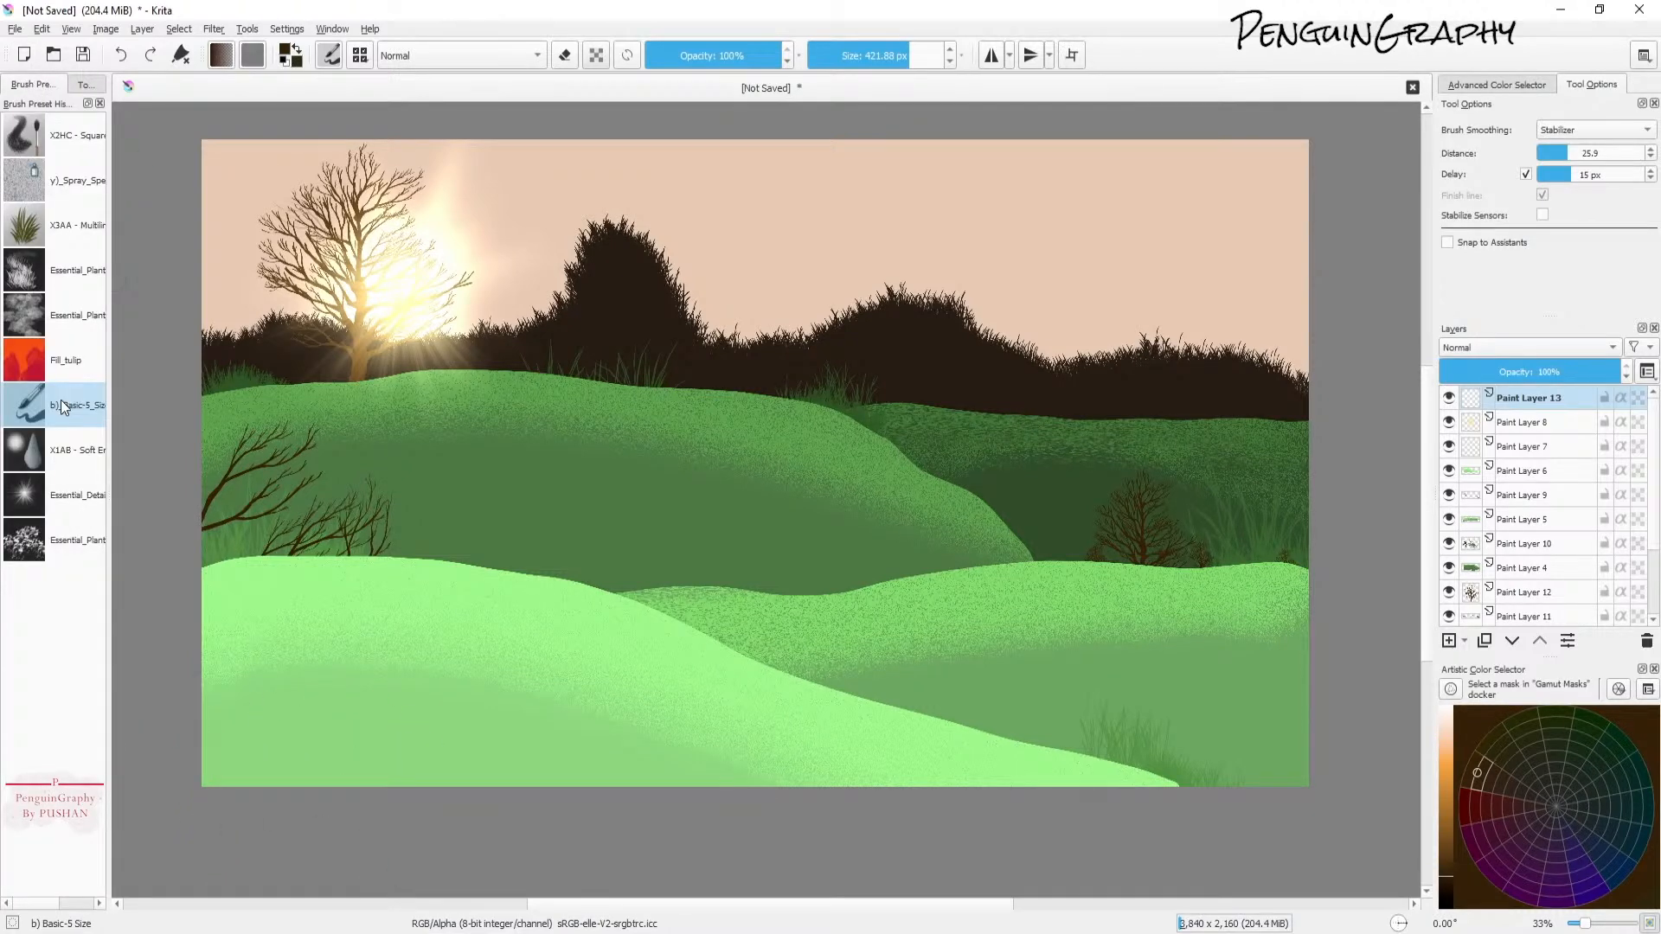
{"action": "left_click", "coordinate": [81, 84]}
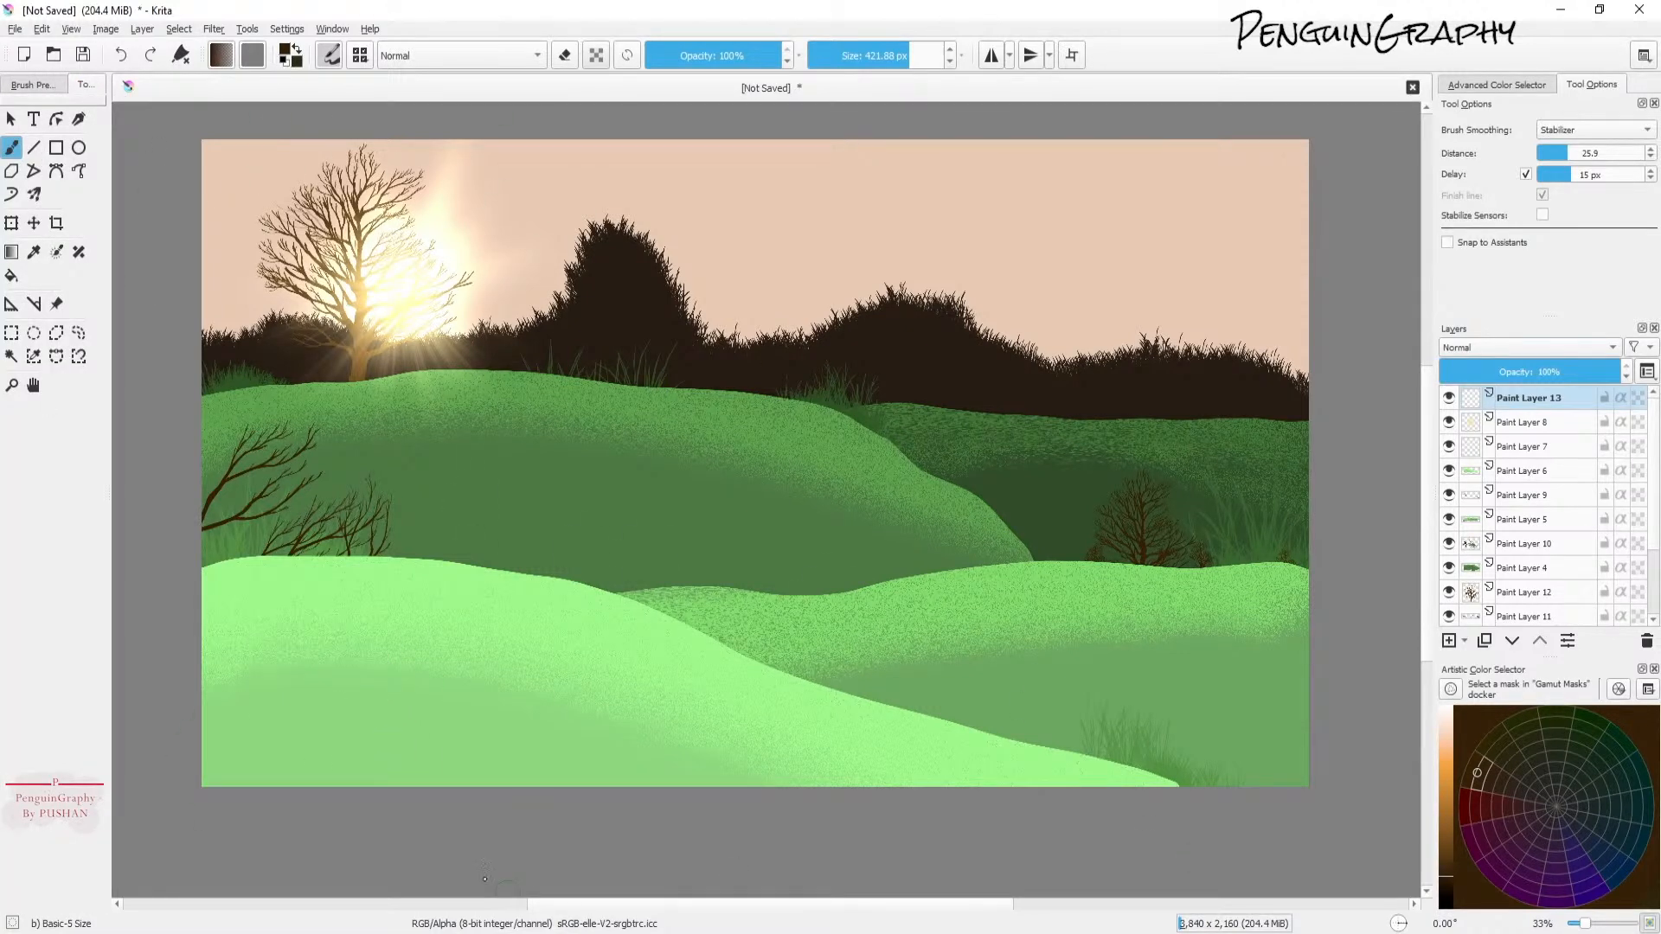
{"action": "left_click", "coordinate": [19, 85]}
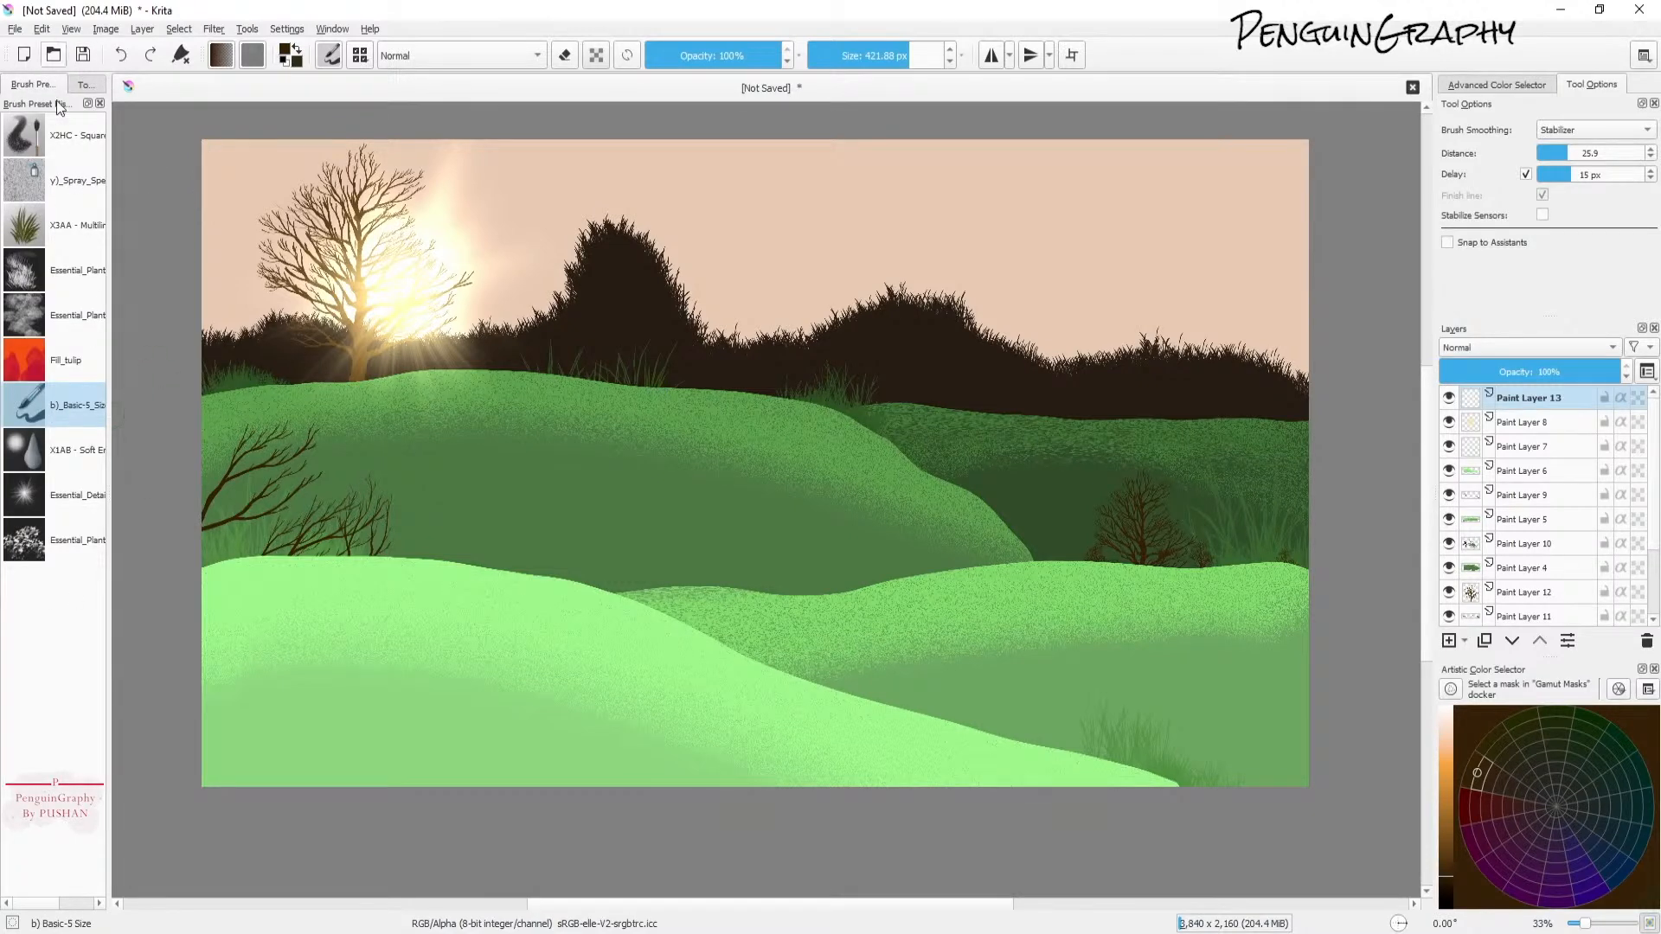
{"action": "left_click", "coordinate": [83, 84]}
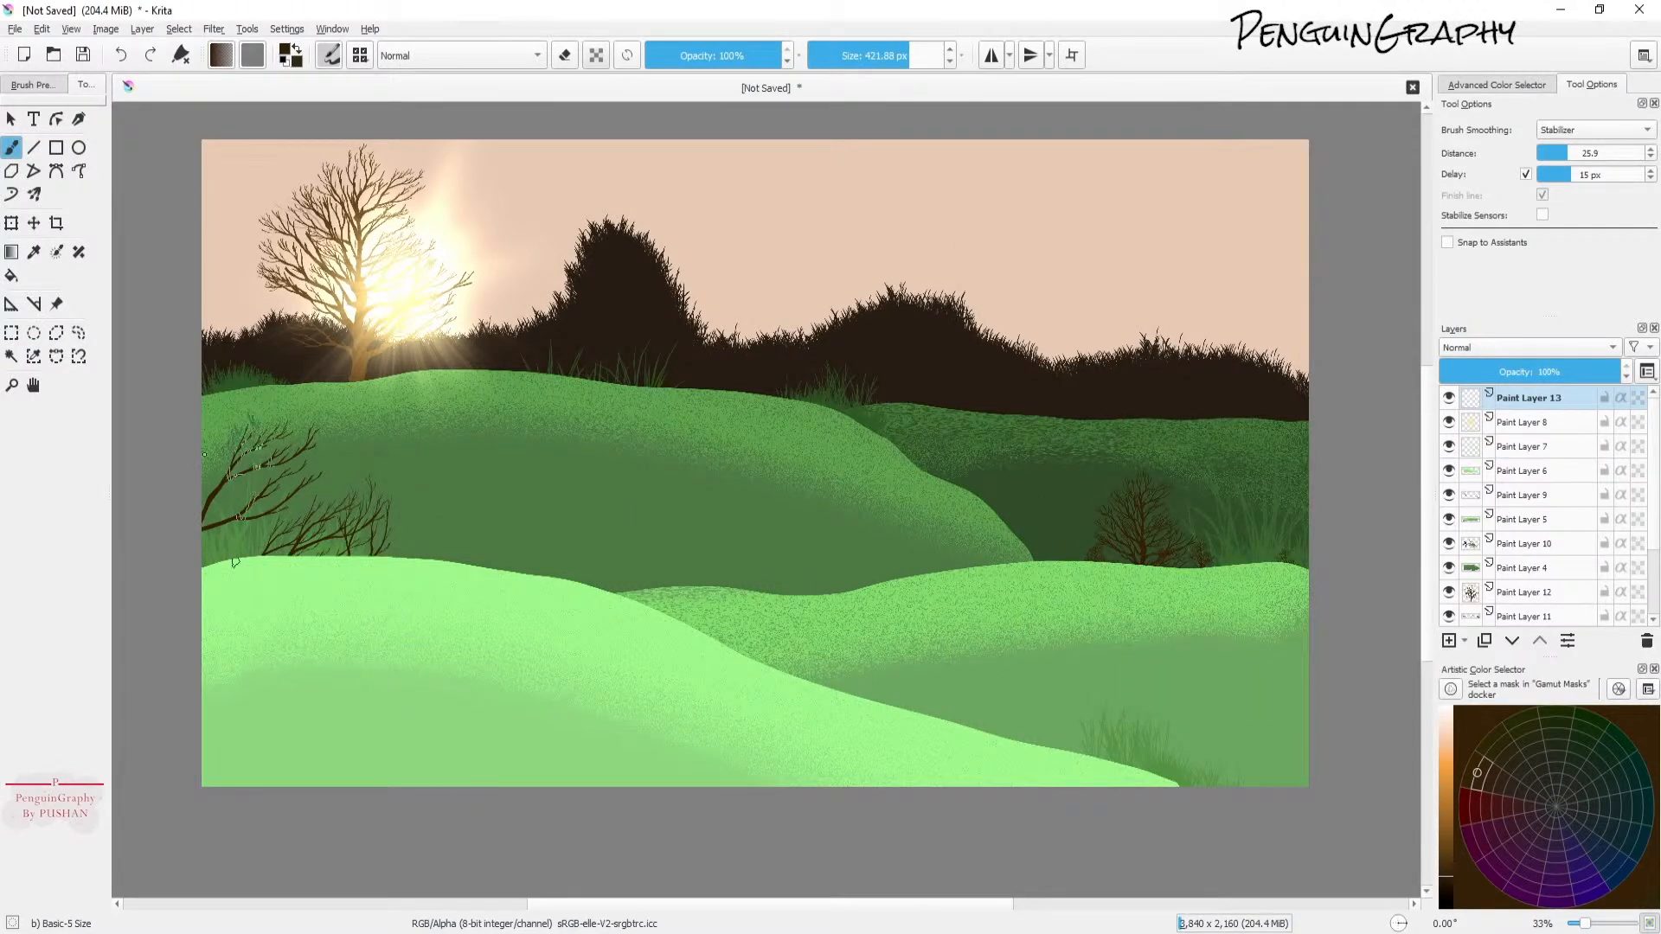
Step: Browse the gradient presets and pick the pink-to-salmon mxAFyQ gradient
{"action": "left_click", "coordinate": [221, 55]}
{"action": "scroll", "coordinate": [367, 244], "scroll_direction": "down", "scroll_amount": 3}
{"action": "scroll", "coordinate": [359, 259], "scroll_direction": "up", "scroll_amount": 3}
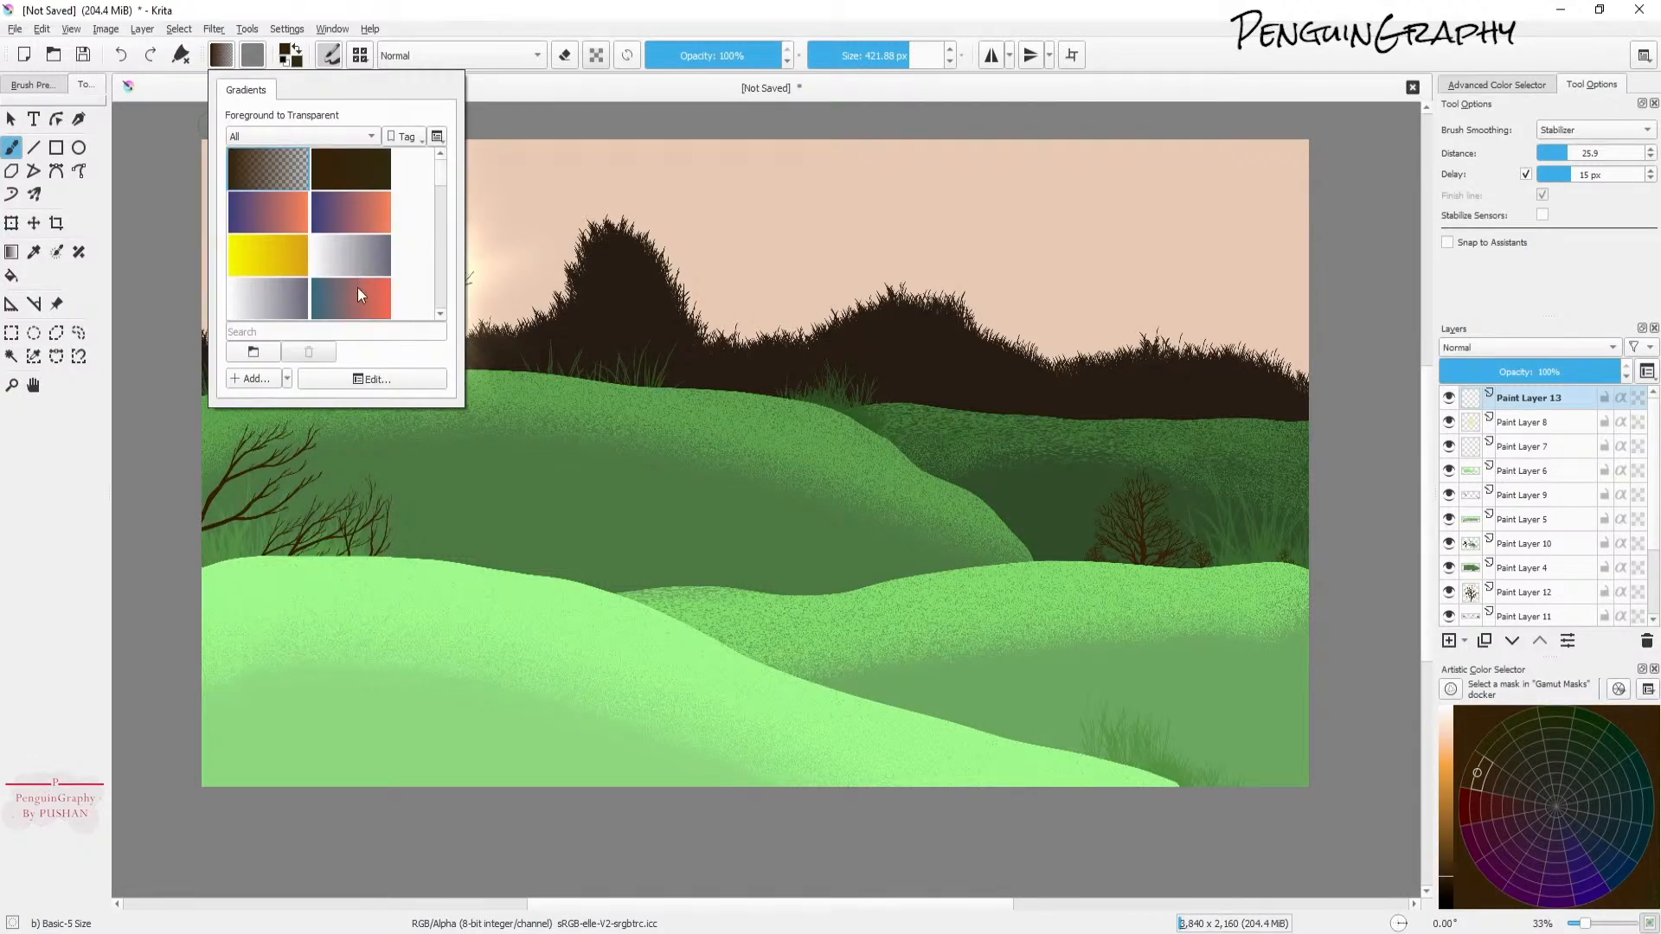
{"action": "scroll", "coordinate": [380, 251], "scroll_direction": "down", "scroll_amount": 3}
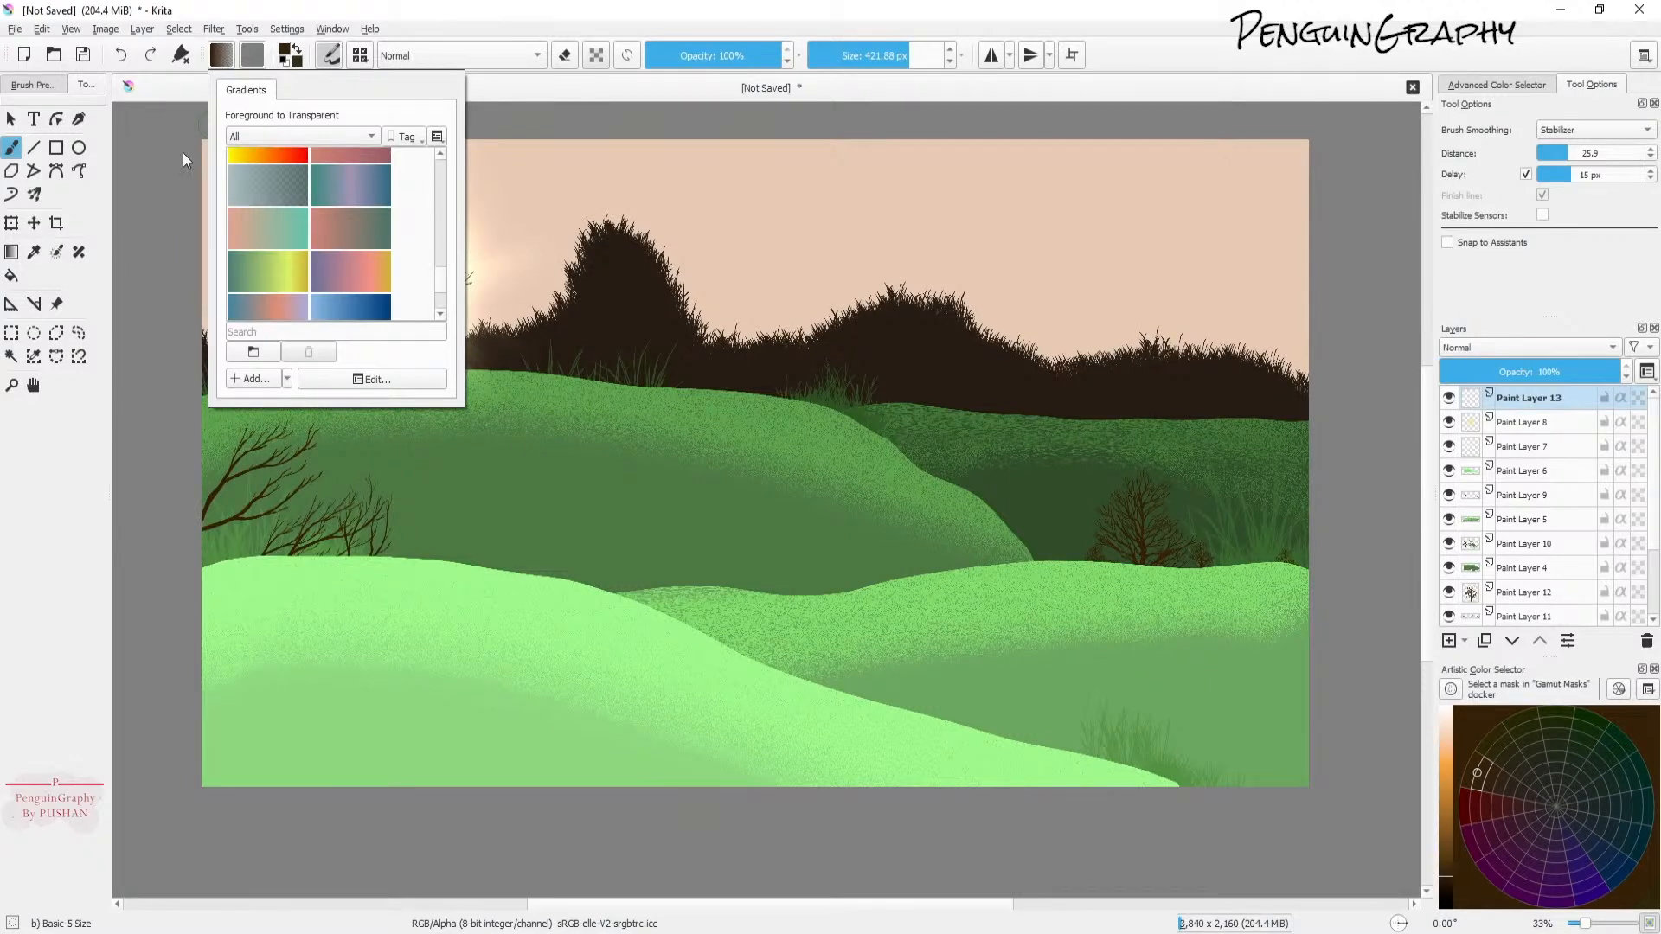
{"action": "scroll", "coordinate": [392, 262], "scroll_direction": "up", "scroll_amount": 2}
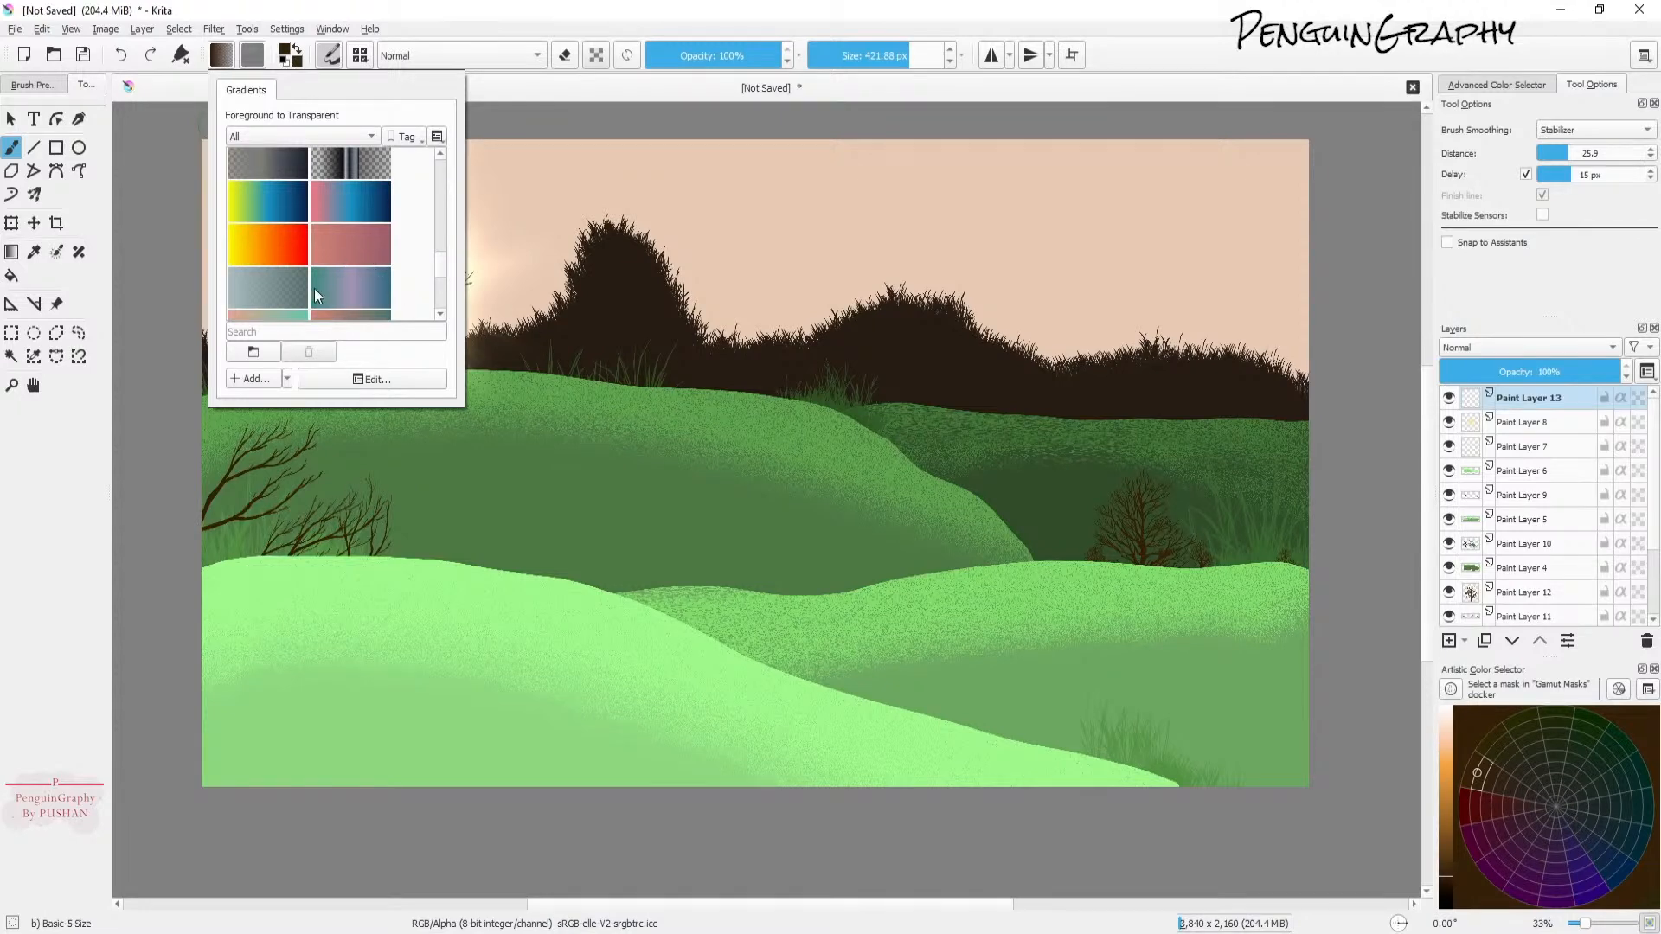
{"action": "left_click", "coordinate": [340, 242]}
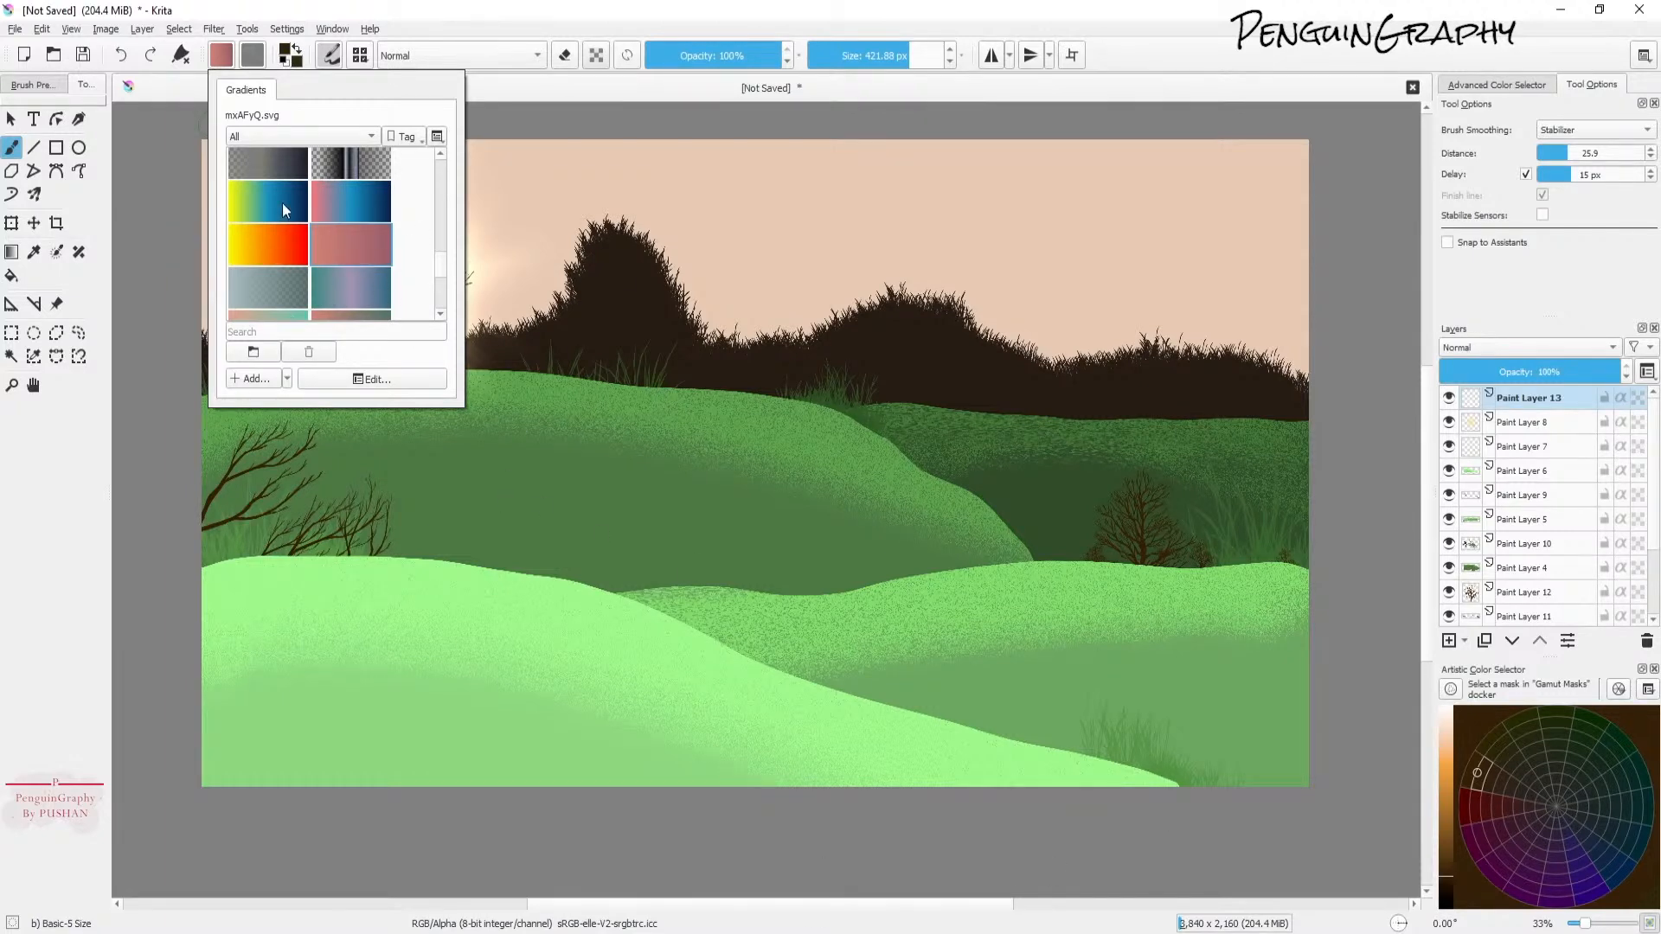
{"action": "left_click", "coordinate": [454, 32]}
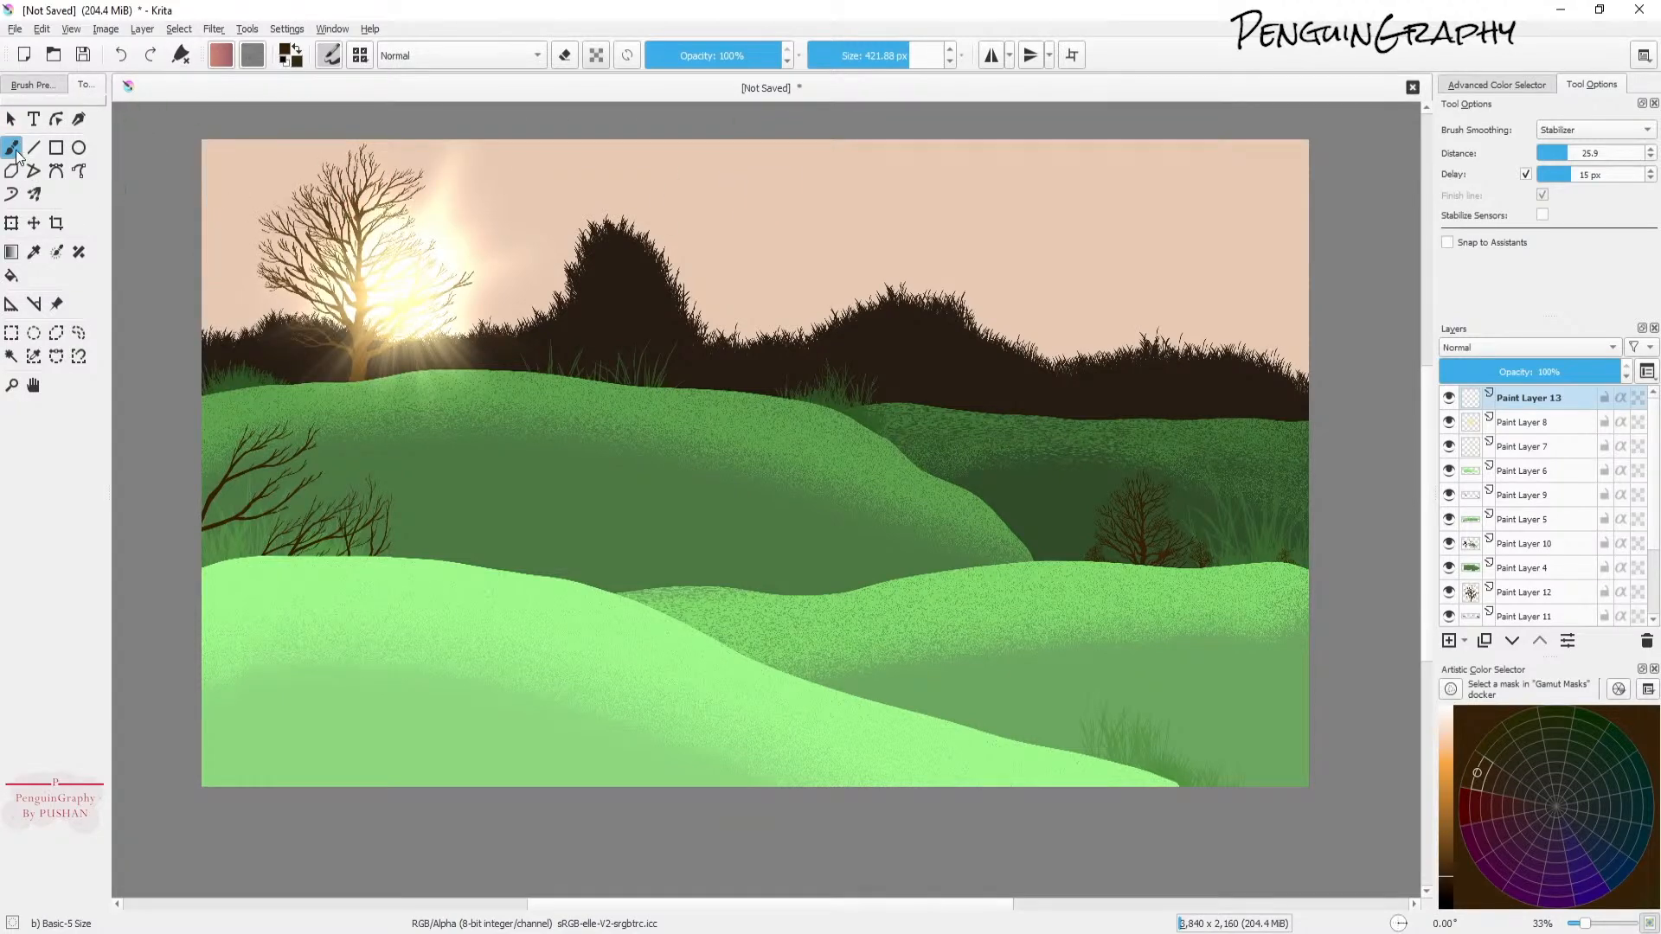
Step: Switch the brush editor back to the round Auto brush tip and close it
{"action": "left_click", "coordinate": [329, 56]}
{"action": "left_click", "coordinate": [551, 182]}
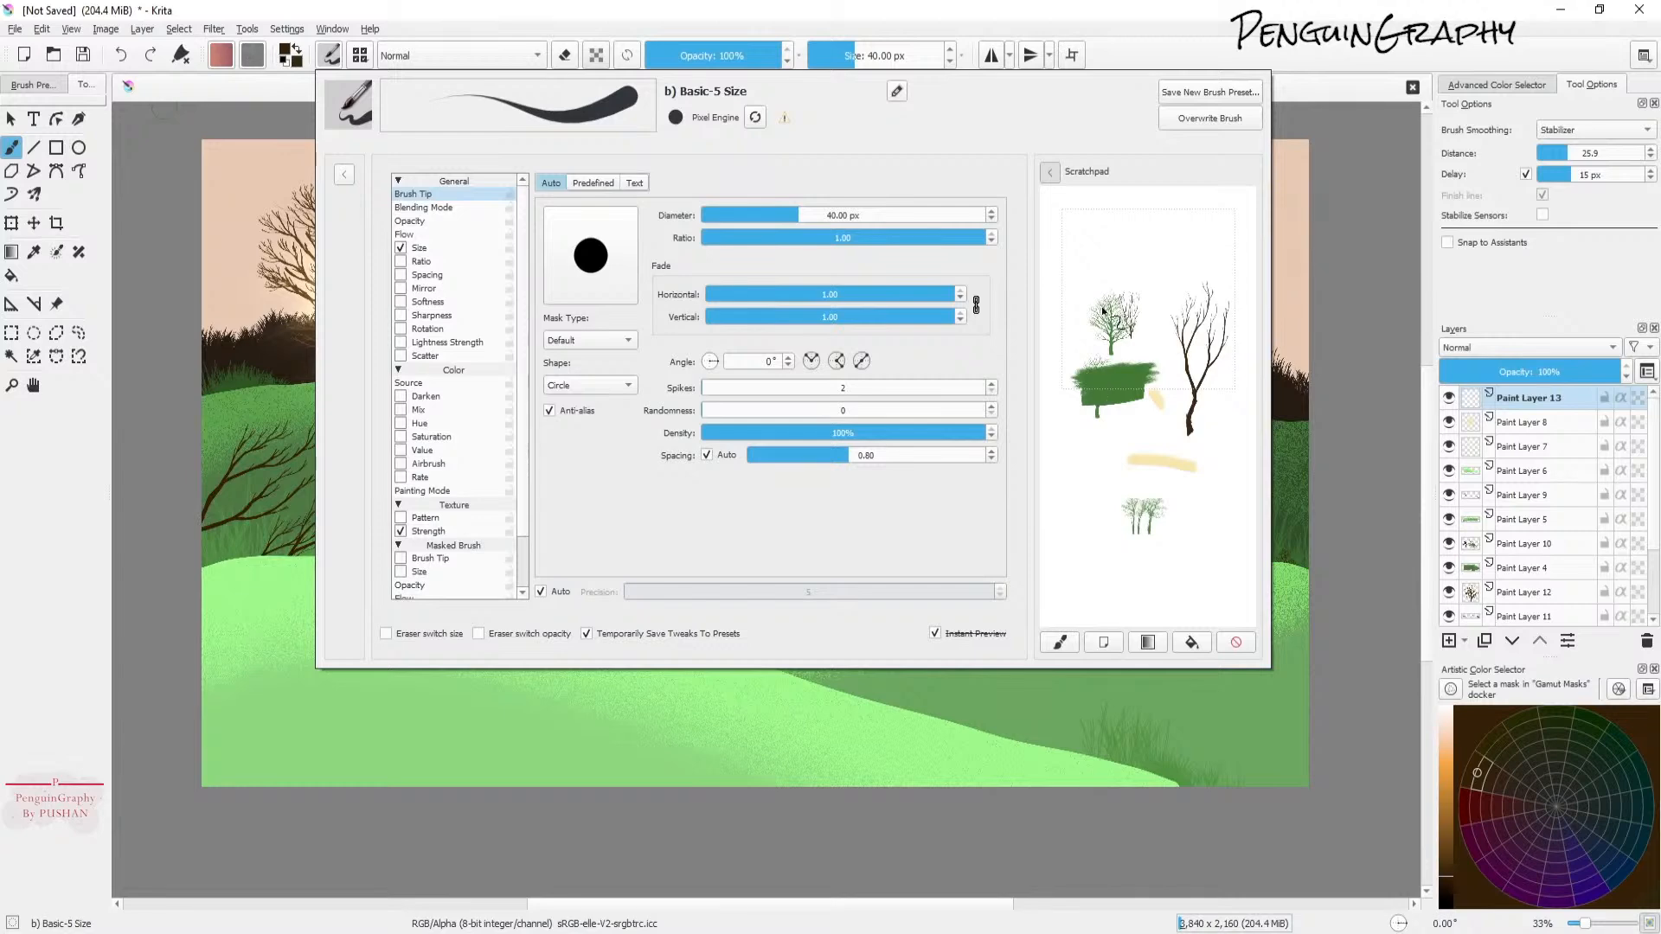
{"action": "left_click", "coordinate": [1121, 24]}
Step: Try a gradient across the canvas from top-right to bottom-left with the Gradient tool and undo it
{"action": "left_click", "coordinate": [11, 252]}
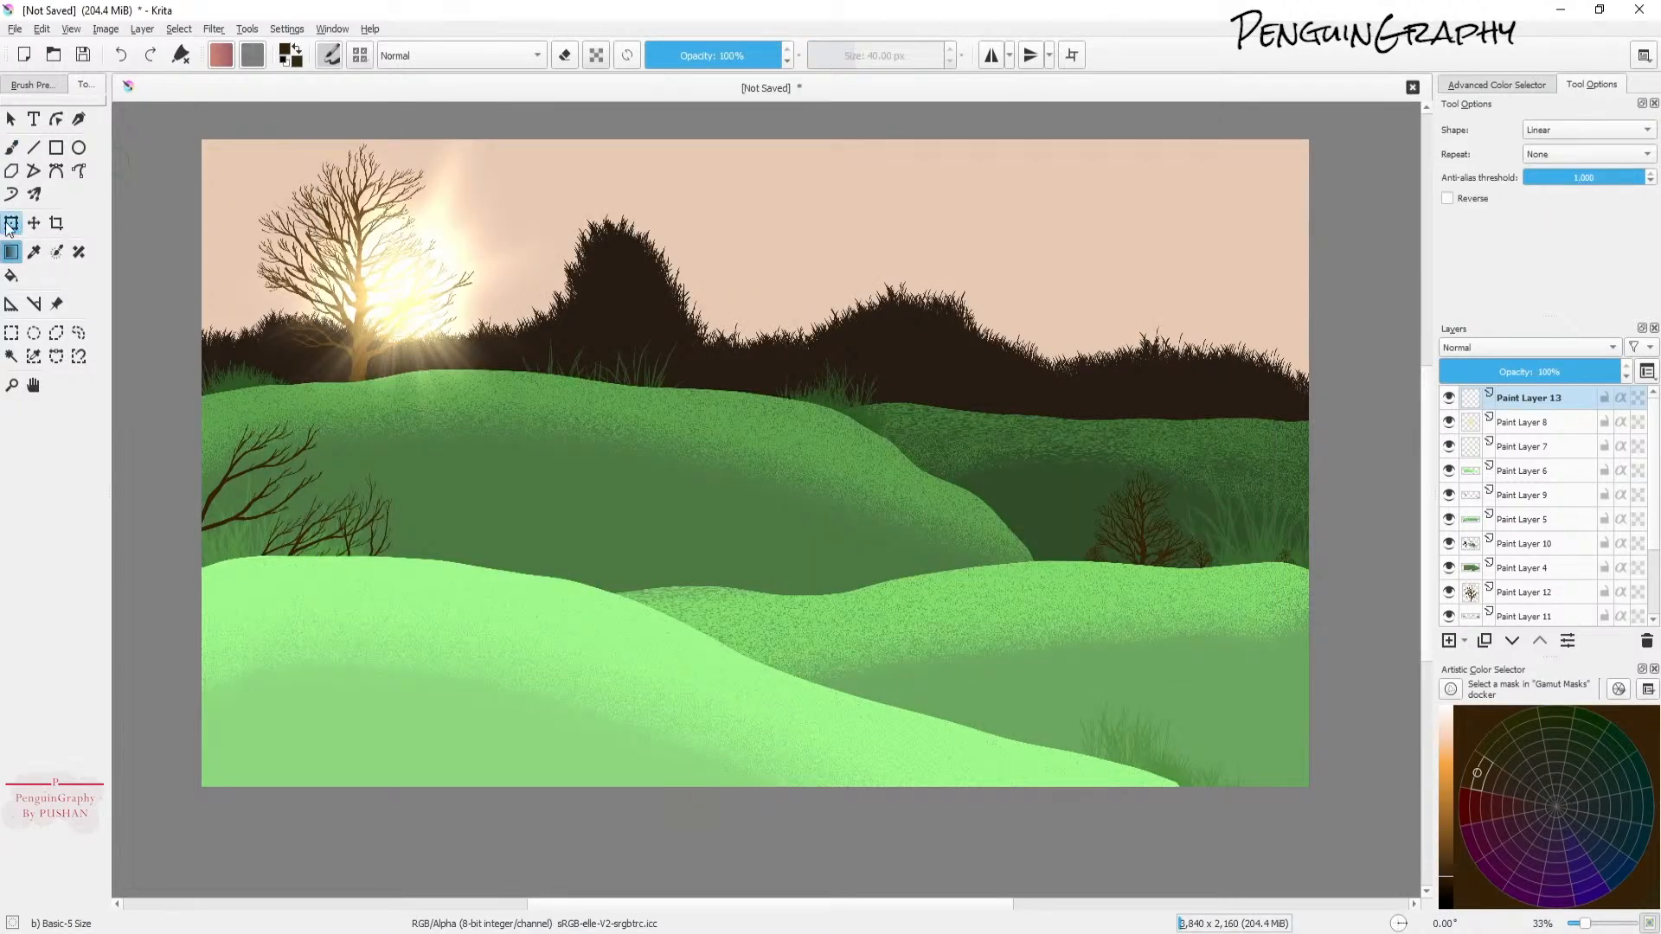
{"action": "mouse_move", "coordinate": [1328, 146]}
{"action": "left_mouse_down"}
{"action": "mouse_move", "coordinate": [686, 545]}
{"action": "mouse_move", "coordinate": [128, 792]}
{"action": "left_mouse_up"}
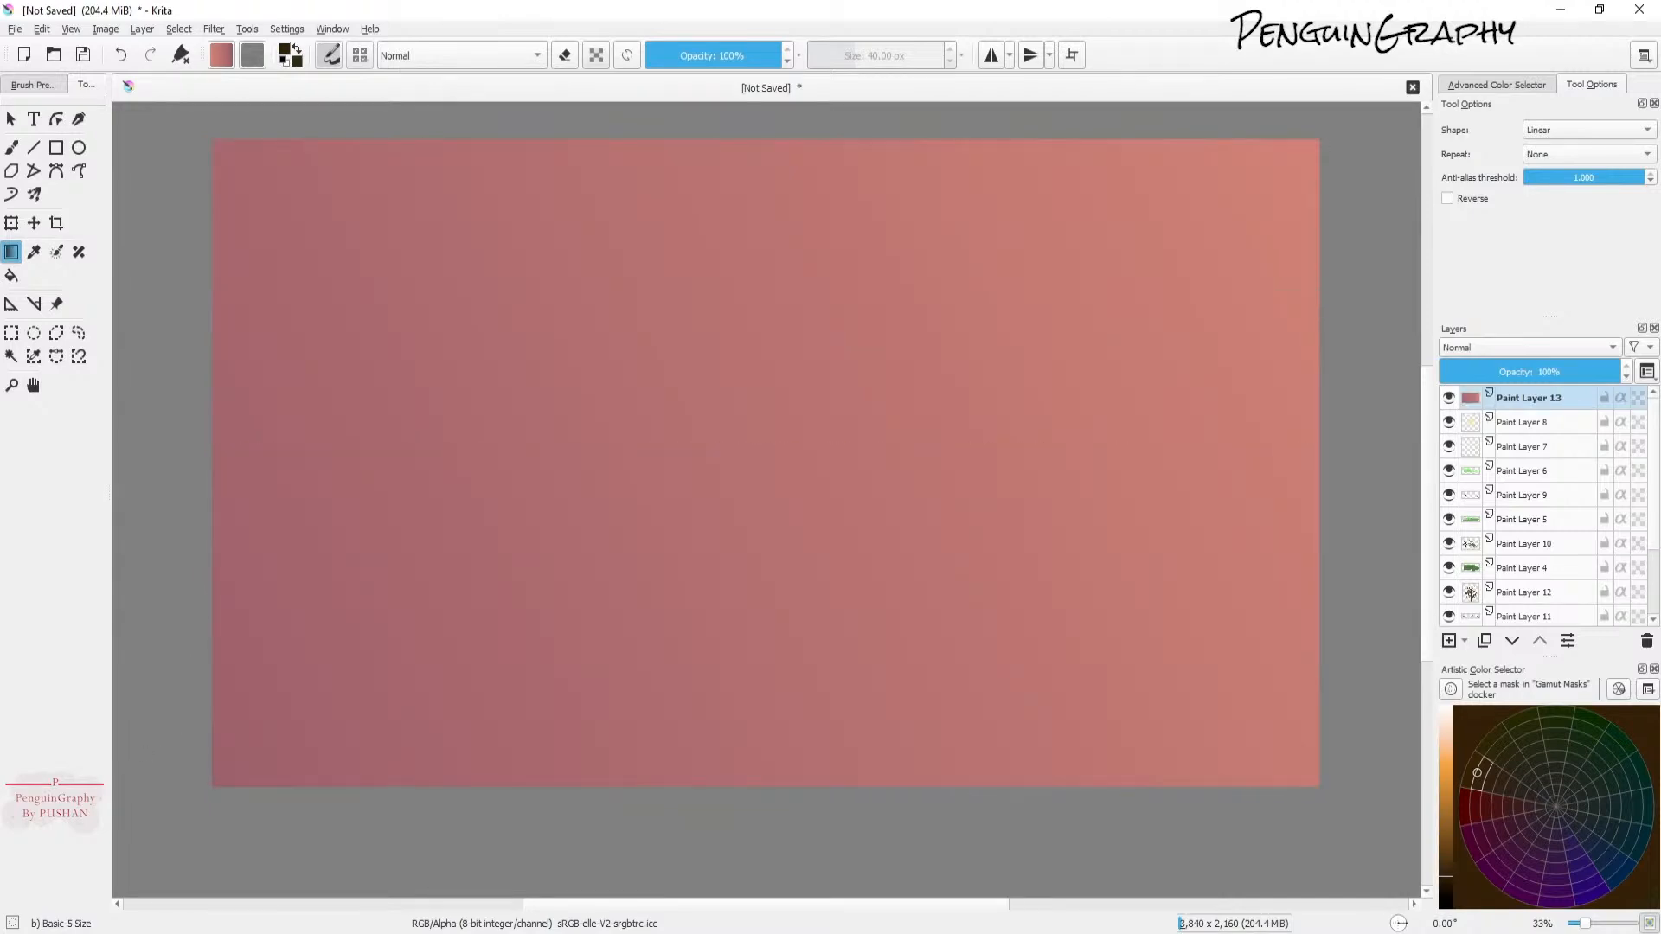
{"action": "key", "text": "ctrl+z"}
Step: Set the new layer's blend mode to Overlay, draw the gradient from bottom-left to top-right, and compare its visibility
{"action": "left_click", "coordinate": [1518, 347]}
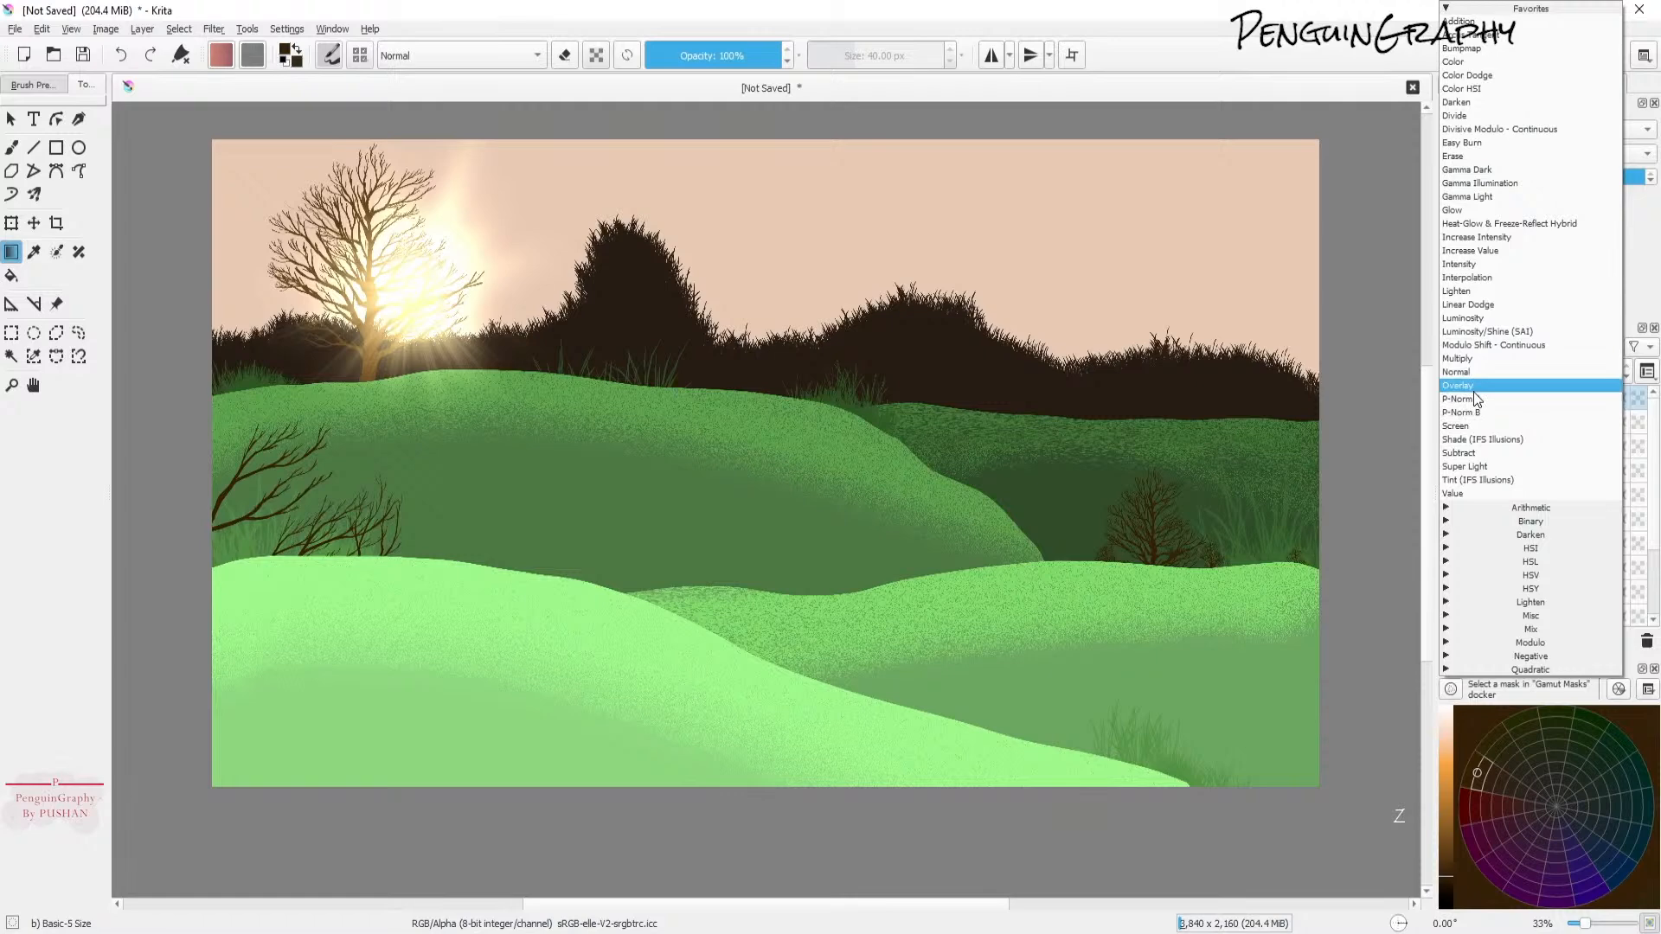
{"action": "left_click", "coordinate": [1474, 388]}
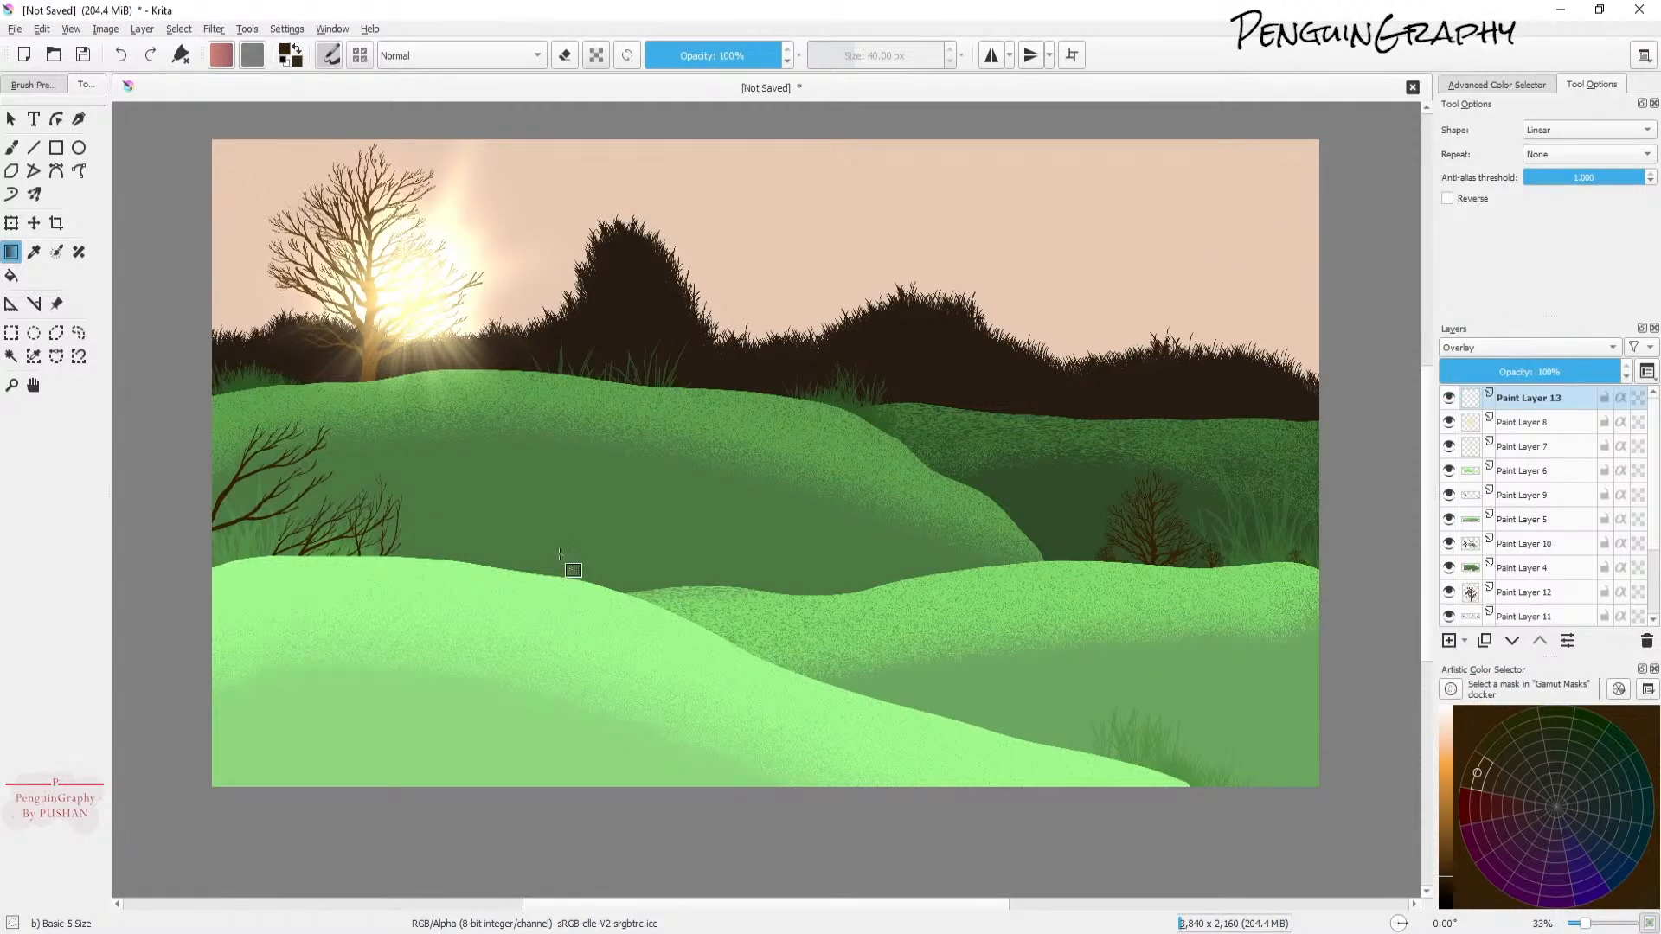
{"action": "mouse_move", "coordinate": [177, 856]}
{"action": "left_mouse_down"}
{"action": "mouse_move", "coordinate": [1160, 189]}
{"action": "mouse_move", "coordinate": [1347, 185]}
{"action": "mouse_move", "coordinate": [1350, 168]}
{"action": "left_mouse_up"}
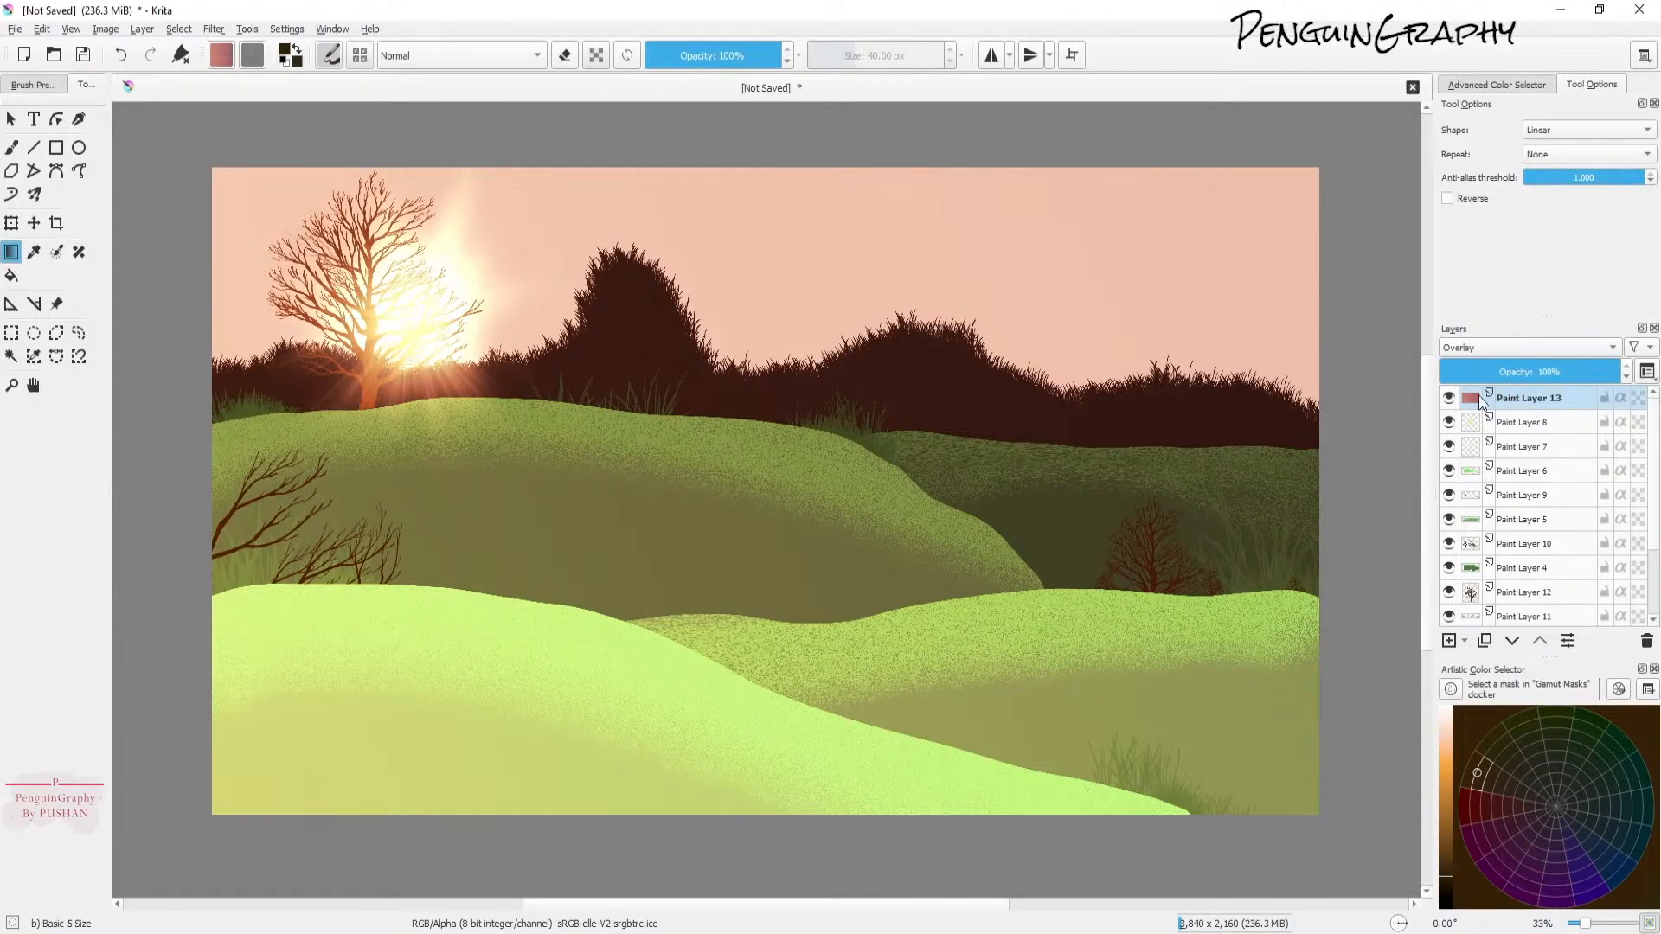
{"action": "left_click", "coordinate": [1449, 398]}
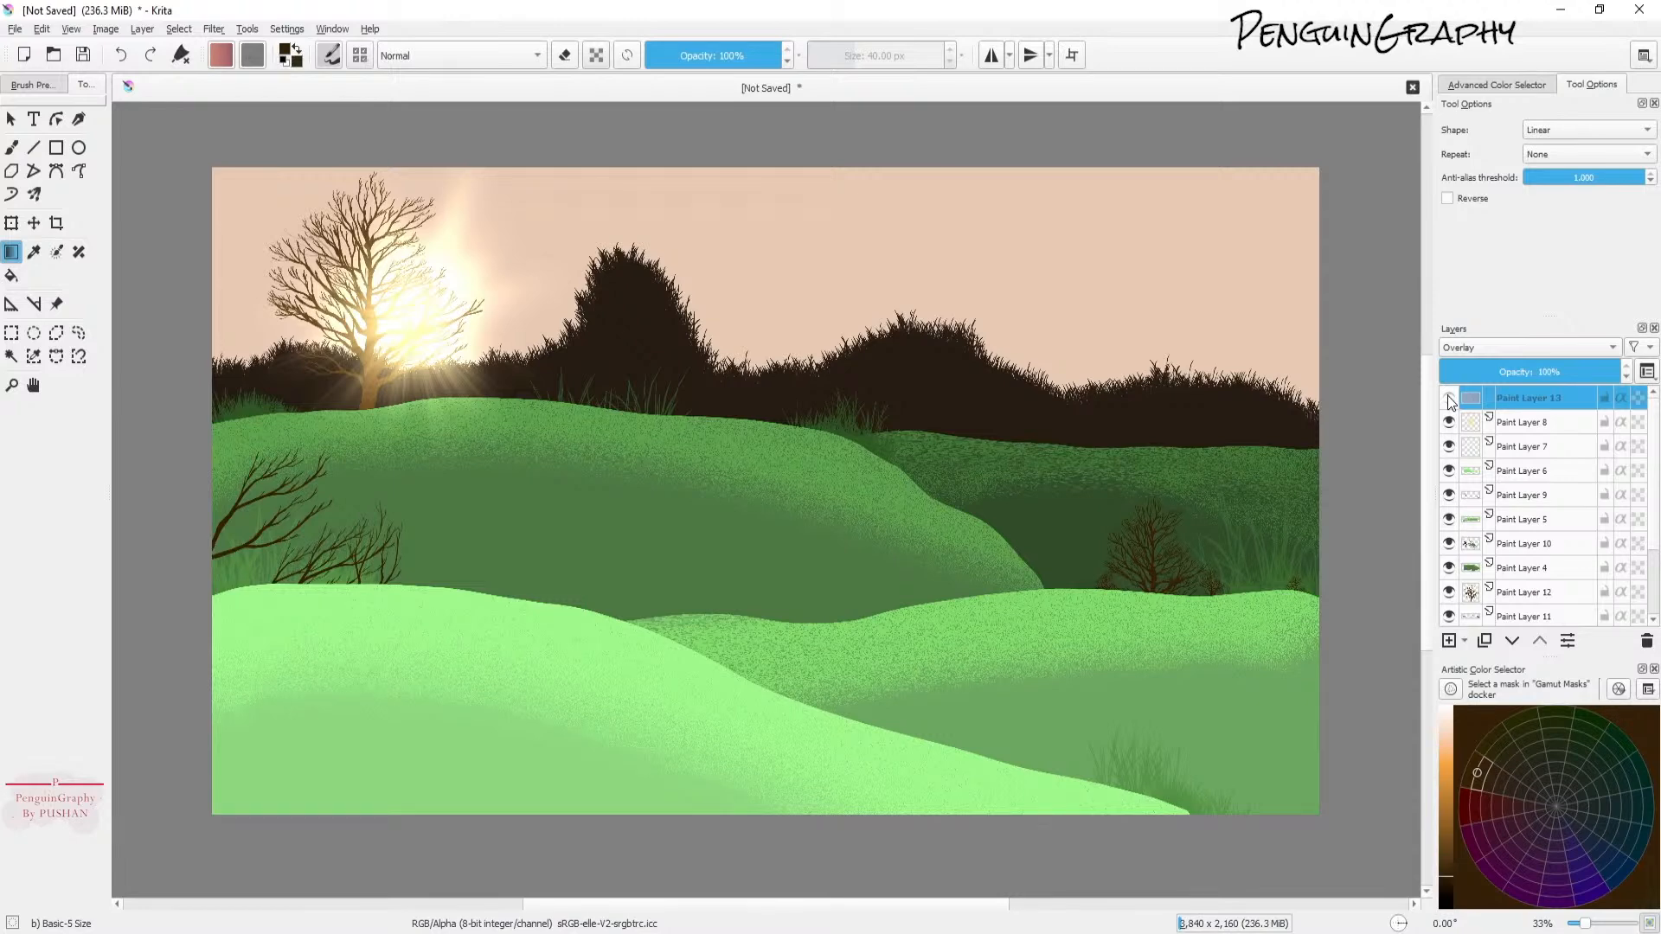
{"action": "left_click", "coordinate": [1449, 398]}
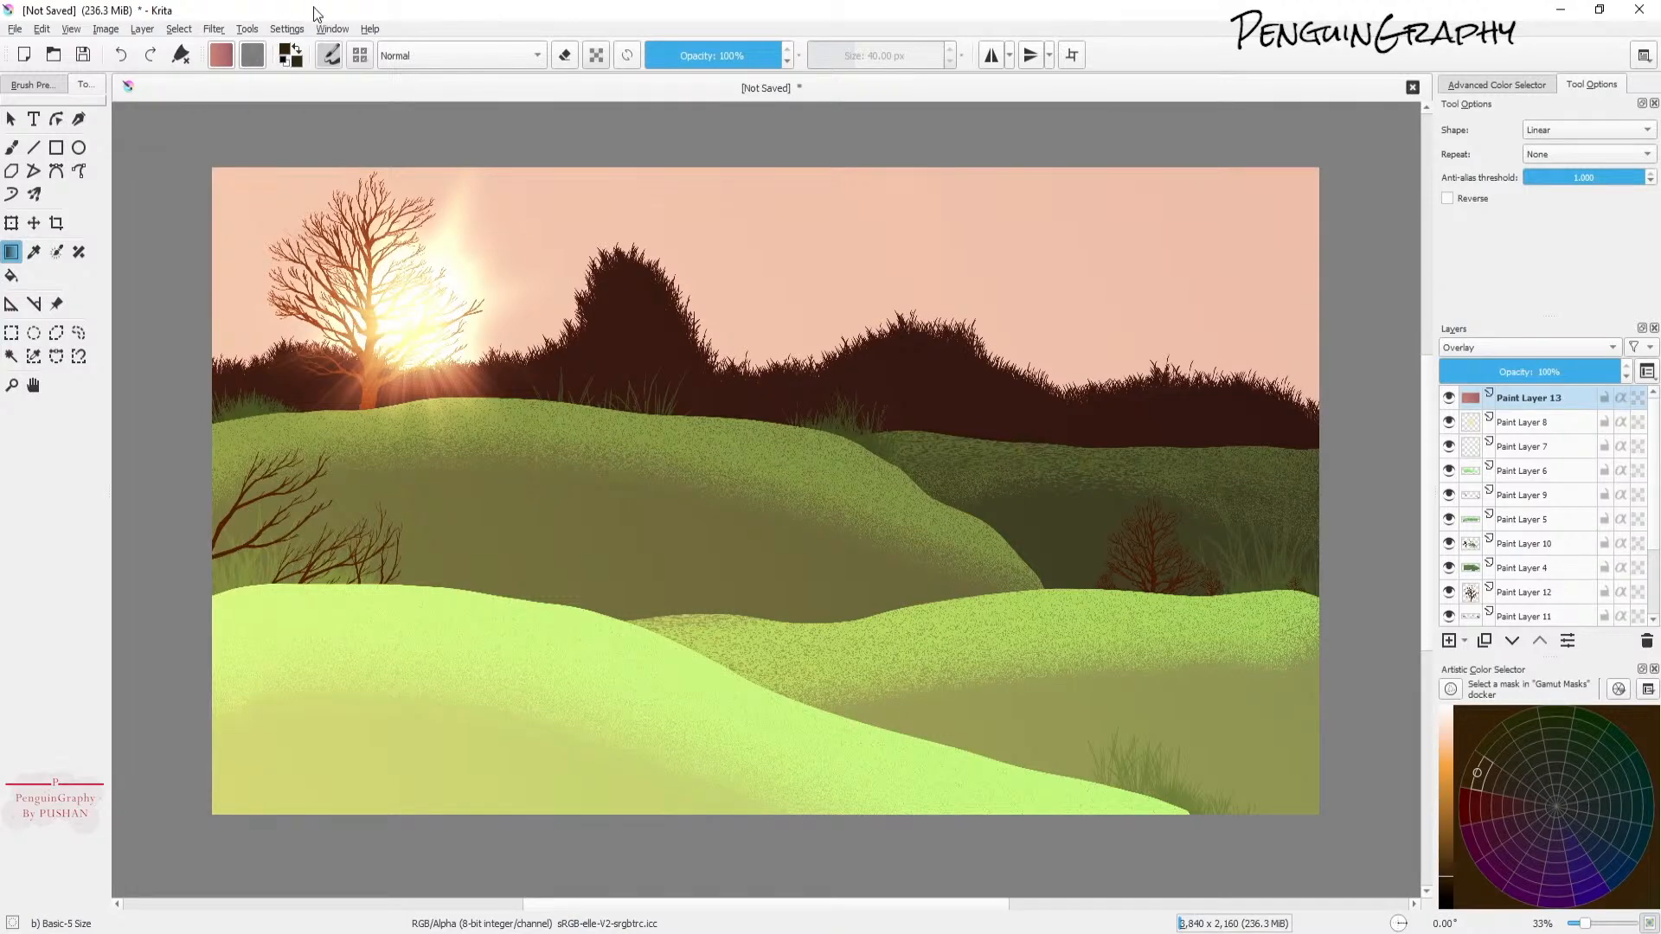
{"action": "left_click", "coordinate": [11, 148]}
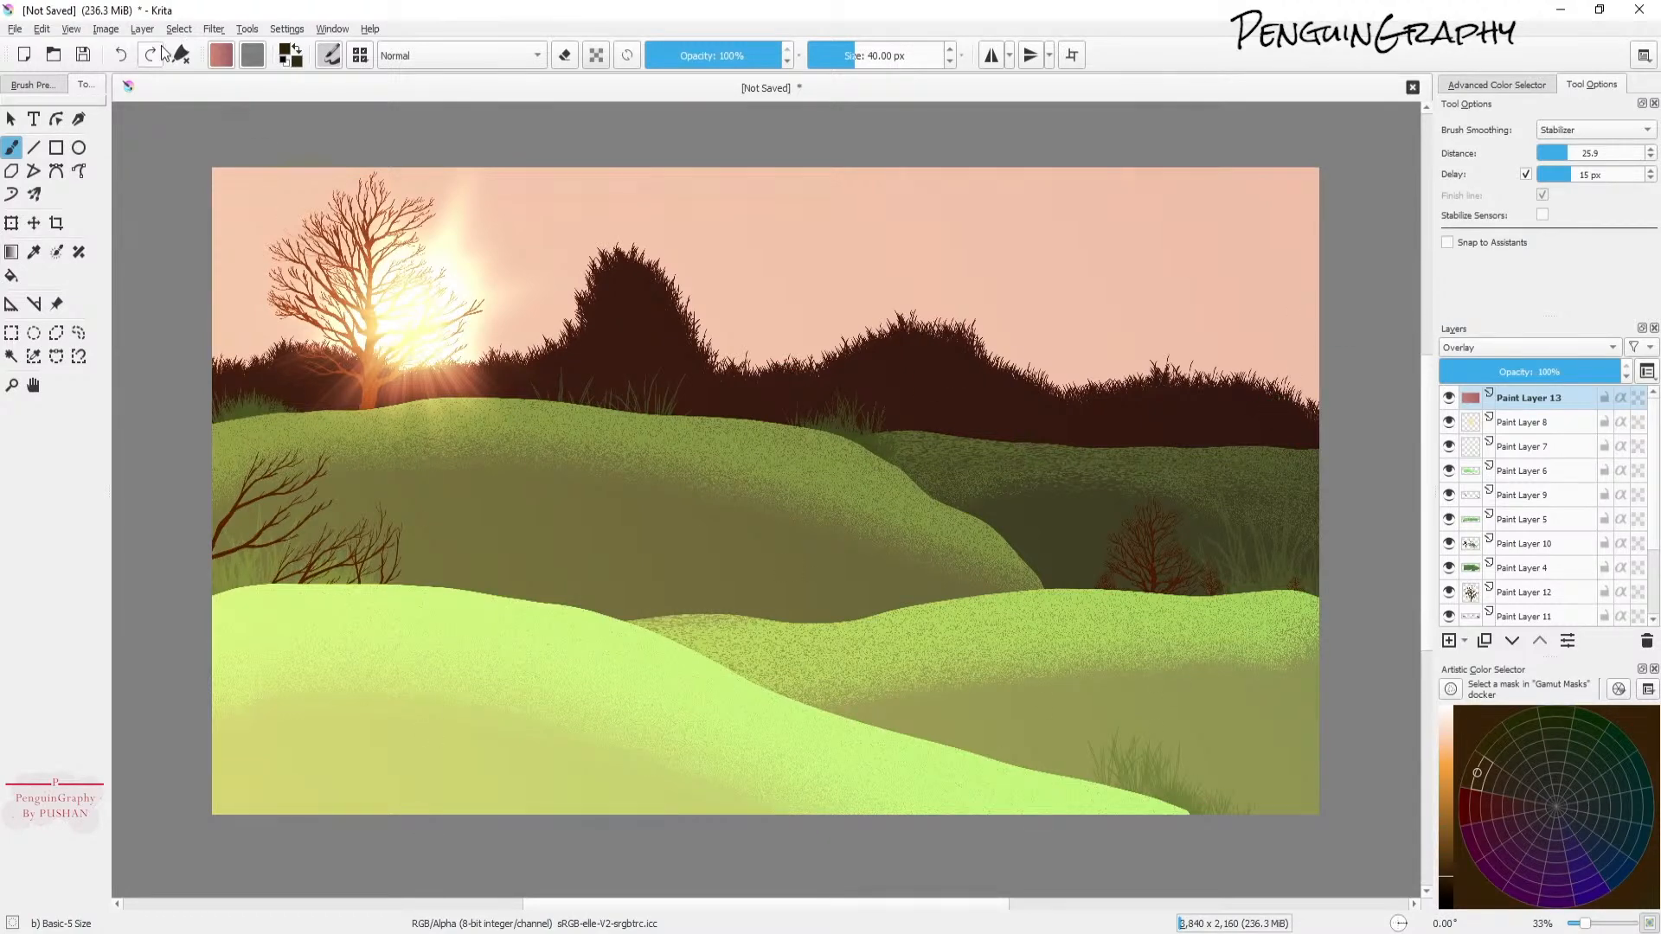
{"action": "left_click", "coordinate": [210, 31]}
{"action": "mouse_move", "coordinate": [249, 239]}
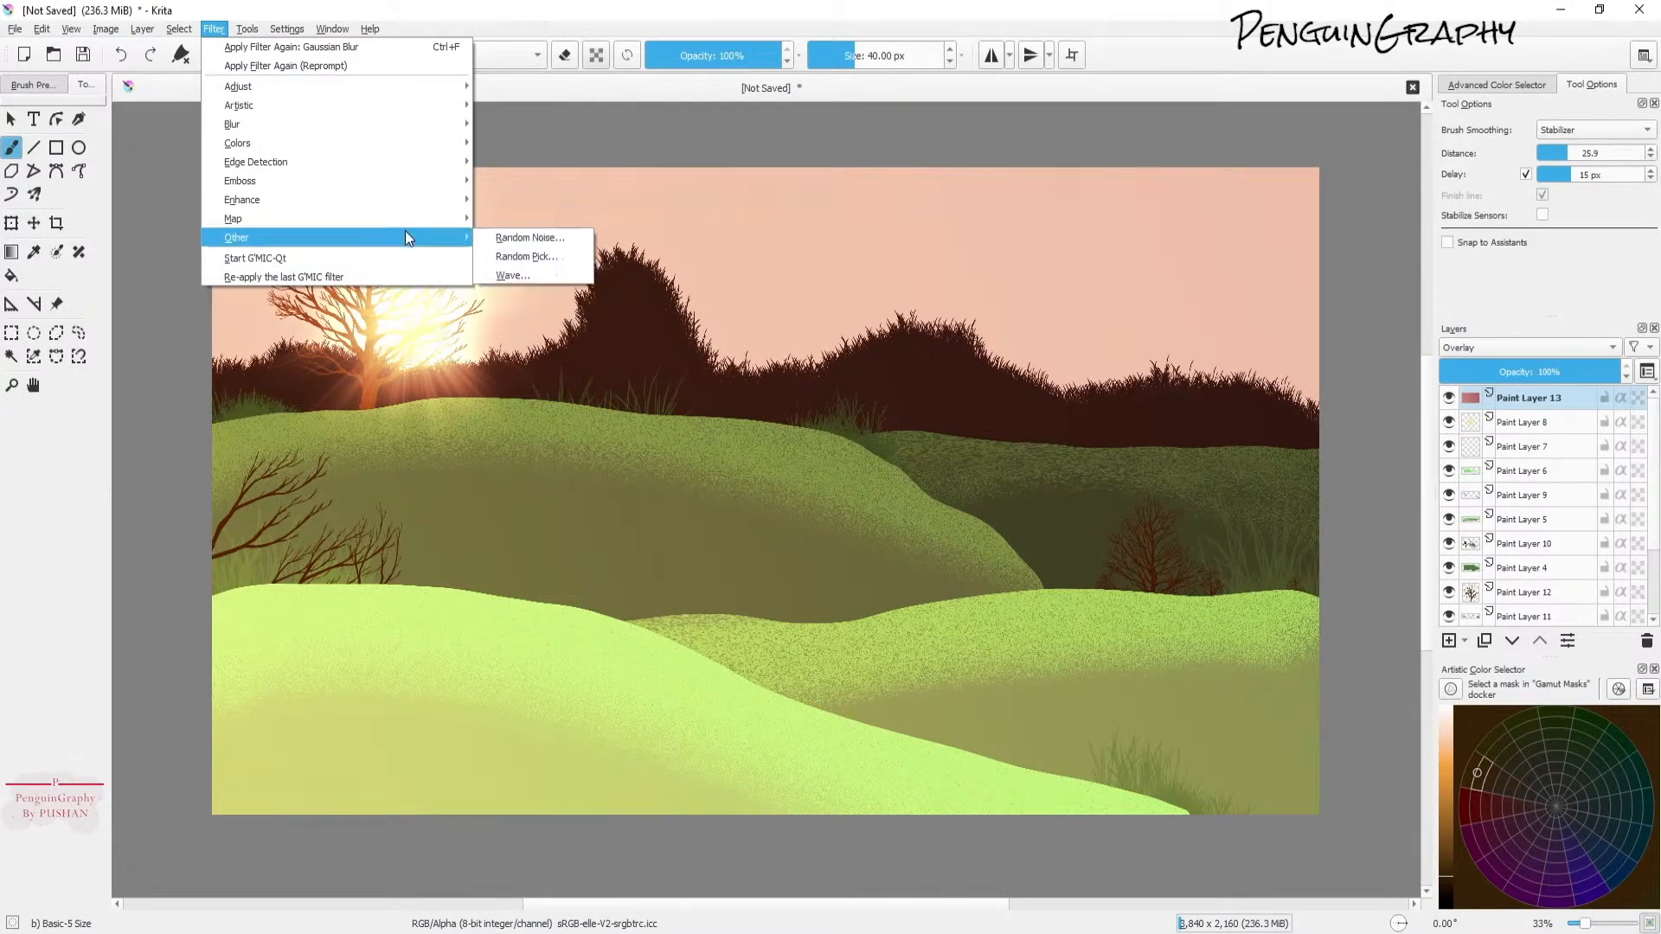
{"action": "left_click", "coordinate": [507, 259]}
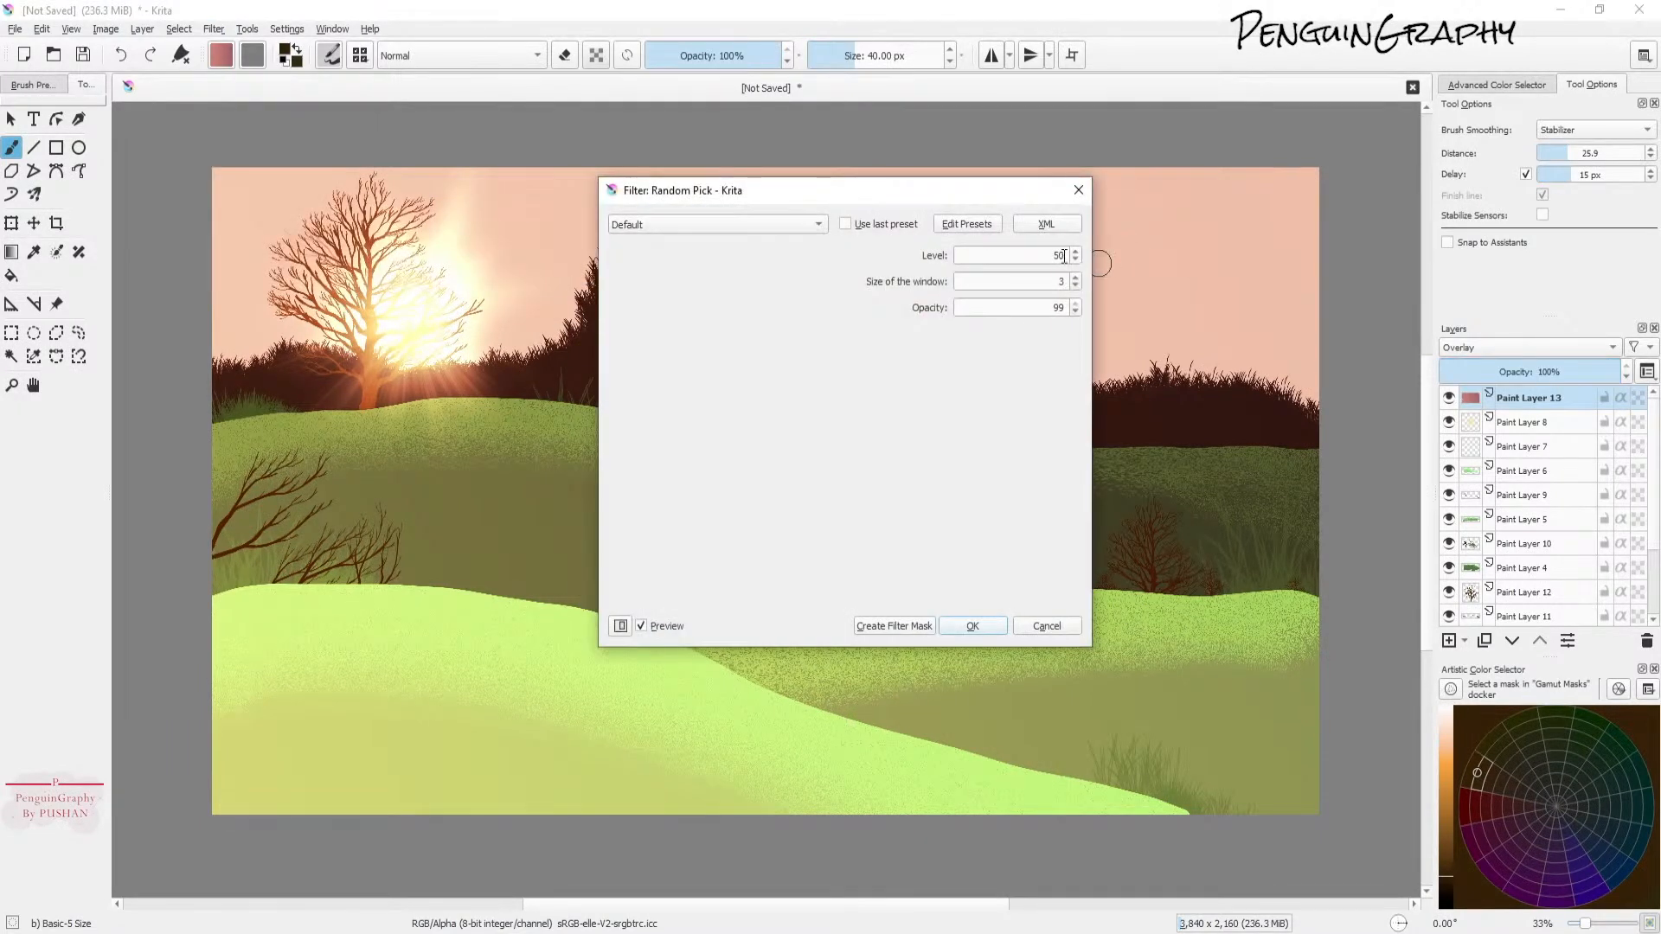
{"action": "left_click", "coordinate": [1047, 624]}
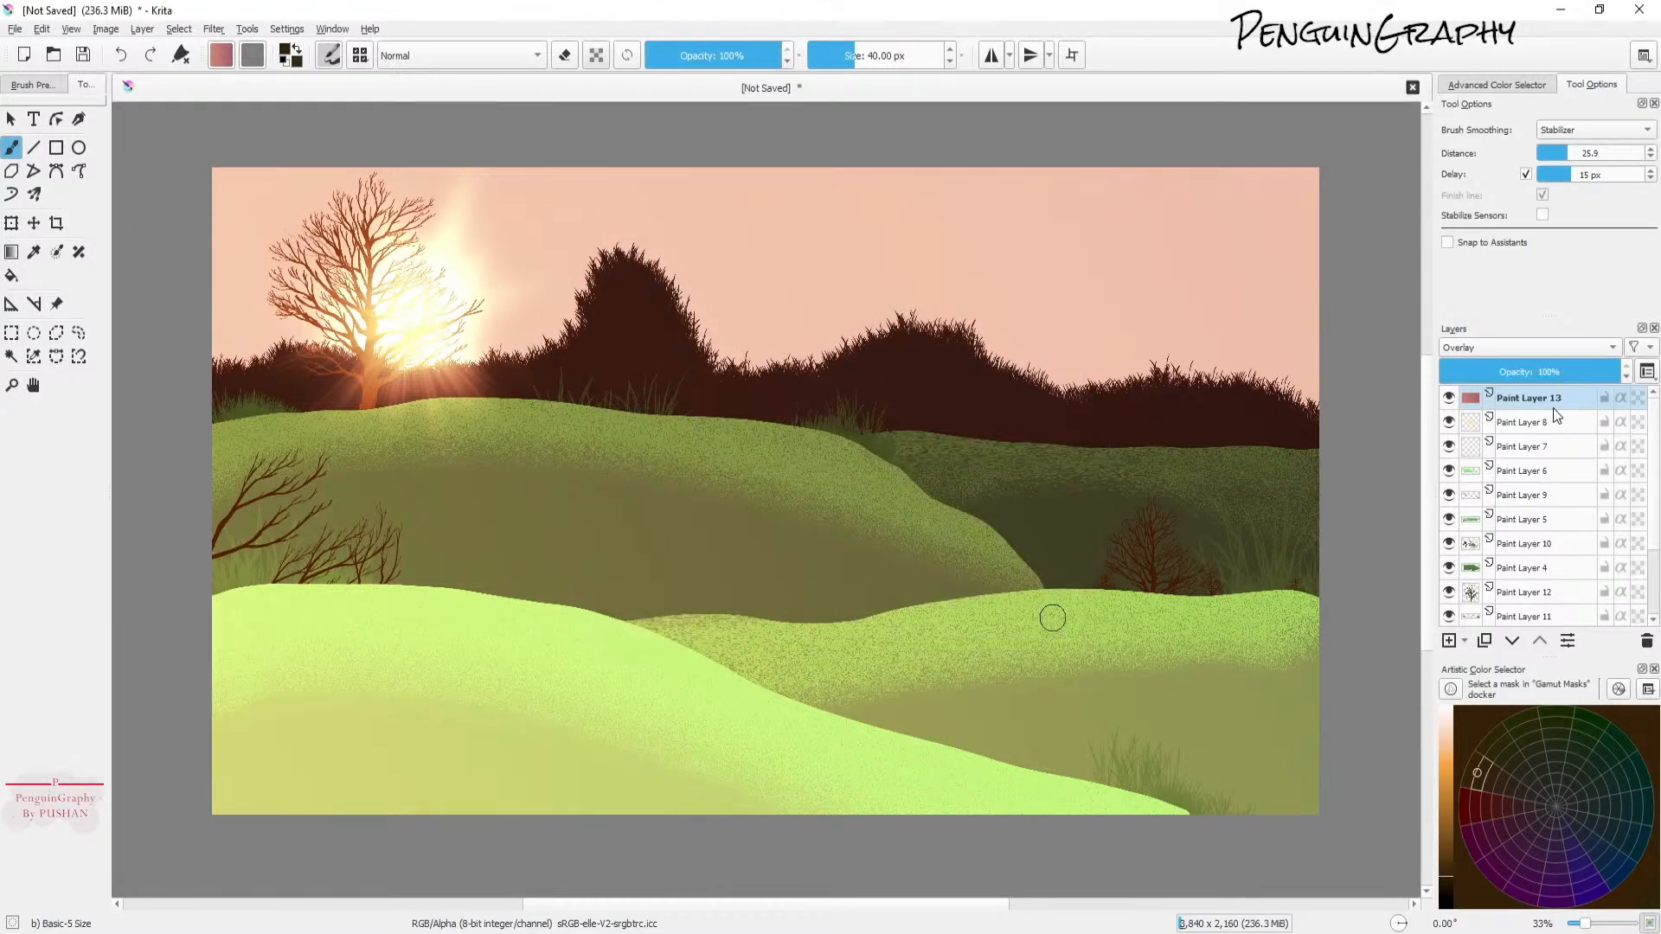
Step: Apply the Random Pick filter to the gradient layer with level 99 and window size 99
{"action": "left_click", "coordinate": [214, 29]}
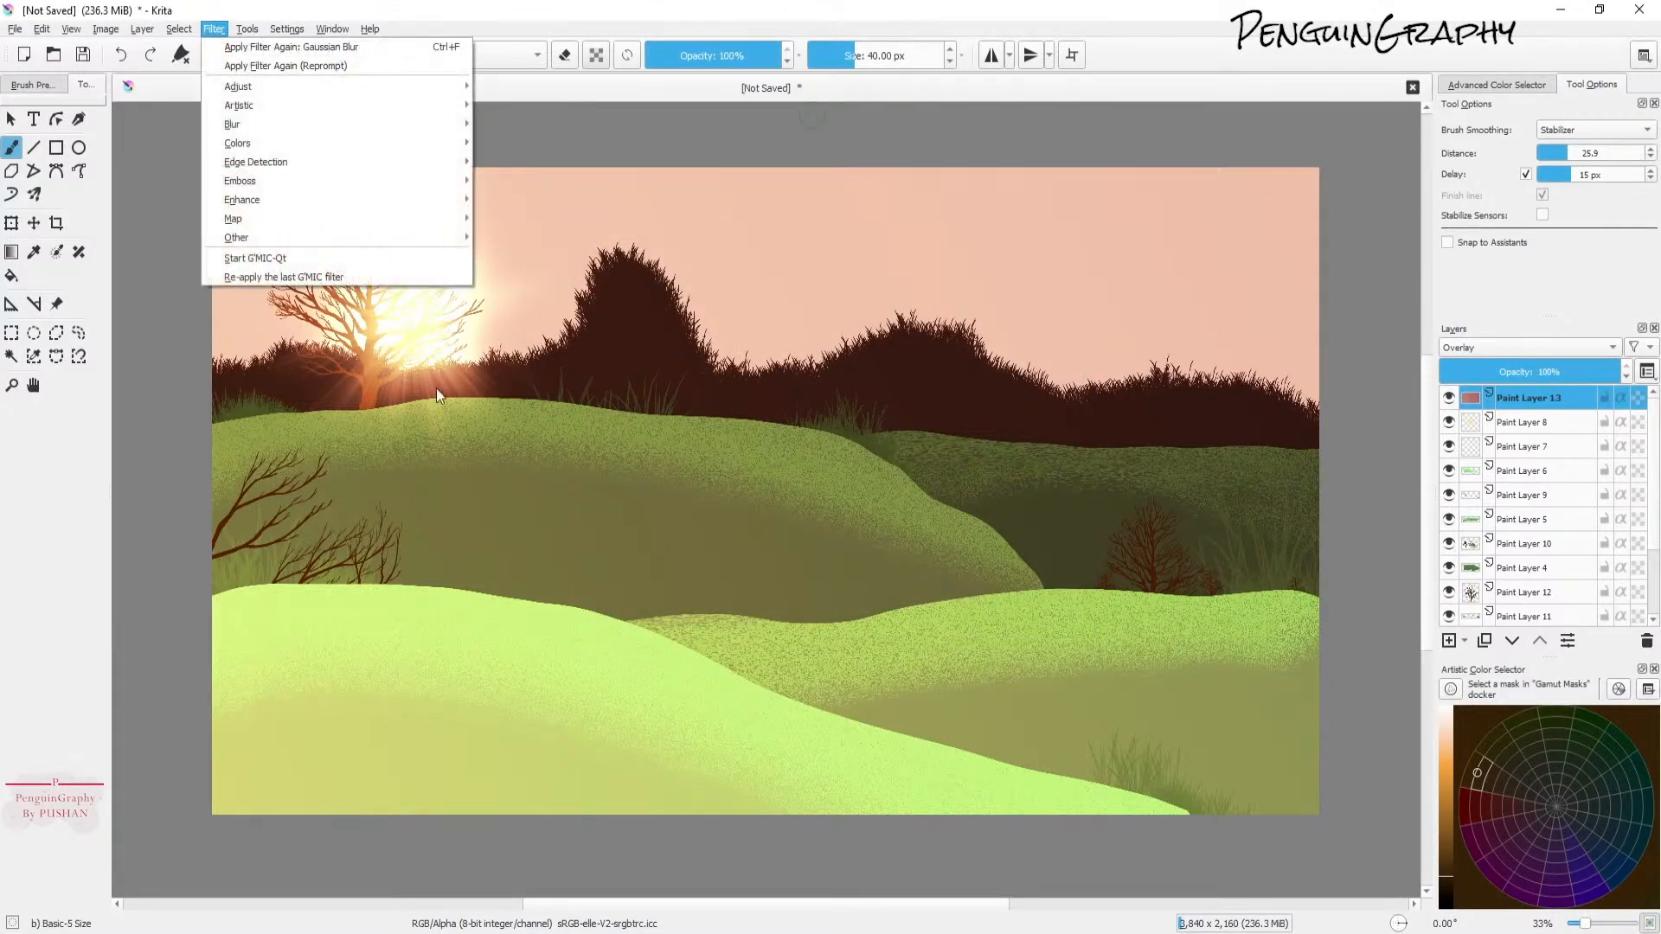
{"action": "mouse_move", "coordinate": [273, 249]}
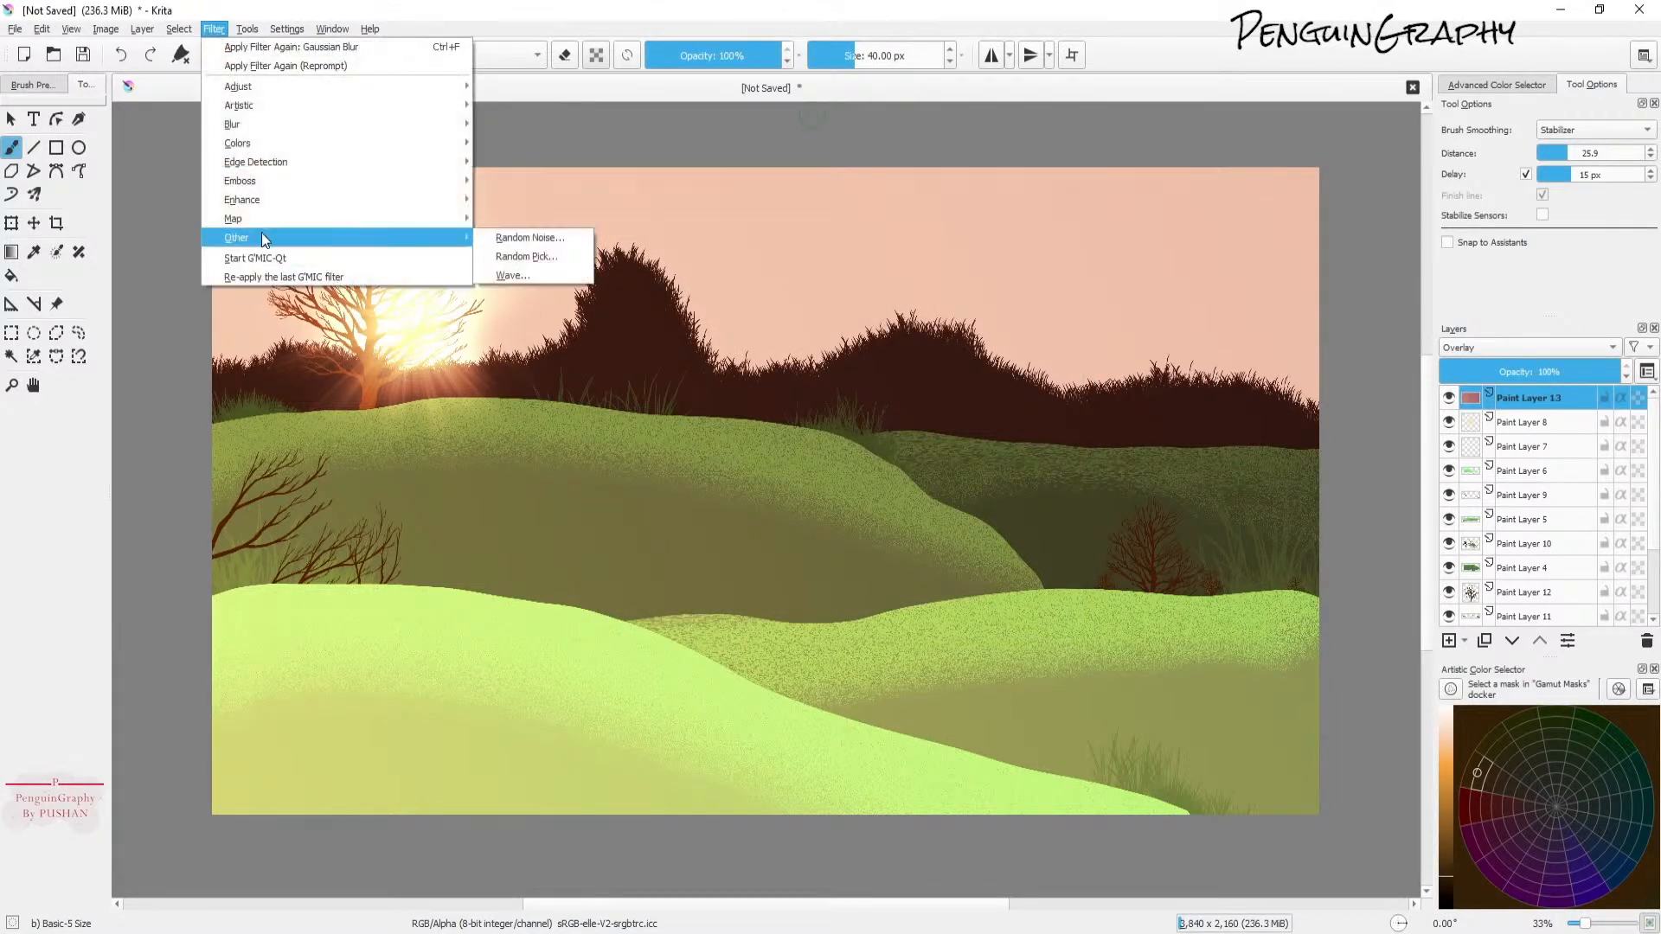
{"action": "left_click", "coordinate": [559, 253]}
{"action": "double_click", "coordinate": [1047, 255]}
{"action": "type", "text": "99"}
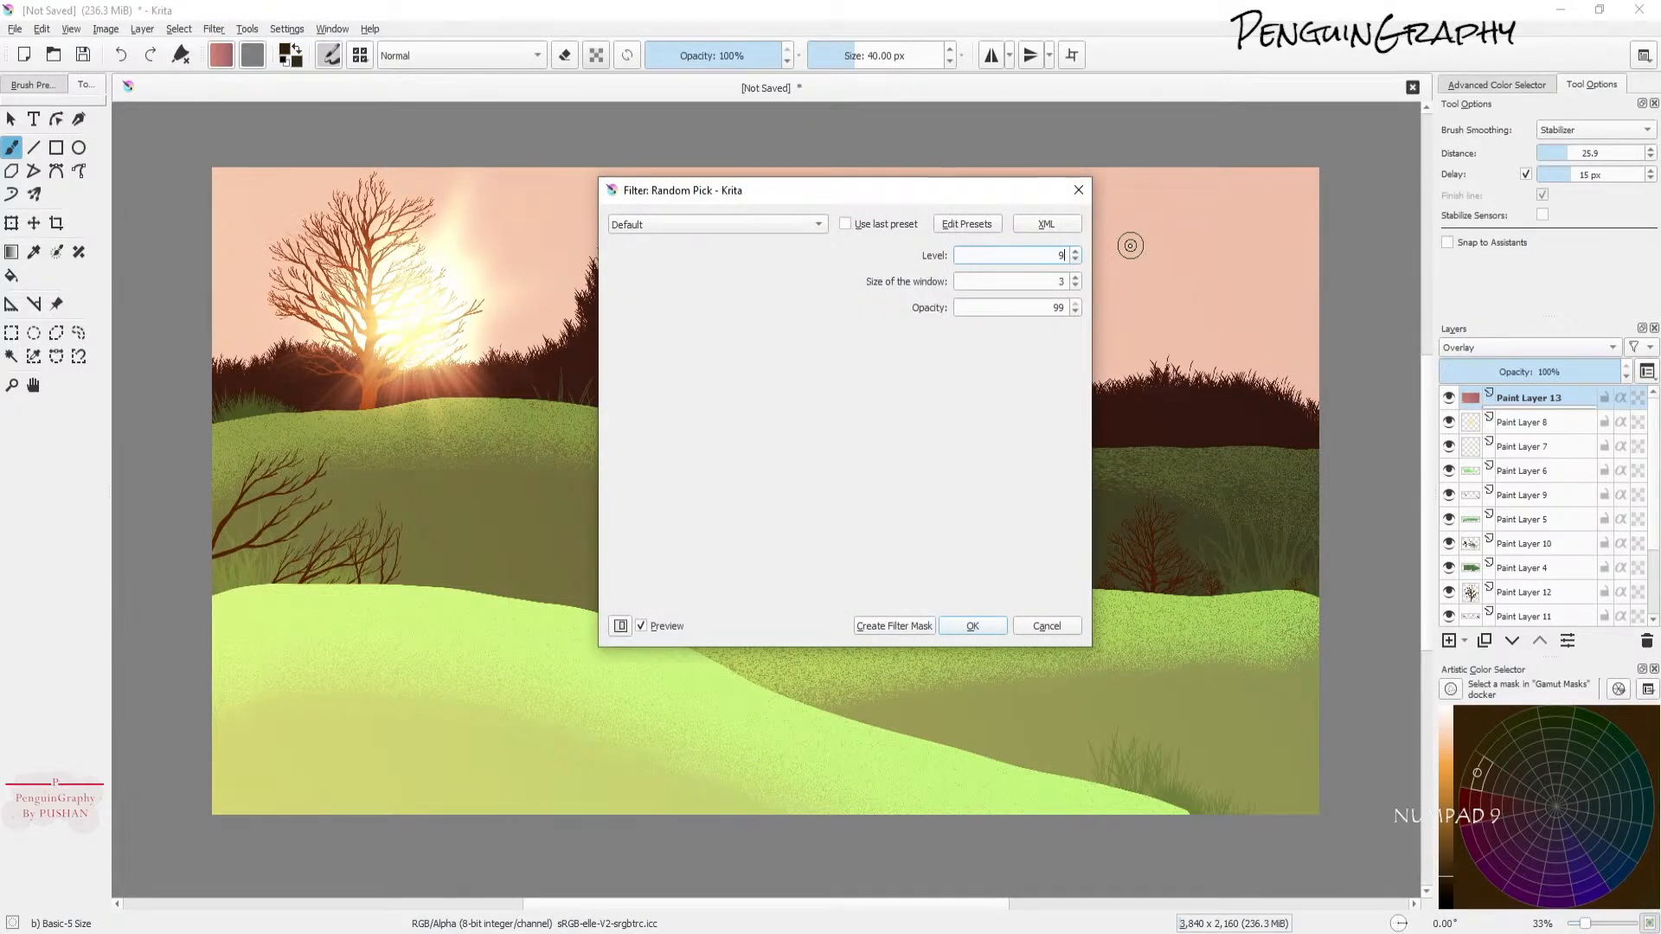
{"action": "key", "text": "Tab"}
{"action": "type", "text": "99"}
{"action": "left_click", "coordinate": [970, 626]}
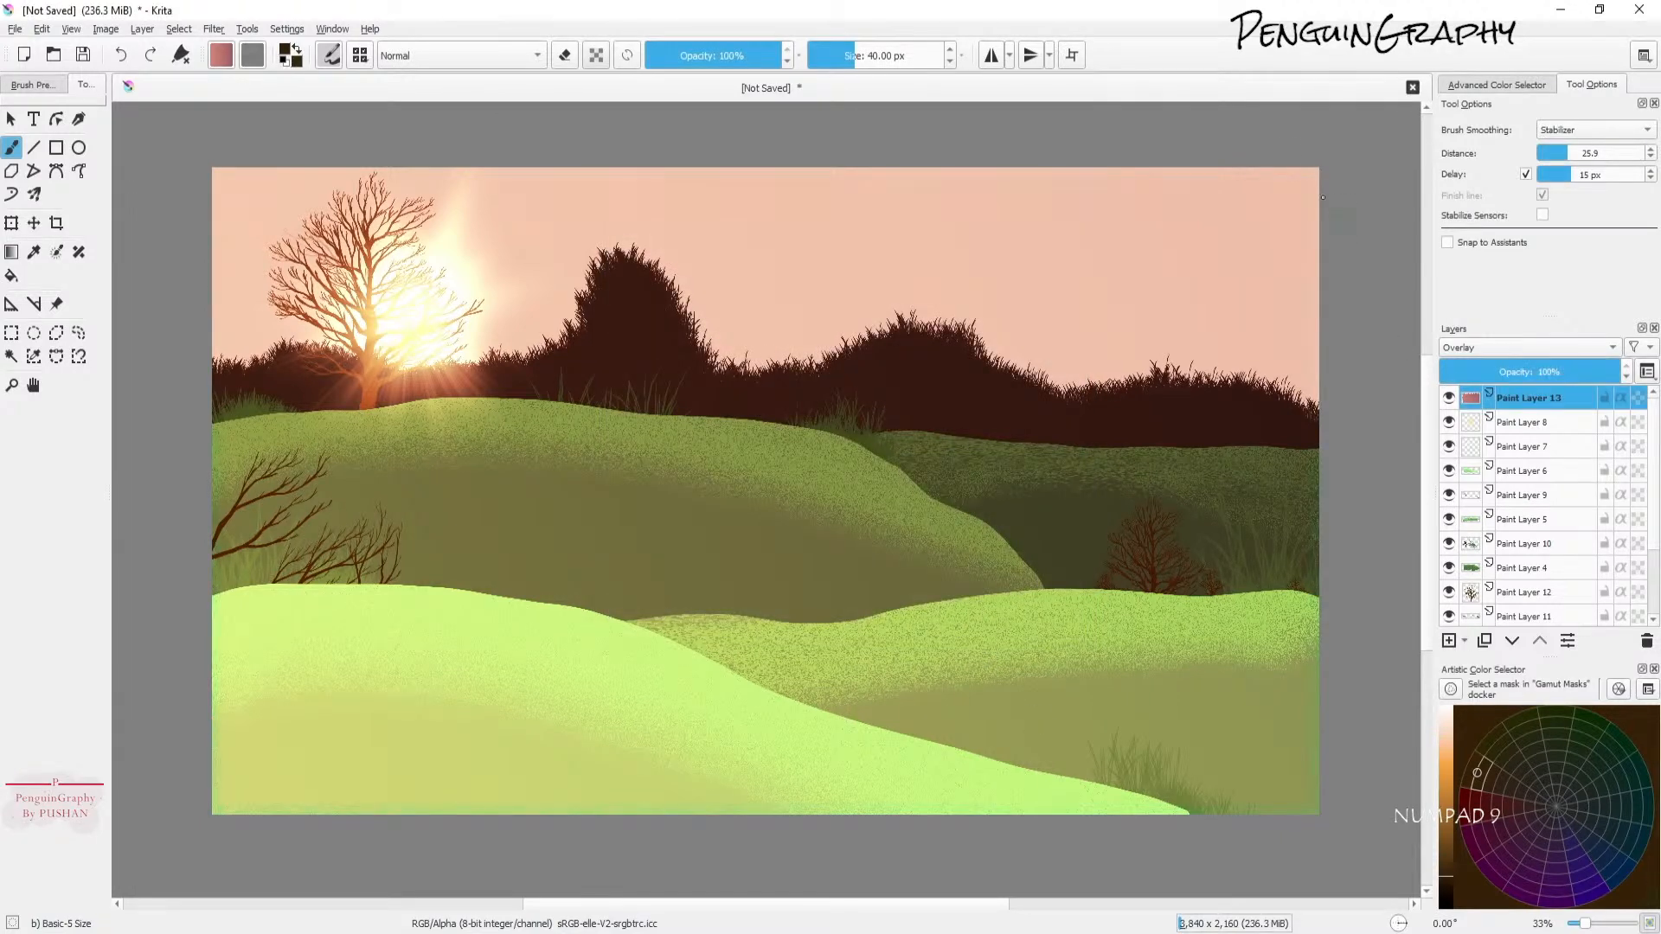
Step: Zoom in and pan across the canvas to inspect the filtered gradient texture
{"action": "scroll", "coordinate": [1290, 161], "scroll_direction": "up", "scroll_amount": 3}
{"action": "scroll", "coordinate": [1290, 162], "scroll_direction": "up", "scroll_amount": 1}
{"action": "scroll", "coordinate": [567, 198], "scroll_direction": "up", "scroll_amount": 2}
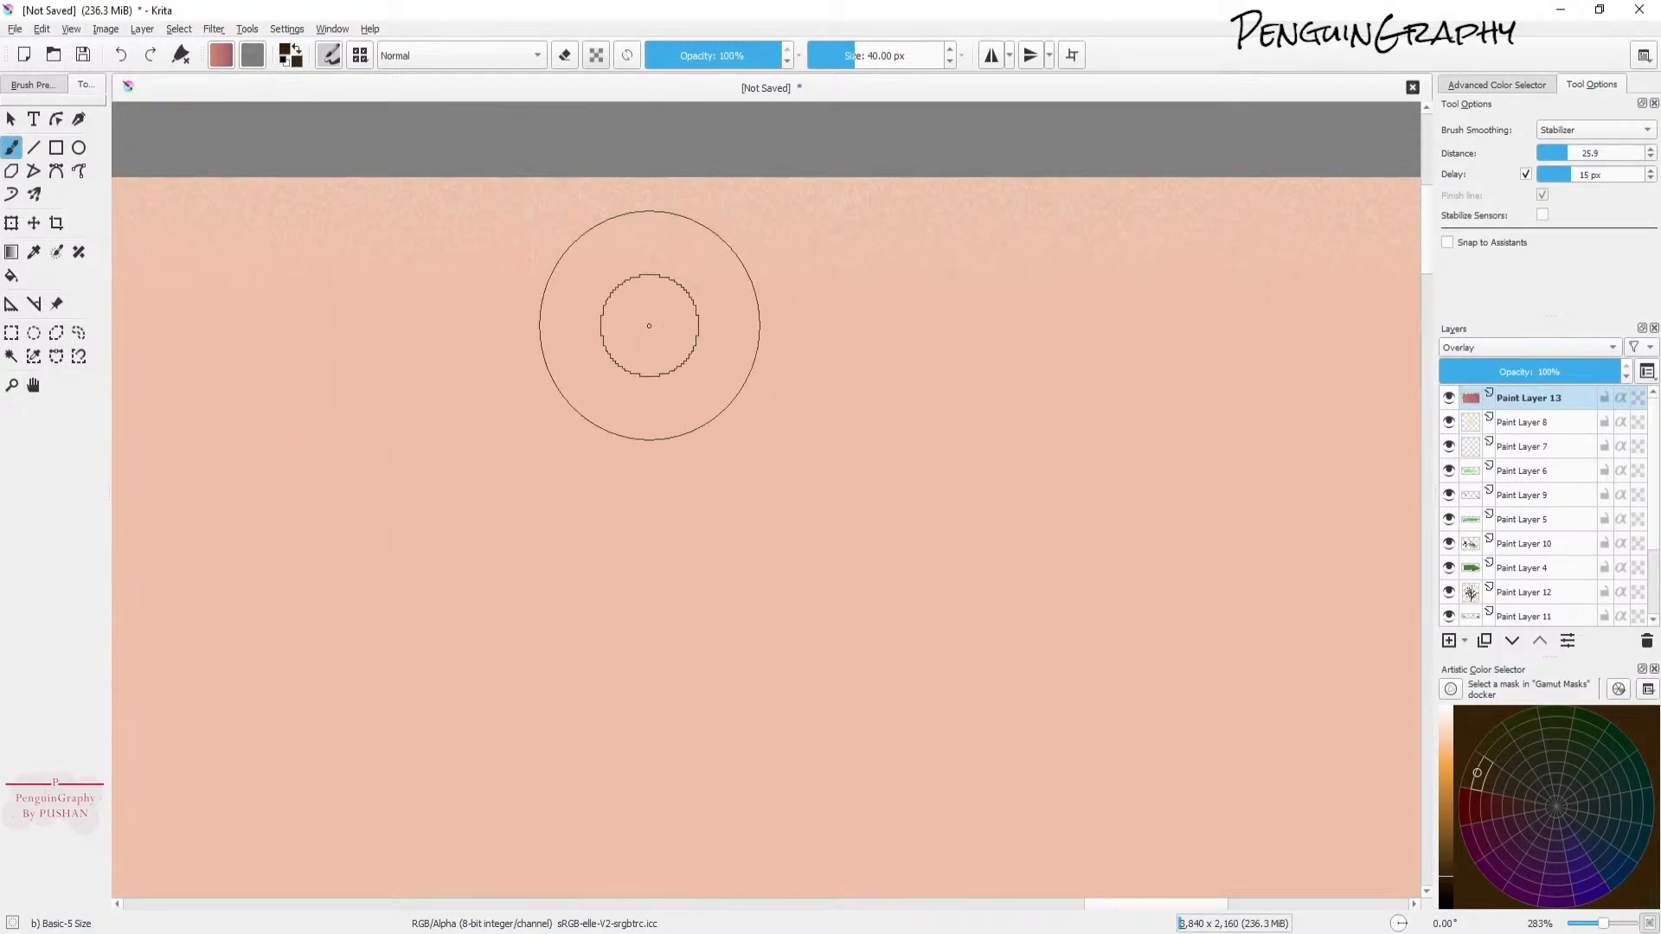
{"action": "scroll", "coordinate": [649, 326], "scroll_direction": "down", "scroll_amount": 4}
{"action": "left_click", "coordinate": [34, 386]}
{"action": "left_click_drag", "start_coordinate": [559, 498], "coordinate": [1025, 335]}
{"action": "scroll", "coordinate": [1025, 335], "scroll_direction": "down", "scroll_amount": 1}
{"action": "left_click_drag", "start_coordinate": [922, 466], "coordinate": [1013, 409]}
{"action": "scroll", "coordinate": [1006, 419], "scroll_direction": "down", "scroll_amount": 1}
{"action": "left_click_drag", "start_coordinate": [946, 487], "coordinate": [983, 421]}
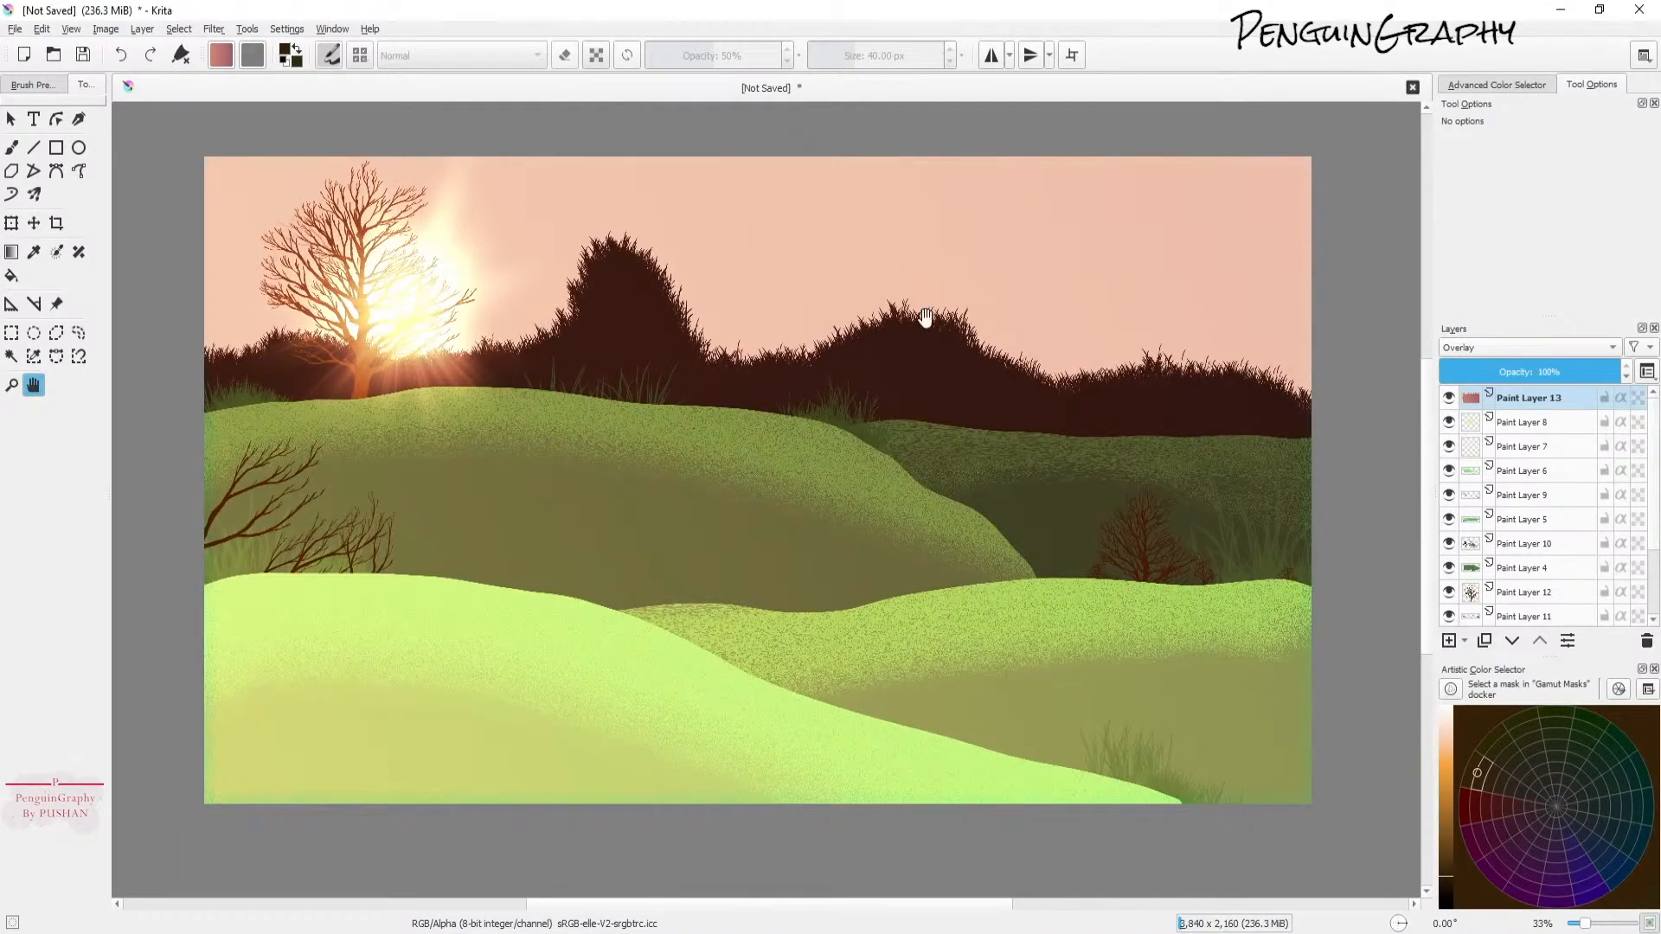
Step: Scale the filtered gradient layer beyond the canvas edges with the Transform tool so its noisy borders fall outside, and apply
{"action": "left_click", "coordinate": [11, 225]}
{"action": "left_click_drag", "start_coordinate": [187, 480], "coordinate": [180, 486]}
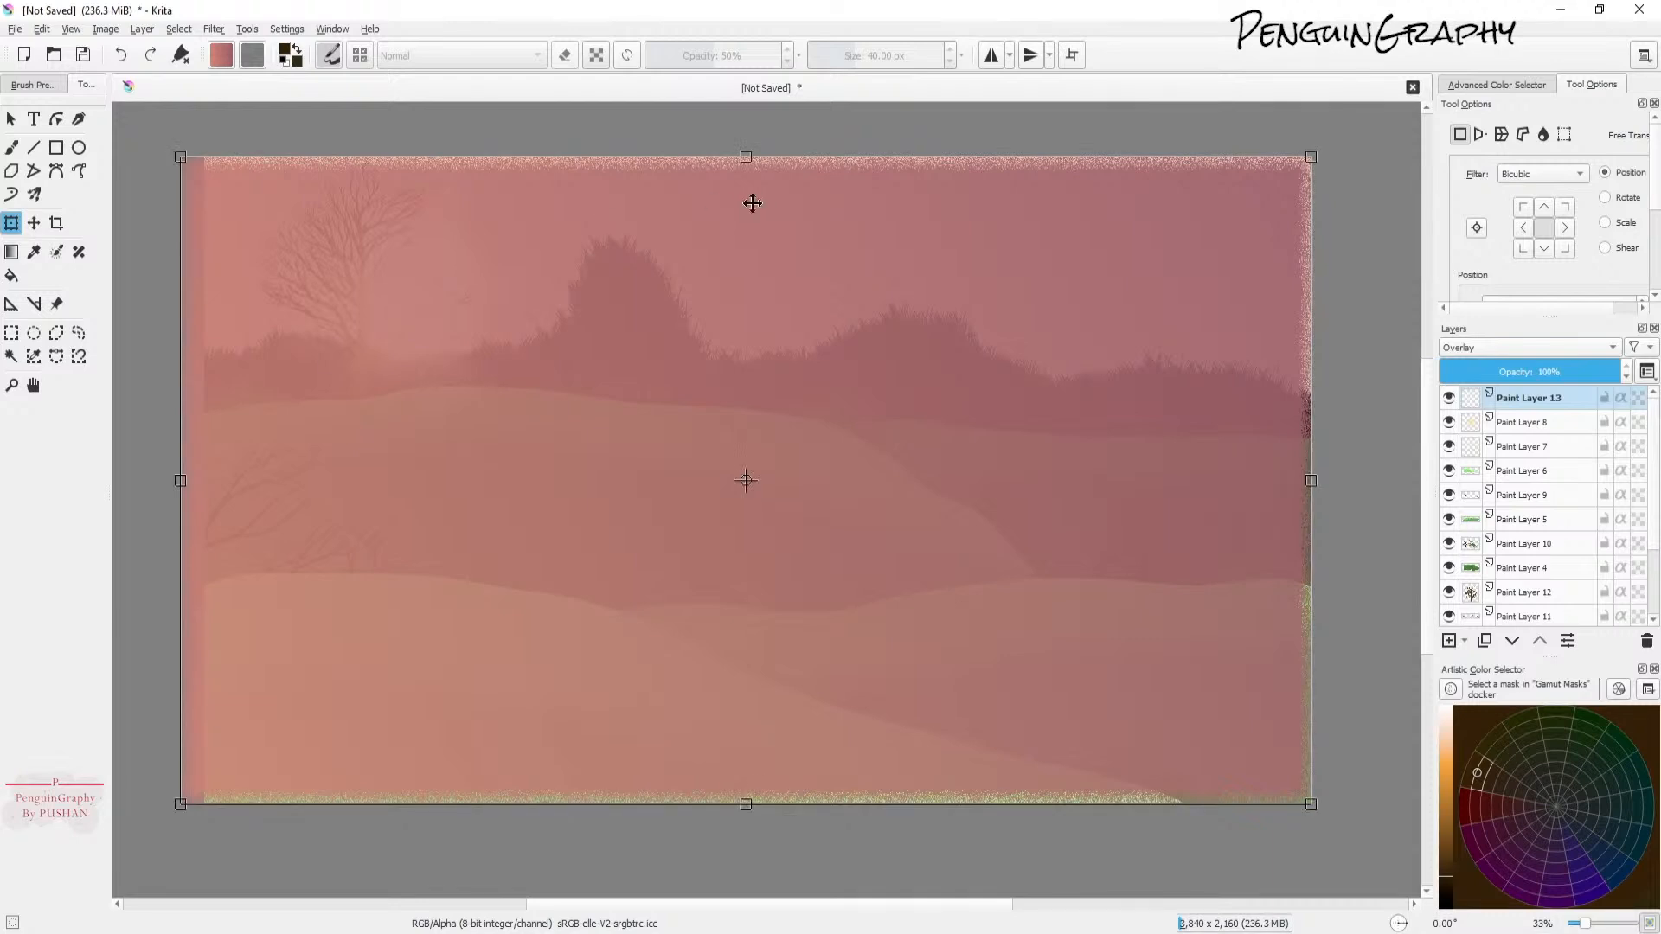
{"action": "left_click_drag", "start_coordinate": [749, 159], "coordinate": [756, 129]}
{"action": "left_click_drag", "start_coordinate": [1311, 465], "coordinate": [1338, 483]}
{"action": "left_click_drag", "start_coordinate": [759, 805], "coordinate": [759, 837]}
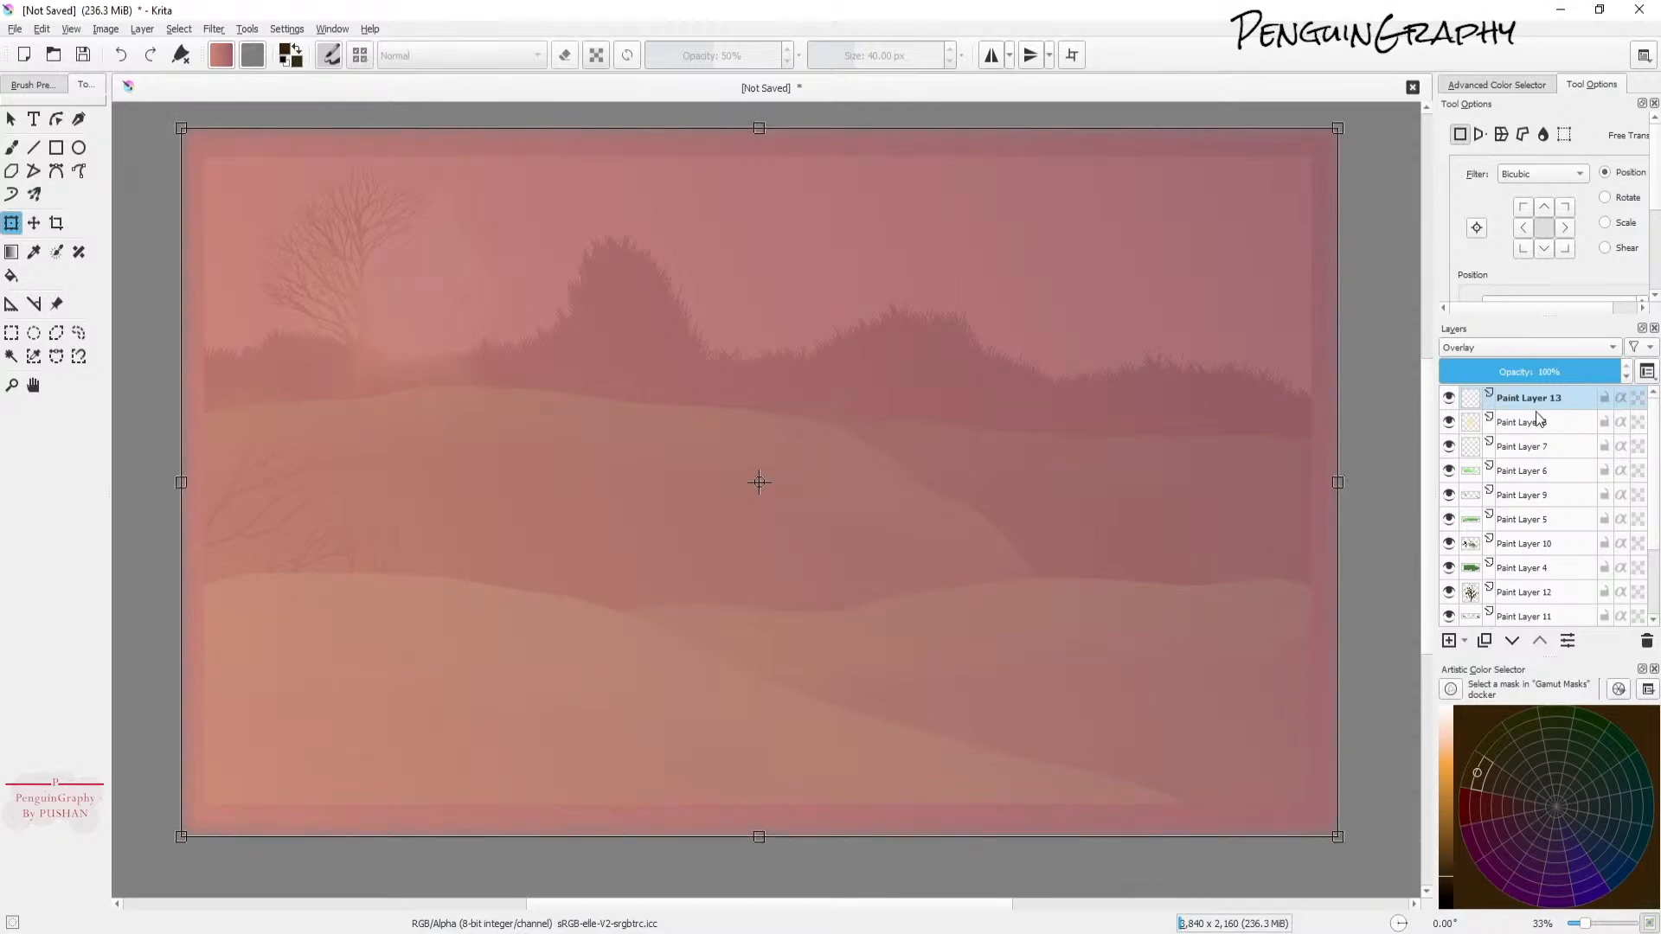
{"action": "key", "text": "Return"}
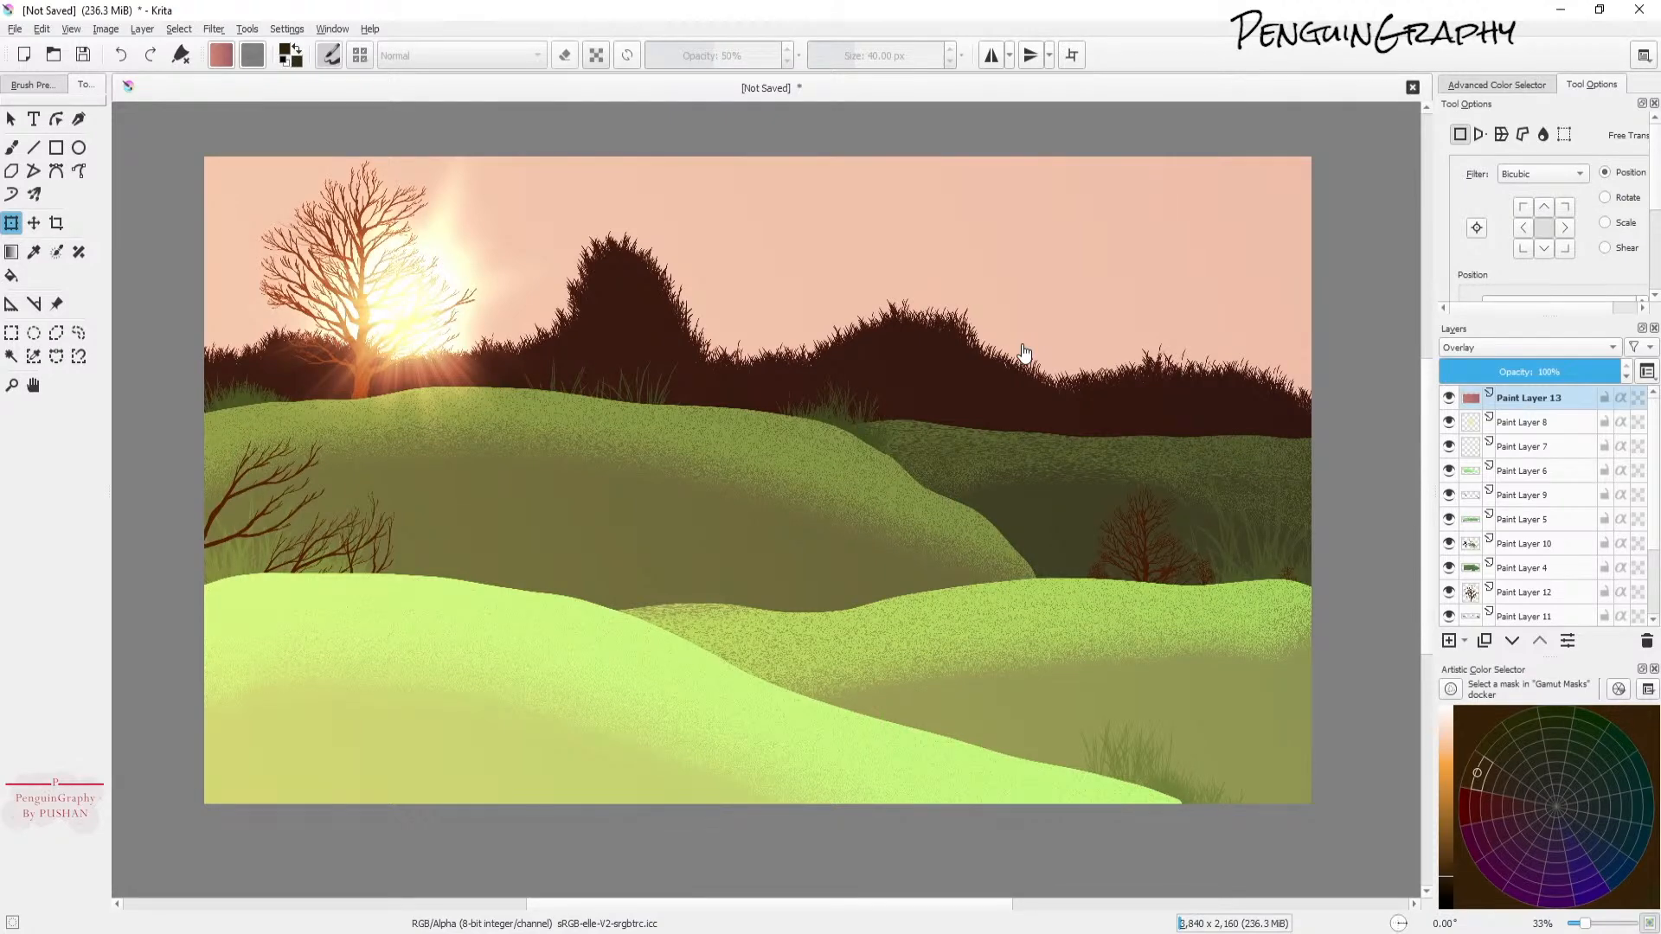
Step: Add a new paint layer above and set its blend mode to Overlay
{"action": "left_click", "coordinate": [1449, 640]}
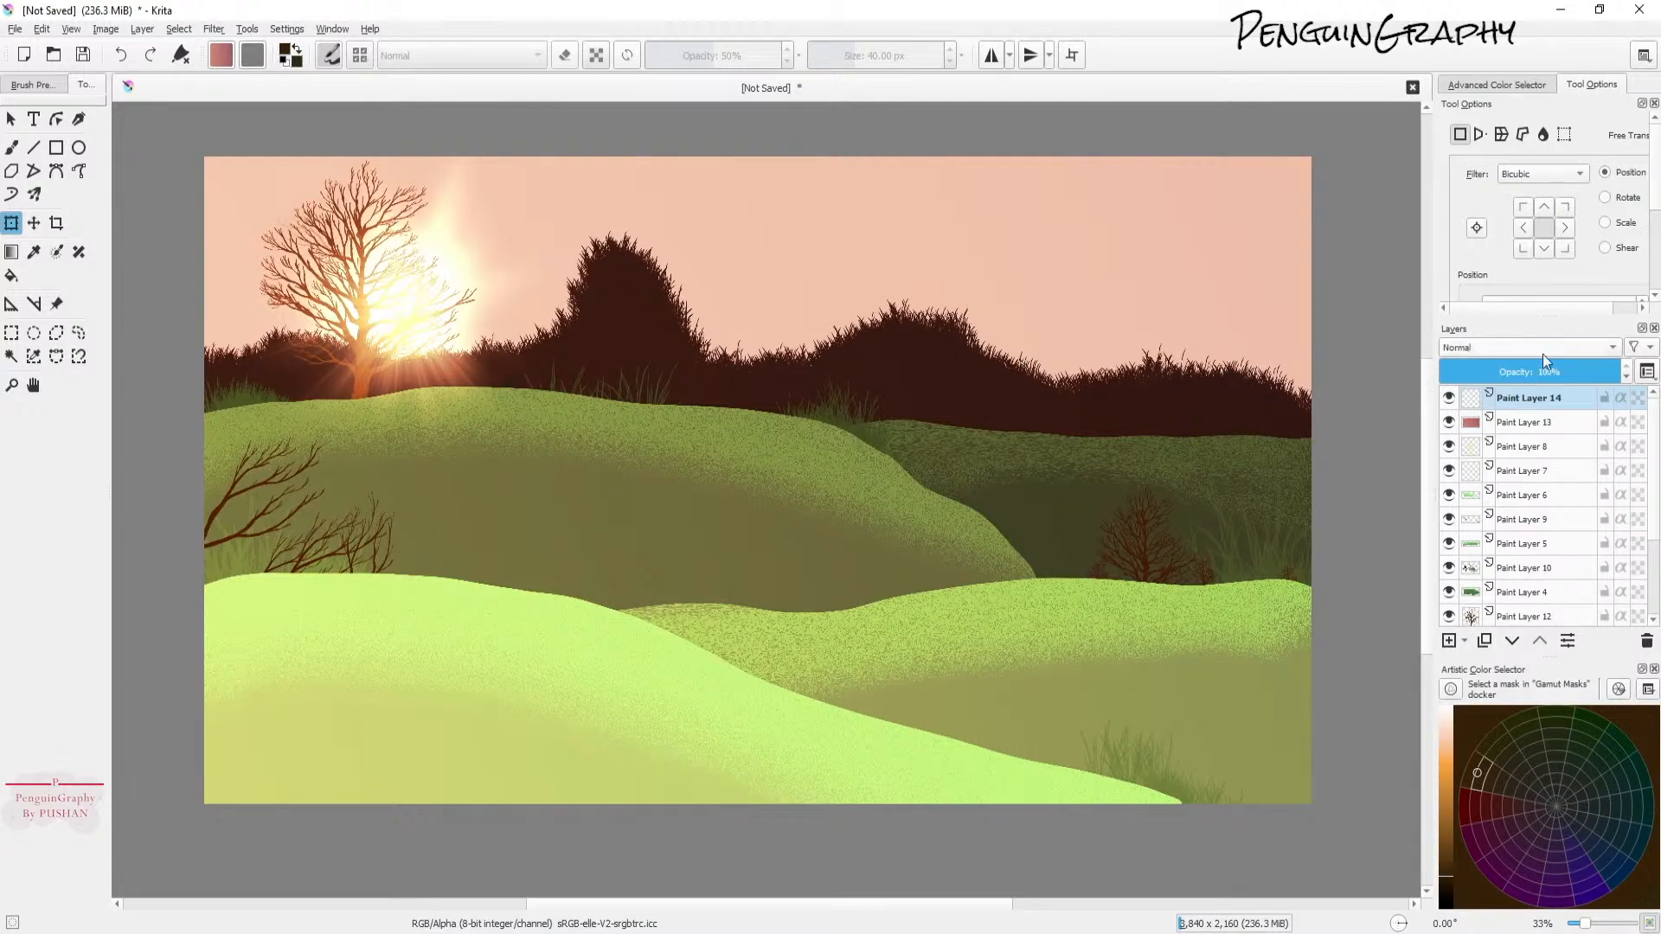
{"action": "left_click", "coordinate": [1549, 348]}
{"action": "left_click", "coordinate": [1486, 386]}
Step: Switch to the Gradient tool and choose a pink-orange gradient preset from the gradient library
{"action": "left_click", "coordinate": [12, 148]}
{"action": "left_click", "coordinate": [12, 252]}
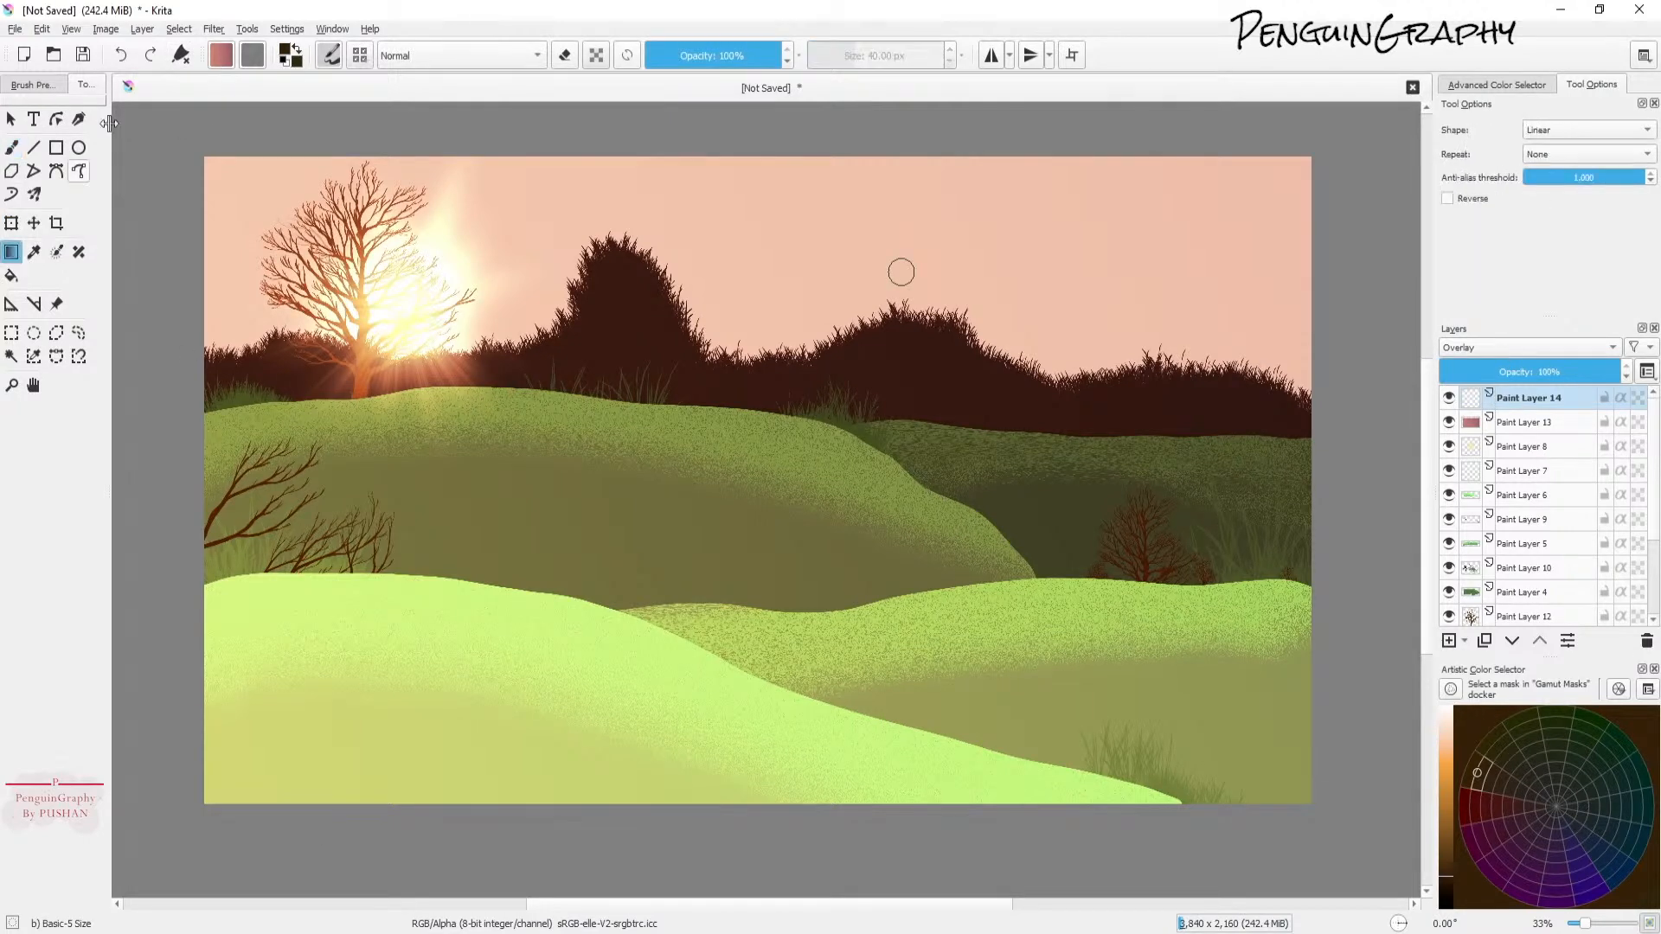
{"action": "left_click", "coordinate": [216, 59]}
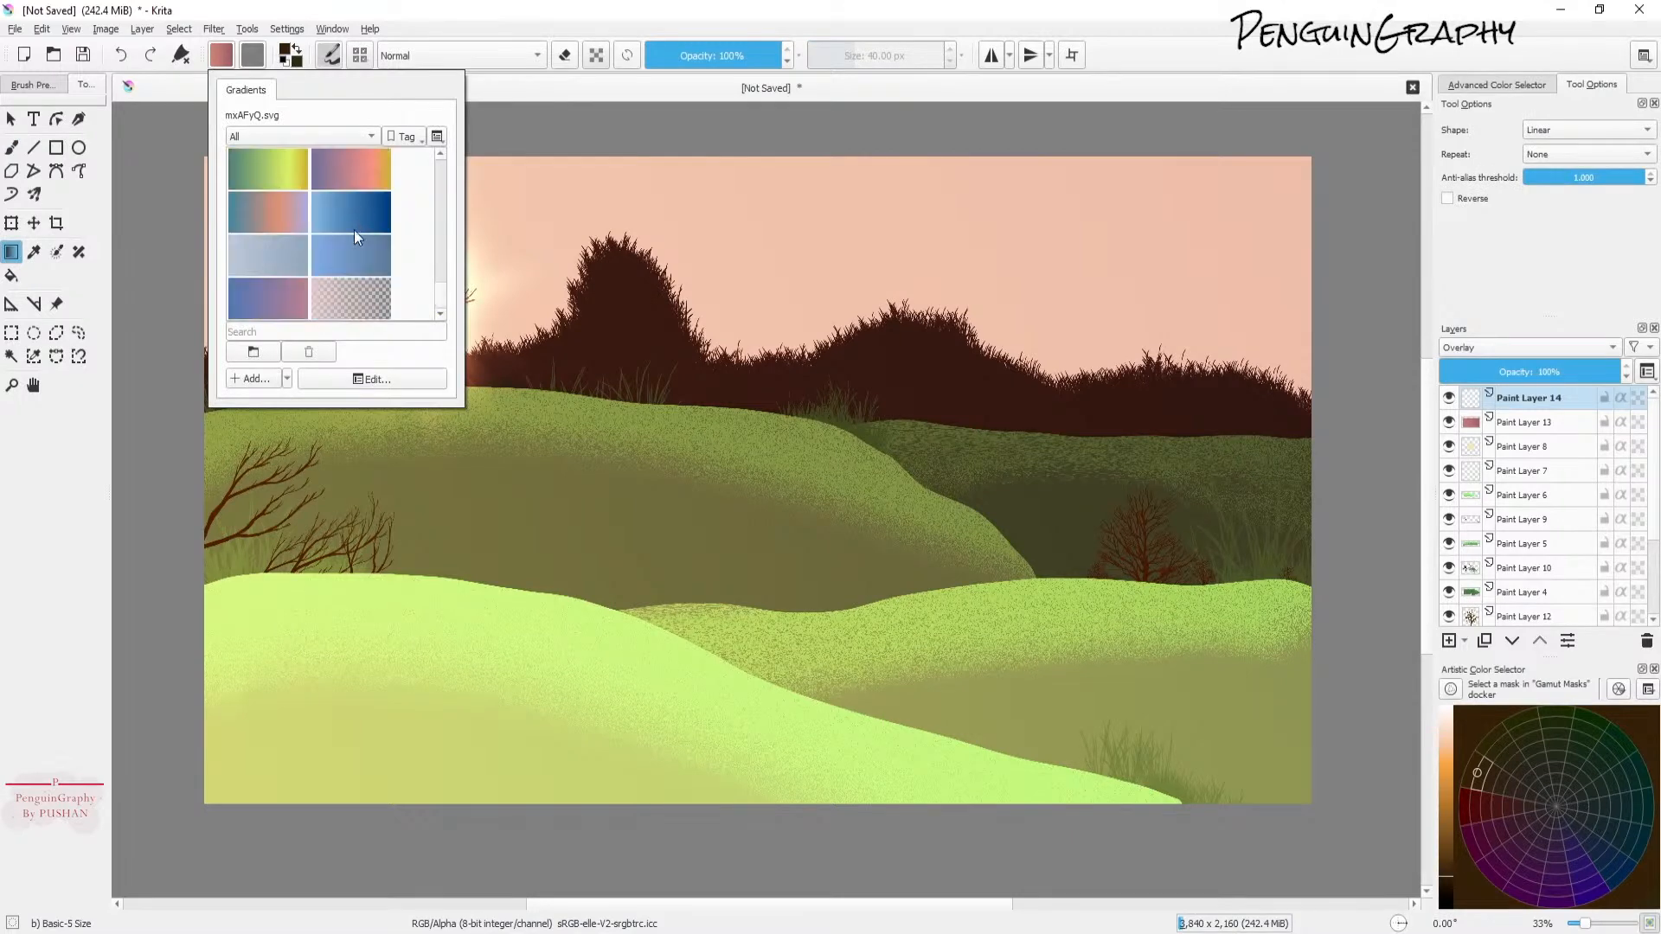
{"action": "scroll", "coordinate": [357, 261], "scroll_direction": "down", "scroll_amount": 5}
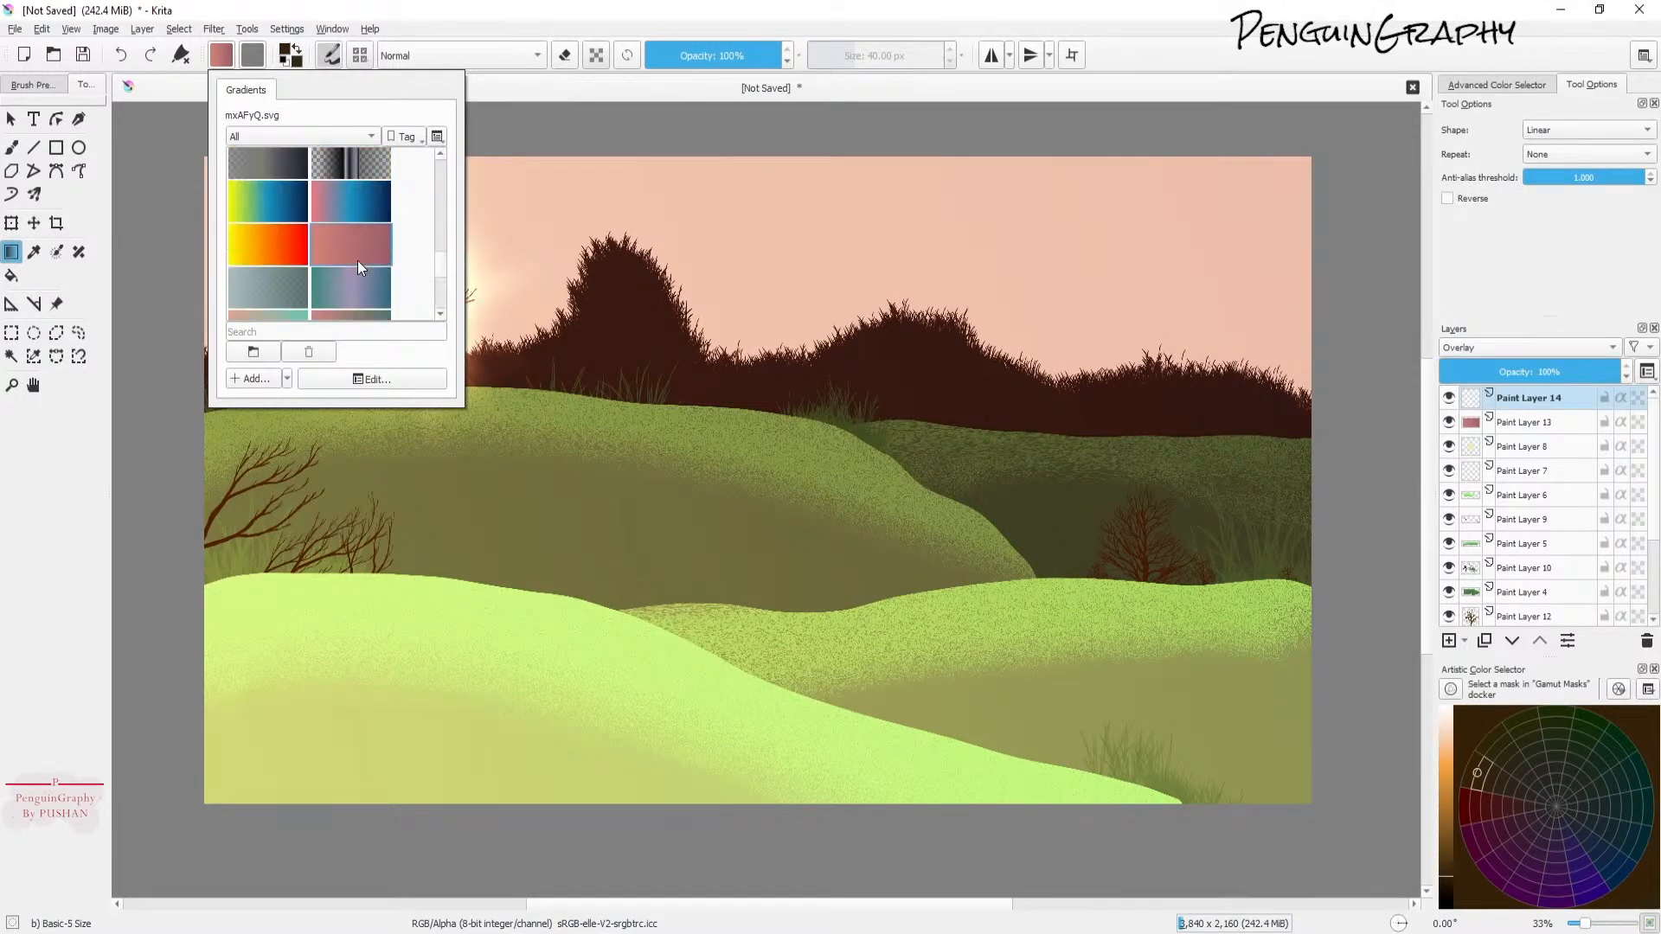
{"action": "scroll", "coordinate": [346, 189], "scroll_direction": "down", "scroll_amount": 2}
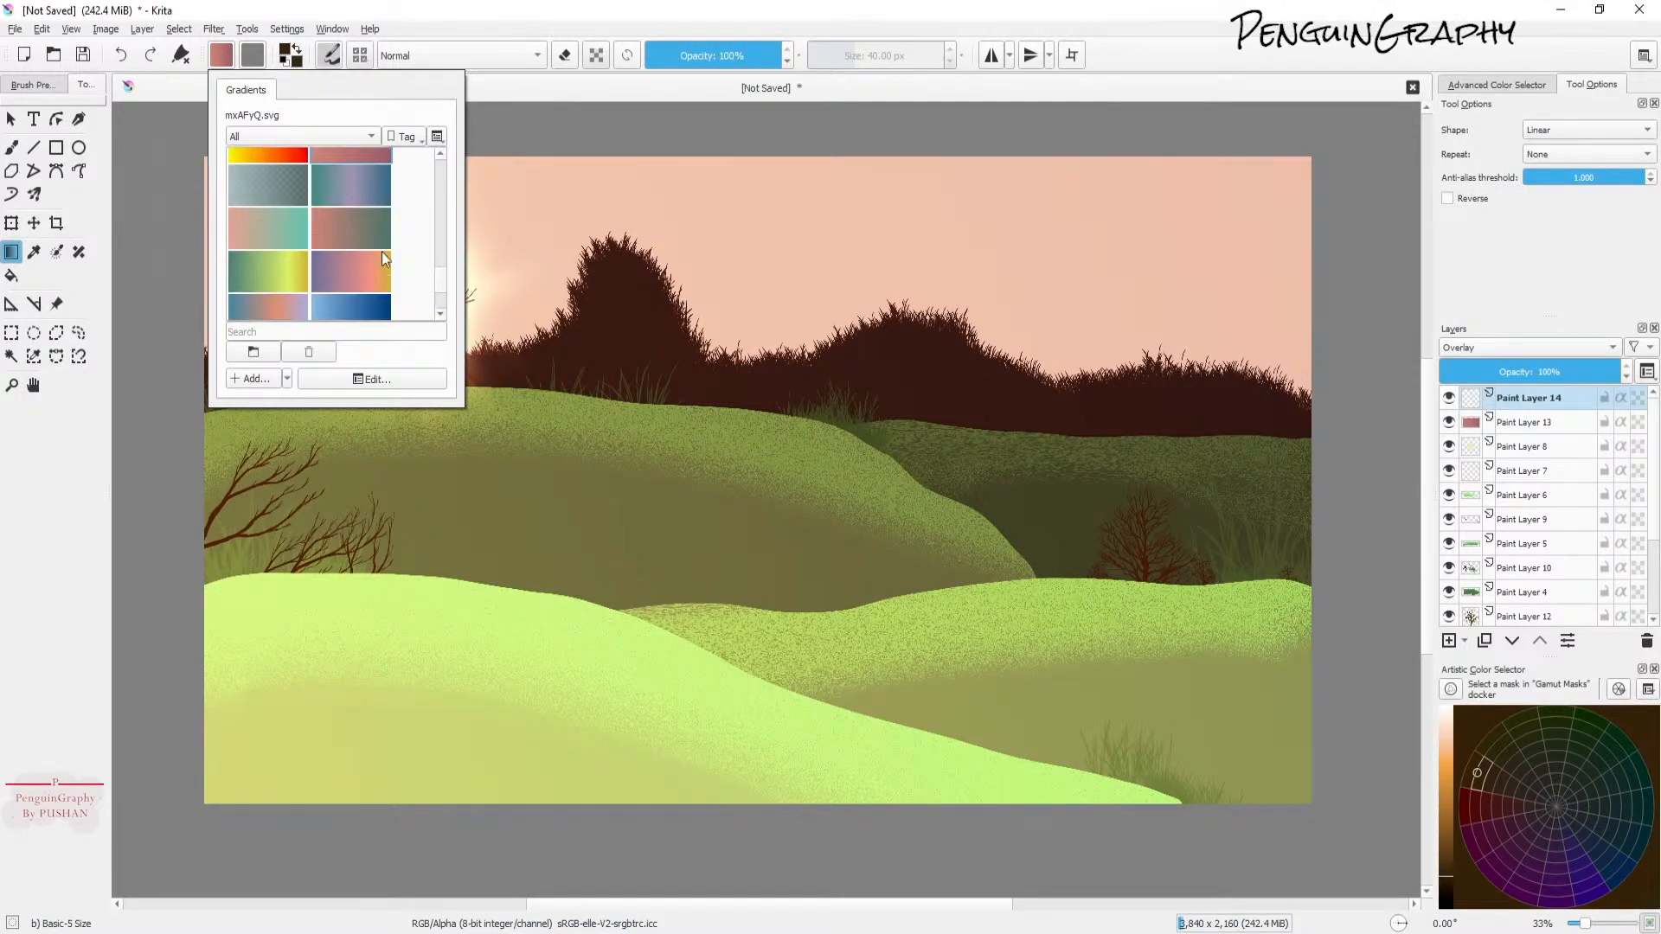
{"action": "scroll", "coordinate": [366, 258], "scroll_direction": "down", "scroll_amount": 2}
{"action": "left_click", "coordinate": [335, 176]}
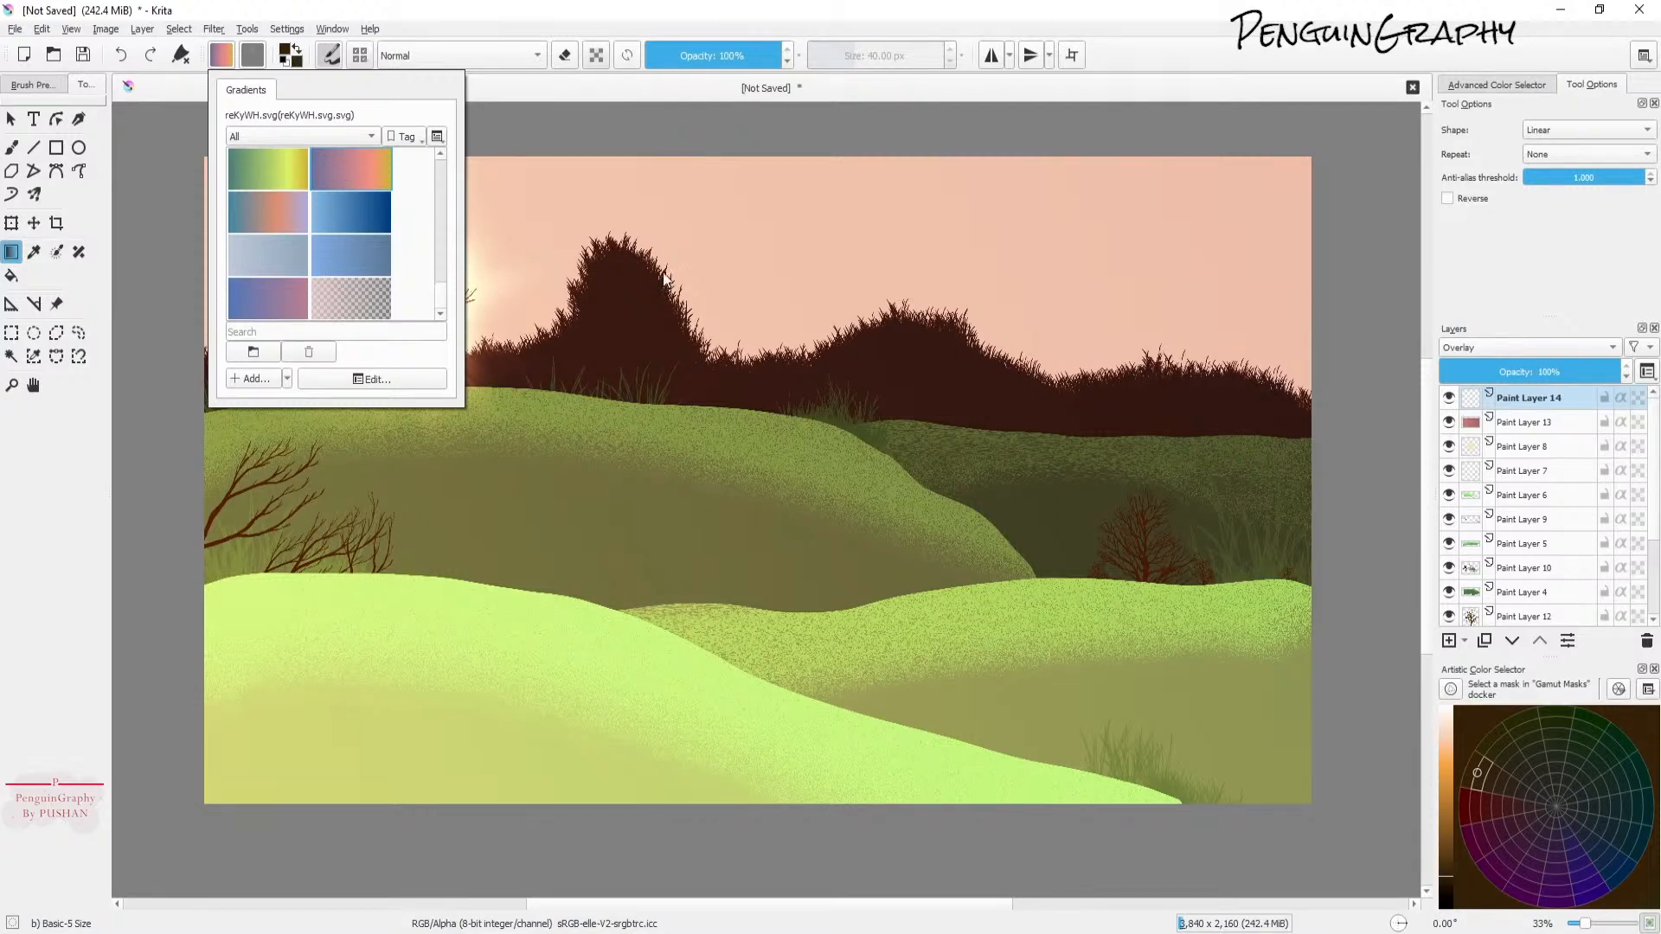
{"action": "left_click", "coordinate": [609, 13]}
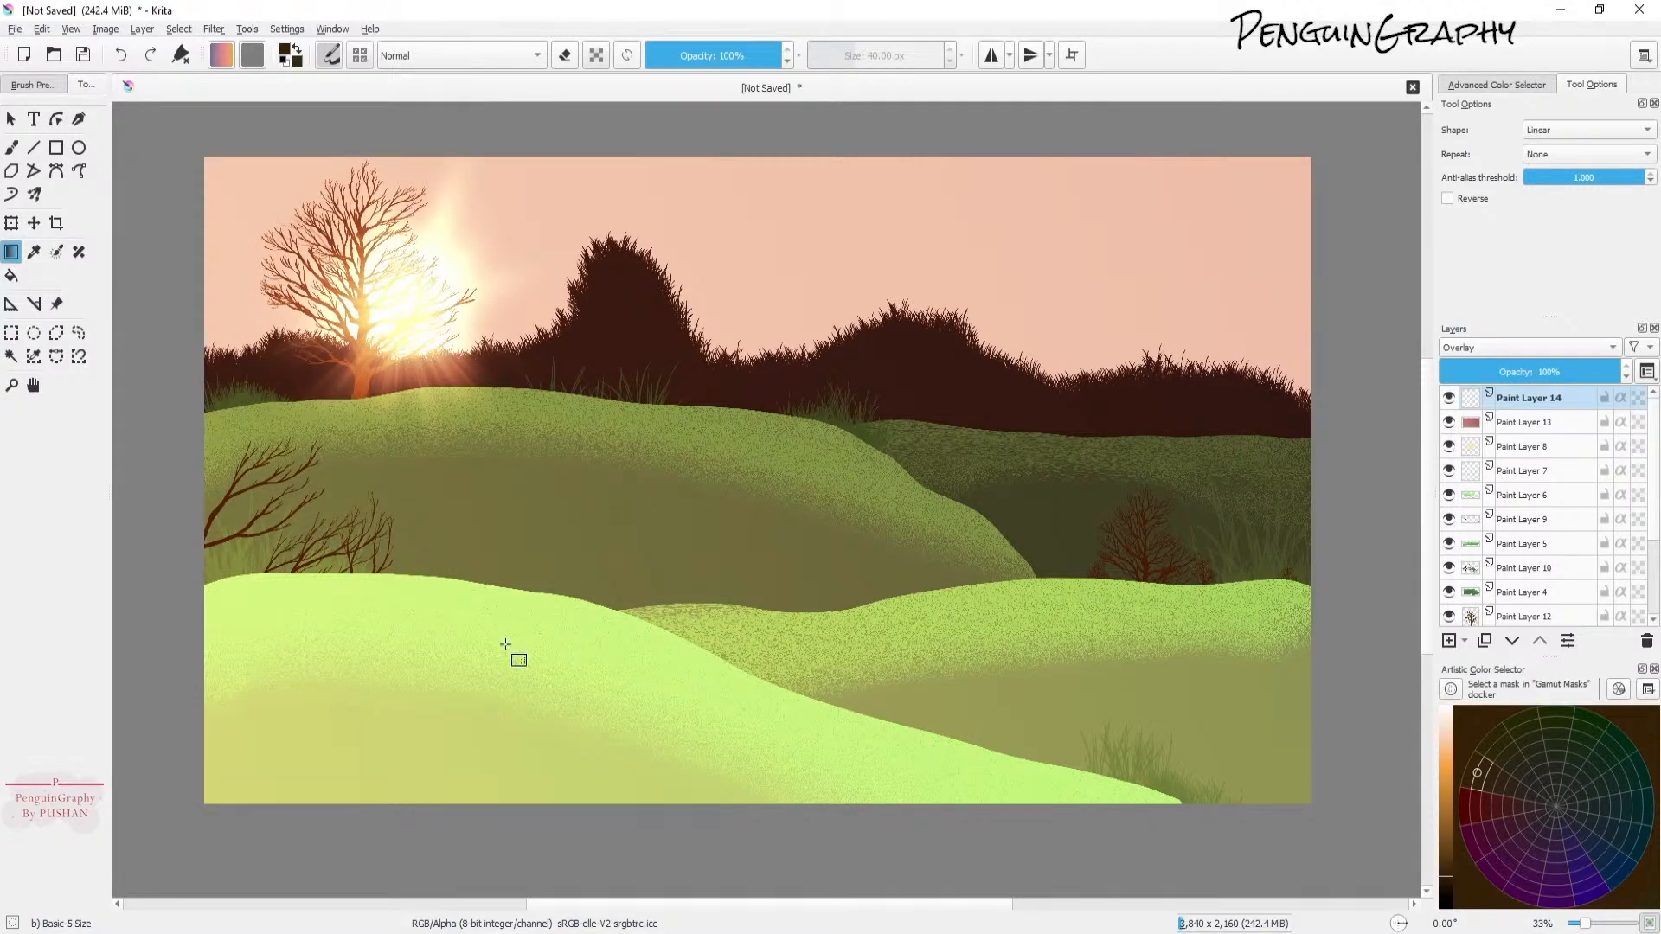
Step: Draw the gradient across the new Overlay layer from the top-right corner to the bottom-left corner
{"action": "left_click_drag", "start_coordinate": [1332, 154], "coordinate": [50, 898]}
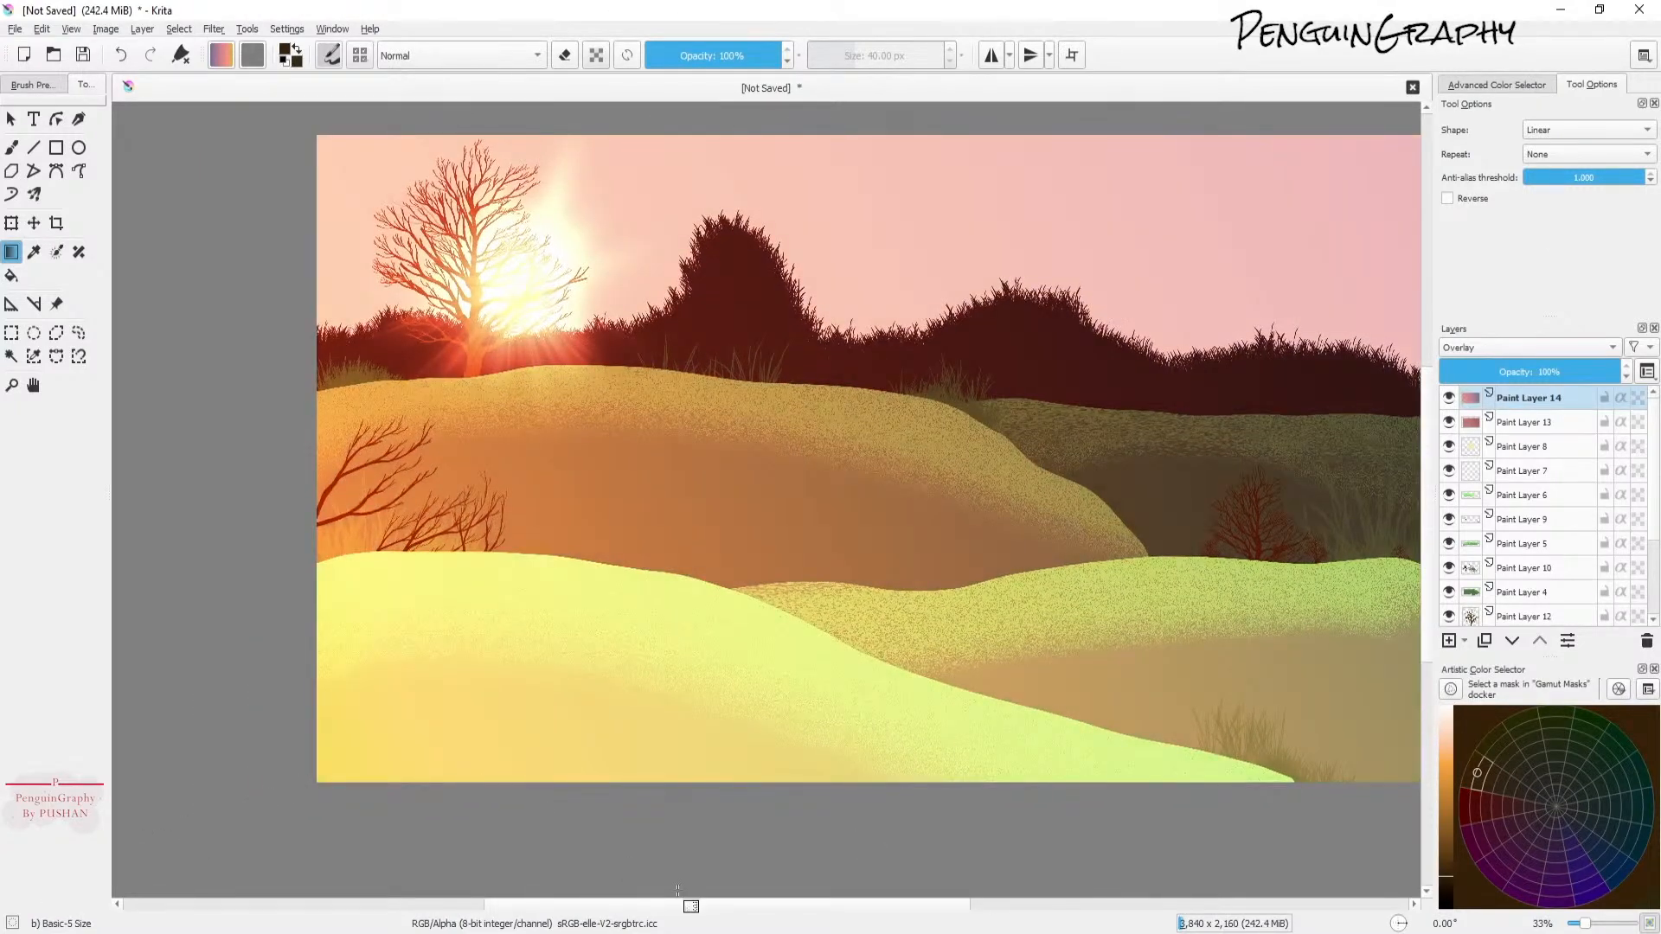
{"action": "left_click_drag", "start_coordinate": [729, 905], "coordinate": [778, 906]}
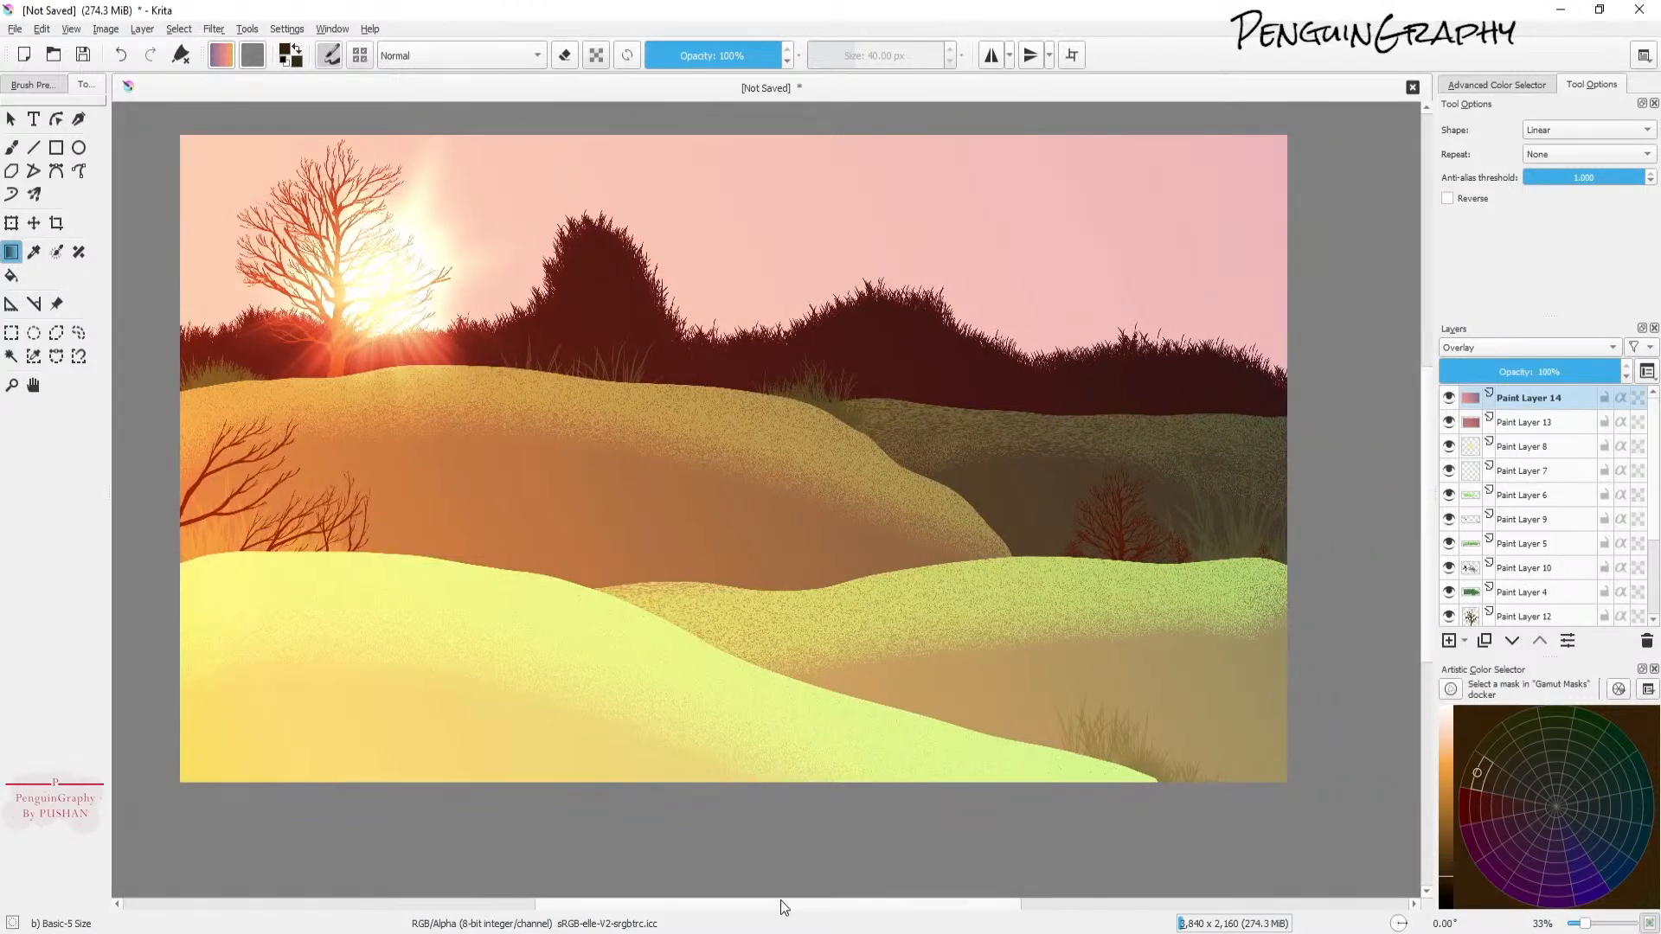
Step: Toggle Paint Layer 13's visibility off and on to compare, leave it hidden, and switch to the Brush tool
{"action": "left_click", "coordinate": [1449, 422]}
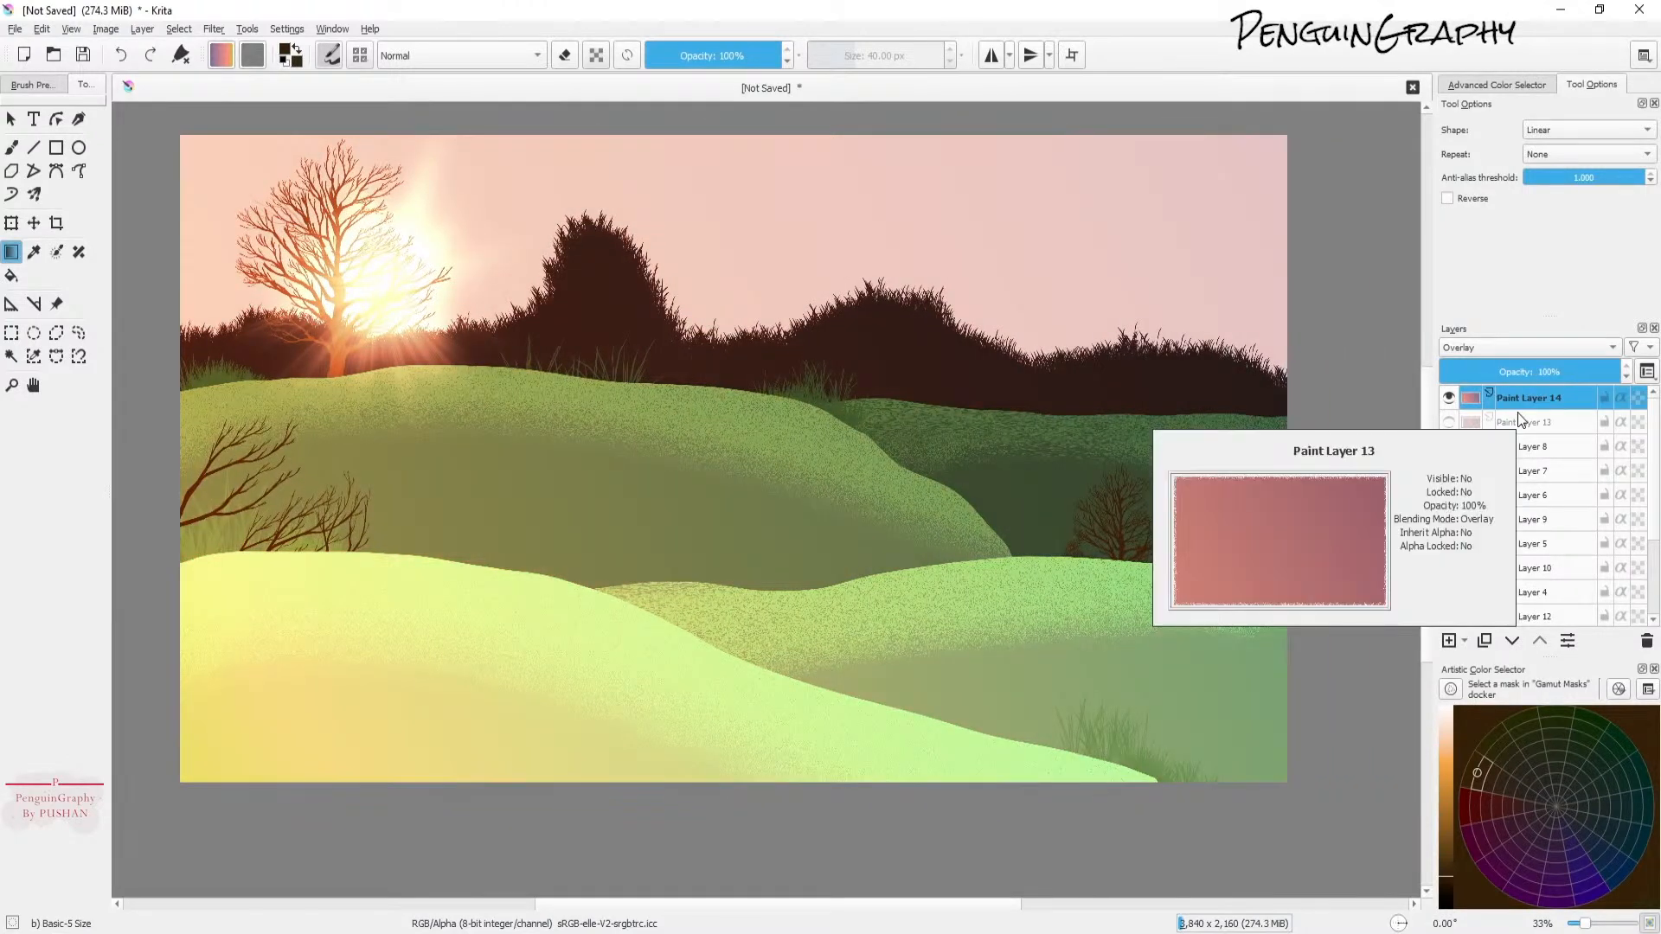
{"action": "left_click", "coordinate": [1450, 423]}
{"action": "left_click", "coordinate": [1449, 422]}
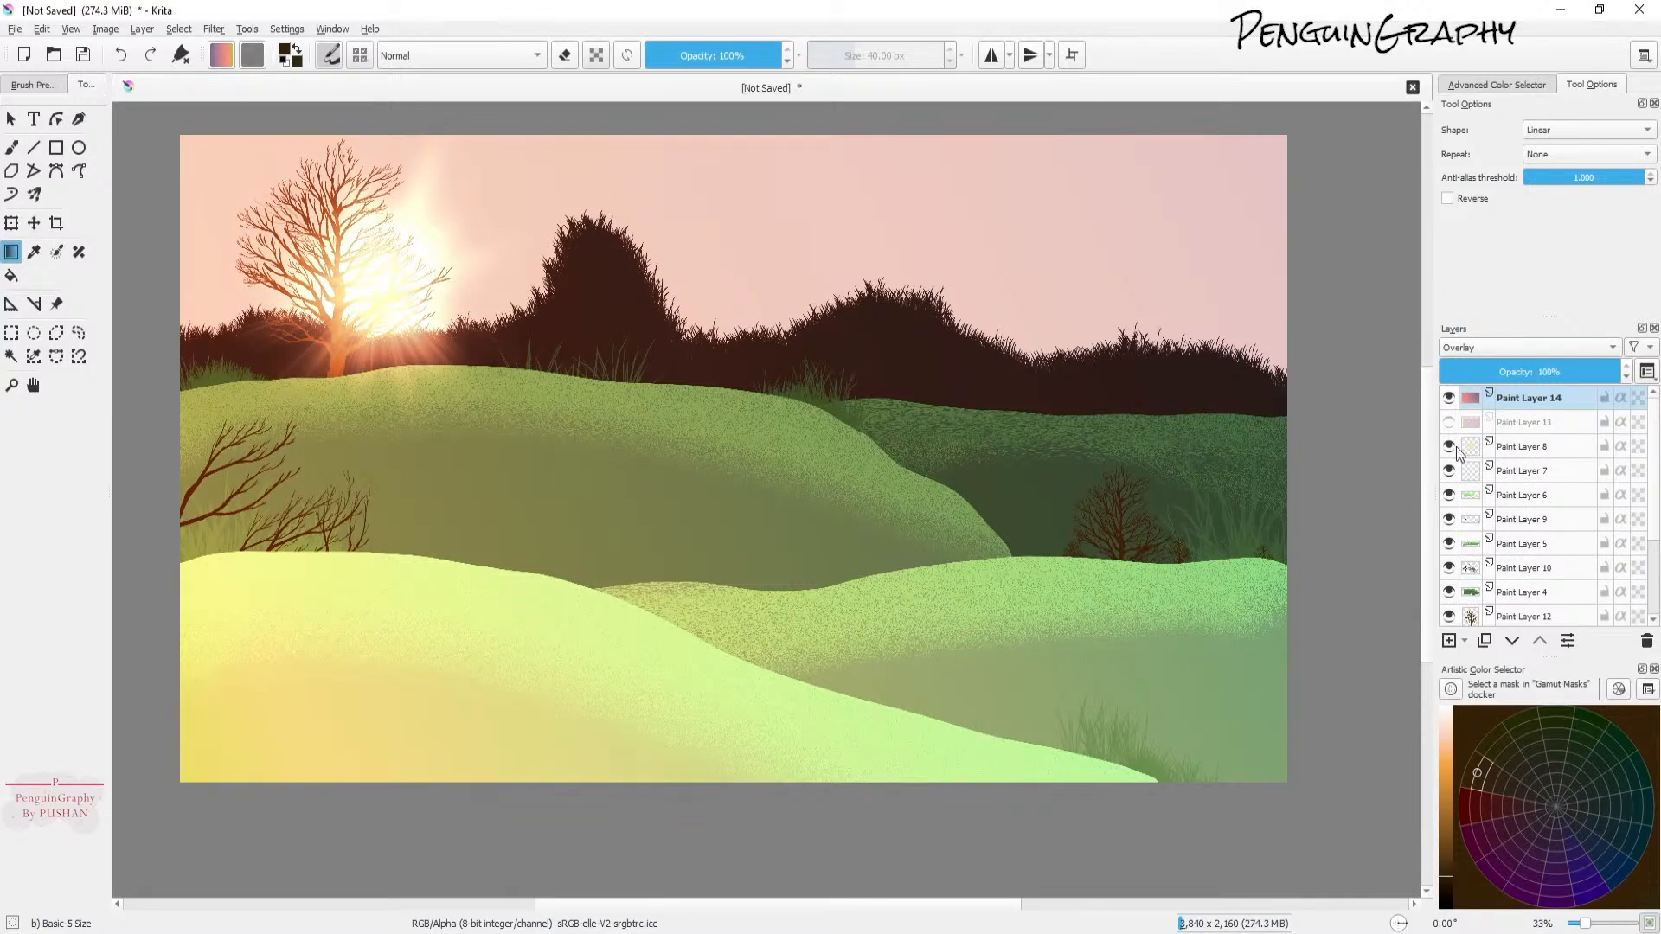
{"action": "left_click", "coordinate": [11, 147]}
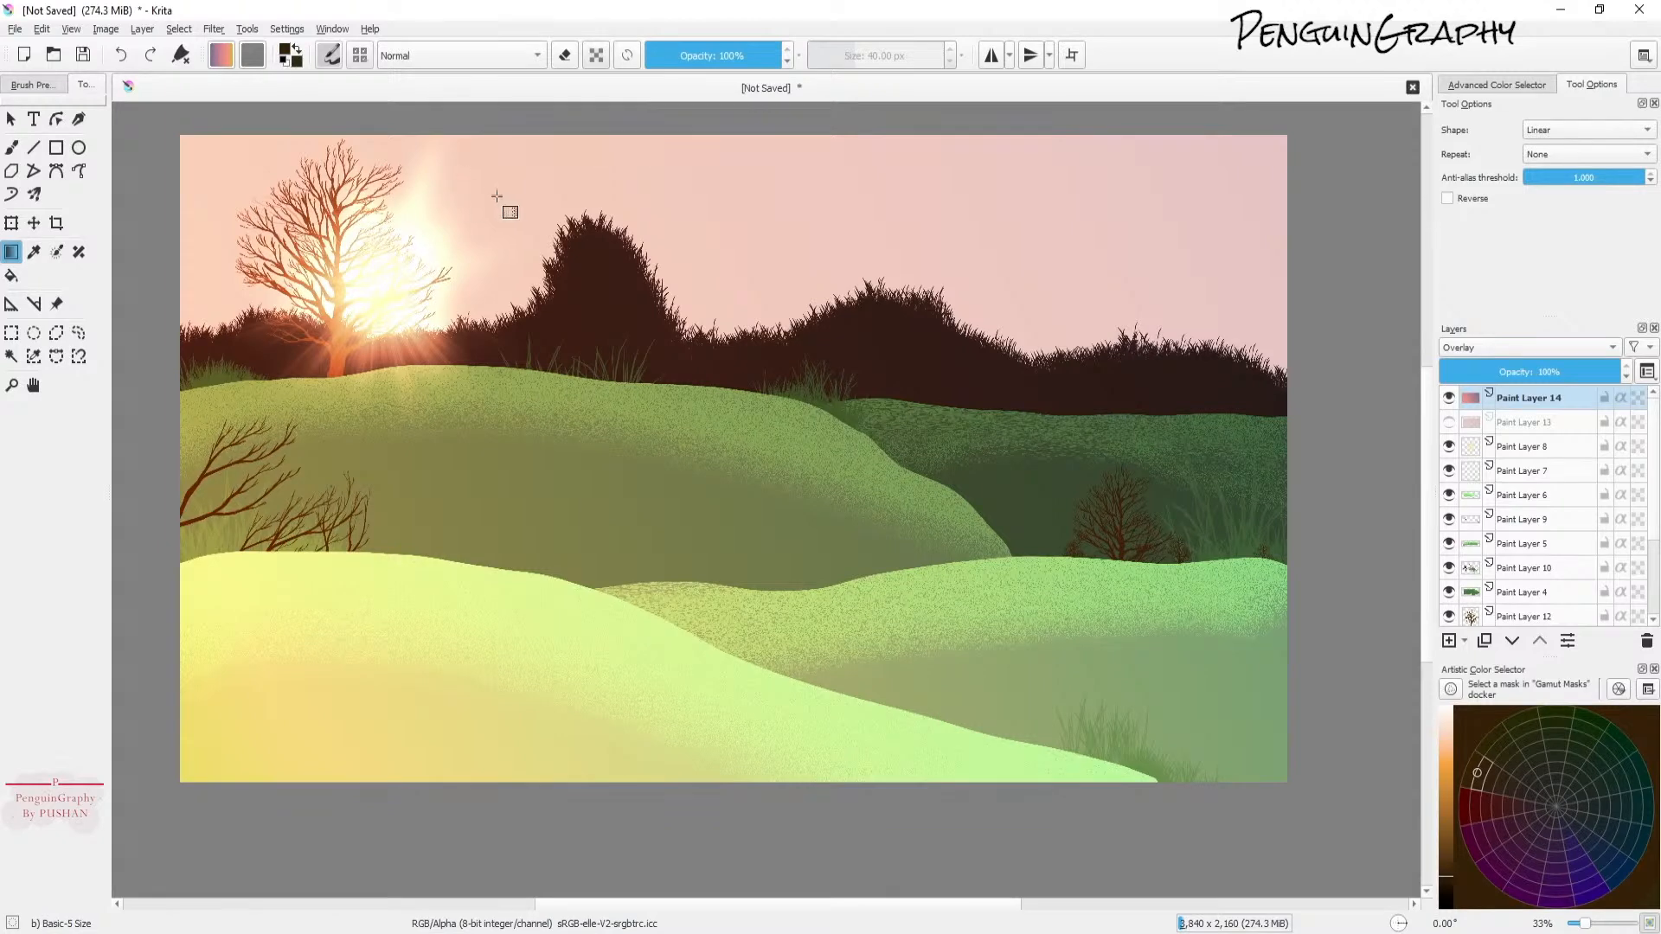